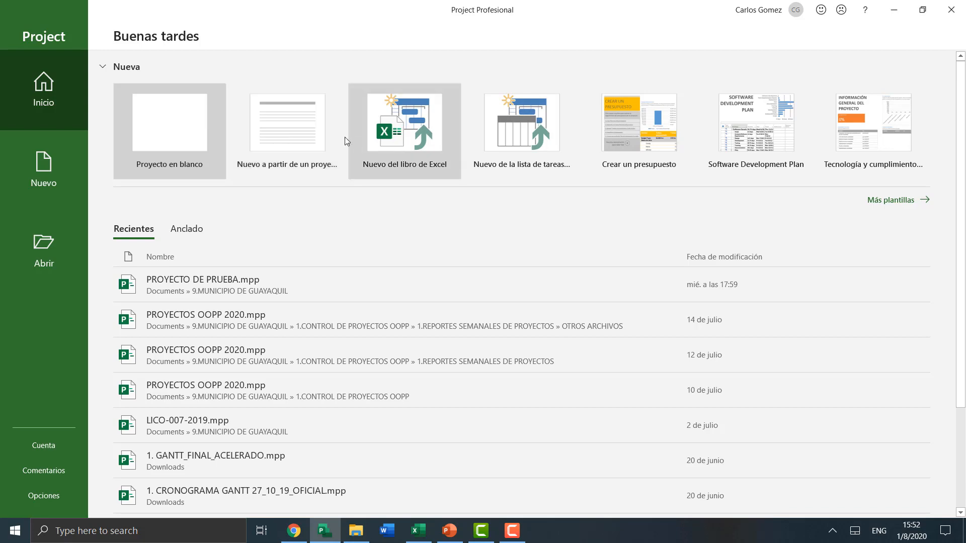
pyautogui.click(292, 122)
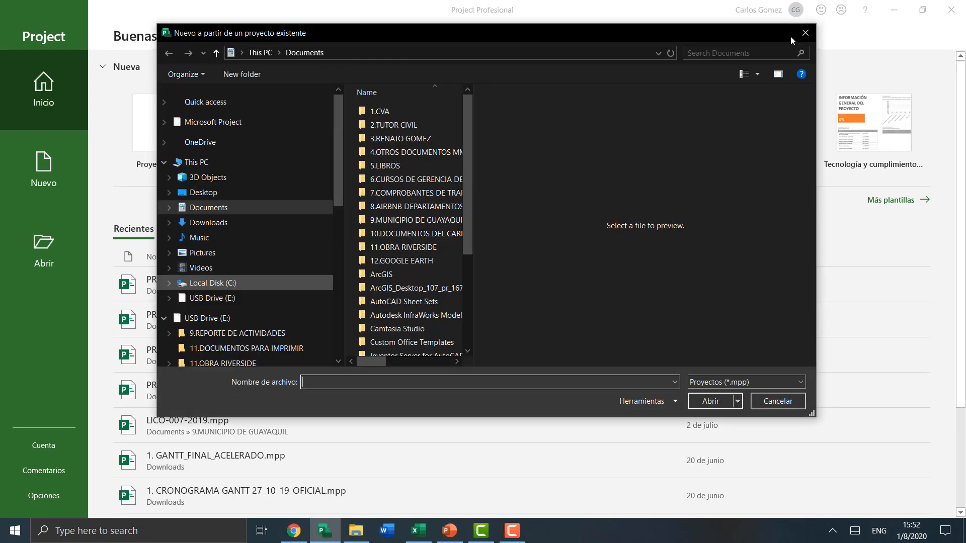
pyautogui.click(806, 32)
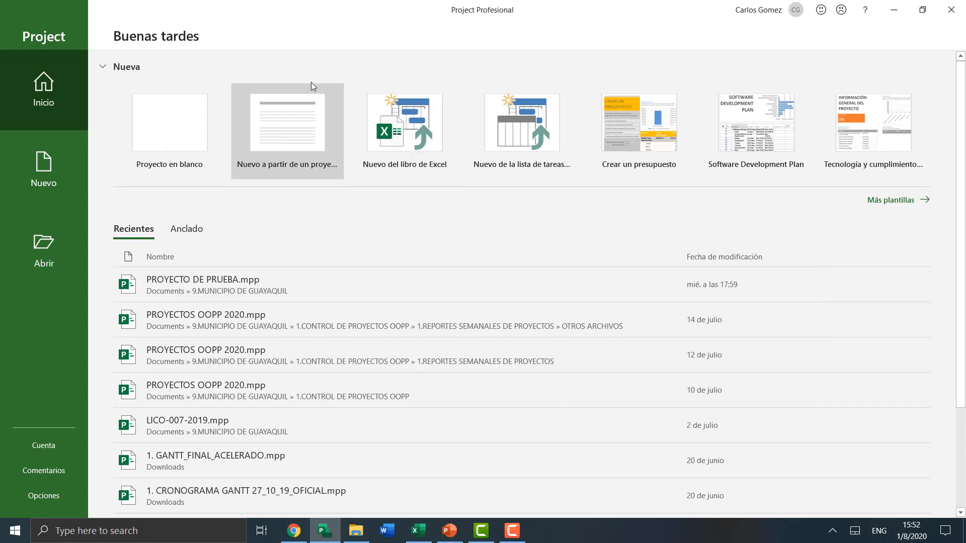
pyautogui.click(391, 136)
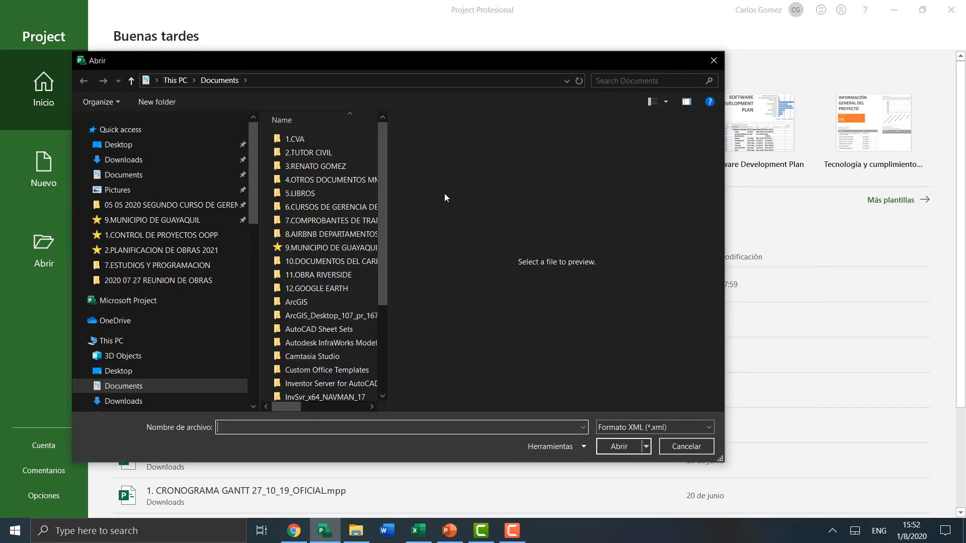
pyautogui.click(713, 61)
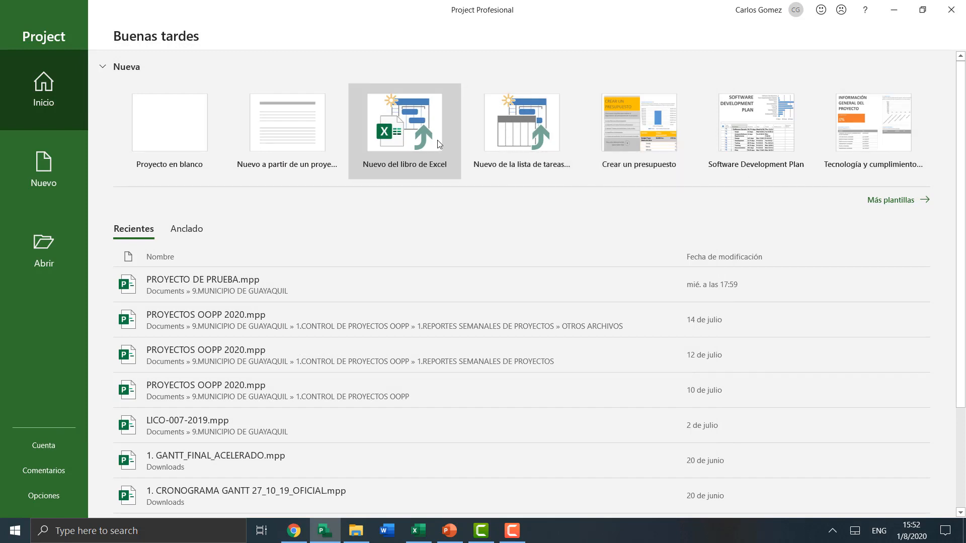
# - Create a new blank project and dismiss the notice about automatically scheduled new tasks
pyautogui.click(193, 121)
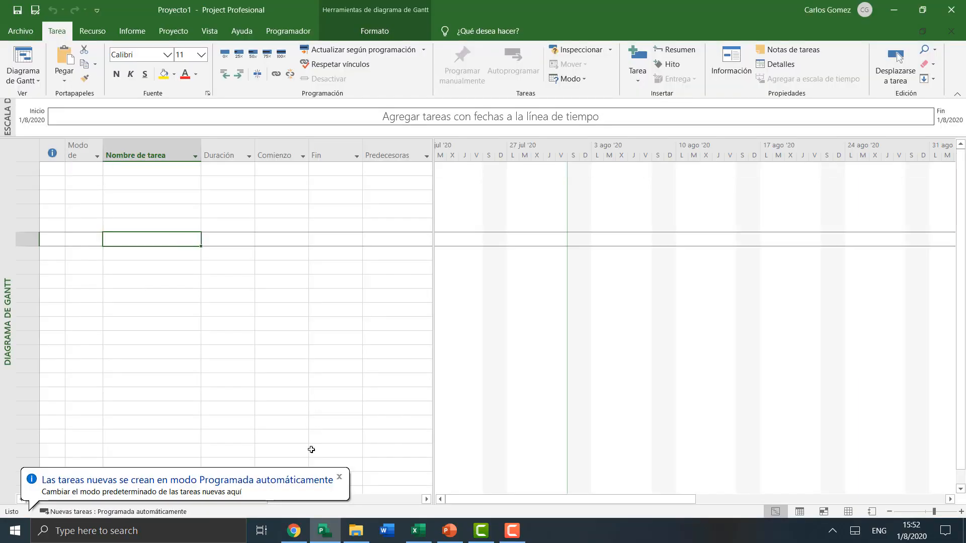
pyautogui.click(339, 477)
pyautogui.click(149, 255)
pyautogui.click(155, 178)
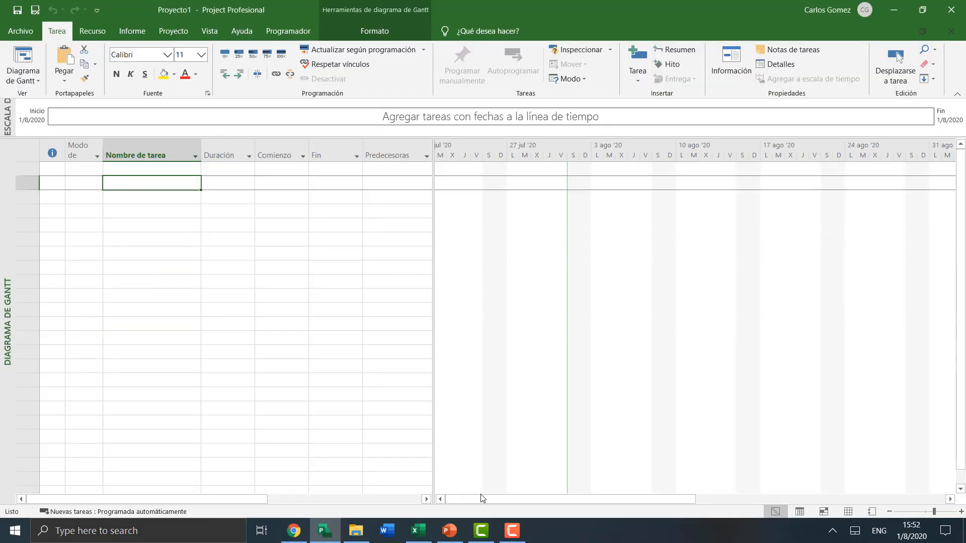
# - Switch to PowerPoint and review the WBS/EDT slide for the work breakdown of the house construction project
pyautogui.click(449, 531)
pyautogui.scroll(-2, 408, 342)
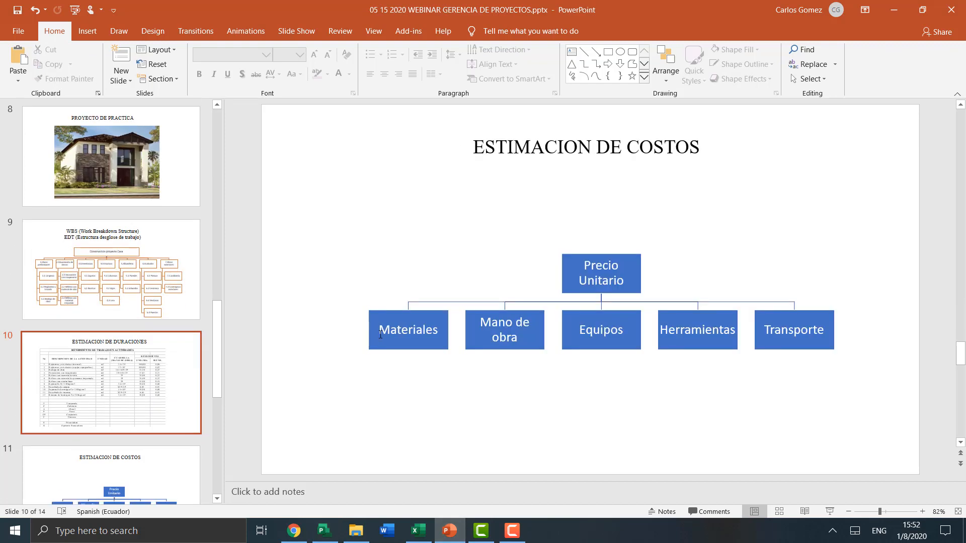
pyautogui.scroll(4, 409, 342)
pyautogui.click(84, 385)
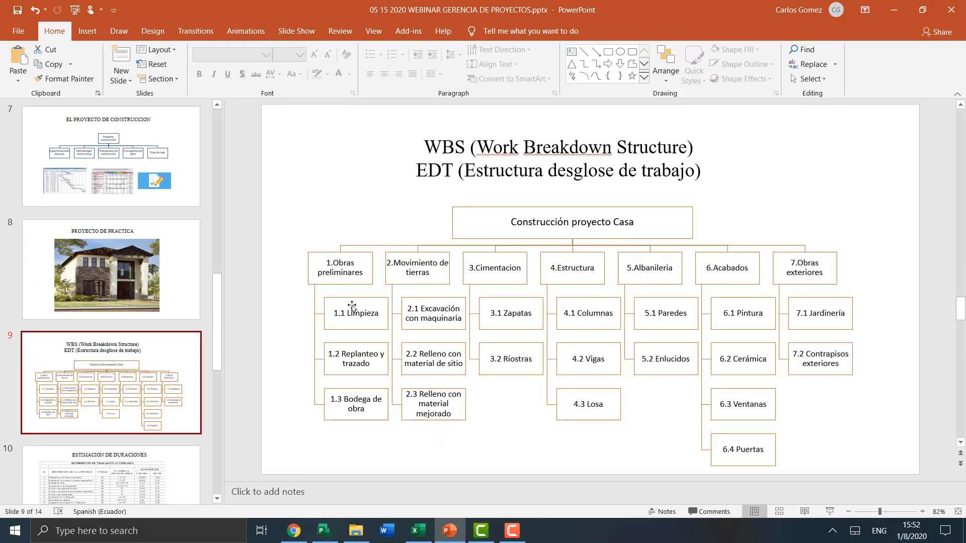
pyautogui.click(147, 478)
pyautogui.click(156, 298)
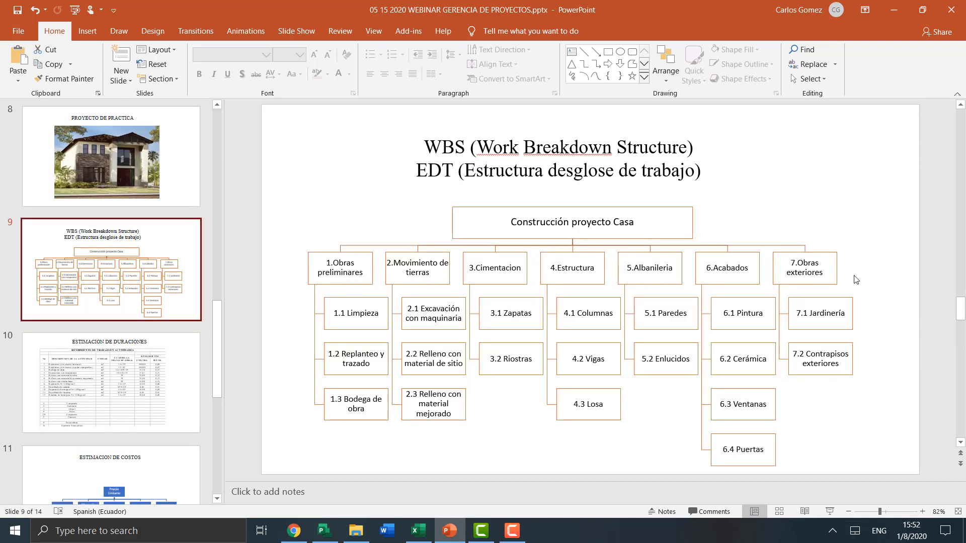
pyautogui.click(894, 10)
# - Enter "Obras preliminares" as the name of the first task in Microsoft Project
pyautogui.click(159, 174)
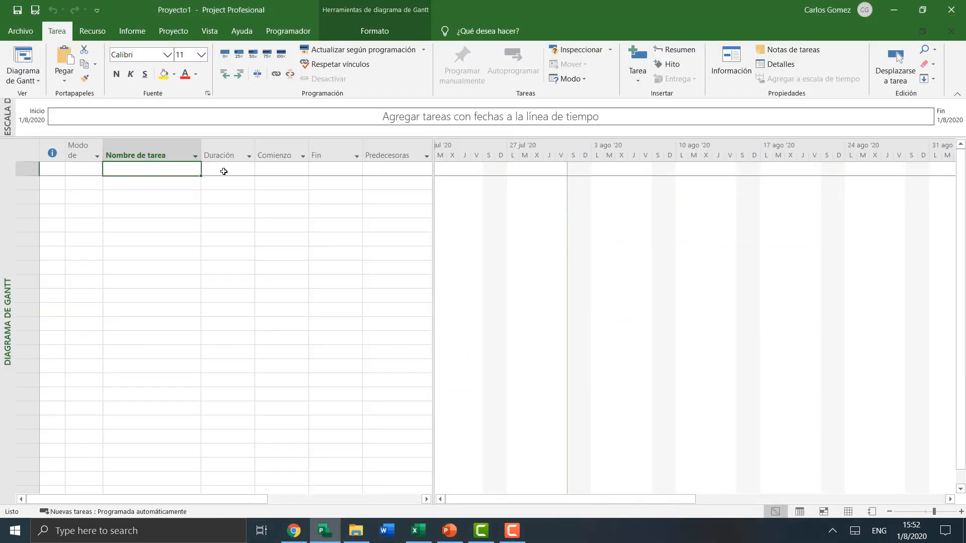
pyautogui.write('Obras prelimin')
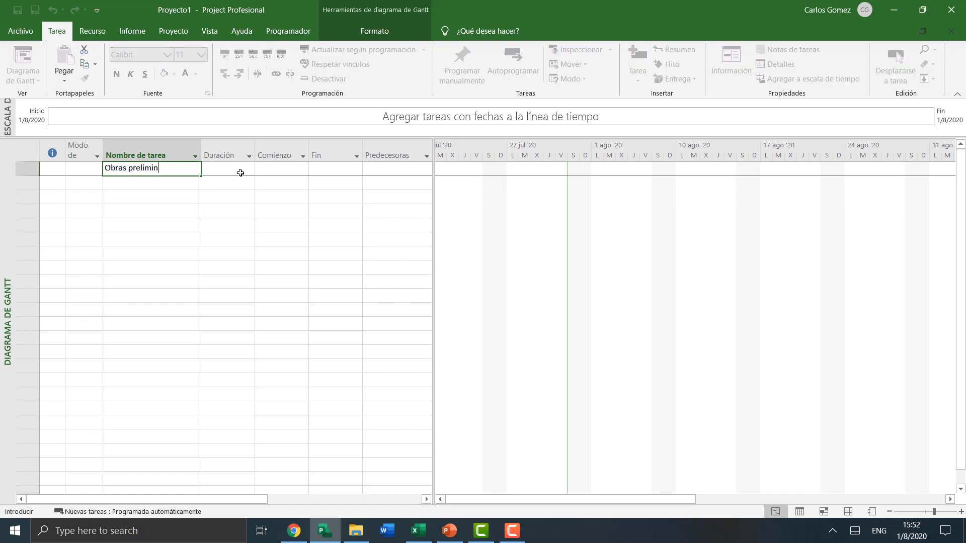
pyautogui.write('ares')
pyautogui.press('Return')
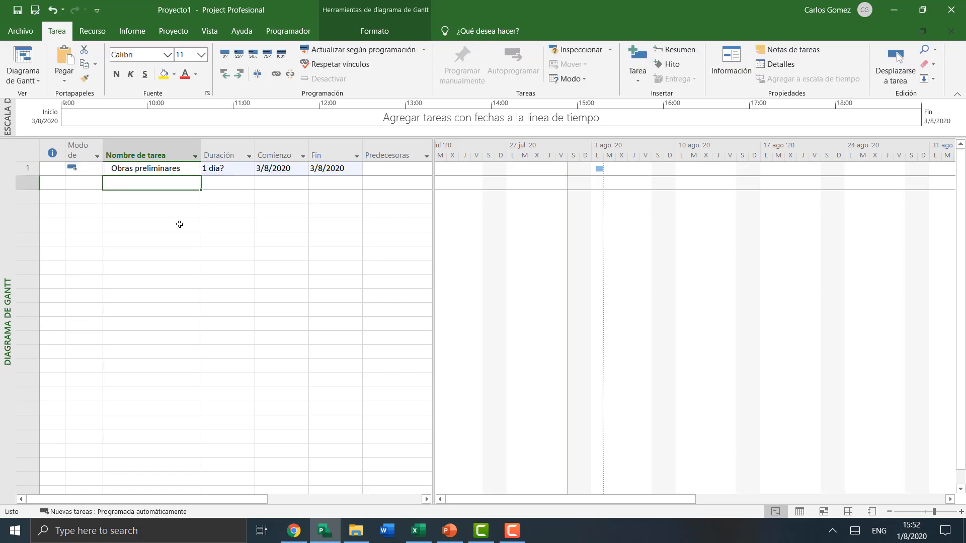
# - Check the WBS slide in PowerPoint and add "Limpieza del terreno" as the second task in the project
pyautogui.click(159, 225)
pyautogui.click(160, 186)
pyautogui.click(449, 531)
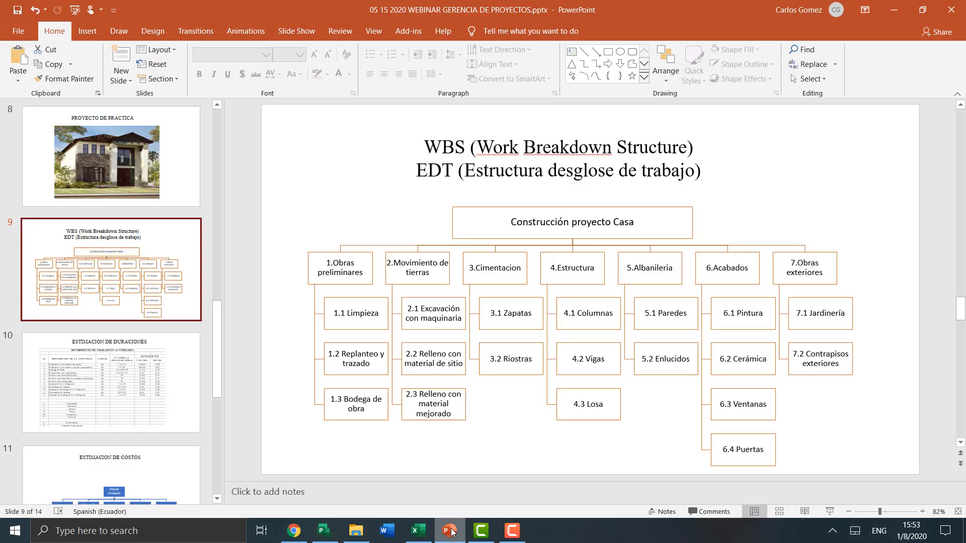
pyautogui.click(450, 531)
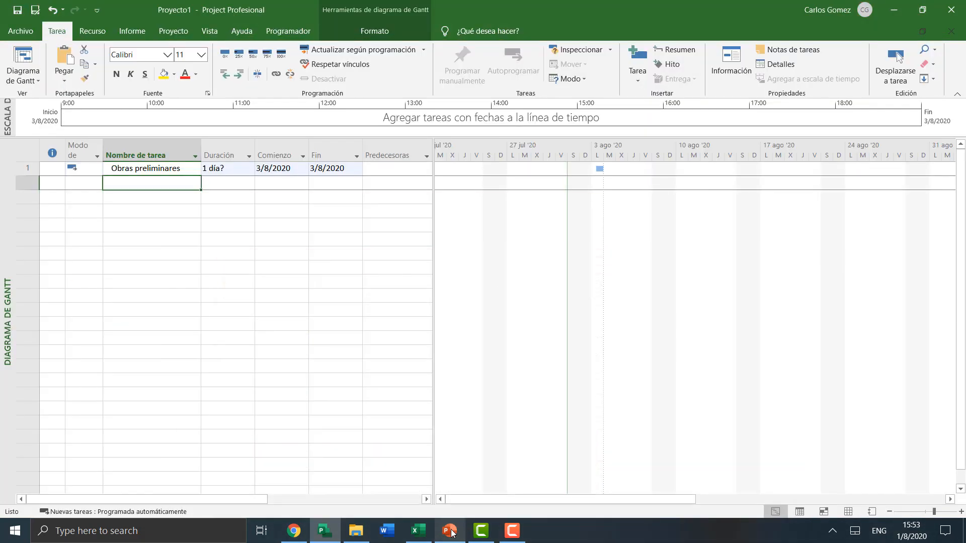
pyautogui.write('Limpieza del')
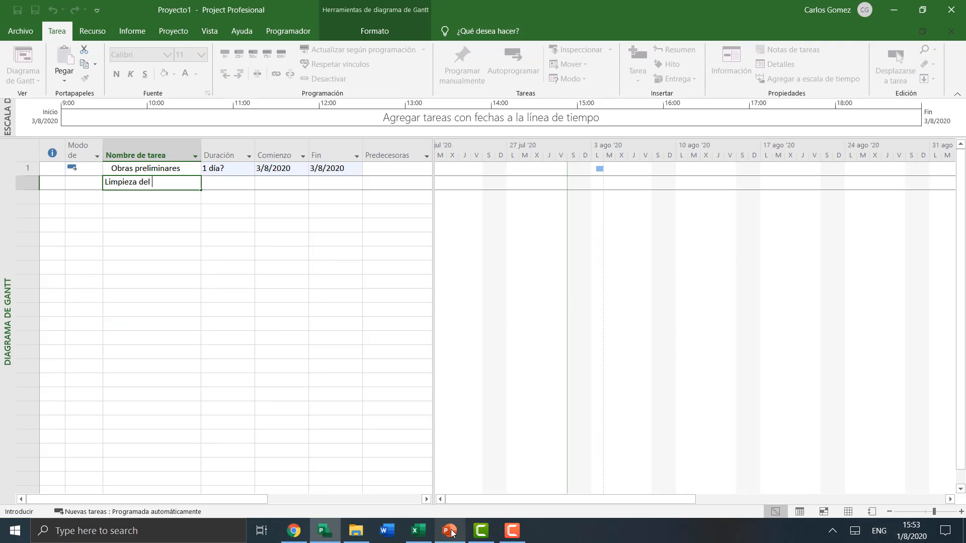
pyautogui.write('terreno')
pyautogui.press('Return')
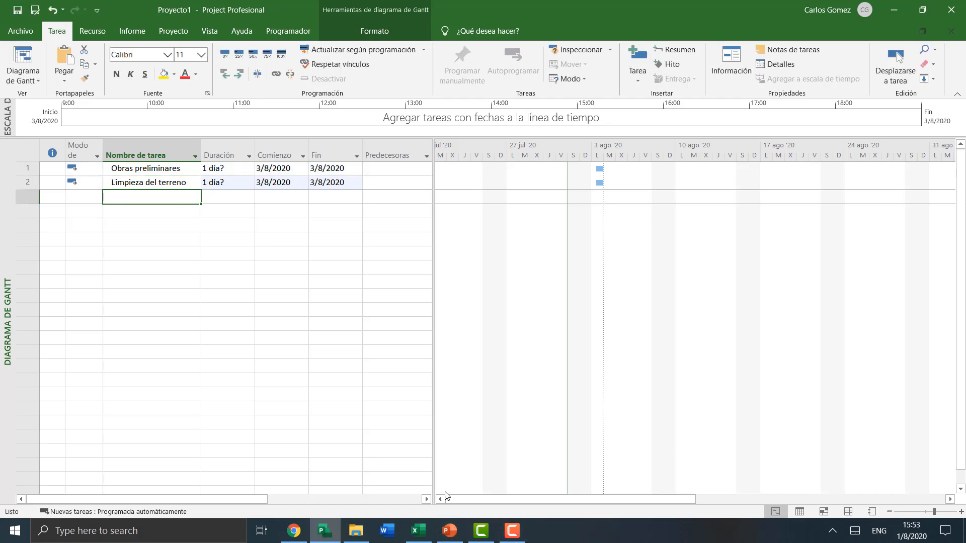
# - Insert a new task in the empty row below "Limpieza del terreno"
pyautogui.click(164, 229)
pyautogui.click(162, 200)
pyautogui.rightClick(162, 200)
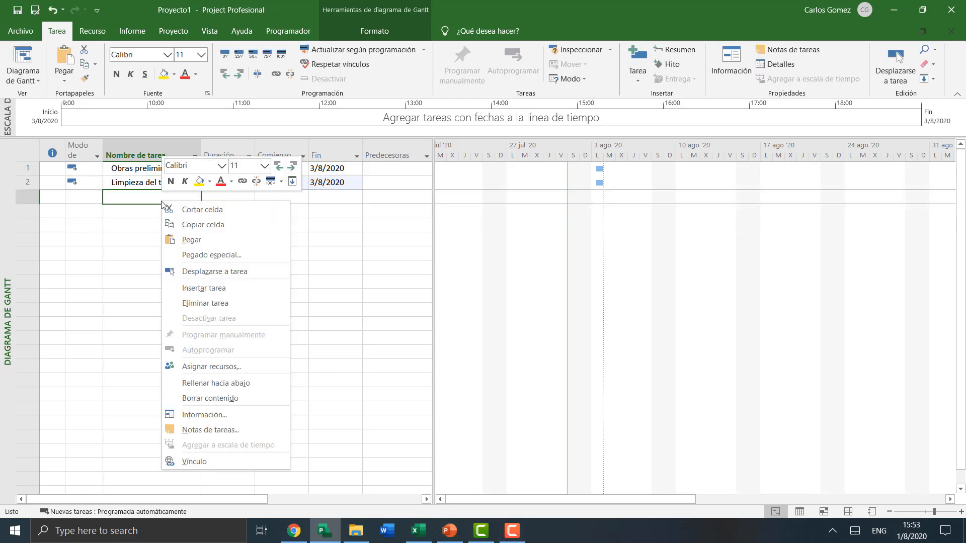
pyautogui.click(183, 291)
pyautogui.click(147, 252)
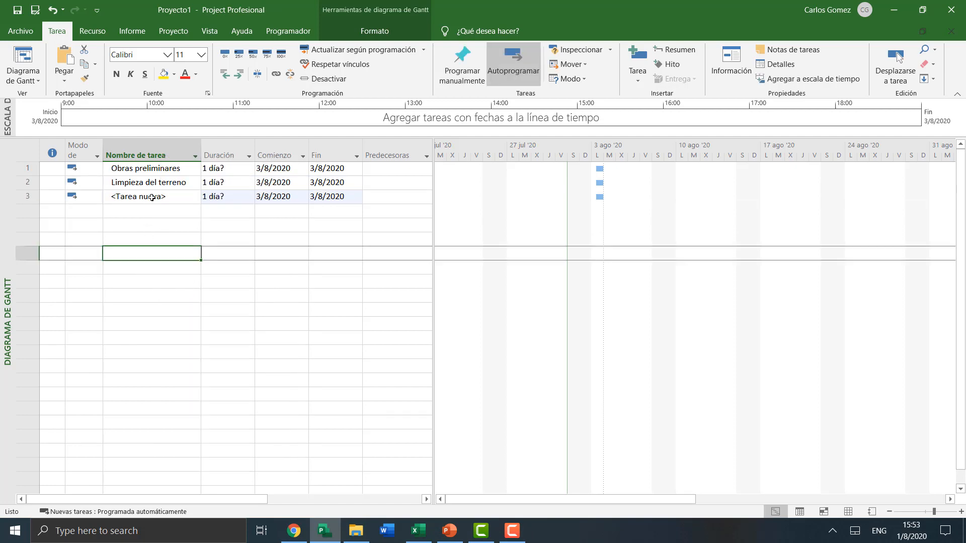
# - Name the new third task "Bodega de obra" in its task information
pyautogui.click(151, 197)
pyautogui.click(457, 536)
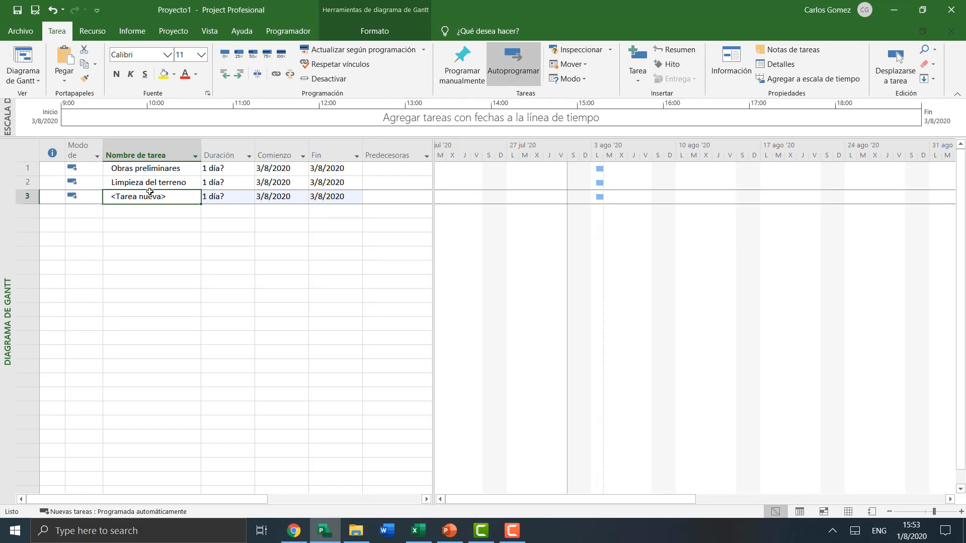
pyautogui.click(149, 221)
pyautogui.doubleClick(149, 196)
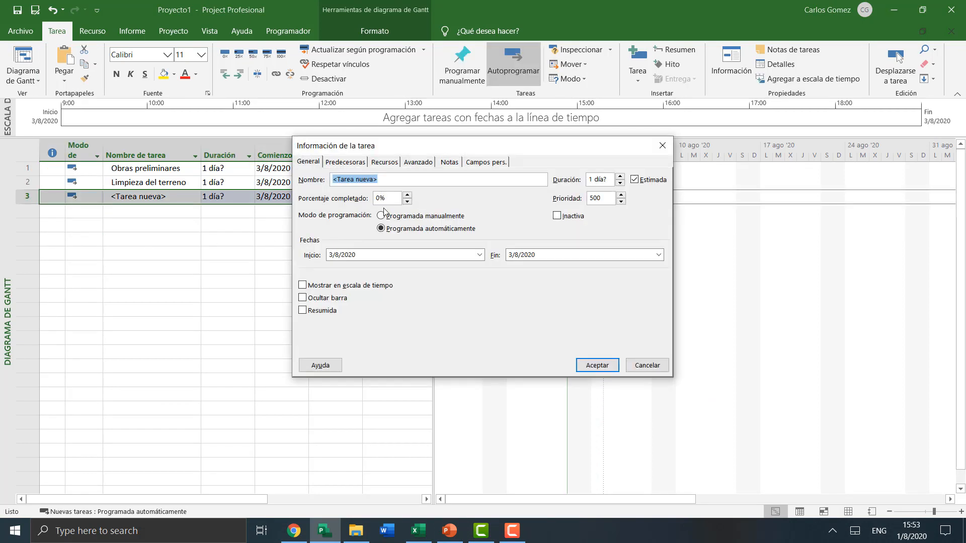
pyautogui.write('Bodega de obra')
pyautogui.press('Return')
pyautogui.click(190, 237)
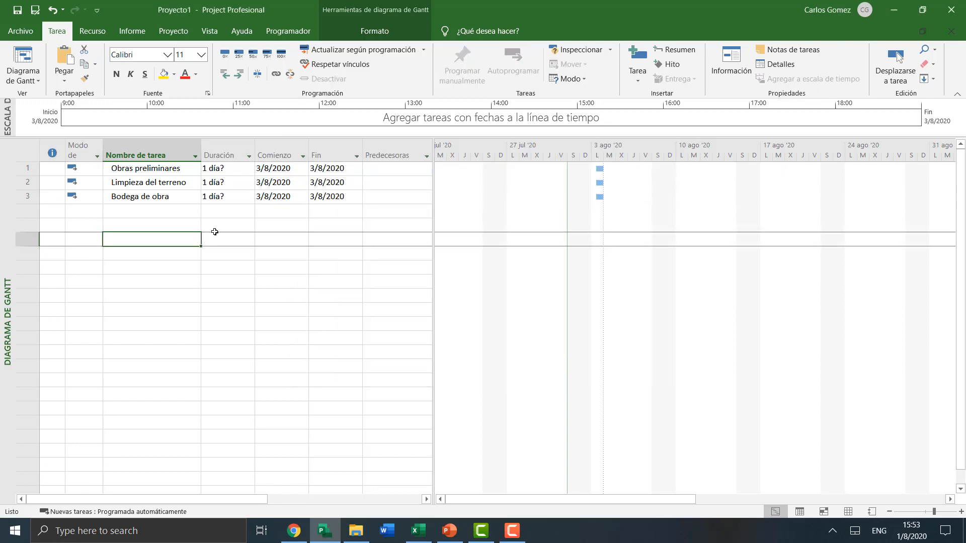
# - Check the WBS slide in PowerPoint and insert a new task above "Bodega de obra" in the project
pyautogui.click(454, 531)
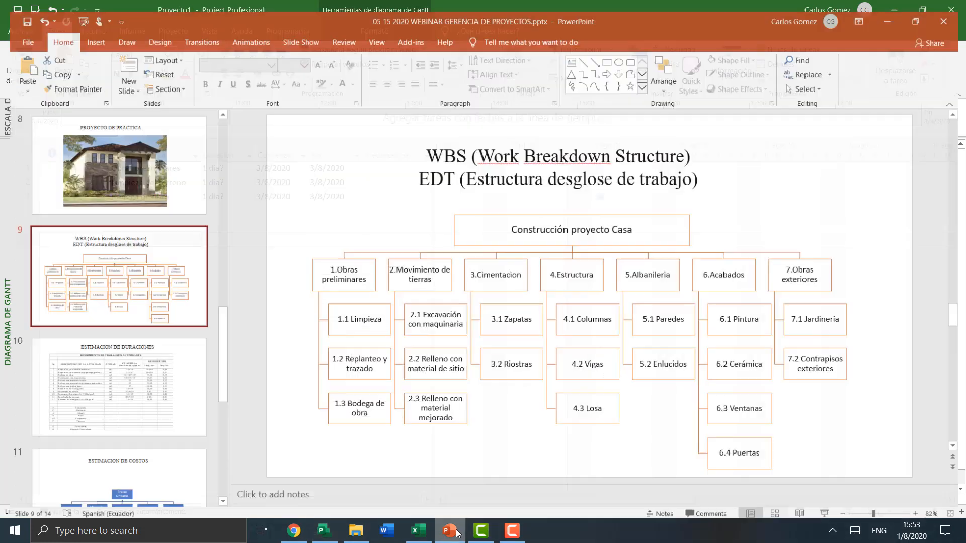
pyautogui.click(456, 532)
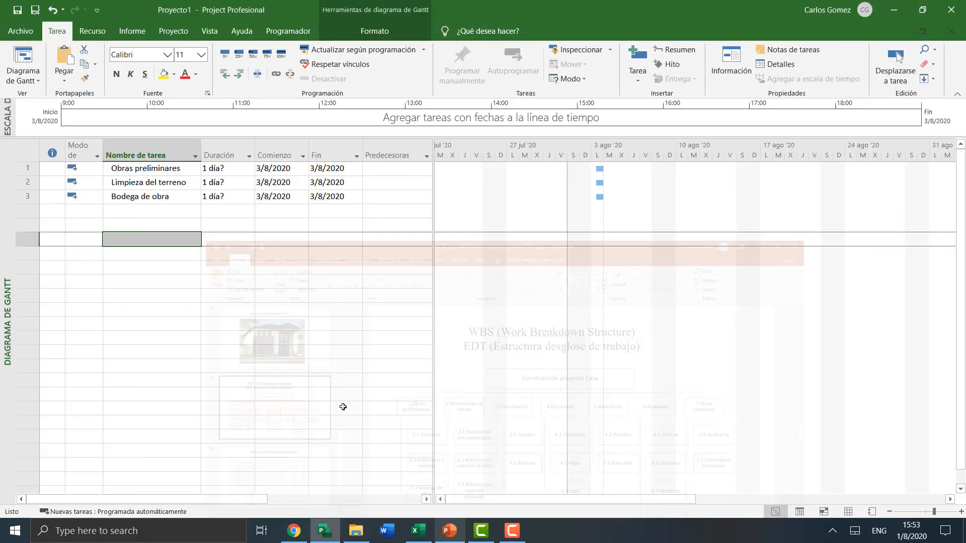
pyautogui.click(146, 198)
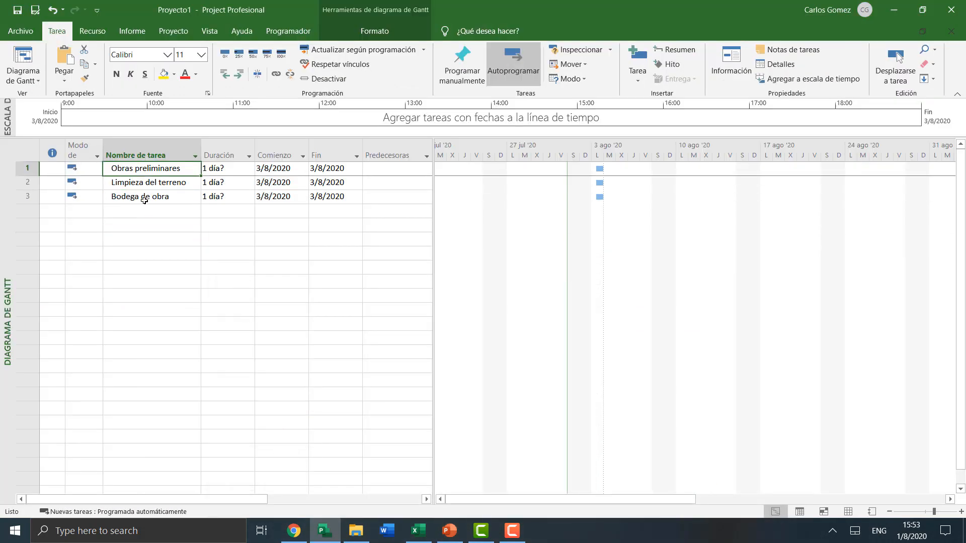
pyautogui.click(140, 265)
pyautogui.click(158, 197)
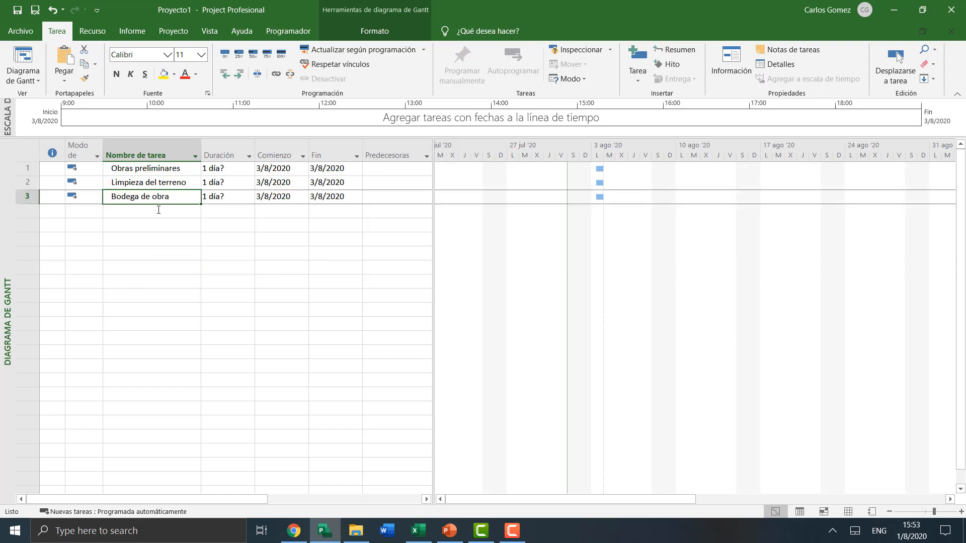
pyautogui.click(159, 291)
pyautogui.click(166, 199)
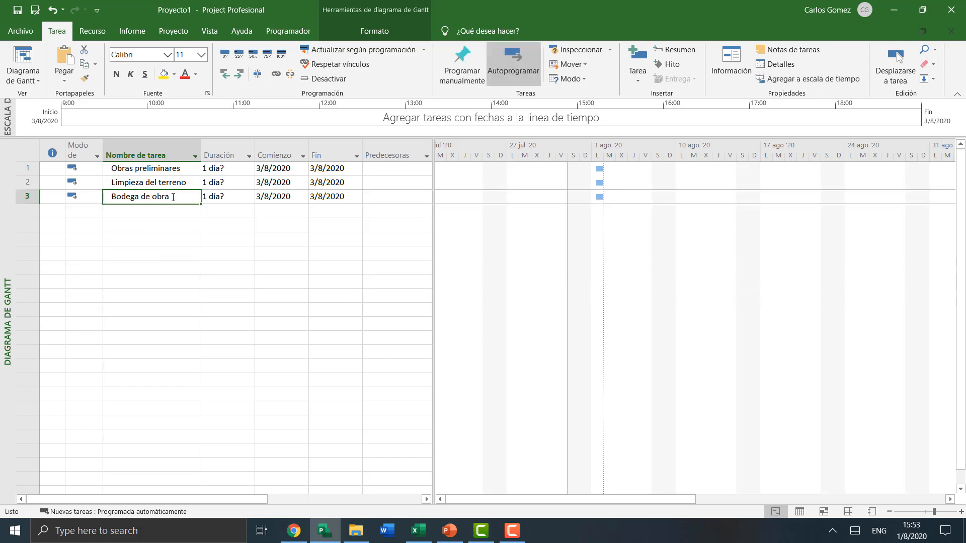
pyautogui.rightClick(173, 197)
pyautogui.click(196, 283)
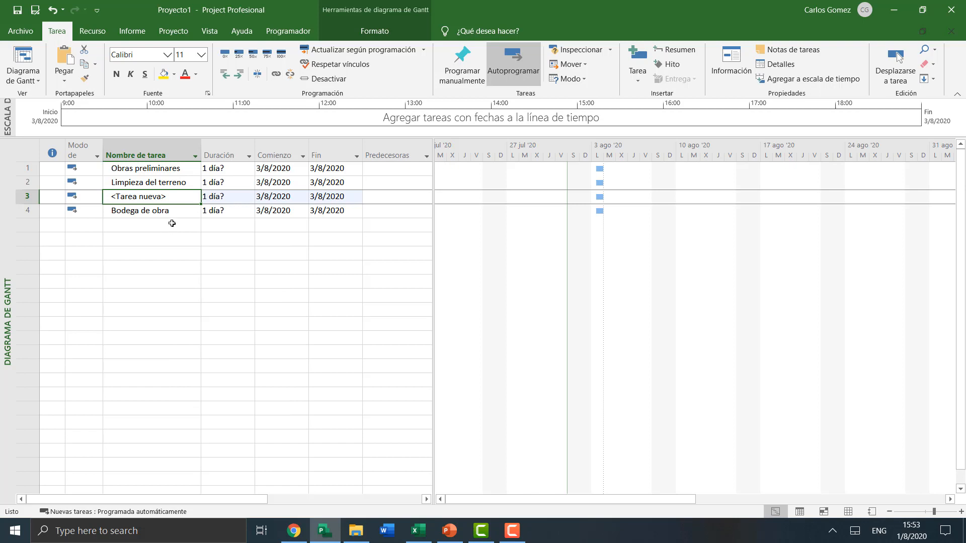
# - Name the inserted third task "Replanteo y trazado"
pyautogui.write('Rep')
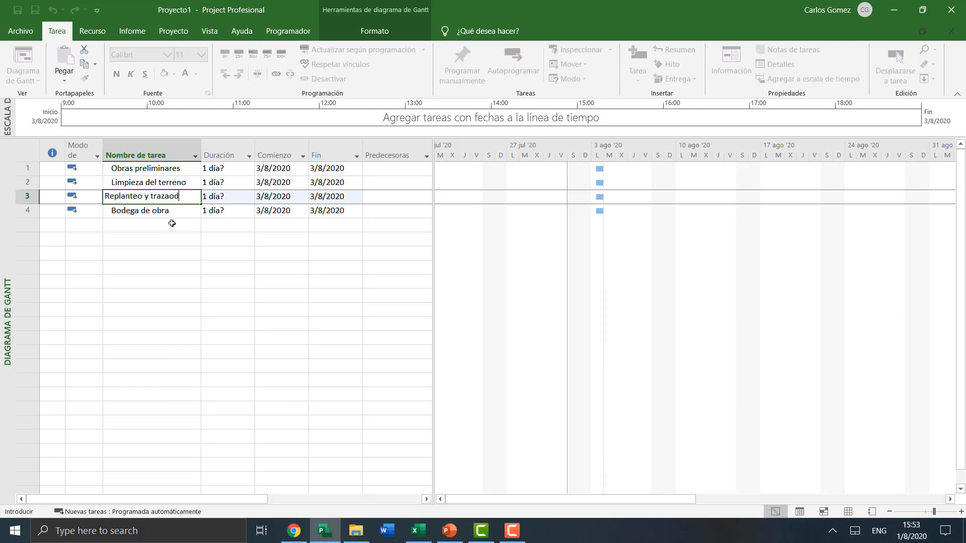
pyautogui.write('lanteo y trazado')
pyautogui.press('Return')
pyautogui.click(146, 305)
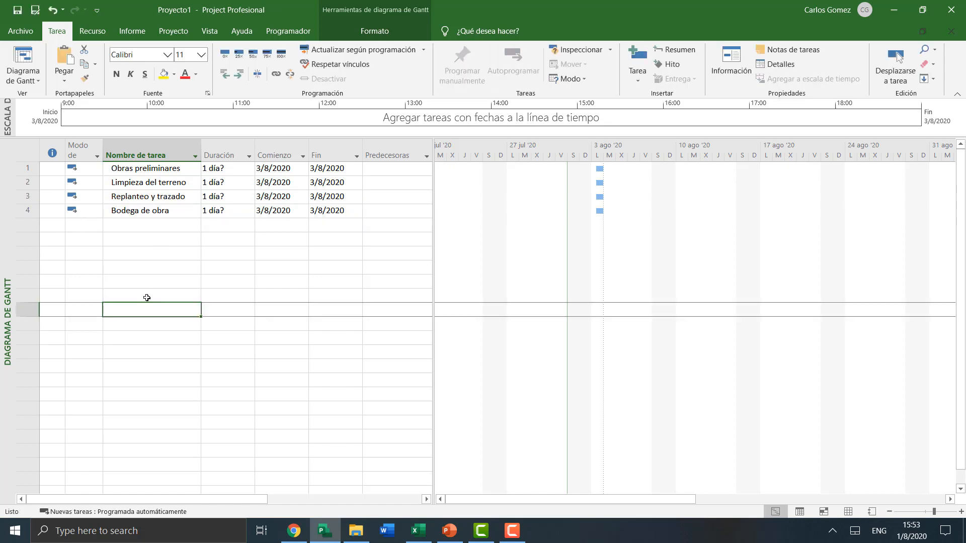
# - Examine the scheduling mode of each of the four tasks
pyautogui.click(163, 264)
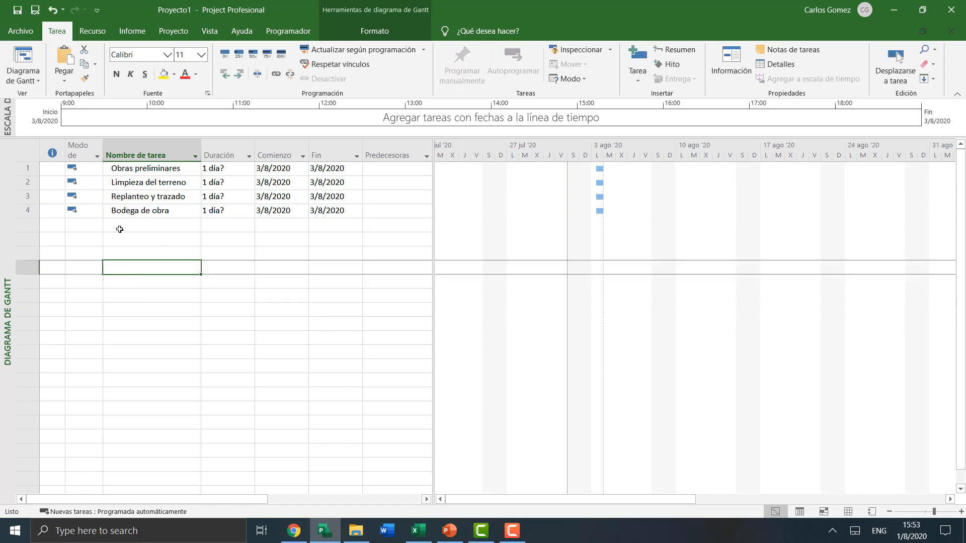
pyautogui.click(88, 174)
pyautogui.click(87, 183)
pyautogui.click(85, 197)
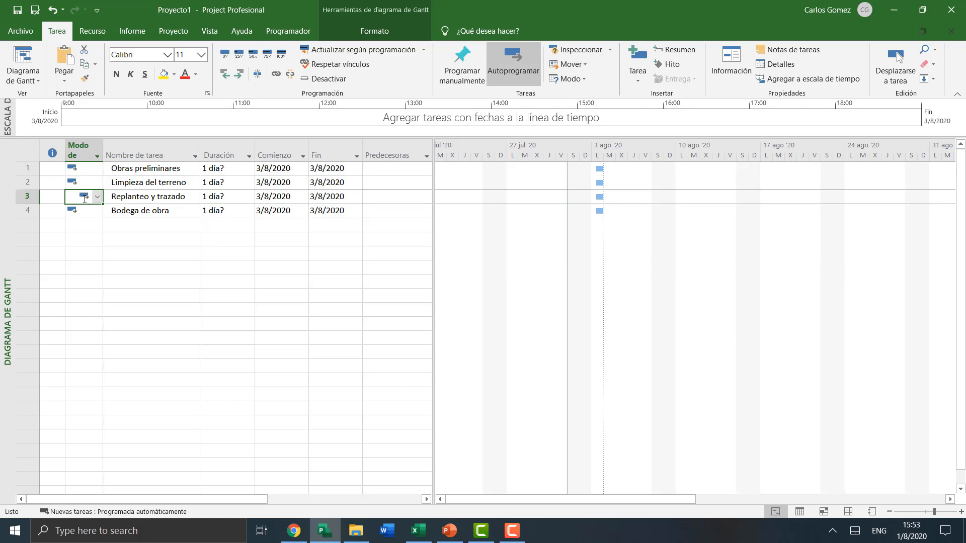
pyautogui.click(81, 216)
pyautogui.click(77, 268)
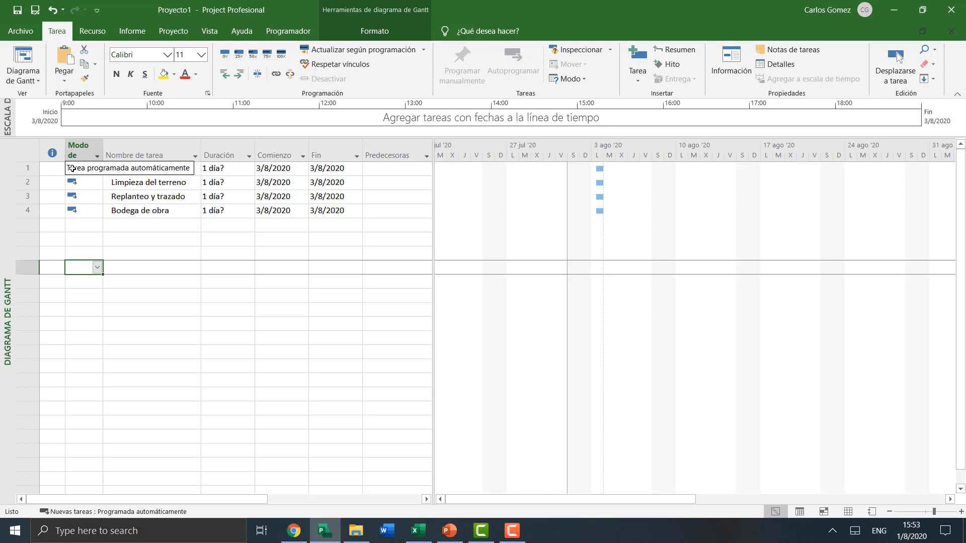
pyautogui.click(82, 328)
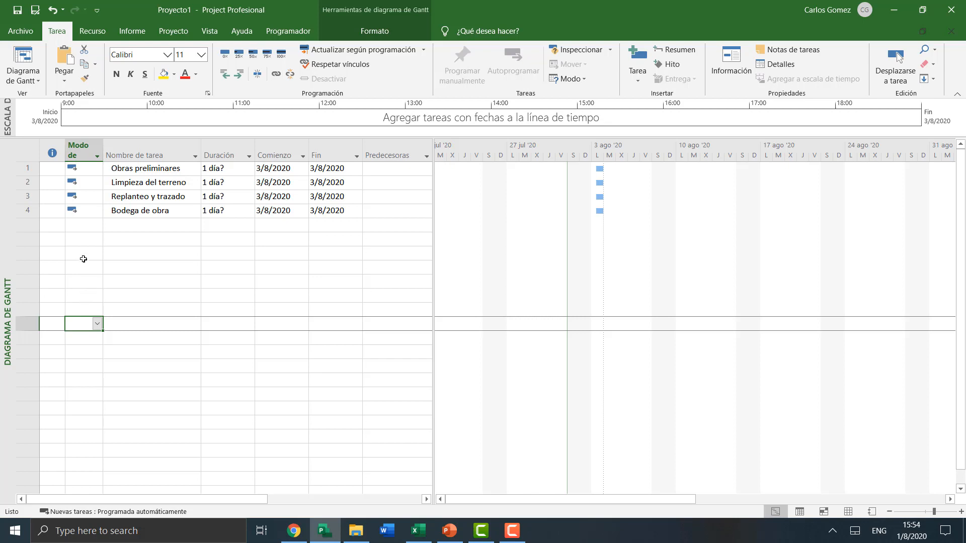
pyautogui.click(83, 257)
pyautogui.click(83, 225)
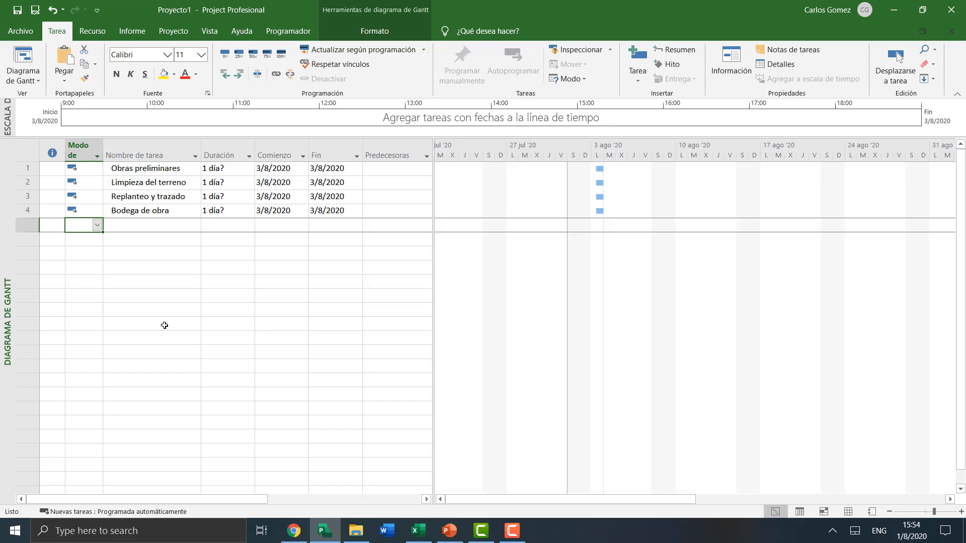
# - Check the scheduling options for new tasks and add a fifth task named "tarea 1" below "Bodega de obra"
pyautogui.click(127, 513)
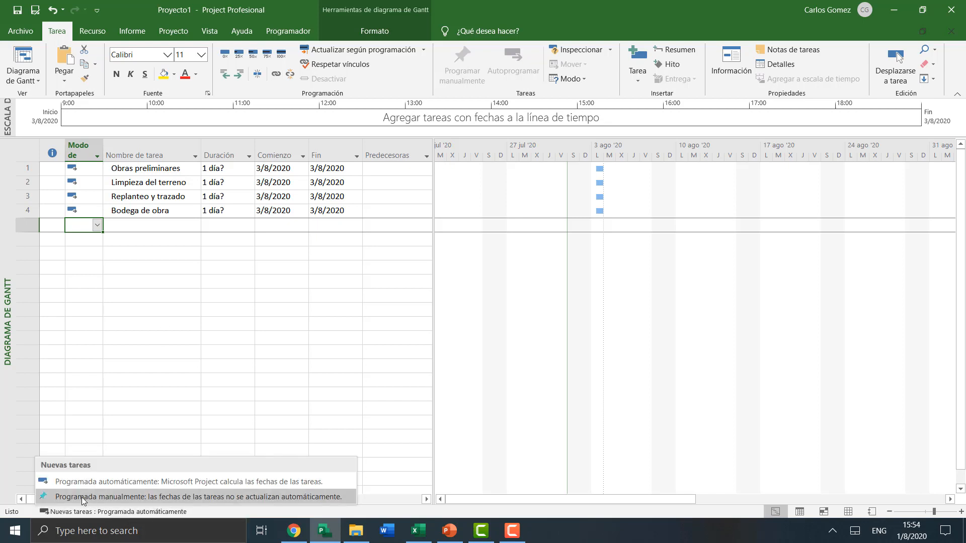
pyautogui.click(185, 287)
pyautogui.click(192, 272)
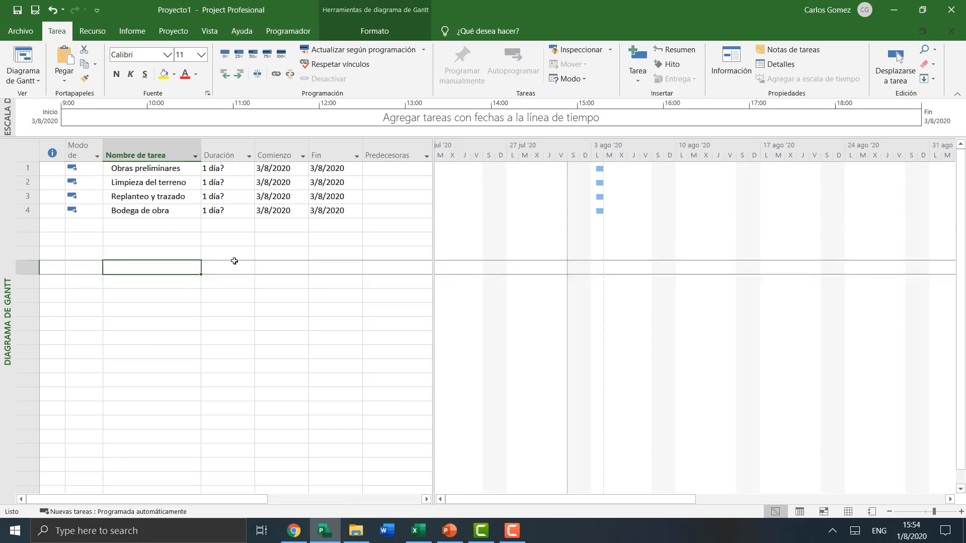
pyautogui.click(112, 228)
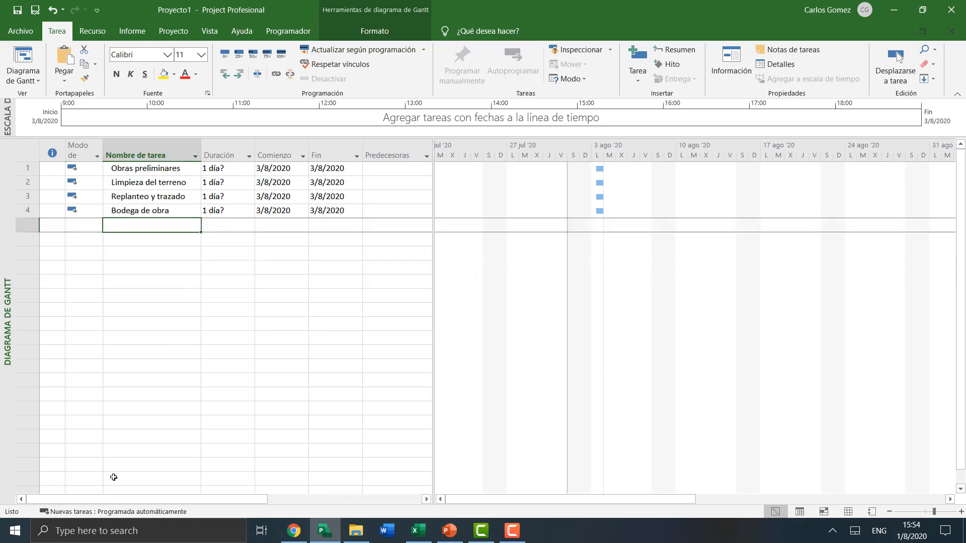
pyautogui.write('Tarea 1')
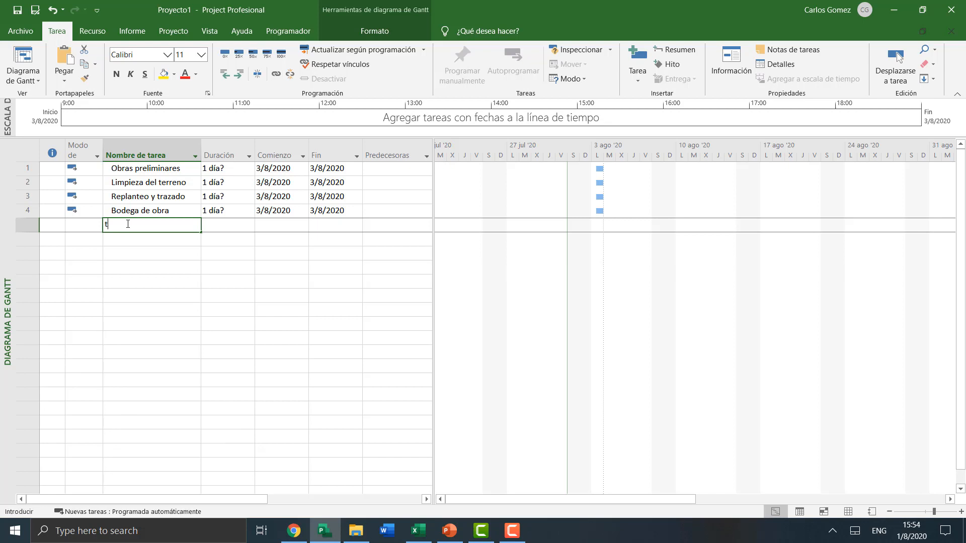
pyautogui.press('Return')
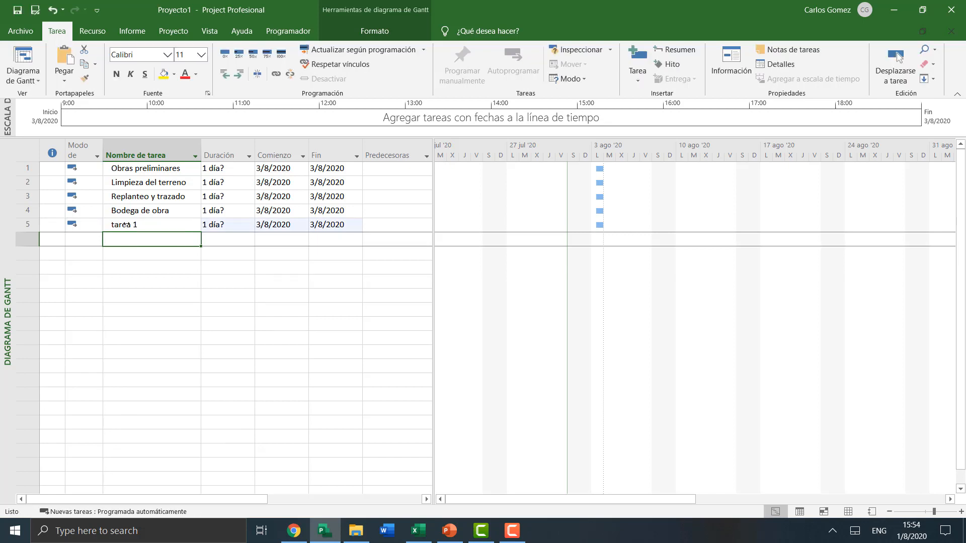
# - Change the task mode of "tarea 1" to manually scheduled
pyautogui.click(91, 223)
pyautogui.click(97, 224)
pyautogui.click(86, 237)
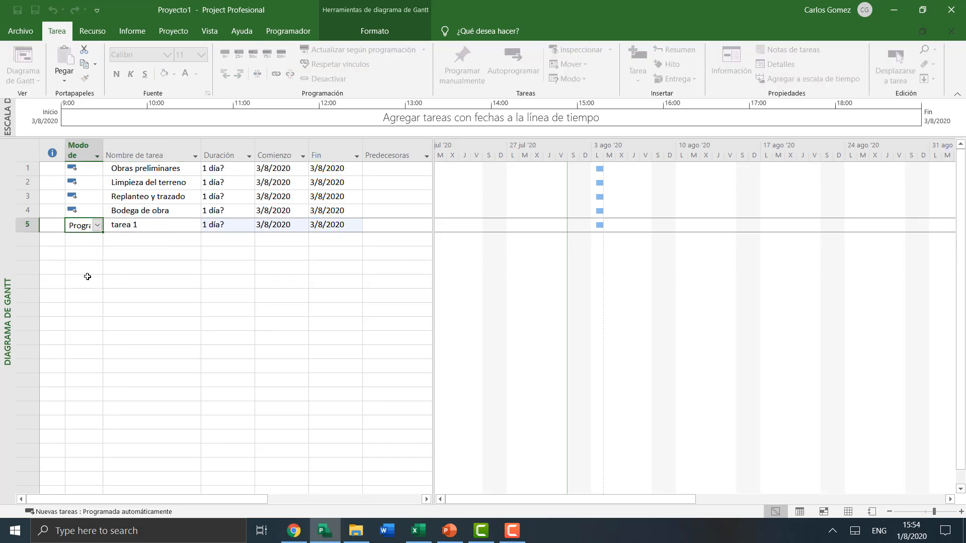
pyautogui.click(87, 282)
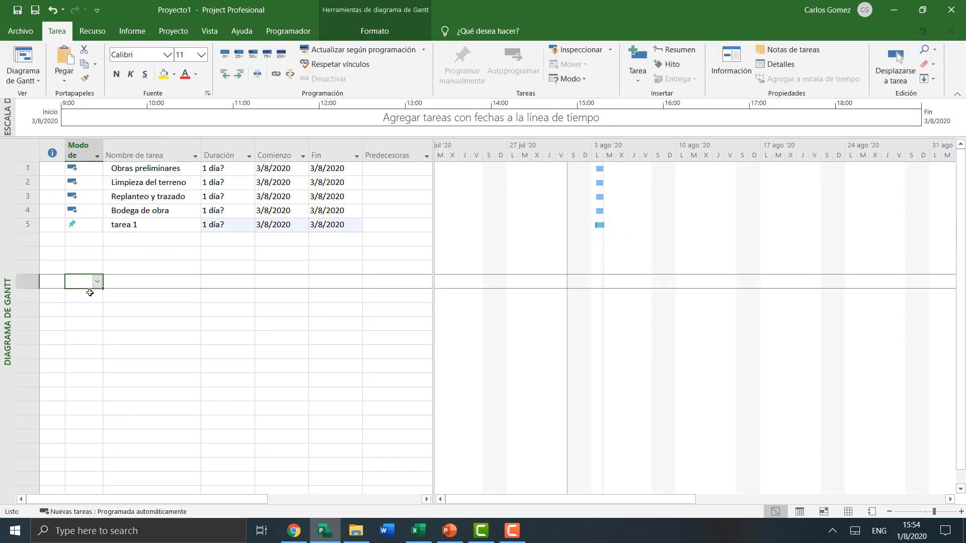
# - Set the start date of "tarea 1" to 10/7/2020 and its finish date to 26/7/2020
pyautogui.click(279, 225)
pyautogui.click(302, 225)
pyautogui.click(259, 264)
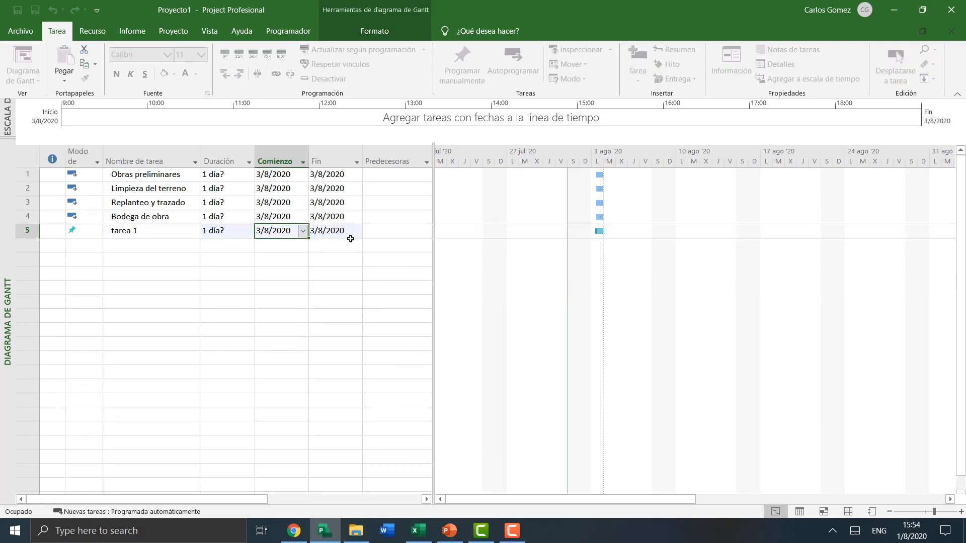
pyautogui.click(352, 233)
pyautogui.click(357, 231)
pyautogui.click(326, 281)
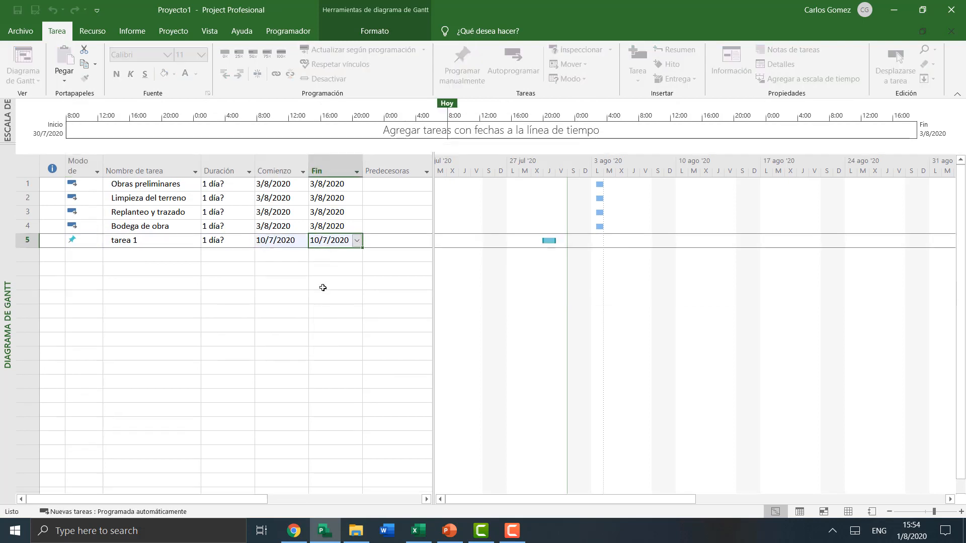
pyautogui.click(357, 240)
pyautogui.click(349, 309)
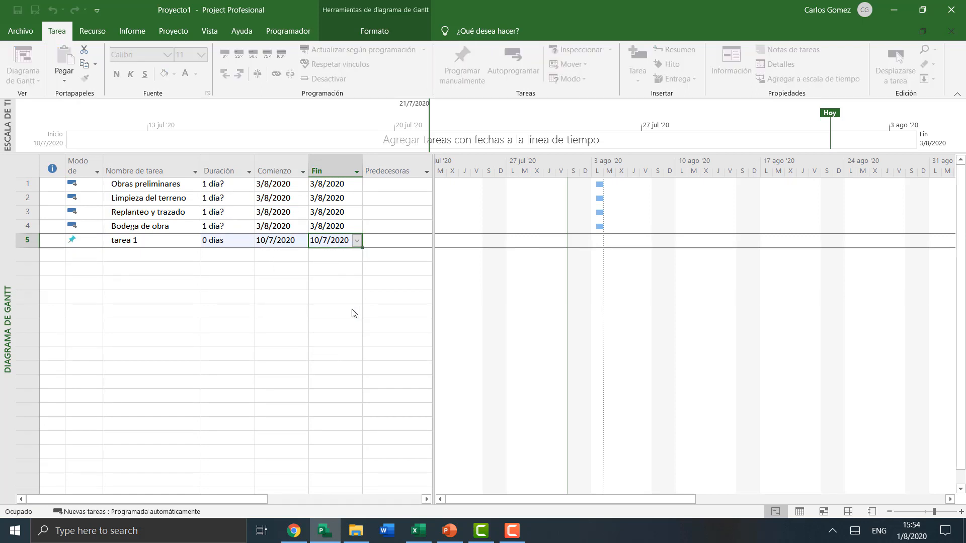
pyautogui.click(345, 283)
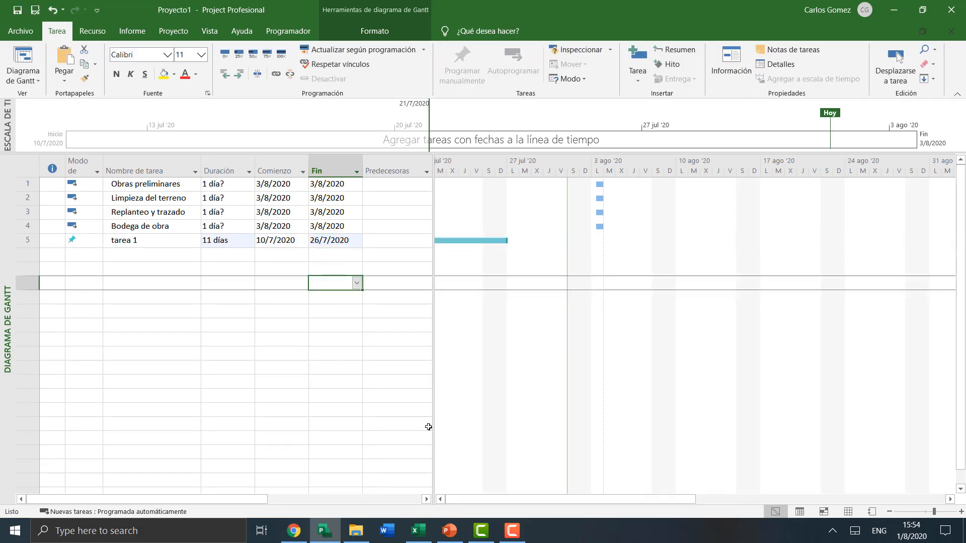
# - Enlarge the Gantt chart area and examine the complete bar of "tarea 1" in July 2020
pyautogui.moveTo(432, 441); pyautogui.dragTo(380, 440)
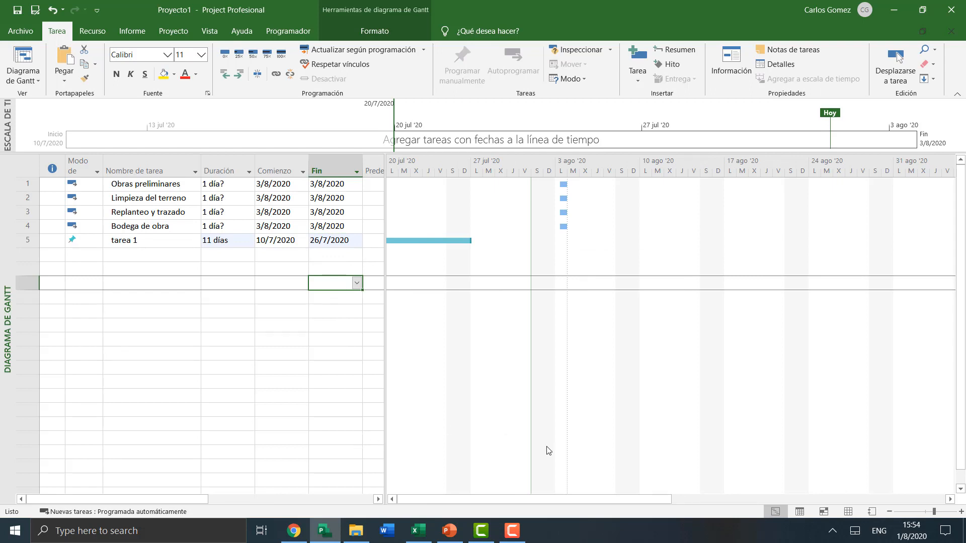
pyautogui.click(392, 500)
pyautogui.click(391, 500)
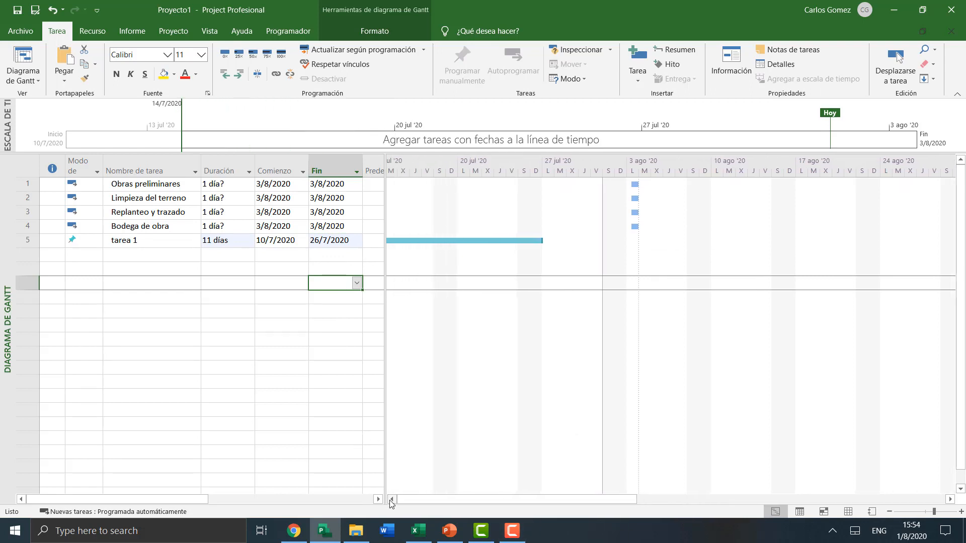
pyautogui.click(391, 501)
pyautogui.click(391, 500)
pyautogui.click(391, 500)
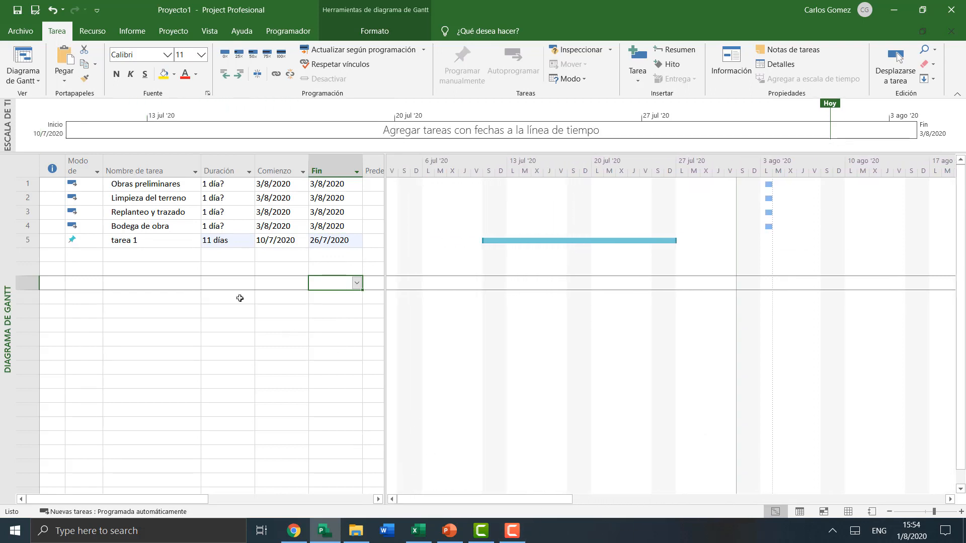
pyautogui.click(166, 242)
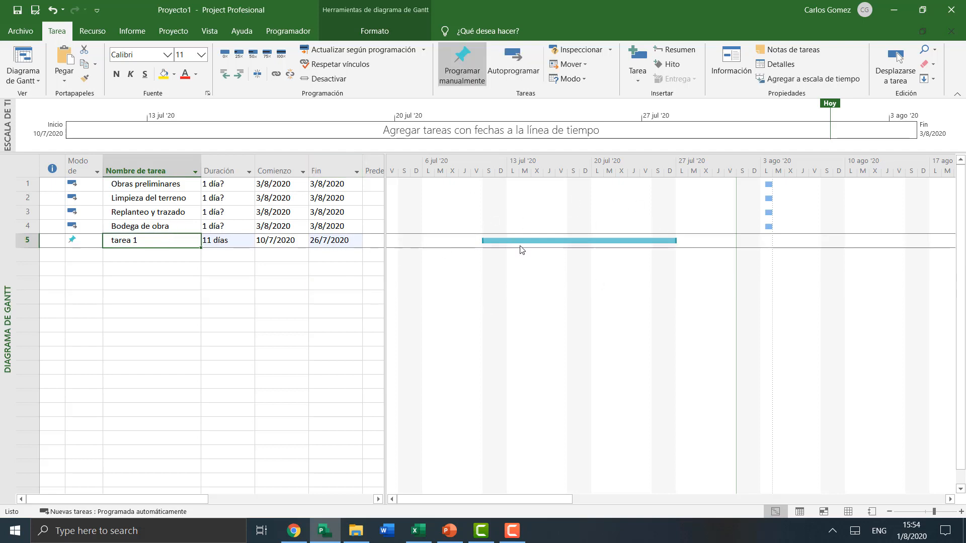
# - Delete the task "tarea 1" from the project
pyautogui.rightClick(140, 242)
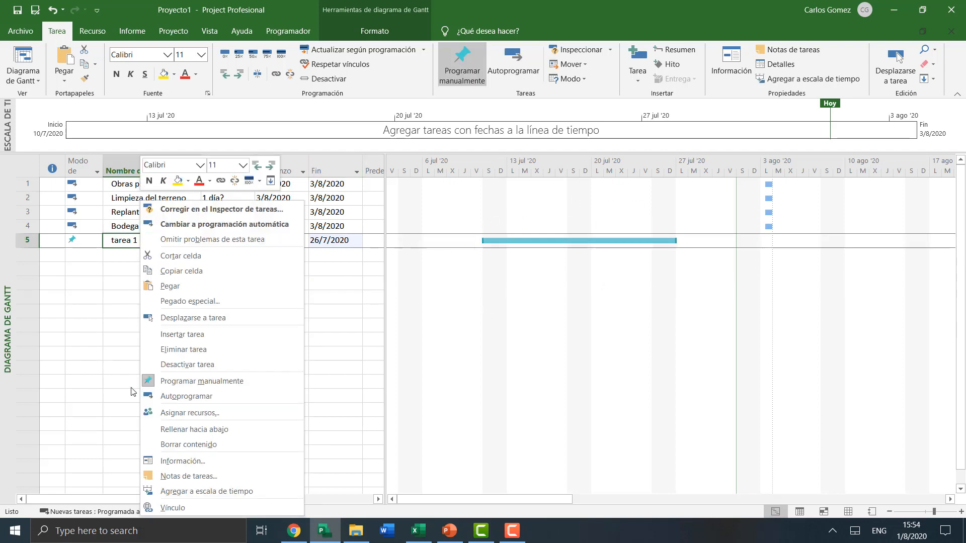
pyautogui.click(197, 344)
pyautogui.click(161, 284)
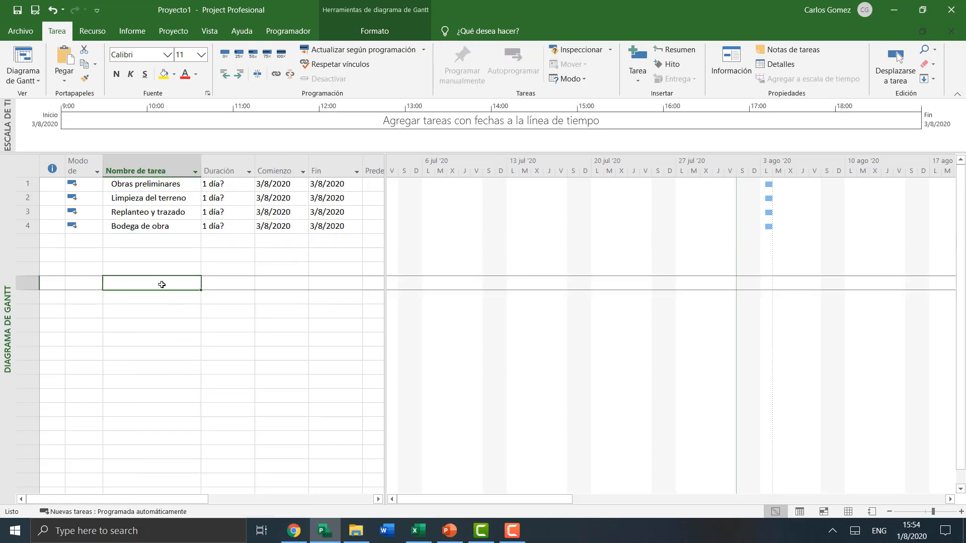
# - Set the scheduling mode for new tasks to "Programada automáticamente"
pyautogui.click(170, 230)
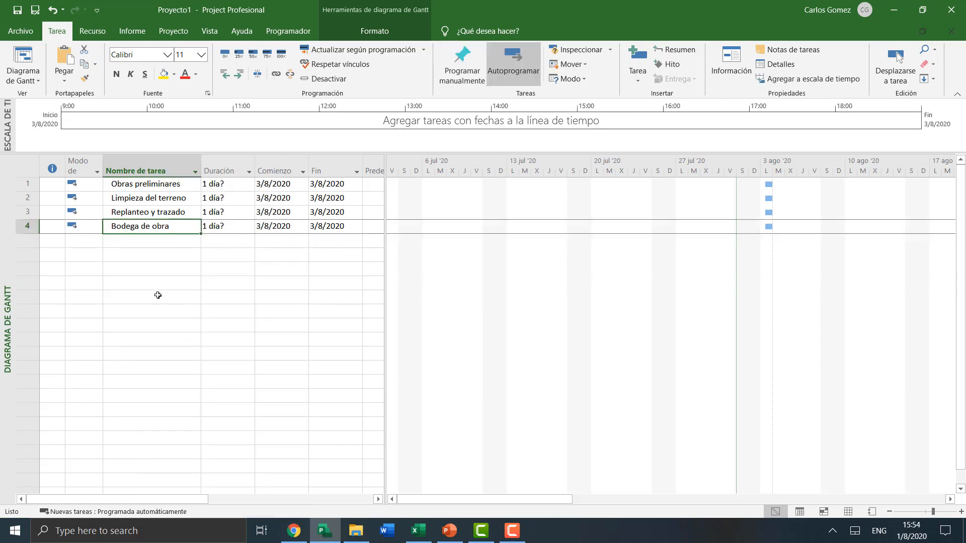
pyautogui.click(158, 295)
pyautogui.click(120, 512)
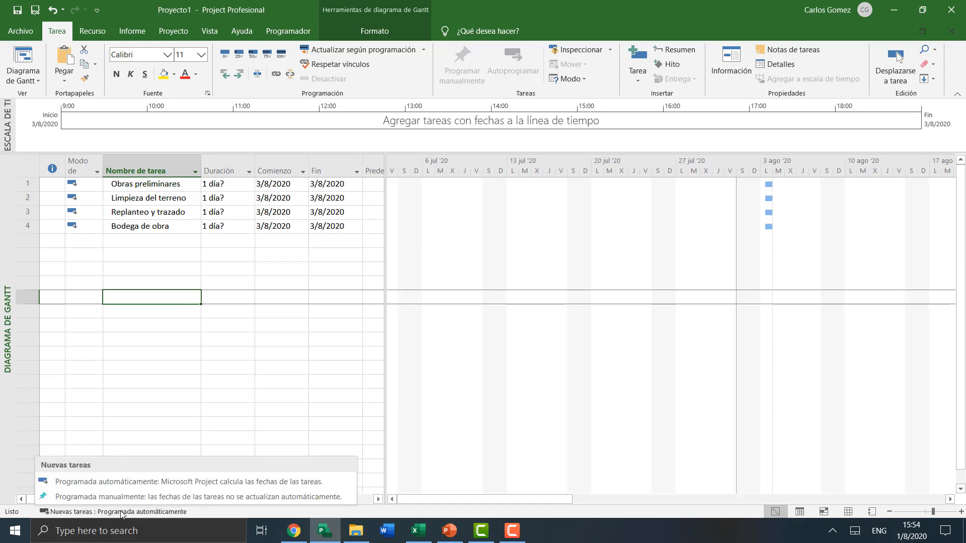
pyautogui.click(112, 483)
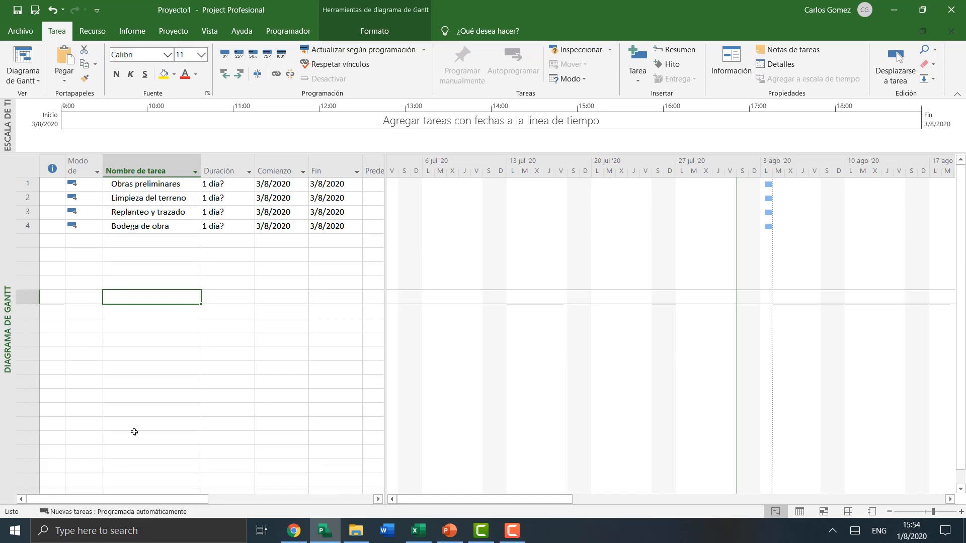
pyautogui.click(151, 240)
pyautogui.click(127, 515)
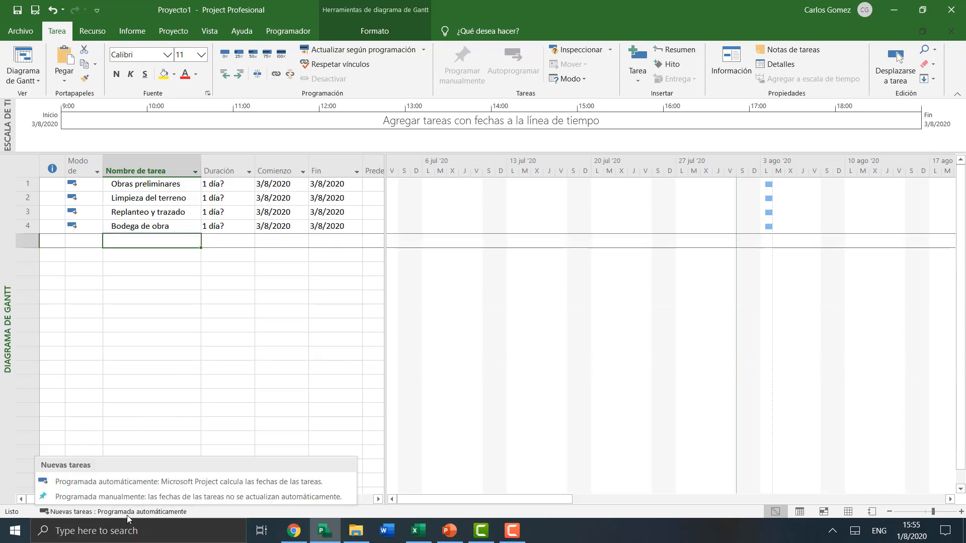
pyautogui.click(113, 484)
pyautogui.click(141, 322)
# - Add two test tasks named "sd" and "asd" below "Bodega de obra"
pyautogui.click(148, 244)
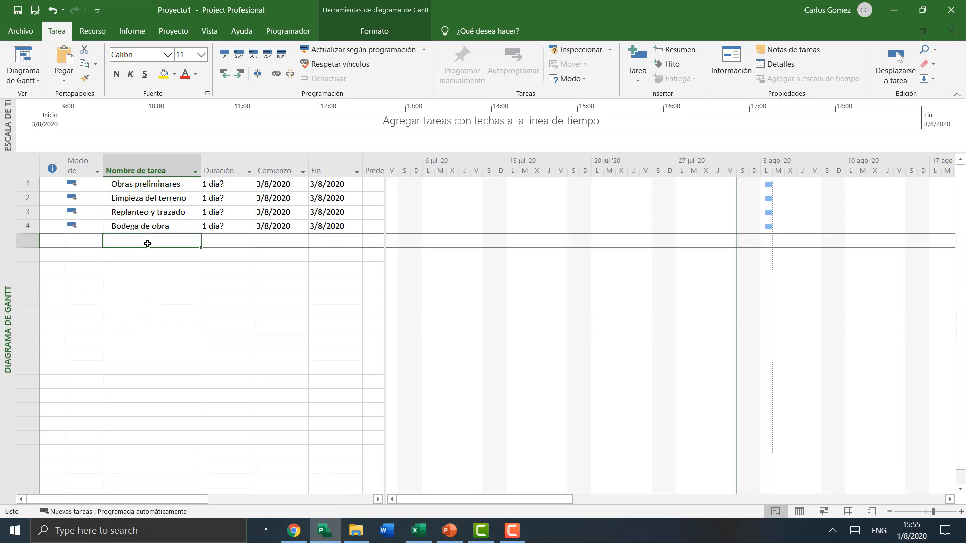
pyautogui.write('sd')
pyautogui.press('Return')
pyautogui.write('asd')
pyautogui.press('Up')
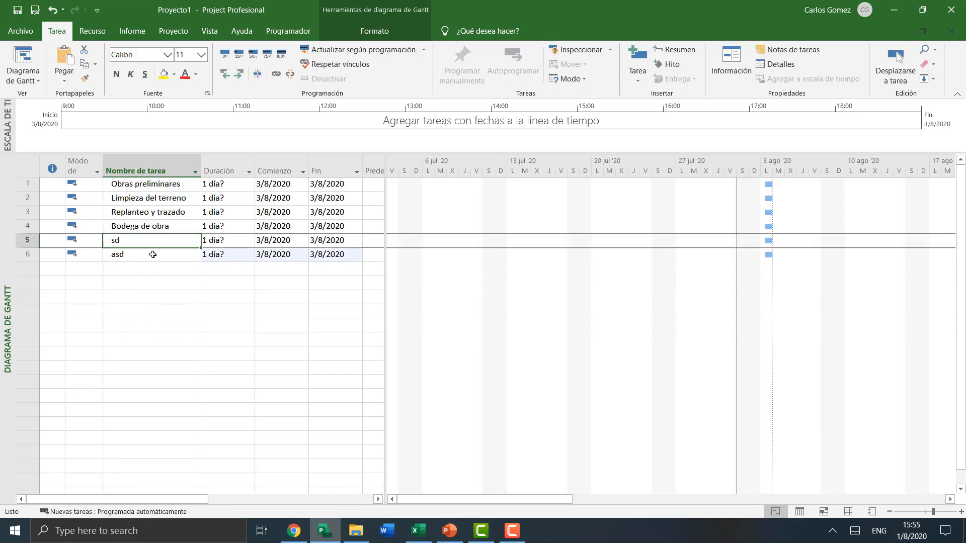
# - Delete the two test tasks "sd" and "asd" together
pyautogui.rightClick(153, 254)
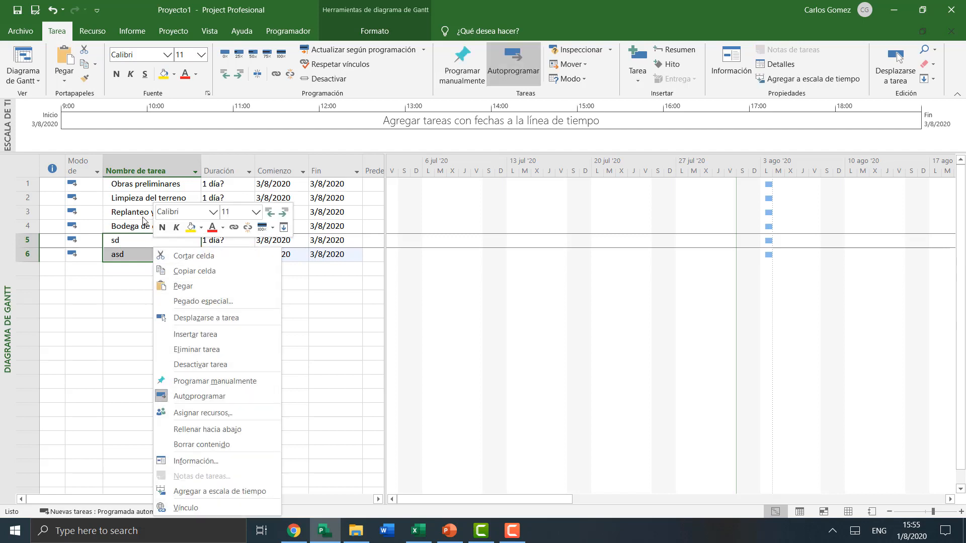
pyautogui.click(130, 315)
pyautogui.click(130, 292)
pyautogui.click(132, 257)
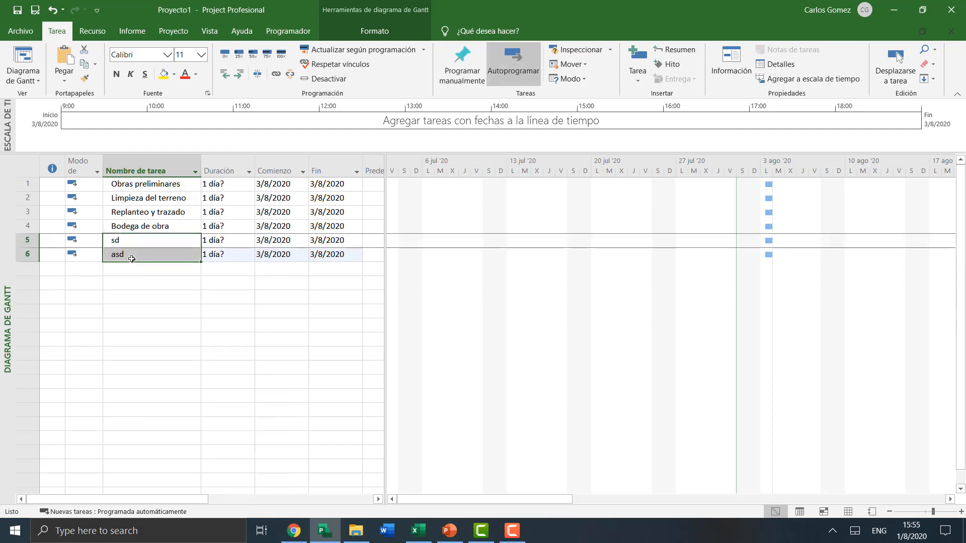
pyautogui.rightClick(132, 258)
pyautogui.click(151, 348)
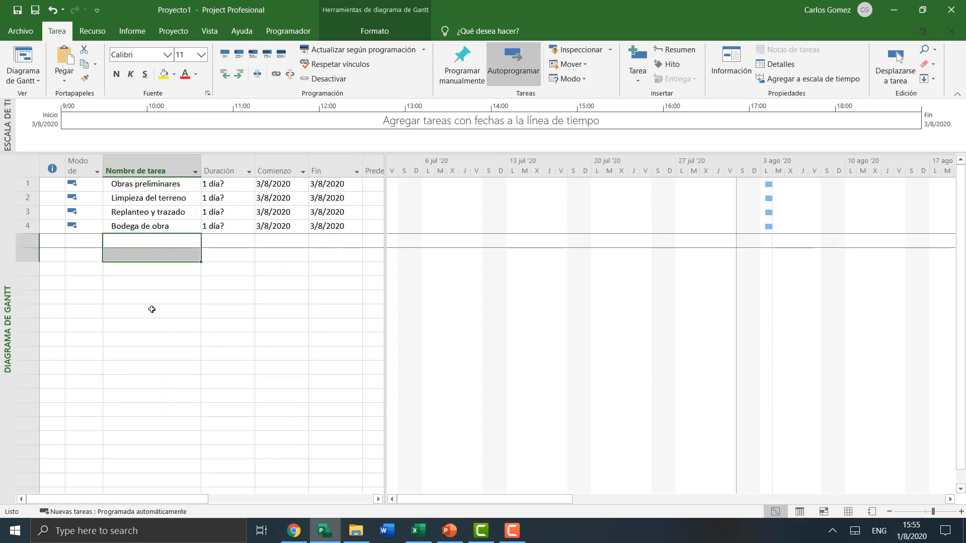
pyautogui.click(147, 312)
pyautogui.click(164, 271)
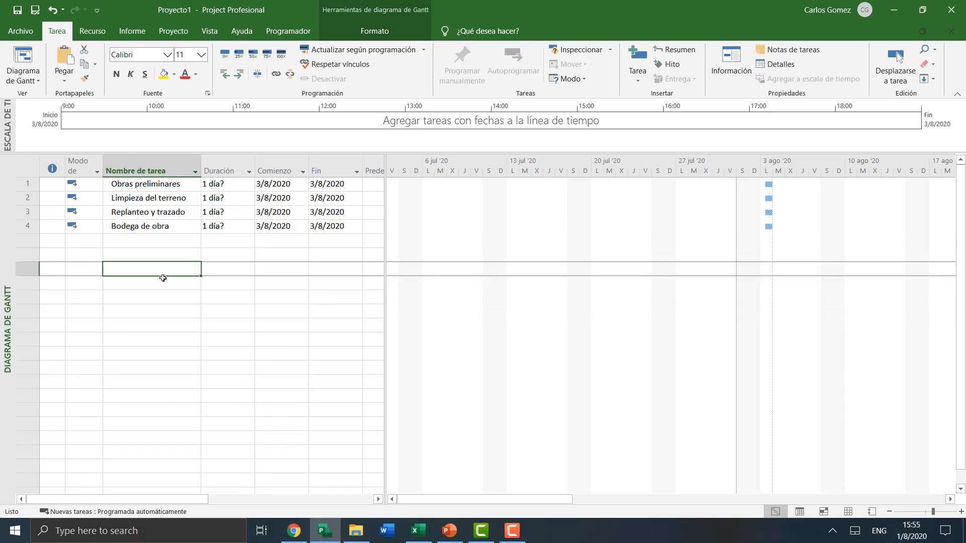
# - Widen the task table to show the whole Predecesoras column beside the Gantt chart
pyautogui.click(164, 240)
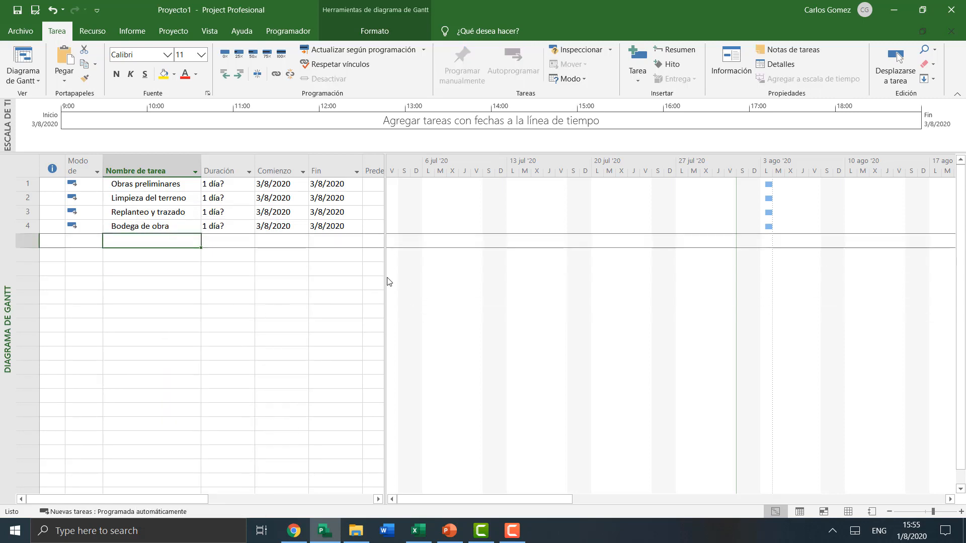
pyautogui.moveTo(387, 280); pyautogui.dragTo(410, 280)
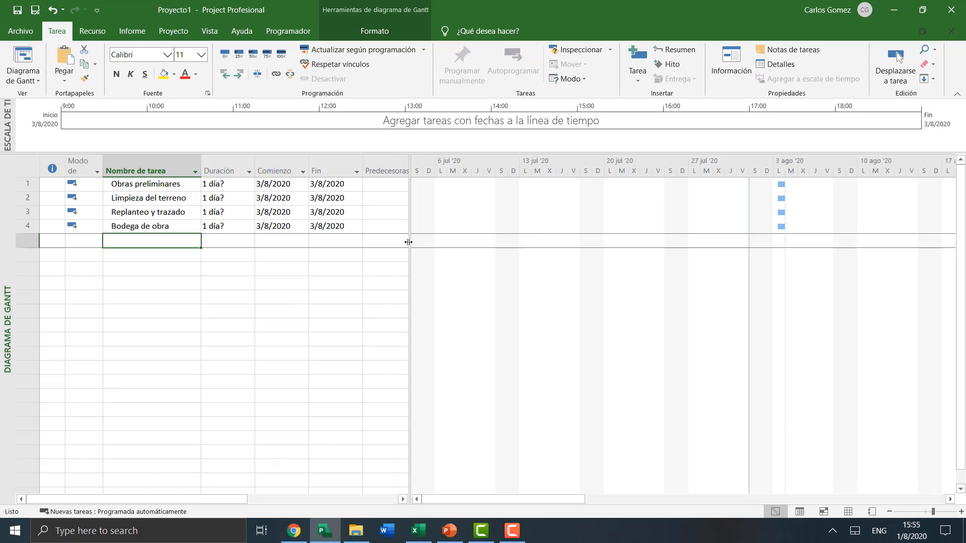
pyautogui.moveTo(408, 242); pyautogui.dragTo(436, 244)
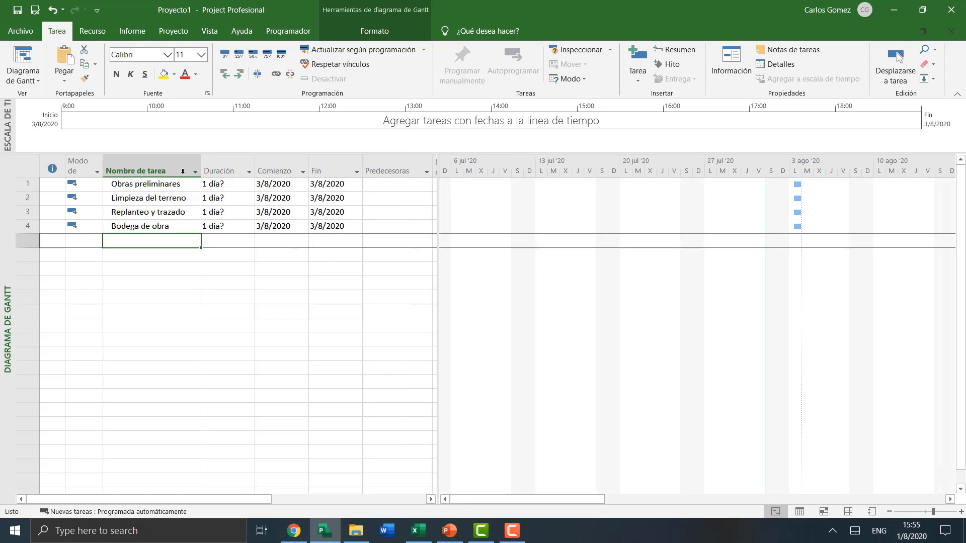
# - Examine the names, durations and start dates of the four tasks along with their Gantt bars
pyautogui.click(149, 184)
pyautogui.click(149, 198)
pyautogui.click(148, 212)
pyautogui.click(147, 226)
pyautogui.click(150, 269)
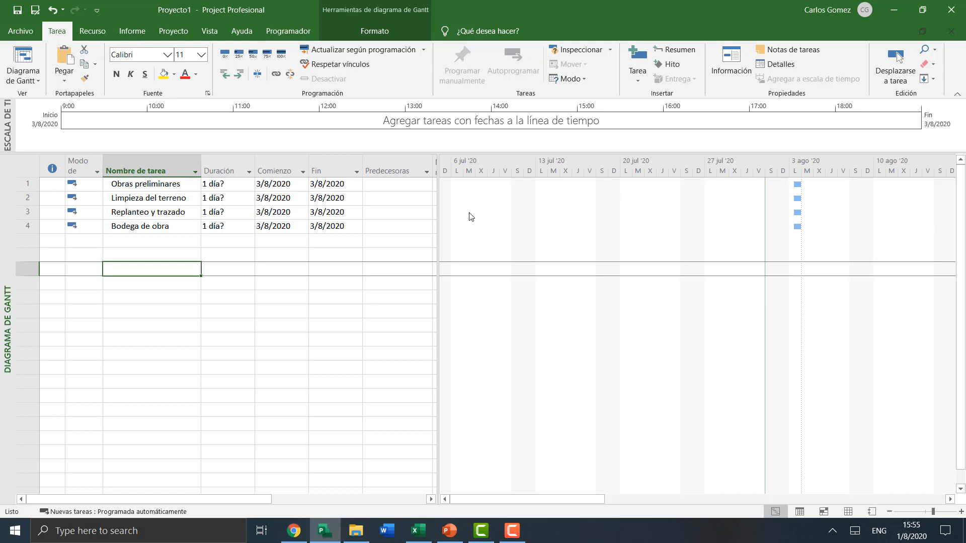
pyautogui.click(215, 189)
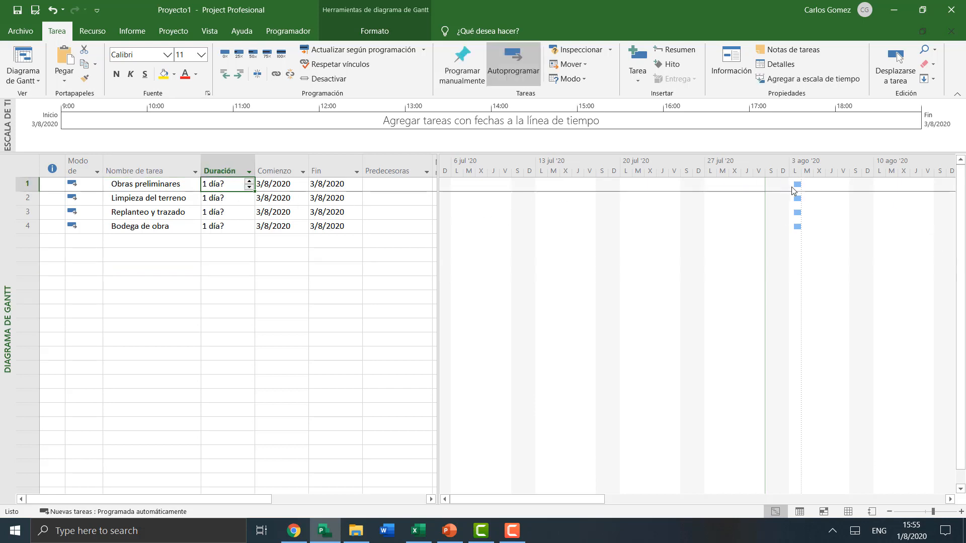
pyautogui.click(159, 200)
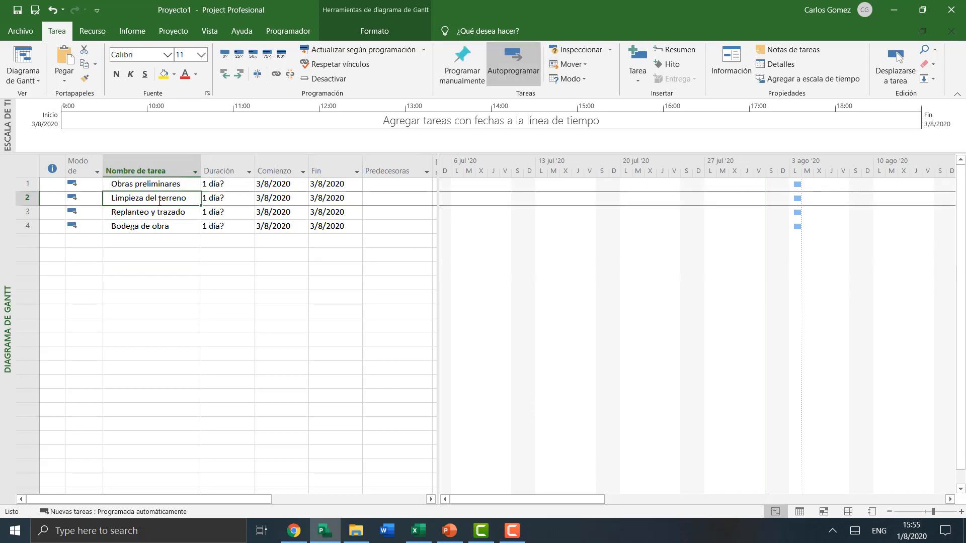
pyautogui.click(271, 187)
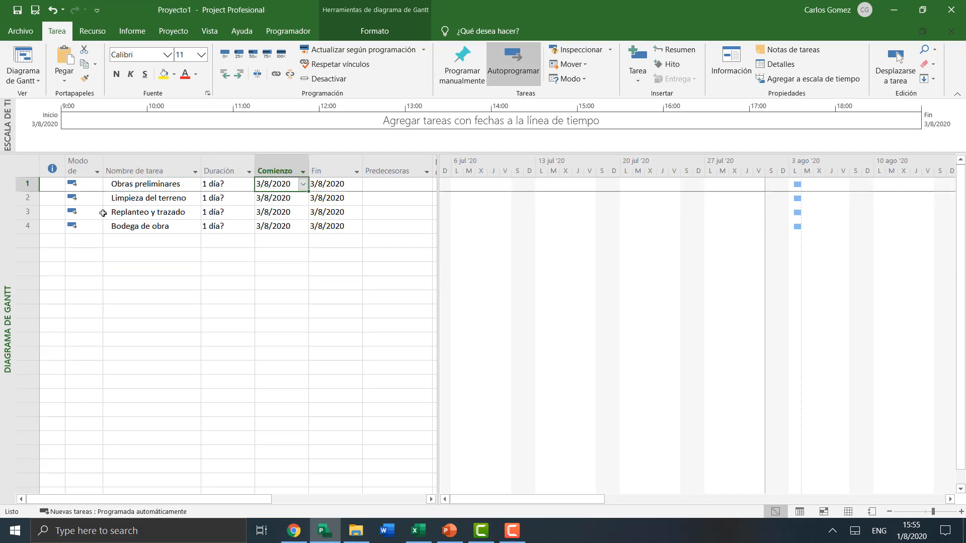
pyautogui.click(143, 231)
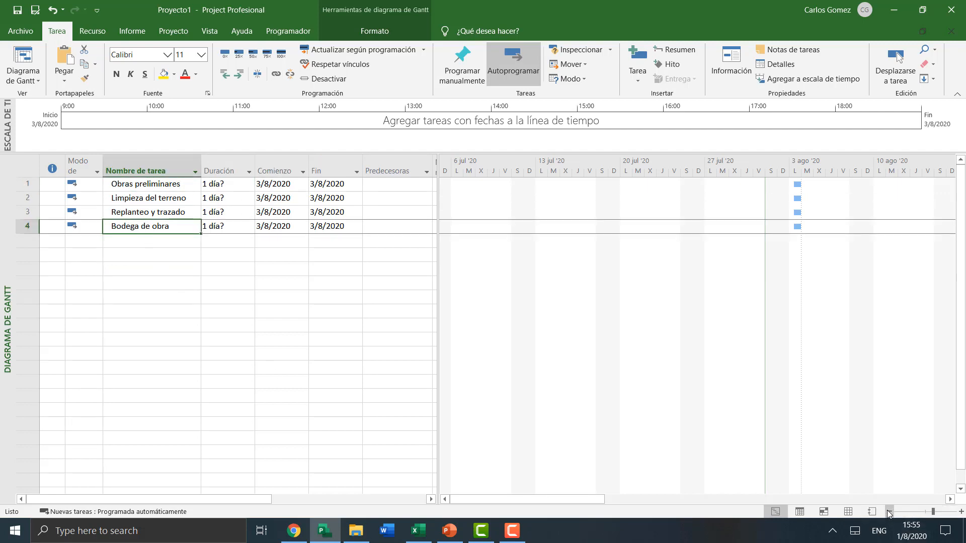
# - Enlarge the Gantt timescale to weeks with single days, keeping the task bars in the week of 3 ago '20 in view
pyautogui.click(960, 511)
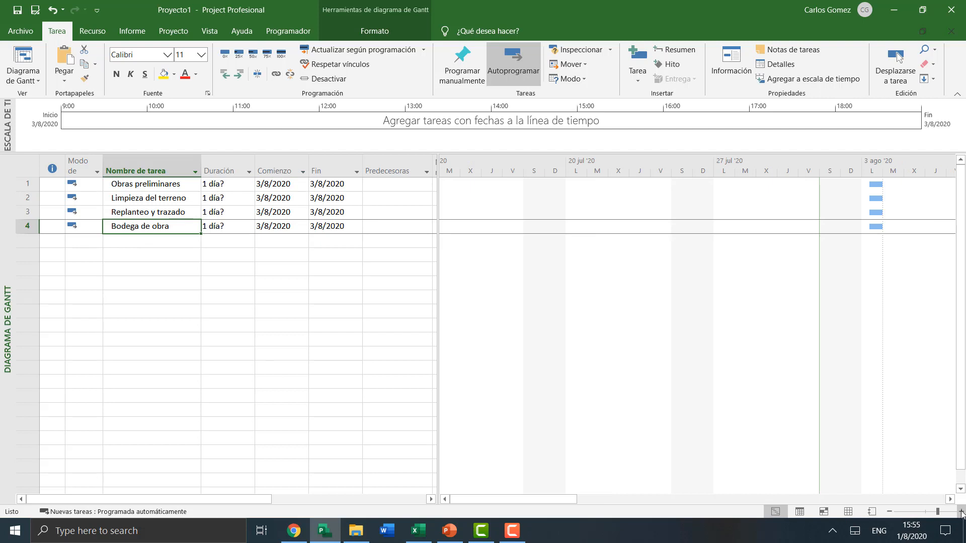
pyautogui.click(961, 511)
pyautogui.moveTo(464, 499); pyautogui.dragTo(487, 500)
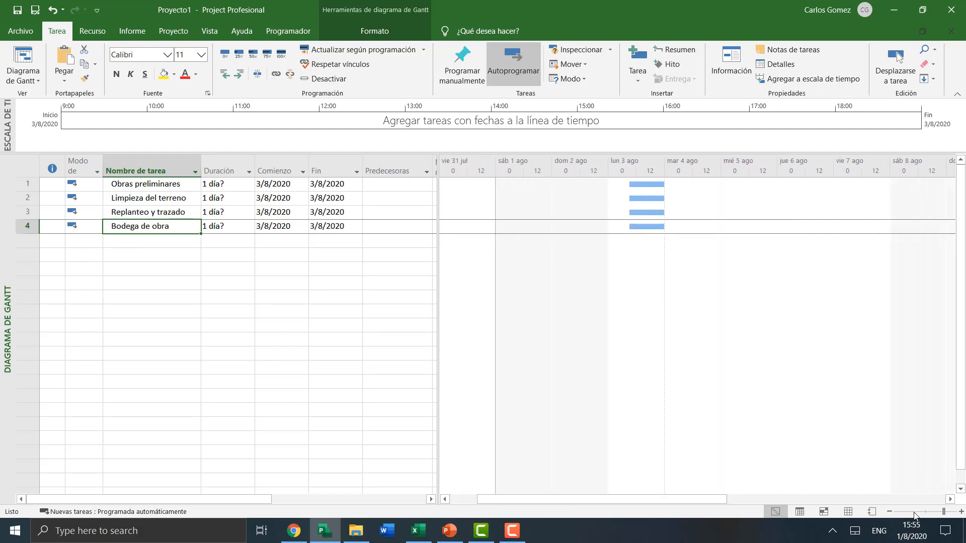
pyautogui.click(888, 512)
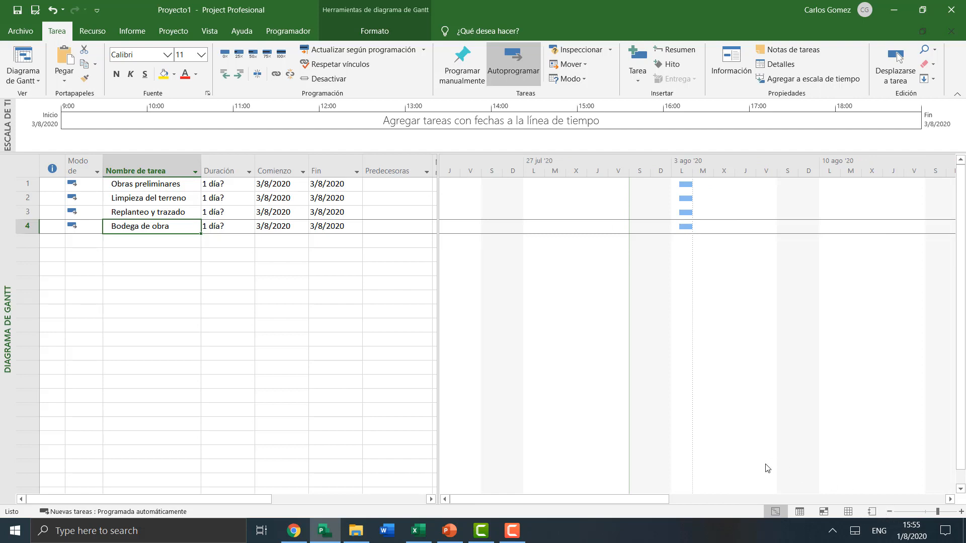
pyautogui.moveTo(611, 500)
pyautogui.mouseDown()
pyautogui.moveTo(636, 499)
pyautogui.moveTo(608, 496)
pyautogui.mouseUp()
# - Review the durations and names of the four tasks row by row
pyautogui.click(249, 310)
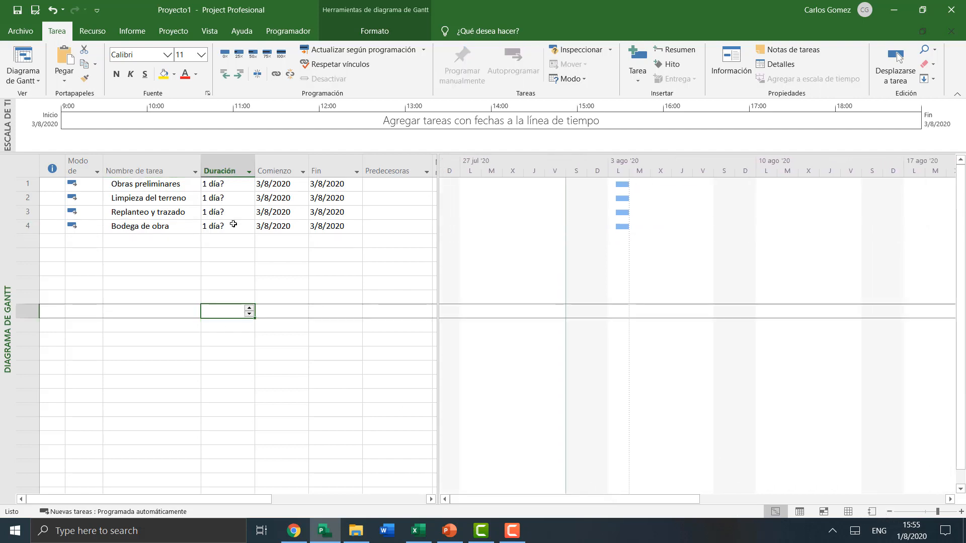
pyautogui.click(250, 226)
pyautogui.press('Up')
pyautogui.press('Up')
pyautogui.press('Up')
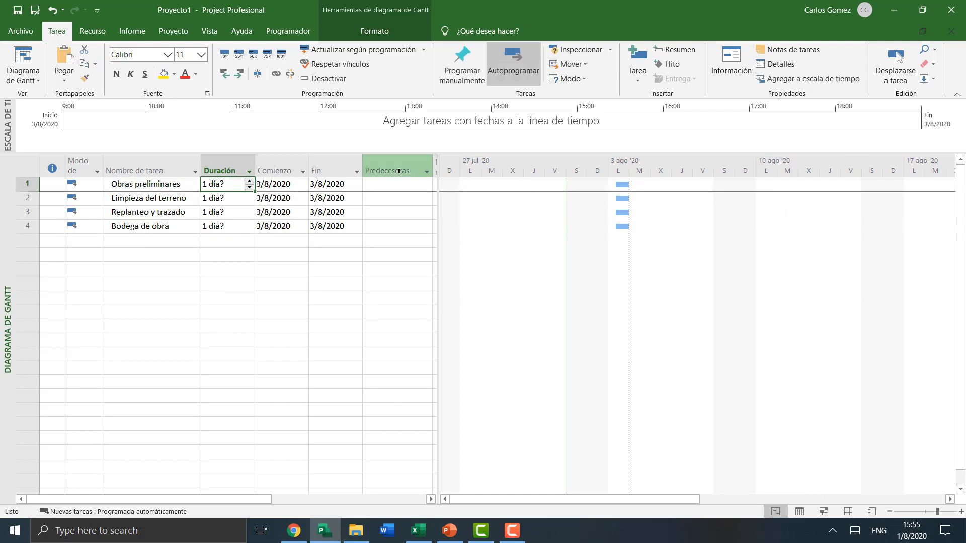
pyautogui.press('Down')
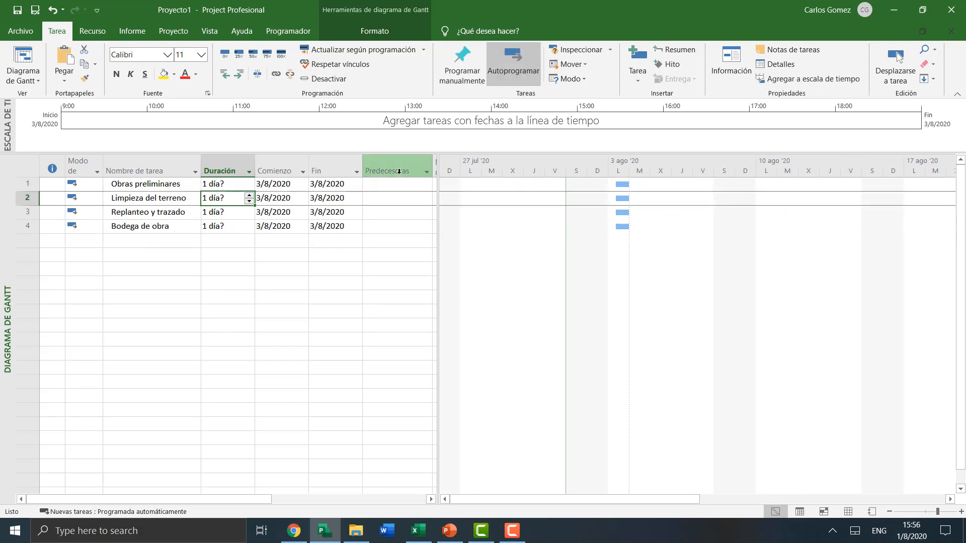
pyautogui.press('Down')
pyautogui.press('Up')
pyautogui.press('Up')
pyautogui.press('Left')
pyautogui.press('Down')
pyautogui.press('Down')
pyautogui.press('Down')
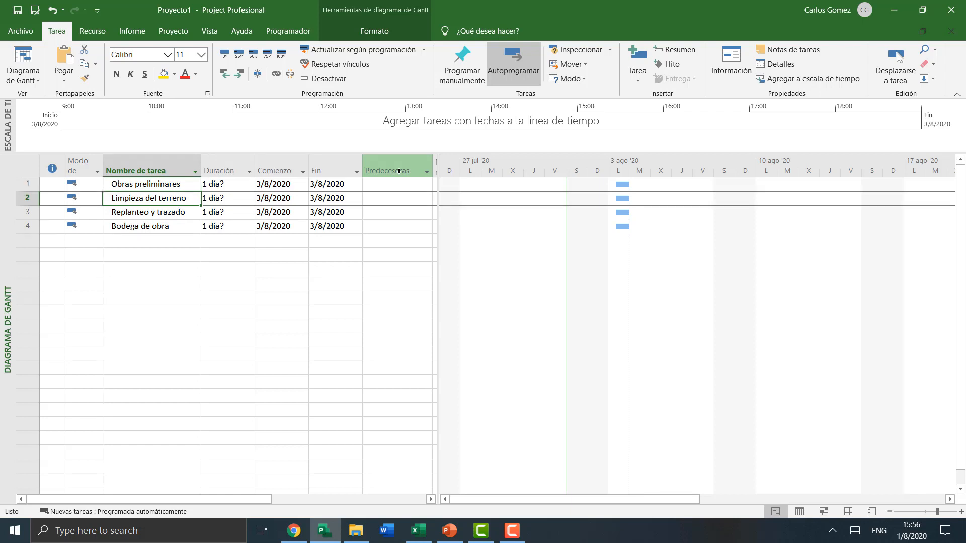
pyautogui.click(160, 267)
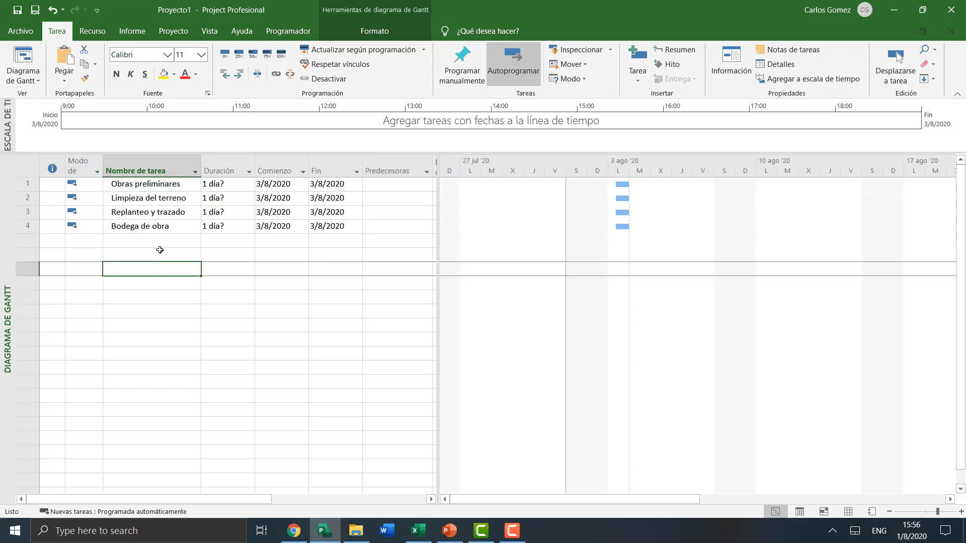
pyautogui.click(159, 252)
pyautogui.scroll(-1, 93, 38)
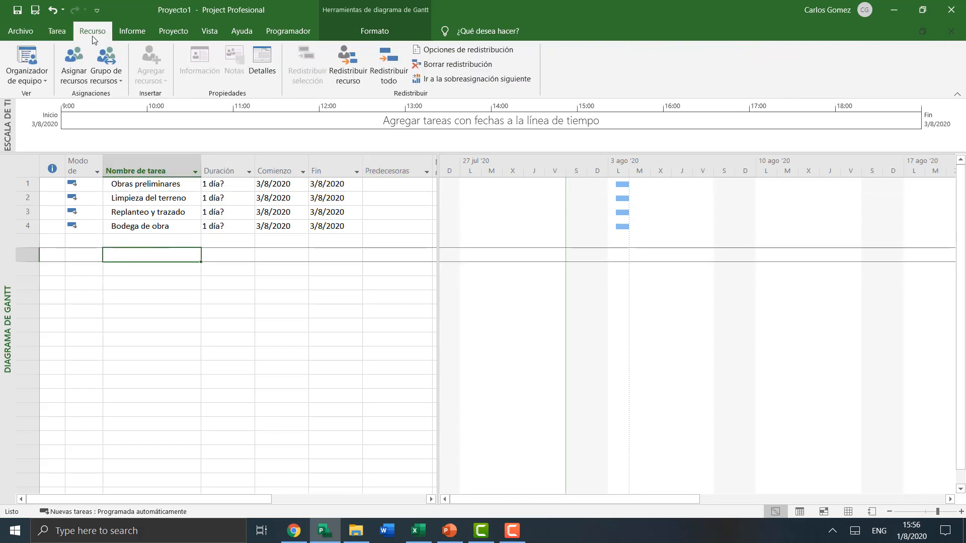
pyautogui.scroll(1, 94, 41)
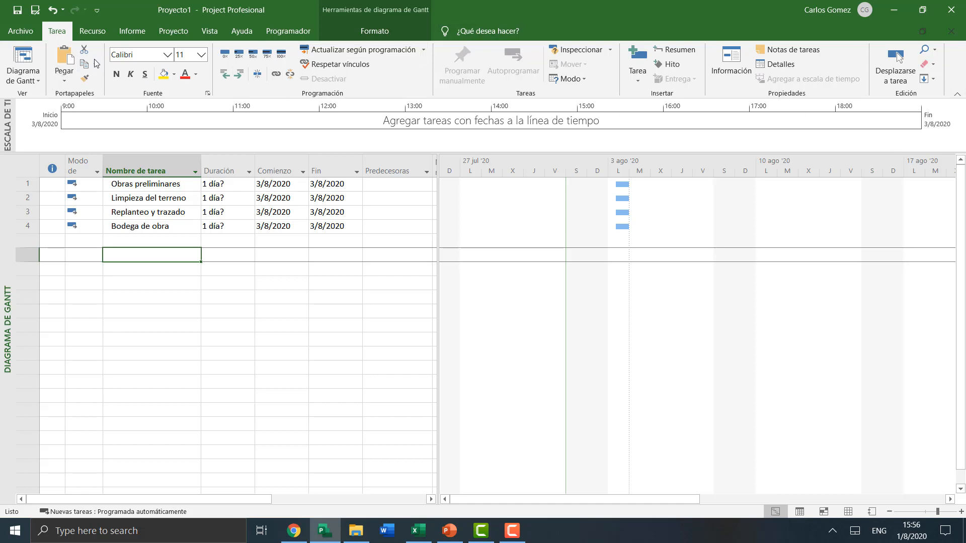
# - Inspect every page of the task information for "Obras preliminares", through to the custom fields, and close it without changes
pyautogui.click(146, 184)
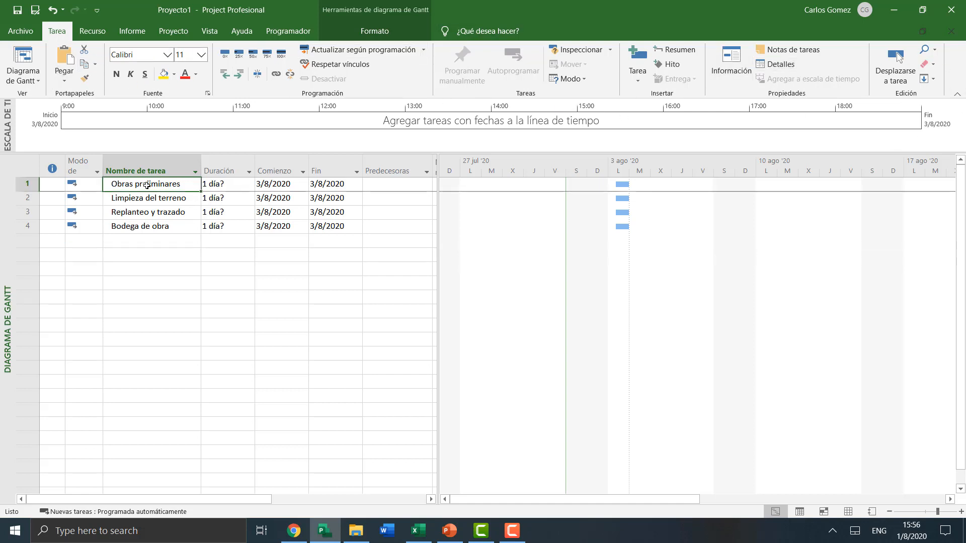
pyautogui.click(723, 76)
pyautogui.click(352, 166)
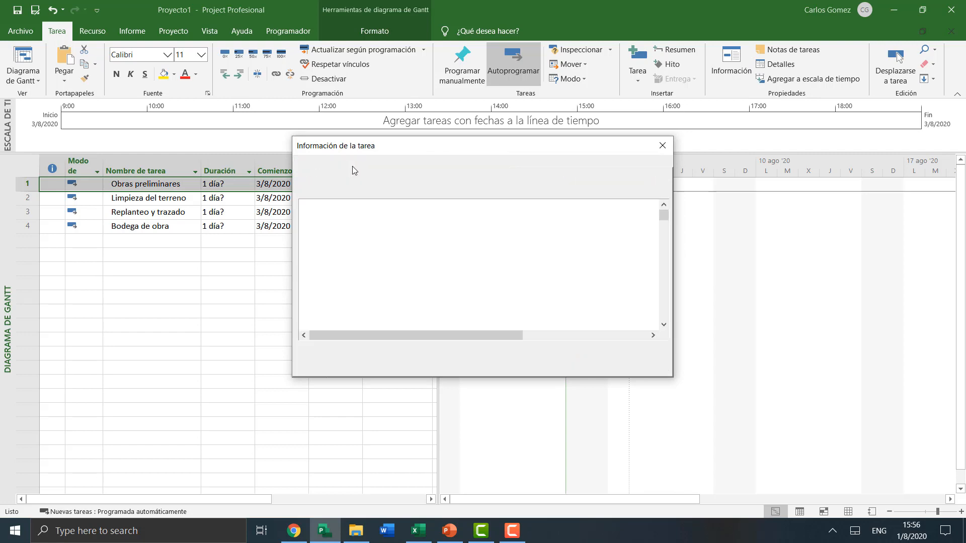
pyautogui.click(386, 166)
pyautogui.click(418, 165)
pyautogui.click(450, 165)
pyautogui.click(486, 164)
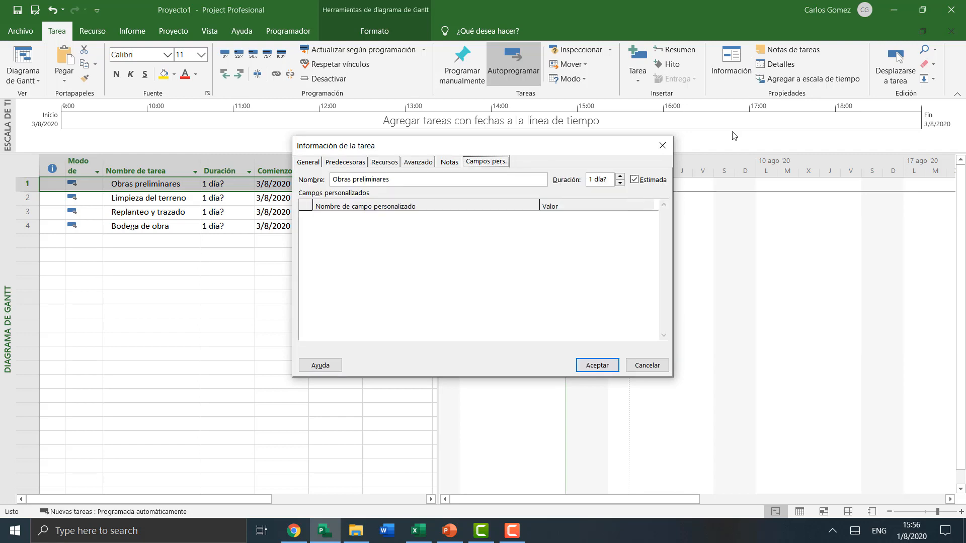
pyautogui.click(663, 146)
pyautogui.click(151, 255)
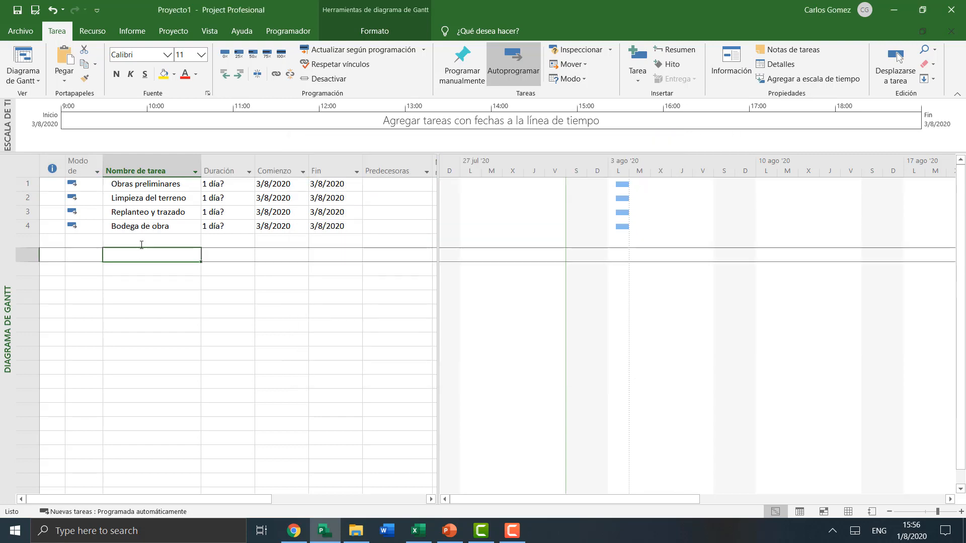
# - Review the commands offered for resources, reports, the project, views, help, developer tools and Gantt formatting, then return to the task commands
pyautogui.click(92, 31)
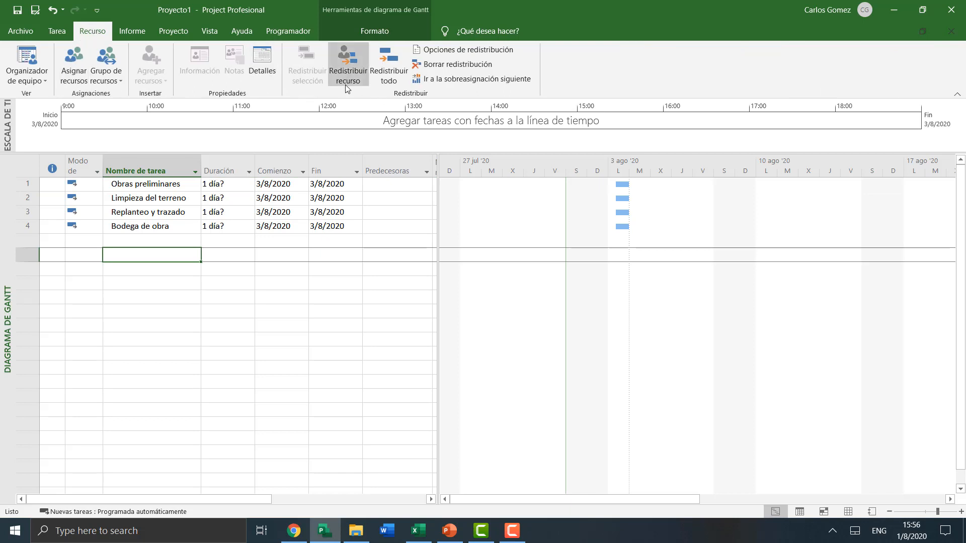
pyautogui.click(58, 32)
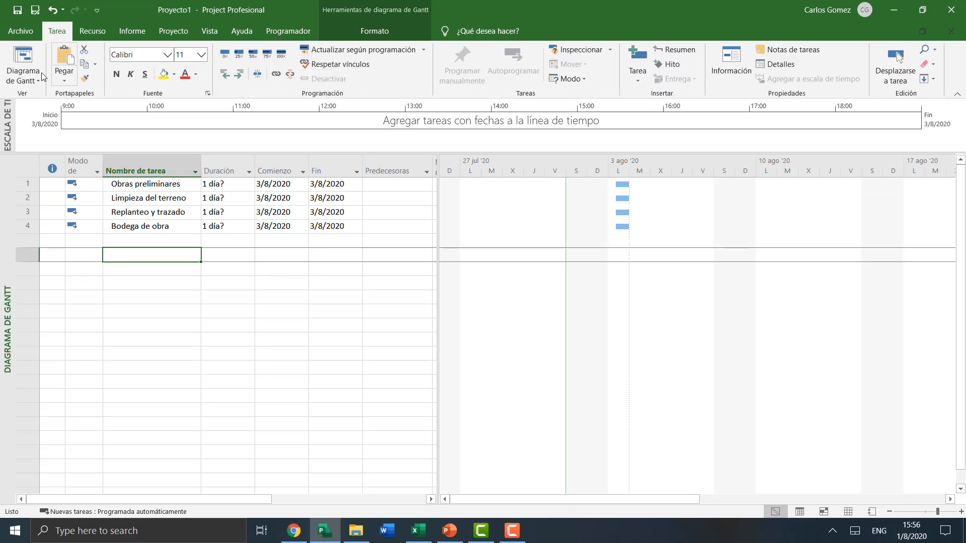
pyautogui.click(95, 31)
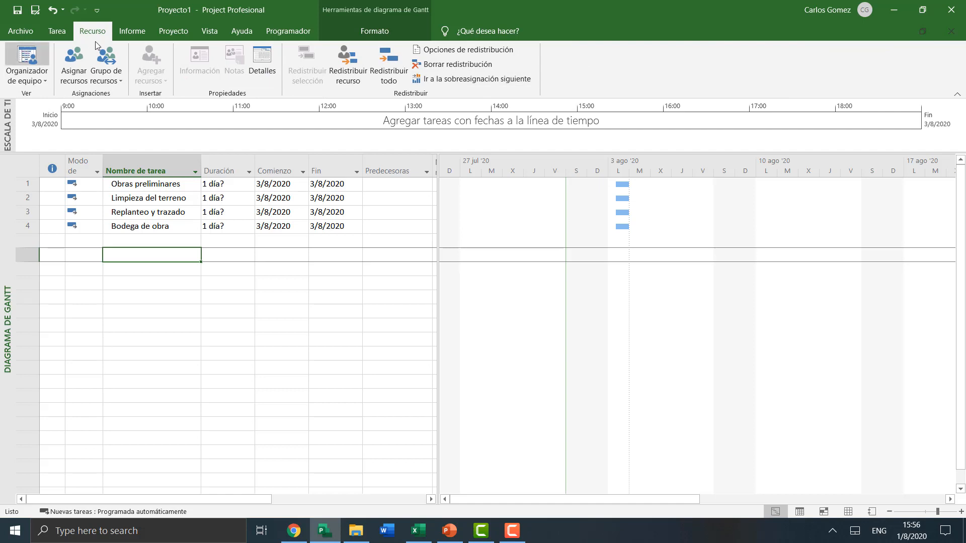
pyautogui.click(132, 31)
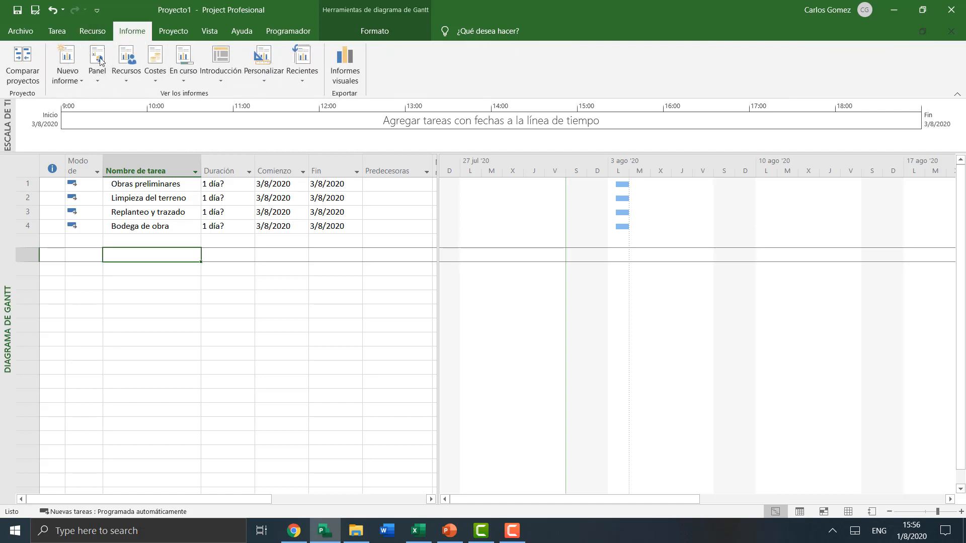
pyautogui.click(174, 31)
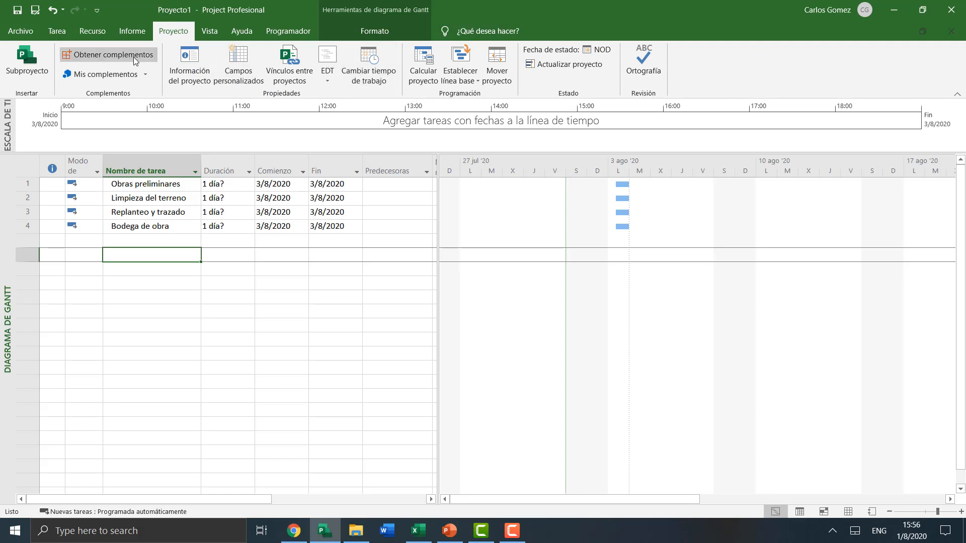
pyautogui.click(211, 32)
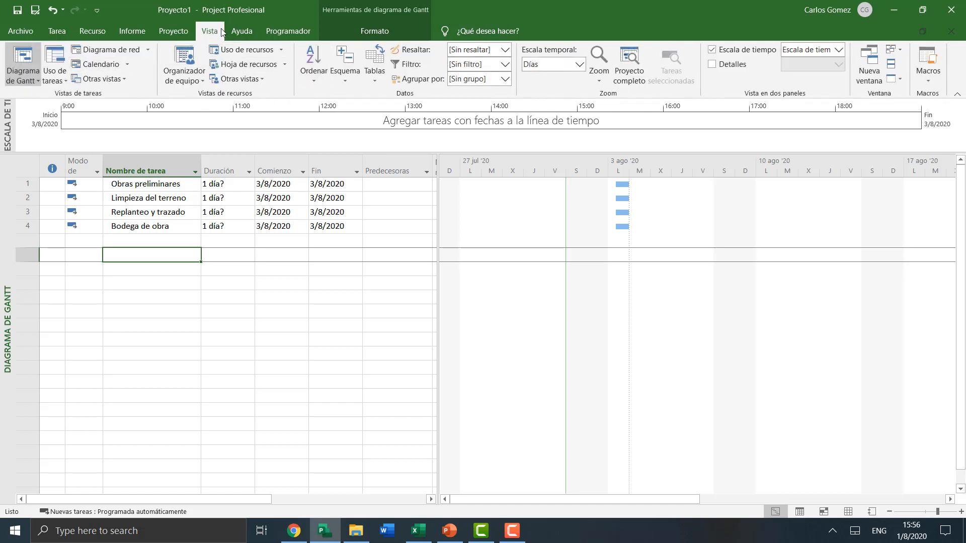
pyautogui.click(242, 31)
pyautogui.click(291, 34)
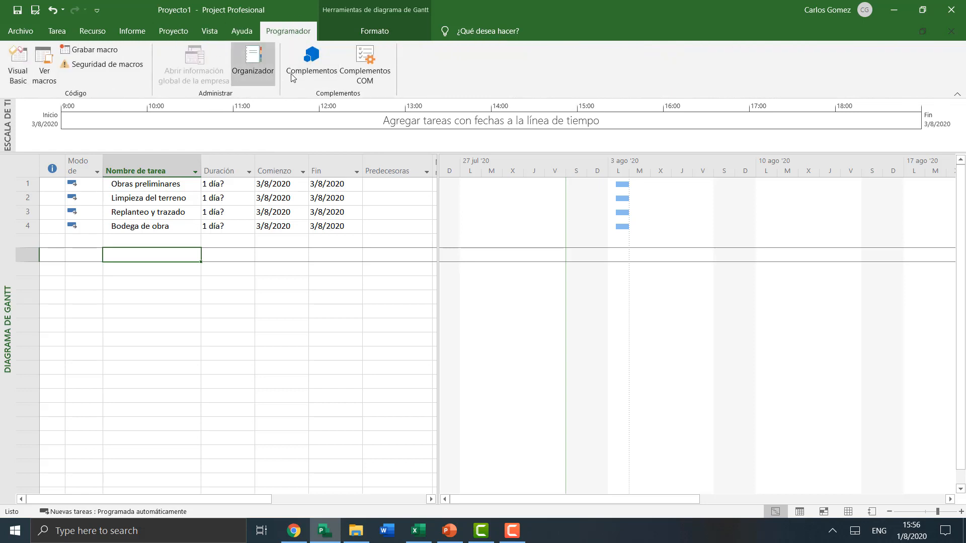
pyautogui.click(380, 31)
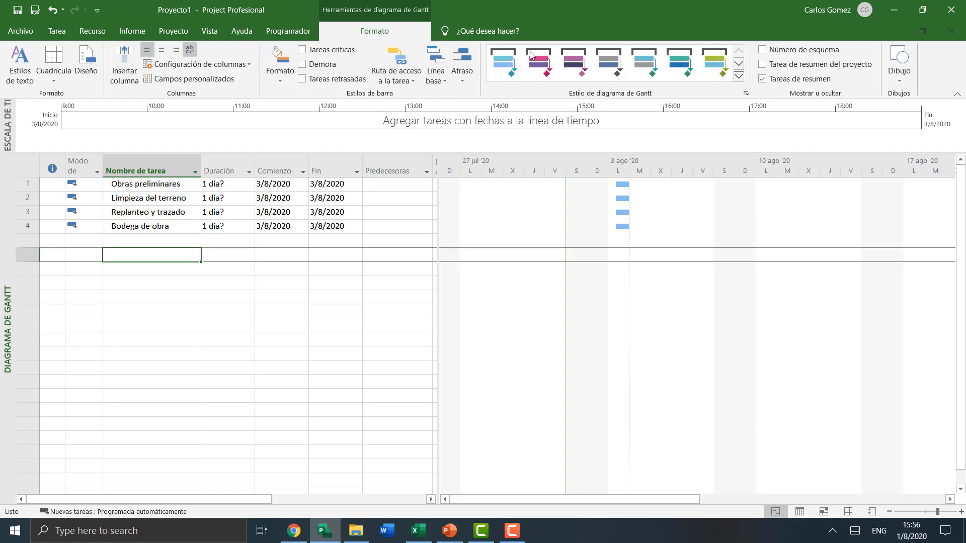
pyautogui.click(57, 31)
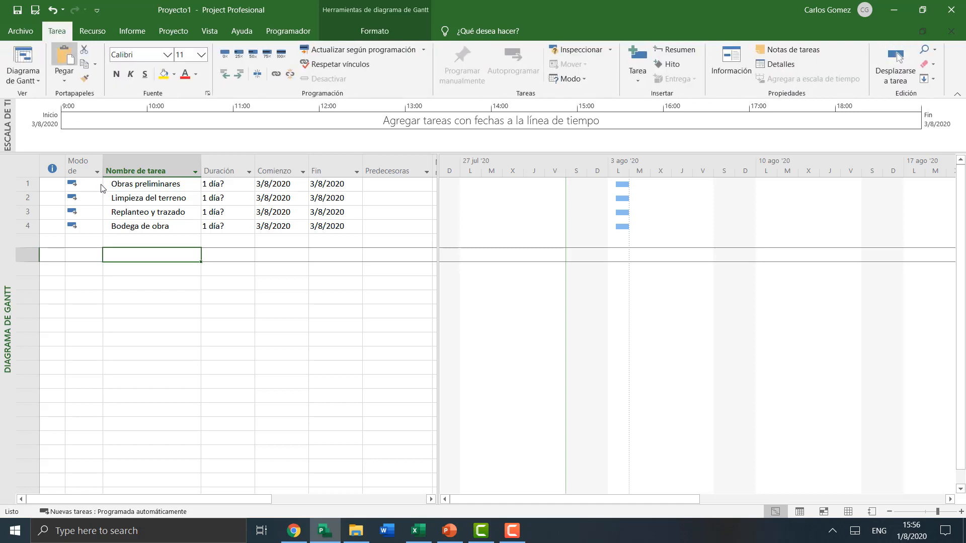
pyautogui.click(136, 283)
pyautogui.click(153, 241)
pyautogui.click(157, 201)
pyautogui.click(151, 185)
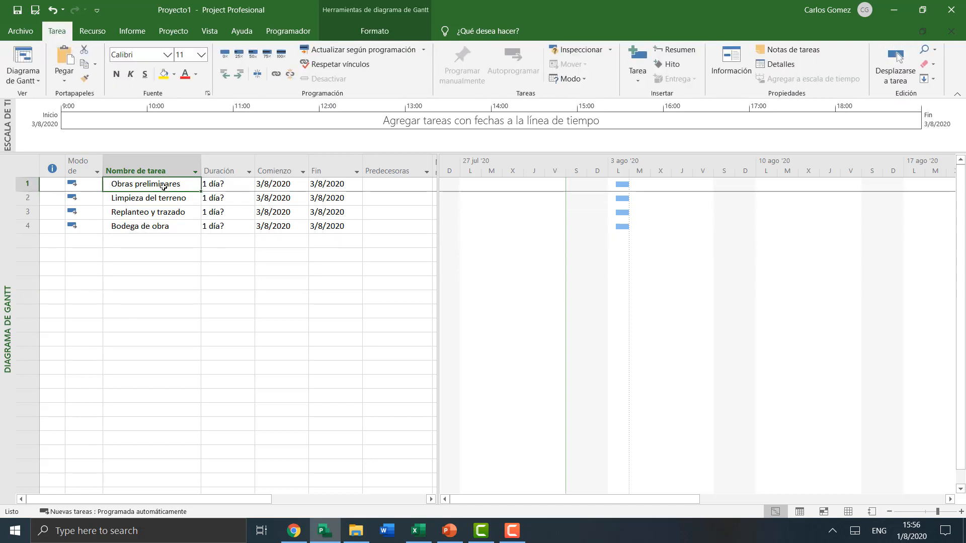
# - Switch to ESTIMACION DURACIONES.xlsx in Excel and copy activities 4 to 12, "Excavacion con maquinaria" through "Riostras de hormigon f'c=240kg/cm2", from the RENDIMIENTOS sheet
pyautogui.click(161, 239)
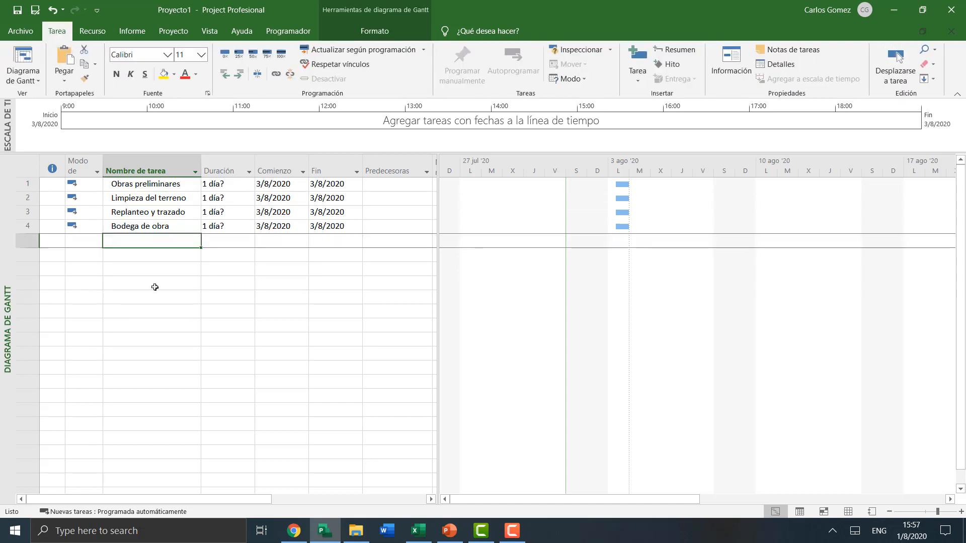
pyautogui.click(414, 531)
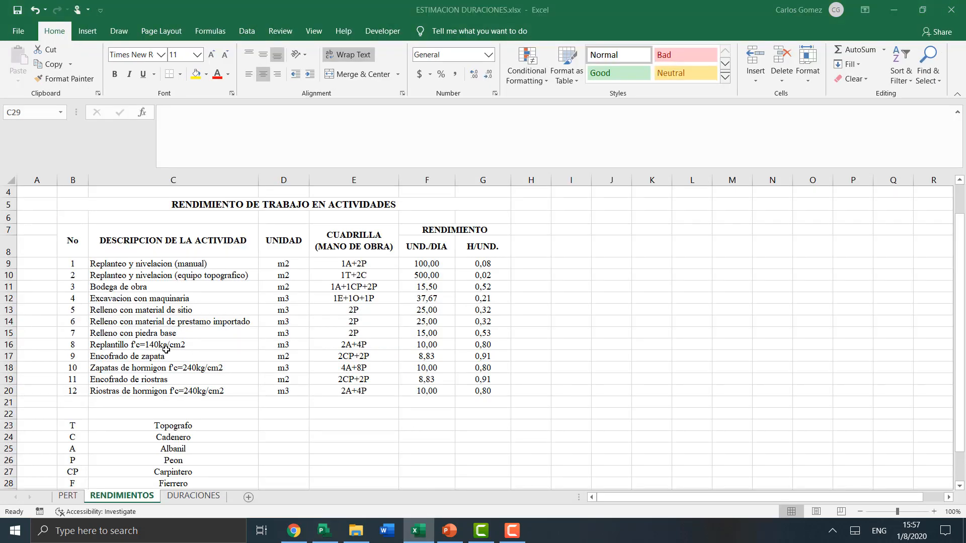
pyautogui.click(151, 345)
pyautogui.click(157, 308)
pyautogui.click(151, 298)
pyautogui.click(146, 276)
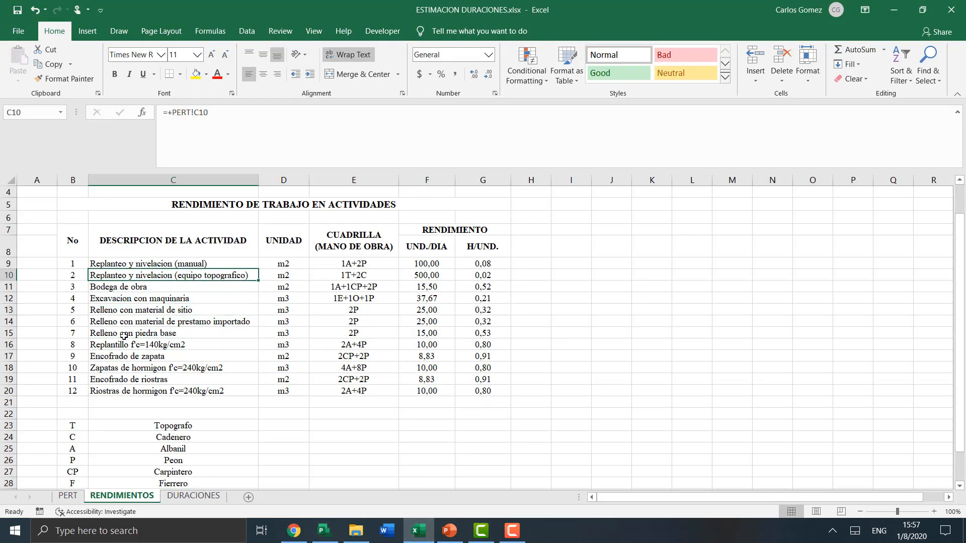
pyautogui.click(123, 334)
pyautogui.scroll(-1, 125, 335)
pyautogui.click(131, 329)
pyautogui.click(156, 282)
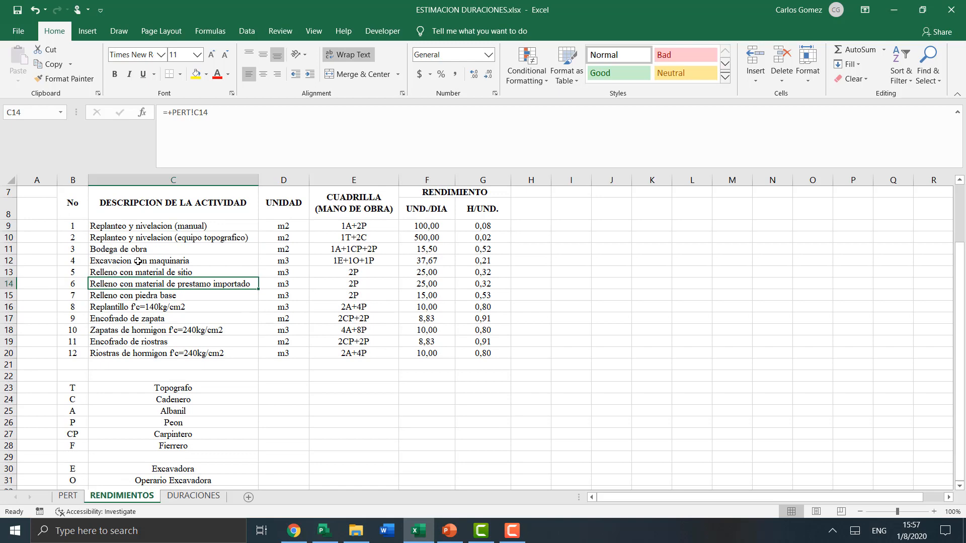
pyautogui.moveTo(138, 261); pyautogui.dragTo(148, 353)
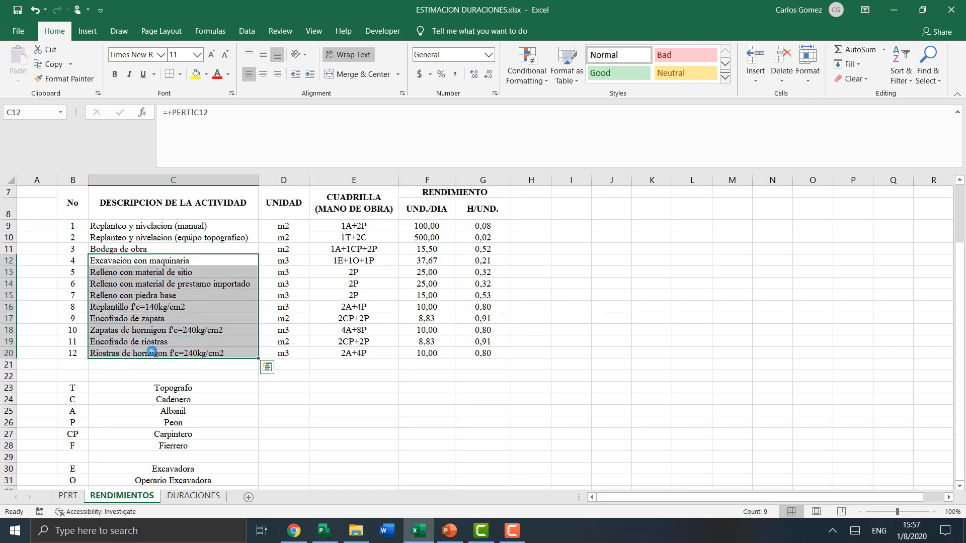
pyautogui.hotkey('ctrl', 'c')
# - Return to Microsoft Project and paste the nine copied activities as tasks below "Bodega de obra"
pyautogui.hotkey('alt', 'Tab')
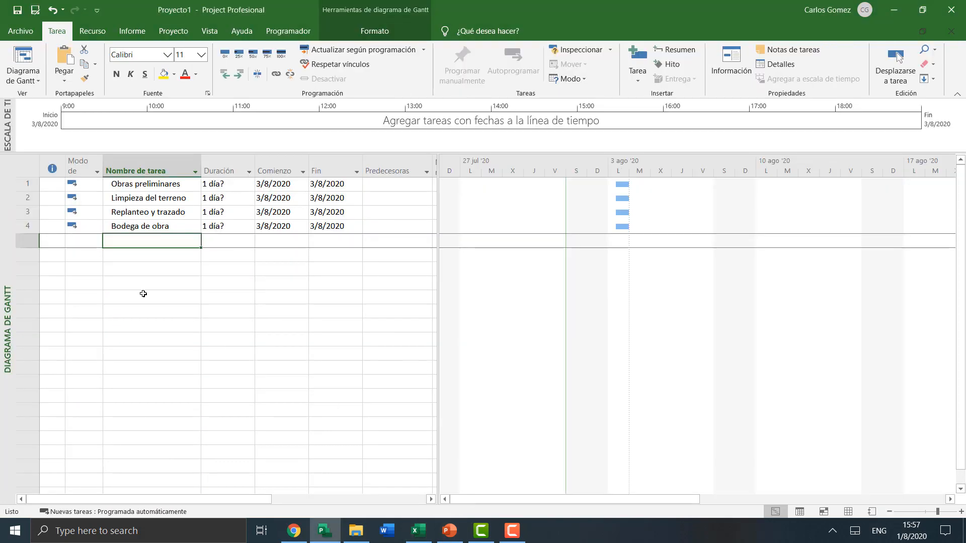
pyautogui.rightClick(146, 241)
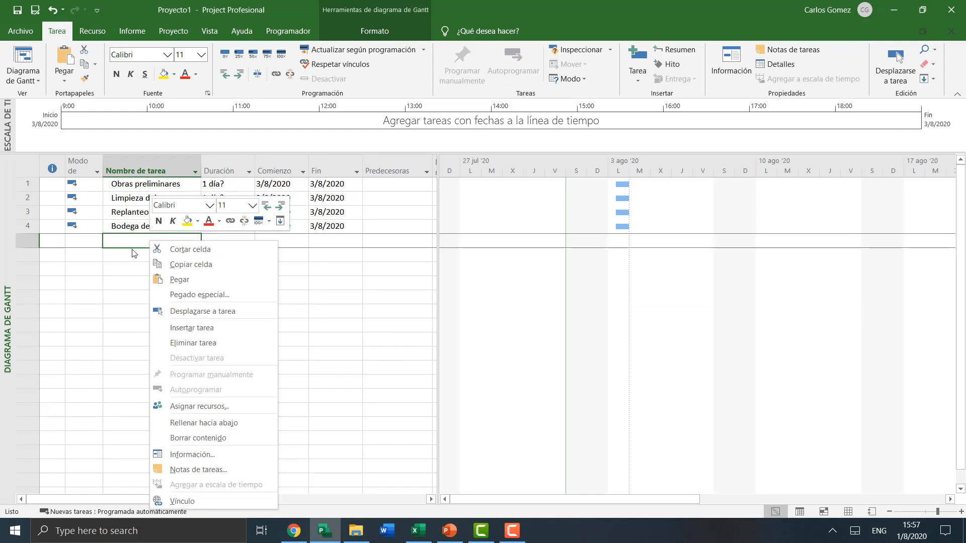
pyautogui.click(176, 279)
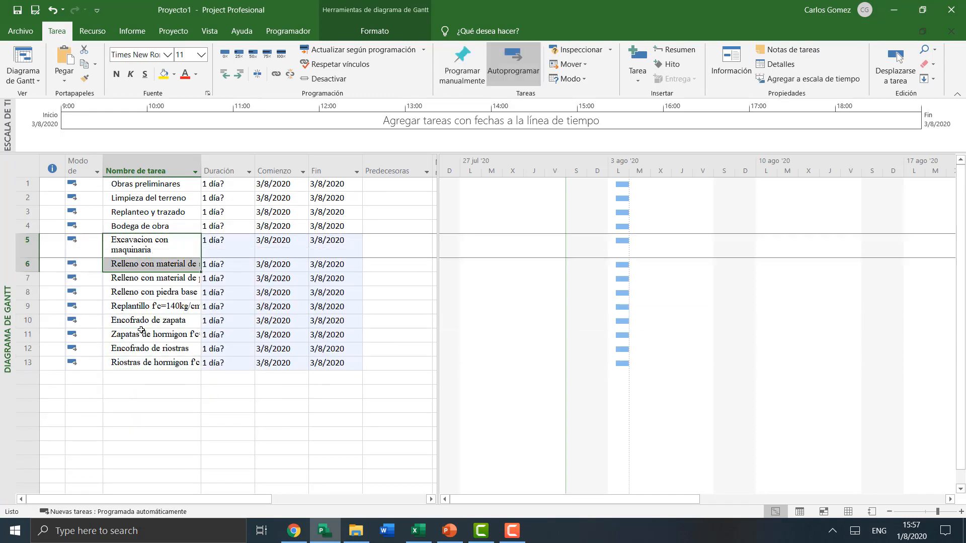
# - Widen the Nombre de tarea column slightly so the pasted task names fit better
pyautogui.moveTo(142, 330); pyautogui.dragTo(138, 350)
pyautogui.click(207, 176)
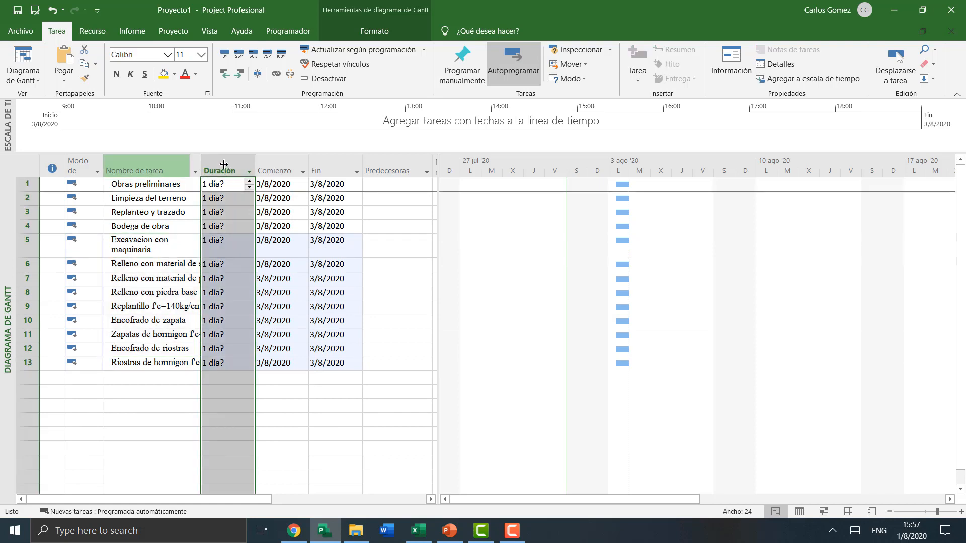
pyautogui.moveTo(202, 166); pyautogui.dragTo(221, 166)
# - Copy the text formatting of the nine pasted tasks onto the first four tasks, "Obras preliminares" through "Bodega de obra"
pyautogui.click(171, 291)
pyautogui.moveTo(168, 242); pyautogui.dragTo(151, 379)
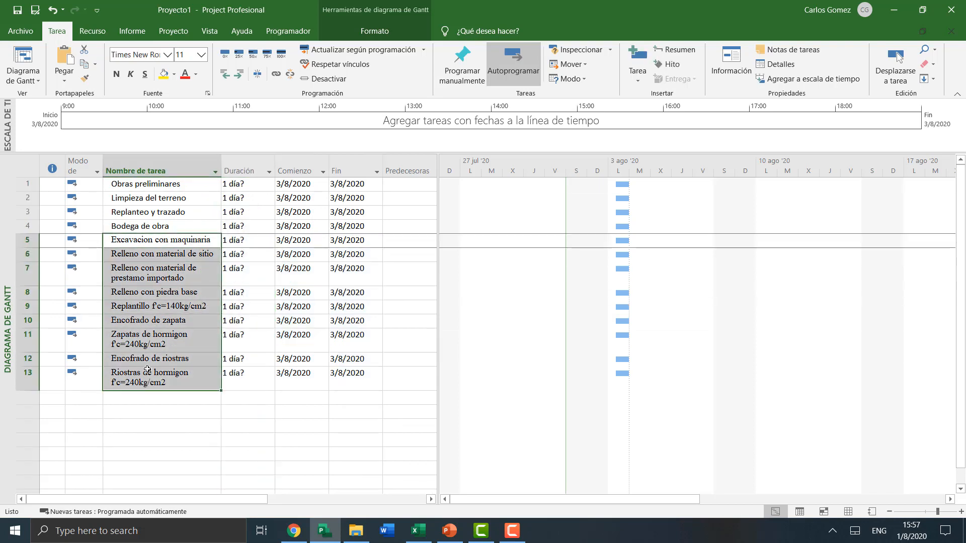
pyautogui.click(86, 79)
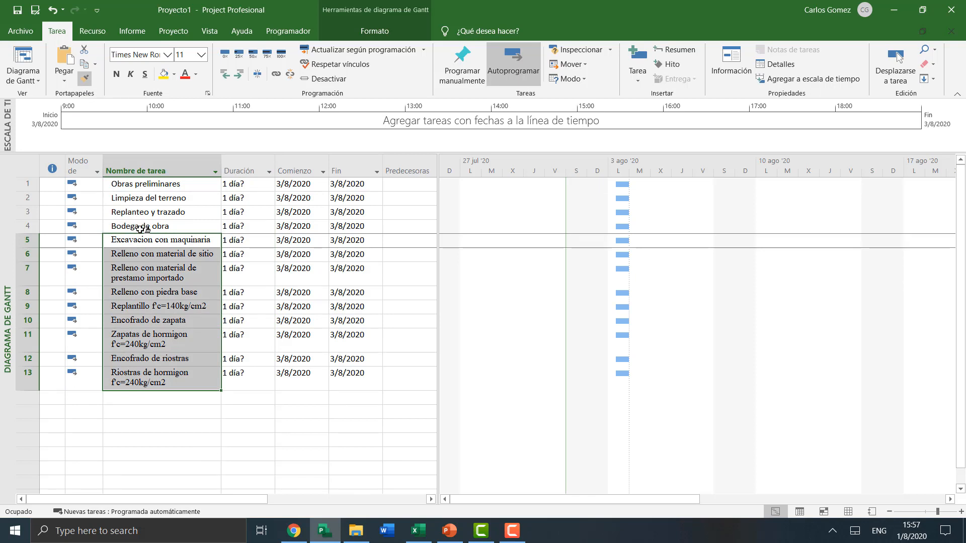
pyautogui.moveTo(140, 226); pyautogui.dragTo(150, 191)
pyautogui.click(144, 302)
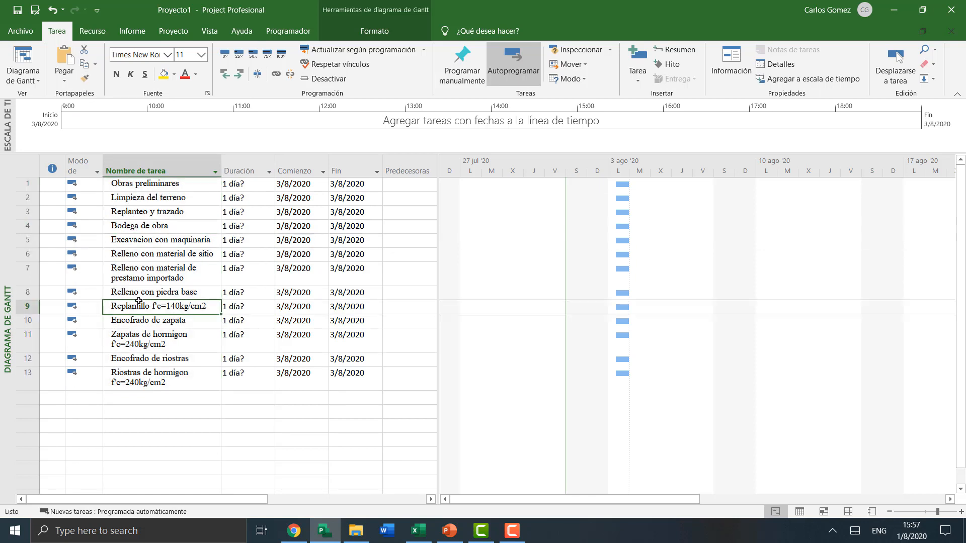
pyautogui.click(154, 260)
pyautogui.click(156, 231)
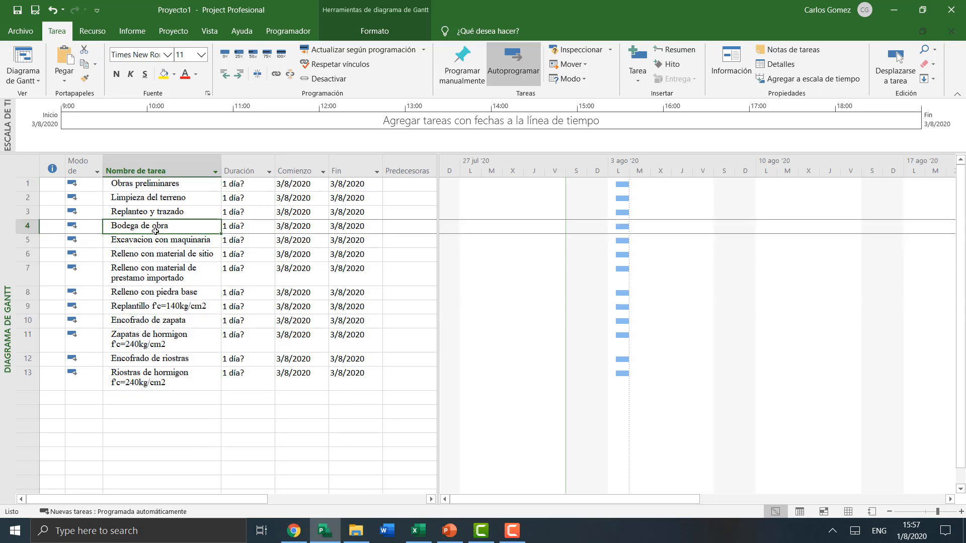
# - Try bold, italic and a yellow background on "Obras preliminares" and remove each of them again
pyautogui.click(170, 184)
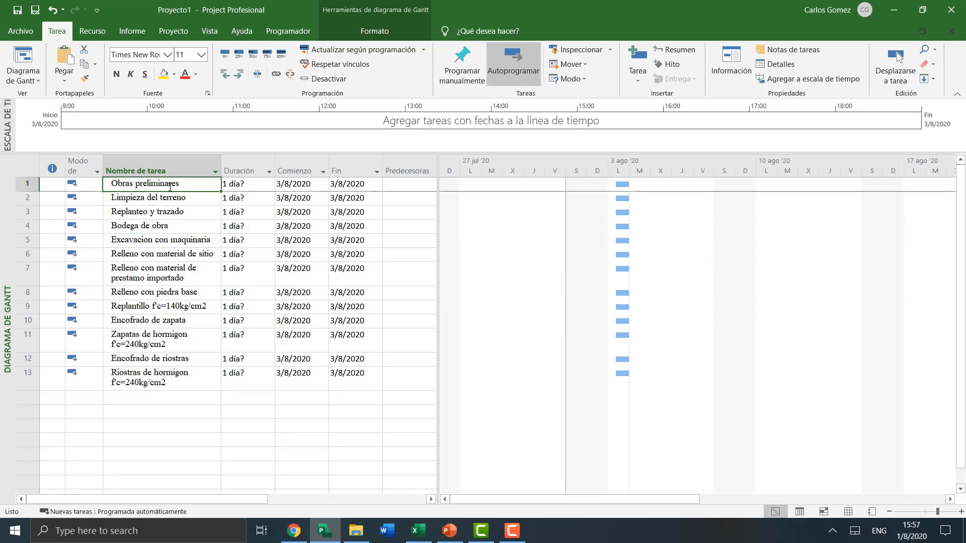
pyautogui.click(116, 76)
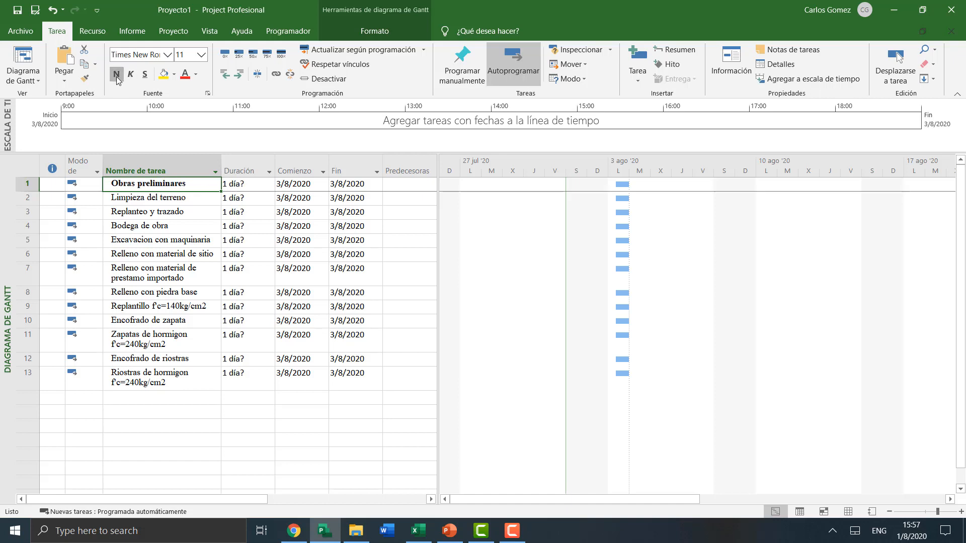
pyautogui.click(116, 78)
pyautogui.click(130, 76)
pyautogui.click(131, 77)
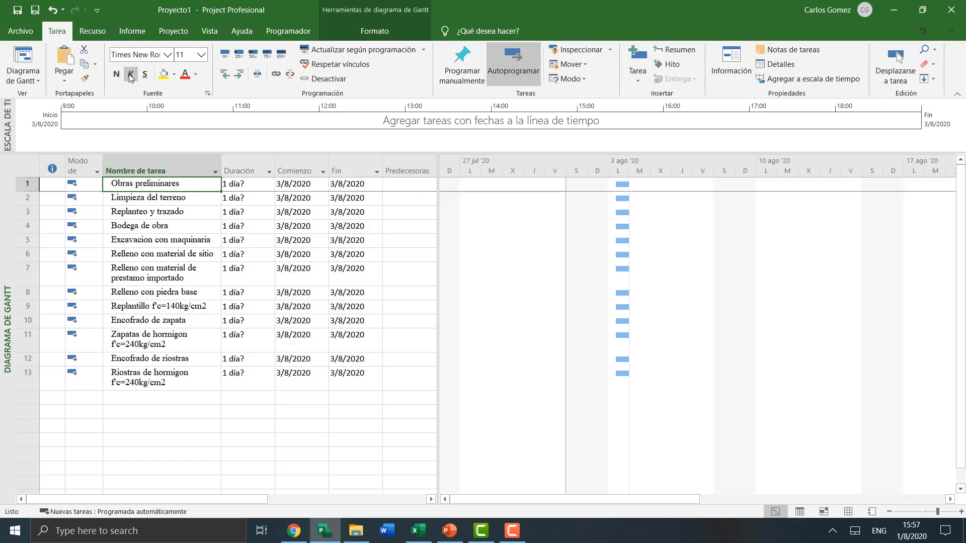
pyautogui.click(163, 75)
pyautogui.click(173, 74)
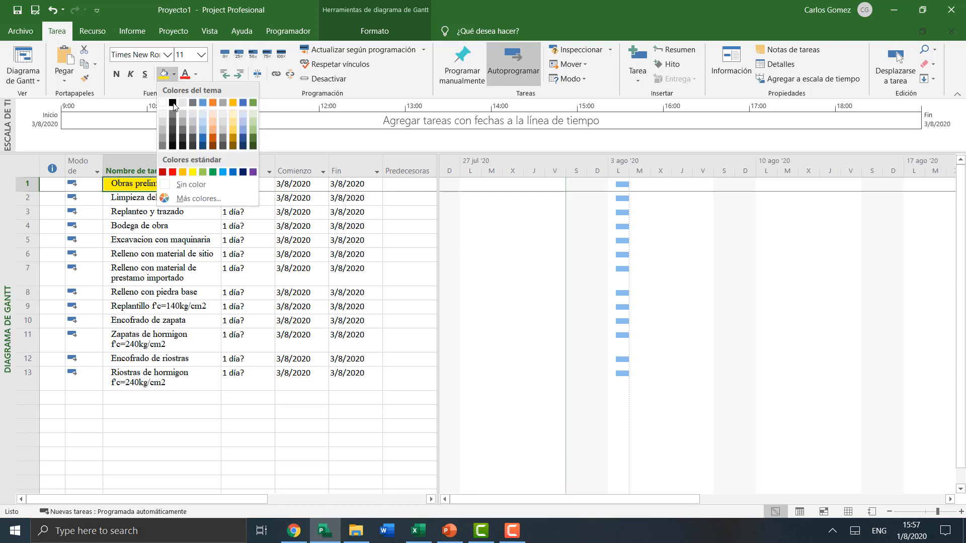
pyautogui.click(184, 187)
# - Set the font size of all thirteen task names to 12 and widen the Nombre de tarea column slightly
pyautogui.click(152, 302)
pyautogui.click(176, 229)
pyautogui.moveTo(177, 186); pyautogui.dragTo(164, 372)
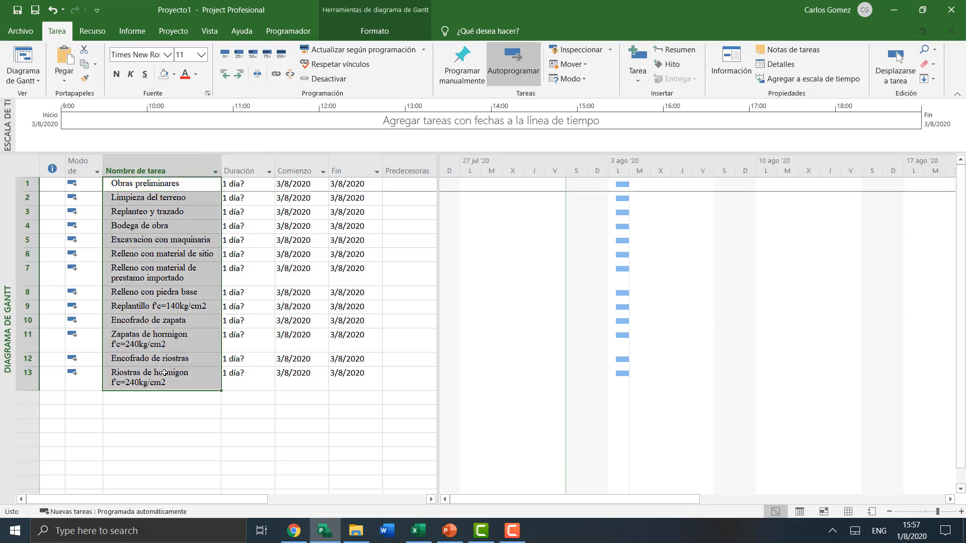
pyautogui.click(201, 55)
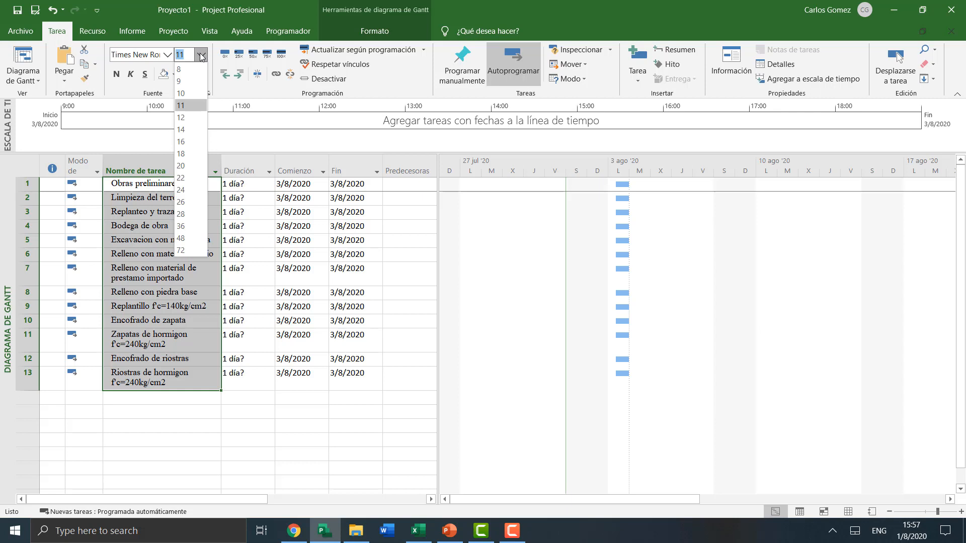
pyautogui.click(182, 119)
pyautogui.click(162, 292)
pyautogui.moveTo(220, 164)
pyautogui.mouseDown()
pyautogui.moveTo(245, 168)
pyautogui.moveTo(237, 168)
pyautogui.mouseUp()
pyautogui.click(173, 241)
# - Apply font size 12 to the name, duration, start and finish cells of all thirteen tasks
pyautogui.moveTo(111, 184); pyautogui.dragTo(226, 302)
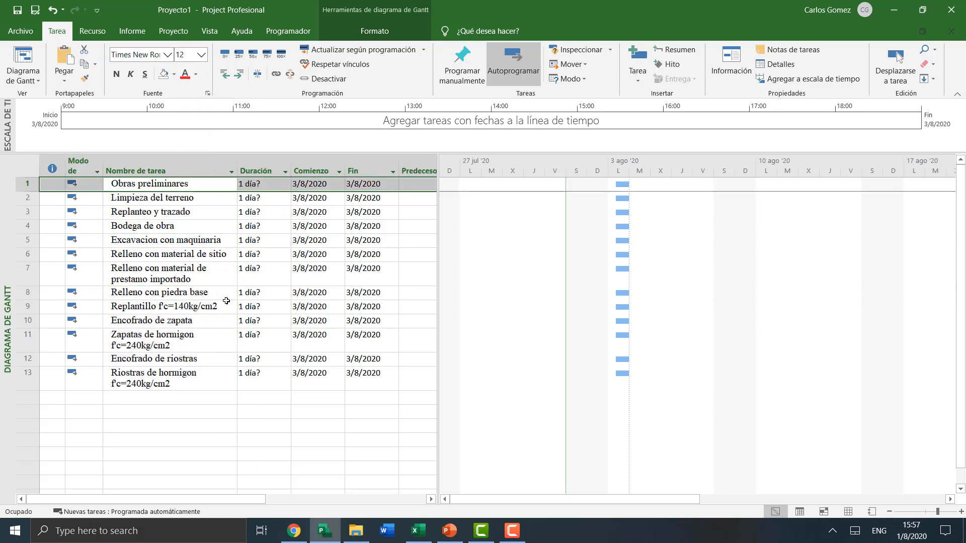
pyautogui.click(200, 275)
pyautogui.click(189, 185)
pyautogui.moveTo(223, 209); pyautogui.dragTo(366, 375)
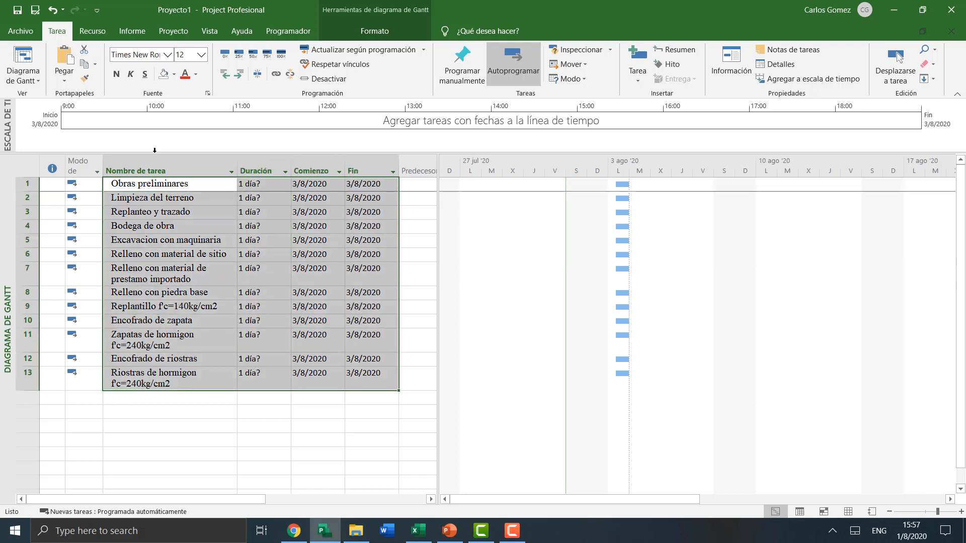
pyautogui.click(201, 54)
pyautogui.click(184, 117)
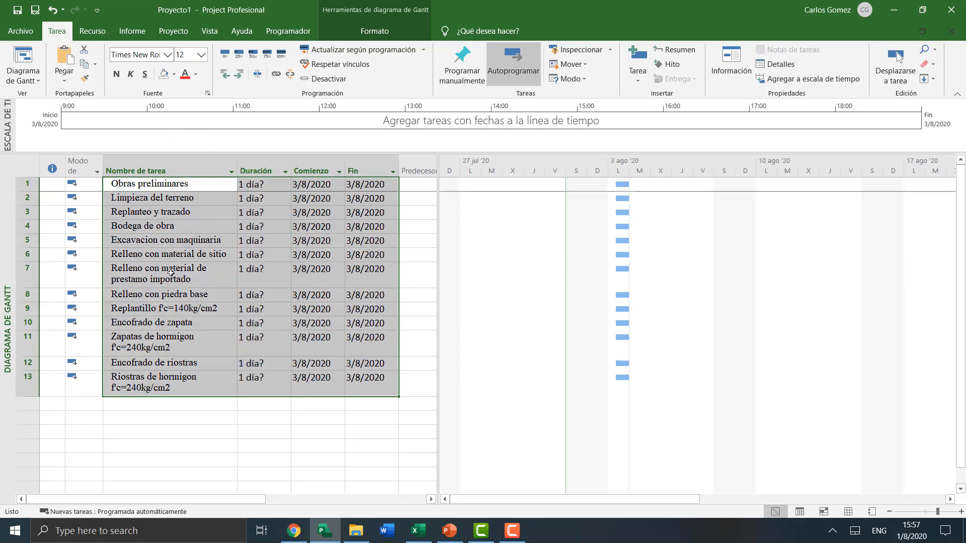
pyautogui.click(171, 273)
pyautogui.click(165, 222)
pyautogui.click(177, 199)
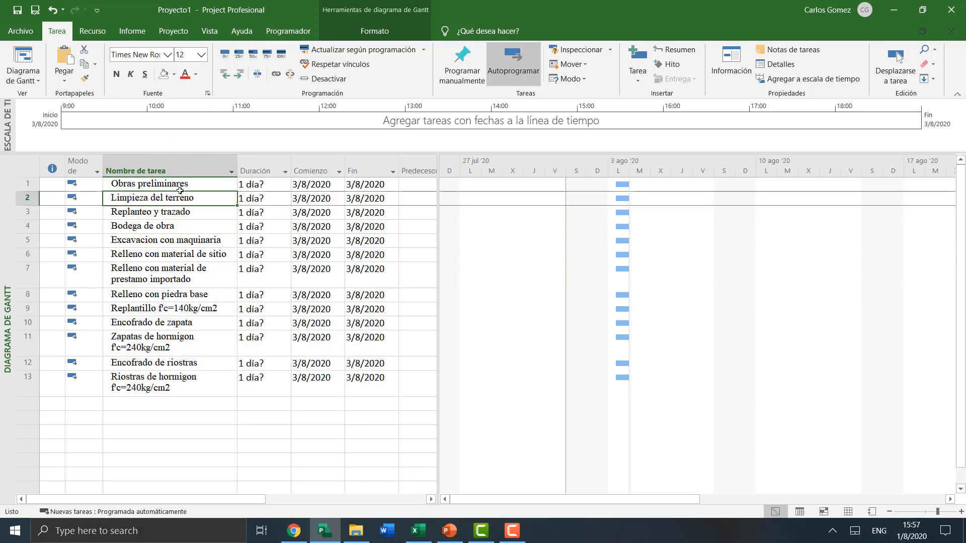
pyautogui.click(180, 189)
pyautogui.click(172, 278)
pyautogui.scroll(-3, 187, 356)
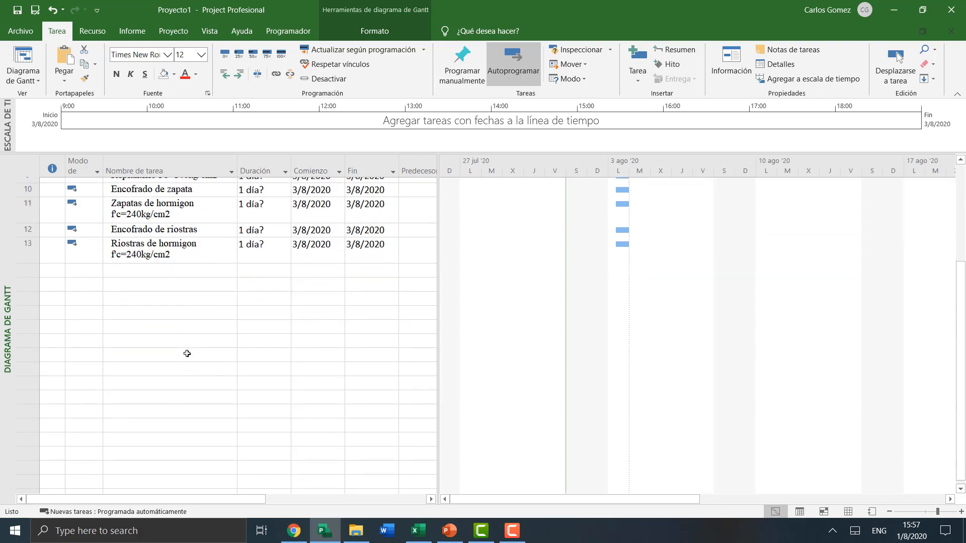
pyautogui.scroll(3, 187, 354)
pyautogui.click(147, 393)
pyautogui.click(149, 344)
pyautogui.click(160, 297)
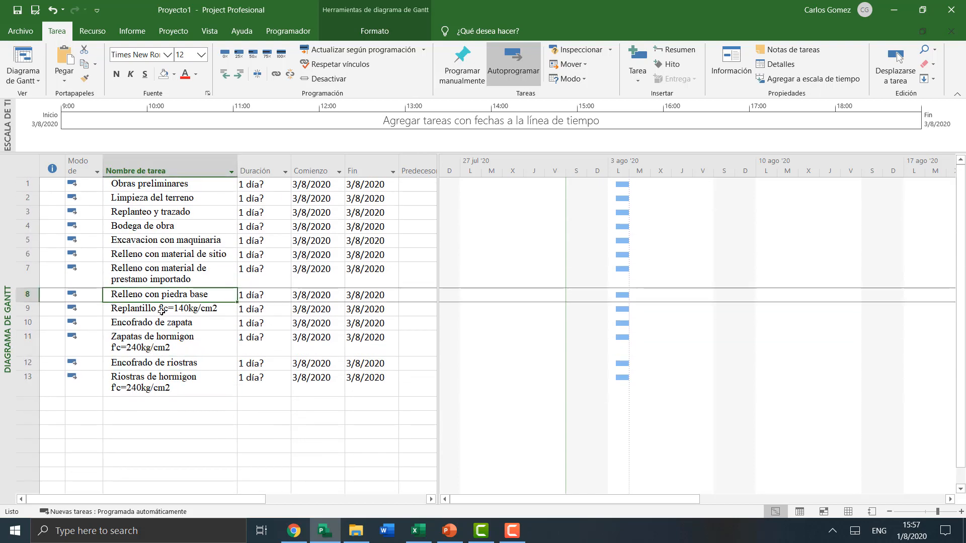
pyautogui.click(166, 255)
pyautogui.click(169, 226)
pyautogui.click(173, 184)
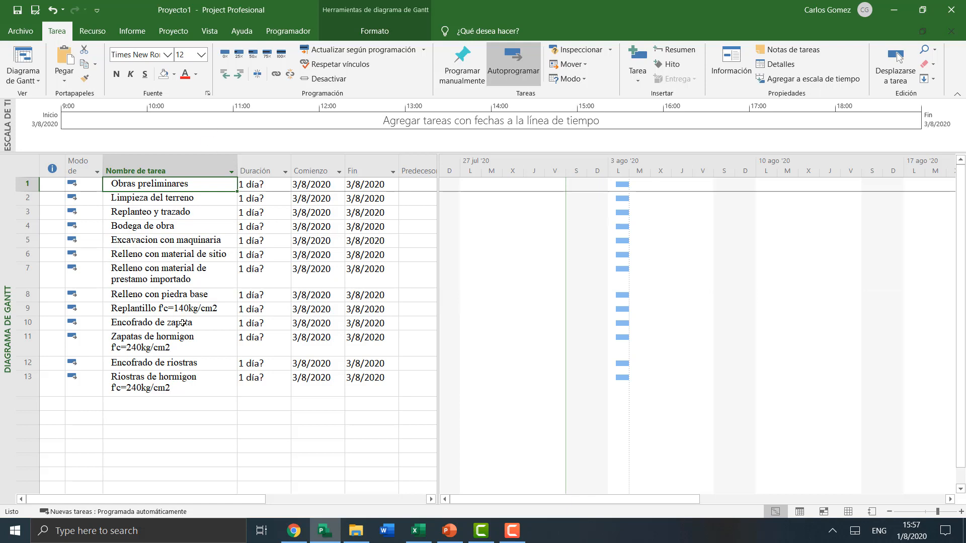
pyautogui.click(162, 377)
pyautogui.click(173, 301)
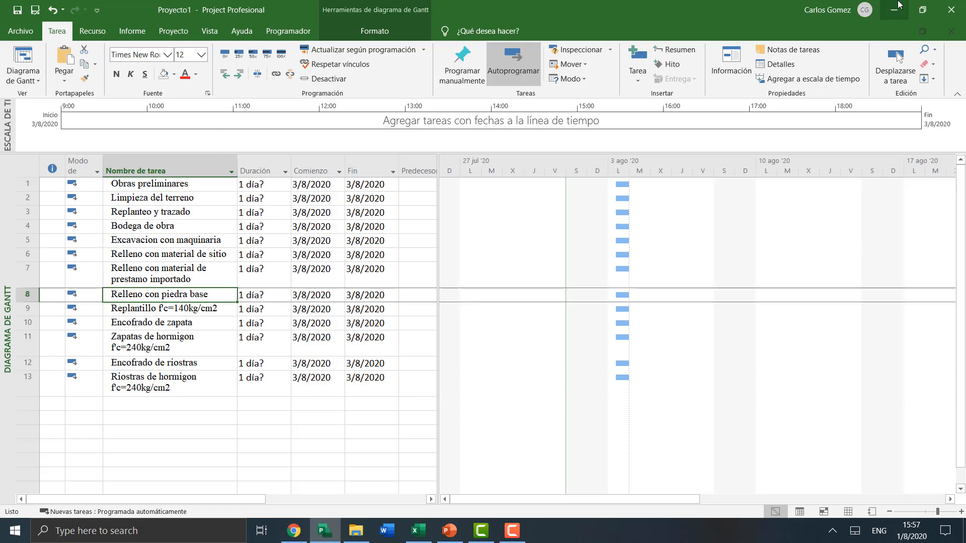
# - Switch to the PowerPoint presentation, examine the house project's work breakdown structure on slide 9, and return to Microsoft Project
pyautogui.click(449, 530)
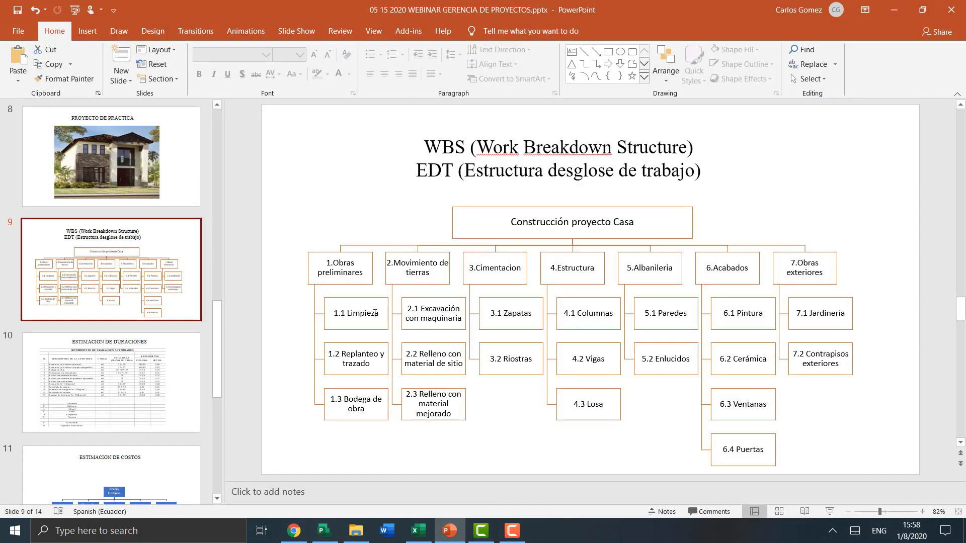
pyautogui.scroll(1, 352, 307)
pyautogui.scroll(-1, 352, 307)
pyautogui.click(308, 273)
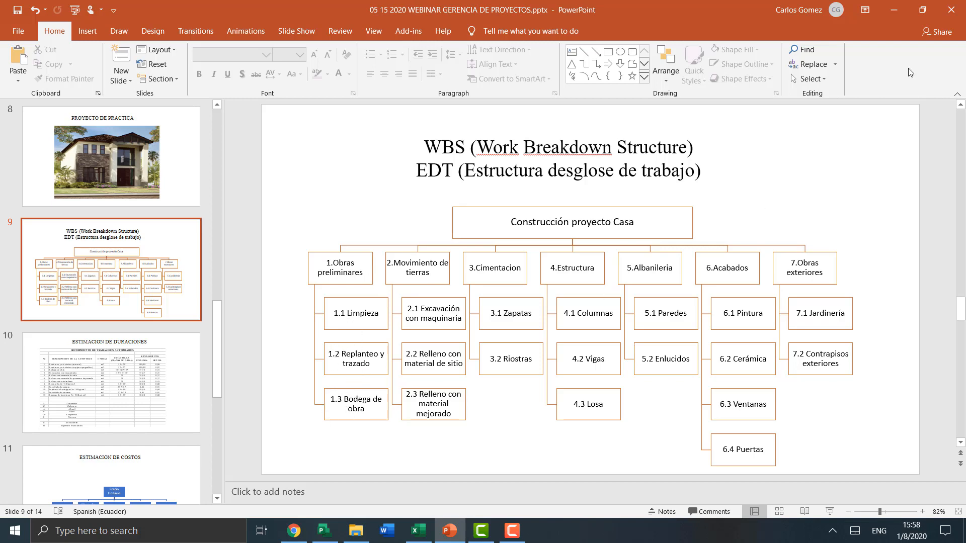
pyautogui.click(893, 10)
pyautogui.click(164, 253)
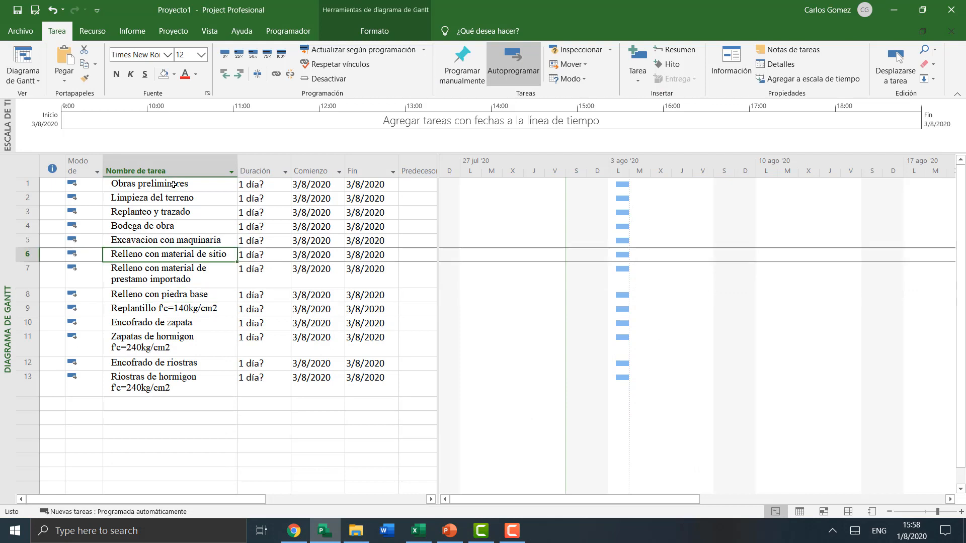
pyautogui.moveTo(173, 184); pyautogui.dragTo(152, 396)
pyautogui.click(182, 233)
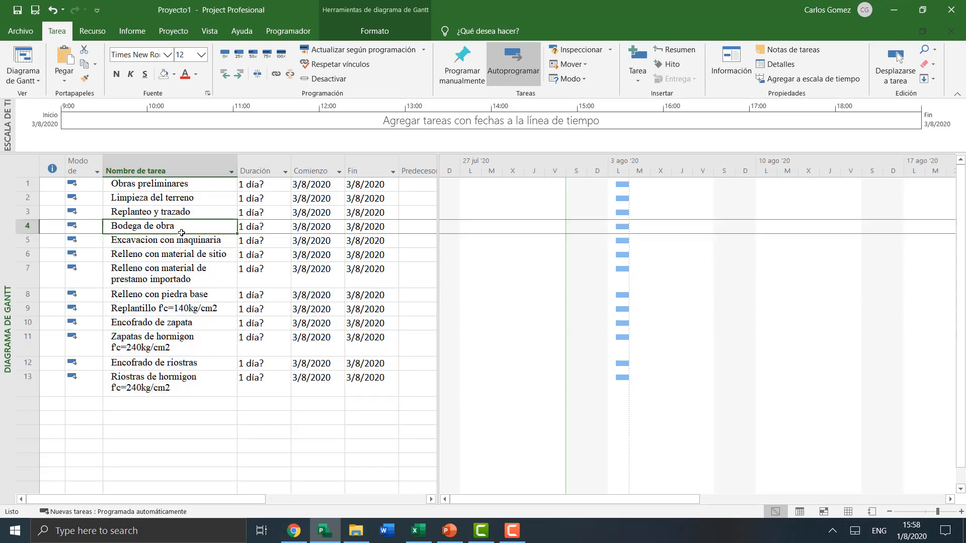
pyautogui.click(189, 181)
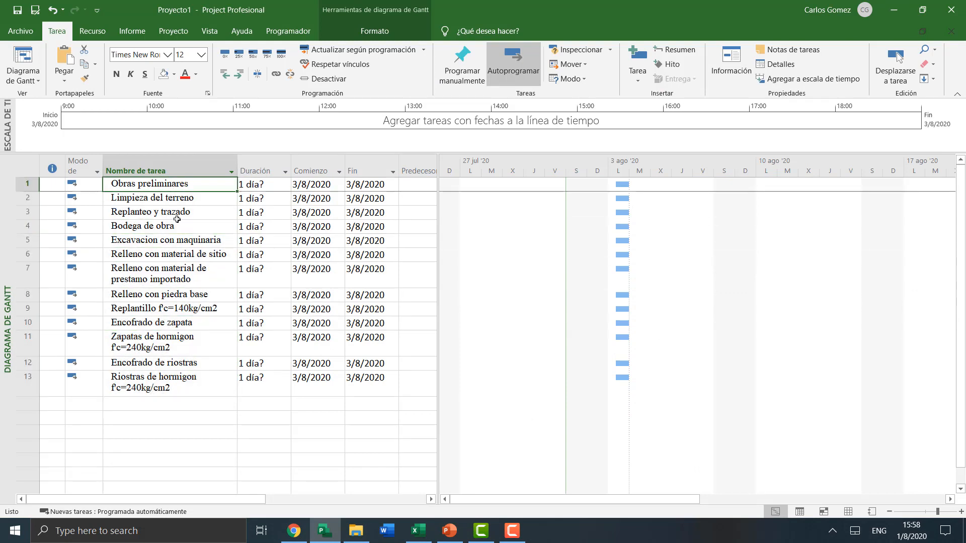
pyautogui.click(134, 276)
pyautogui.click(151, 201)
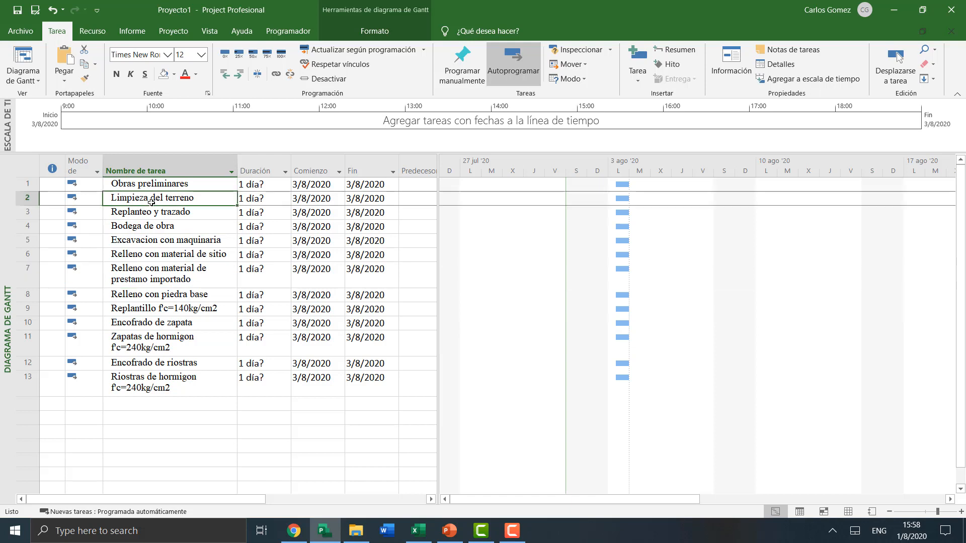
pyautogui.click(145, 227)
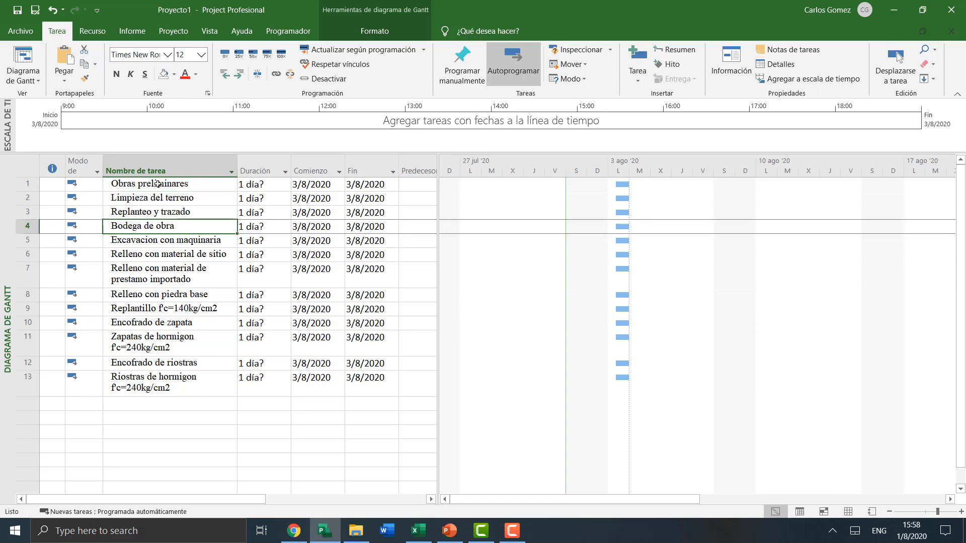
pyautogui.click(157, 184)
pyautogui.click(152, 214)
pyautogui.click(161, 228)
# - Indent "Limpieza del terreno", "Replanteo y trazado" and "Bodega de obra" as subtasks of "Obras preliminares"
pyautogui.moveTo(175, 198); pyautogui.dragTo(168, 233)
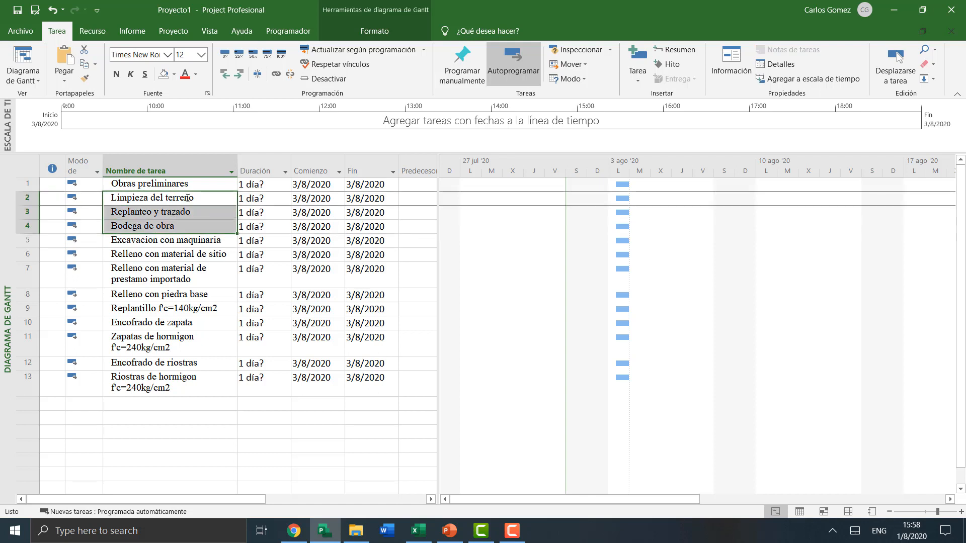
pyautogui.click(240, 76)
pyautogui.click(166, 309)
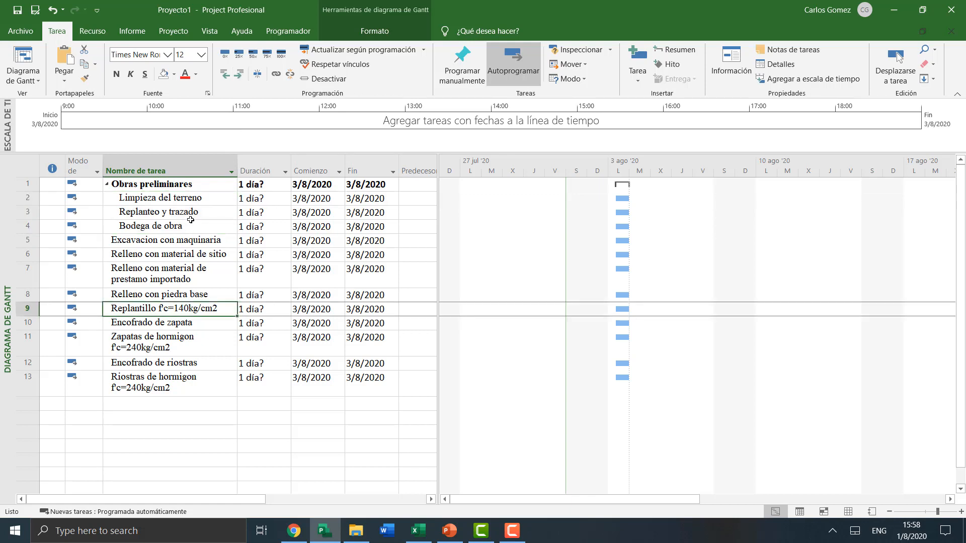
pyautogui.moveTo(194, 199); pyautogui.dragTo(192, 222)
pyautogui.click(137, 310)
pyautogui.click(170, 184)
pyautogui.click(166, 234)
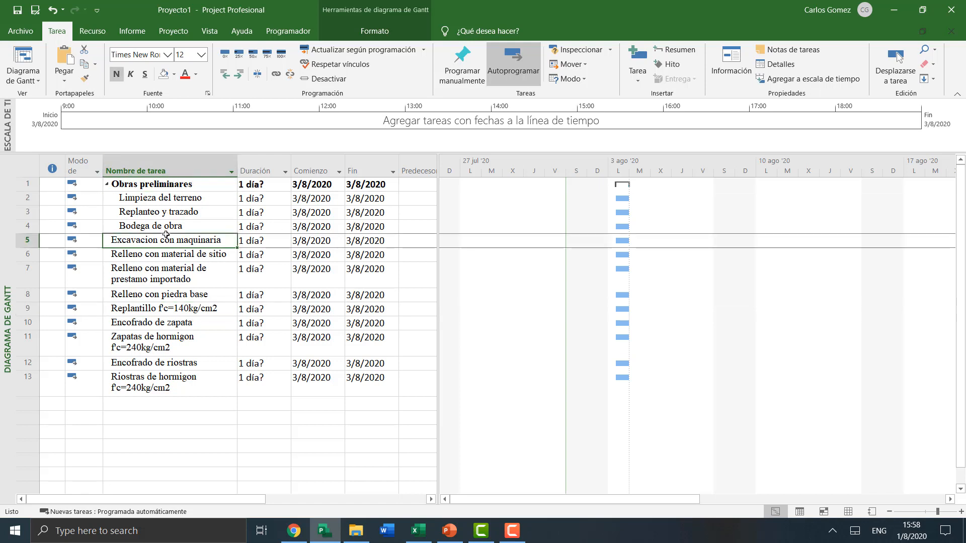
pyautogui.click(143, 295)
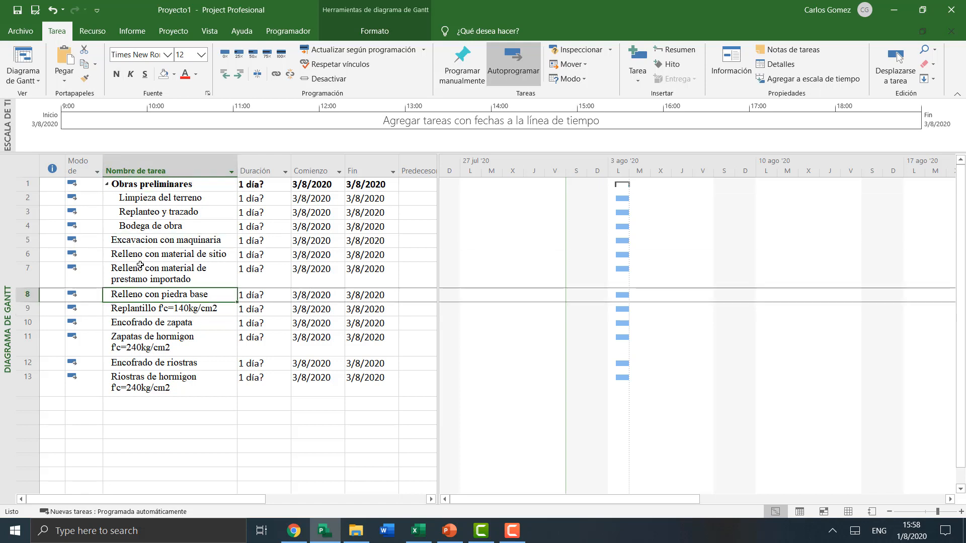
# - Insert a new task named "Movimiento de tierras" above "Excavacion con maquinaria"
pyautogui.click(141, 240)
pyautogui.rightClick(141, 241)
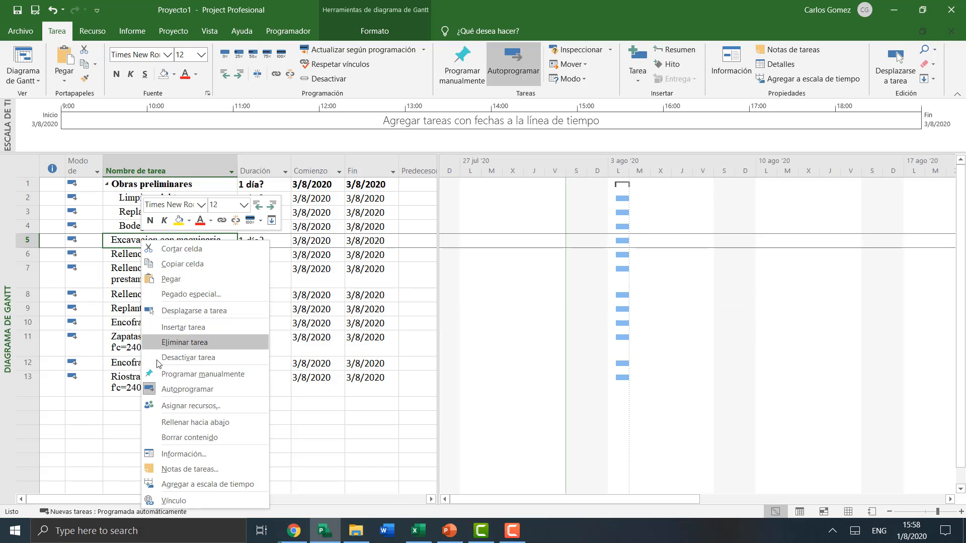
pyautogui.click(169, 323)
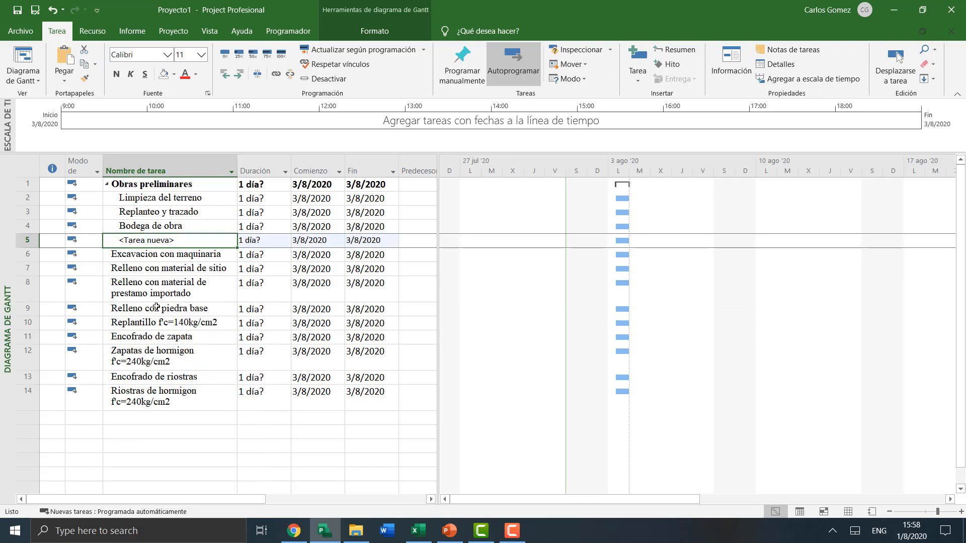
pyautogui.write('Movimiento')
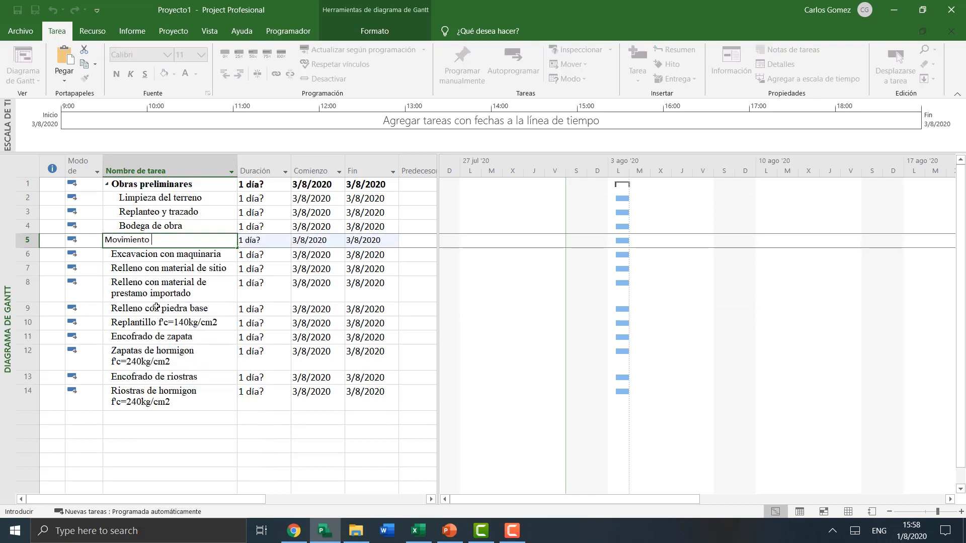
pyautogui.write(' de tierras')
pyautogui.press('Return')
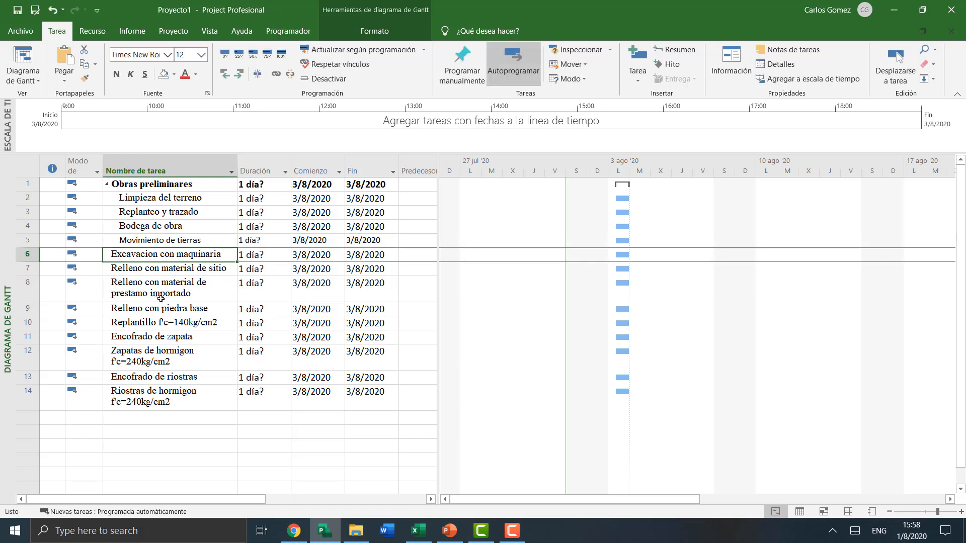
# - Outdent "Movimiento de tierras" to the same level as "Obras preliminares"
pyautogui.click(172, 235)
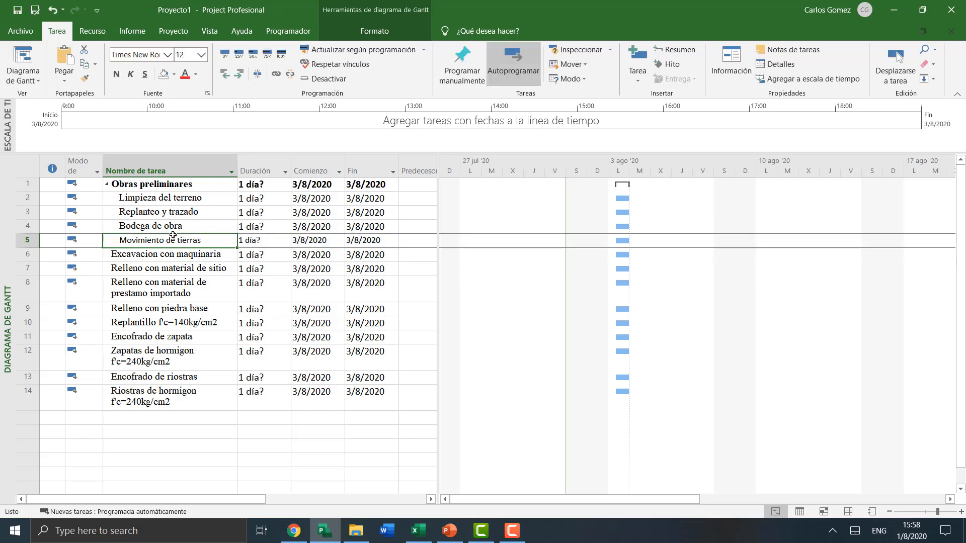
pyautogui.click(147, 198)
pyautogui.click(147, 242)
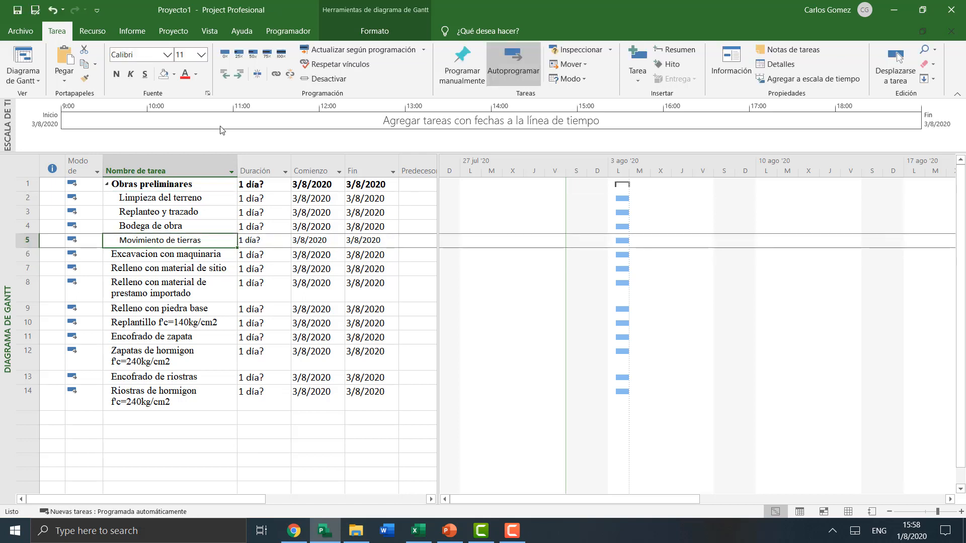
pyautogui.click(228, 78)
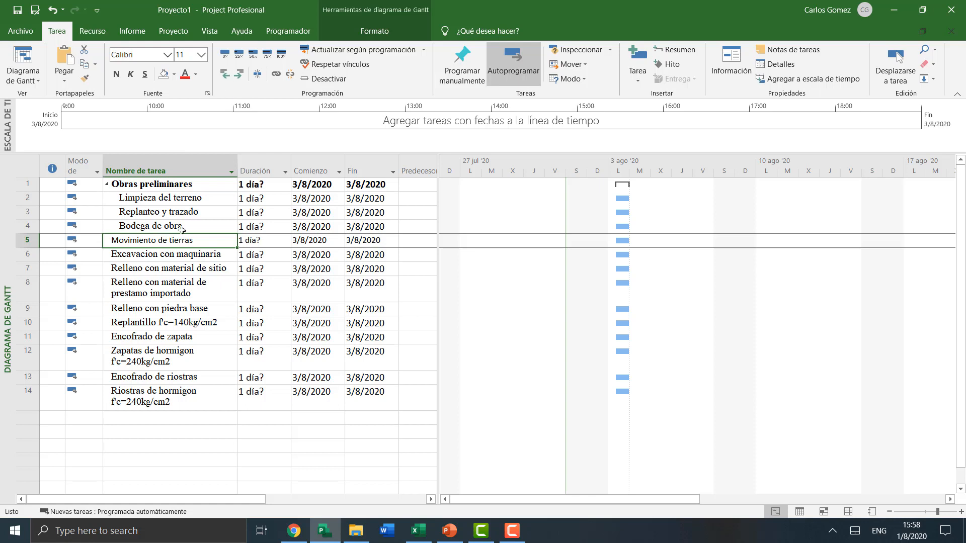
# - Indent the four tasks from "Excavacion con maquinaria" through "Relleno con piedra base" as subtasks of "Movimiento de tierras"
pyautogui.click(163, 323)
pyautogui.moveTo(151, 242); pyautogui.dragTo(140, 417)
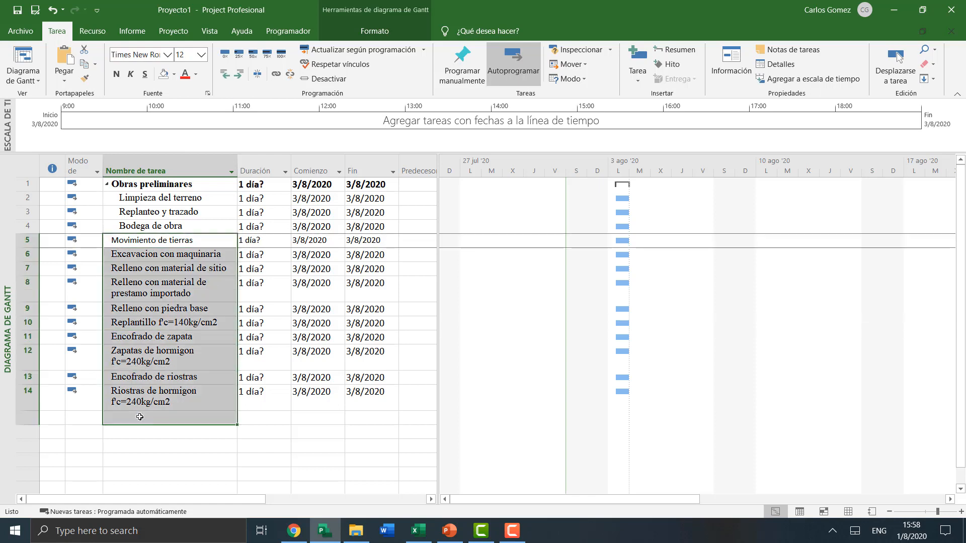
pyautogui.click(165, 343)
pyautogui.moveTo(162, 261); pyautogui.dragTo(161, 313)
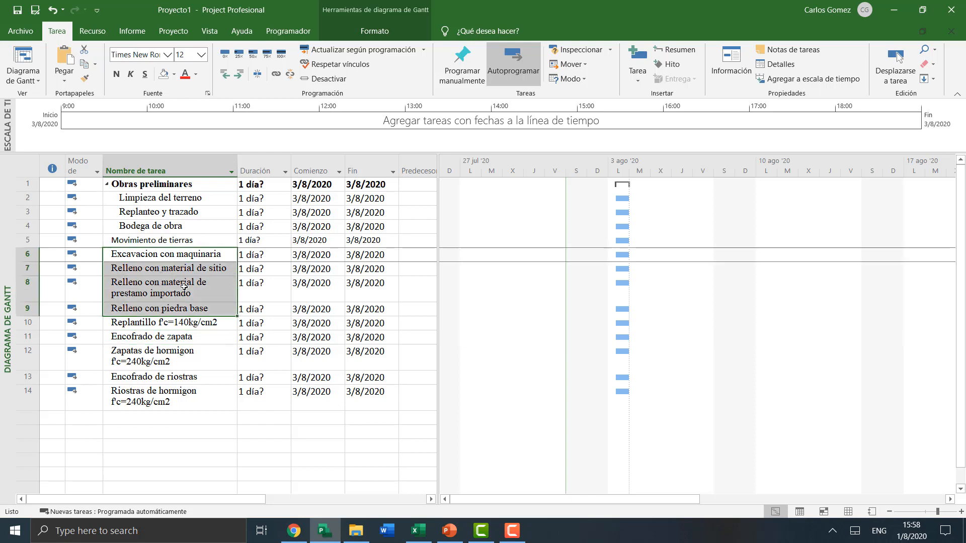
pyautogui.click(238, 73)
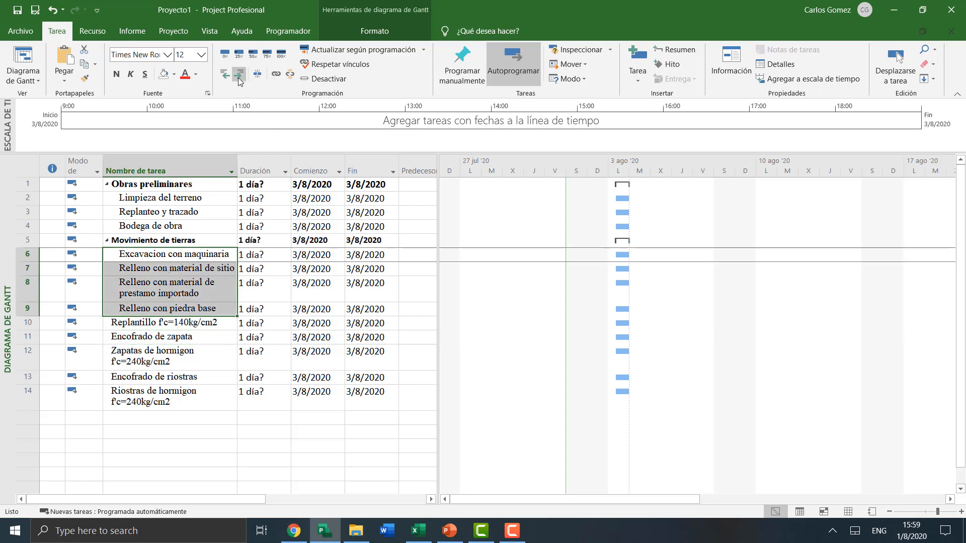
# - Copy the formatting of the "Obras preliminares" name cell onto the "Movimiento de tierras" name cell
pyautogui.click(163, 184)
pyautogui.click(85, 78)
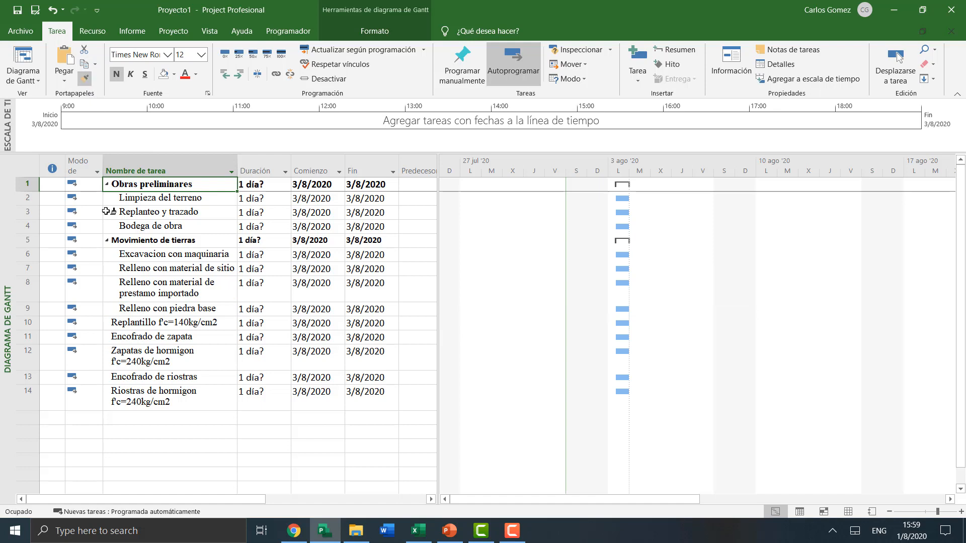
pyautogui.click(130, 240)
pyautogui.click(133, 285)
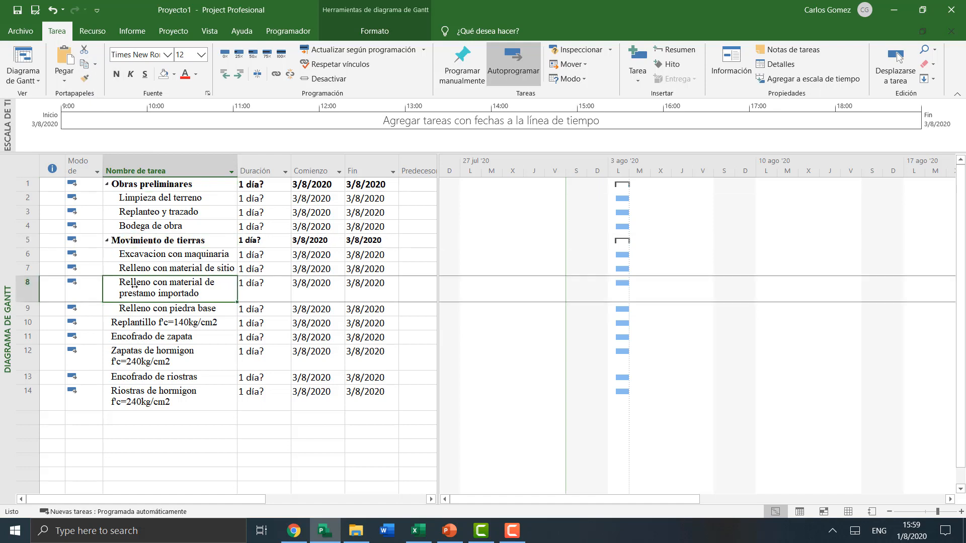
pyautogui.click(163, 214)
pyautogui.click(172, 283)
pyautogui.click(167, 265)
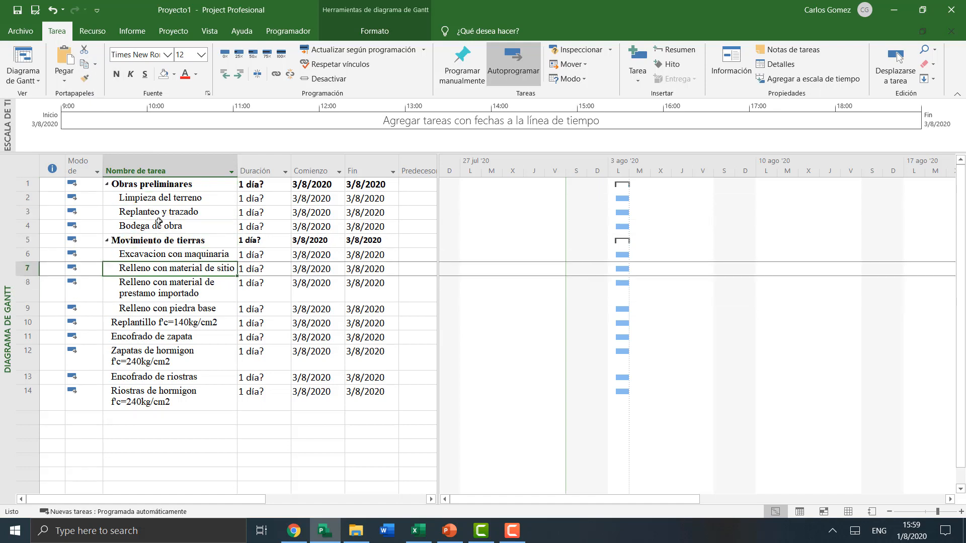
pyautogui.click(159, 223)
pyautogui.click(159, 285)
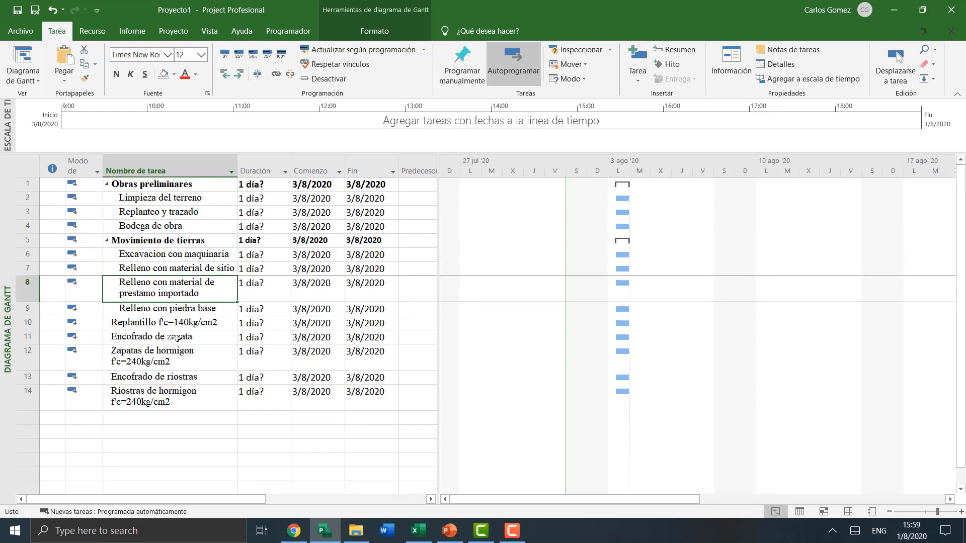
# - Switch to PowerPoint, check the work groups on the WBS slide, and return to Microsoft Project
pyautogui.click(449, 531)
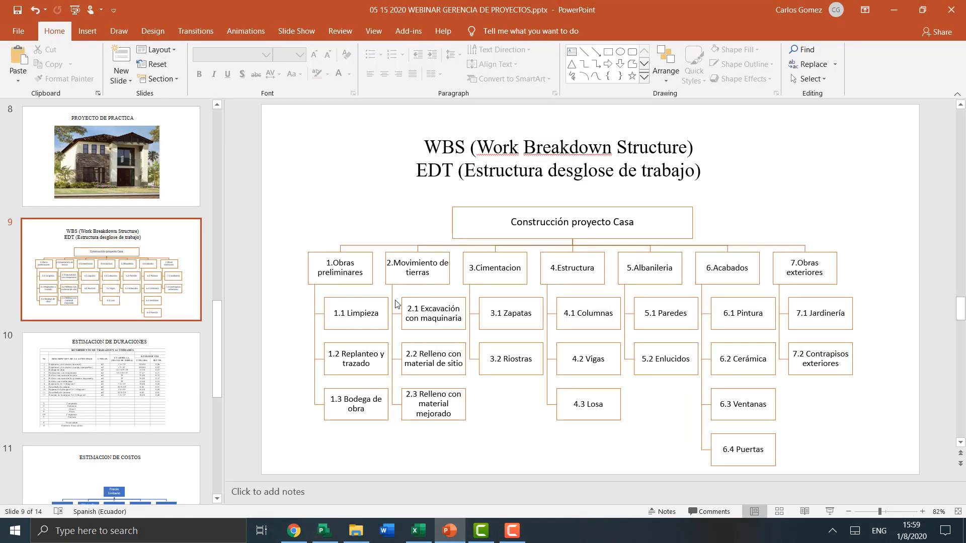
pyautogui.scroll(-1, 397, 305)
pyautogui.scroll(1, 396, 307)
pyautogui.click(324, 530)
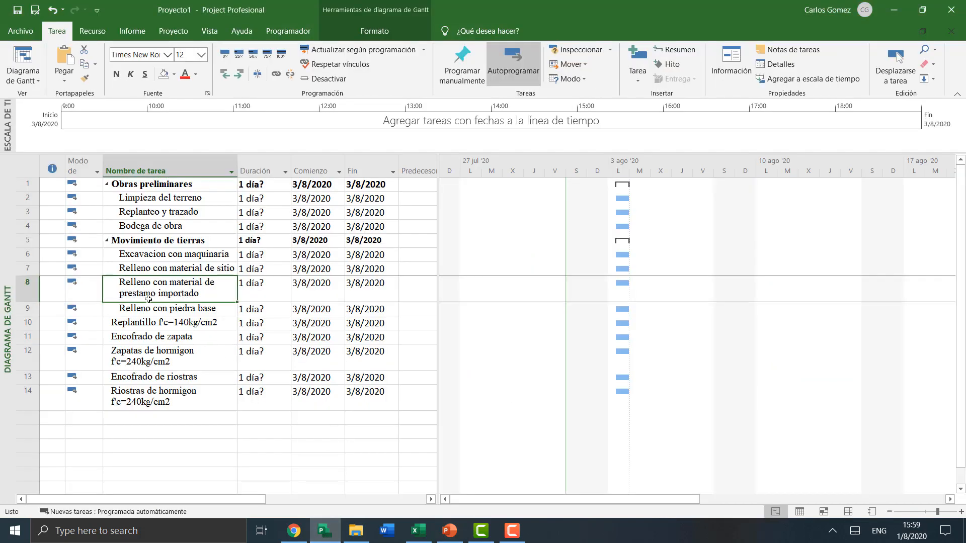
# - Collapse the "Obras preliminares" summary task and expand it again to show how its subtasks are grouped
pyautogui.click(107, 185)
pyautogui.click(107, 184)
pyautogui.click(107, 184)
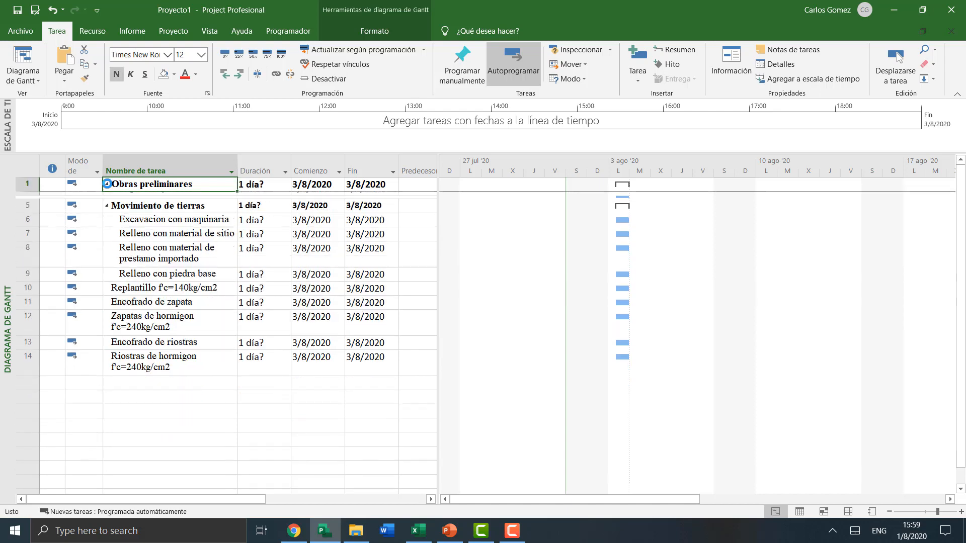
pyautogui.click(107, 184)
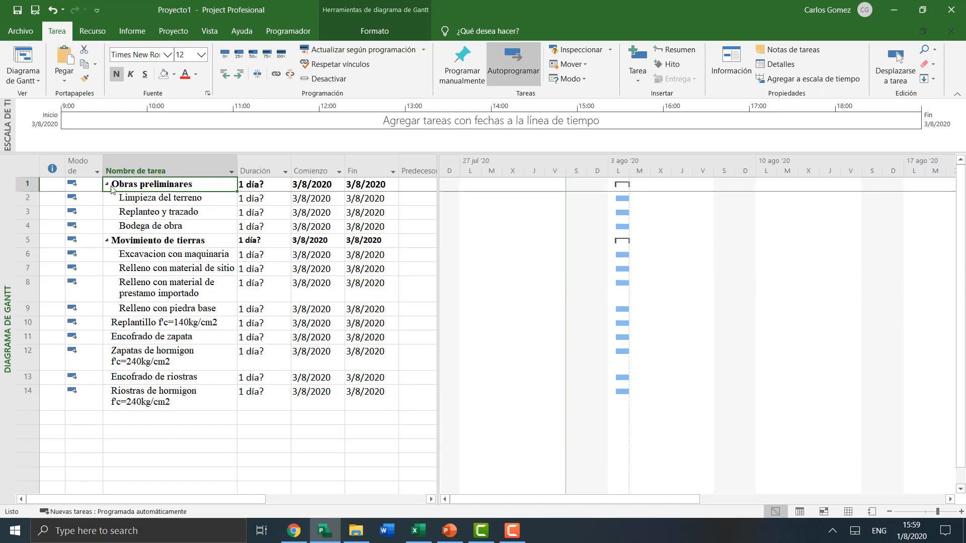
pyautogui.moveTo(505, 531)
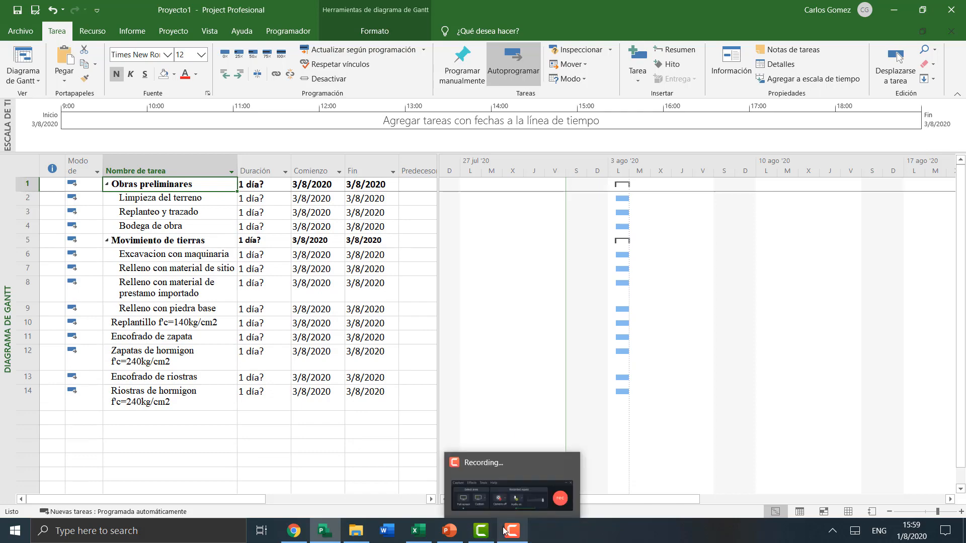
pyautogui.moveTo(506, 498)
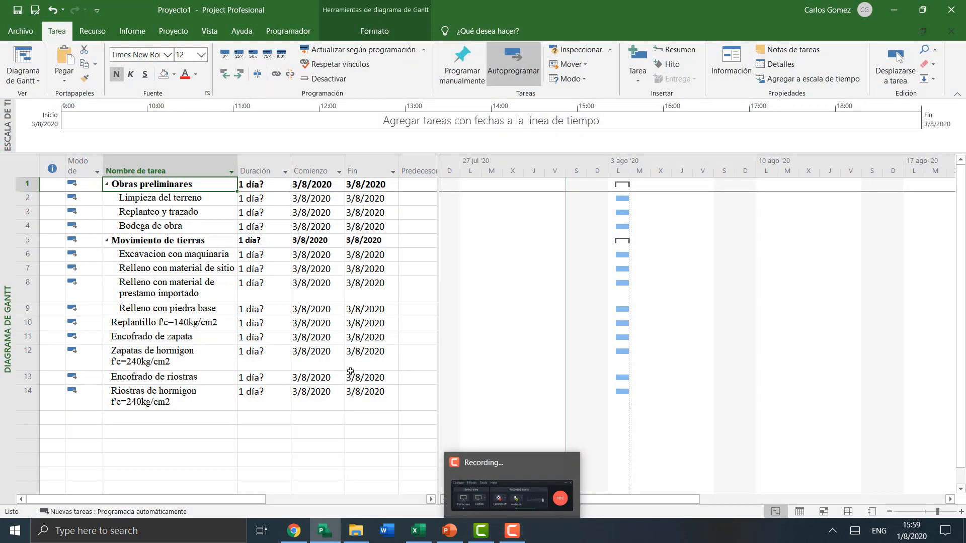
pyautogui.click(163, 284)
pyautogui.click(168, 224)
pyautogui.click(176, 196)
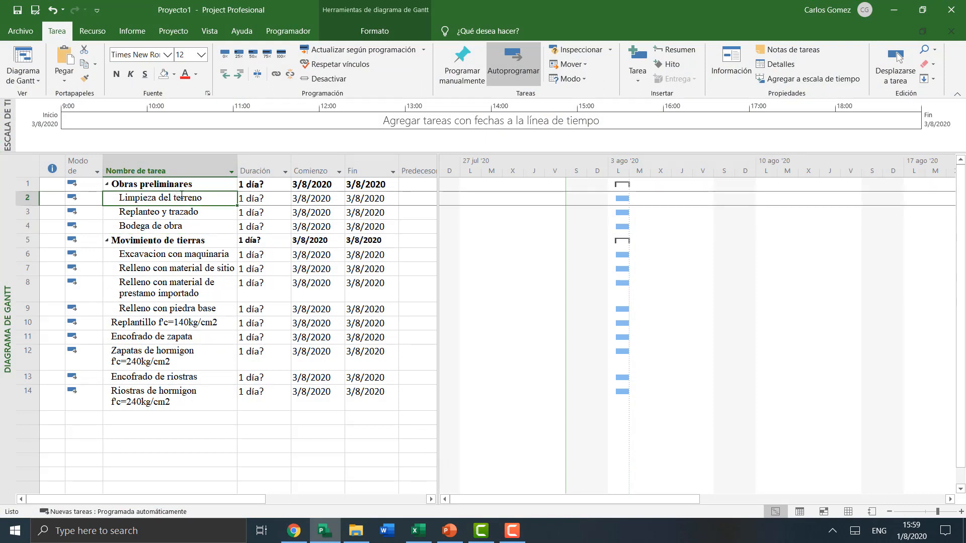
# - Insert a new task named "Estructura" above "Replantillo f'c=140kg/cm2"
pyautogui.scroll(-1, 150, 289)
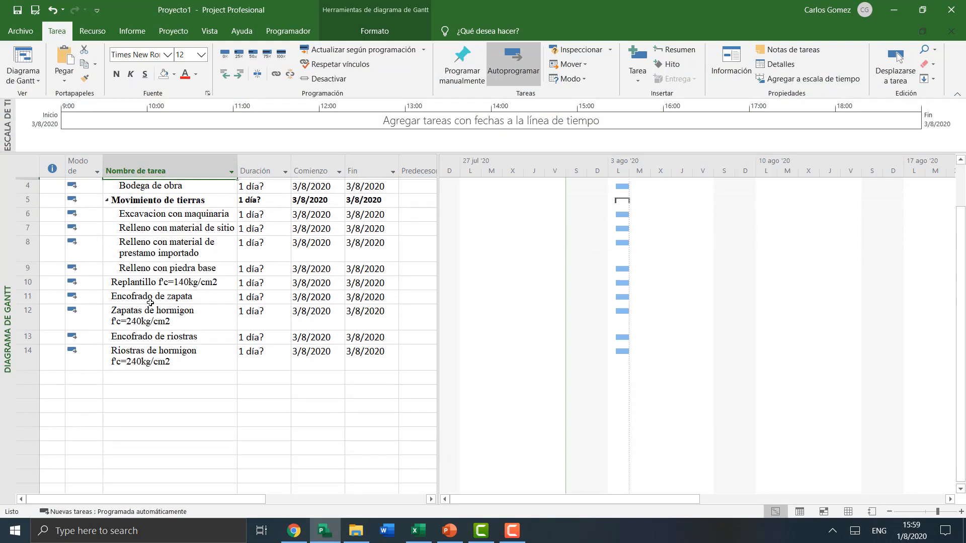
pyautogui.click(162, 281)
pyautogui.click(162, 322)
pyautogui.click(164, 282)
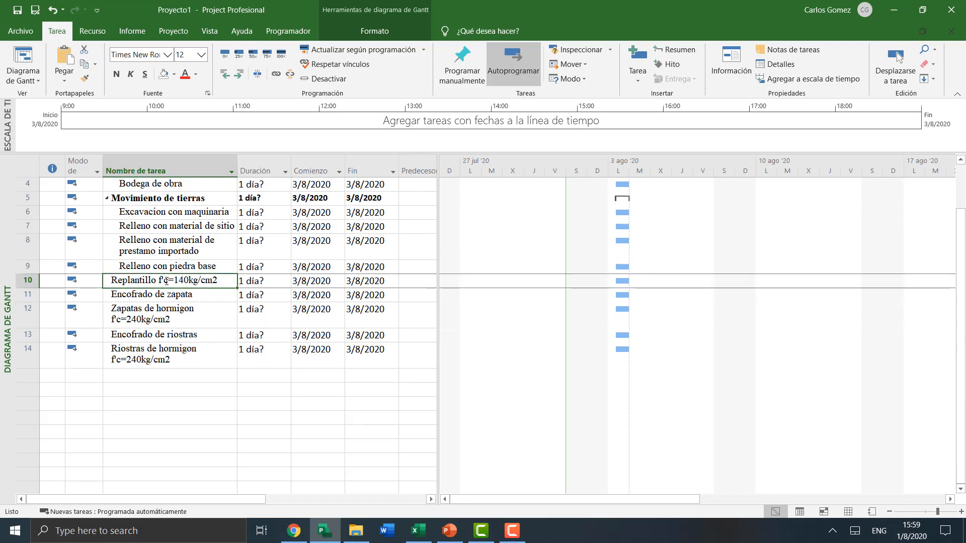
pyautogui.rightClick(165, 283)
pyautogui.click(203, 99)
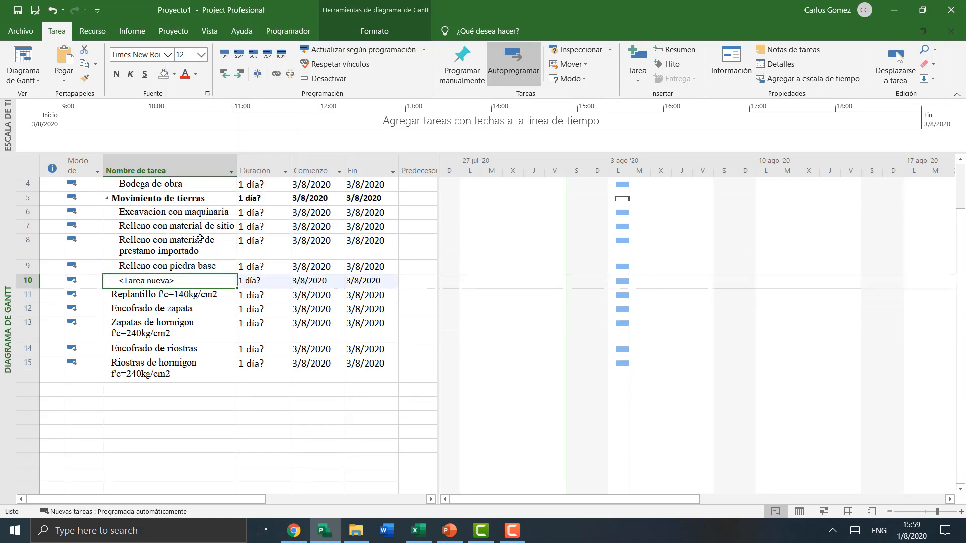
pyautogui.write('Estruct')
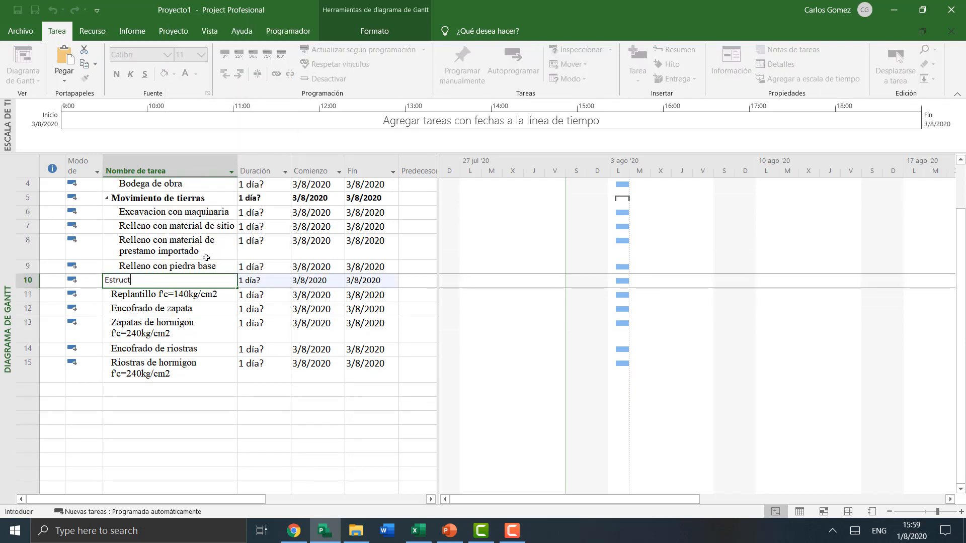
pyautogui.write('ura')
pyautogui.press('Return')
# - Outdent "Estructura" to the top level and indent the five tasks from "Replantillo f'c=140kg/cm2" through "Riostras de hormigon f'c=240kg/cm2" as its subtasks
pyautogui.click(197, 280)
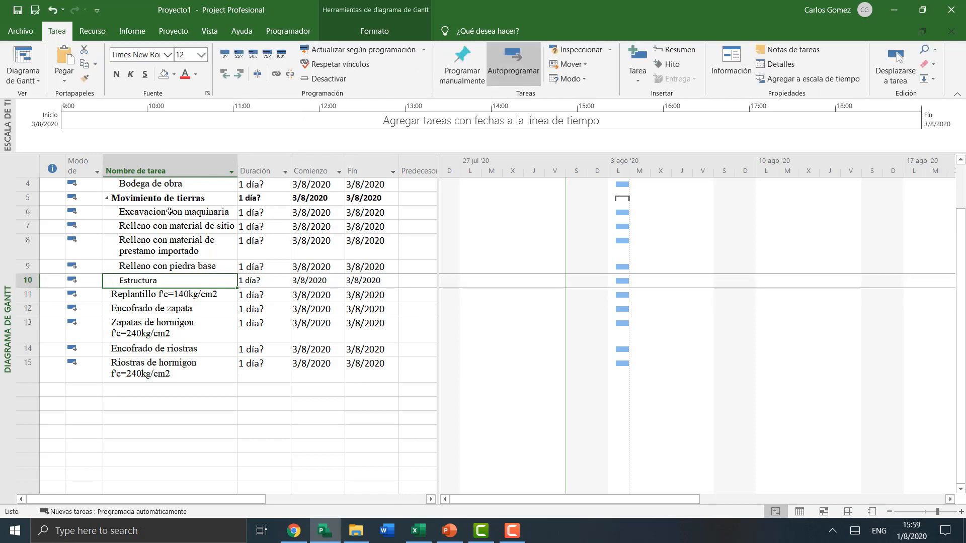
pyautogui.click(224, 74)
pyautogui.click(126, 332)
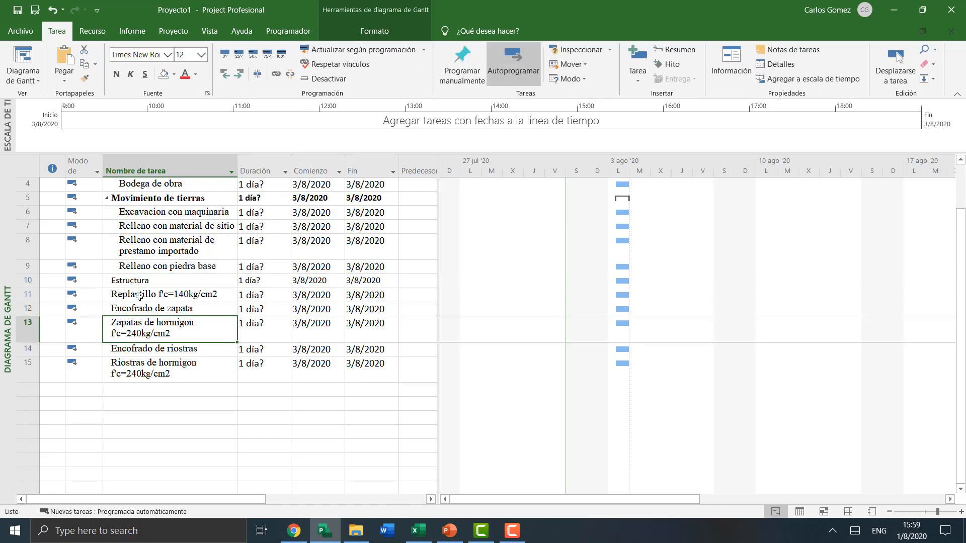
pyautogui.moveTo(137, 300); pyautogui.dragTo(146, 365)
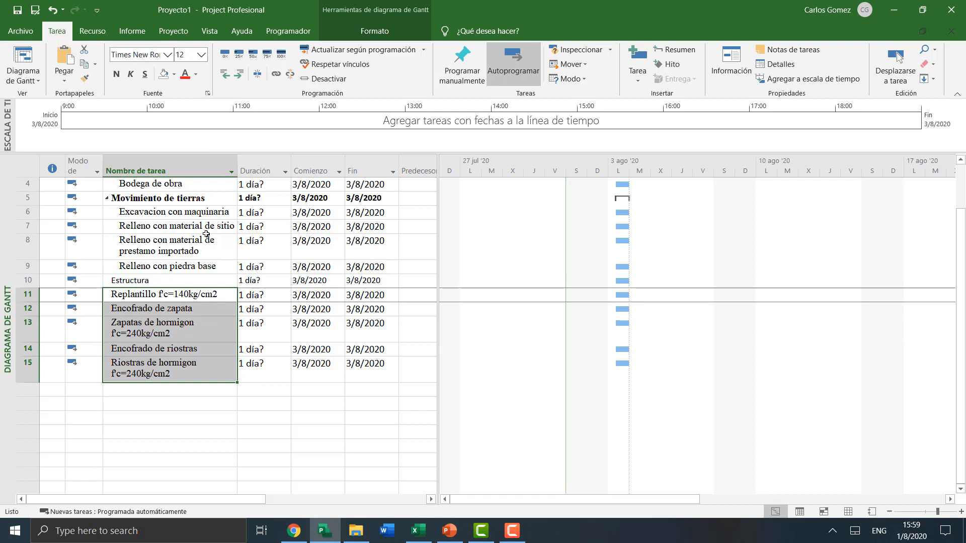
pyautogui.click(239, 74)
# - Copy the formatting of the "Movimiento de tierras" name cell onto the "Estructura" name cell
pyautogui.click(151, 246)
pyautogui.click(147, 280)
pyautogui.click(159, 199)
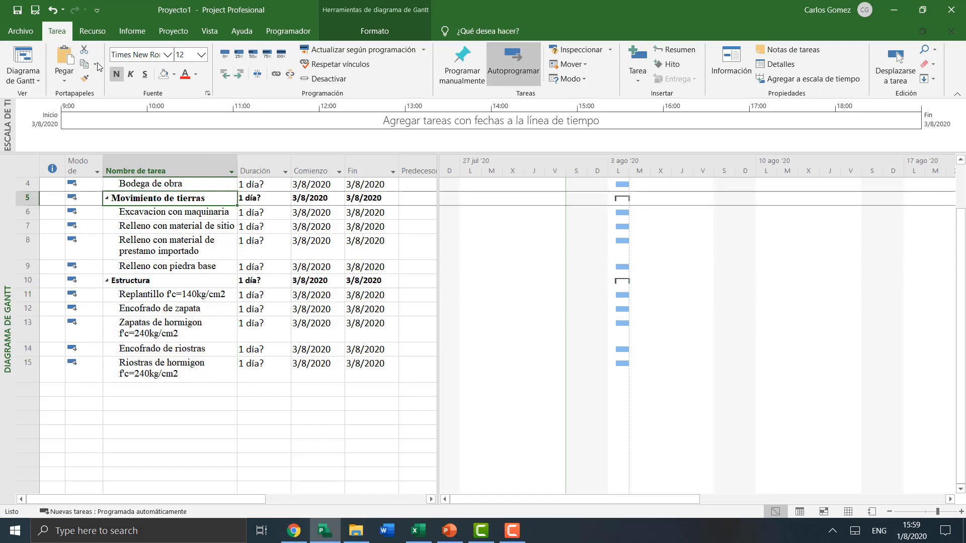
pyautogui.click(84, 78)
pyautogui.click(187, 280)
pyautogui.click(150, 369)
pyautogui.scroll(3, 150, 368)
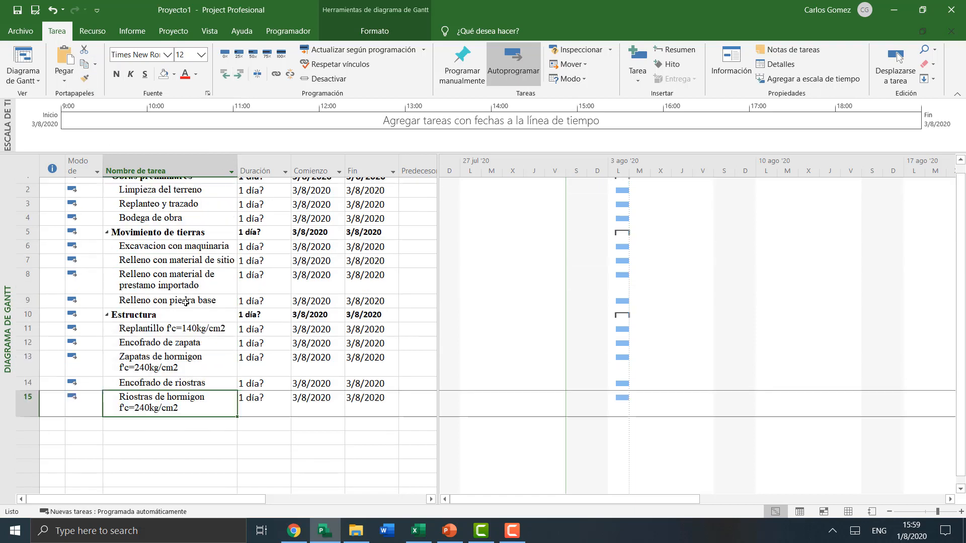
pyautogui.click(151, 287)
pyautogui.click(151, 196)
pyautogui.click(148, 387)
pyautogui.scroll(-1, 149, 388)
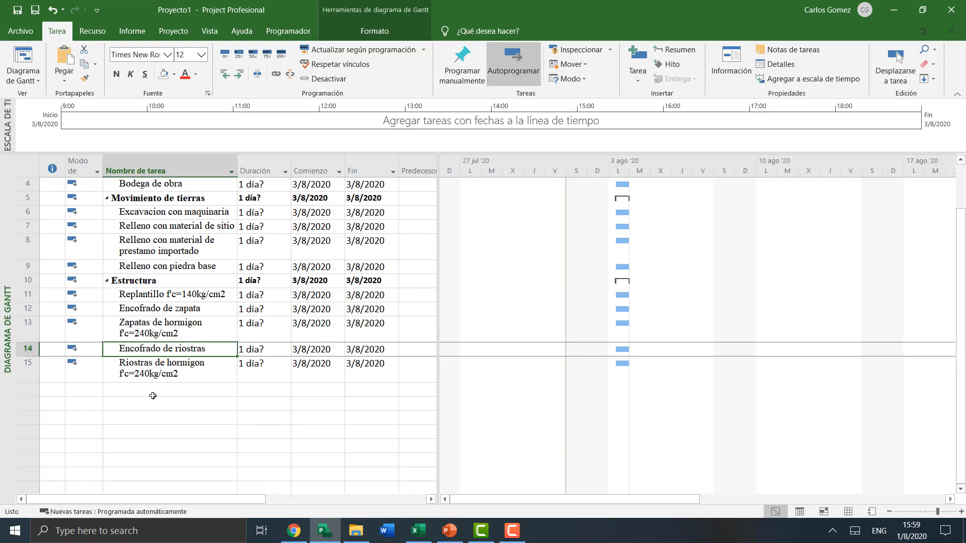
# - Briefly check the WBS slide in PowerPoint and add tasks named "Albanileria", "Paredes de bloque" and "Enlucido" below the last task in Microsoft Project
pyautogui.click(152, 390)
pyautogui.scroll(-1, 256, 399)
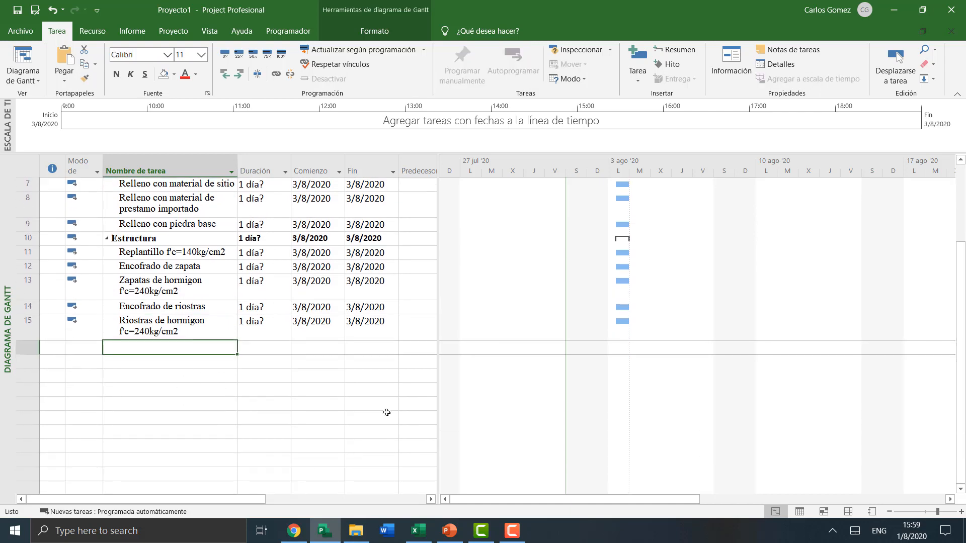
pyautogui.click(450, 538)
pyautogui.click(451, 538)
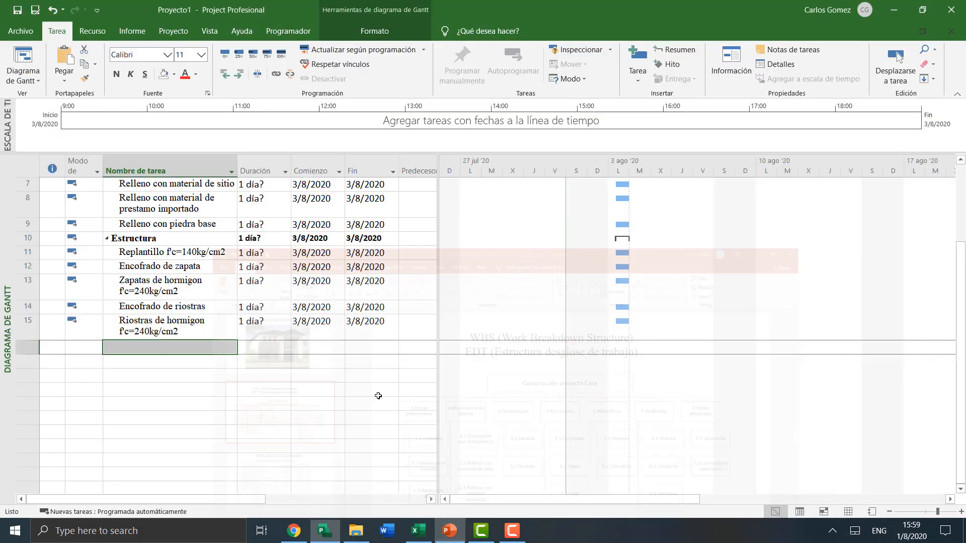
pyautogui.write('Albanileria')
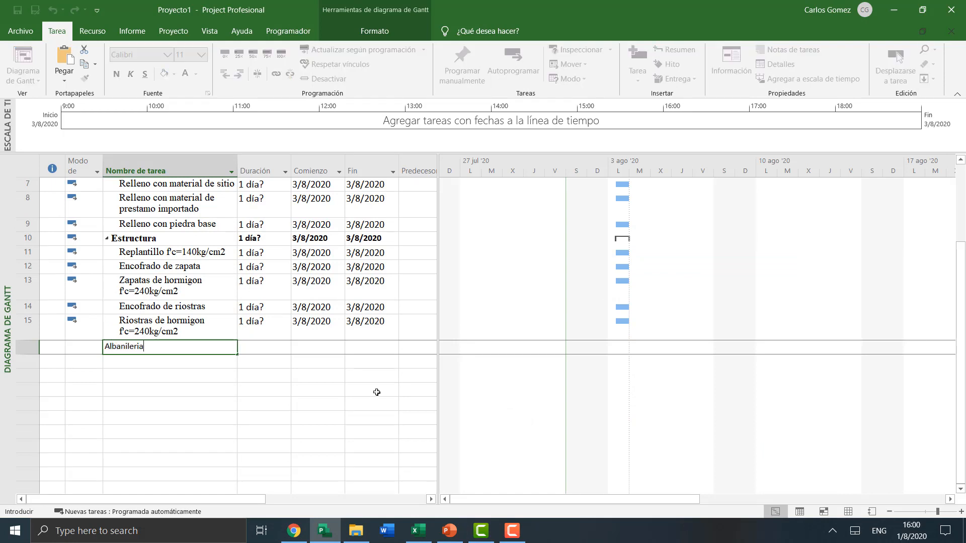
pyautogui.press('Return')
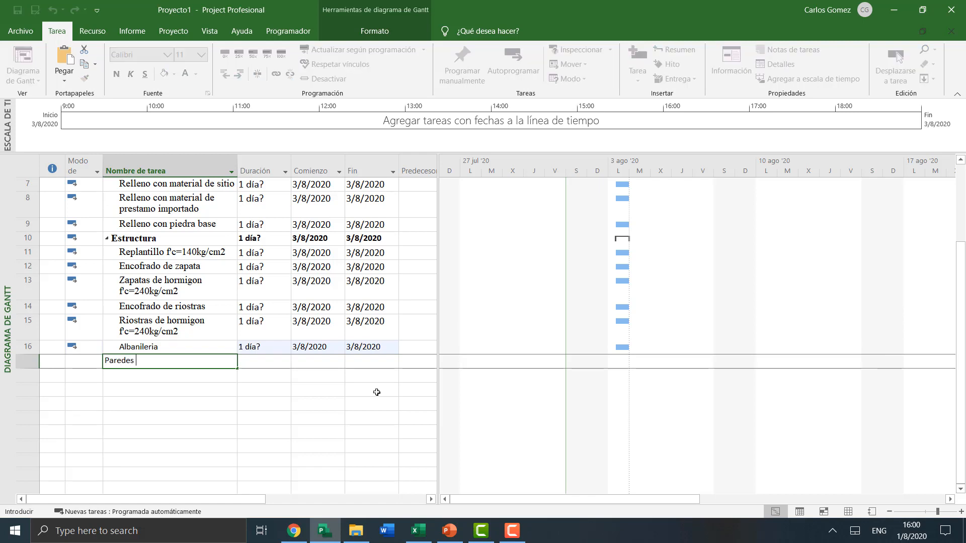
pyautogui.write('Paredes de bloque')
pyautogui.press('Return')
pyautogui.write('En')
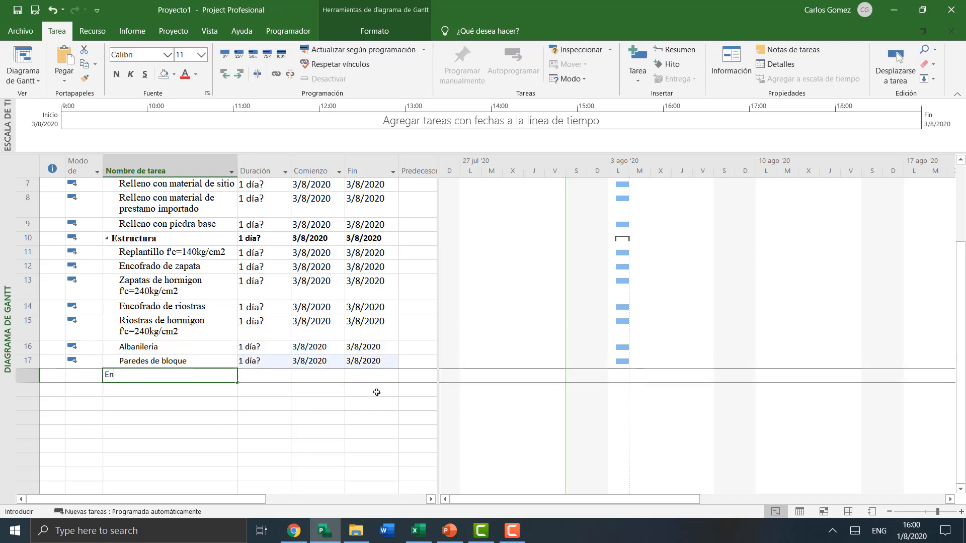
pyautogui.write('lucido')
pyautogui.press('Return')
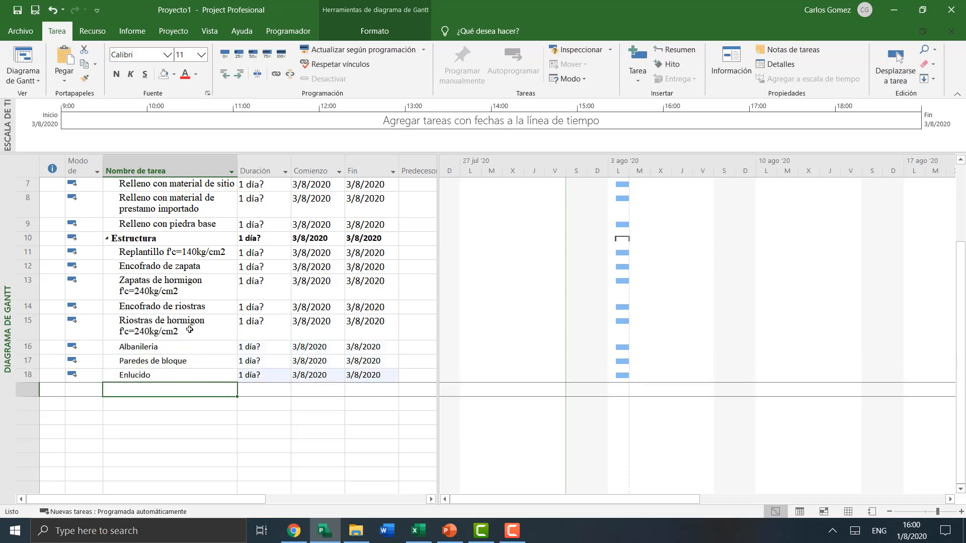
# - Check the activity list on the RENDIMIENTOS sheet in Excel, clearing the pending copy, and return to Microsoft Project
pyautogui.click(417, 530)
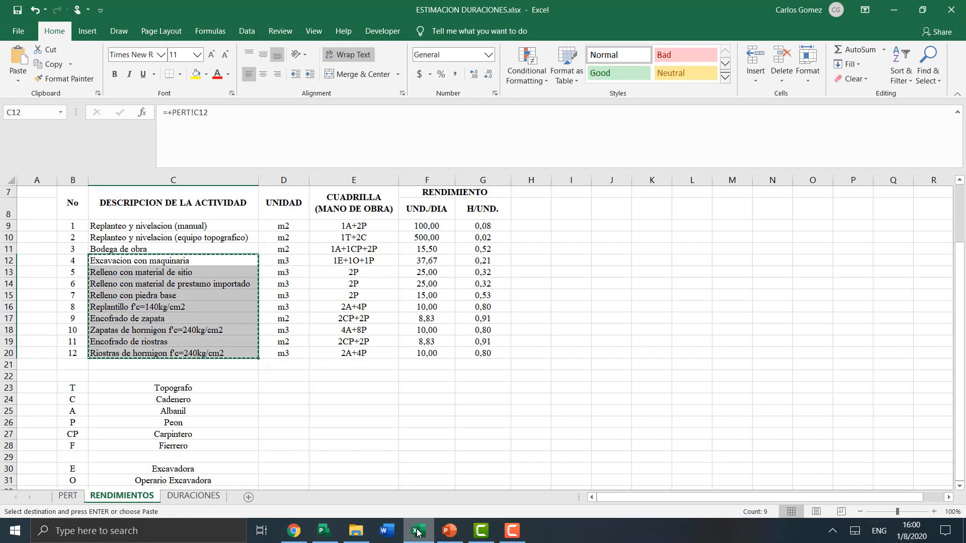
pyautogui.press('Escape')
pyautogui.click(193, 329)
pyautogui.click(185, 295)
pyautogui.click(182, 272)
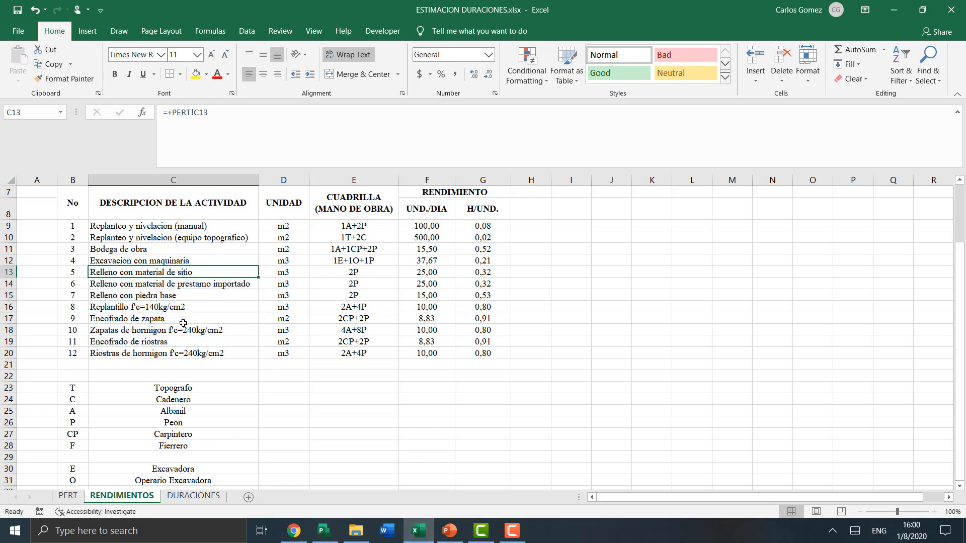
pyautogui.click(183, 322)
pyautogui.click(893, 10)
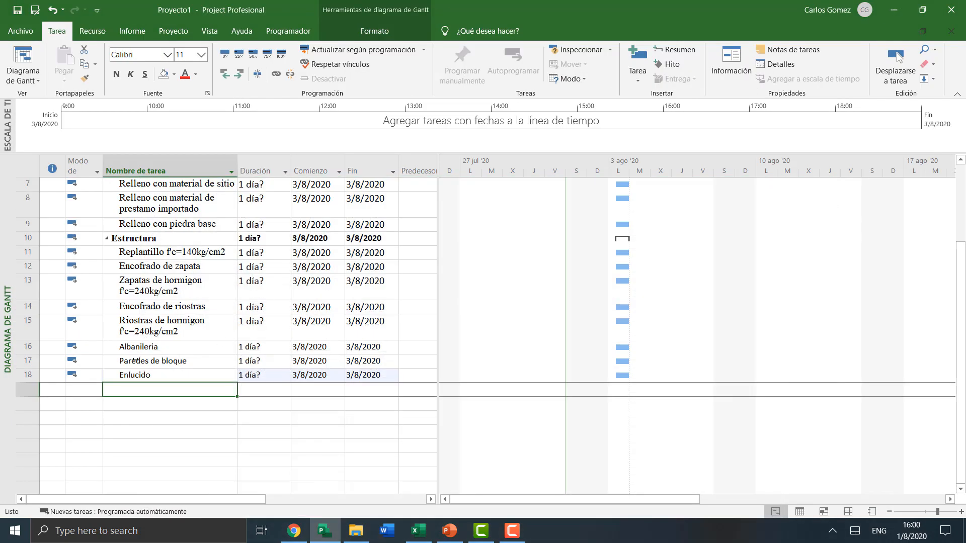
# - Indent "Paredes de bloque" and "Enlucido" as subtasks of "Albanileria" and outdent "Albanileria" to the top level
pyautogui.moveTo(136, 361); pyautogui.dragTo(136, 374)
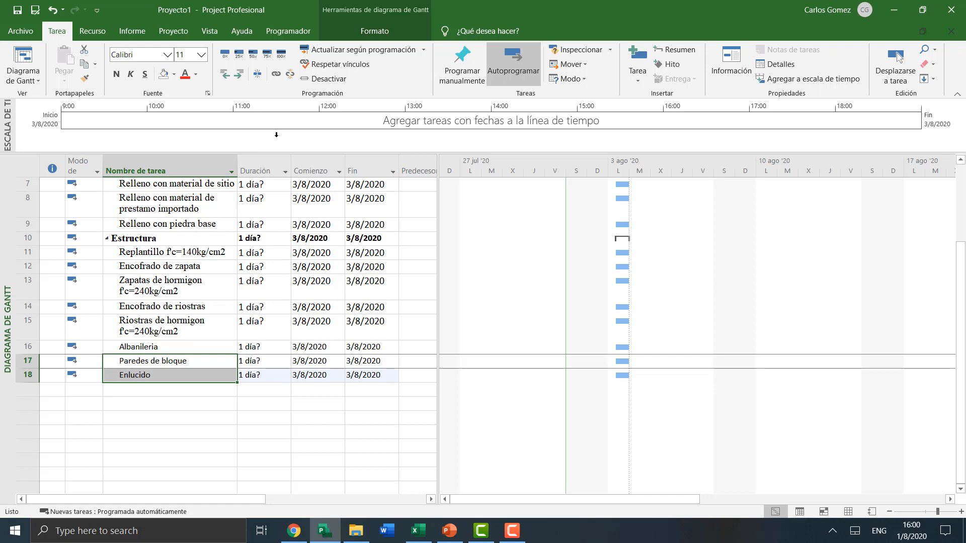
pyautogui.click(239, 75)
pyautogui.click(137, 336)
pyautogui.click(139, 348)
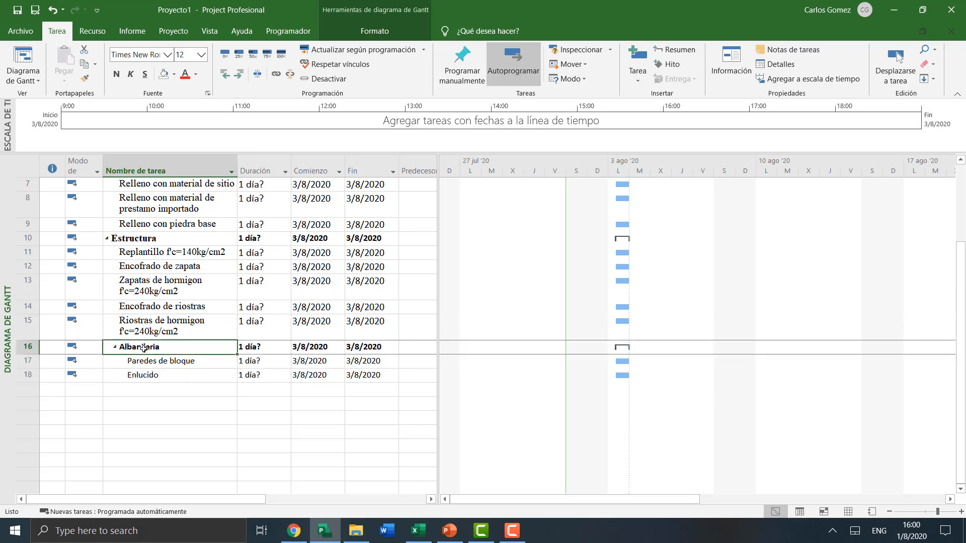
pyautogui.click(224, 76)
# - Copy the formatting of the "Riostras de hormigon f'c=240kg/cm2" name cell onto "Paredes de bloque" and "Enlucido"
pyautogui.click(171, 253)
pyautogui.click(146, 331)
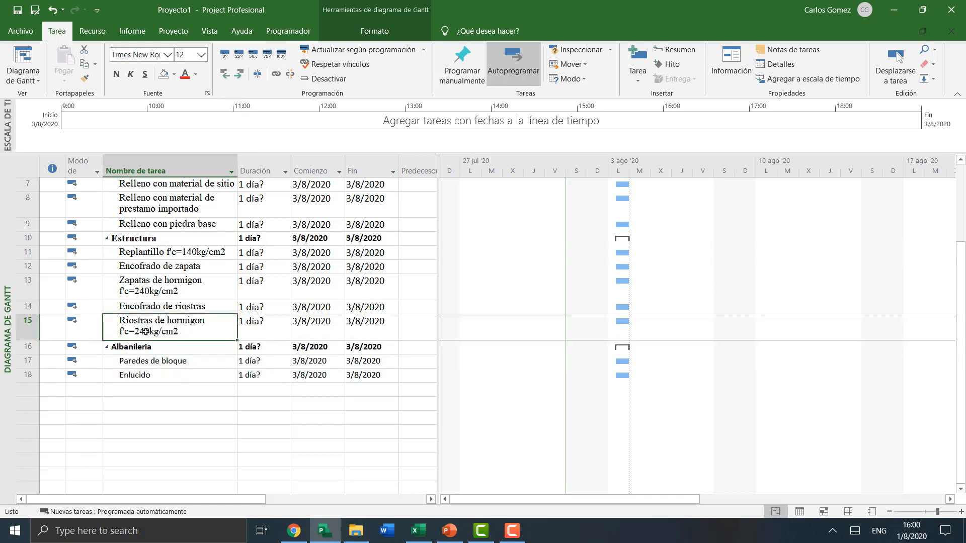
pyautogui.click(85, 78)
pyautogui.moveTo(148, 361); pyautogui.dragTo(146, 375)
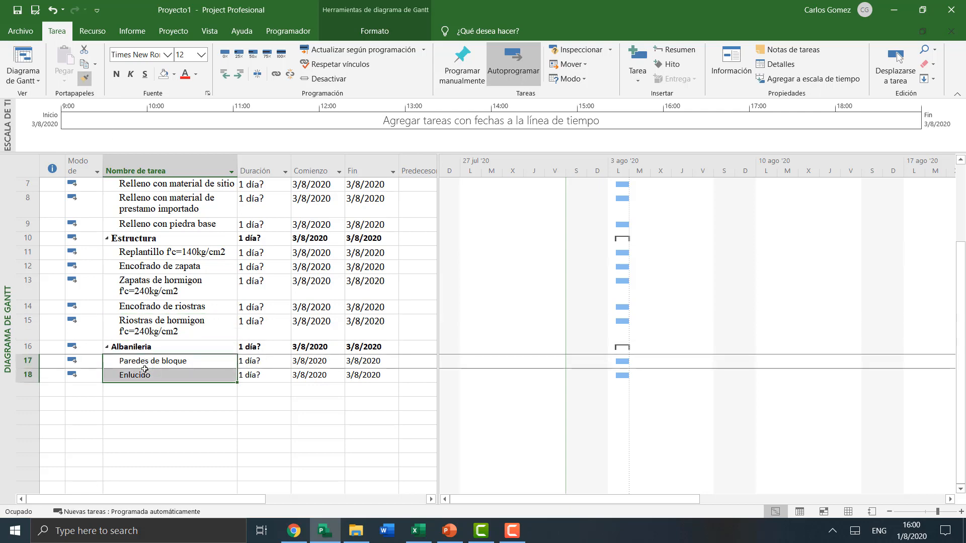
# - Copy the formatting of the "Estructura" name cell onto the "Albanileria" name cell
pyautogui.click(148, 243)
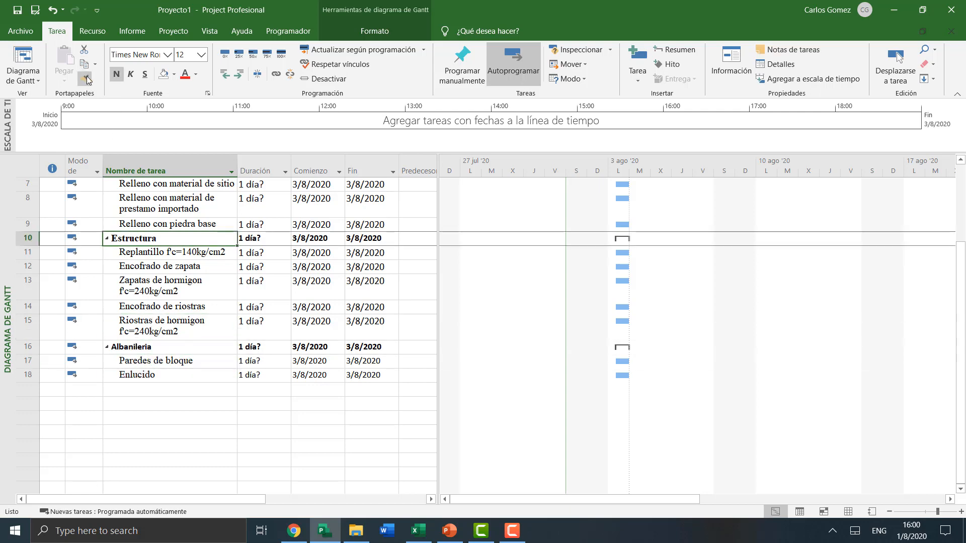
pyautogui.click(85, 78)
pyautogui.click(147, 350)
# - Review the task list from the beginning and compare it with the WBS slide in PowerPoint, returning to Microsoft Project
pyautogui.click(169, 308)
pyautogui.click(188, 283)
pyautogui.scroll(2, 195, 289)
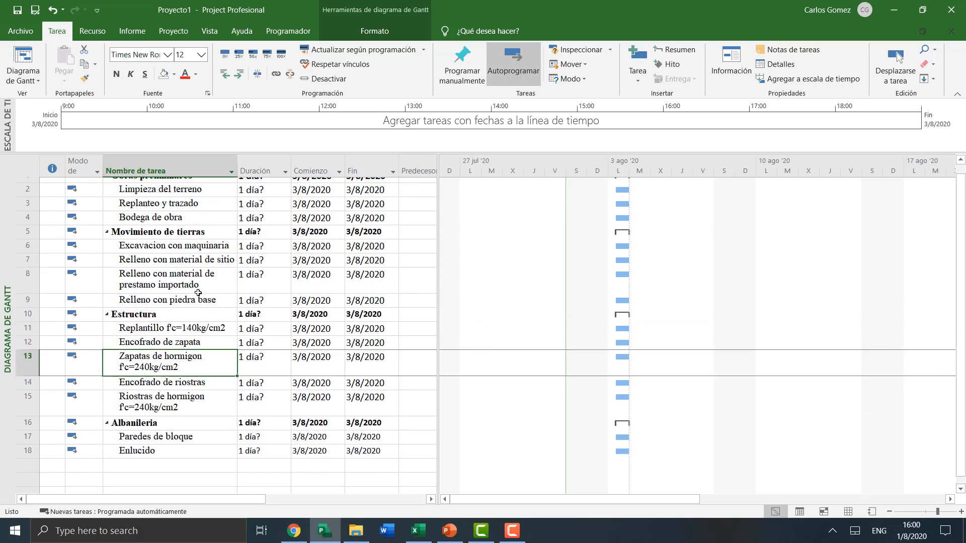
pyautogui.click(189, 282)
pyautogui.click(187, 200)
pyautogui.click(182, 270)
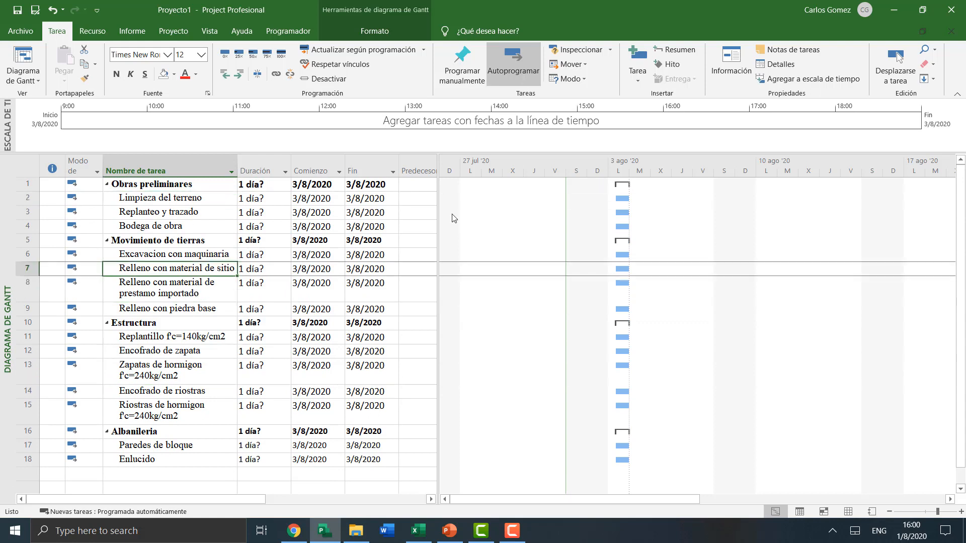
pyautogui.scroll(-2, 191, 355)
pyautogui.scroll(2, 191, 355)
pyautogui.click(141, 308)
pyautogui.click(151, 272)
pyautogui.click(449, 531)
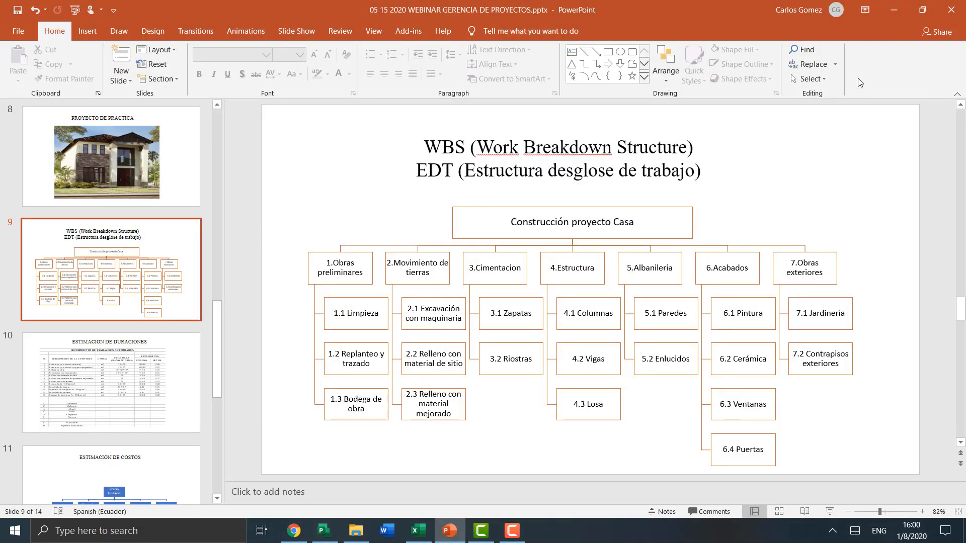
pyautogui.click(898, 10)
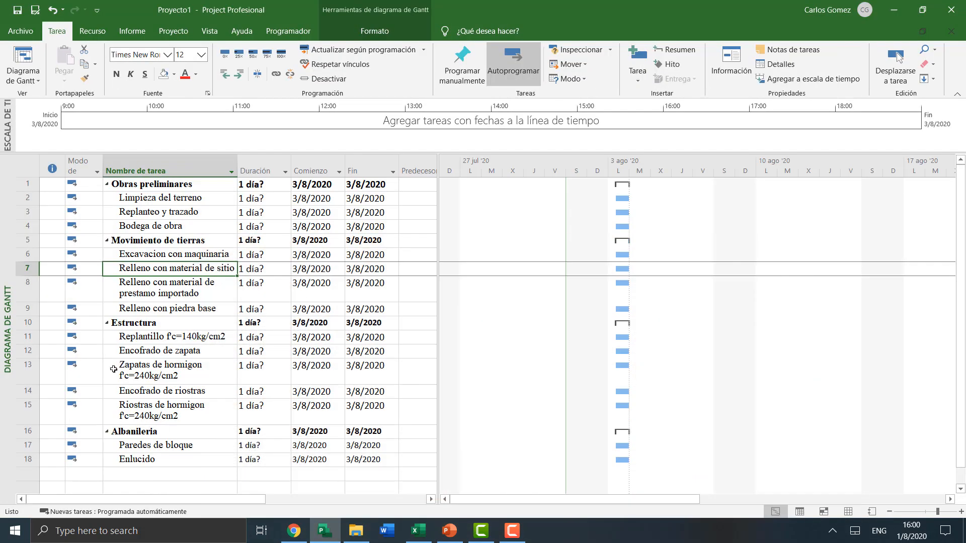
# - Duplicate "Albanileria" with its two subtasks below the last task and outdent the copied summary task to the top level
pyautogui.scroll(-2, 147, 392)
pyautogui.scroll(-2, 147, 392)
pyautogui.scroll(2, 157, 361)
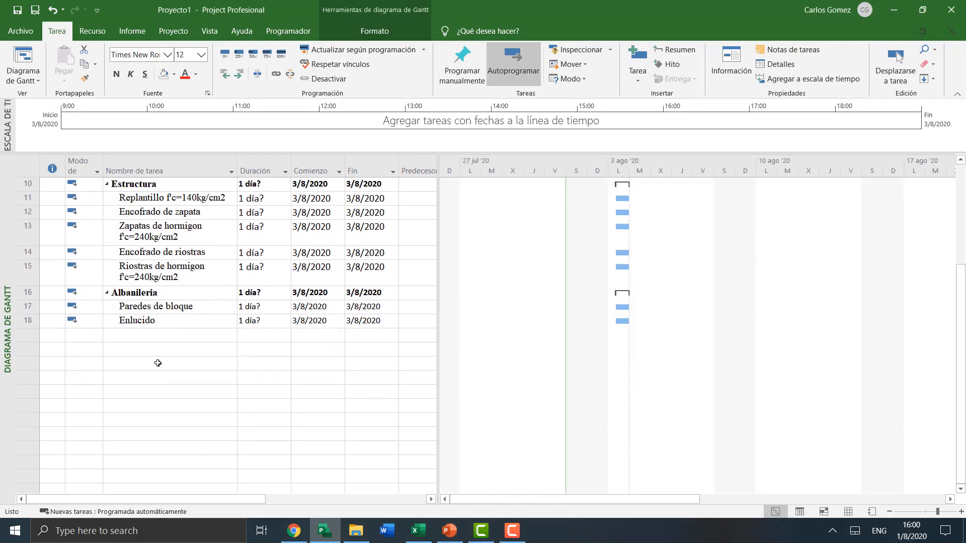
pyautogui.moveTo(185, 353); pyautogui.dragTo(198, 376)
pyautogui.hotkey('ctrl', 'c')
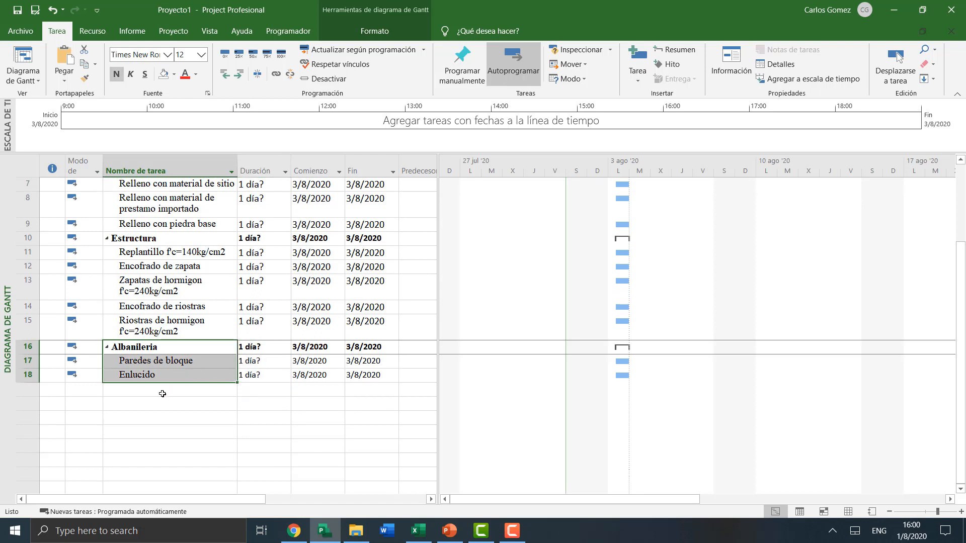
pyautogui.click(160, 389)
pyautogui.hotkey('ctrl', 'v')
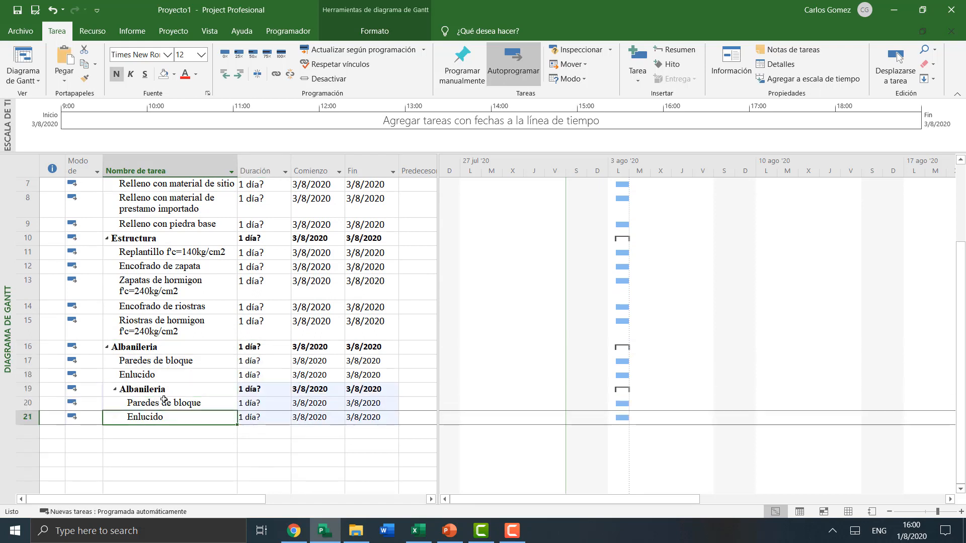
pyautogui.click(225, 74)
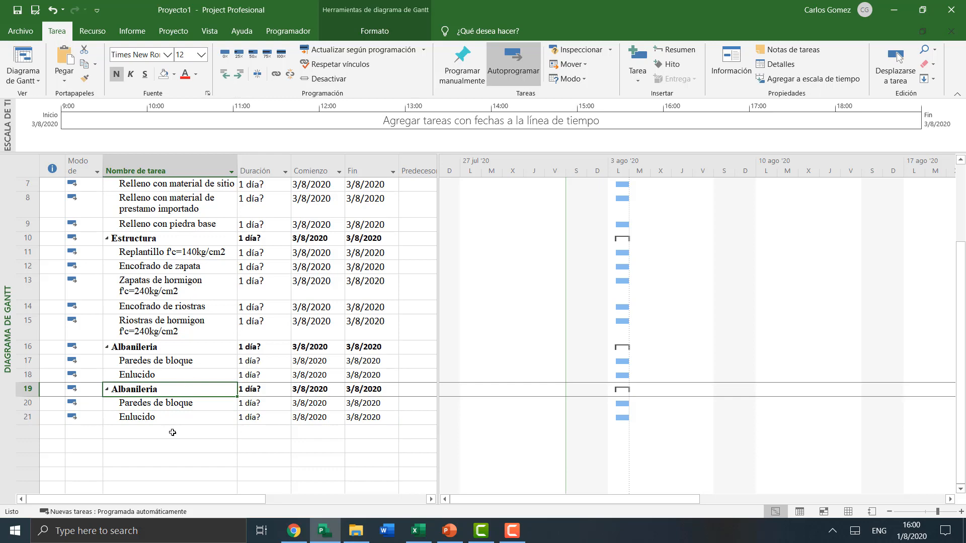
# - Rename the copied summary task as "Acabados" and, after checking the WBS slide in PowerPoint, its subtasks as "Pintura" and "Ceramica"
pyautogui.write('Acabados')
pyautogui.press('Return')
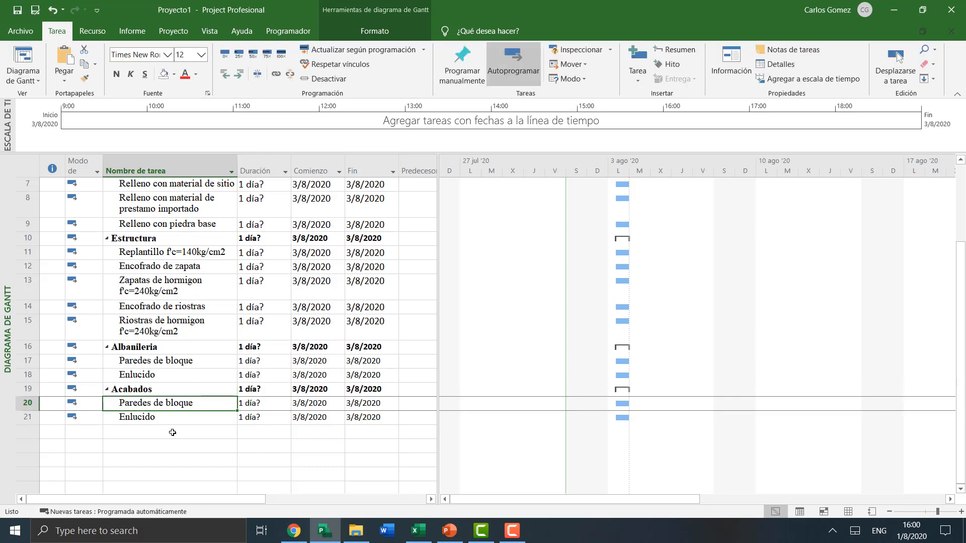
pyautogui.click(458, 532)
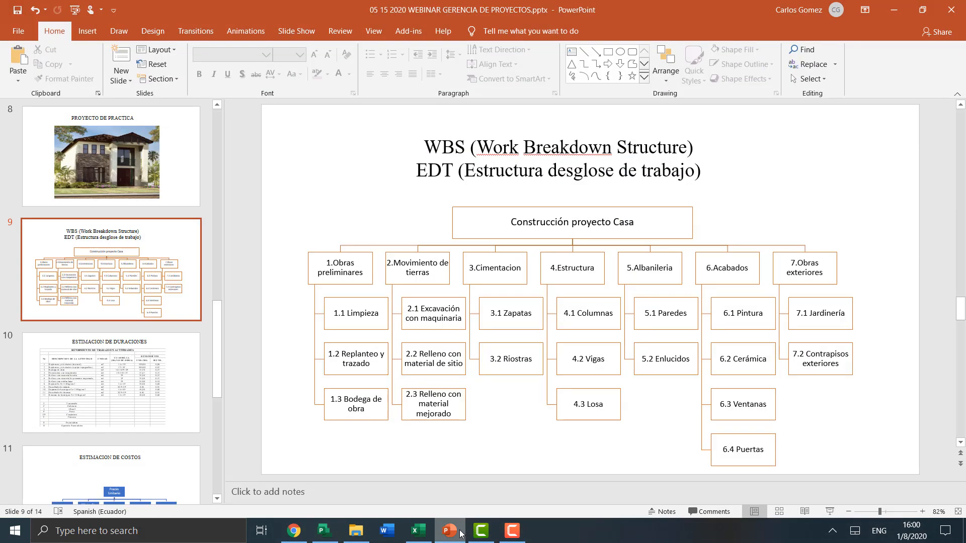
pyautogui.click(459, 531)
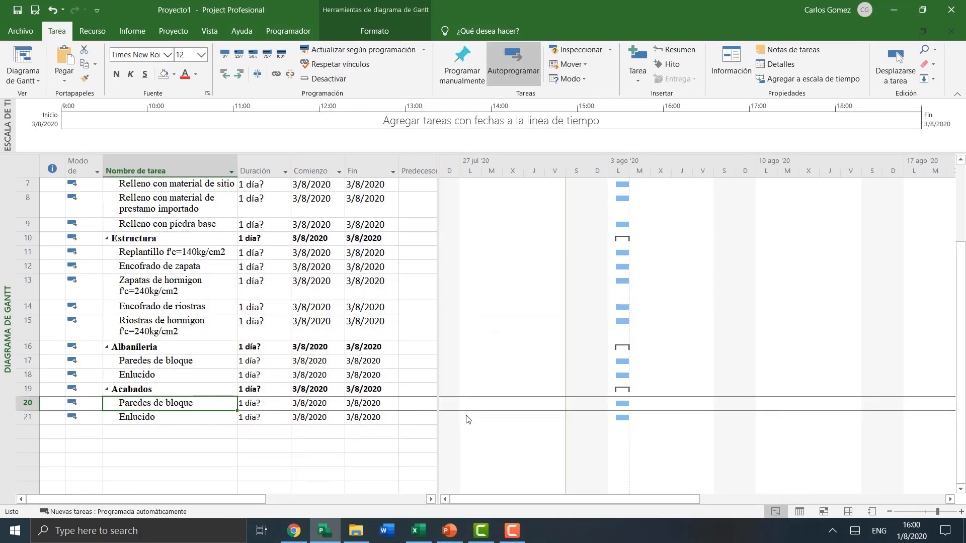
pyautogui.write('Pintura')
pyautogui.press('Return')
pyautogui.write('Cemra')
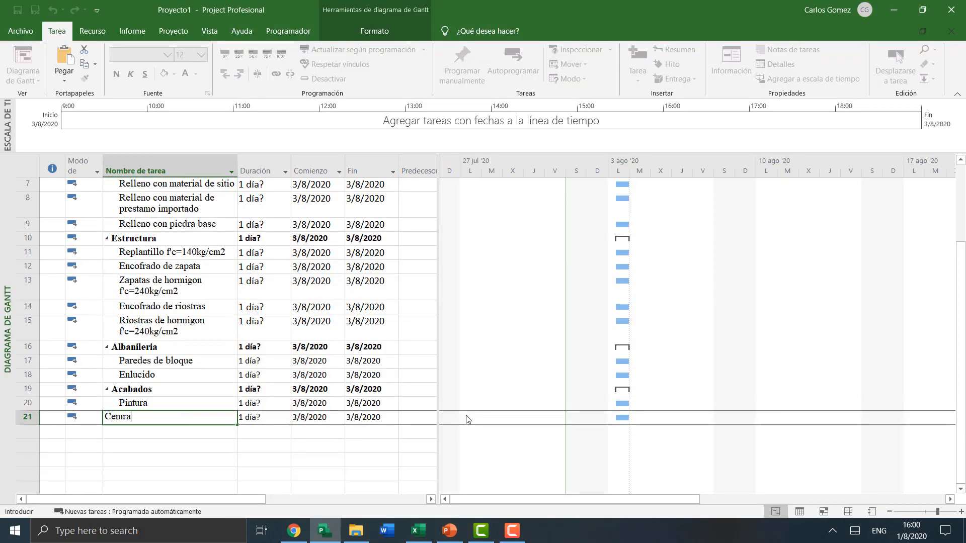
pyautogui.write('ica')
pyautogui.press('Return')
# - Add tasks named "Ventanas" and "Puertas" below "Ceramica"
pyautogui.write('Ven')
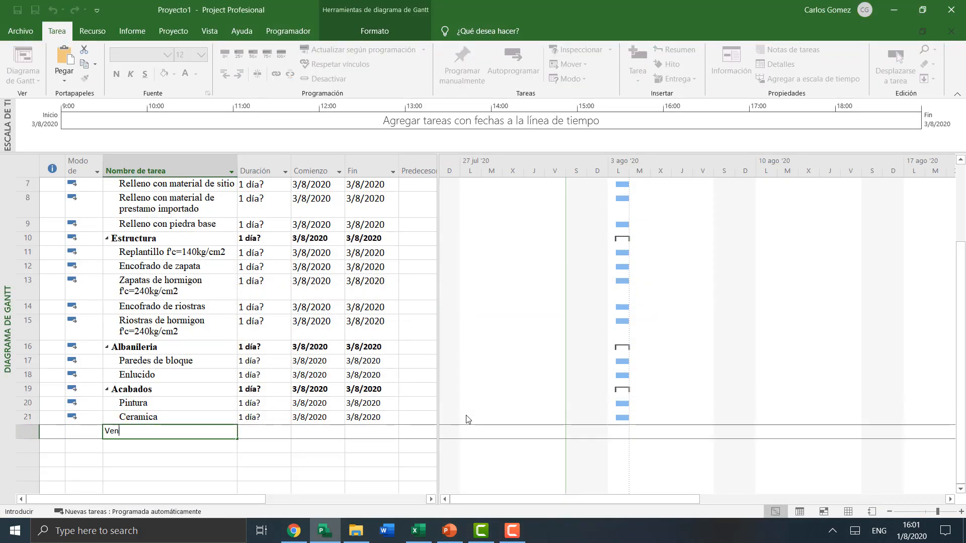
pyautogui.write('tanas')
pyautogui.press('Return')
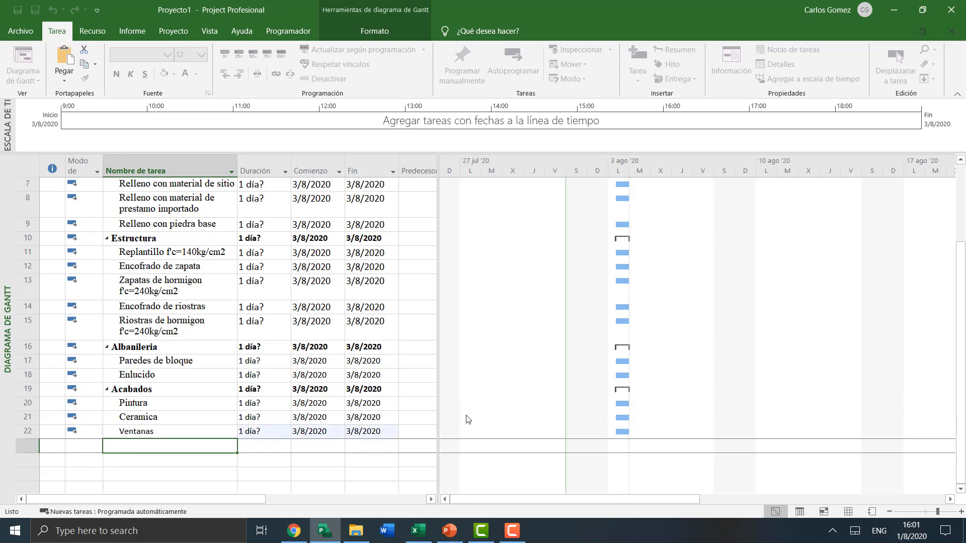
pyautogui.write('Puertas')
pyautogui.press('Return')
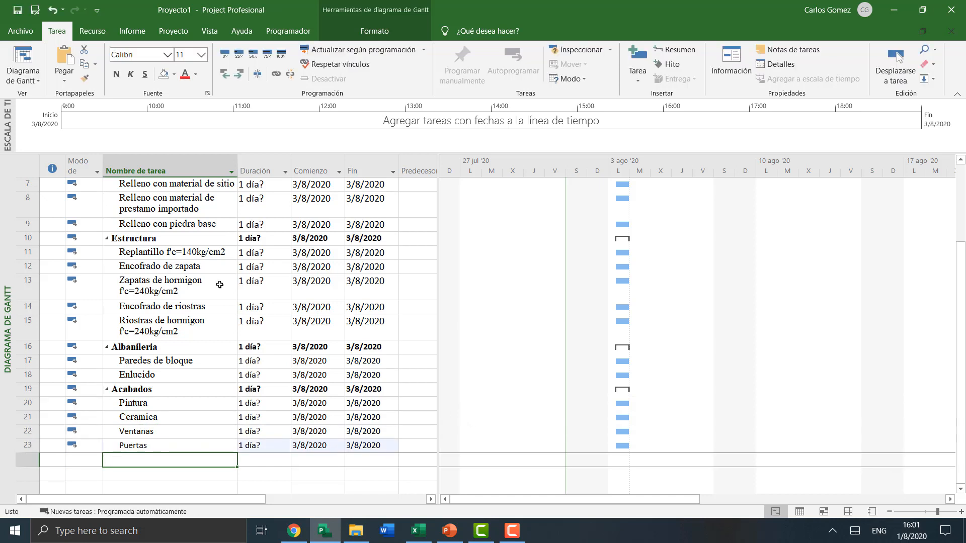
# - Copy the formatting of the "Ceramica" name cell onto "Ventanas" and "Puertas", and look over the task list
pyautogui.click(138, 418)
pyautogui.click(85, 79)
pyautogui.moveTo(154, 434); pyautogui.dragTo(155, 445)
pyautogui.click(169, 389)
pyautogui.scroll(2, 232, 390)
pyautogui.click(176, 374)
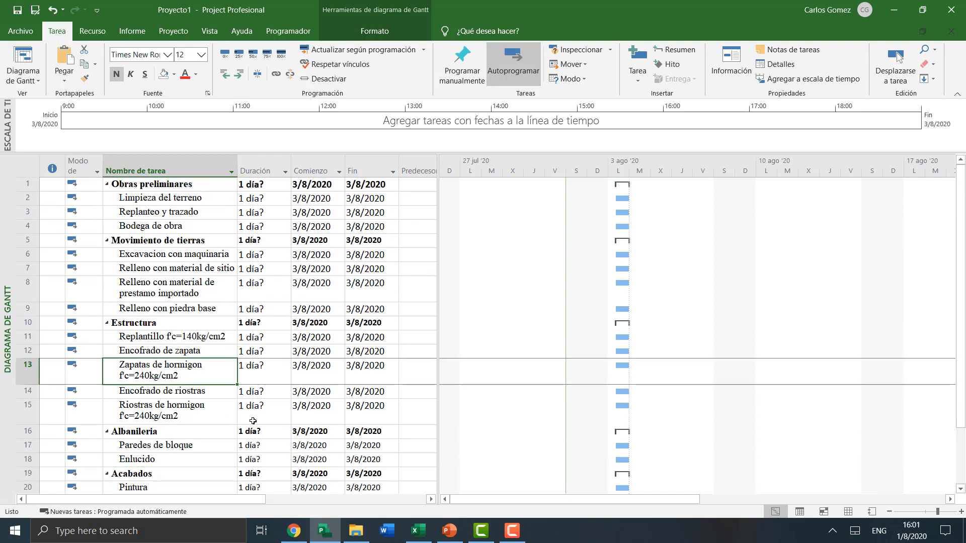
pyautogui.scroll(-3, 253, 420)
# - Briefly check the WBS slide in PowerPoint and add a task named "Obras exteriores" below "Puertas" in Microsoft Project
pyautogui.click(156, 404)
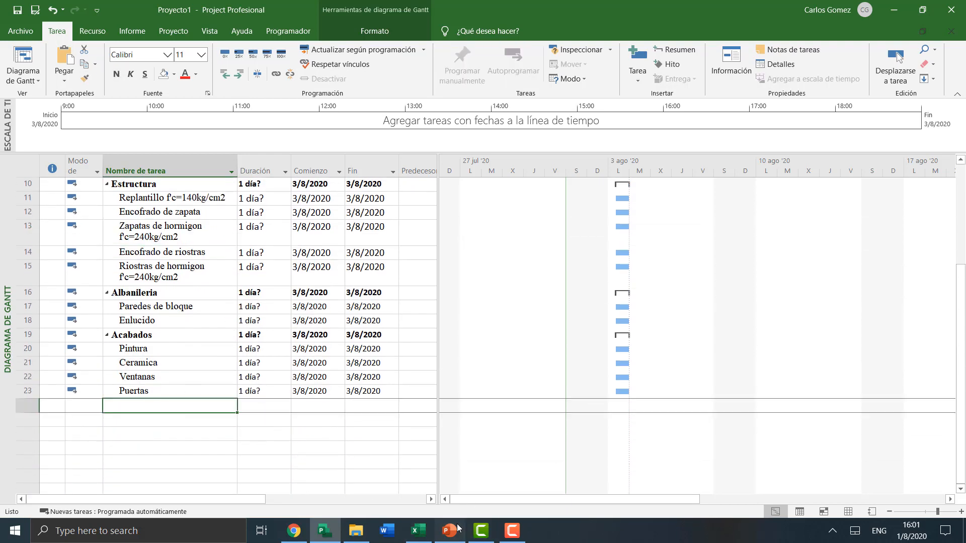
pyautogui.click(449, 530)
pyautogui.click(456, 530)
pyautogui.scroll(-2, 166, 384)
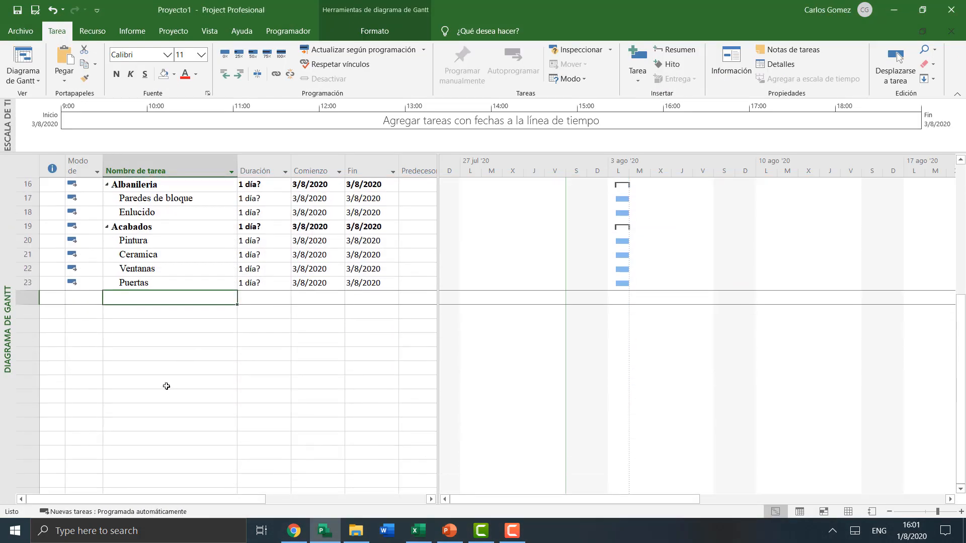
pyautogui.scroll(1, 210, 412)
pyautogui.write('Obras exteriores')
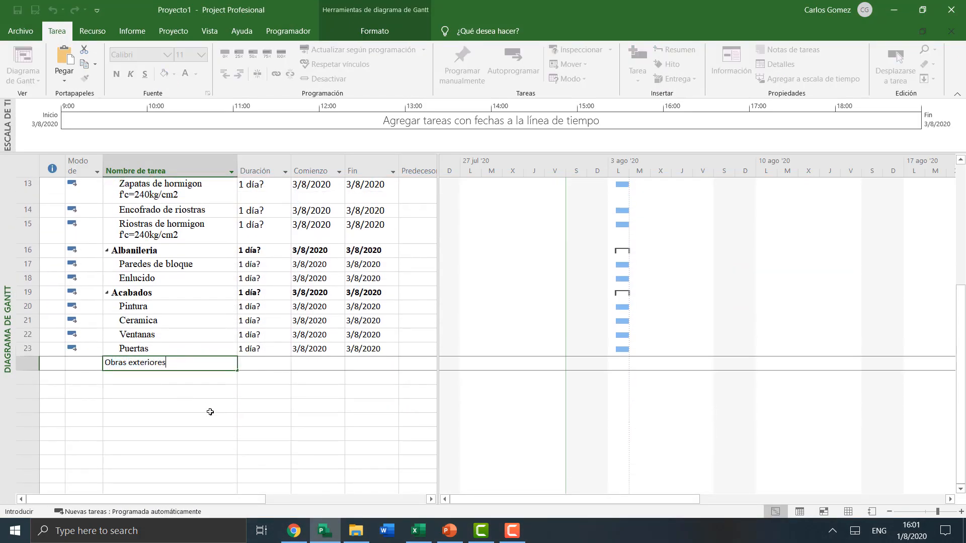
pyautogui.press('Return')
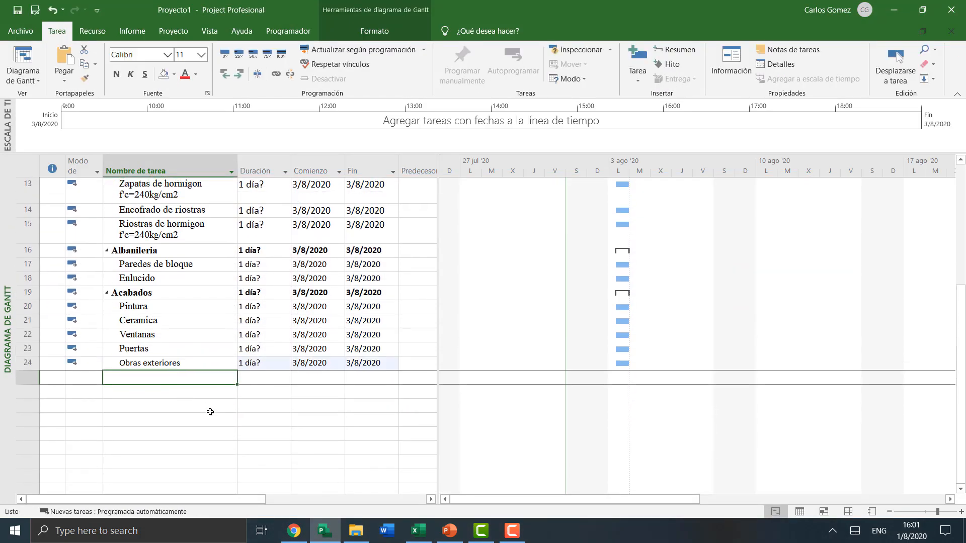
# - Consult the WBS slide in PowerPoint and add tasks named "Jardineria" and "Contrapisos exteriores" below "Obras exteriores" in Microsoft Project
pyautogui.click(448, 531)
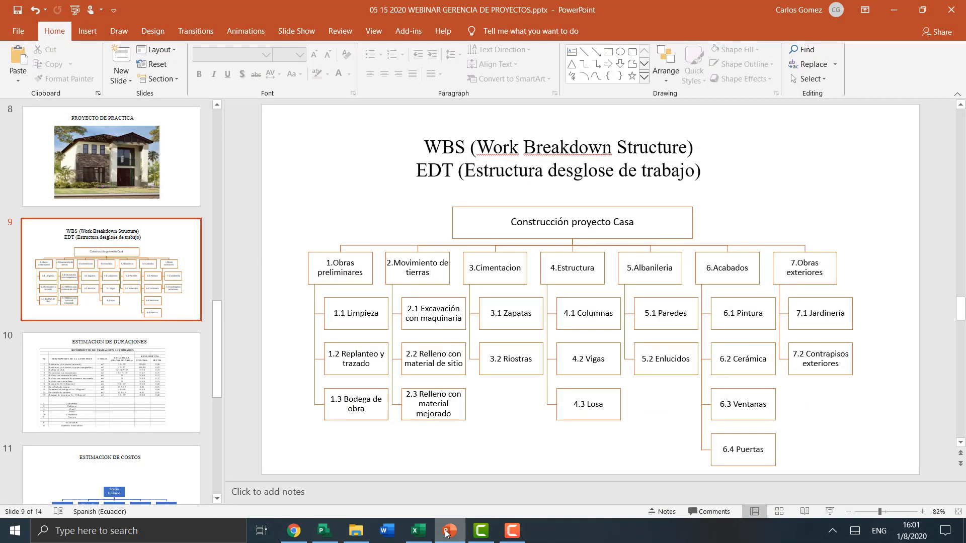
pyautogui.click(445, 531)
pyautogui.write('Jar')
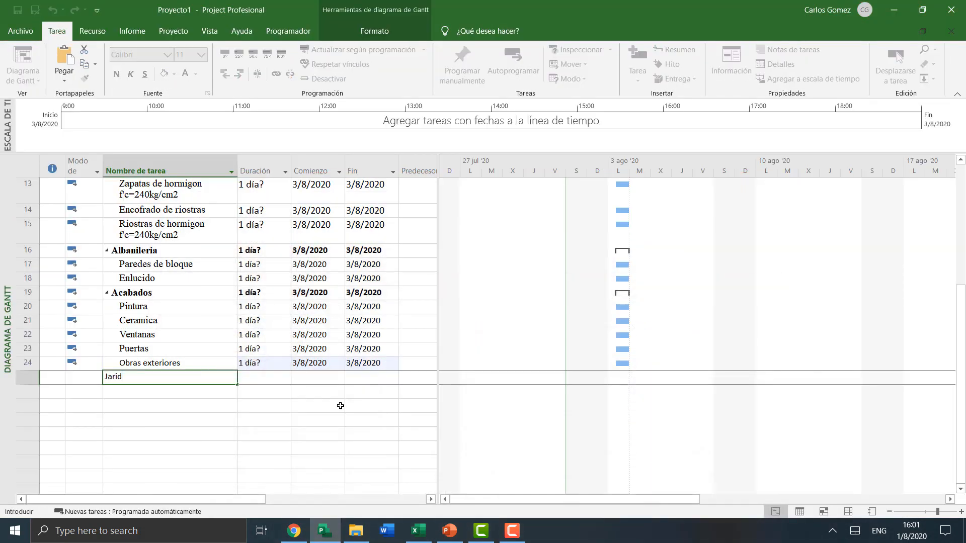
pyautogui.write('dineria')
pyautogui.press('Return')
pyautogui.write('Contr')
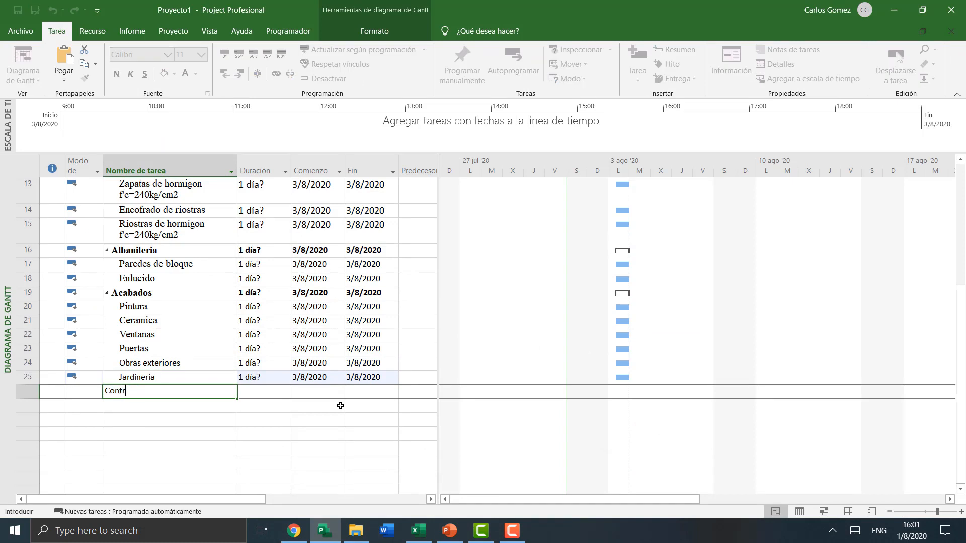
pyautogui.write('apisos exteriores')
pyautogui.press('Return')
# - Indent "Jardineria" and "Contrapisos exteriores" as subtasks of "Obras exteriores" and outdent "Obras exteriores" to the top level
pyautogui.moveTo(131, 377); pyautogui.dragTo(134, 390)
pyautogui.click(239, 74)
pyautogui.click(159, 416)
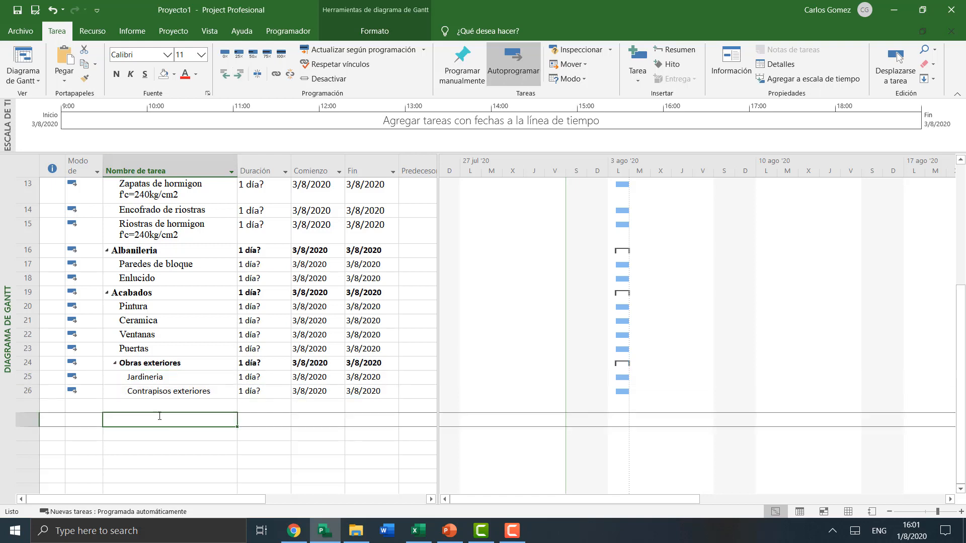
pyautogui.click(153, 363)
pyautogui.click(225, 74)
# - Copy the formatting of the "Acabados" name cell onto the "Obras exteriores" name cell
pyautogui.click(173, 308)
pyautogui.click(168, 295)
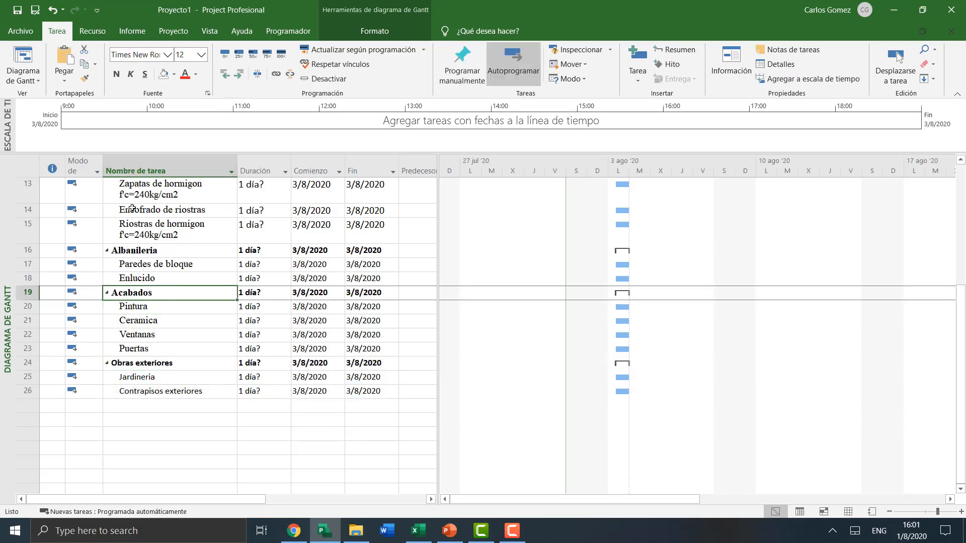
pyautogui.click(84, 78)
pyautogui.click(136, 363)
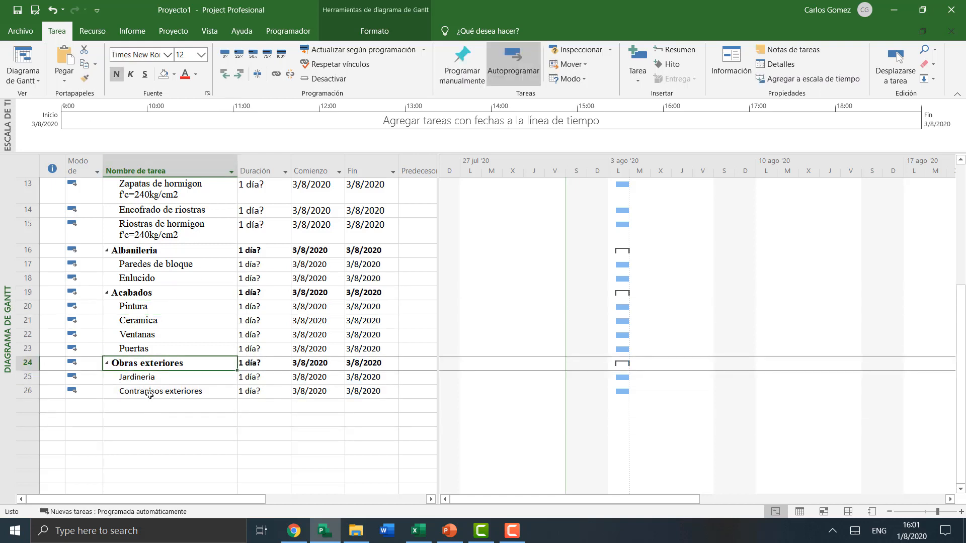
# - Copy the formatting of the "Puertas" name cell onto the "Jardineria" and "Contrapisos exteriores" name cells
pyautogui.click(144, 349)
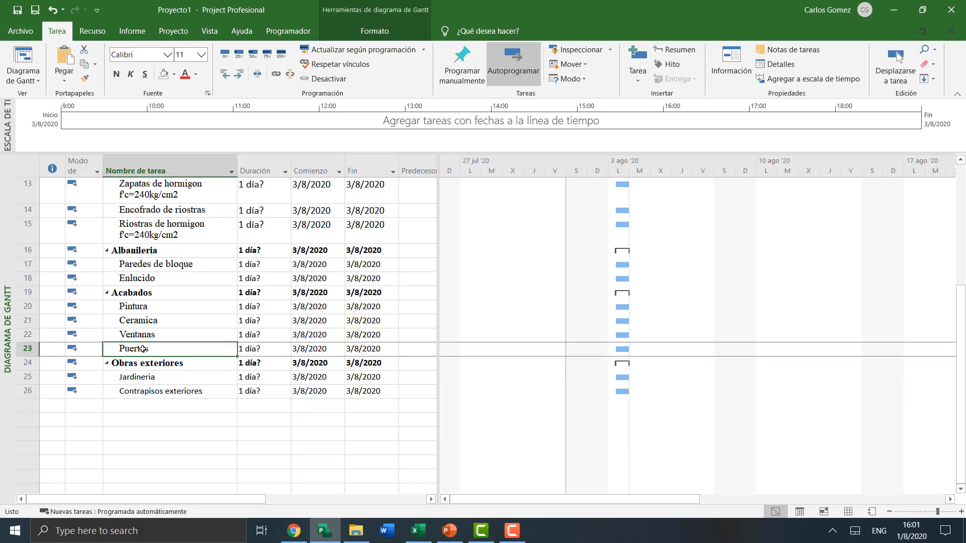
pyautogui.click(151, 377)
pyautogui.click(150, 391)
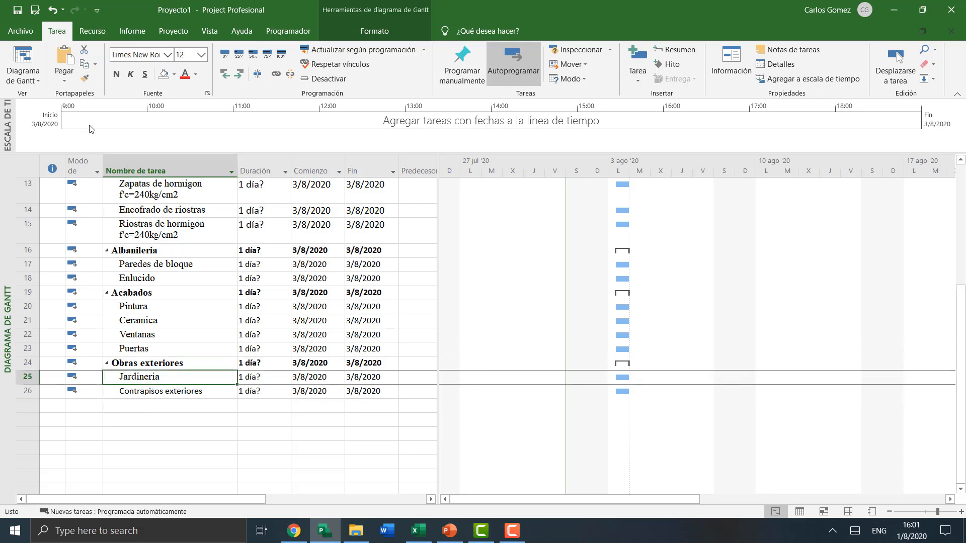
pyautogui.click(85, 78)
pyautogui.click(173, 392)
pyautogui.click(179, 462)
# - Review the names and formatting of the whole task list from "Obras preliminares" to "Contrapisos exteriores"
pyautogui.click(186, 279)
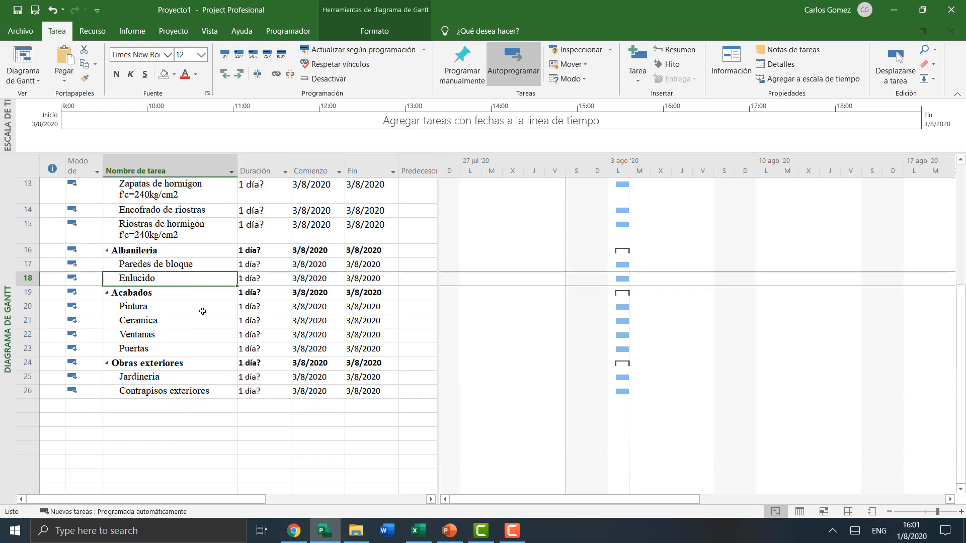
pyautogui.scroll(4, 198, 313)
pyautogui.click(156, 241)
pyautogui.click(145, 202)
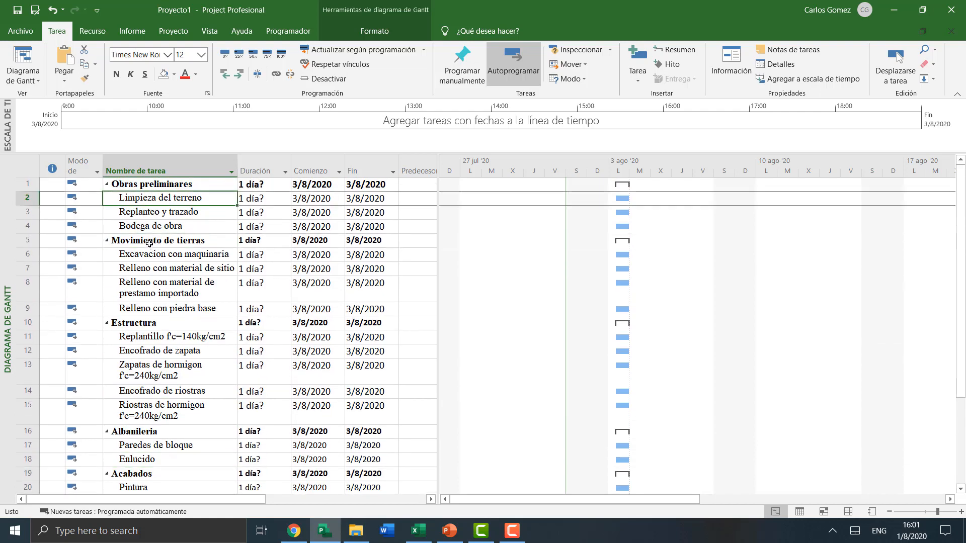
pyautogui.click(140, 214)
pyautogui.scroll(-5, 161, 312)
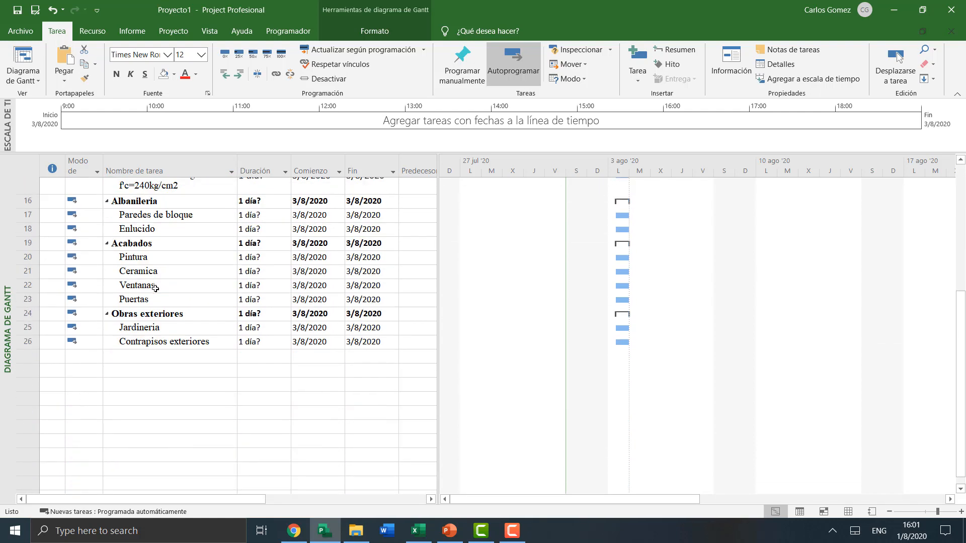
pyautogui.scroll(2, 161, 312)
pyautogui.scroll(3, 161, 313)
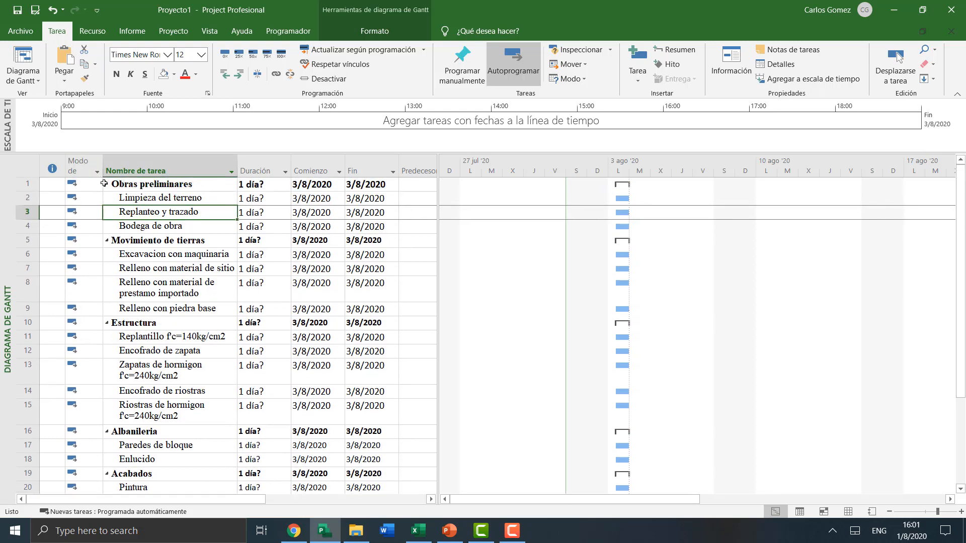
# - Collapse all six summary tasks, from "Obras preliminares" to "Obras exteriores", hiding their subtasks
pyautogui.click(107, 184)
pyautogui.click(107, 198)
pyautogui.click(107, 212)
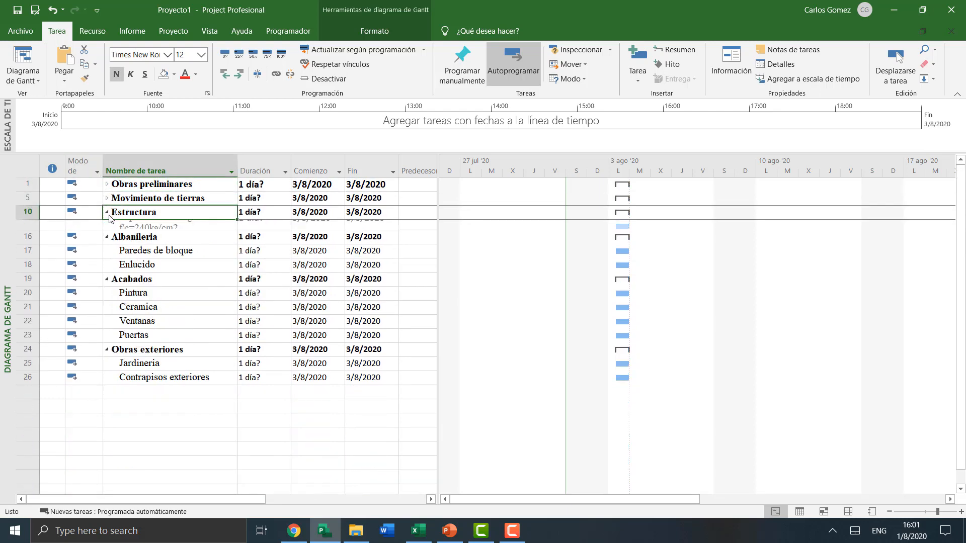
pyautogui.click(107, 226)
pyautogui.click(107, 240)
pyautogui.click(107, 254)
pyautogui.click(162, 325)
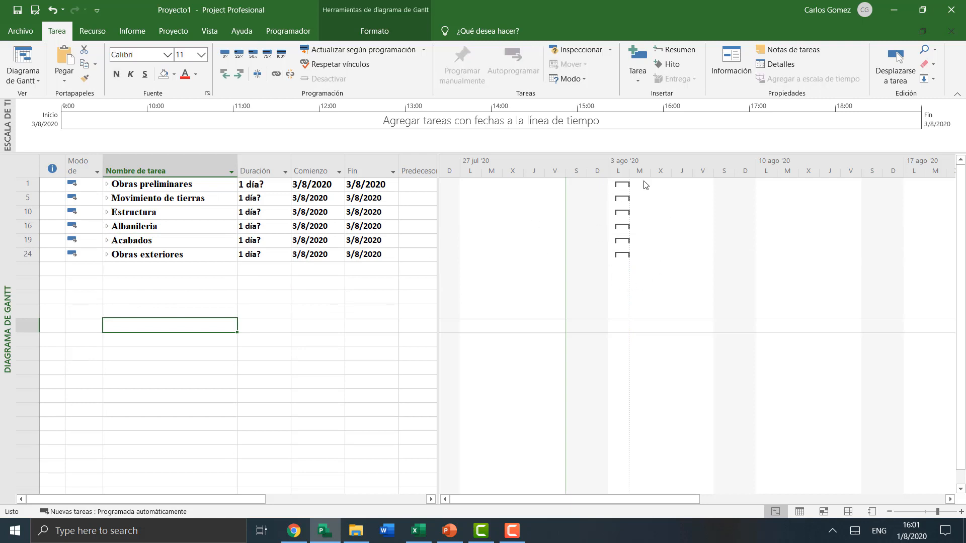
# - Expand every summary task from "Obras preliminares" to "Obras exteriores" to show its subtasks
pyautogui.click(107, 184)
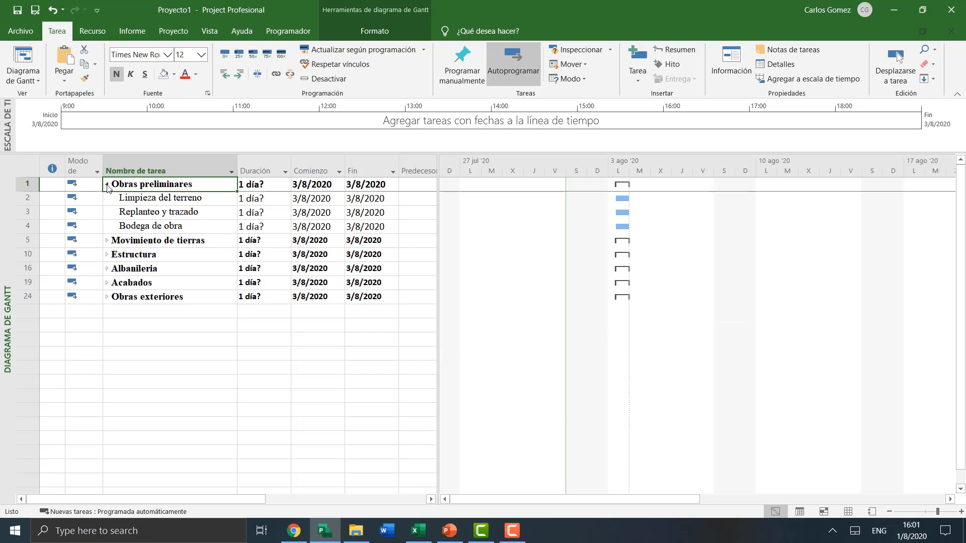
pyautogui.click(107, 185)
pyautogui.click(107, 184)
pyautogui.click(107, 240)
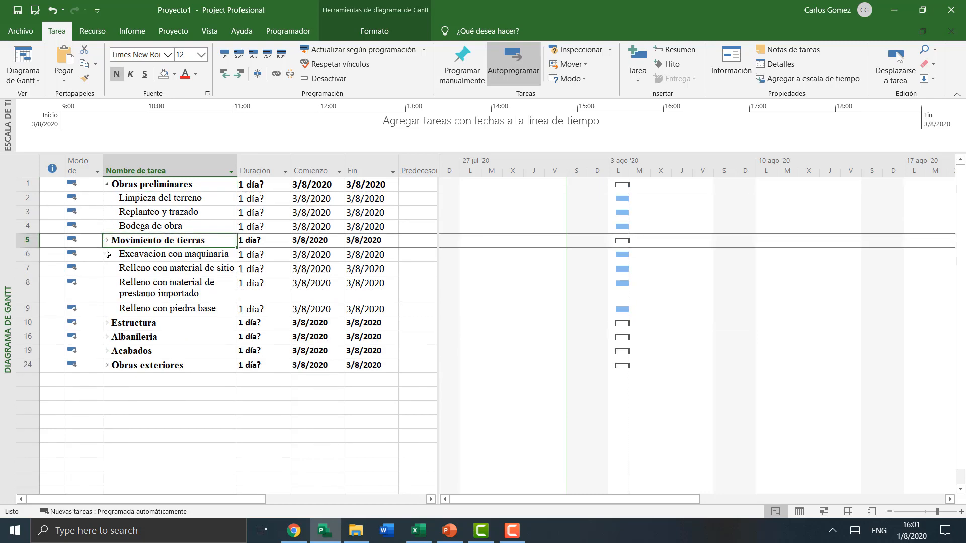
pyautogui.click(110, 325)
pyautogui.scroll(-1, 114, 355)
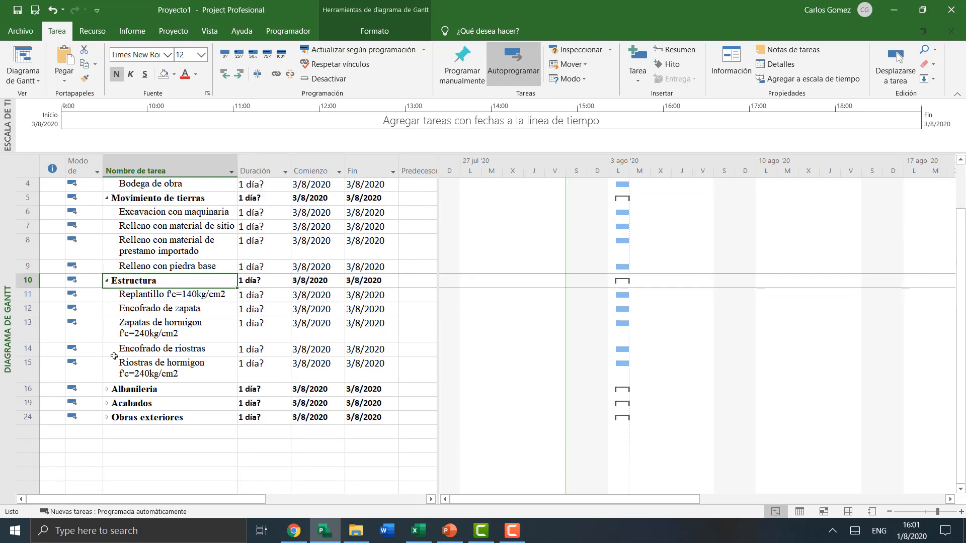
pyautogui.click(107, 390)
pyautogui.scroll(-3, 108, 363)
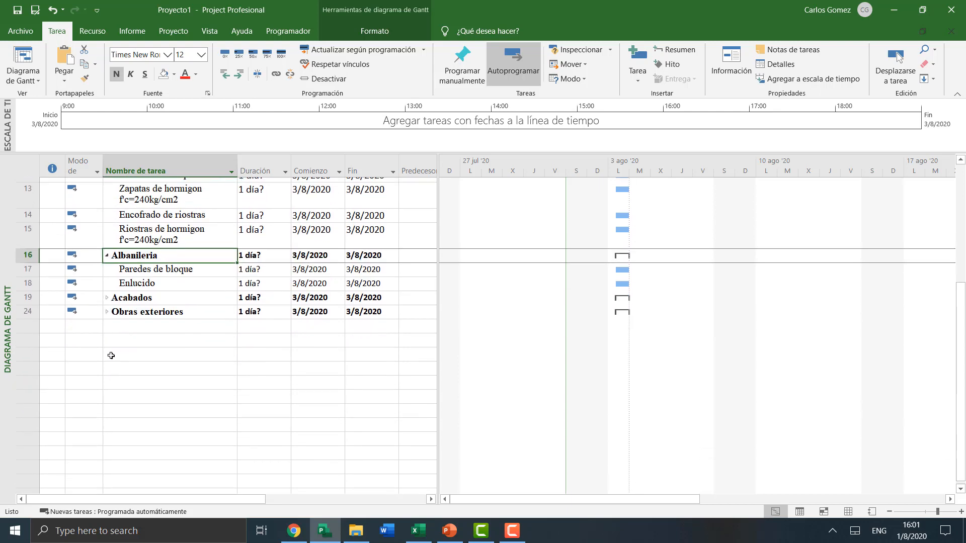
pyautogui.click(107, 293)
pyautogui.click(107, 366)
pyautogui.click(191, 321)
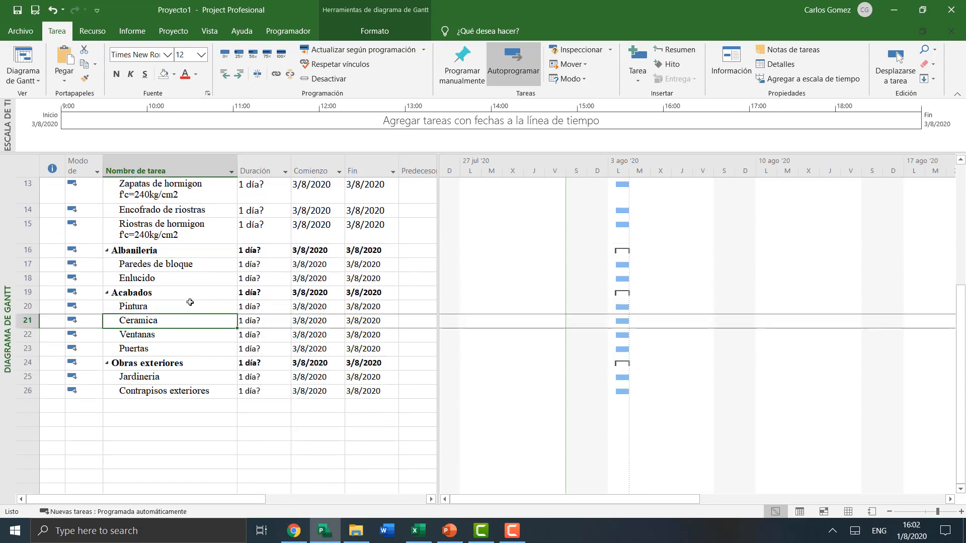
pyautogui.scroll(8, 196, 261)
pyautogui.click(197, 205)
pyautogui.click(181, 268)
pyautogui.click(181, 225)
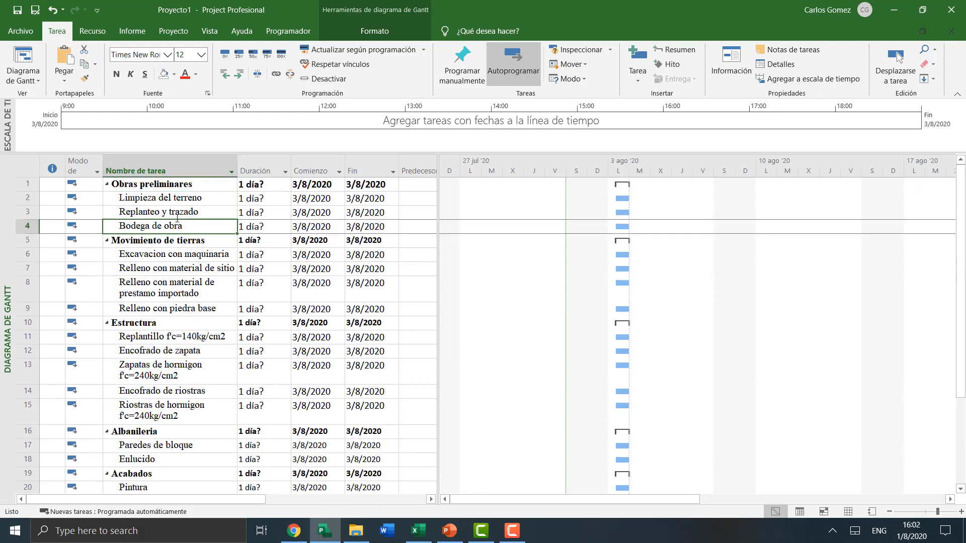
pyautogui.click(181, 201)
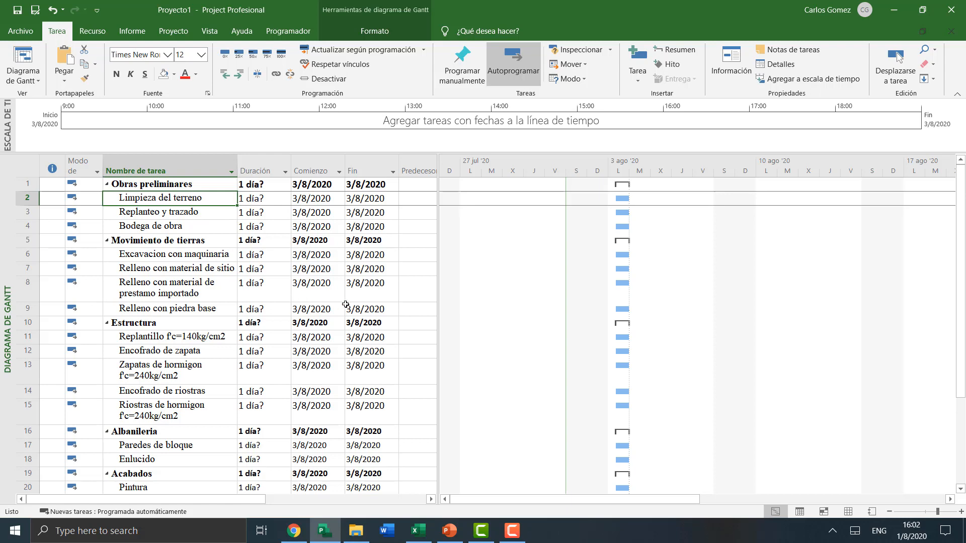
# - Switch to PowerPoint and examine the work performance table on the "Estimacion de duraciones" slide in full screen, checking the neighbouring slides too
pyautogui.click(449, 531)
pyautogui.click(174, 392)
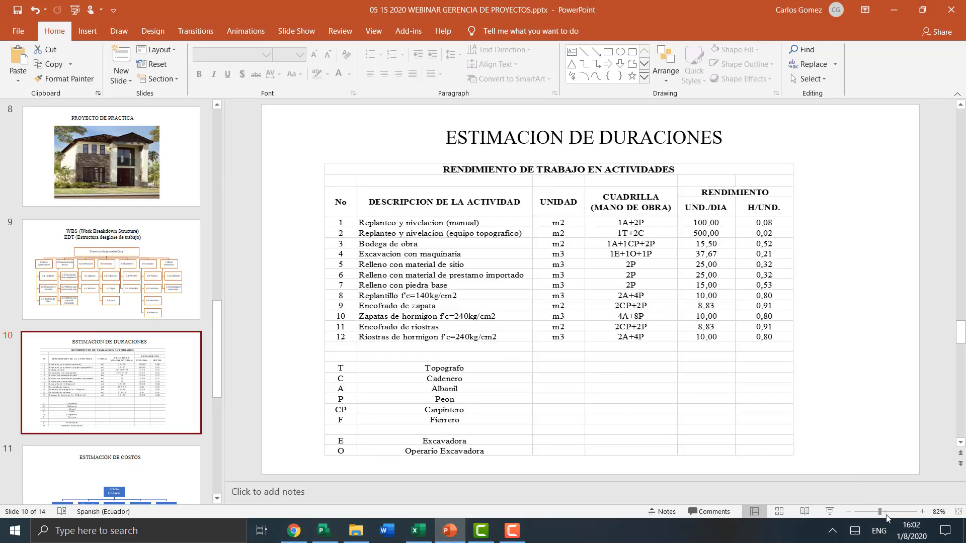
pyautogui.click(829, 511)
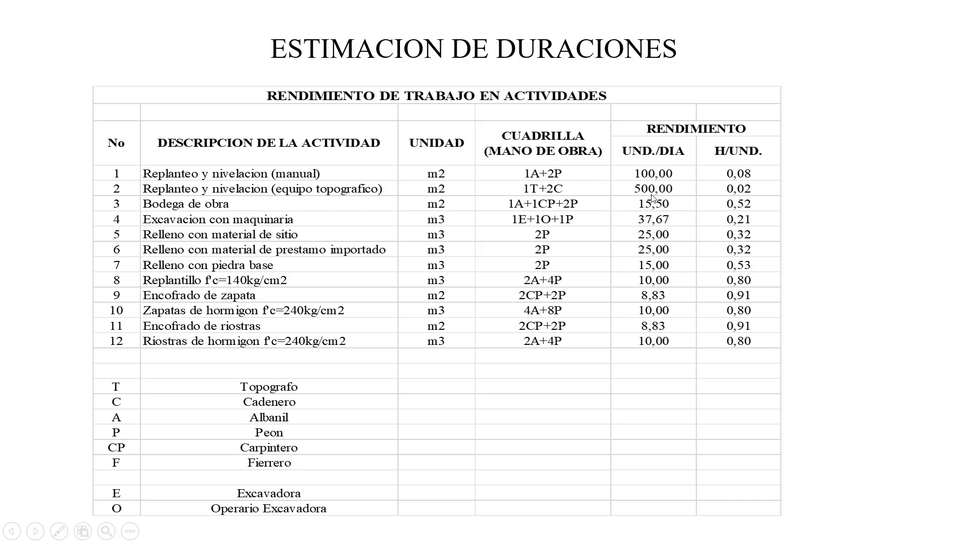
pyautogui.press('Escape')
pyautogui.scroll(2, 496, 293)
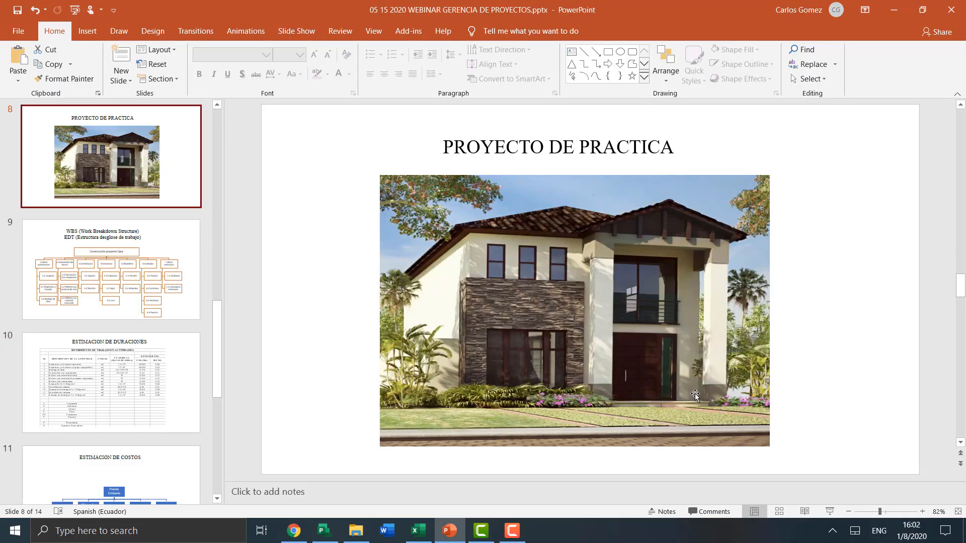
pyautogui.scroll(-2, 559, 283)
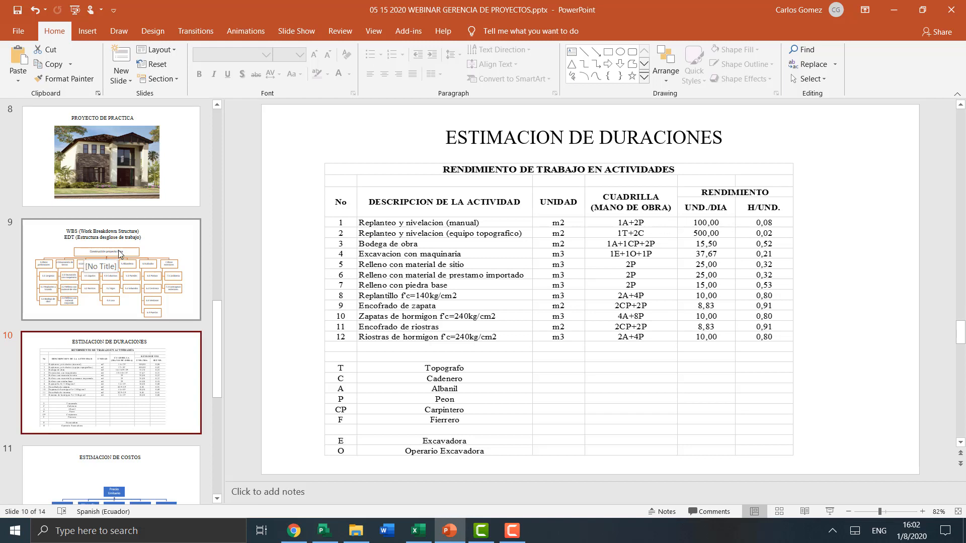
pyautogui.click(130, 274)
pyautogui.click(102, 391)
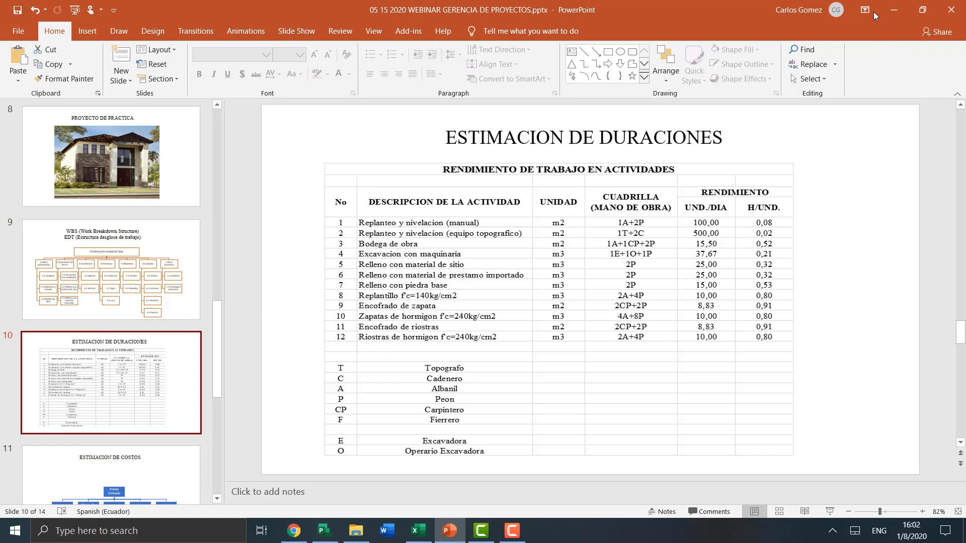
# - Return to Microsoft Project and set the duration of "Limpieza del terreno" to 2 days
pyautogui.click(894, 5)
pyautogui.click(174, 255)
pyautogui.click(181, 216)
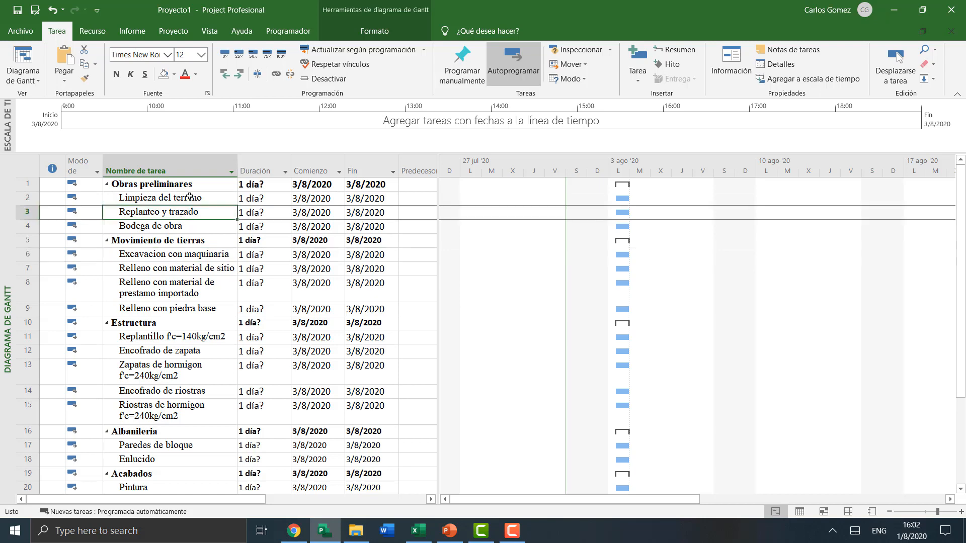
pyautogui.click(191, 197)
pyautogui.click(257, 199)
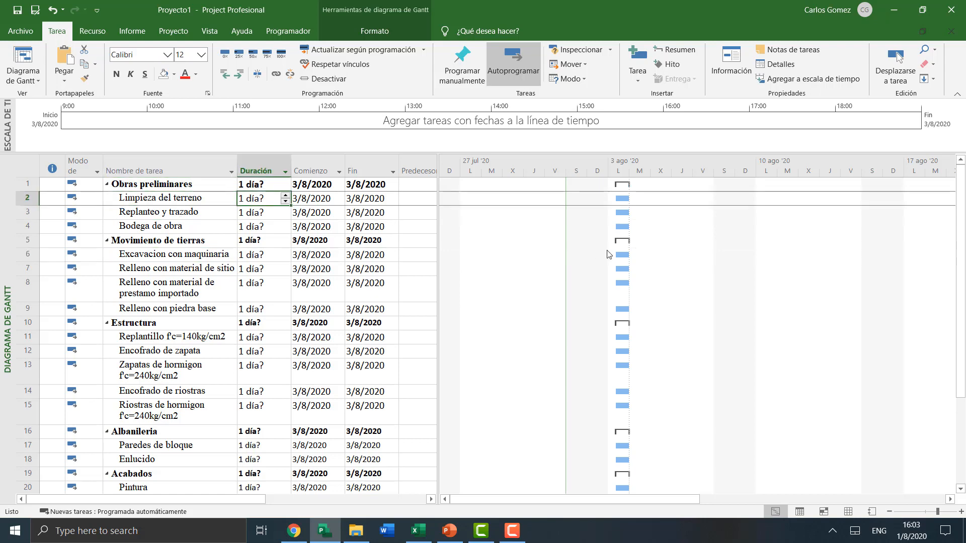
pyautogui.write('2')
pyautogui.press('Return')
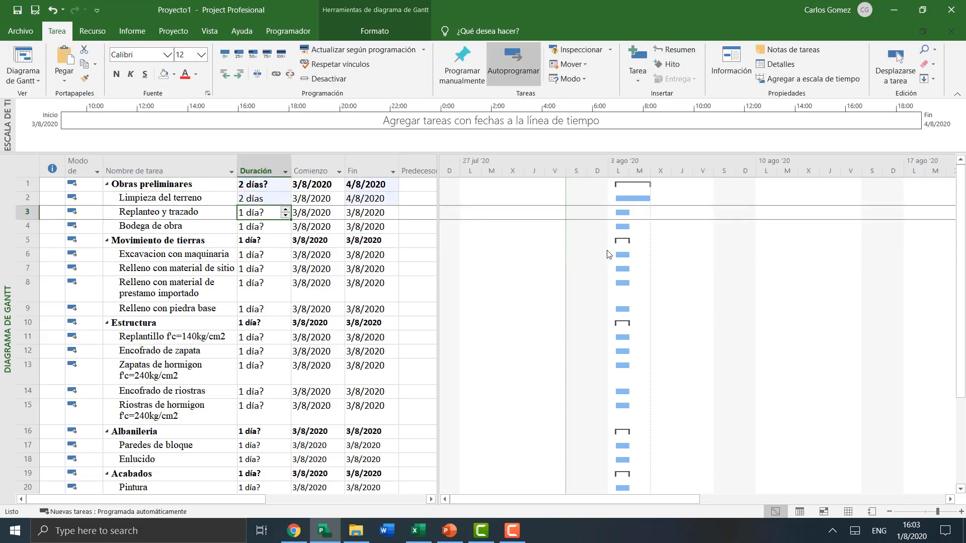
pyautogui.click(254, 198)
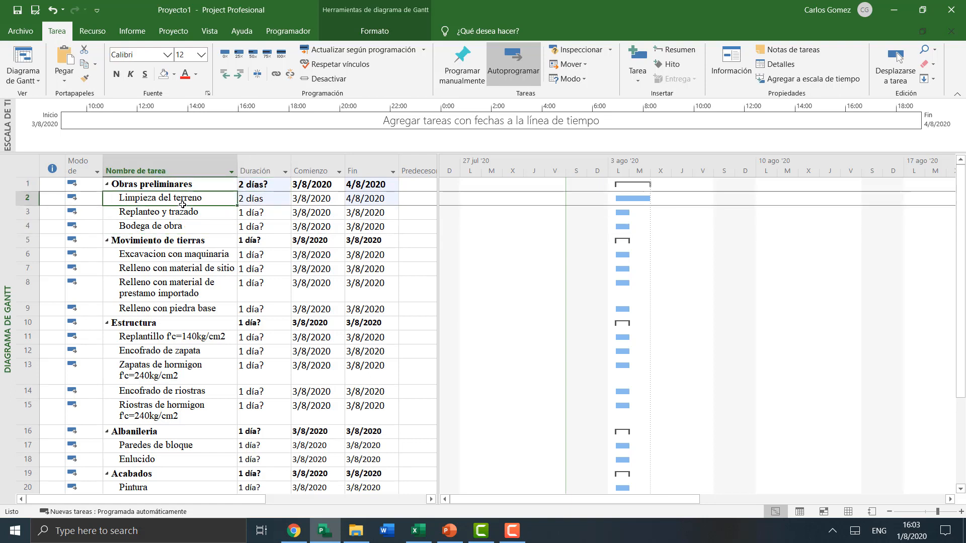
pyautogui.press('Up')
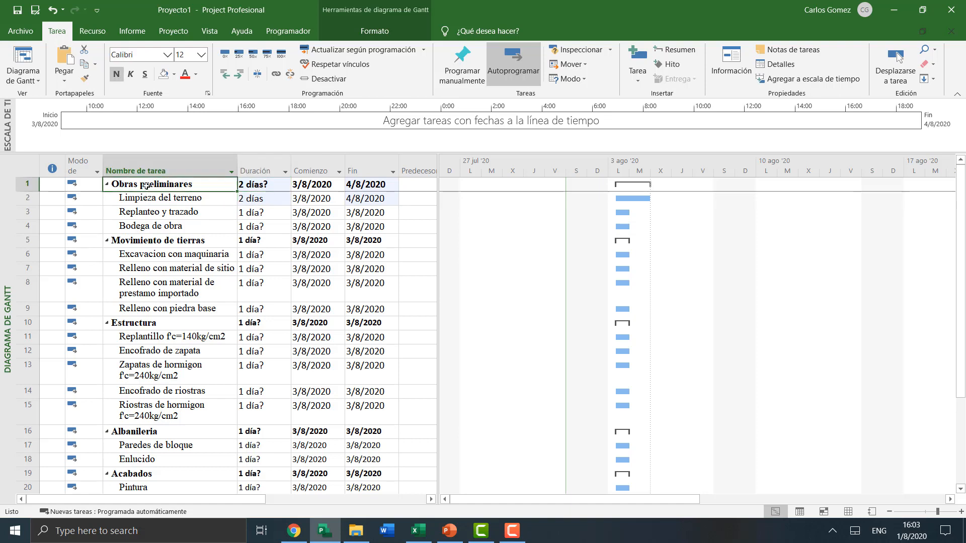
pyautogui.click(149, 226)
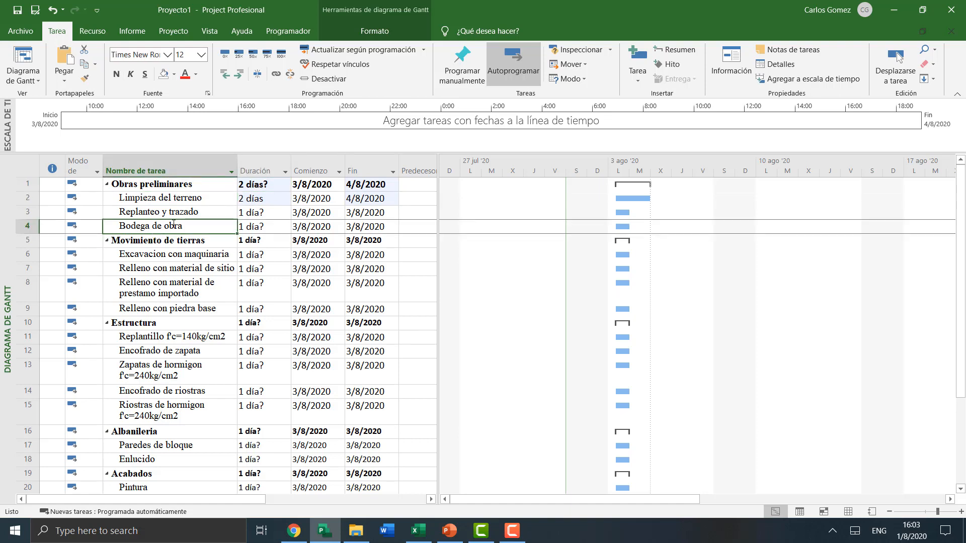
pyautogui.click(255, 185)
pyautogui.click(259, 212)
pyautogui.click(263, 198)
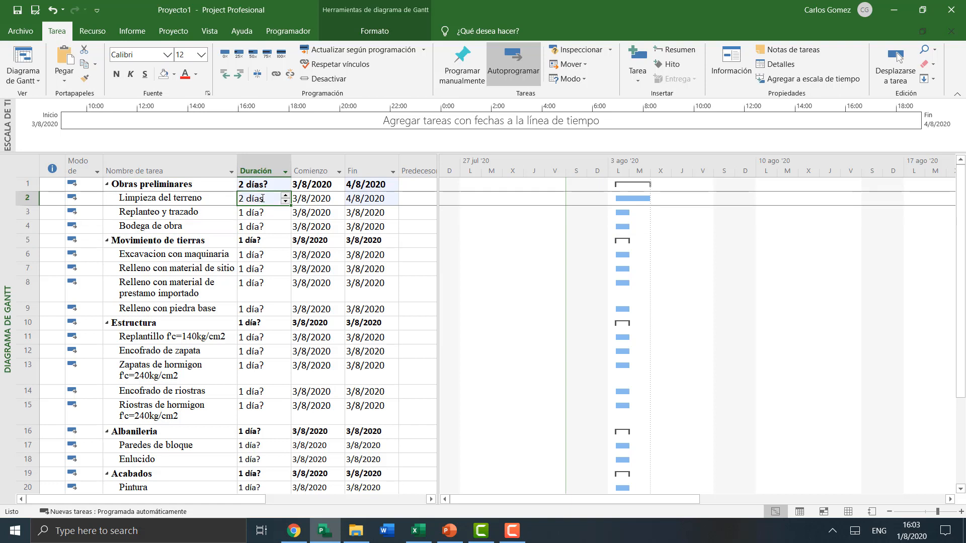
pyautogui.click(183, 203)
pyautogui.click(188, 214)
pyautogui.click(190, 227)
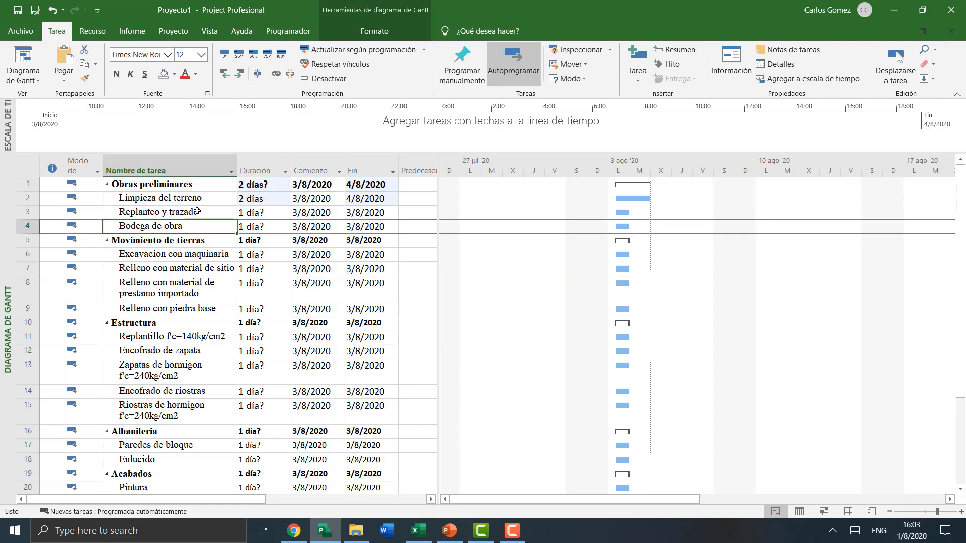
pyautogui.click(197, 212)
pyautogui.click(197, 200)
# - Fill the "Obras preliminares" row with a grey background from the task name through the finish date
pyautogui.click(156, 183)
pyautogui.moveTo(156, 183); pyautogui.dragTo(354, 184)
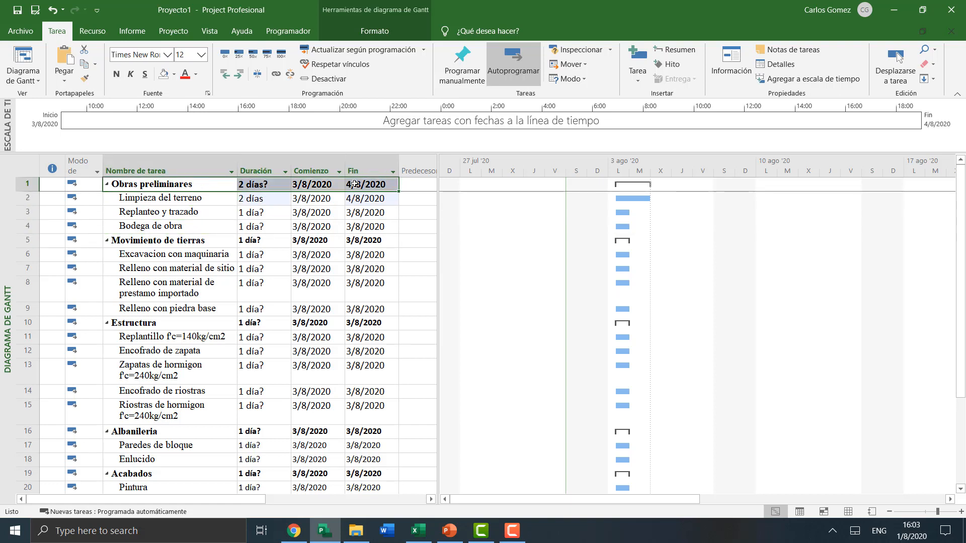
pyautogui.click(116, 74)
pyautogui.click(174, 74)
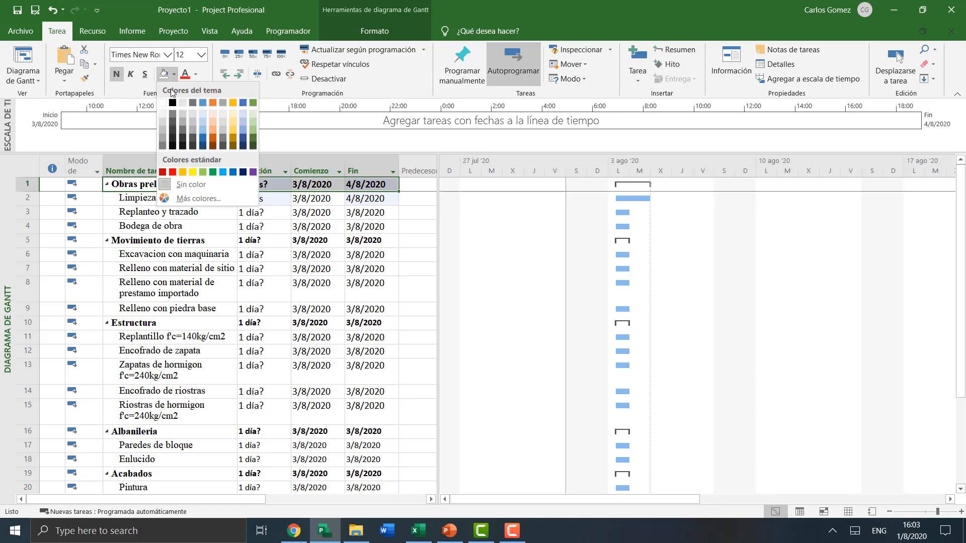
pyautogui.click(189, 121)
pyautogui.click(141, 212)
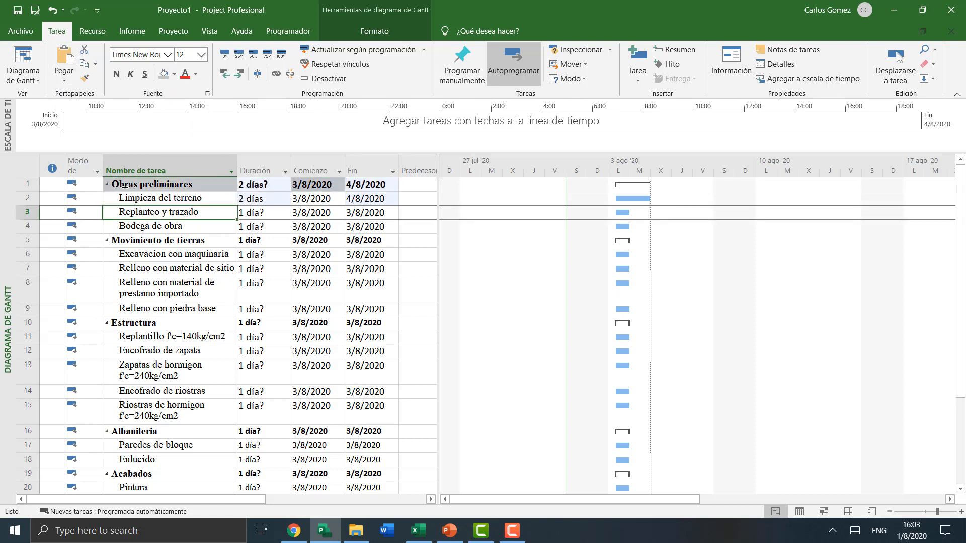
# - Collapse all the summary tasks so that only the six top-level rows are listed
pyautogui.click(105, 183)
pyautogui.click(107, 198)
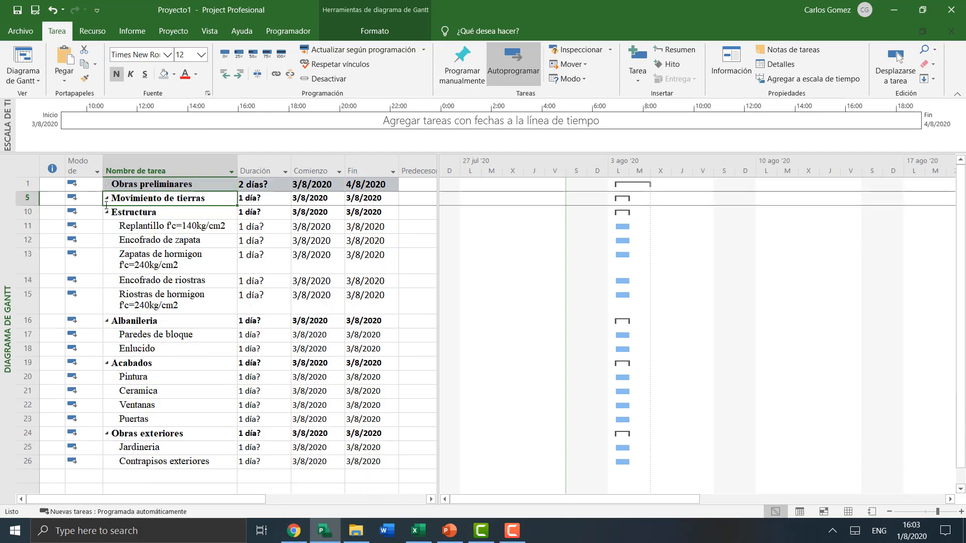
pyautogui.click(107, 212)
pyautogui.click(107, 226)
pyautogui.click(107, 239)
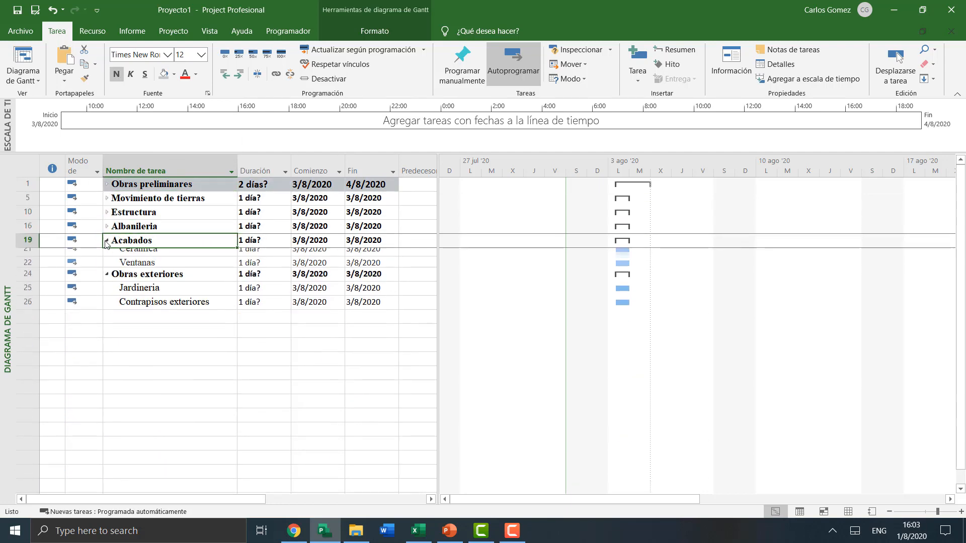
pyautogui.click(106, 255)
pyautogui.click(126, 297)
# - Apply the same grey background to the rows from "Movimiento de tierras" to "Obras exteriores", from task name through finish date
pyautogui.moveTo(151, 198); pyautogui.dragTo(363, 254)
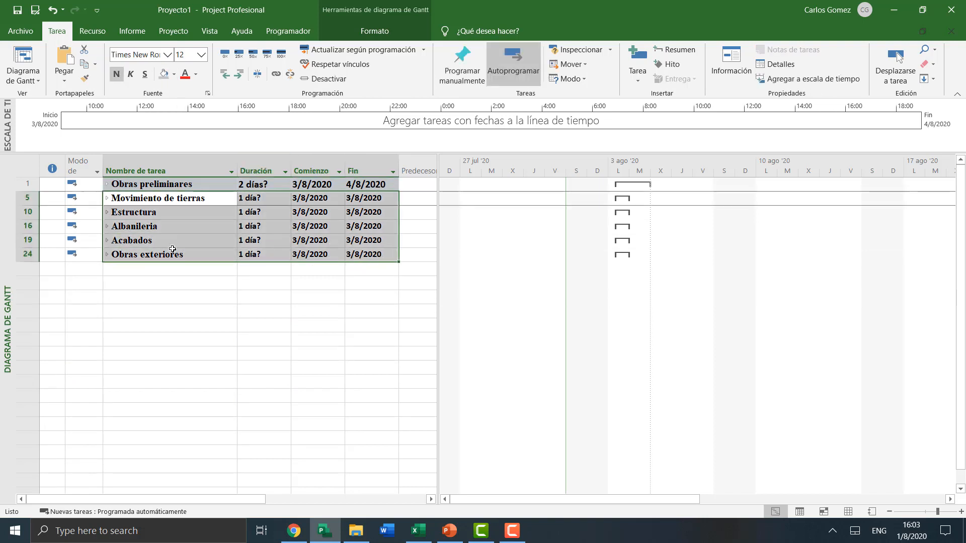
pyautogui.click(166, 78)
pyautogui.click(158, 225)
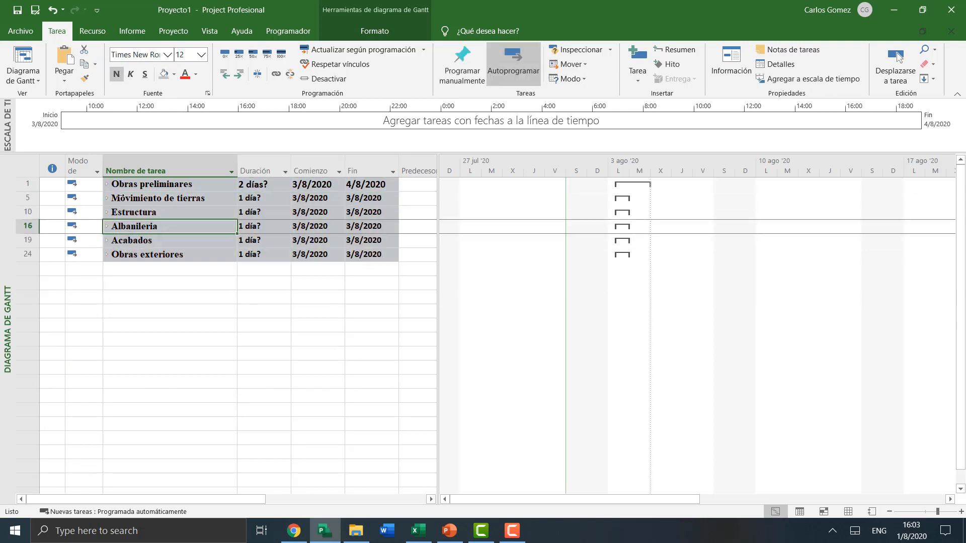
# - Expand all six summary tasks from "Obras preliminares" to "Obras exteriores" so that their subtasks are listed
pyautogui.click(107, 183)
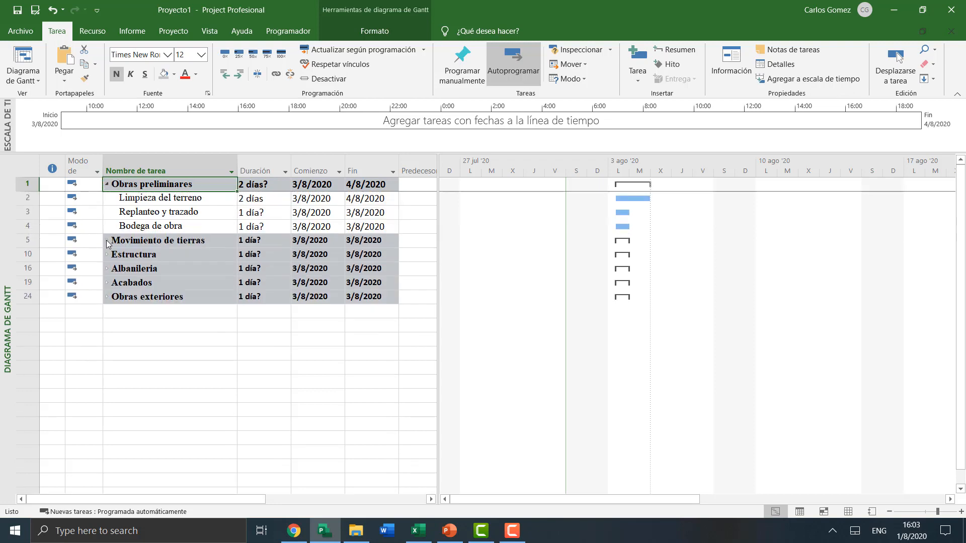
pyautogui.click(106, 240)
pyautogui.scroll(-1, 109, 267)
pyautogui.click(107, 283)
pyautogui.scroll(-2, 108, 289)
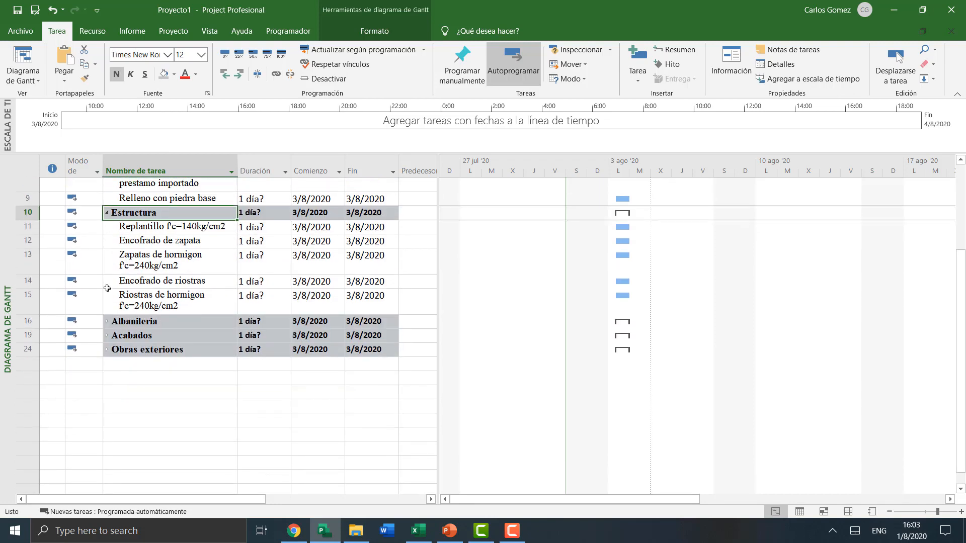
pyautogui.click(107, 290)
pyautogui.scroll(-3, 110, 281)
pyautogui.scroll(1, 106, 256)
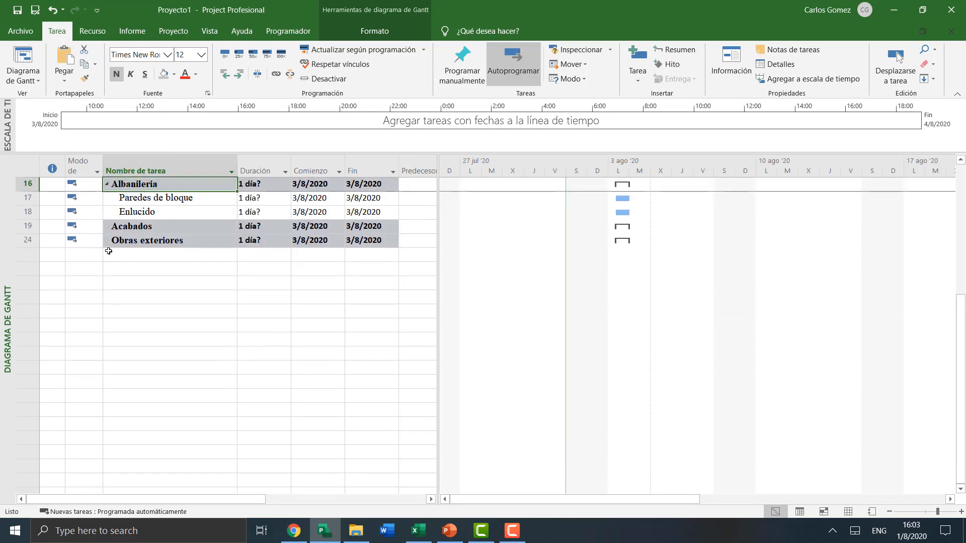
pyautogui.click(107, 227)
pyautogui.click(106, 296)
pyautogui.click(146, 254)
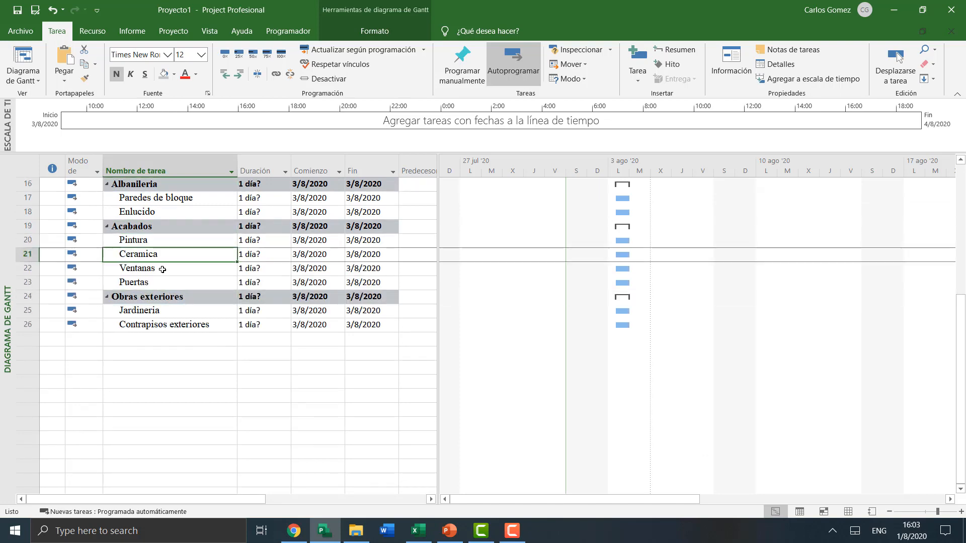
pyautogui.scroll(4, 161, 289)
pyautogui.scroll(2, 161, 288)
# - Select the duration of "Replanteo y trazado", then switch to PowerPoint and view the "ESTIMACION DE DURACIONES" slide
pyautogui.click(167, 226)
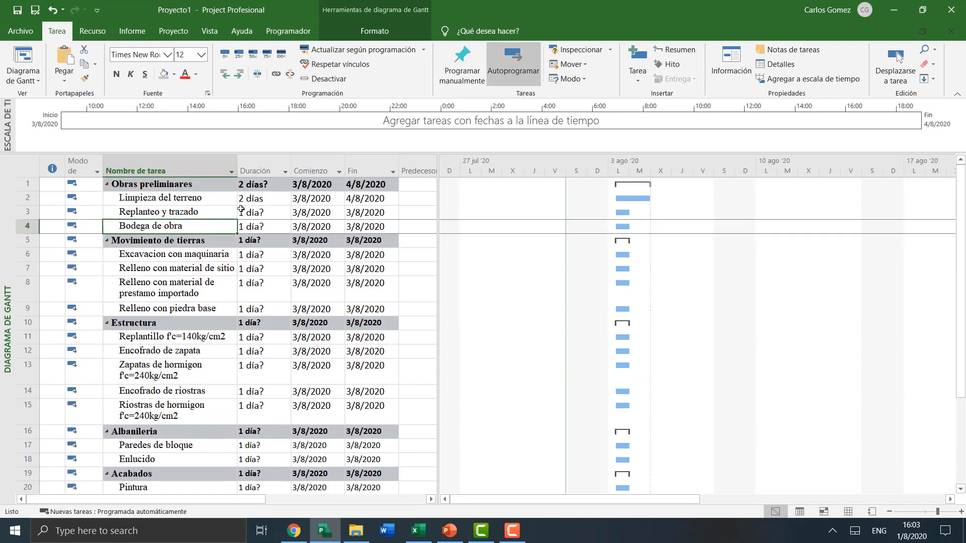
pyautogui.click(178, 197)
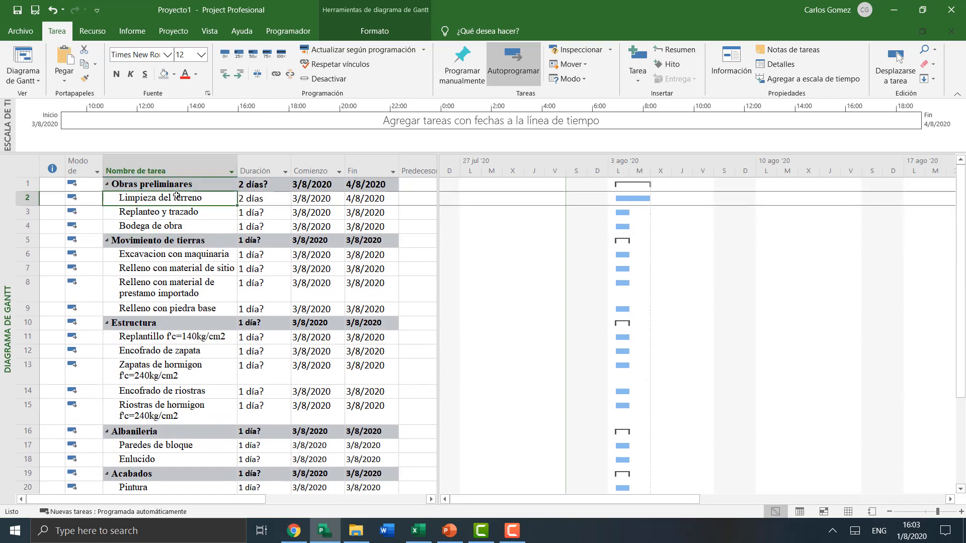
pyautogui.click(257, 215)
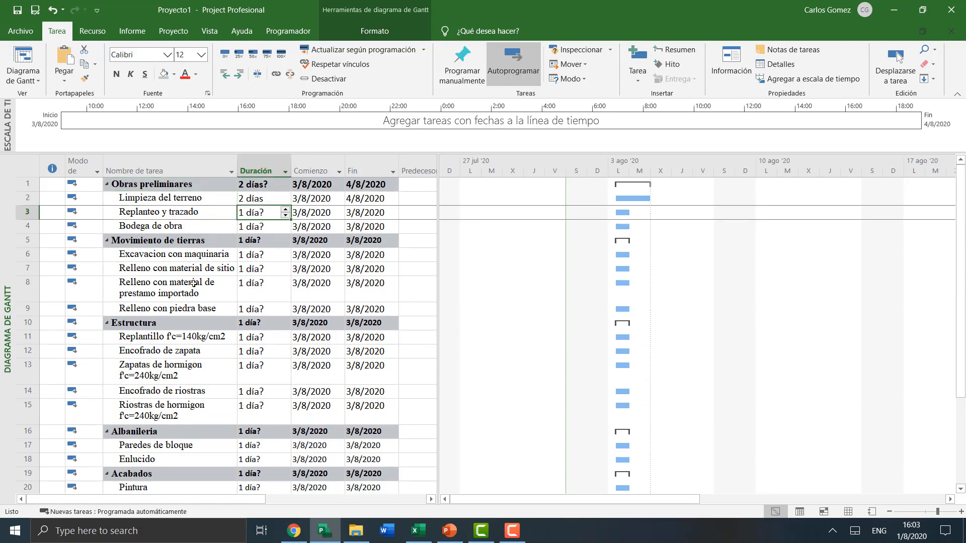
pyautogui.click(449, 530)
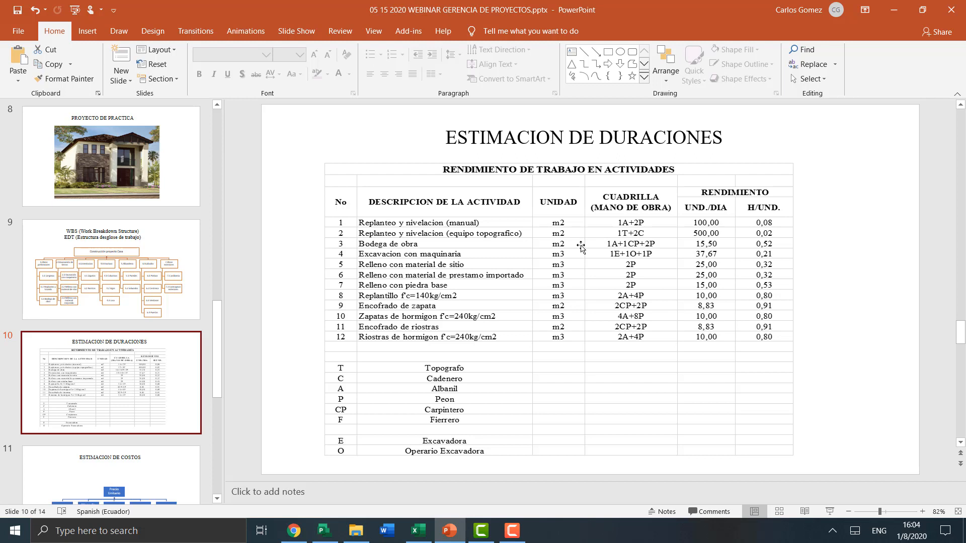
pyautogui.click(512, 531)
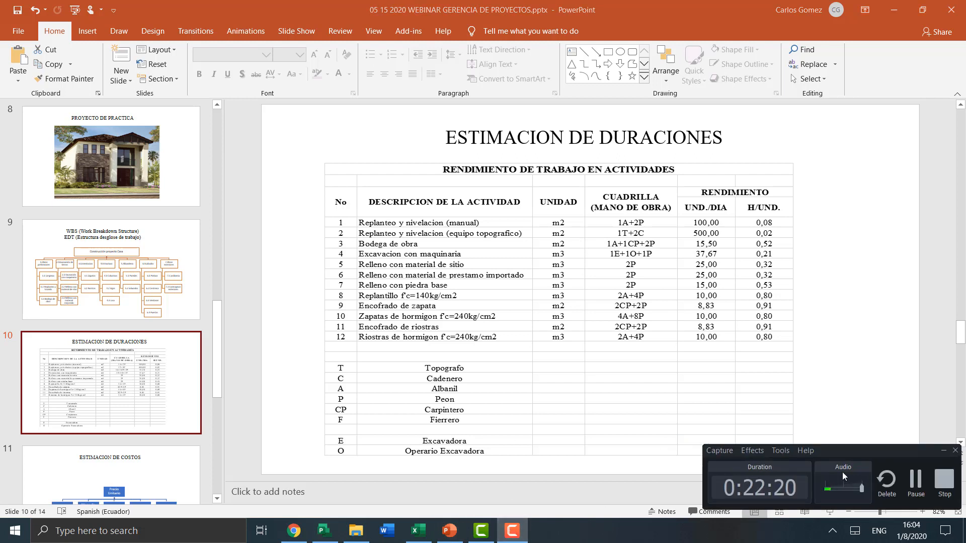
pyautogui.click(558, 373)
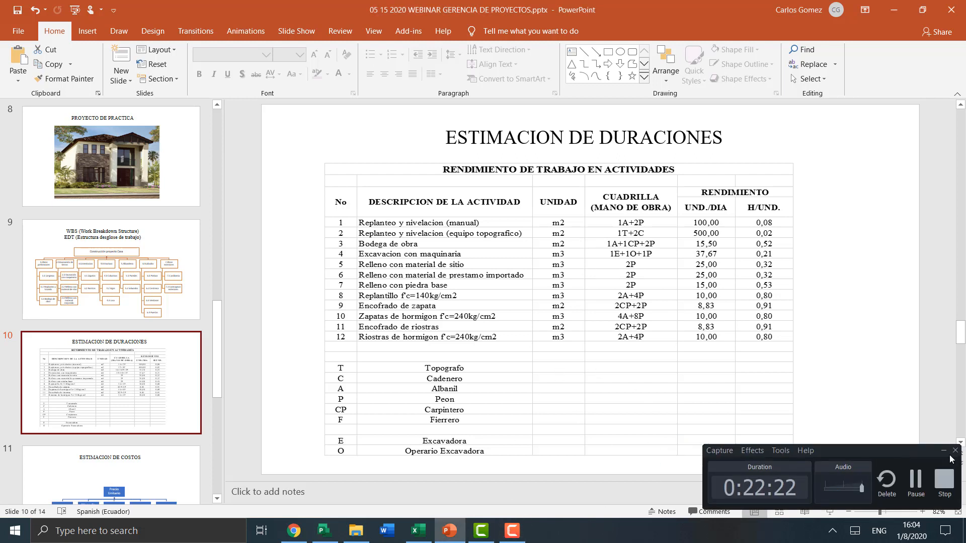
pyautogui.click(942, 449)
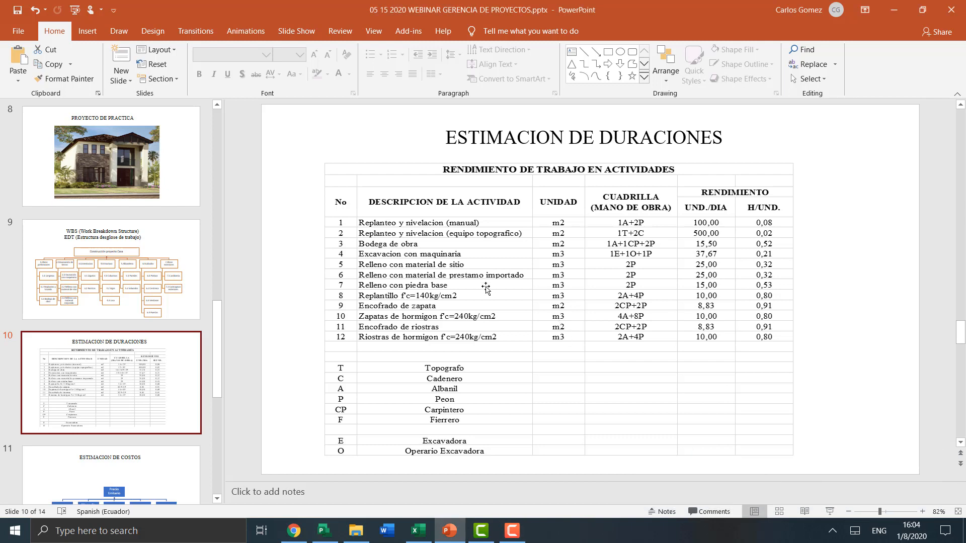
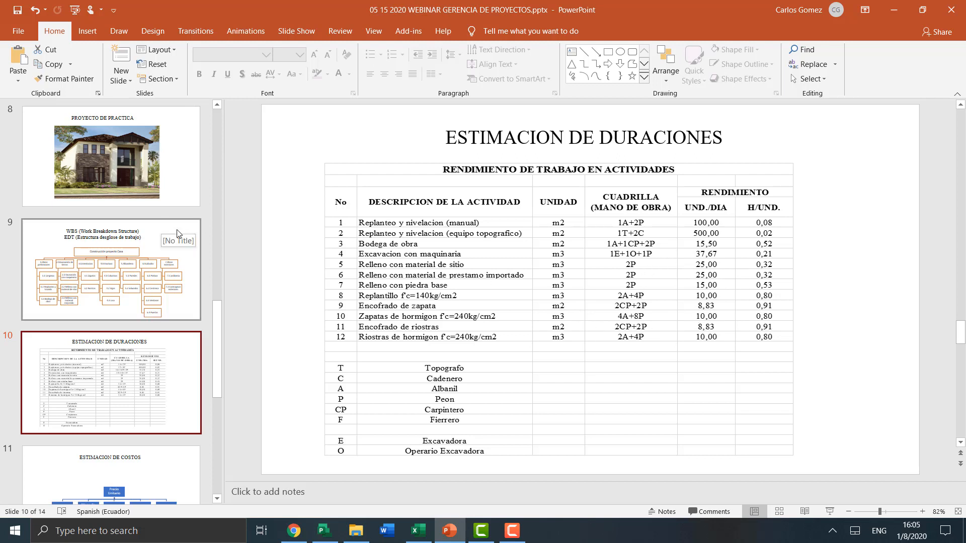
# - View the WBS slide and examine the work performance table on the "ESTIMACION DE DURACIONES" slide
pyautogui.click(75, 257)
pyautogui.click(123, 406)
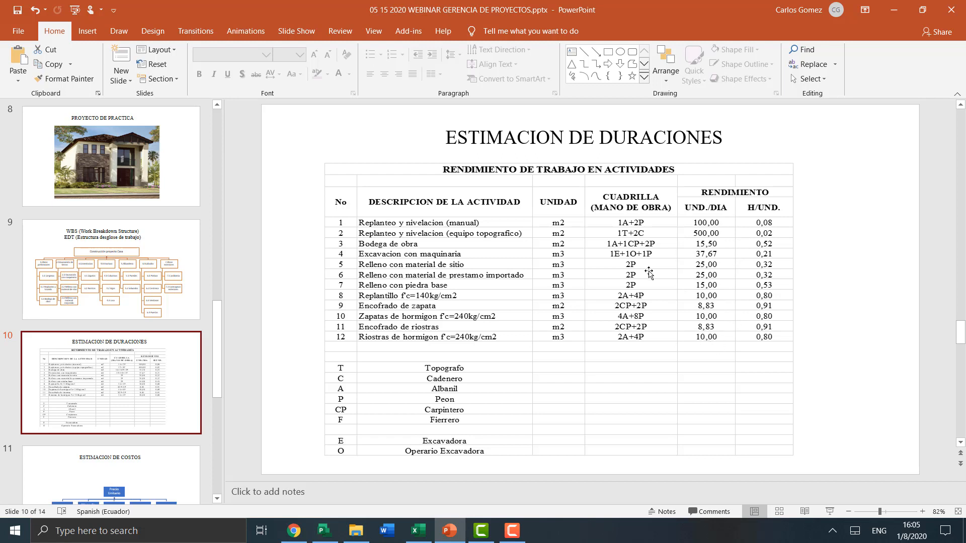
pyautogui.scroll(-1, 91, 309)
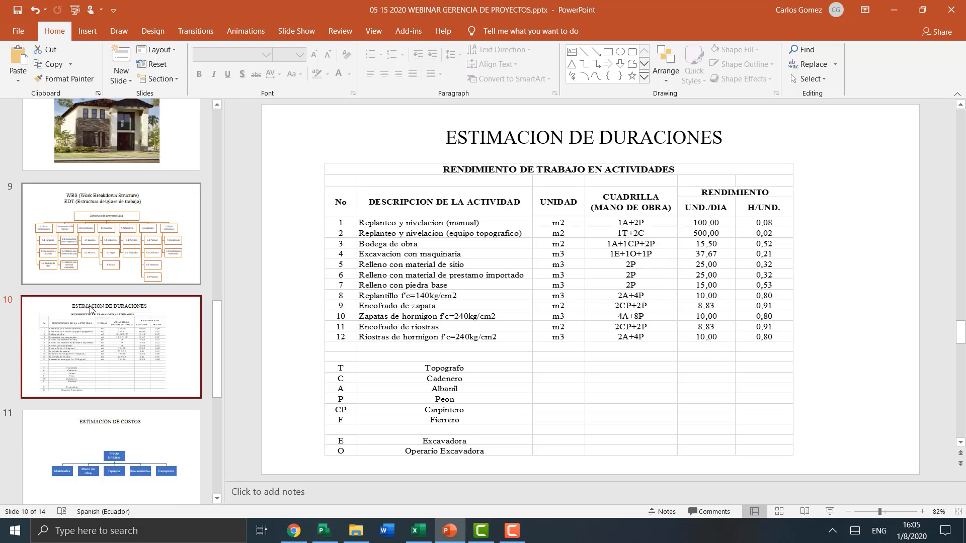
pyautogui.scroll(-1, 91, 308)
# - Return to Microsoft Project and select the "Replanteo y trazado" task
pyautogui.click(324, 531)
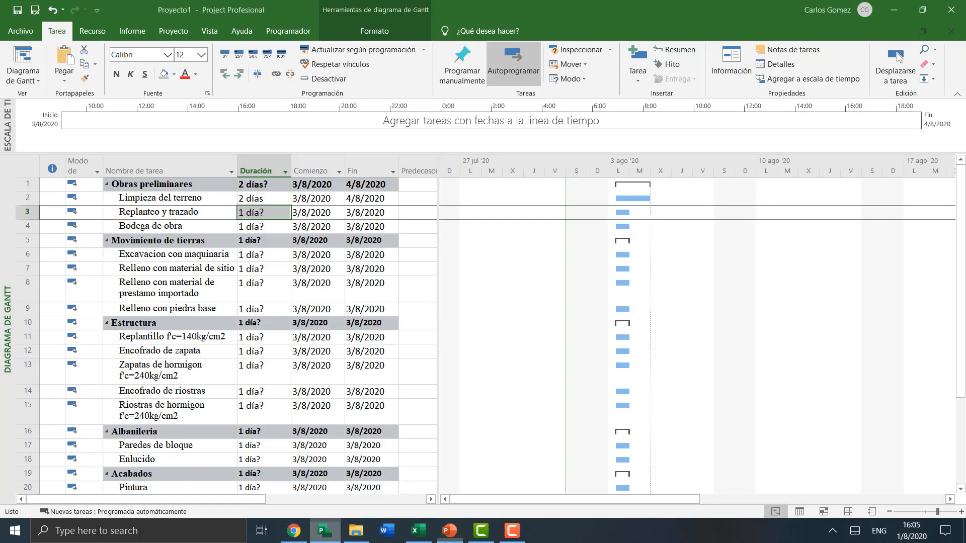
pyautogui.click(184, 296)
pyautogui.click(181, 226)
pyautogui.click(211, 213)
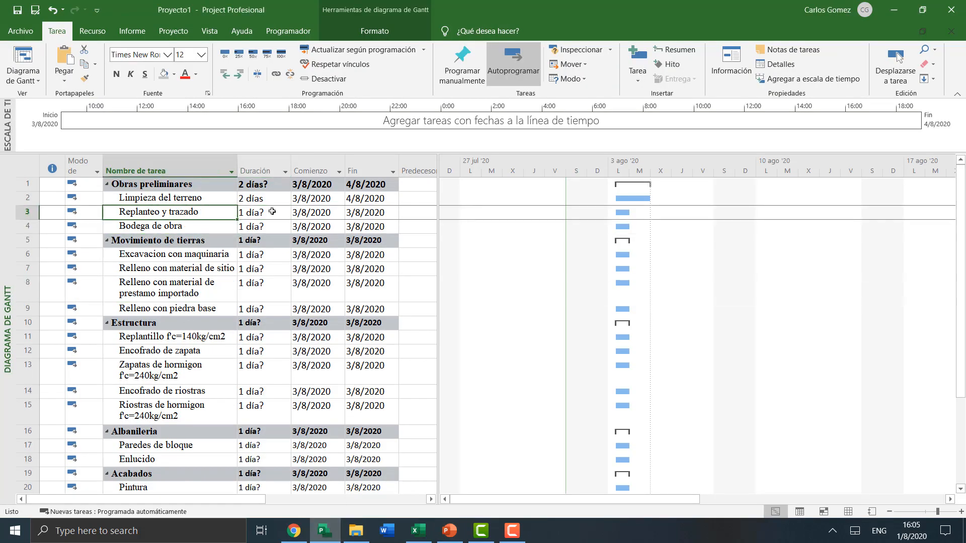
# - Switch to ESTIMACION DURACIONES.xlsx in Excel and examine the PERT sheet and the quantities in the DURACIONES sheet
pyautogui.click(418, 530)
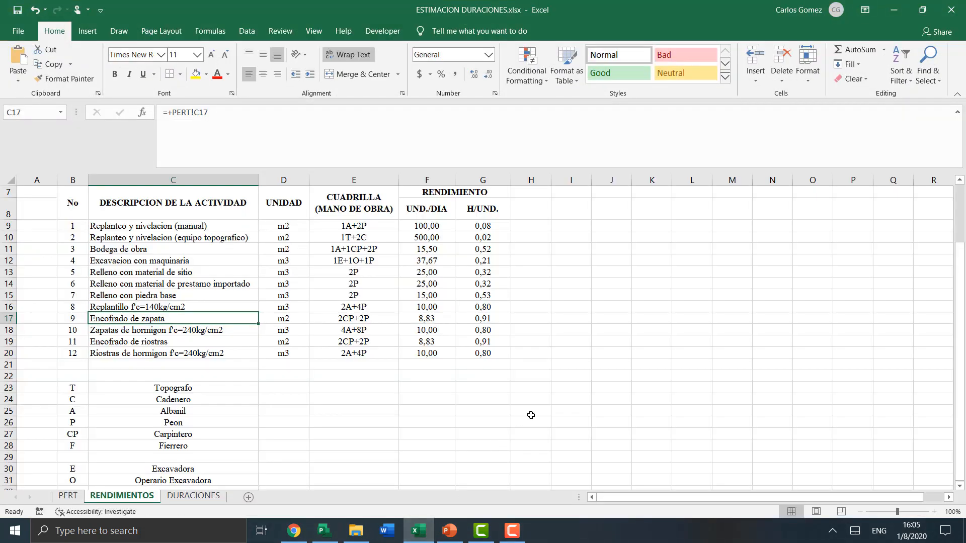
pyautogui.click(76, 497)
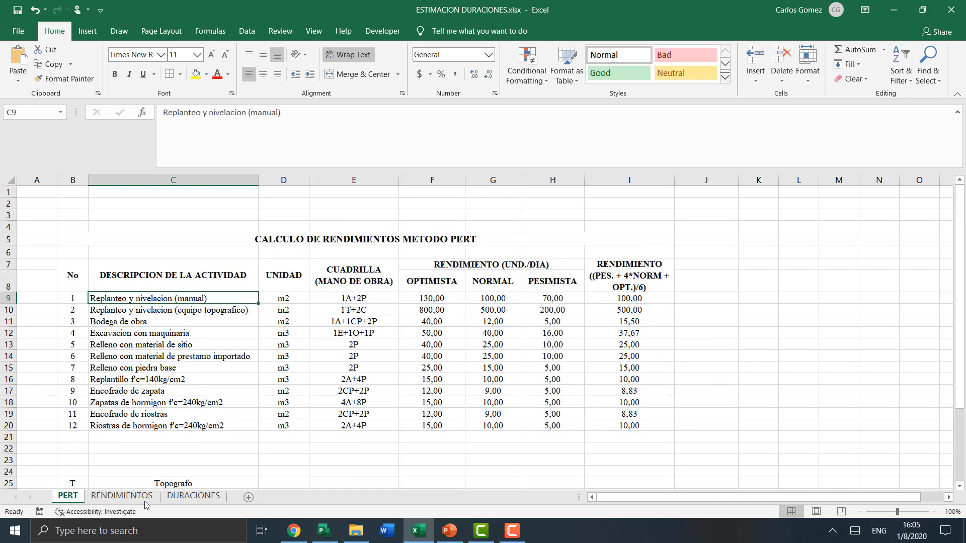
pyautogui.click(205, 501)
pyautogui.click(421, 301)
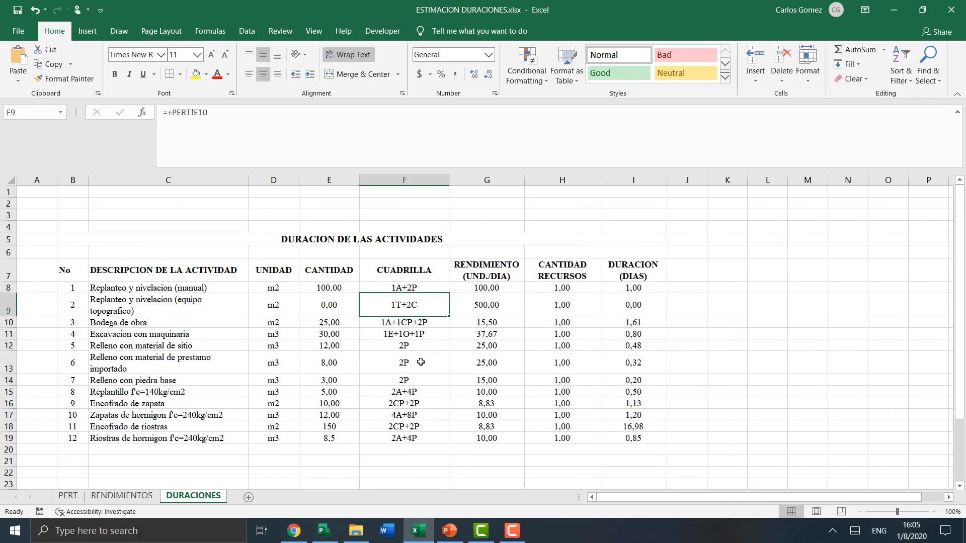
pyautogui.scroll(-1, 422, 363)
pyautogui.click(457, 358)
pyautogui.click(356, 287)
pyautogui.click(340, 269)
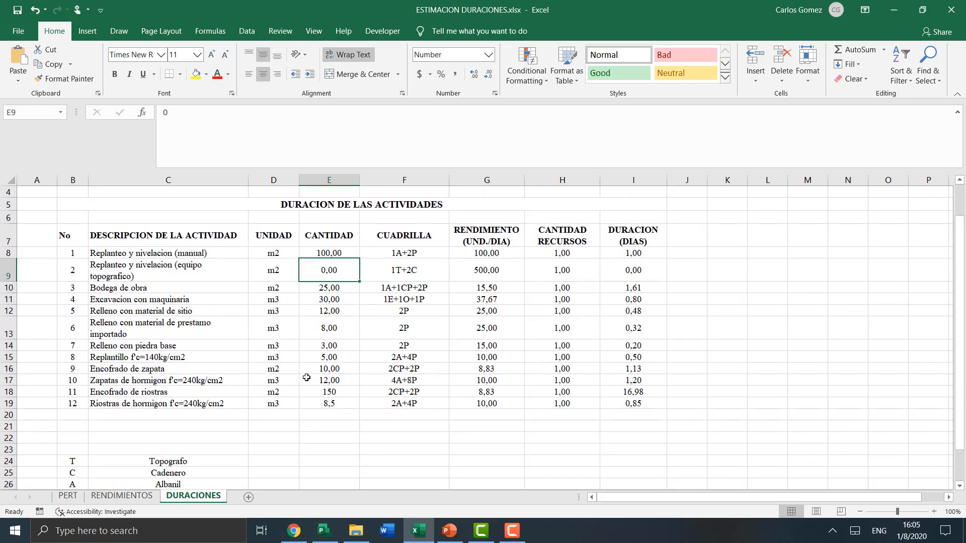
# - Hide row 9, "Replanteo y nivelacion (equipo topografico)", in the DURACIONES sheet
pyautogui.click(9, 265)
pyautogui.rightClick(10, 265)
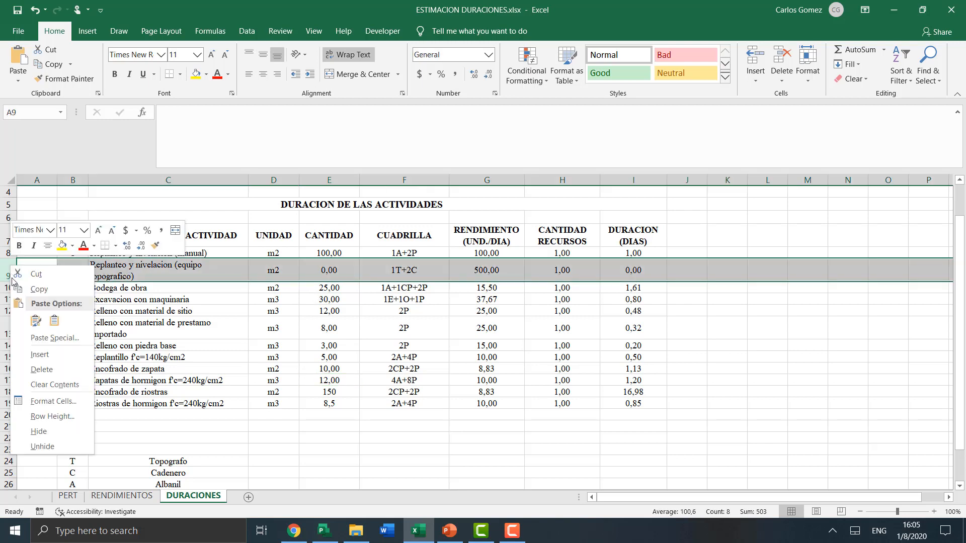
pyautogui.click(26, 431)
pyautogui.click(126, 345)
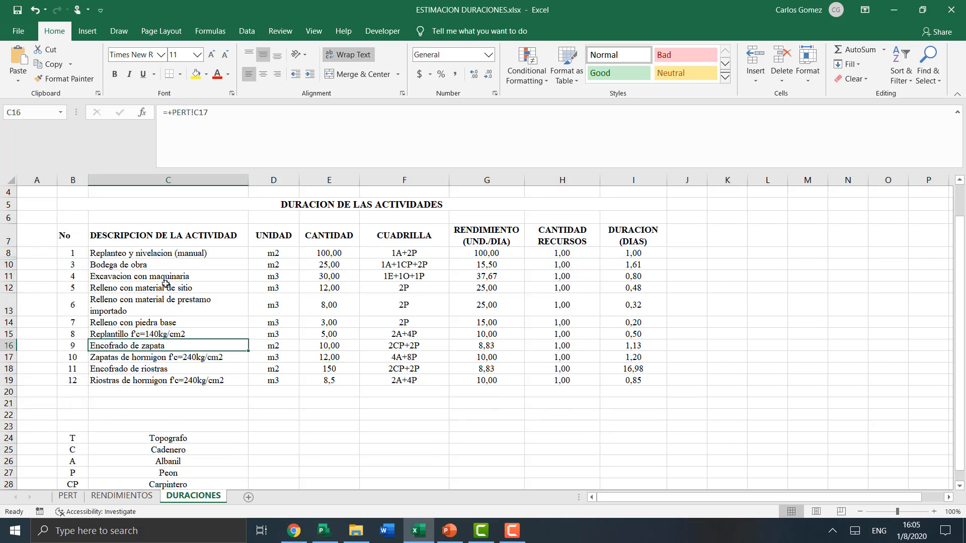
# - Examine the activity quantities in the CANTIDAD column from "Bodega de obra" to "Riostras de hormigon f'c=240kg/cm2"
pyautogui.click(172, 290)
pyautogui.moveTo(329, 265); pyautogui.dragTo(328, 381)
pyautogui.click(329, 334)
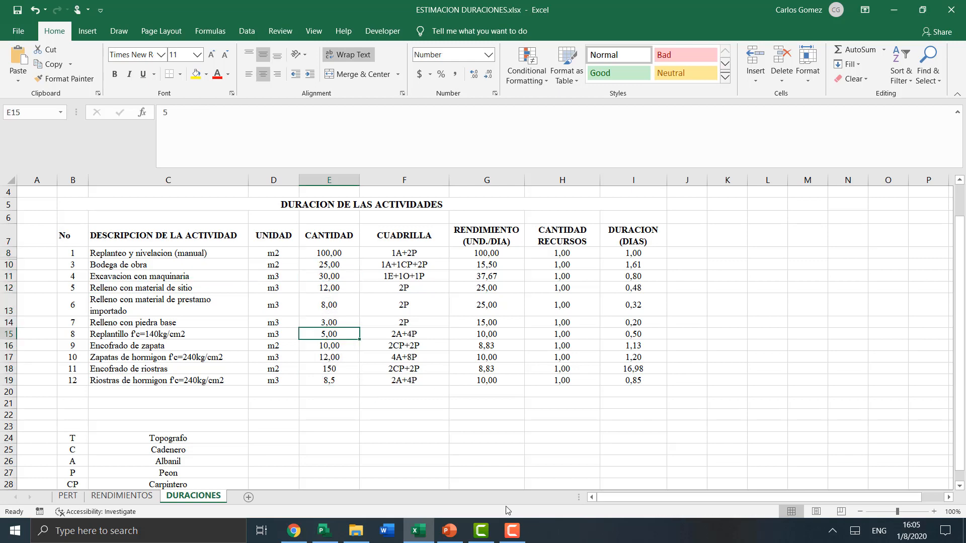
# - Switch to PowerPoint and compare the "PROYECTO DE PRACTICA" slide with the performance table on the "ESTIMACION DE DURACIONES" slide
pyautogui.click(449, 531)
pyautogui.click(162, 134)
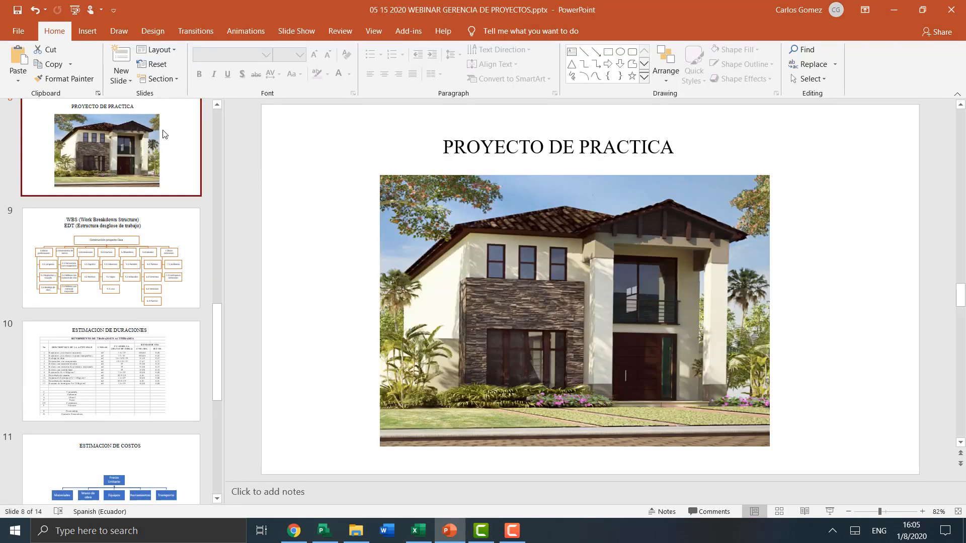
pyautogui.click(67, 383)
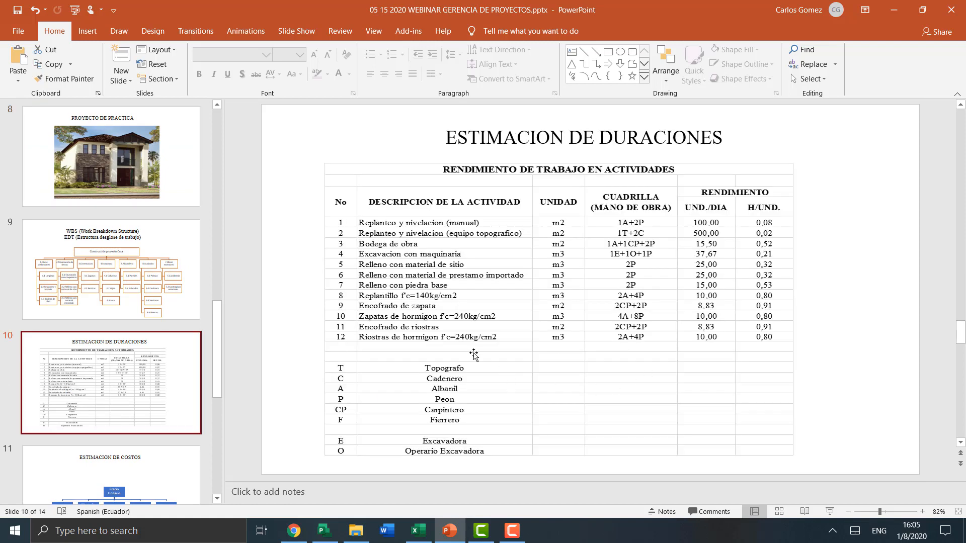
pyautogui.scroll(1, 242, 312)
pyautogui.click(157, 175)
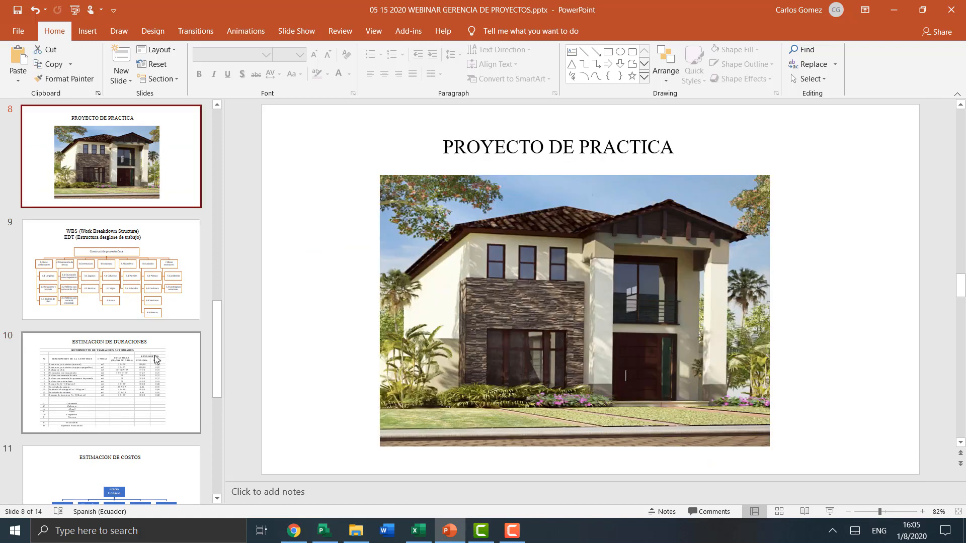
pyautogui.click(156, 296)
pyautogui.scroll(1, 530, 329)
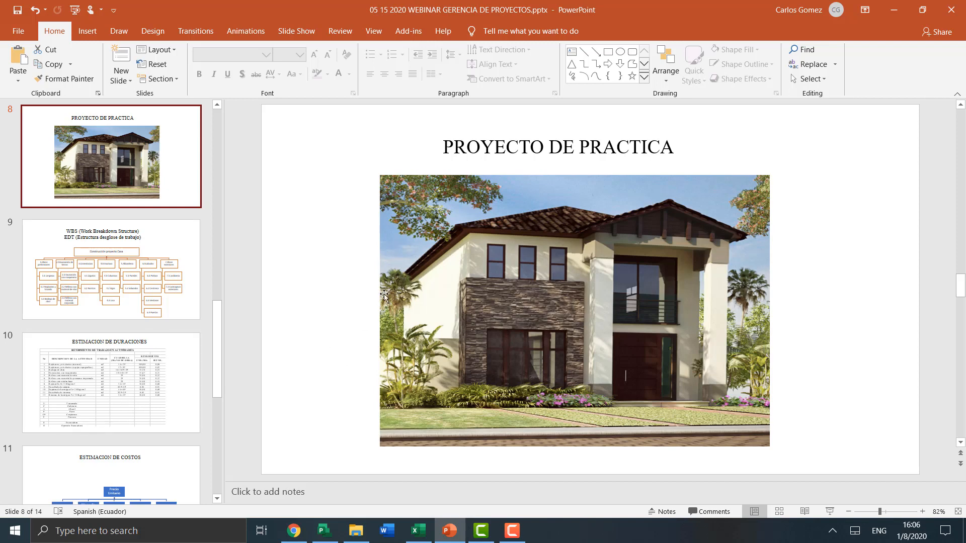
pyautogui.click(176, 377)
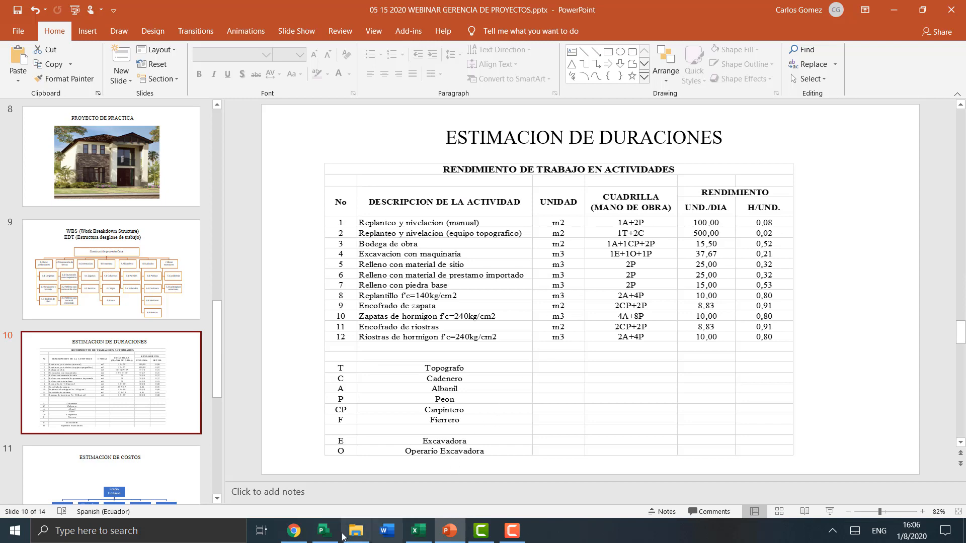
# - Return to Microsoft Project and select the duration cell of "Replanteo y trazado"
pyautogui.click(325, 531)
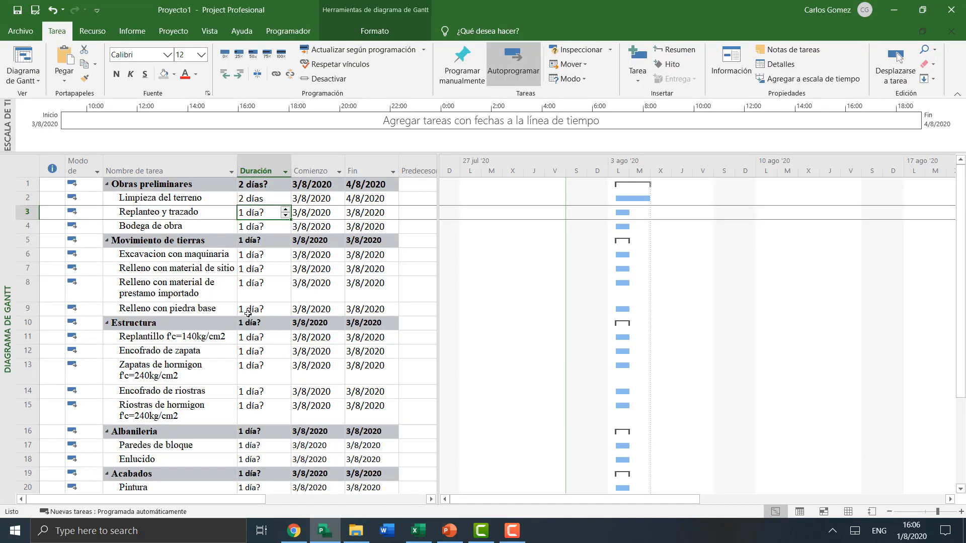
pyautogui.click(189, 269)
pyautogui.click(185, 211)
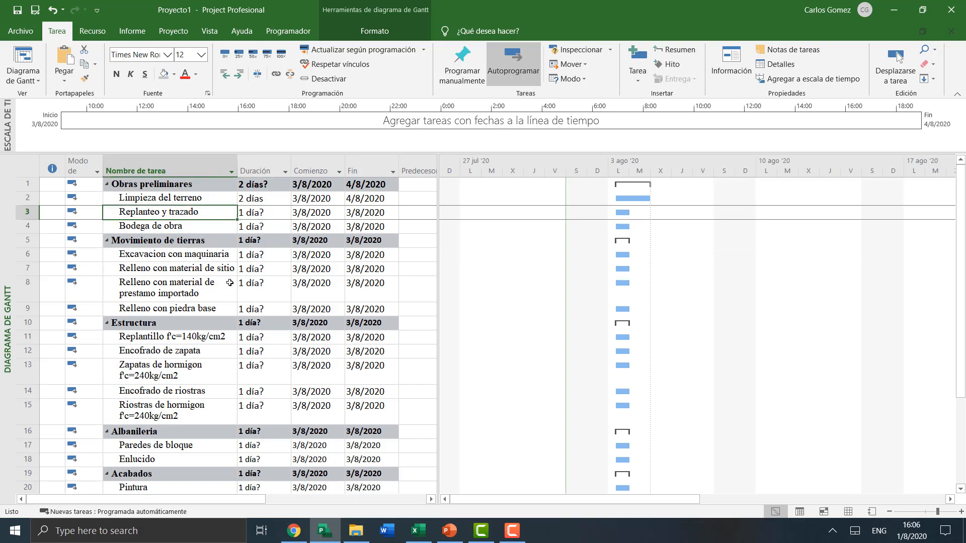
pyautogui.press('Tab')
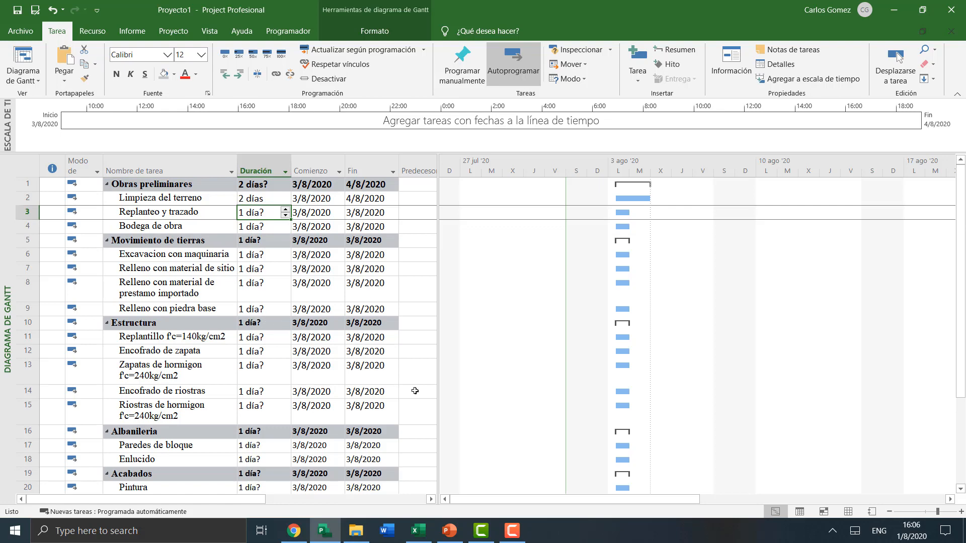
# - Switch to Excel and look up the quantities and durations of "Replanteo y nivelacion (manual)" and the following activities in the DURACIONES sheet
pyautogui.click(418, 530)
pyautogui.click(216, 290)
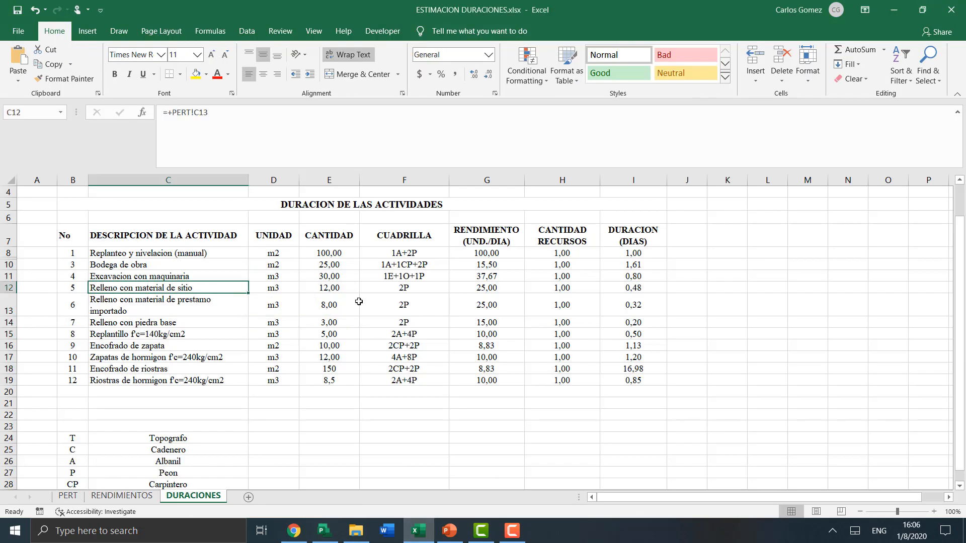
pyautogui.click(159, 265)
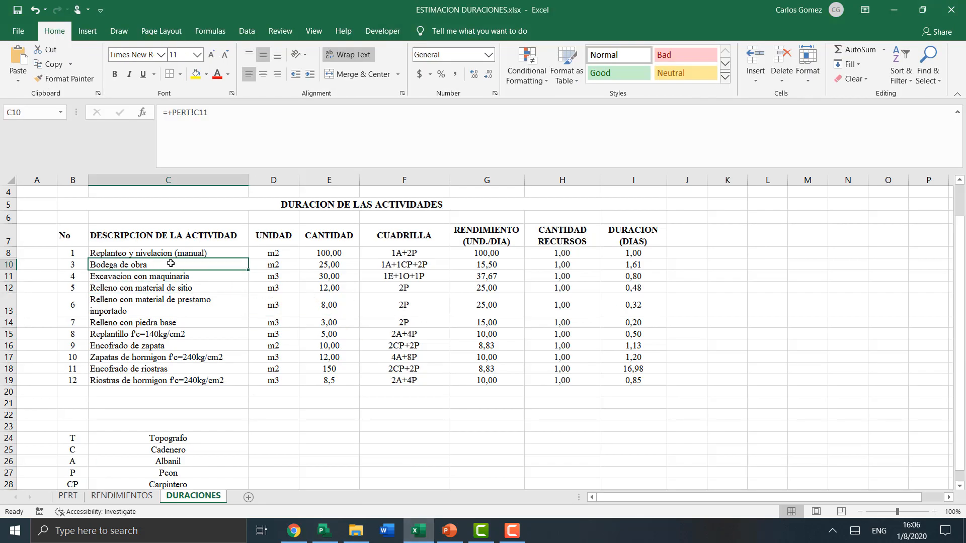
pyautogui.click(179, 254)
pyautogui.click(341, 254)
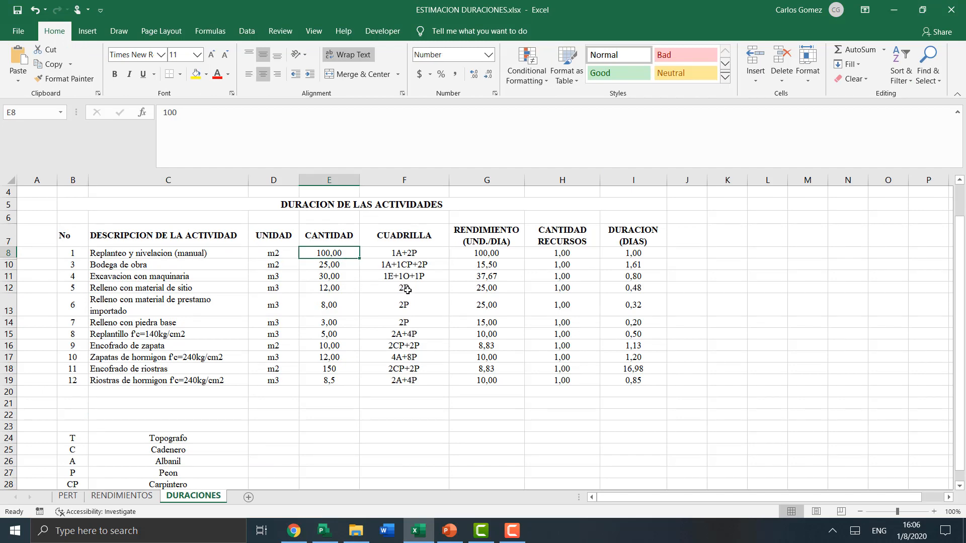
pyautogui.click(198, 266)
pyautogui.click(171, 306)
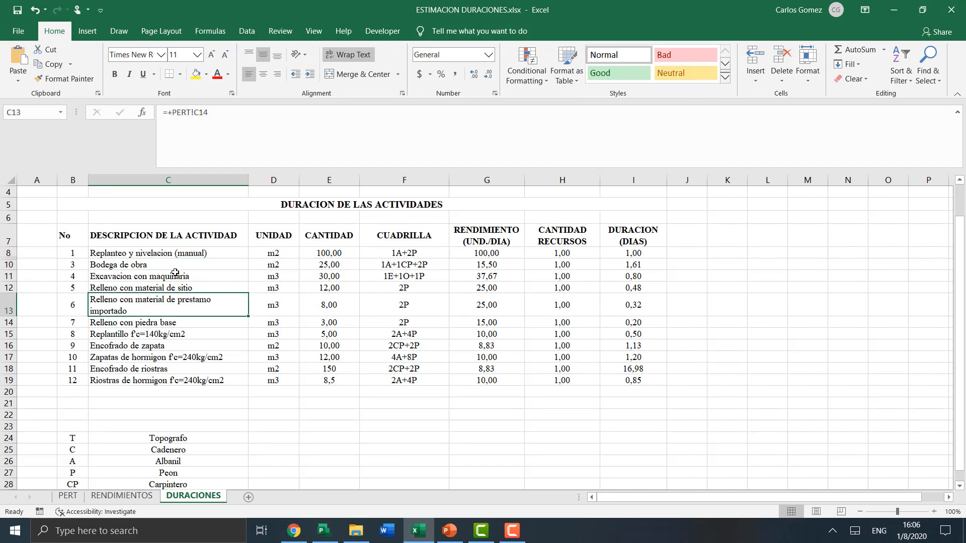
# - Check "Replanteo y nivelacion (manual)" in Excel, return to Microsoft Project and set the duration of "Replanteo y trazado" to 2 days
pyautogui.click(176, 275)
pyautogui.click(191, 256)
pyautogui.click(414, 531)
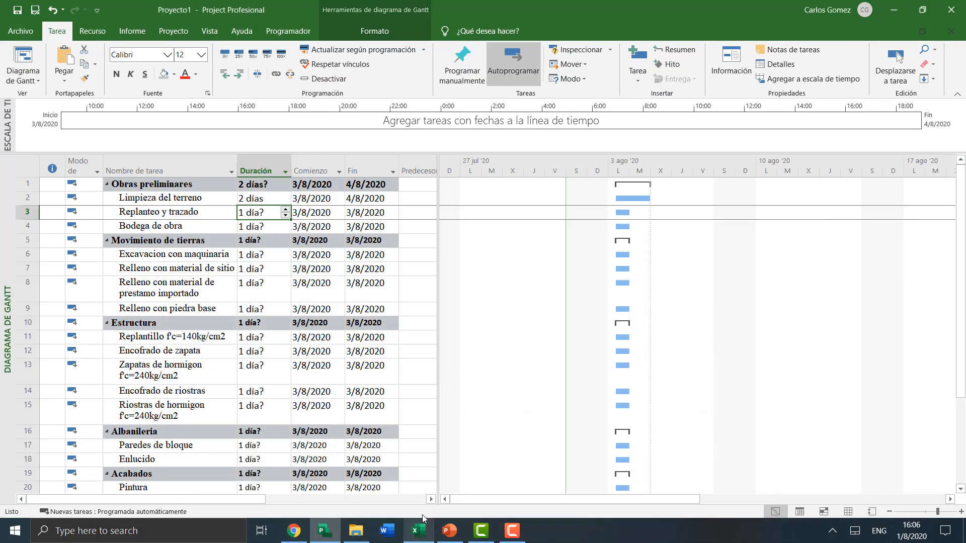
pyautogui.click(236, 251)
pyautogui.click(252, 225)
pyautogui.click(260, 213)
pyautogui.write('2')
pyautogui.press('Return')
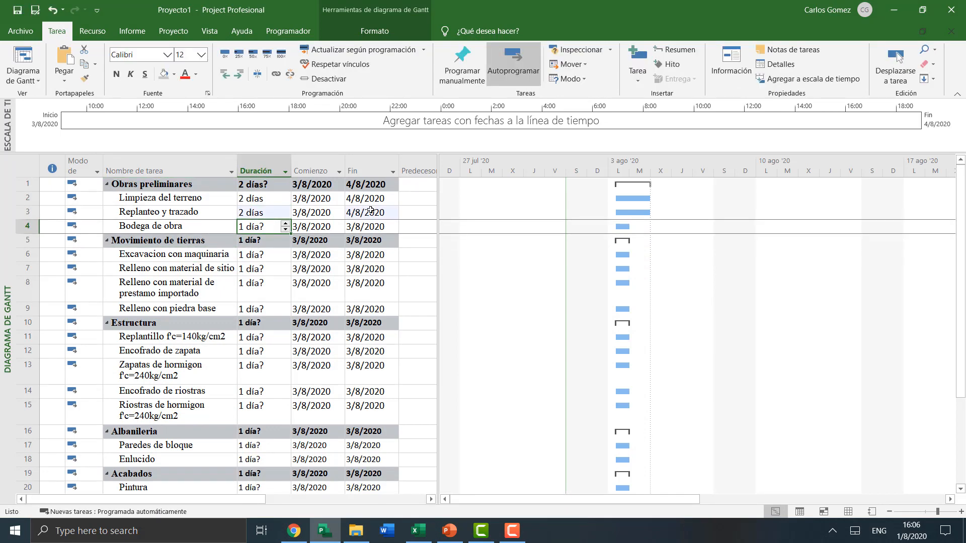
# - Switch to Excel and look up the quantity of "Bodega de obra" in the DURACIONES sheet
pyautogui.click(418, 531)
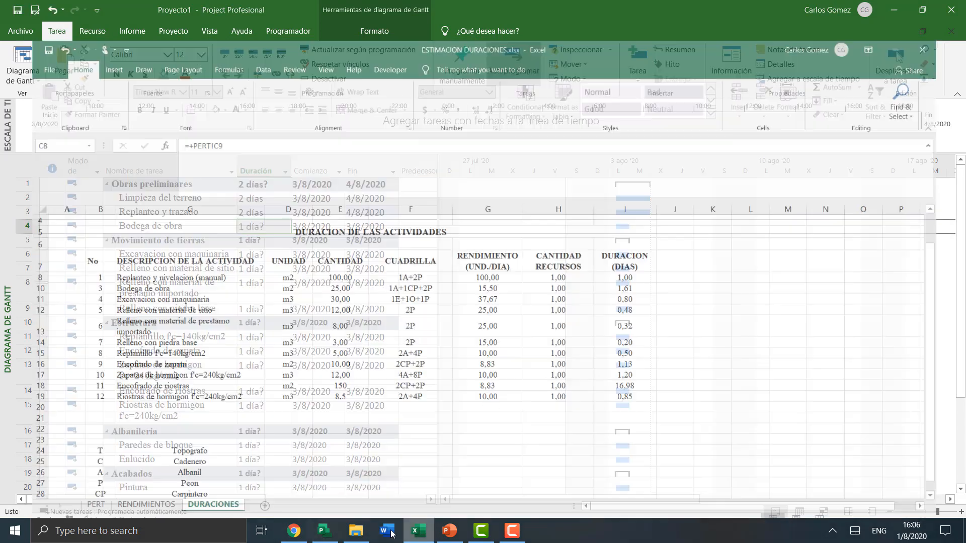
pyautogui.click(175, 311)
pyautogui.click(166, 264)
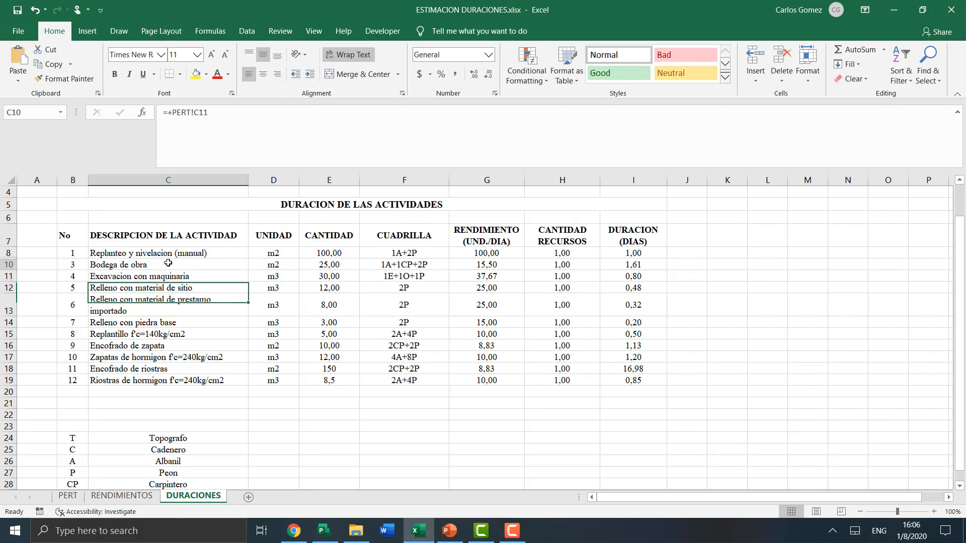
pyautogui.click(341, 266)
pyautogui.click(331, 296)
pyautogui.click(332, 265)
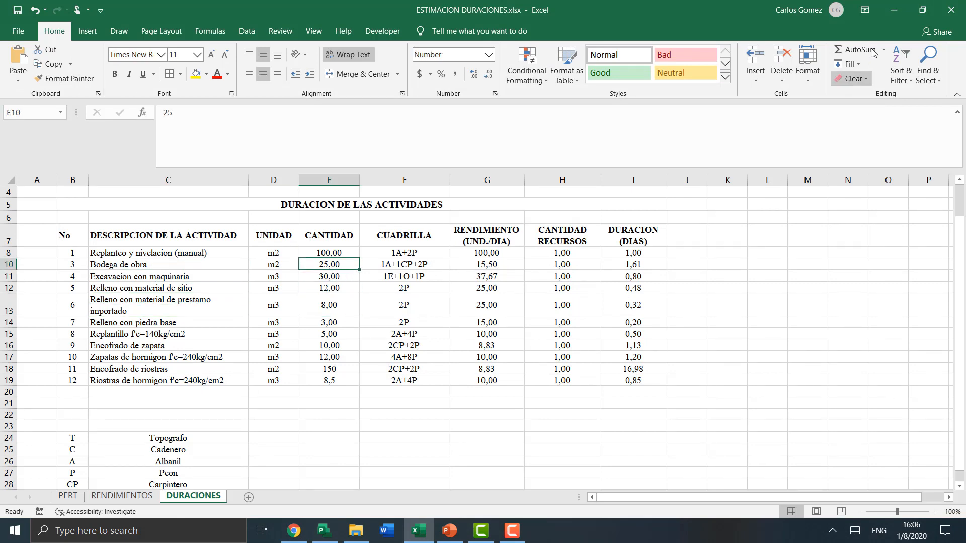
# - Return to Microsoft Project and set the duration of "Bodega de obra" to 1 day
pyautogui.click(894, 10)
pyautogui.click(250, 228)
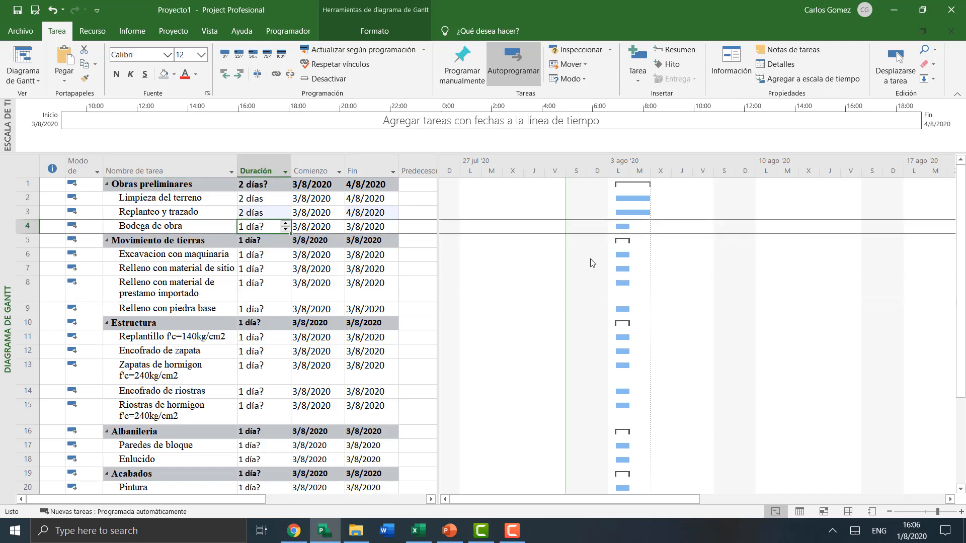
pyautogui.write('1')
pyautogui.press('Return')
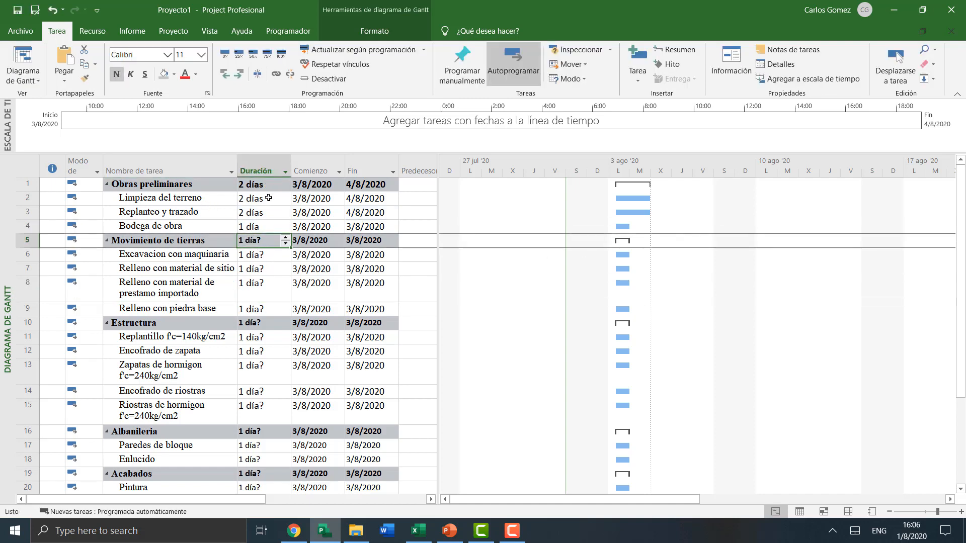
# - Collapse the "Obras preliminares" summary task and expand it again
pyautogui.click(192, 197)
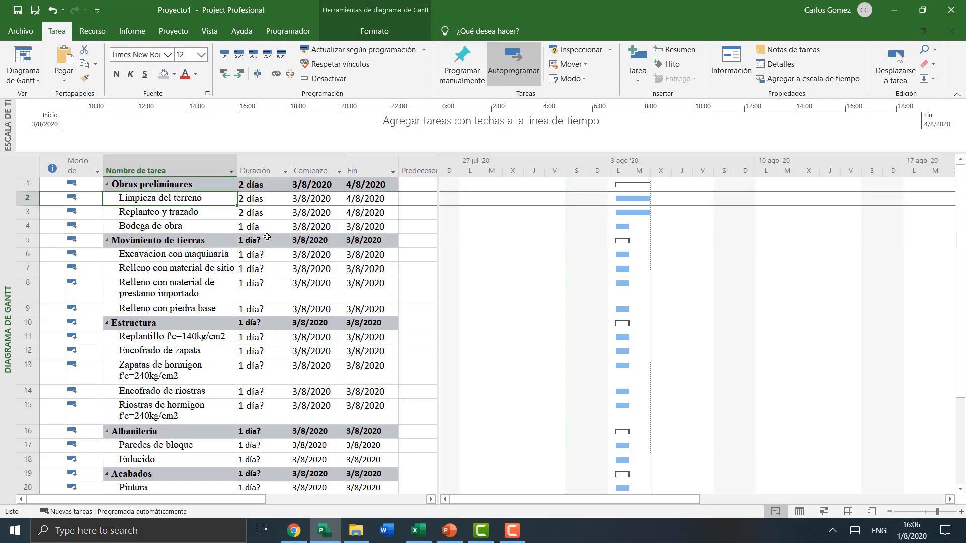
pyautogui.click(191, 184)
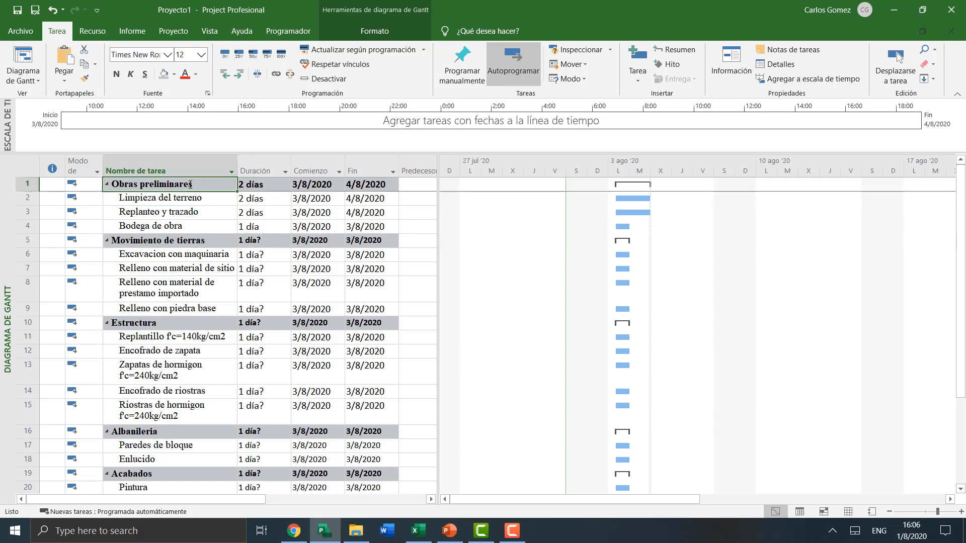
pyautogui.click(106, 183)
pyautogui.press('Down')
pyautogui.press('Down')
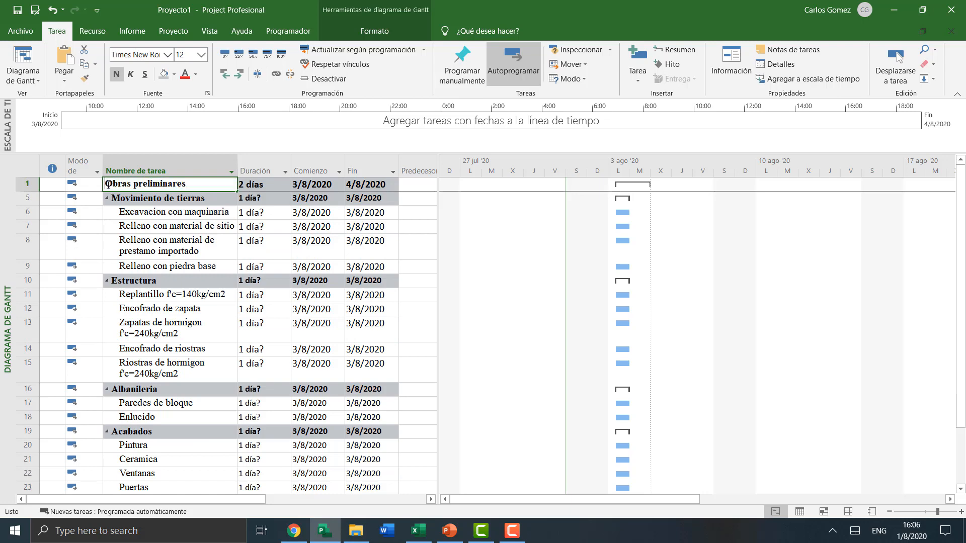
pyautogui.click(107, 185)
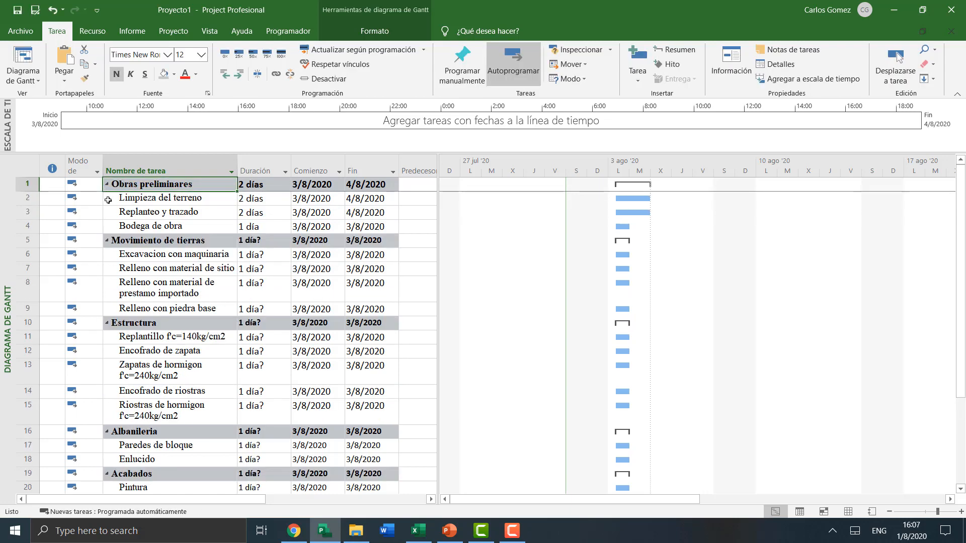
# - Examine the durations of the tasks under "Movimiento de tierras", from "Excavacion con maquinaria" to "Relleno con piedra base"
pyautogui.click(149, 216)
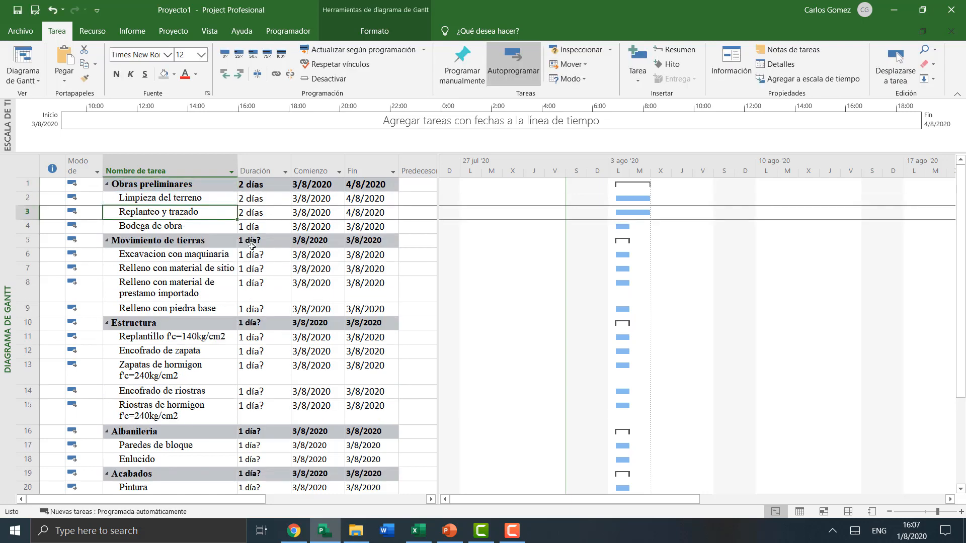
pyautogui.click(260, 269)
pyautogui.click(266, 285)
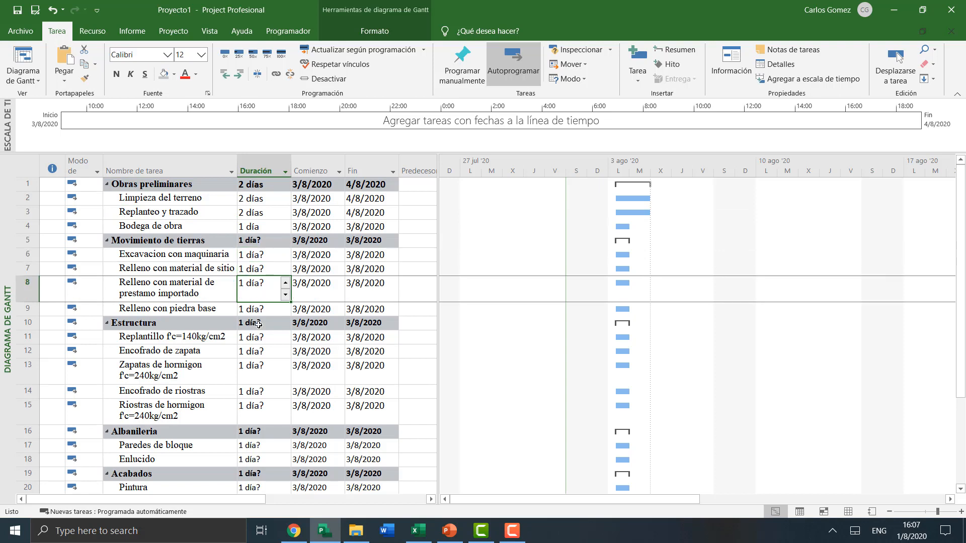
pyautogui.click(285, 308)
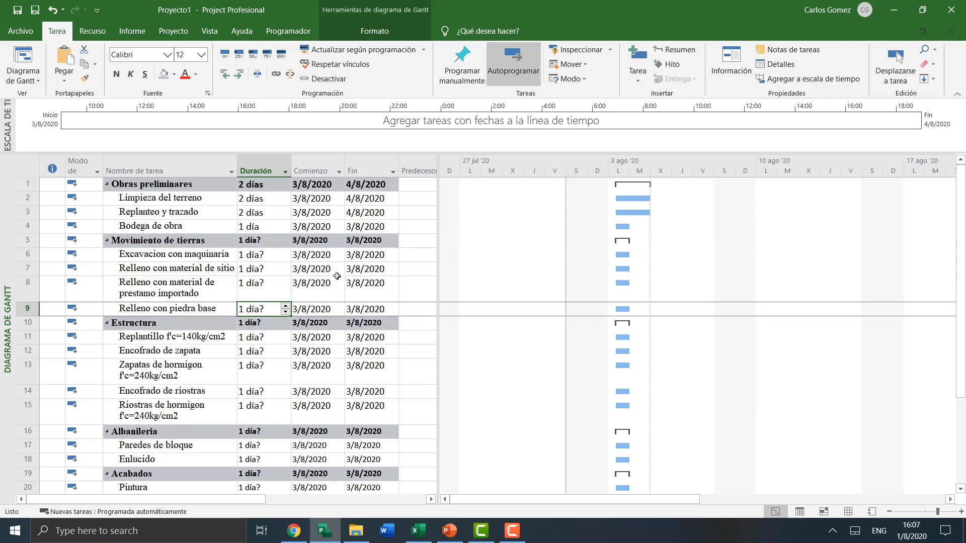
pyautogui.click(272, 256)
pyautogui.click(255, 282)
pyautogui.click(262, 257)
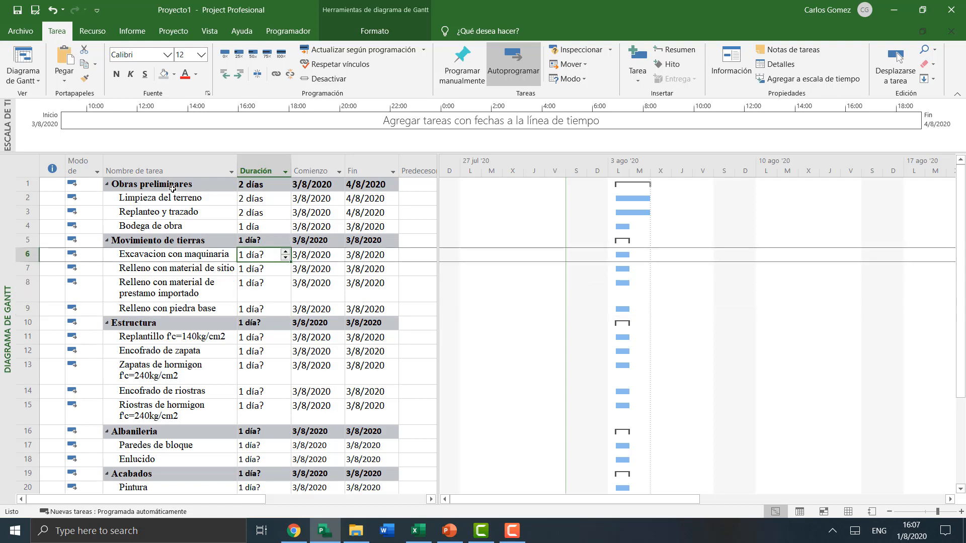
# - Review the subtasks of "Obras preliminares" from "Limpieza del terreno" to "Bodega de obra"
pyautogui.click(209, 201)
pyautogui.click(206, 214)
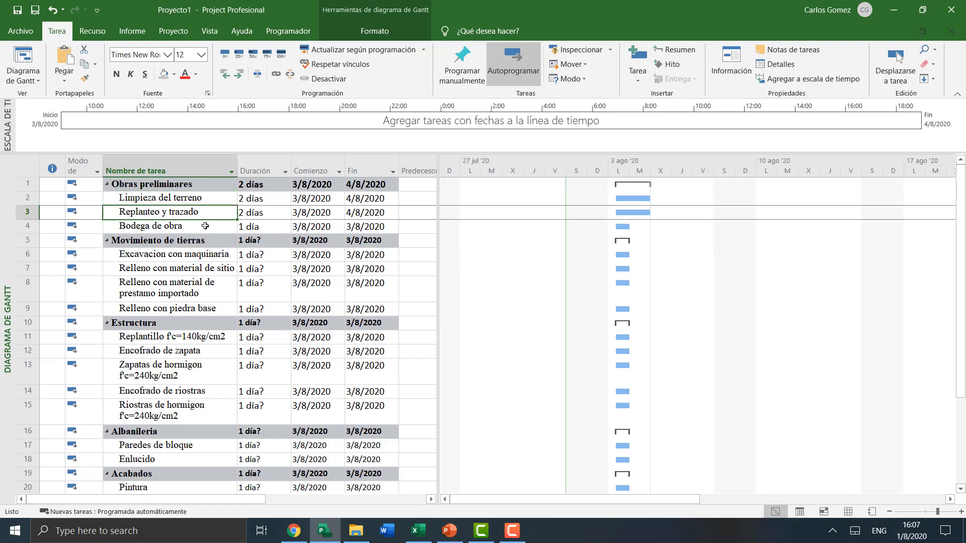
pyautogui.click(203, 236)
pyautogui.click(213, 222)
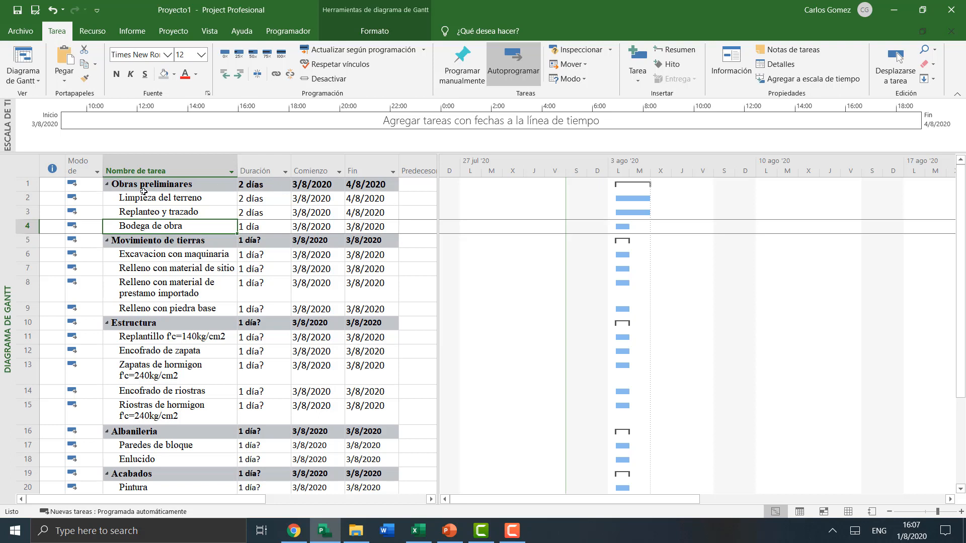
pyautogui.click(161, 201)
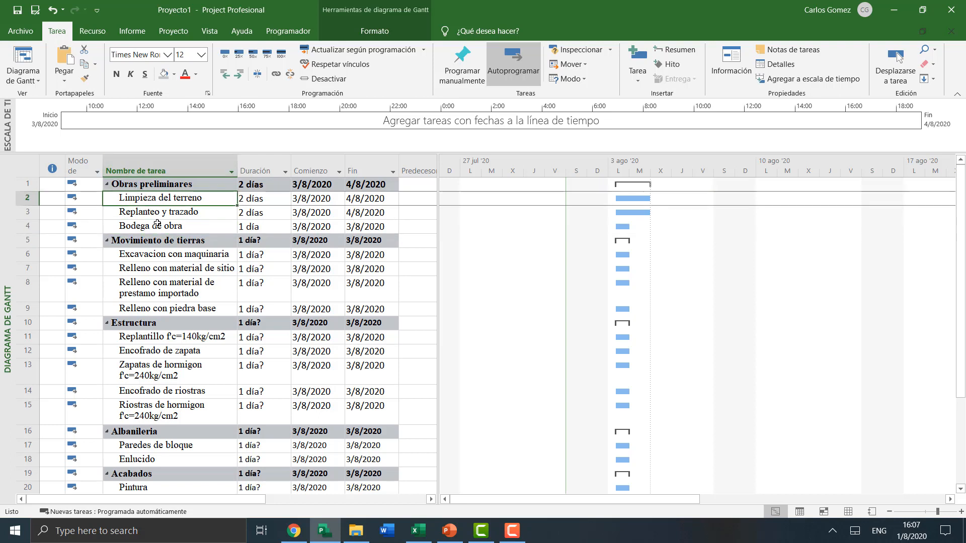
pyautogui.click(171, 214)
pyautogui.click(170, 236)
pyautogui.click(190, 224)
pyautogui.click(200, 210)
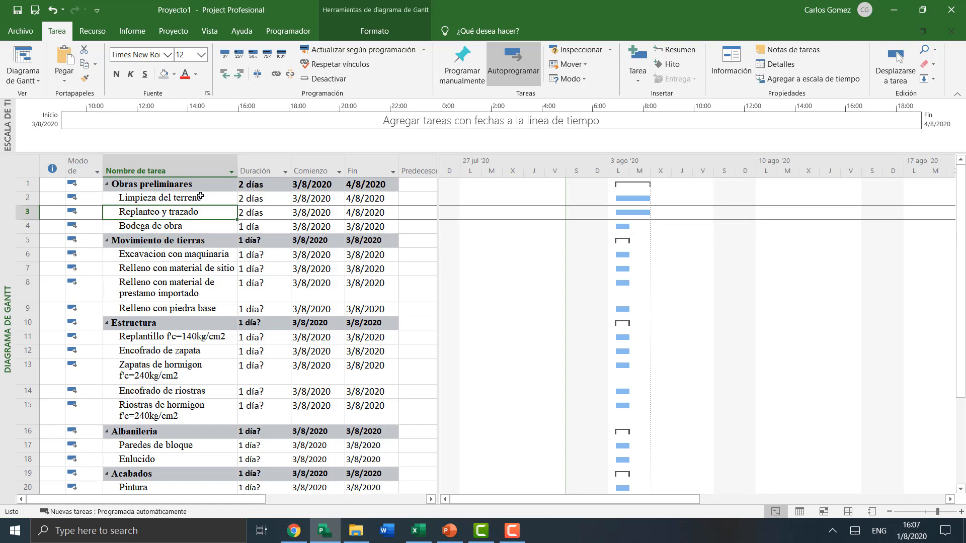
pyautogui.click(201, 196)
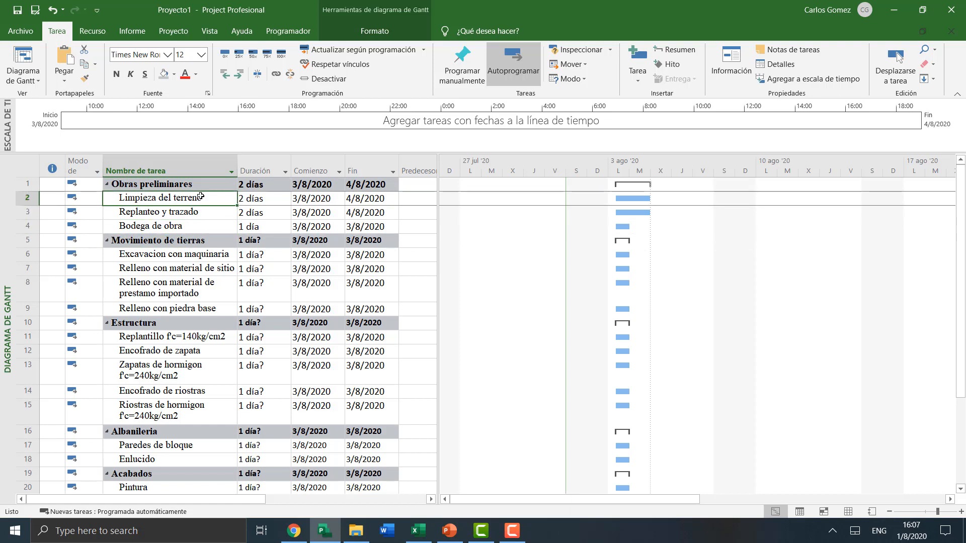
pyautogui.click(167, 215)
pyautogui.click(176, 227)
# - Try a duration of 5 days for "Limpieza del terreno" and set it back to 2 days
pyautogui.click(264, 199)
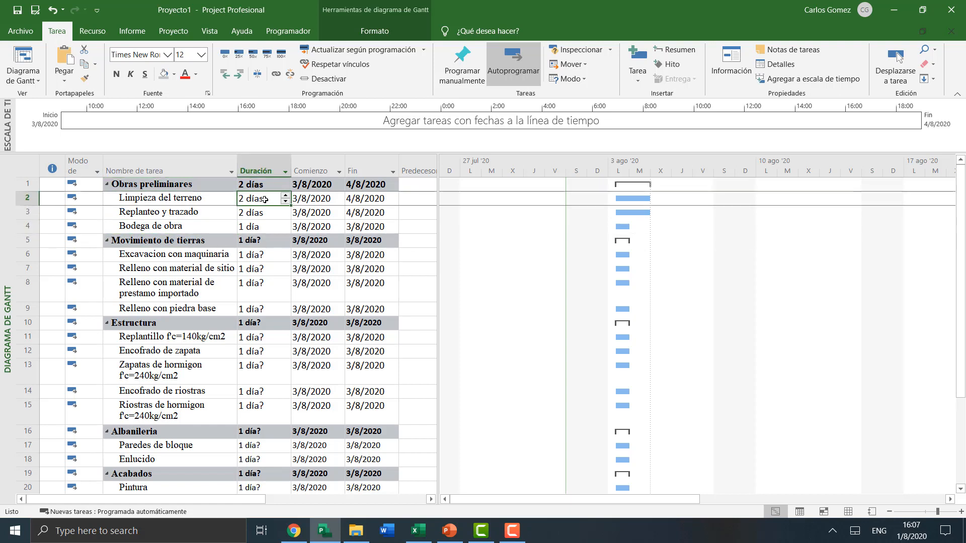
pyautogui.write('5')
pyautogui.hotkey('shift', 'Tab')
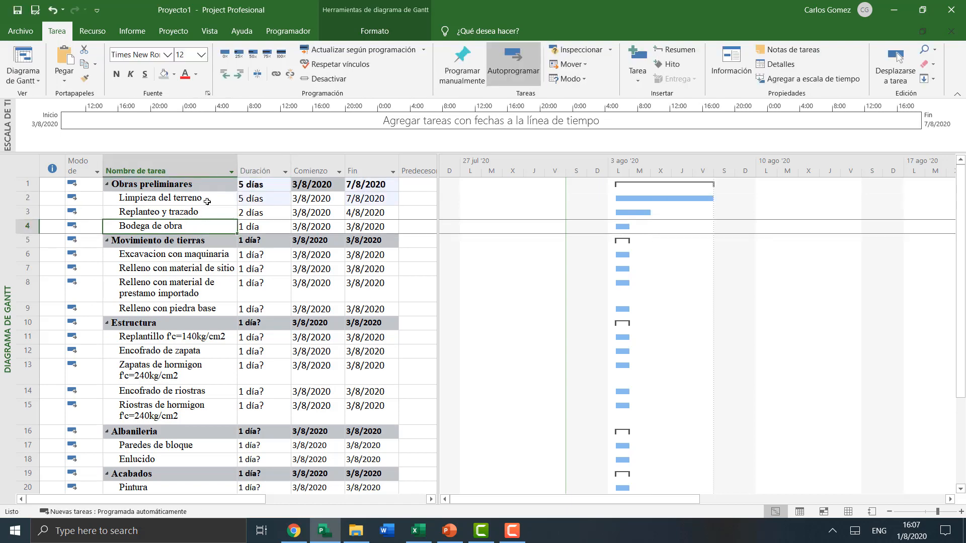
pyautogui.press('Tab')
pyautogui.write('2')
pyautogui.hotkey('shift', 'Tab')
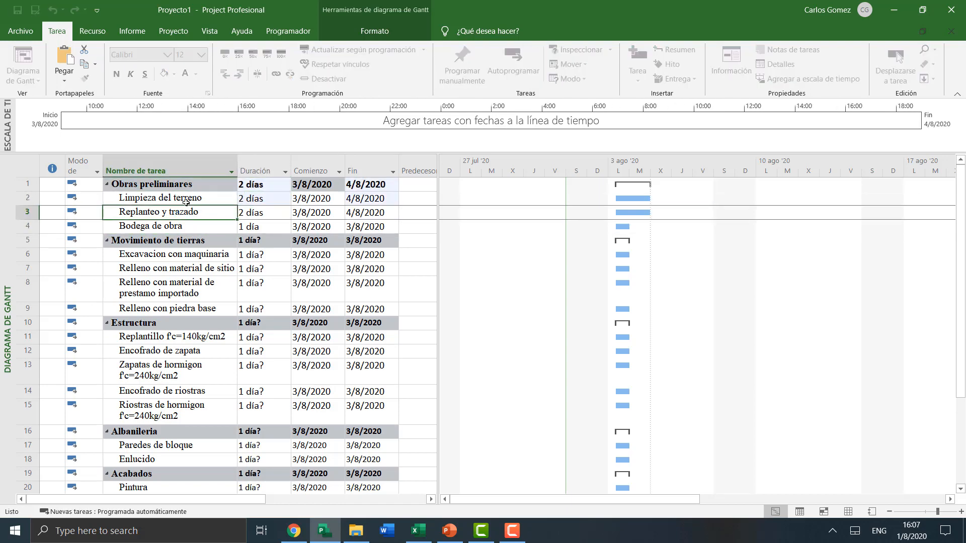
# - Go to the "Excavacion con maquinaria" task under "Movimiento de tierras"
pyautogui.press('Down')
pyautogui.press('Down')
pyautogui.press('Down')
pyautogui.press('Down')
pyautogui.press('Down')
pyautogui.press('Down')
pyautogui.press('Up')
pyautogui.press('Up')
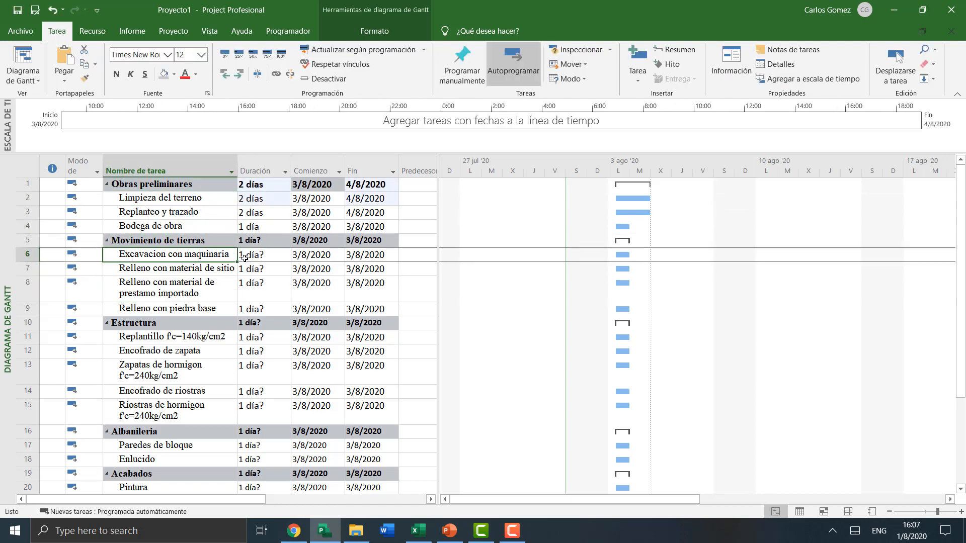
pyautogui.press('Tab')
pyautogui.click(175, 257)
# - Switch to Excel and look up the quantity, crew, performance and duration of "Excavacion con maquinaria" and the duration of "Relleno con material de sitio"
pyautogui.click(417, 531)
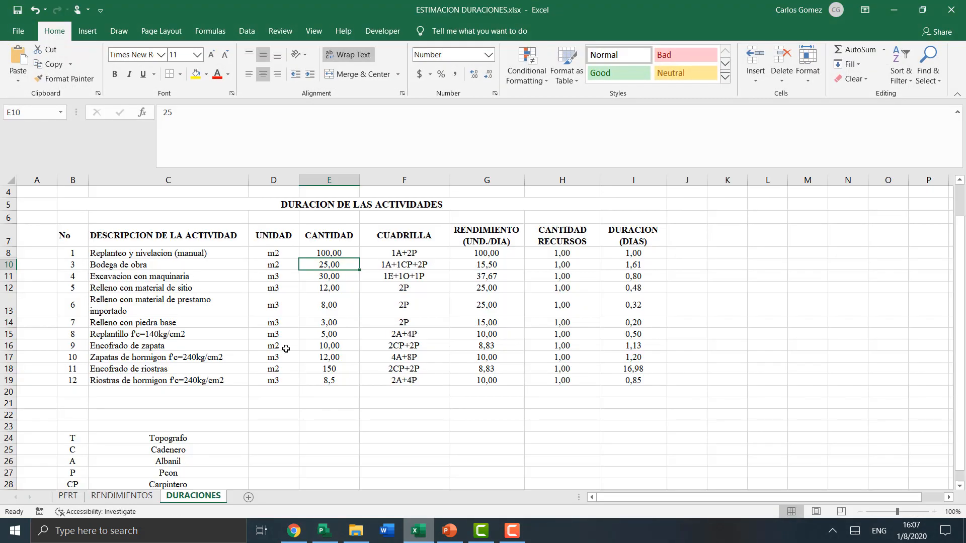
pyautogui.click(329, 276)
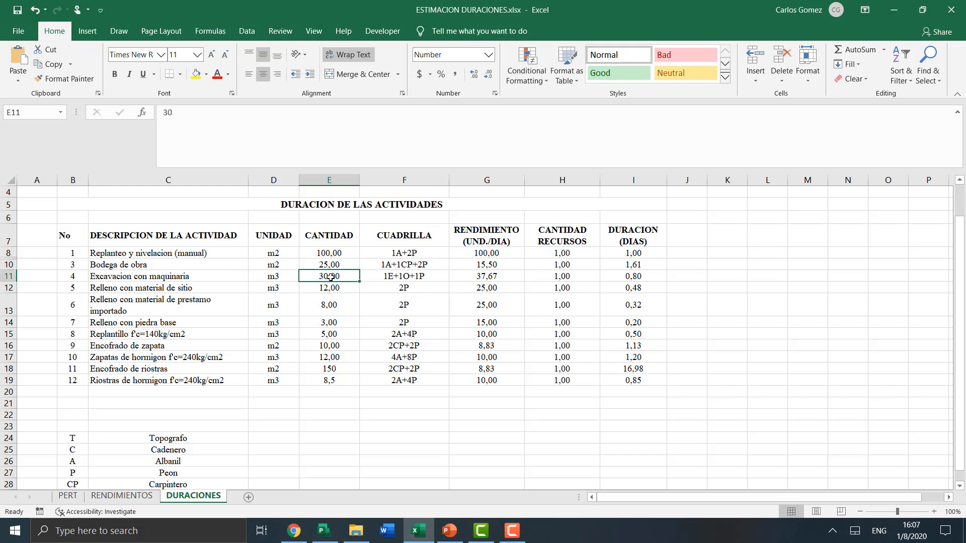
pyautogui.click(632, 277)
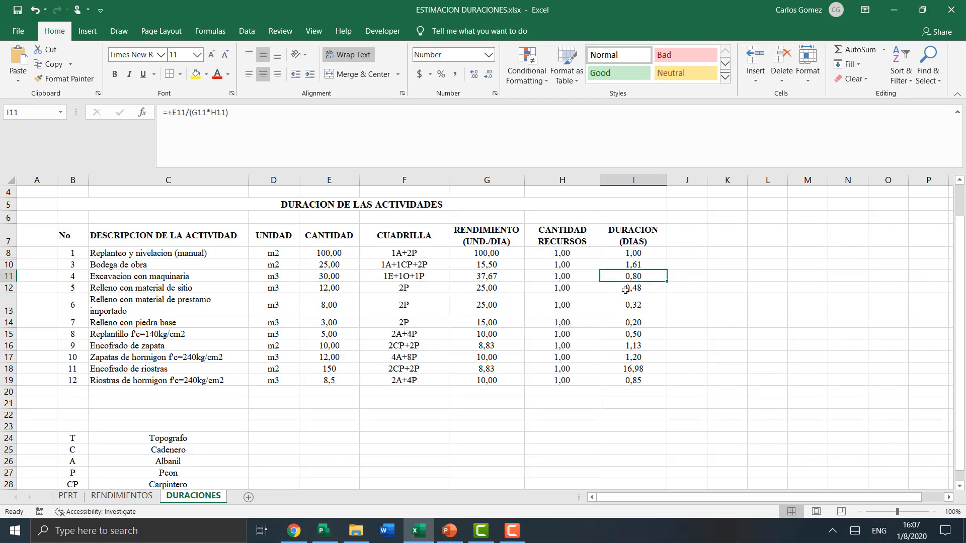
pyautogui.click(626, 290)
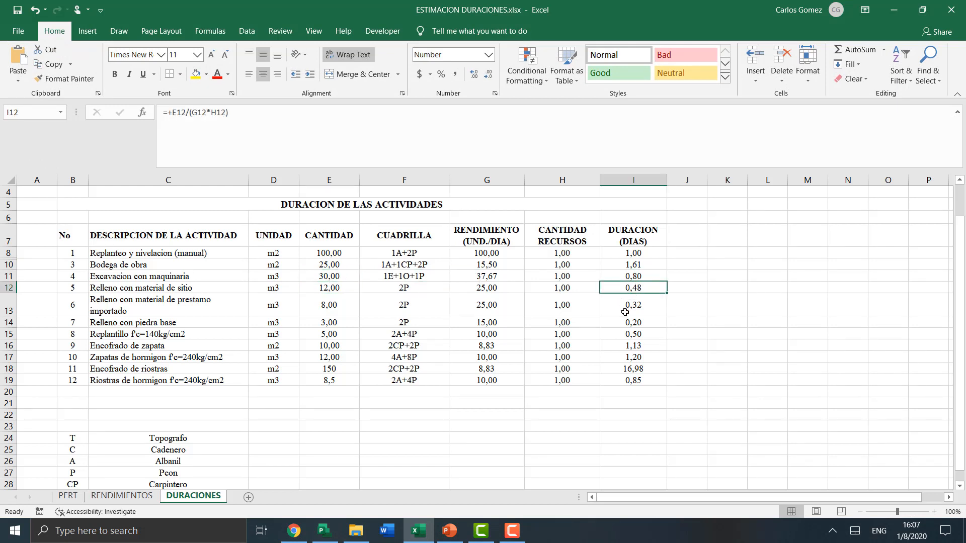
pyautogui.click(344, 285)
pyautogui.click(423, 275)
pyautogui.click(505, 280)
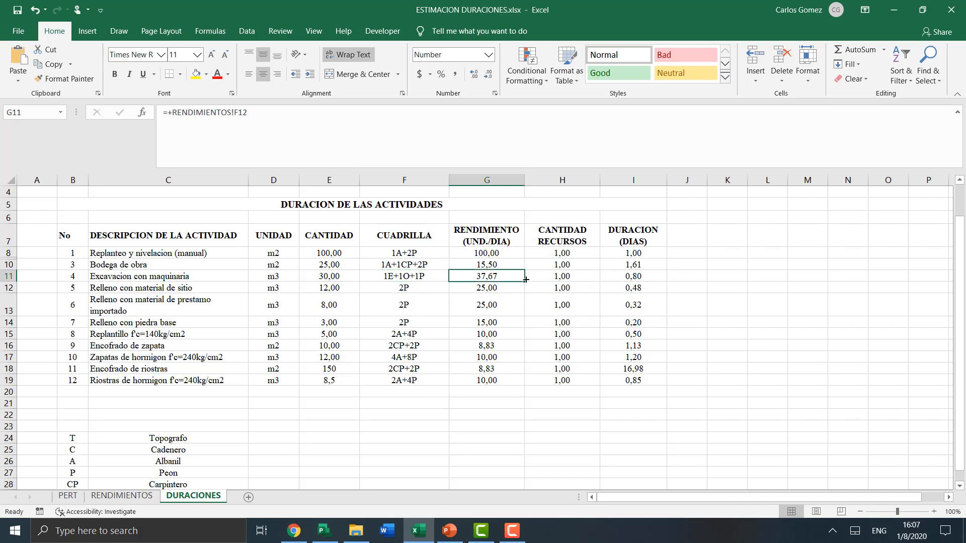
pyautogui.scroll(-1, 531, 320)
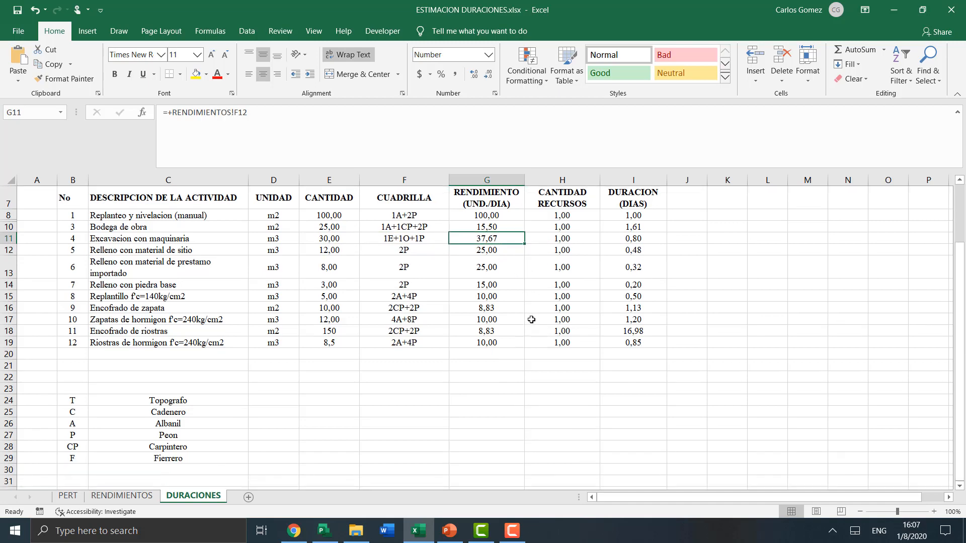
pyautogui.scroll(1, 531, 320)
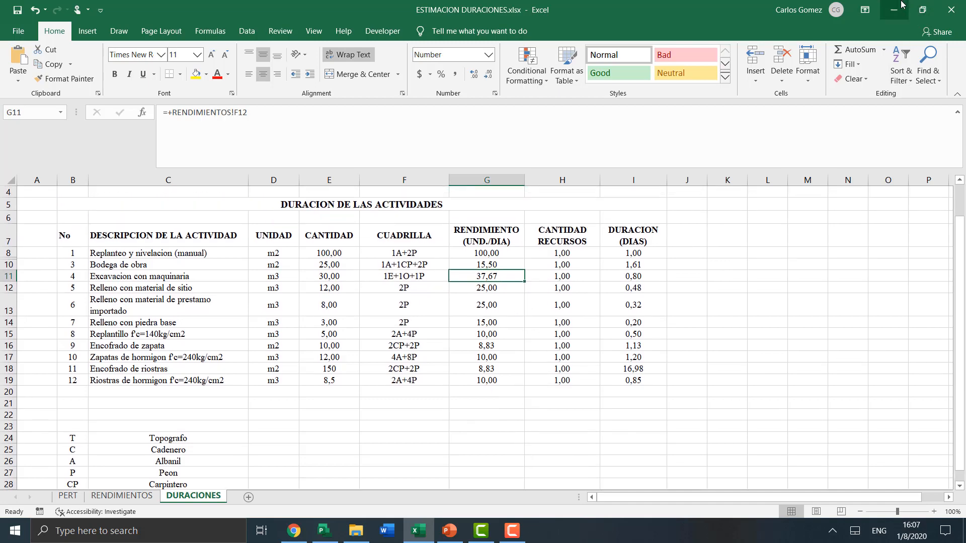
# - Return to Microsoft Project and set the durations of "Excavacion con maquinaria" to 5 days and "Relleno con material de sitio" to 15 days
pyautogui.click(894, 9)
pyautogui.click(279, 253)
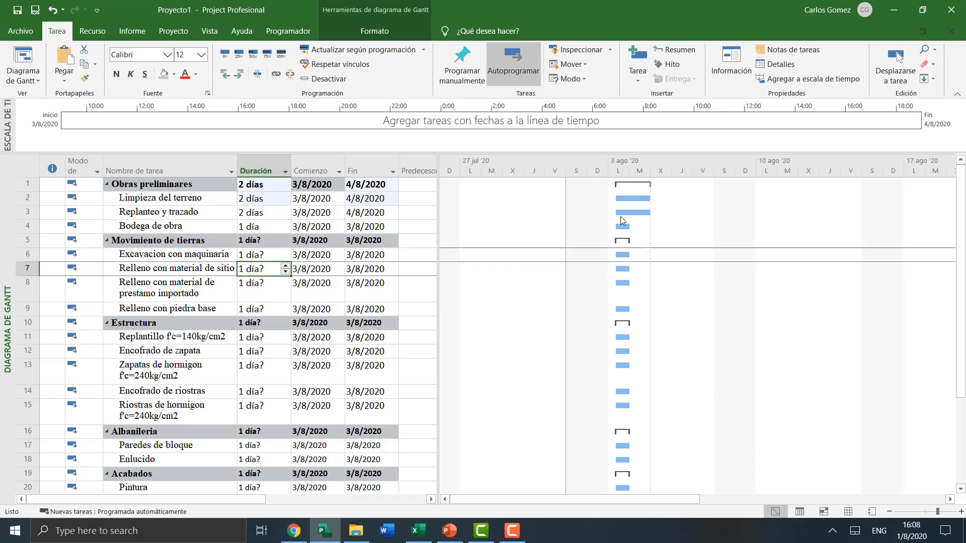
pyautogui.write('5')
pyautogui.press('Return')
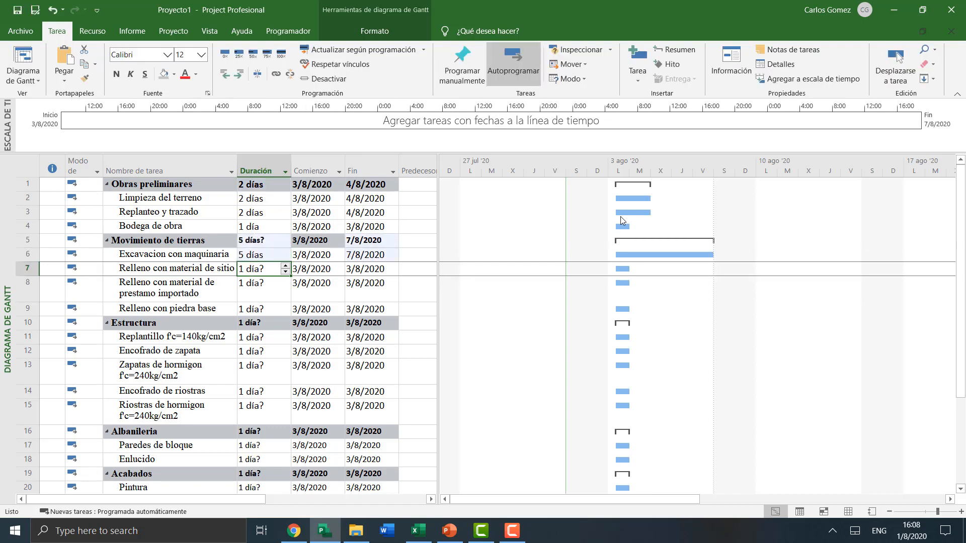
pyautogui.write('15')
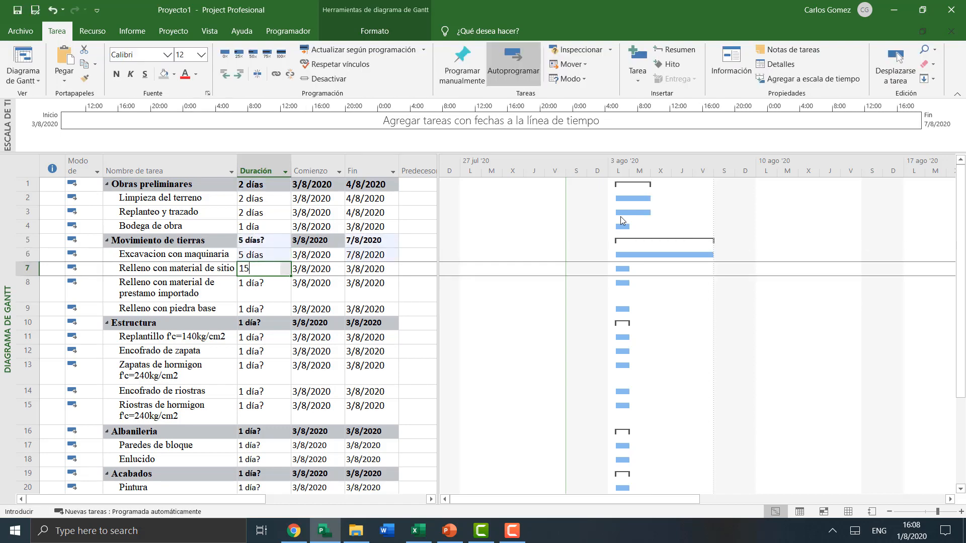
pyautogui.press('Return')
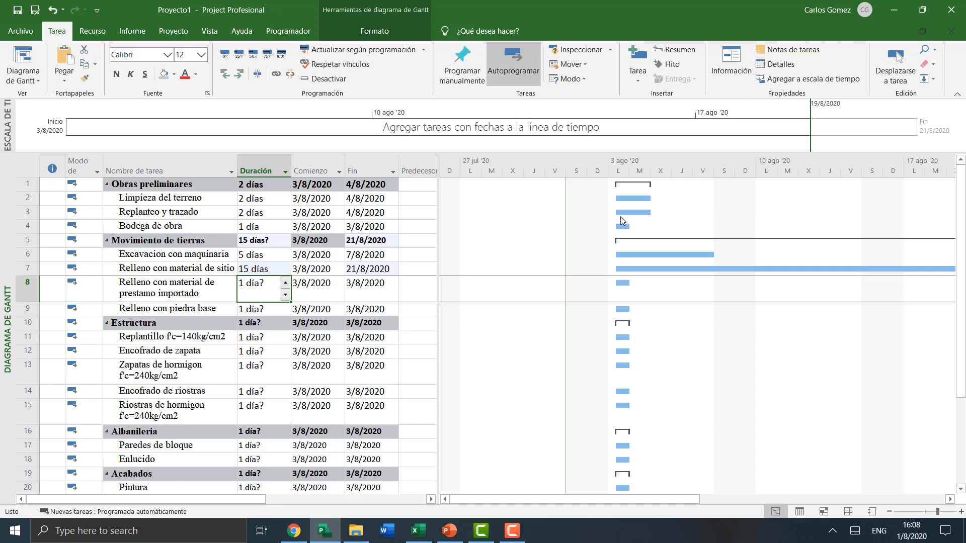
# - Set the duration of "Relleno con material de prestamo importado" to 15 days and zoom out the Gantt timescale
pyautogui.write('15')
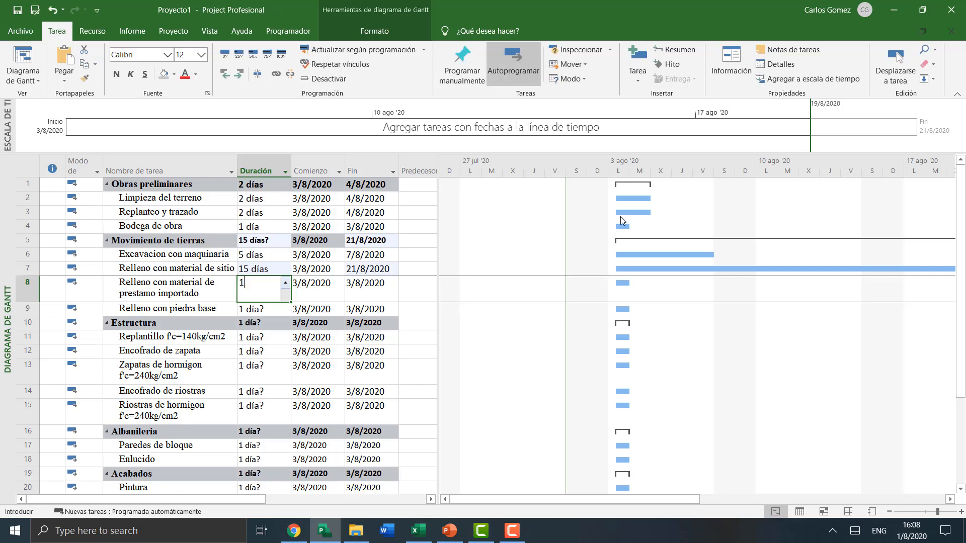
pyautogui.press('Return')
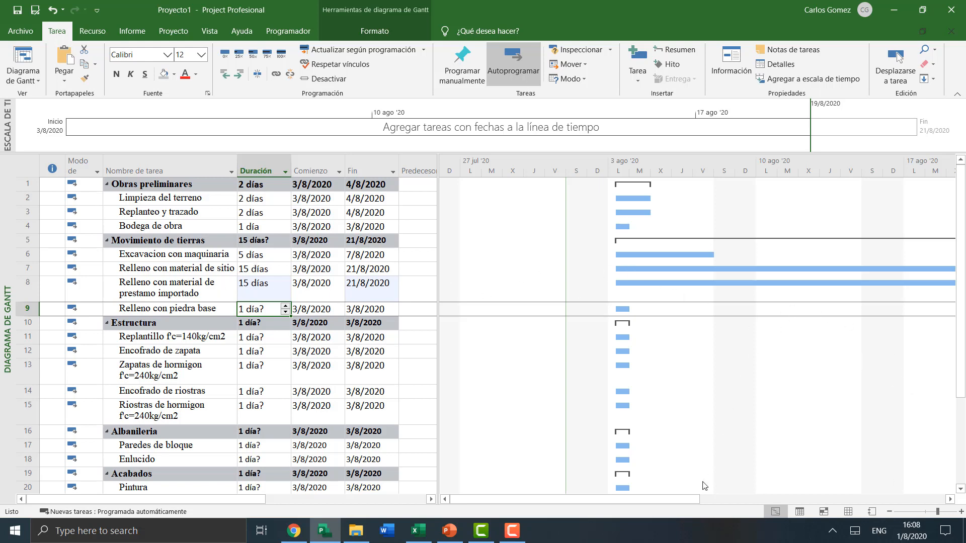
pyautogui.moveTo(705, 501); pyautogui.dragTo(682, 503)
pyautogui.click(888, 513)
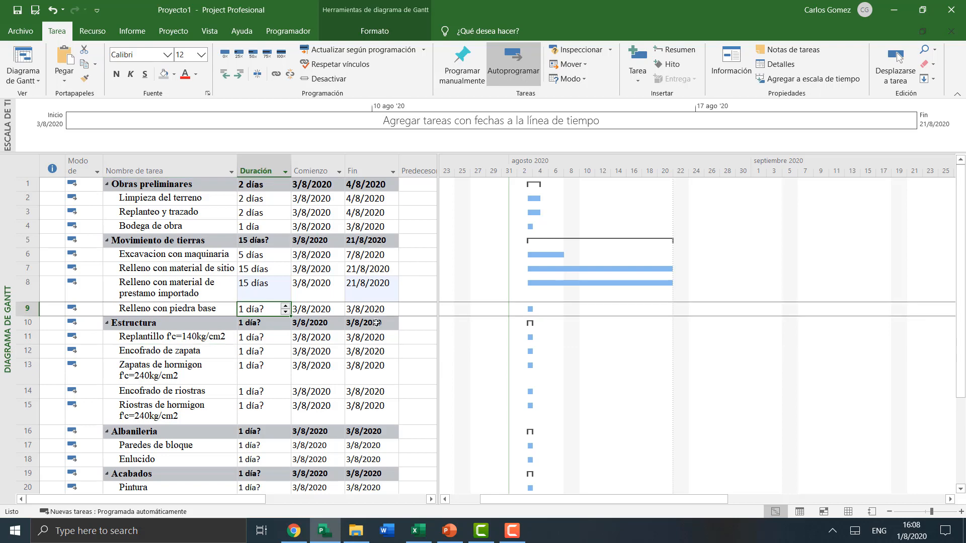
# - Try a duration of 7 days for "Relleno con piedra base" and change it to 3 days
pyautogui.write('7')
pyautogui.press('Return')
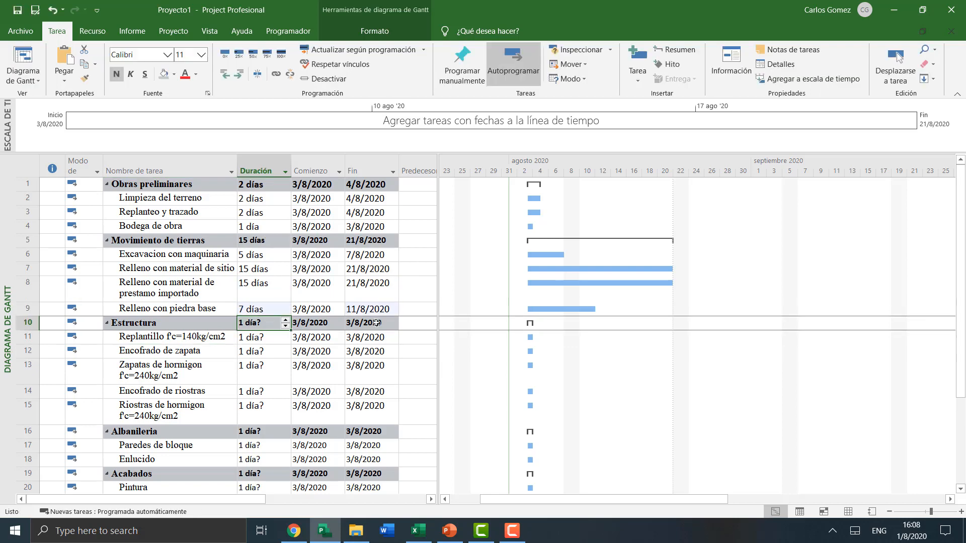
pyautogui.write('3')
pyautogui.press('Return')
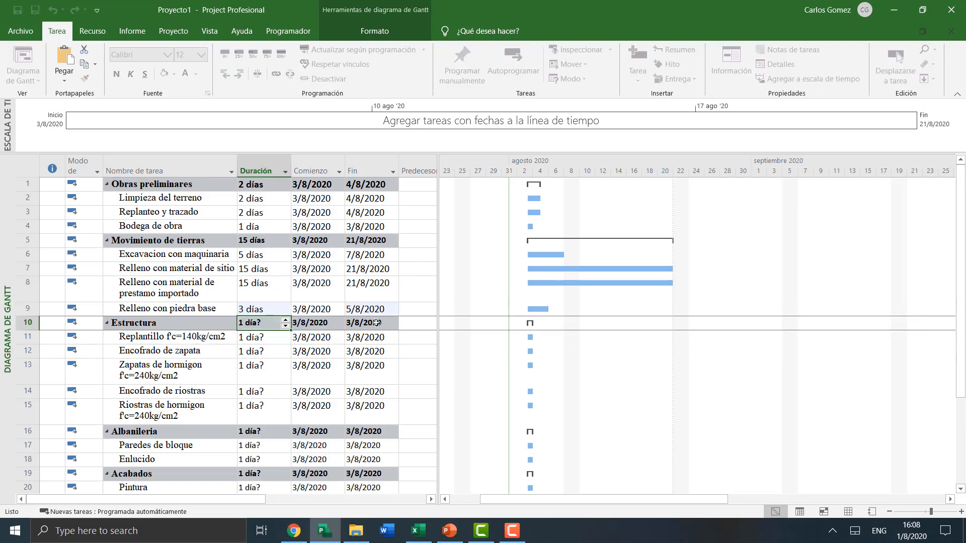
# - Try durations of 10 days for "Replantillo f'c=140kg/cm2" and 15 days for "Encofrado de zapata" under "Estructura"
pyautogui.press('Down')
pyautogui.press('Down')
pyautogui.press('Up')
pyautogui.write('1')
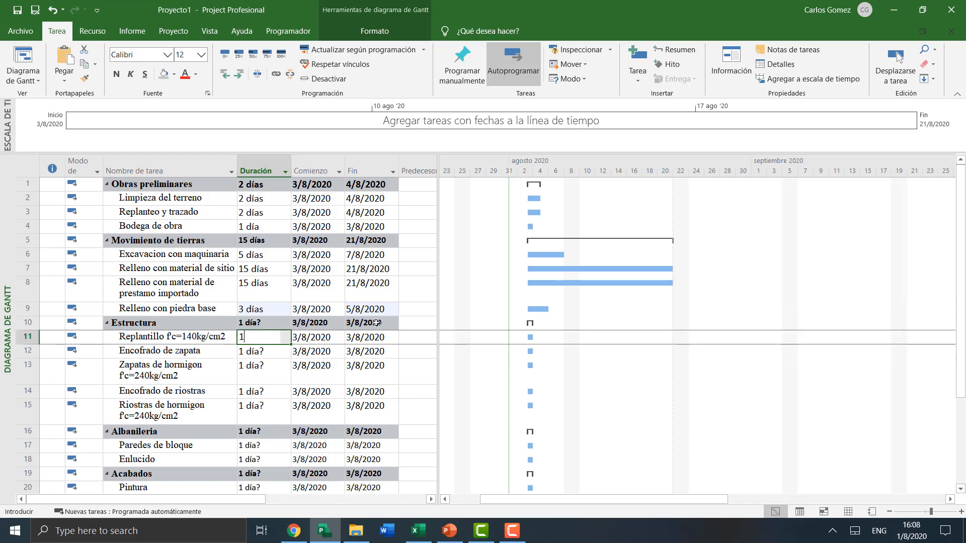
pyautogui.press('Return')
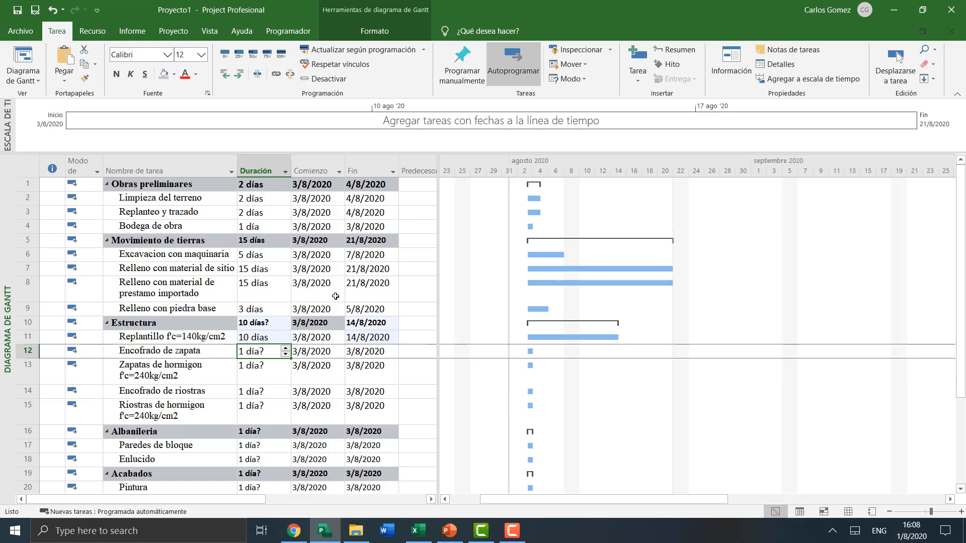
pyautogui.click(258, 267)
pyautogui.click(263, 308)
pyautogui.click(262, 366)
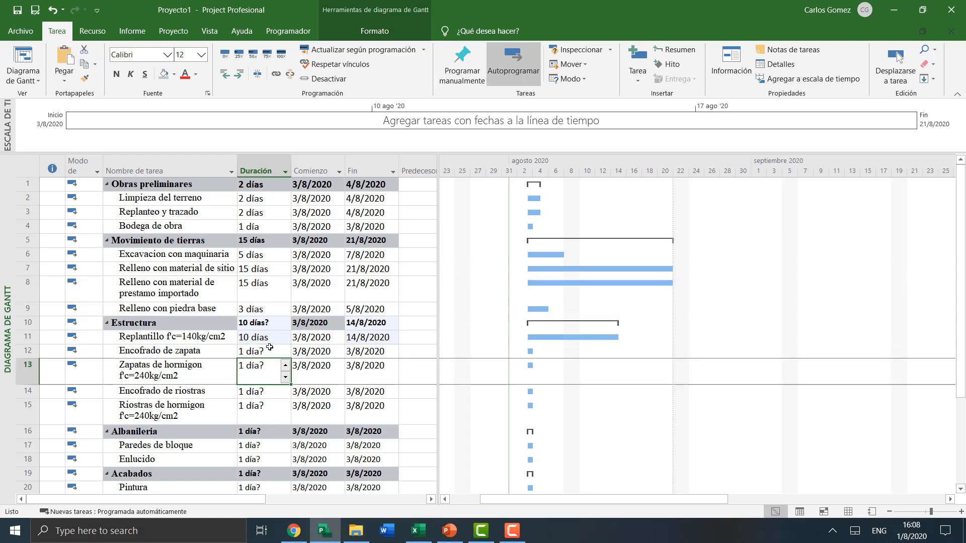
pyautogui.click(270, 347)
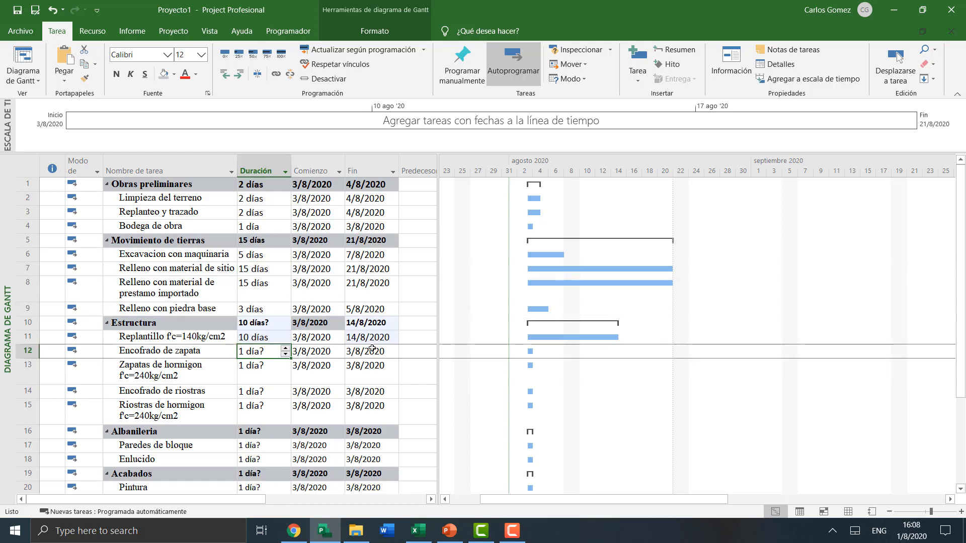
pyautogui.write('15')
pyautogui.press('Return')
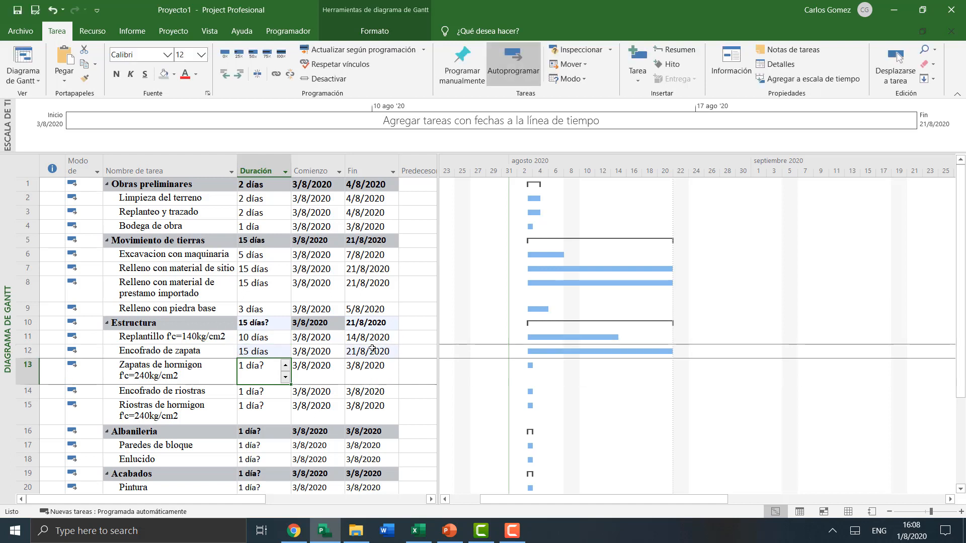
# - Set the duration of "Encofrado de zapata" to 8 days
pyautogui.press('Up')
pyautogui.write('8')
pyautogui.press('Return')
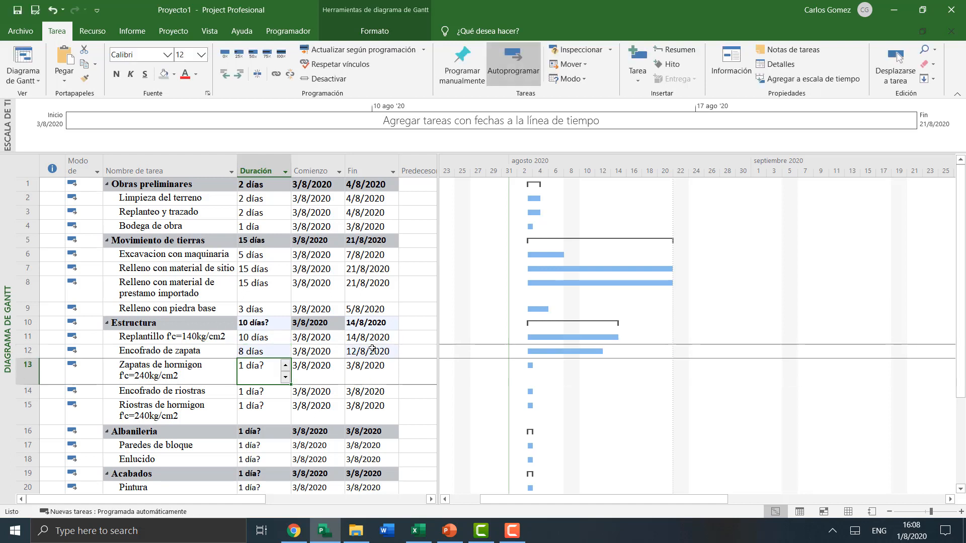
# - Set the durations of "Replantillo f'c=140kg/cm2" to 5 days and "Zapatas de hormigon f'c=240kg/cm2" to 15 days
pyautogui.press('Up')
pyautogui.press('Up')
pyautogui.write('5')
pyautogui.press('Return')
pyautogui.press('Down')
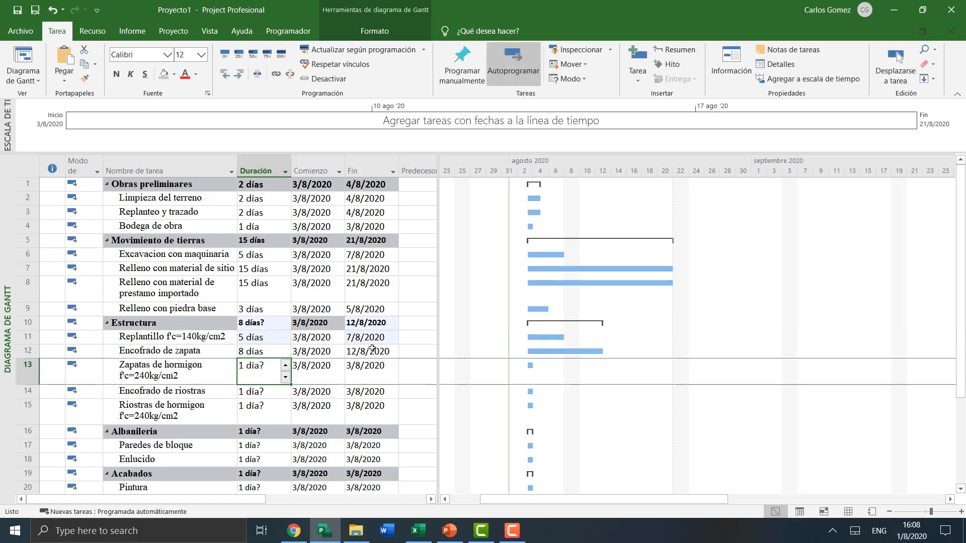
pyautogui.write('15')
pyautogui.press('Return')
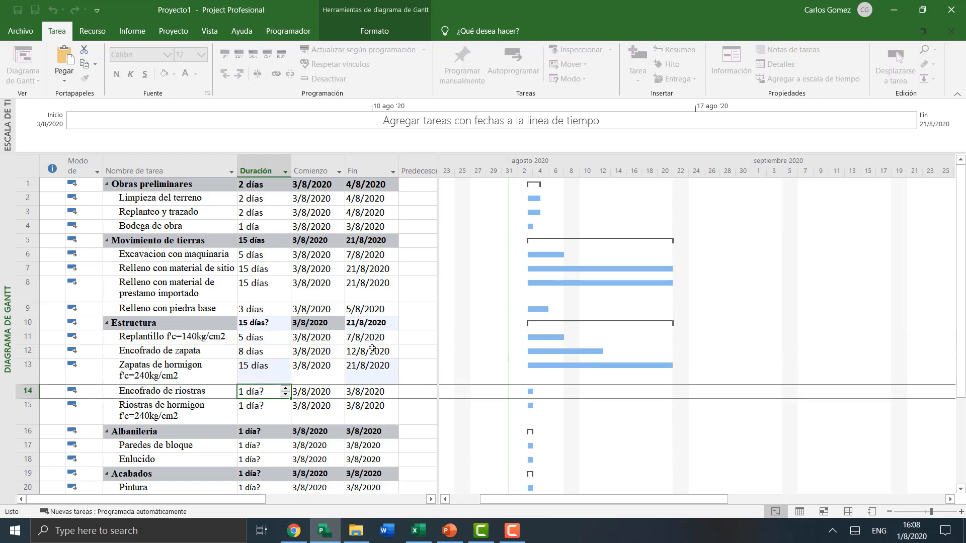
# - Review the durations already entered under "Estructura" and return to "Encofrado de riostras"
pyautogui.press('Up')
pyautogui.press('Up')
pyautogui.press('Up')
pyautogui.press('Up')
pyautogui.press('Up')
pyautogui.press('Down')
pyautogui.press('Down')
pyautogui.press('Down')
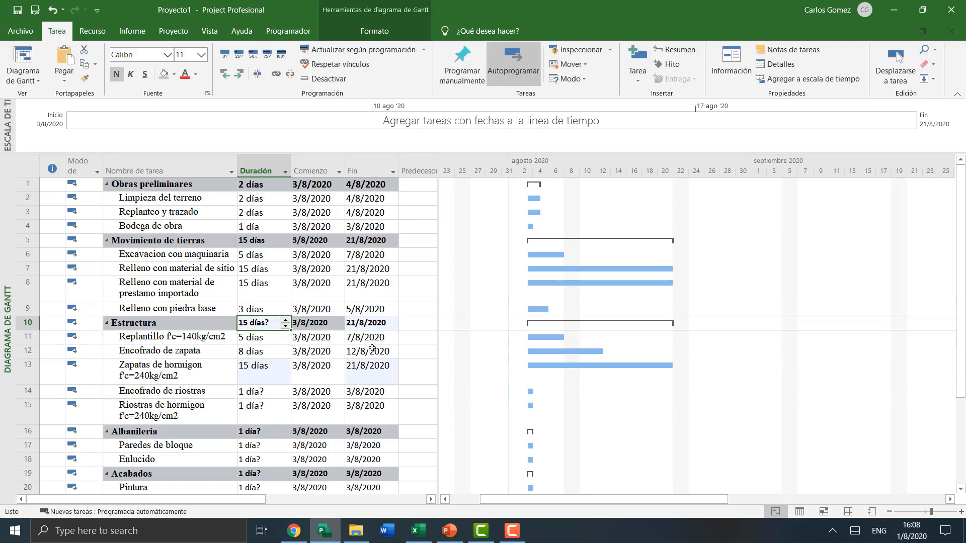
pyautogui.press('Down')
pyautogui.press('Up')
pyautogui.press('Up')
pyautogui.press('Up')
pyautogui.press('Down')
pyautogui.press('Down')
pyautogui.press('Down')
pyautogui.press('Down')
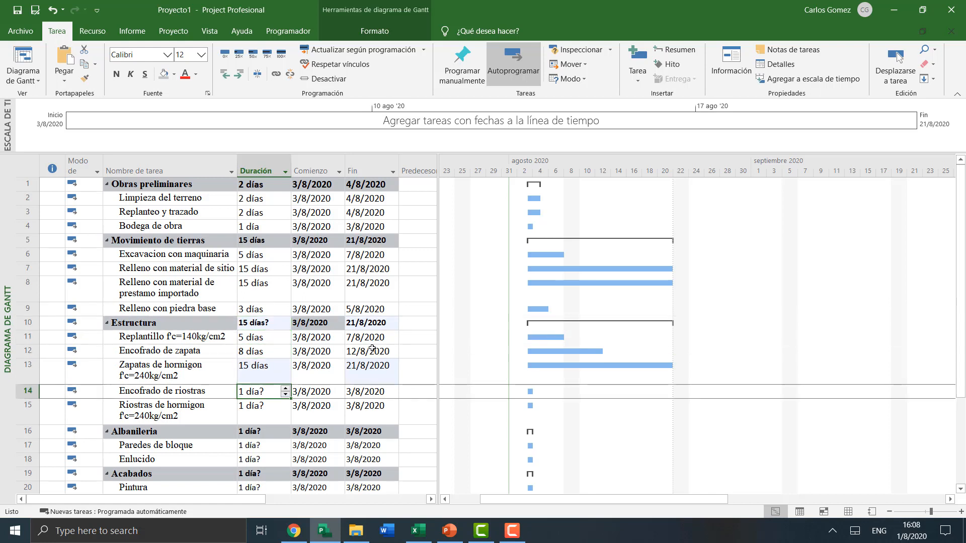
# - Set the durations of "Encofrado de riostras" to 8 days and "Riostras de hormigon f'c=240kg/cm2" to 5 days
pyautogui.write('8')
pyautogui.press('Return')
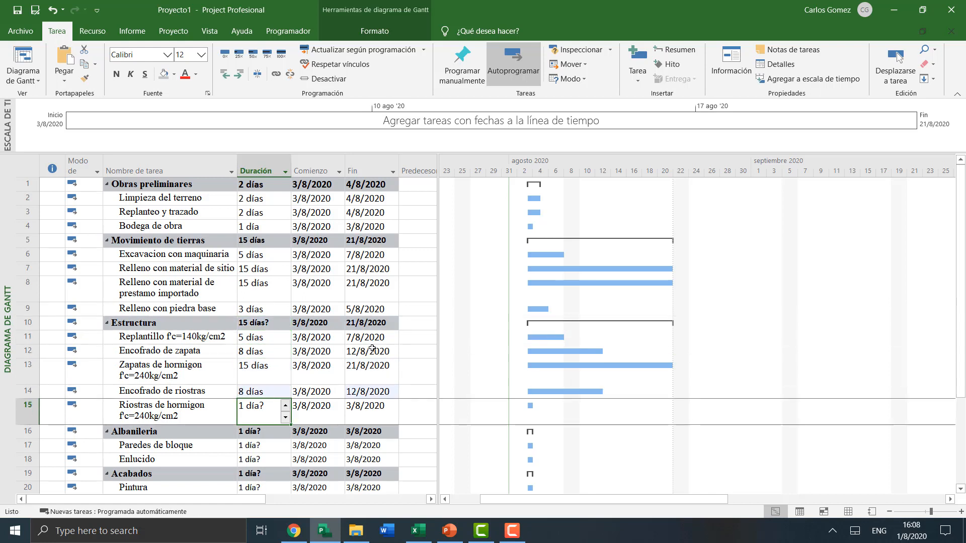
pyautogui.write('5')
pyautogui.press('Return')
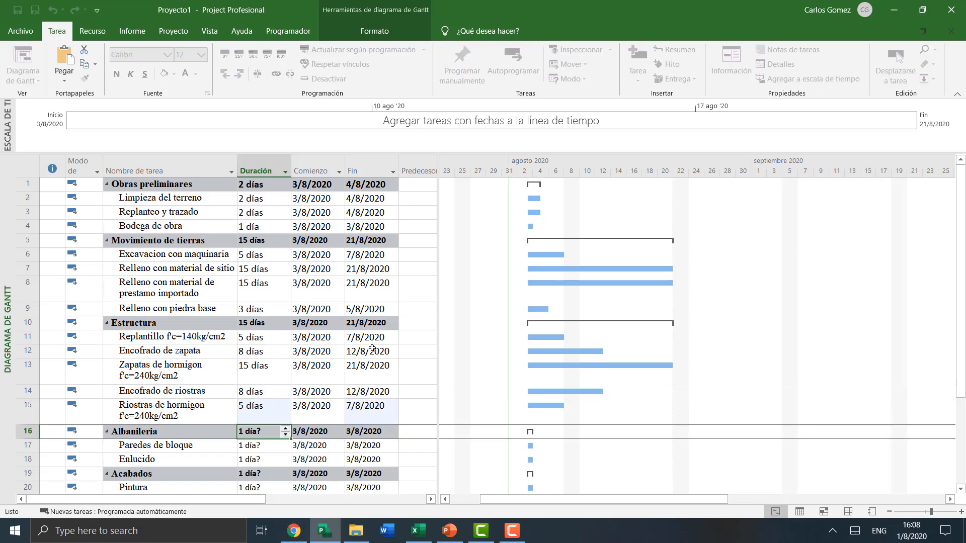
# - Look over the remaining tasks under "Albanileria", "Acabados" and "Obras exteriores" and go back to "Paredes de bloque"
pyautogui.press('Down')
pyautogui.press('Down')
pyautogui.press('Down')
pyautogui.press('Down')
pyautogui.press('Down')
pyautogui.press('Down')
pyautogui.press('Down')
pyautogui.press('Down')
pyautogui.press('Down')
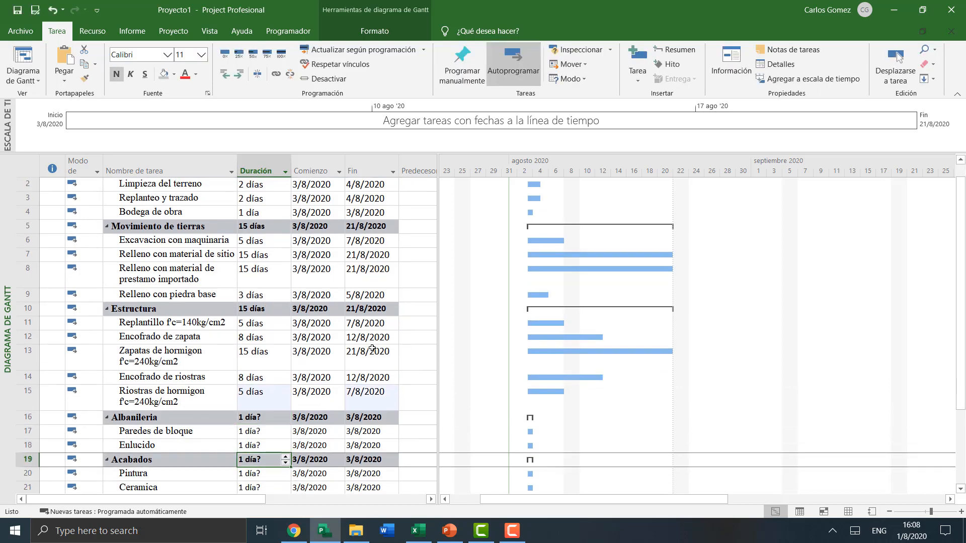
pyautogui.press('Up')
pyautogui.press('Up')
pyautogui.press('Up')
pyautogui.press('Down')
pyautogui.press('Down')
pyautogui.press('Down')
pyautogui.press('Down')
pyautogui.press('Down')
pyautogui.press('Down')
pyautogui.press('Down')
pyautogui.press('Down')
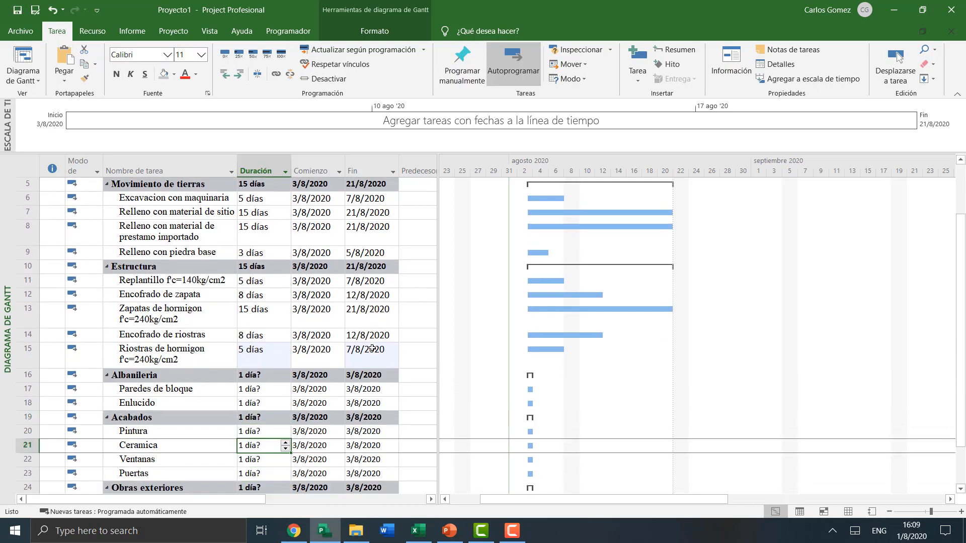
pyautogui.press('Up')
pyautogui.press('Up')
pyautogui.press('Up')
pyautogui.press('Up')
pyautogui.press('Up')
pyautogui.press('Up')
pyautogui.press('Up')
pyautogui.press('Up')
pyautogui.press('Up')
pyautogui.press('Up')
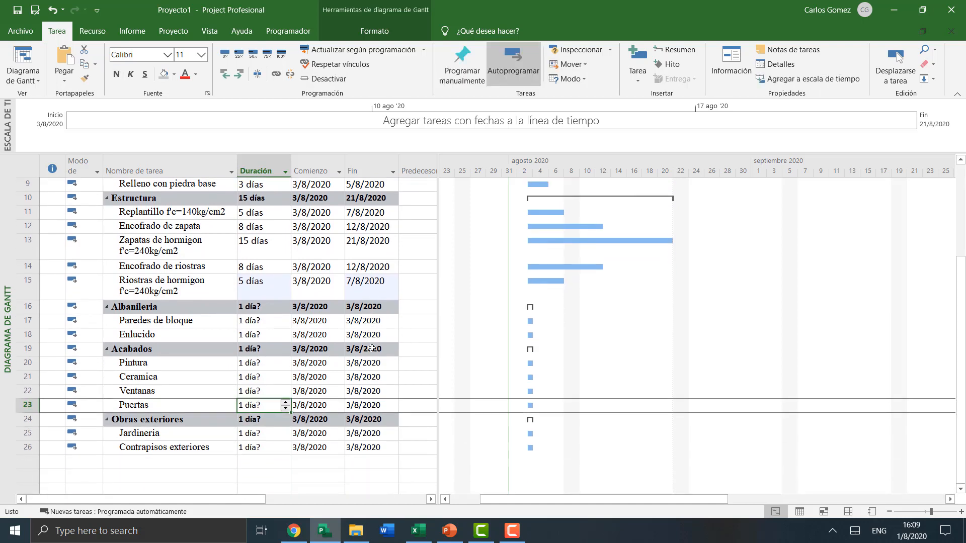
# - Set the durations of "Paredes de bloque" to 15 days and "Enlucido" to 10 days
pyautogui.write('15')
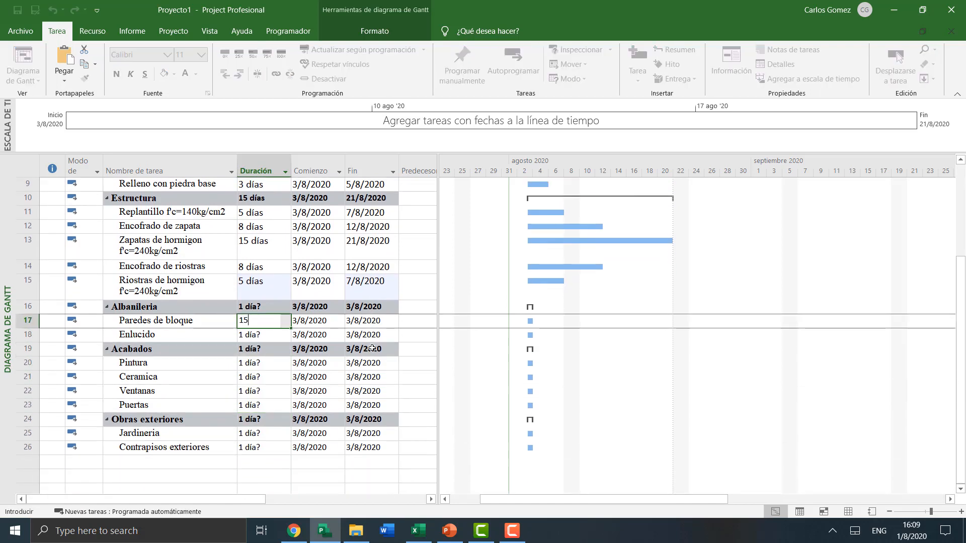
pyautogui.press('Return')
pyautogui.write('10')
pyautogui.press('Return')
pyautogui.press('Return')
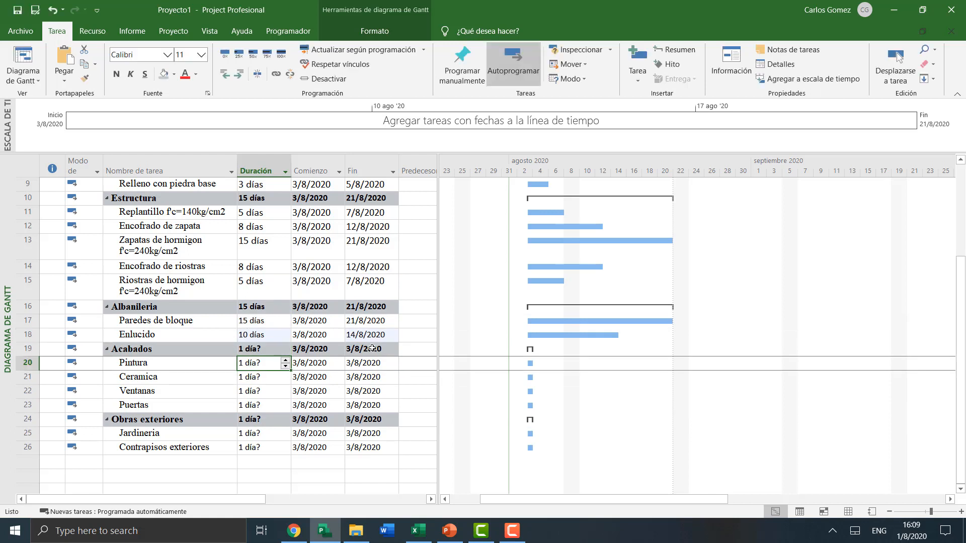
# - Set the durations of "Pintura" and "Ceramica" under "Acabados" to 7 days each
pyautogui.write('7')
pyautogui.press('Return')
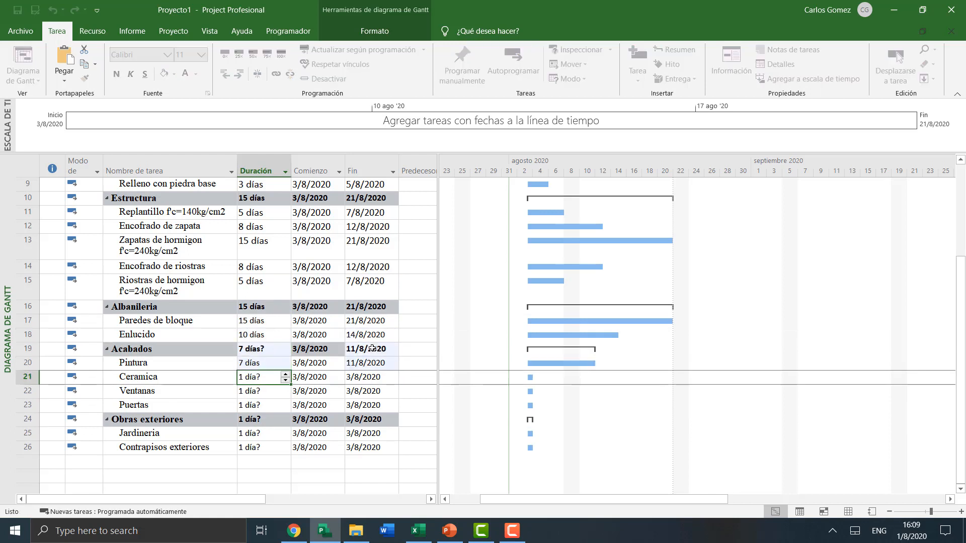
pyautogui.write('7')
pyautogui.press('Return')
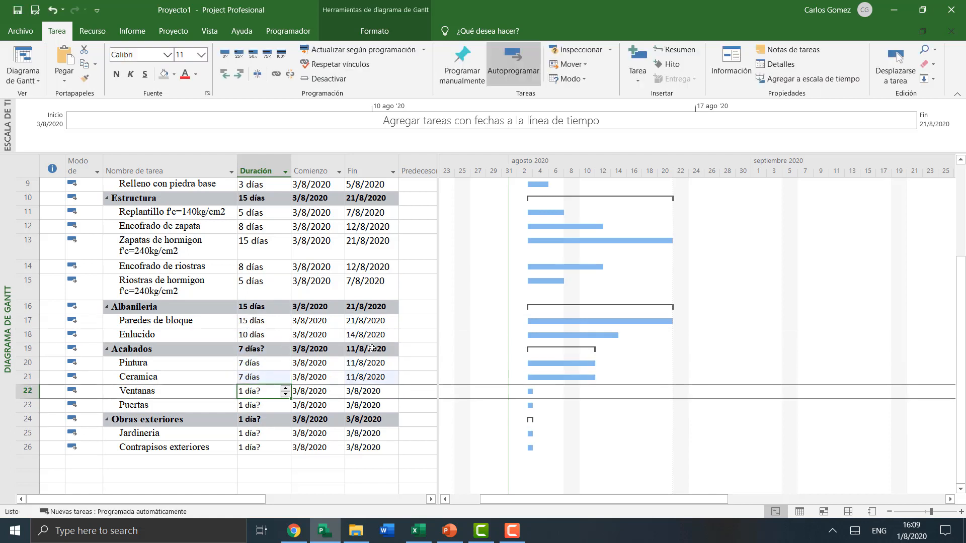
# - Set the durations of "Ventanas" and "Puertas" under "Acabados" to 15 days each
pyautogui.write('15')
pyautogui.press('Return')
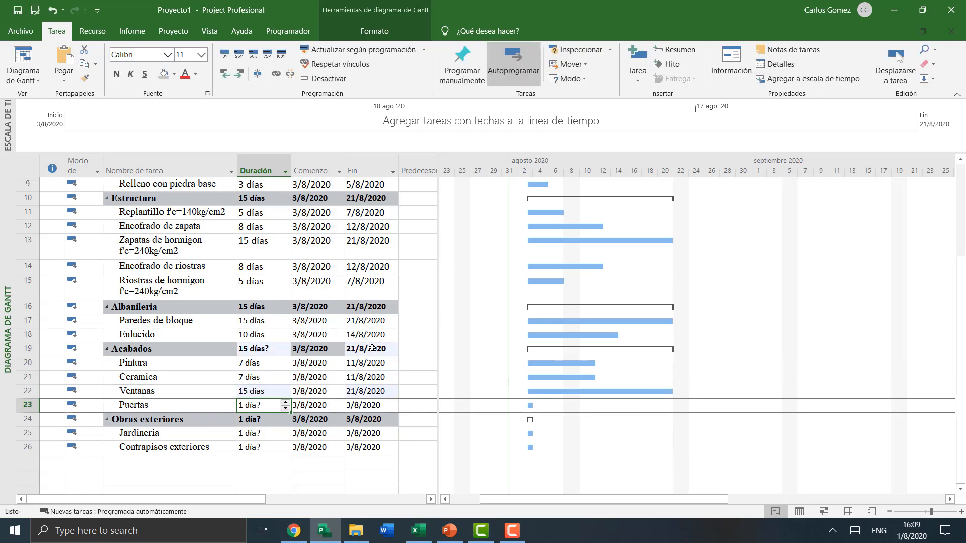
pyautogui.write('15')
pyautogui.press('Return')
pyautogui.press('Return')
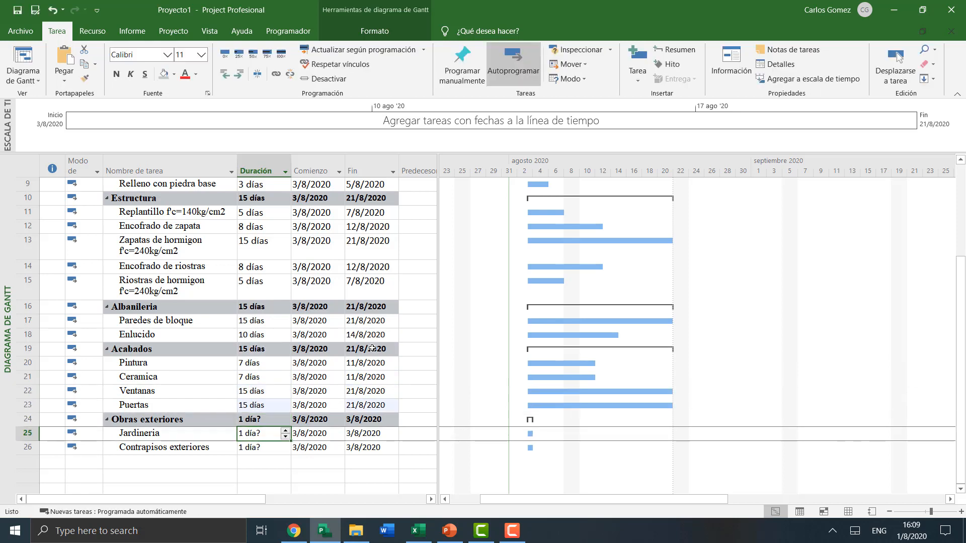
# - Set the durations of "Jardineria" and "Contrapisos exteriores" under "Obras exteriores" to 3 days each
pyautogui.write('3')
pyautogui.press('Return')
pyautogui.write('3')
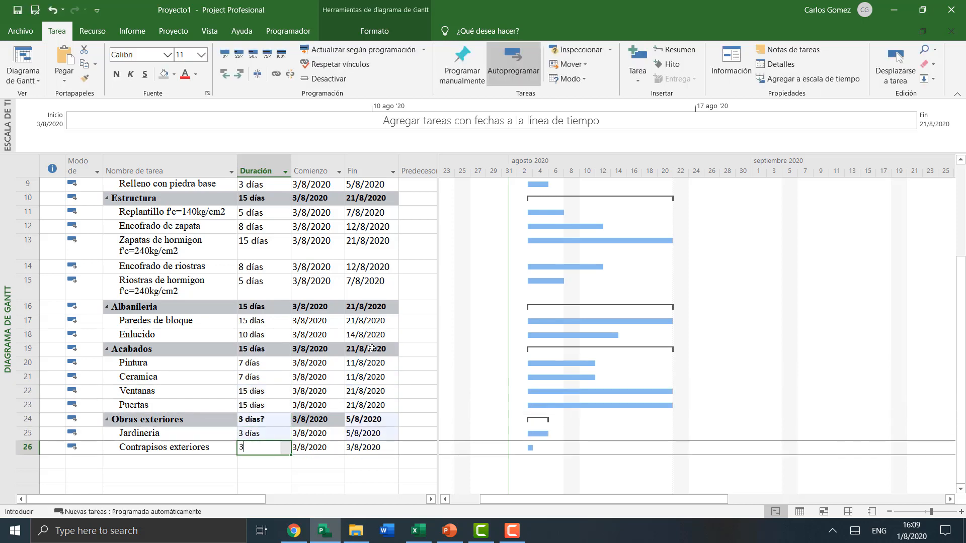
pyautogui.press('Return')
# - Review the durations entered for all tasks from "Obras preliminares" to "Obras exteriores"
pyautogui.scroll(3, 238, 317)
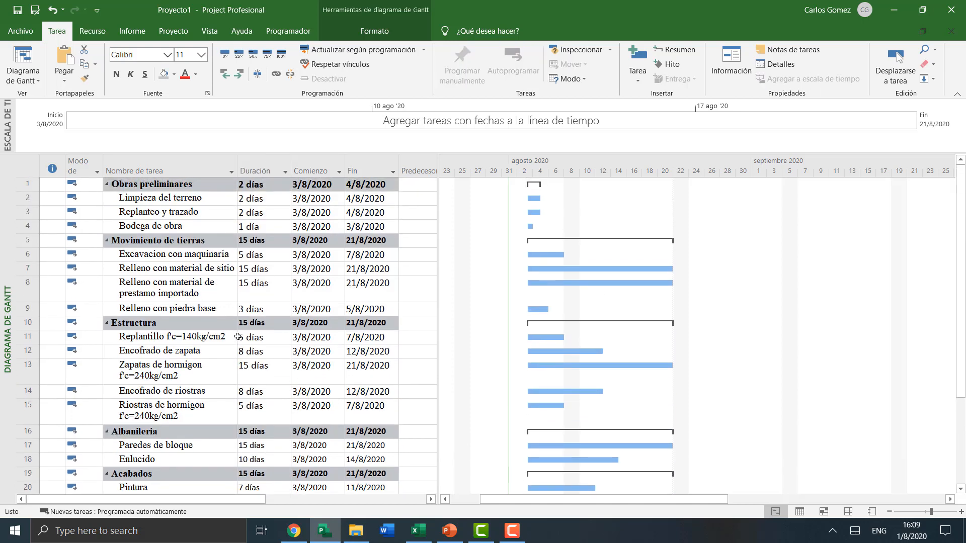
pyautogui.click(156, 225)
pyautogui.scroll(-3, 212, 299)
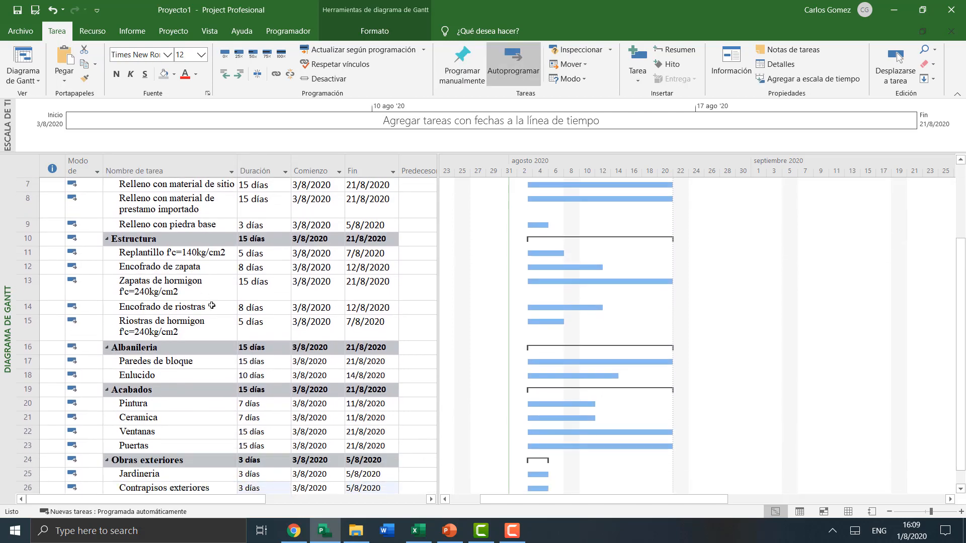
pyautogui.scroll(1, 191, 352)
pyautogui.scroll(-3, 170, 405)
pyautogui.click(175, 393)
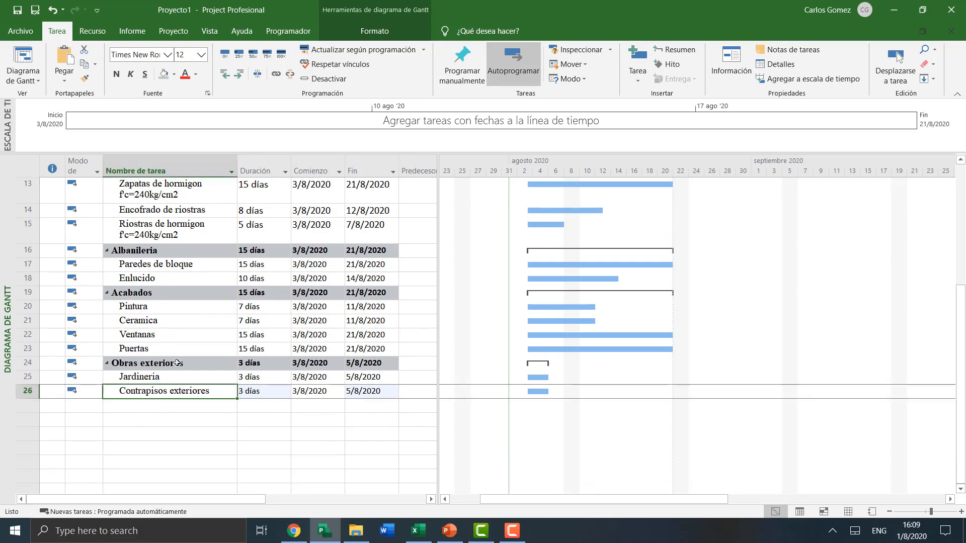
pyautogui.click(177, 348)
pyautogui.scroll(1, 176, 324)
pyautogui.click(158, 307)
pyautogui.click(172, 272)
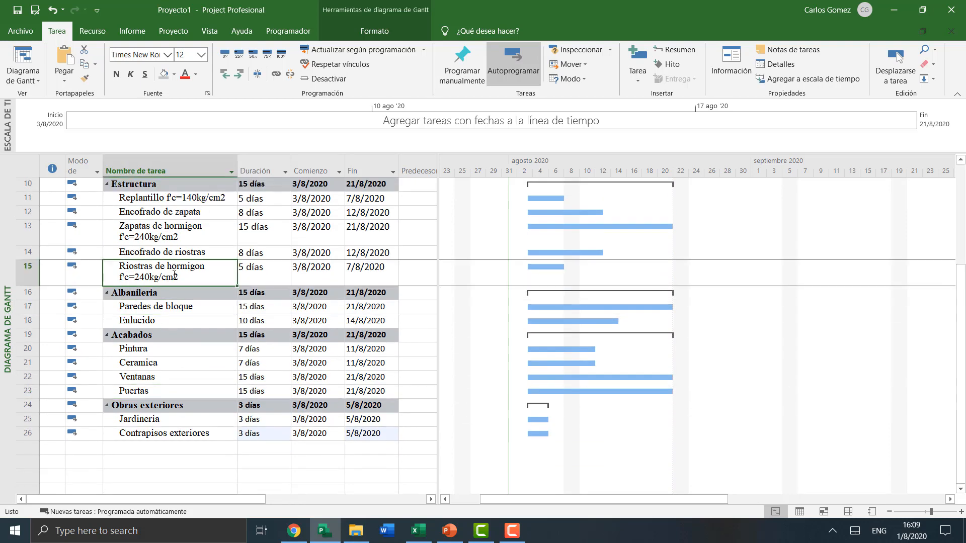
# - Glance at the duration estimates in Excel, return to Microsoft Project and look over the task list from "Obras preliminares" onward
pyautogui.click(418, 531)
pyautogui.click(418, 530)
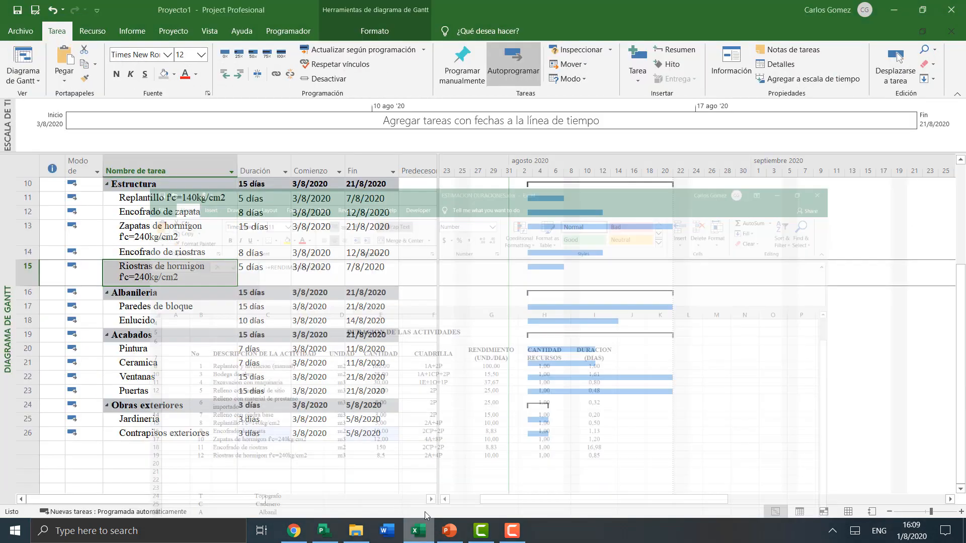
pyautogui.scroll(4, 193, 294)
pyautogui.click(193, 271)
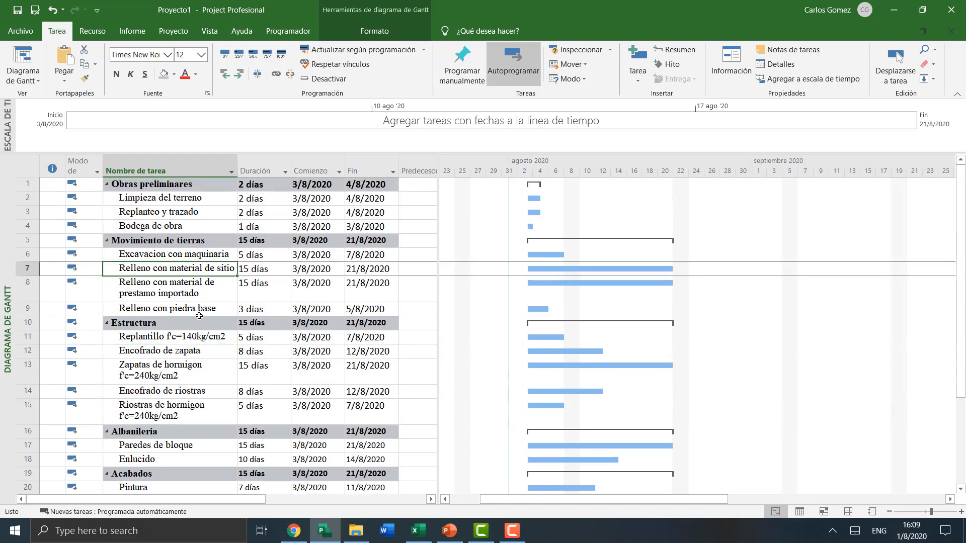
pyautogui.click(178, 227)
pyautogui.click(196, 187)
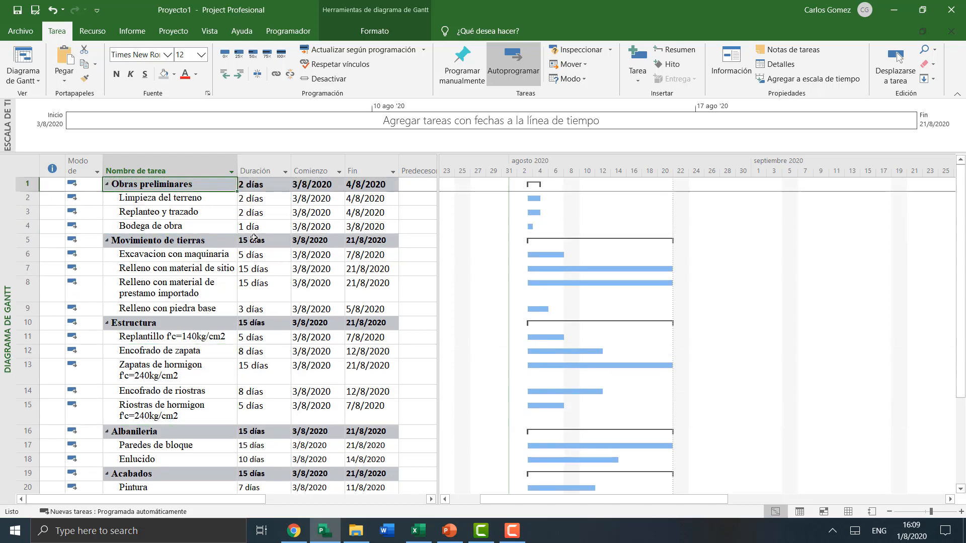
pyautogui.scroll(-4, 211, 266)
pyautogui.scroll(4, 206, 286)
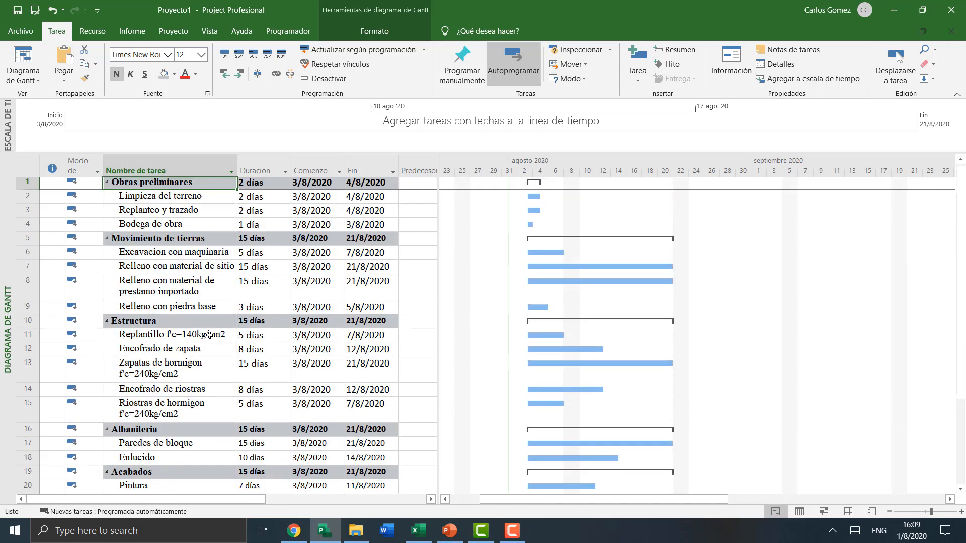
pyautogui.click(162, 299)
pyautogui.click(169, 255)
pyautogui.click(176, 210)
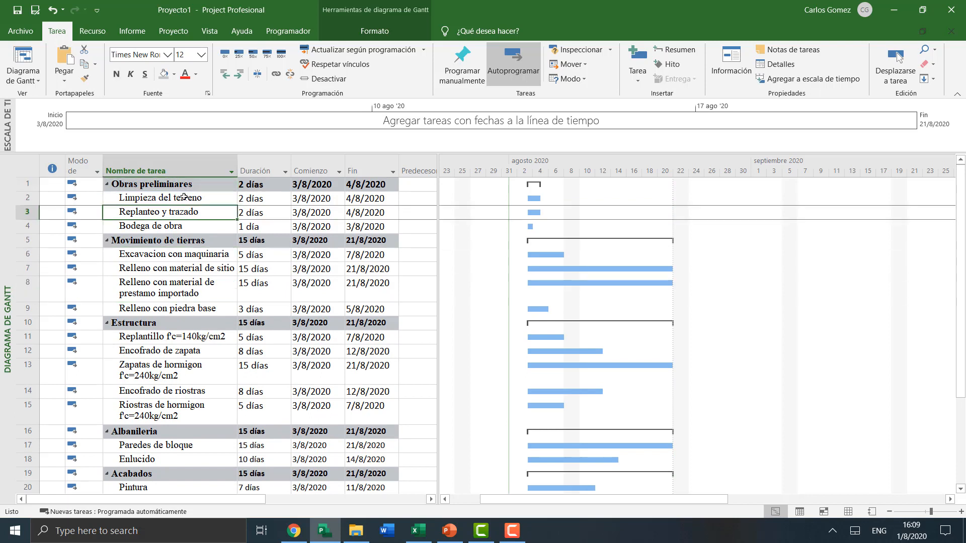
pyautogui.click(184, 197)
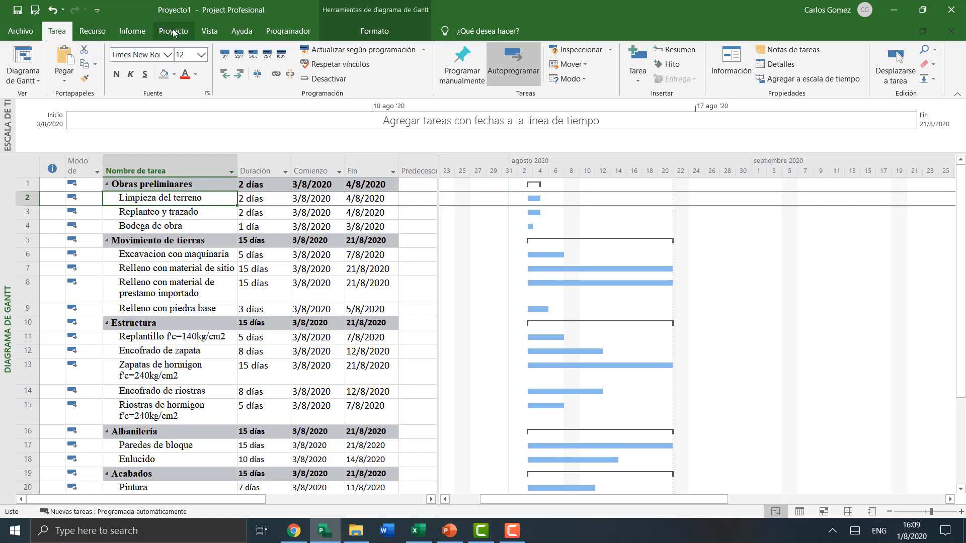
pyautogui.click(110, 32)
pyautogui.click(131, 31)
pyautogui.click(173, 31)
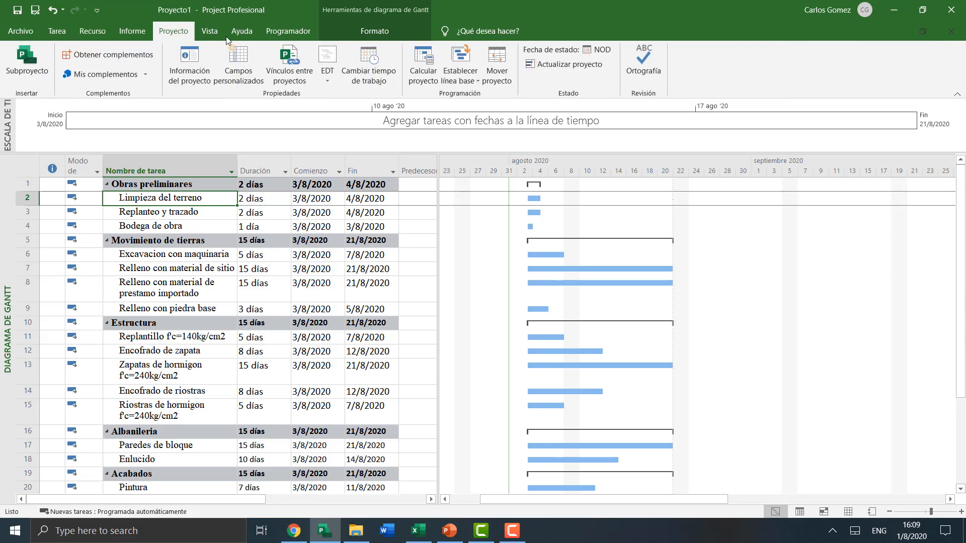
pyautogui.click(209, 31)
pyautogui.click(255, 32)
pyautogui.click(287, 32)
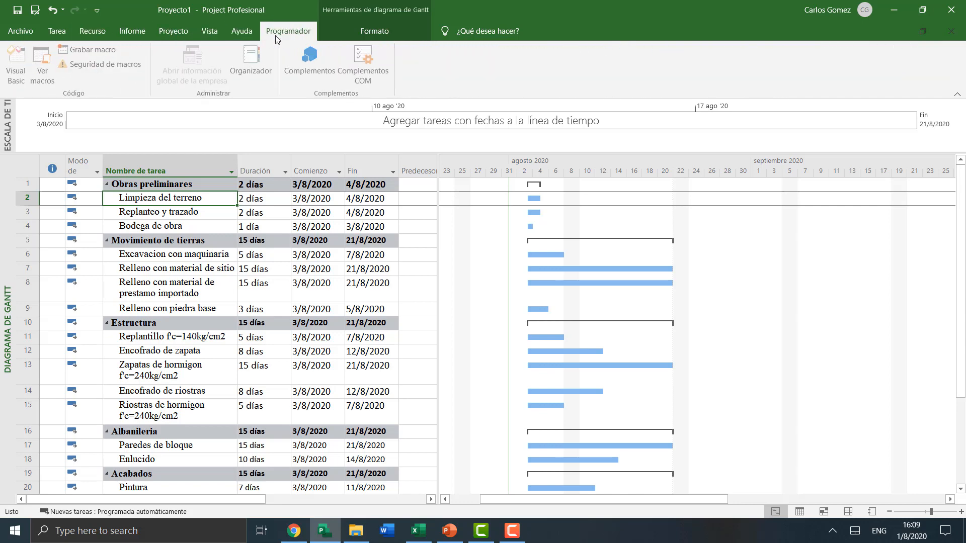
# - Open the project information for "Proyecto1" and choose "Estándar" as the project calendar
pyautogui.click(173, 31)
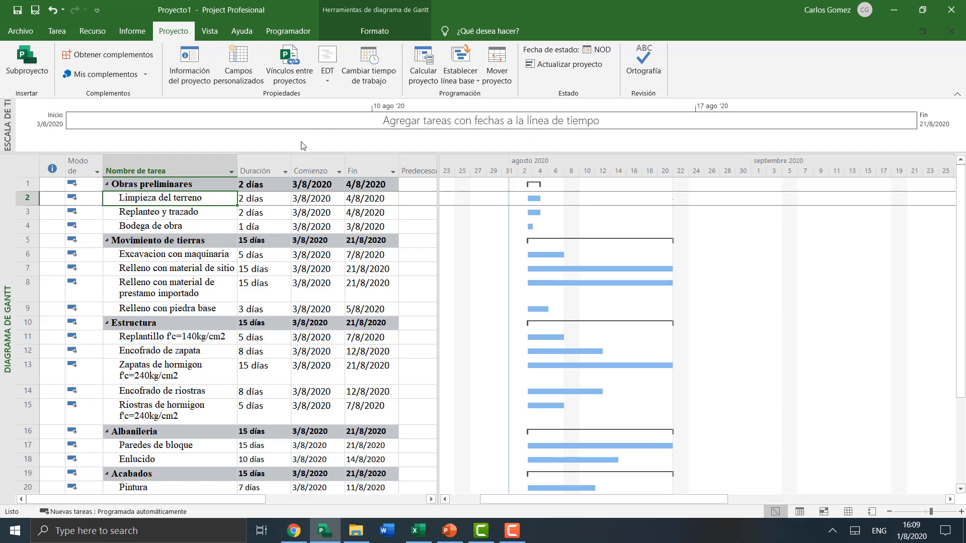
pyautogui.click(196, 77)
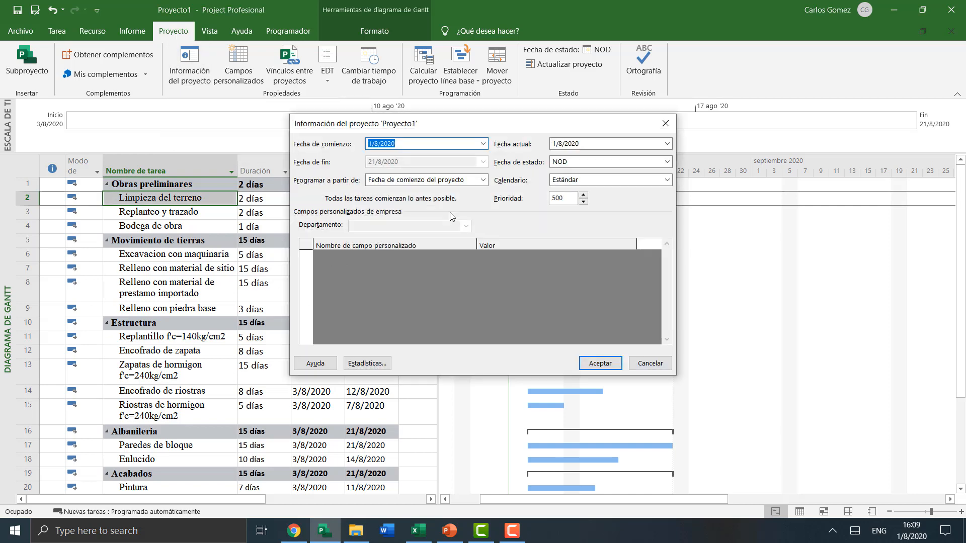
pyautogui.moveTo(478, 123); pyautogui.dragTo(528, 131)
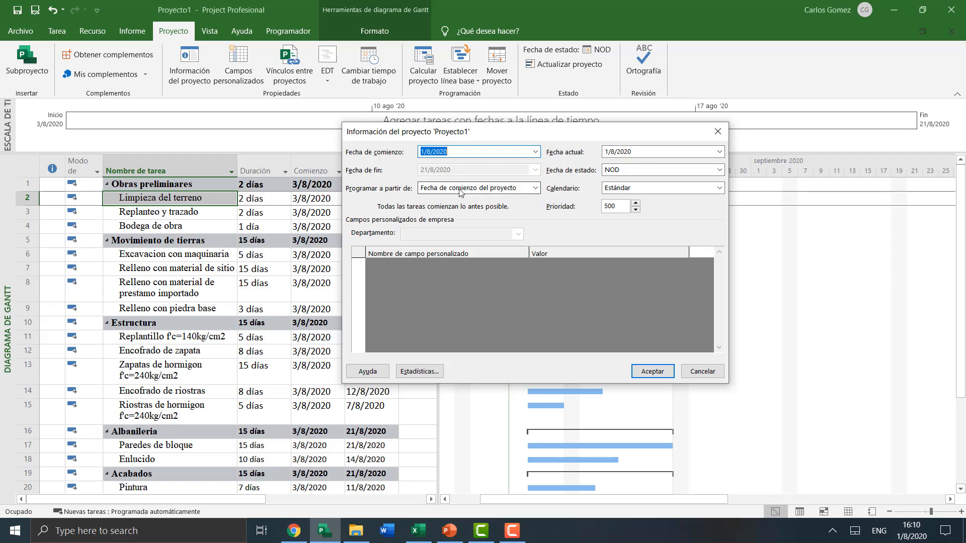
pyautogui.click(719, 188)
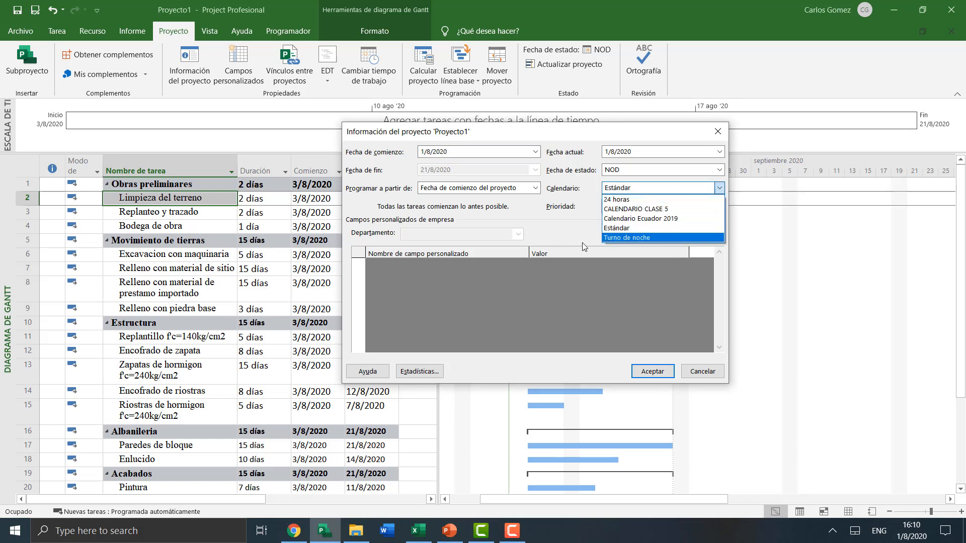
pyautogui.click(611, 228)
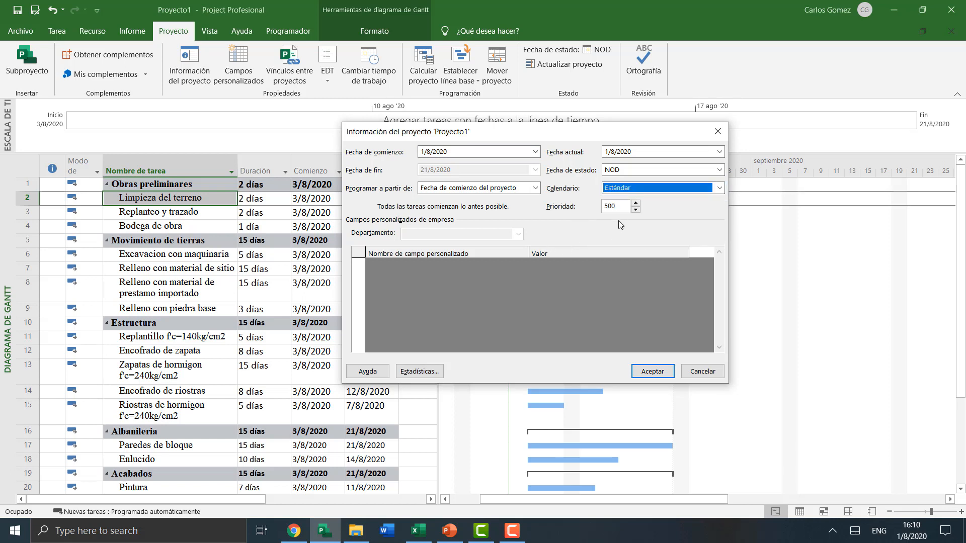
pyautogui.moveTo(537, 133)
pyautogui.mouseDown()
pyautogui.moveTo(385, 216)
pyautogui.moveTo(518, 190)
pyautogui.moveTo(556, 133)
pyautogui.mouseUp()
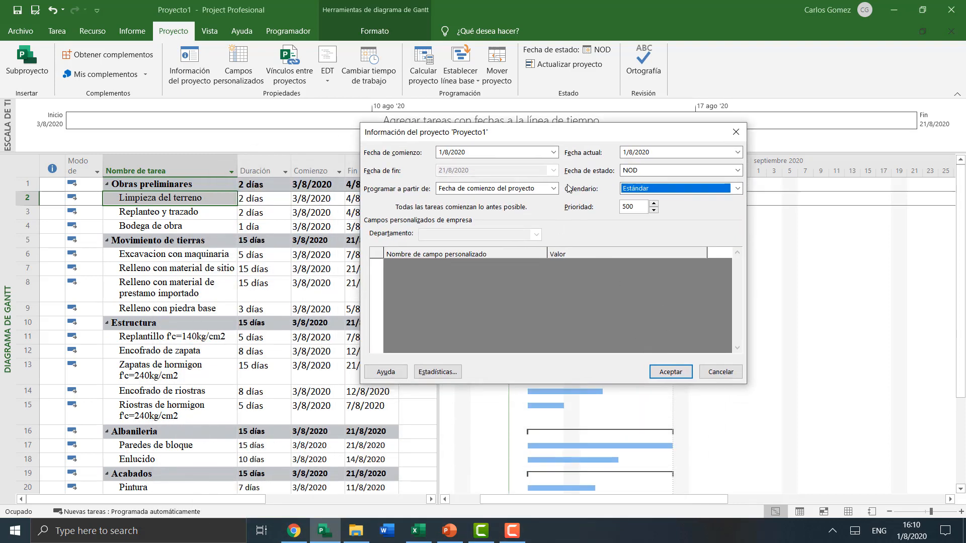
# - Set the project's start date to 1/7/2020 and apply the project information
pyautogui.click(553, 152)
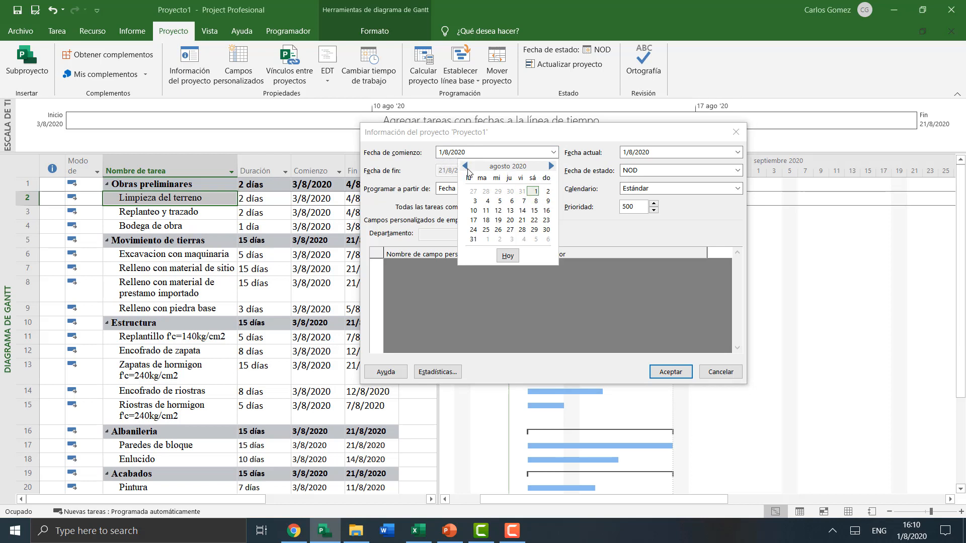
pyautogui.click(465, 166)
pyautogui.click(499, 191)
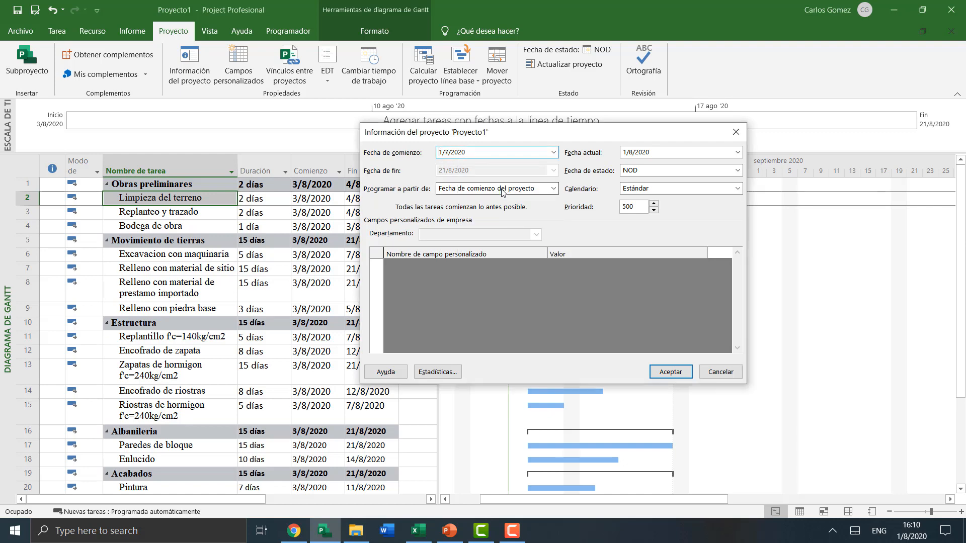
pyautogui.moveTo(561, 136); pyautogui.dragTo(219, 225)
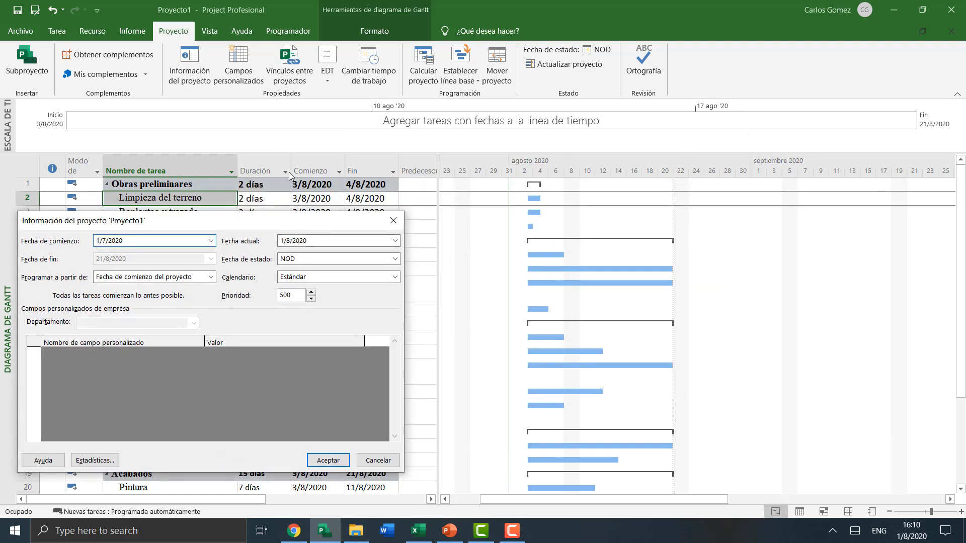
pyautogui.moveTo(288, 222); pyautogui.dragTo(337, 157)
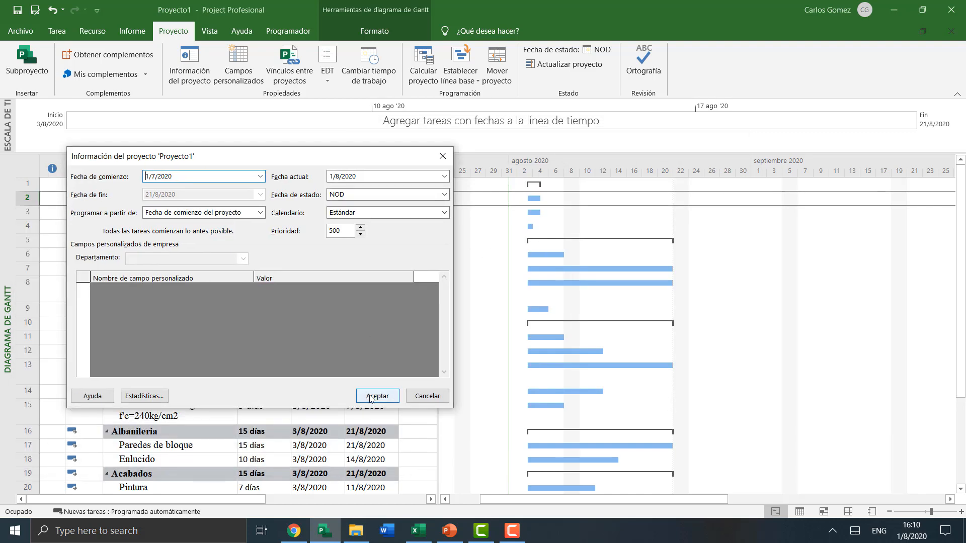
pyautogui.click(383, 395)
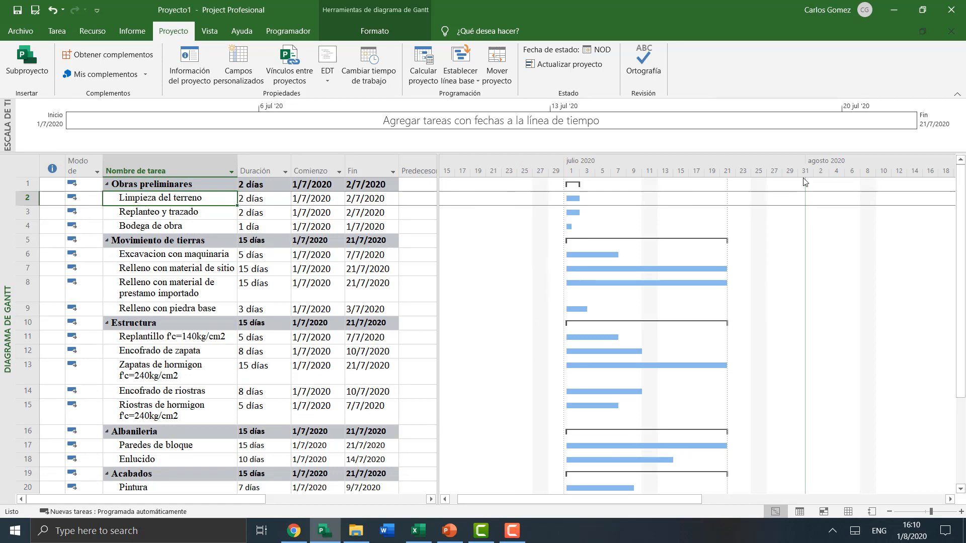
pyautogui.click(511, 530)
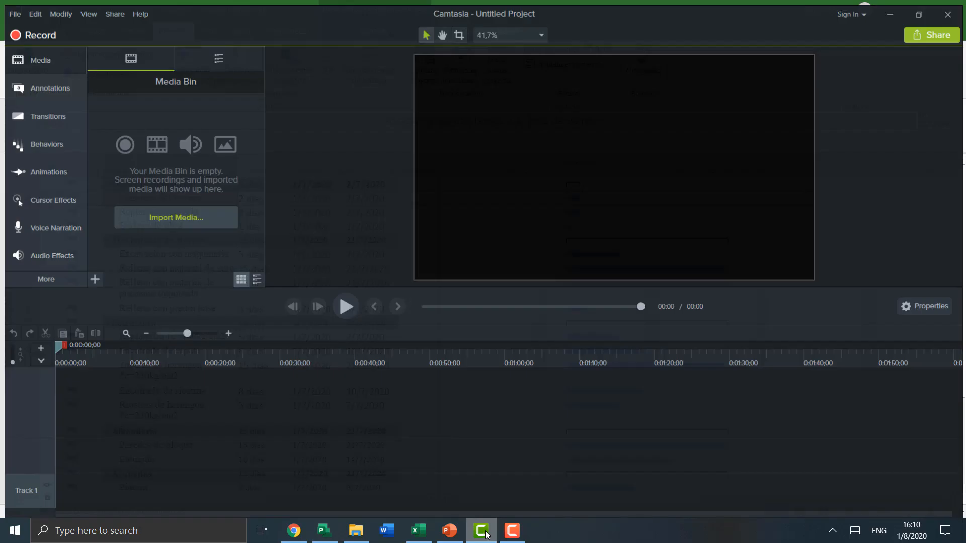
pyautogui.click(510, 532)
pyautogui.click(511, 531)
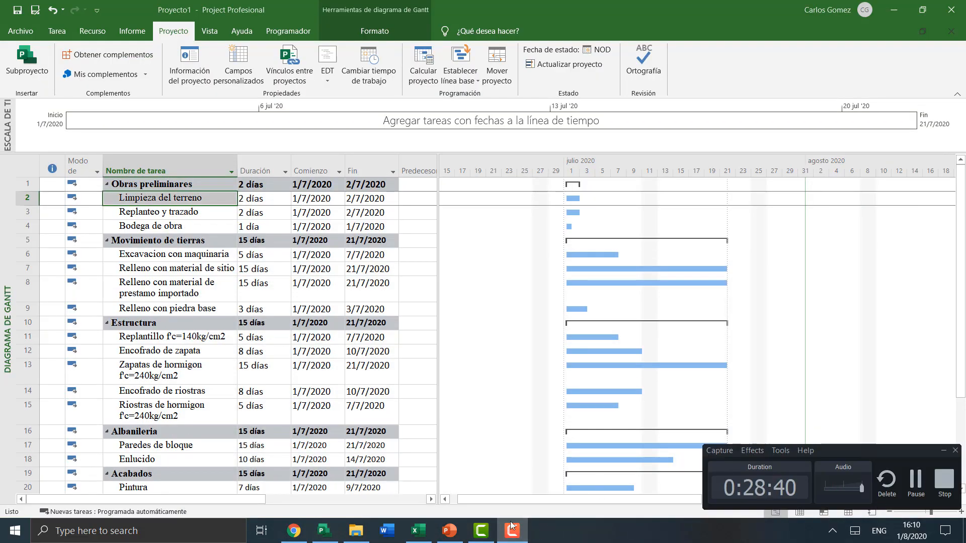
pyautogui.click(511, 526)
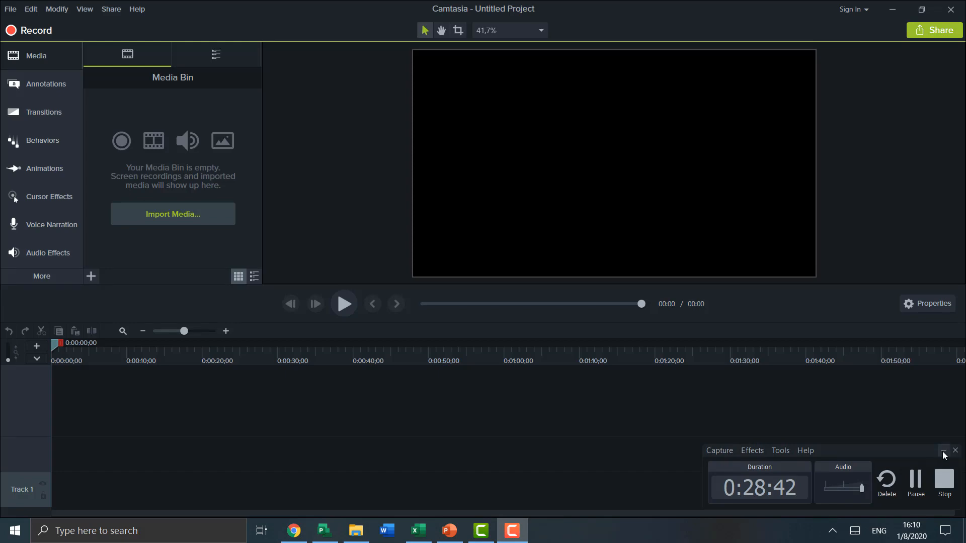
pyautogui.click(943, 452)
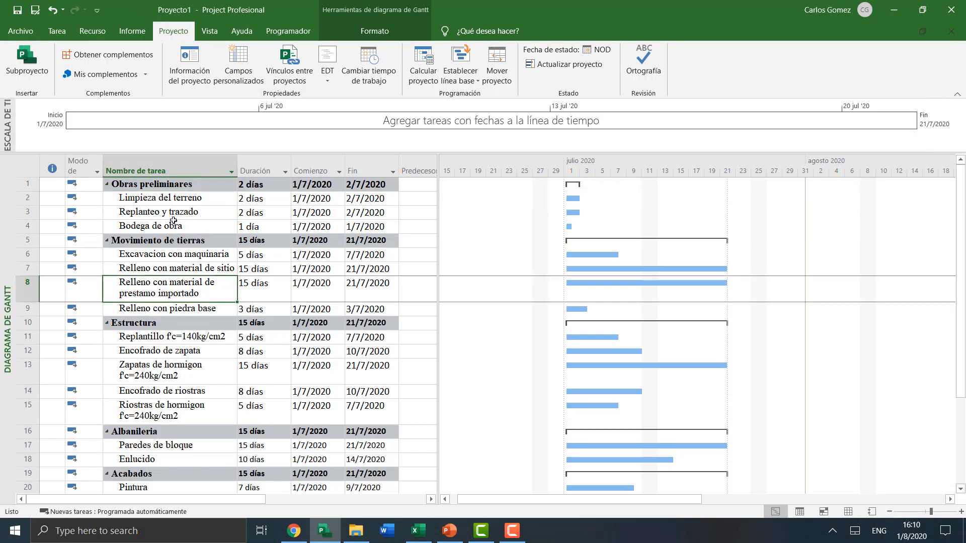
# - Review the start and finish dates of the tasks under "Obras preliminares" and "Movimiento de tierras" along with their Gantt bars
pyautogui.click(173, 221)
pyautogui.press('Up')
pyautogui.press('Up')
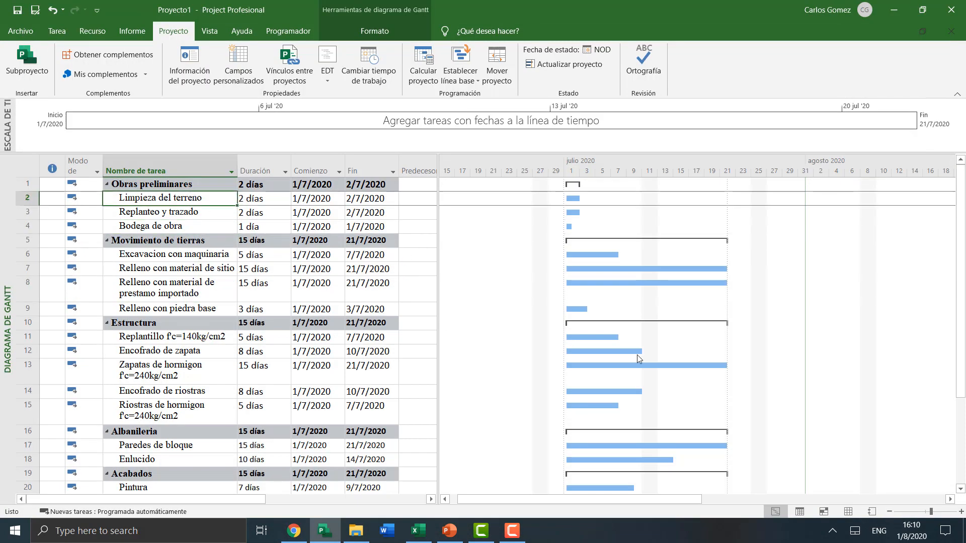
pyautogui.scroll(-3, 638, 356)
pyautogui.scroll(3, 301, 302)
pyautogui.click(159, 268)
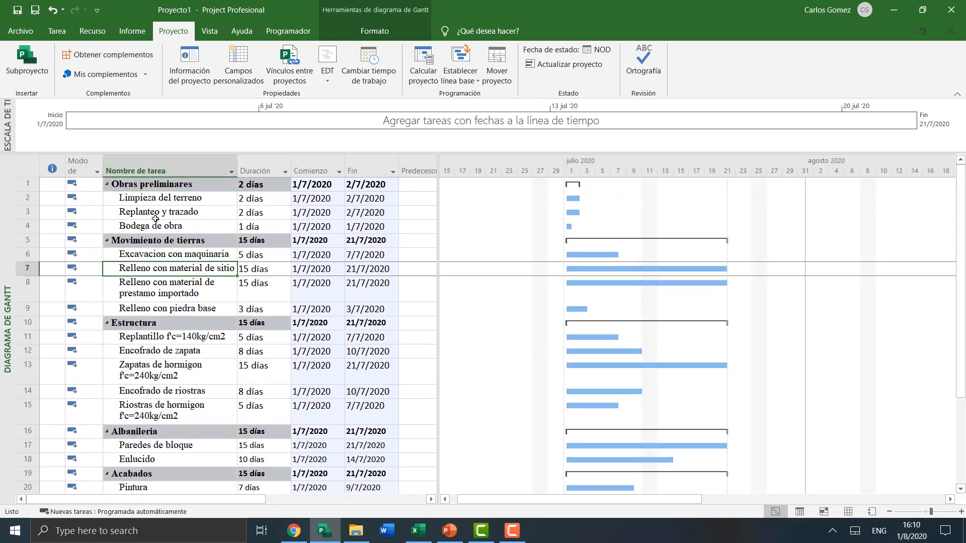
pyautogui.click(156, 217)
pyautogui.click(178, 198)
pyautogui.click(182, 287)
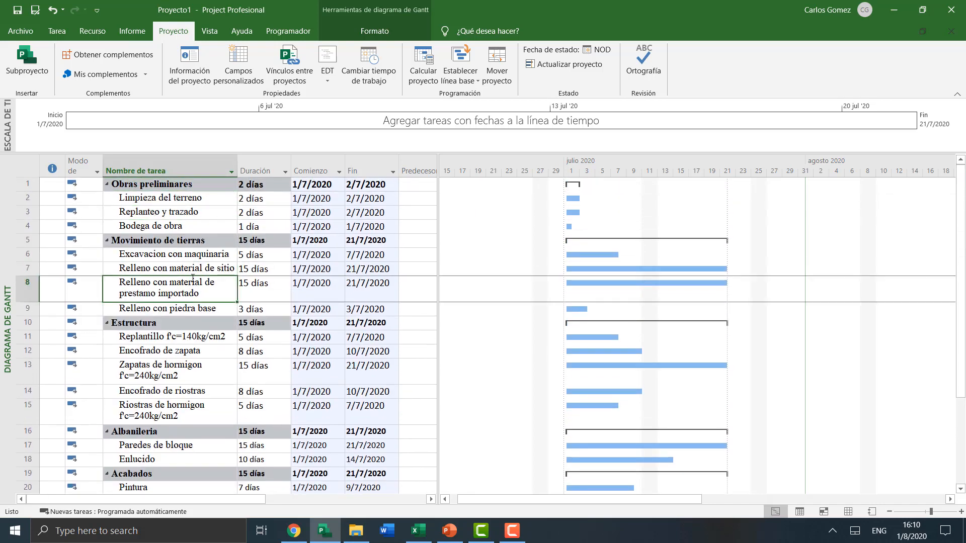
pyautogui.click(168, 187)
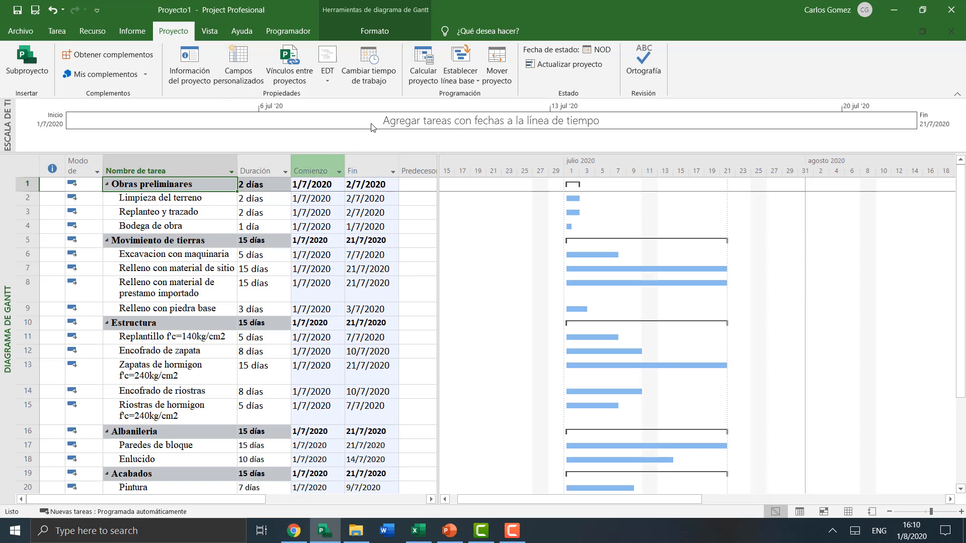
# - Examine the project statistics for start, finish, duration, work and cost, and return to the "Obras preliminares" tasks
pyautogui.click(190, 71)
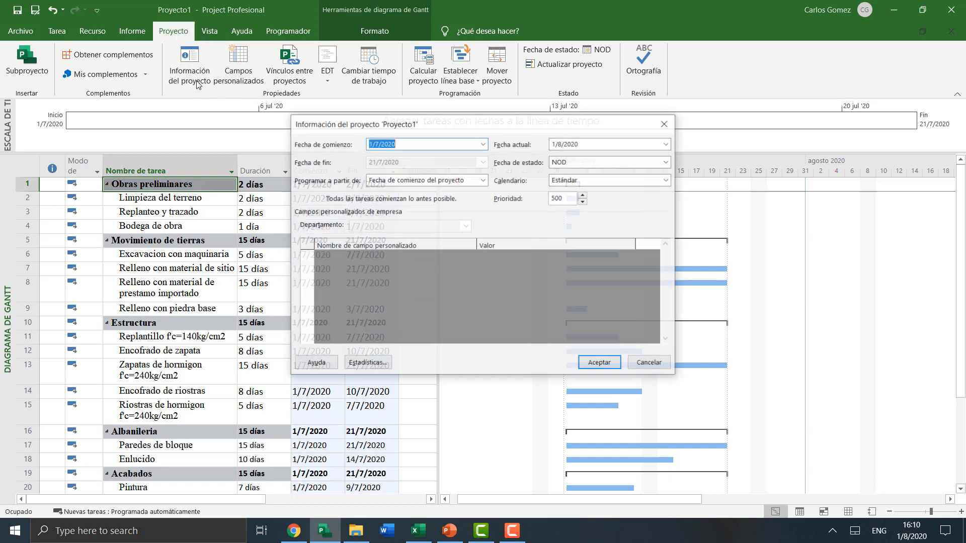
pyautogui.click(363, 364)
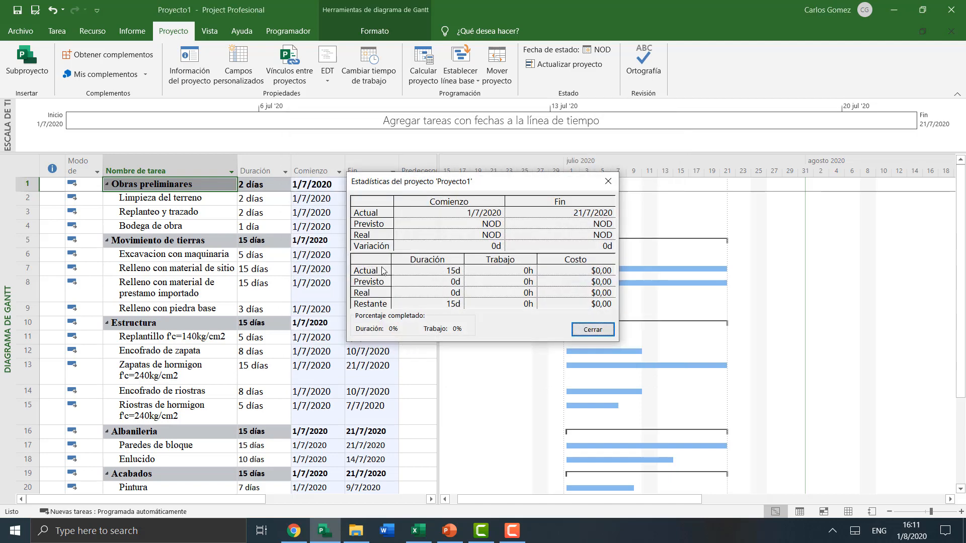
pyautogui.moveTo(497, 180); pyautogui.dragTo(546, 126)
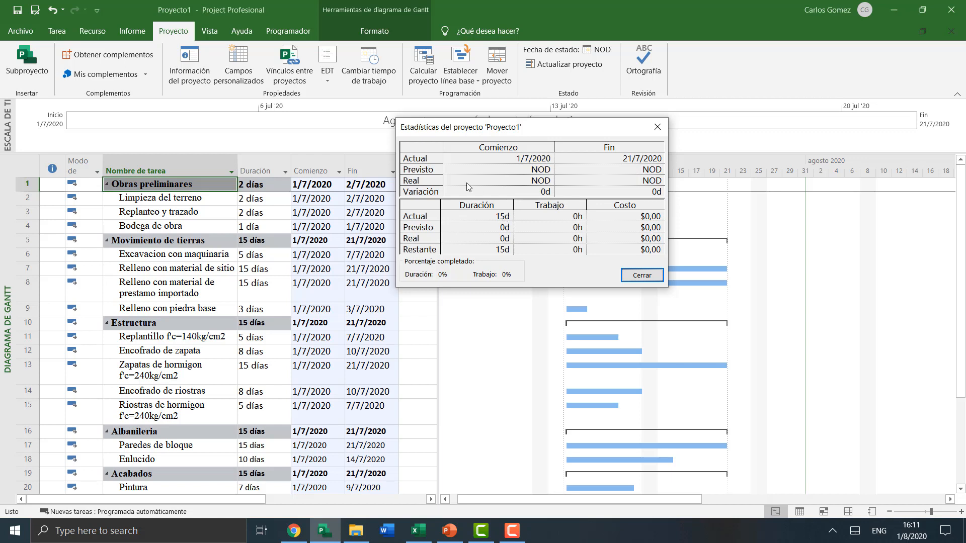
pyautogui.moveTo(496, 130); pyautogui.dragTo(465, 122)
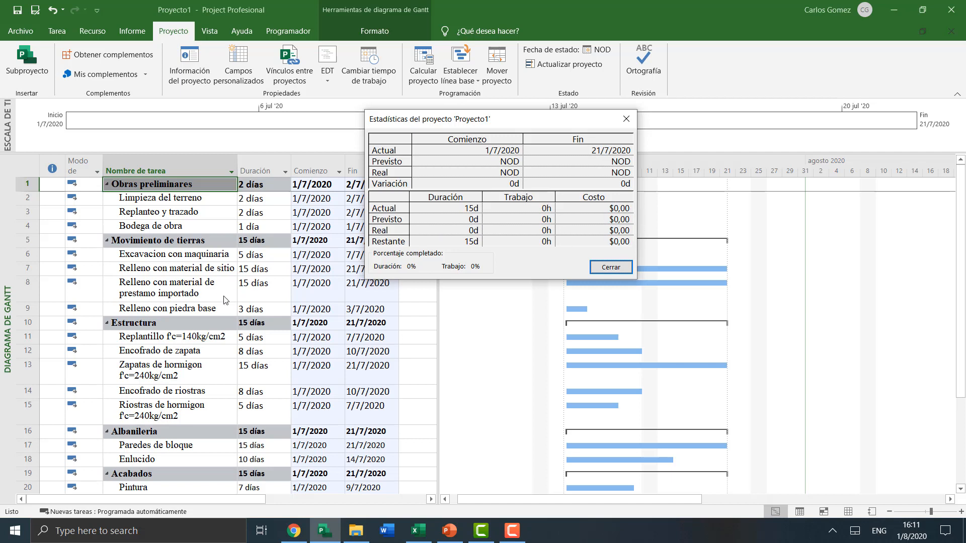
pyautogui.click(621, 268)
pyautogui.click(128, 228)
pyautogui.click(165, 199)
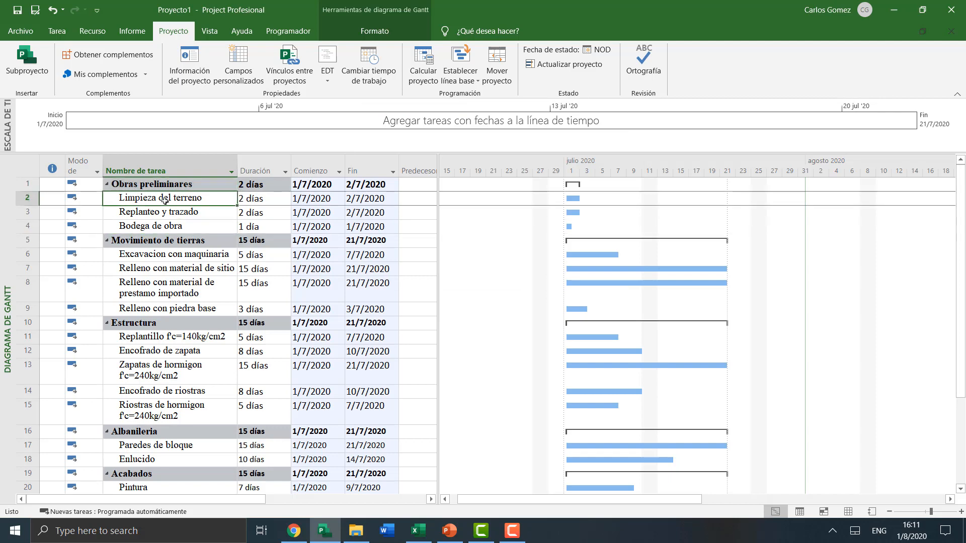
pyautogui.scroll(-5, 188, 280)
pyautogui.scroll(5, 199, 286)
pyautogui.scroll(-1, 578, 217)
pyautogui.scroll(1, 575, 222)
pyautogui.scroll(-3, 580, 302)
pyautogui.scroll(3, 383, 362)
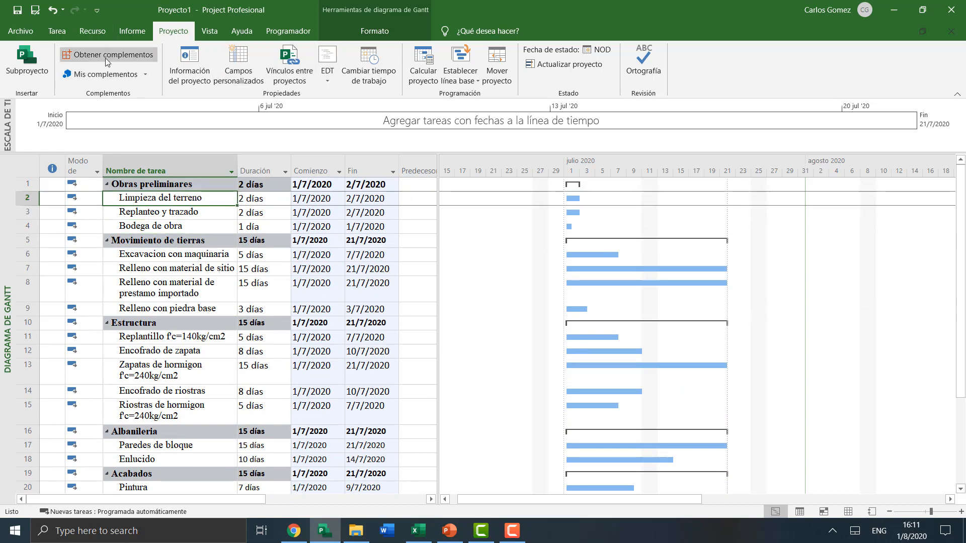
# - Show the project summary task in the Gantt chart and rename it CONSTRUCCION DE CASA
pyautogui.click(374, 31)
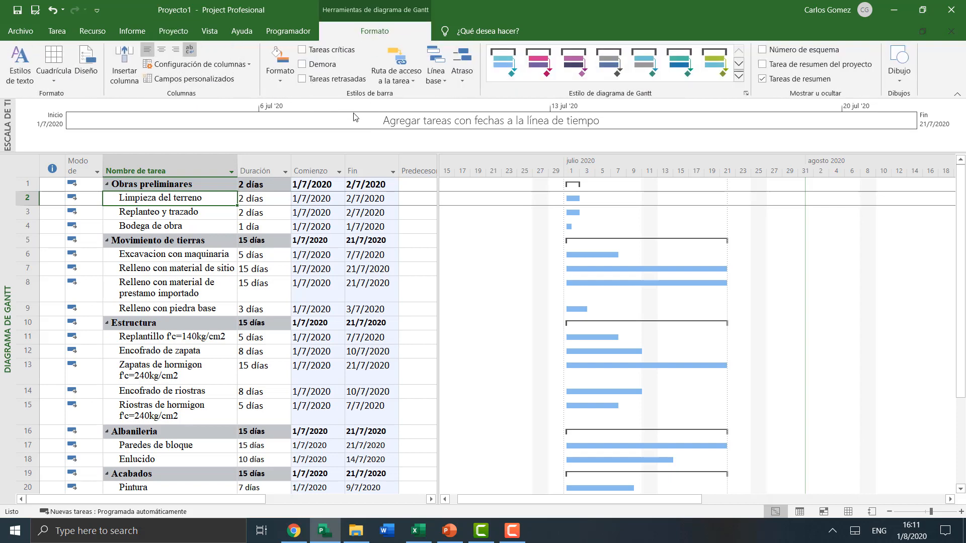
pyautogui.click(764, 68)
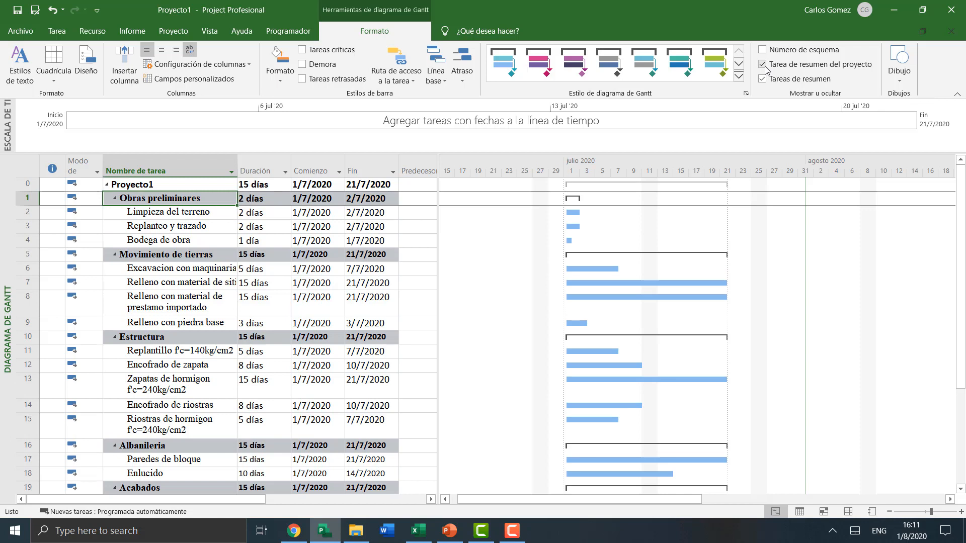
pyautogui.click(171, 187)
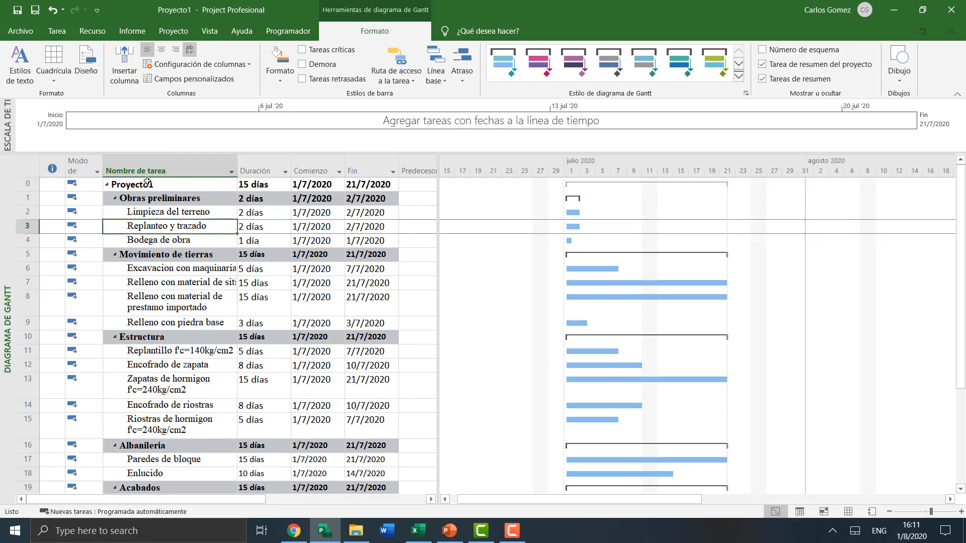
pyautogui.write('CONS')
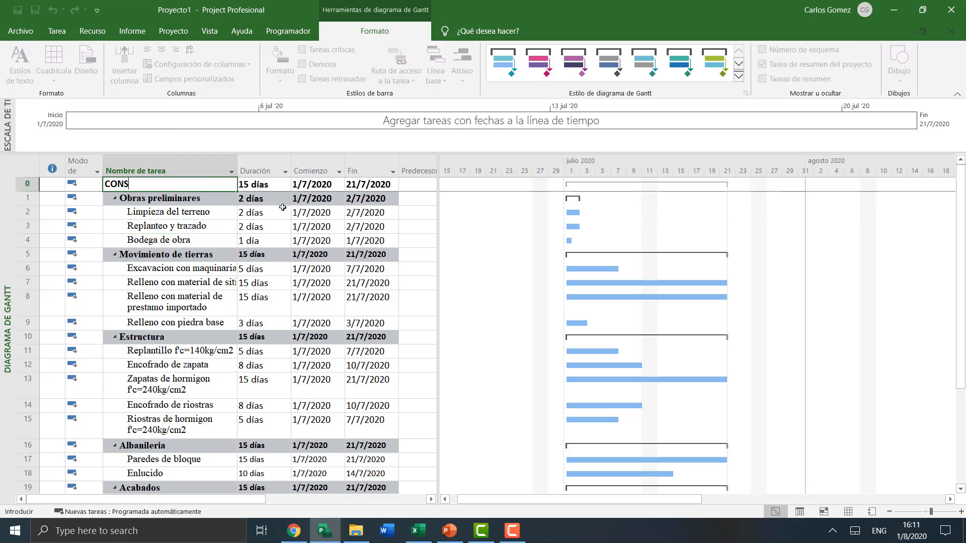
pyautogui.write('TRUCCION DE CASA')
pyautogui.press('Return')
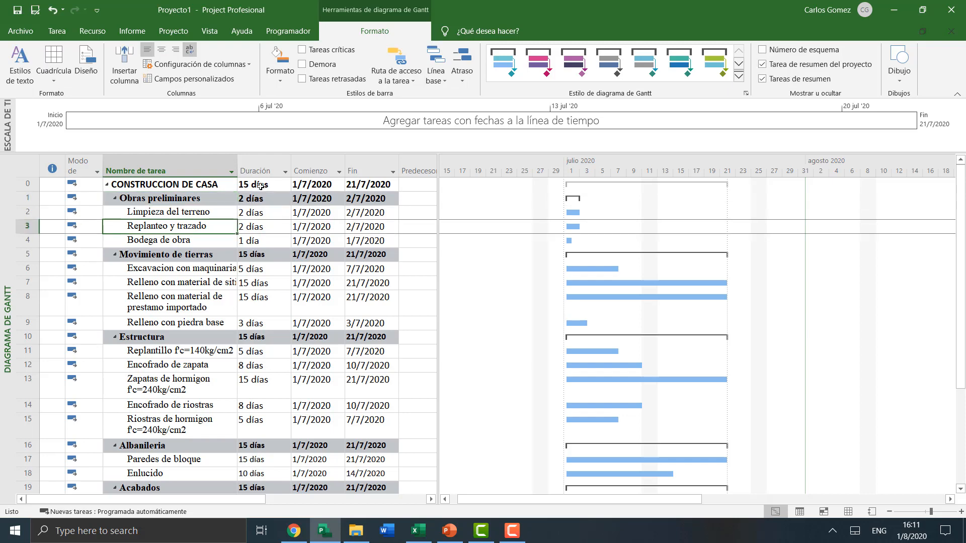
# - Review the project statistics from the project information and close them
pyautogui.click(260, 185)
pyautogui.click(51, 35)
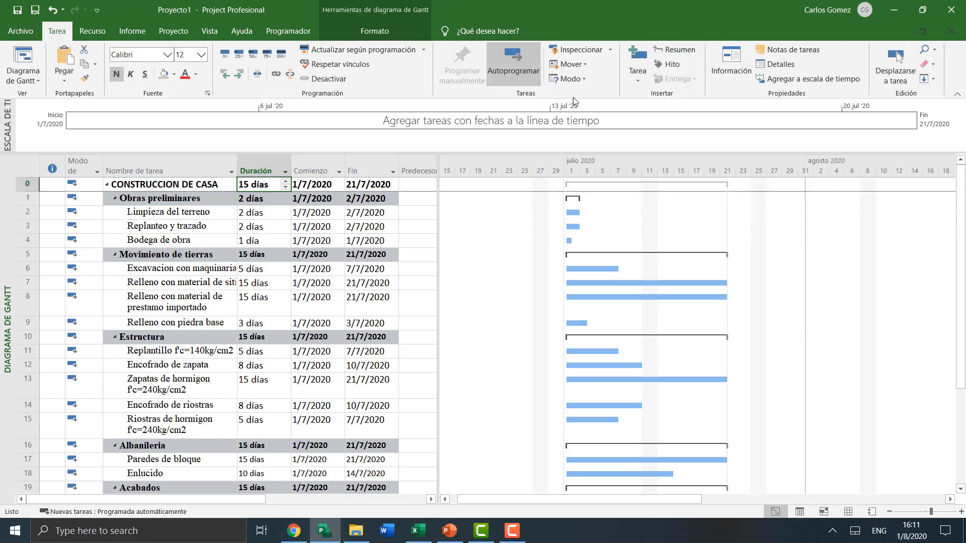
pyautogui.click(173, 30)
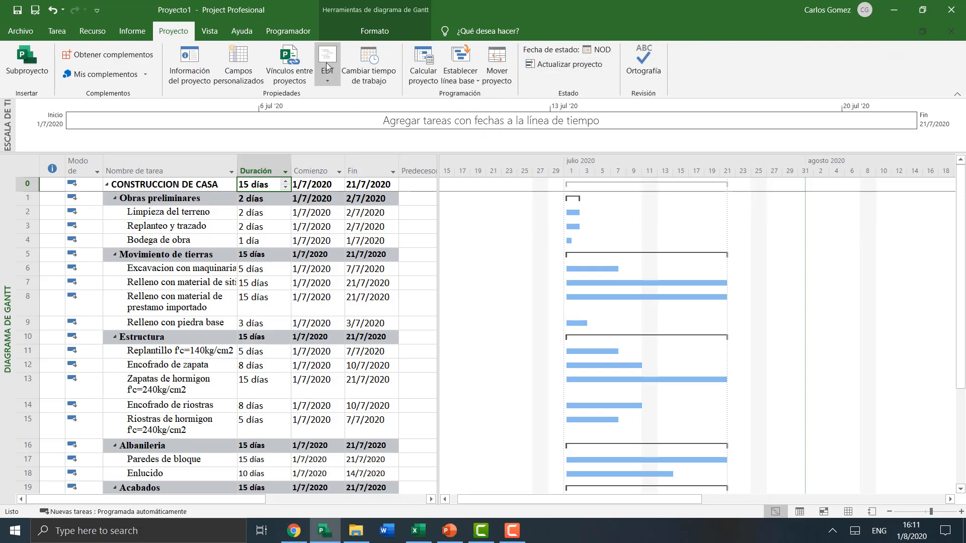
pyautogui.click(191, 82)
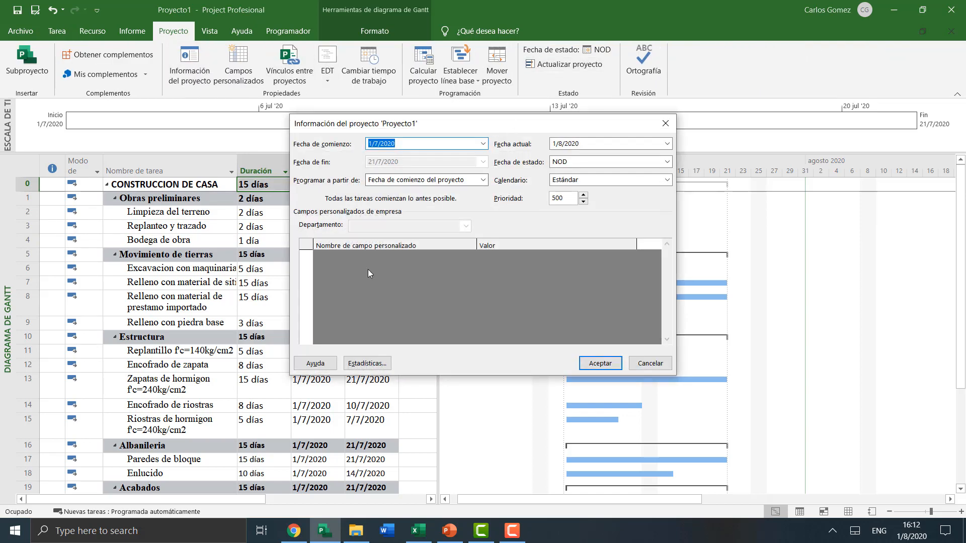
pyautogui.click(367, 363)
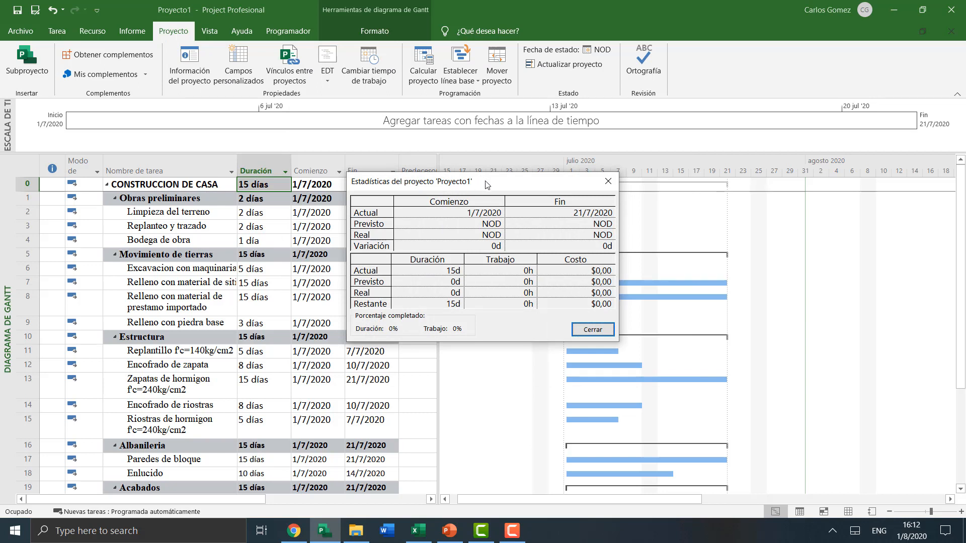
pyautogui.moveTo(486, 184); pyautogui.dragTo(523, 215)
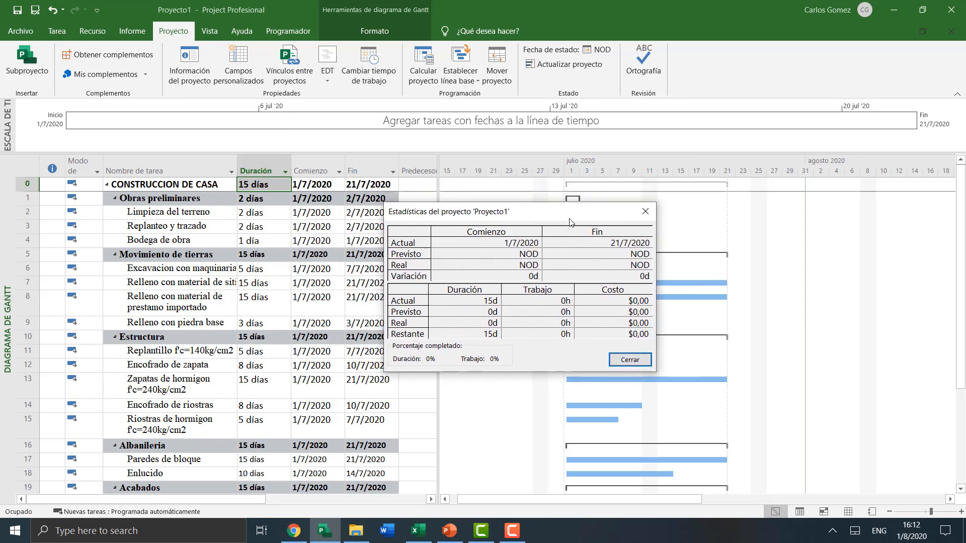
pyautogui.click(646, 212)
# - Set the duration of Limpieza del terreno to 5 days and return it to 2 days
pyautogui.click(169, 240)
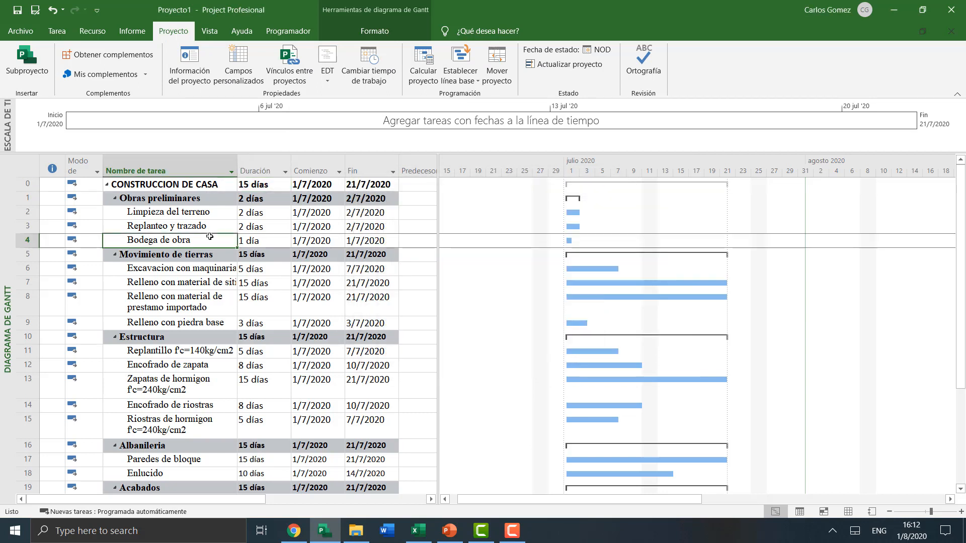
pyautogui.click(251, 222)
pyautogui.press('Up')
pyautogui.write('5')
pyautogui.press('Return')
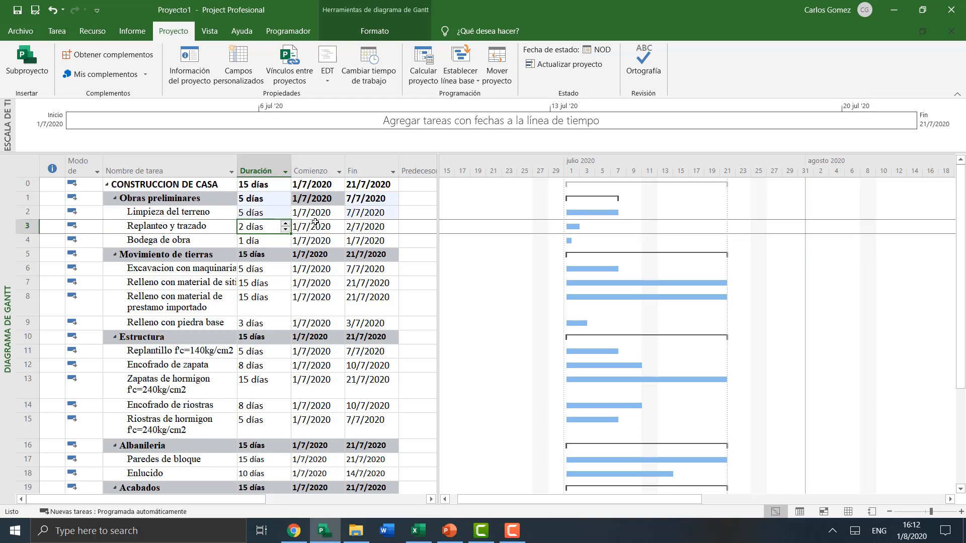
pyautogui.press('Up')
pyautogui.write('2')
pyautogui.press('Return')
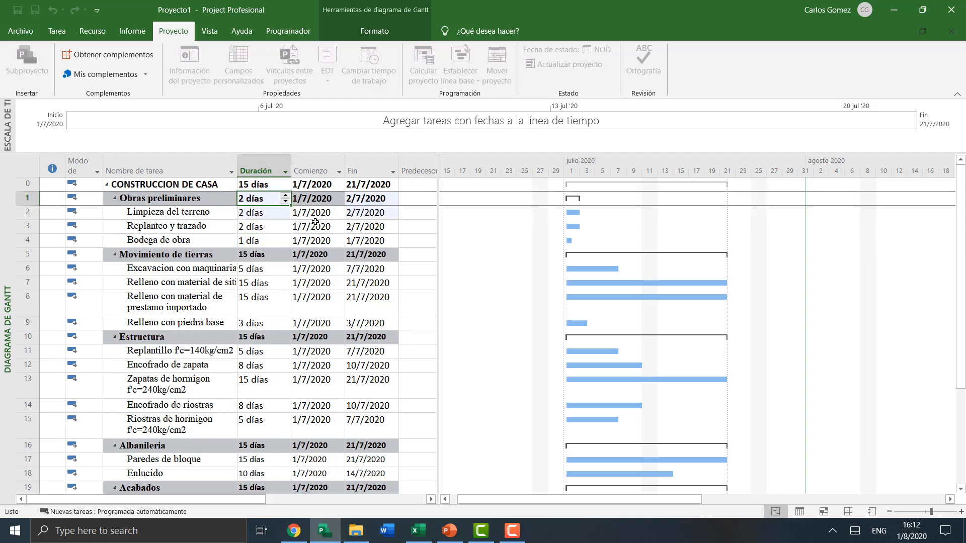
# - Set the duration of Limpieza del terreno to 20 days and restore it to 2 days
pyautogui.press('Up')
pyautogui.write('20')
pyautogui.press('Return')
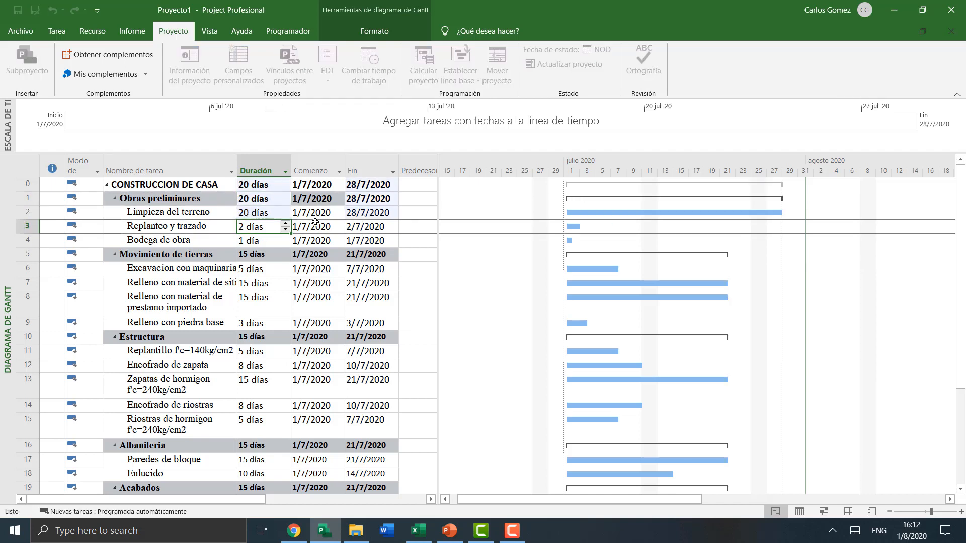
pyautogui.press('Up')
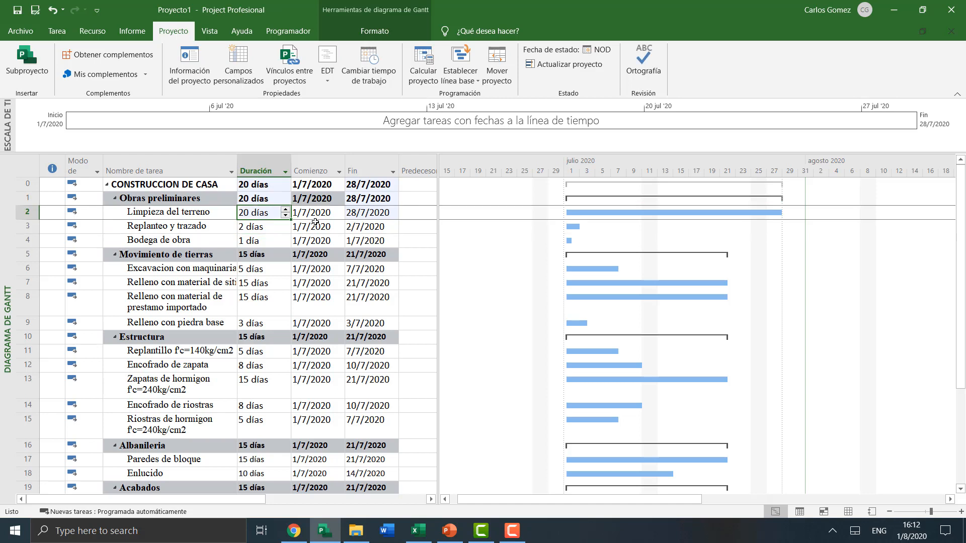
pyautogui.write('2')
pyautogui.press('Return')
pyautogui.press('Up')
pyautogui.press('Left')
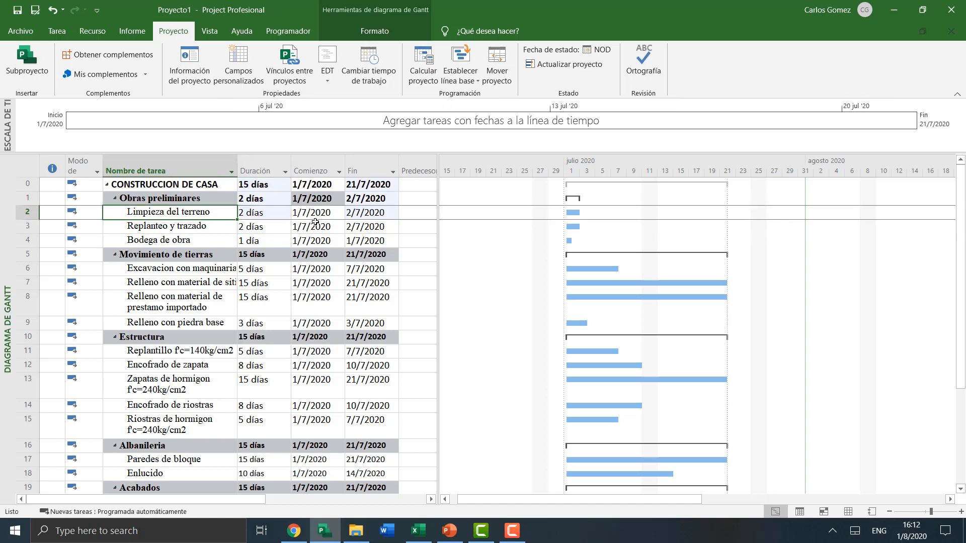
pyautogui.press('Right')
pyautogui.click(178, 337)
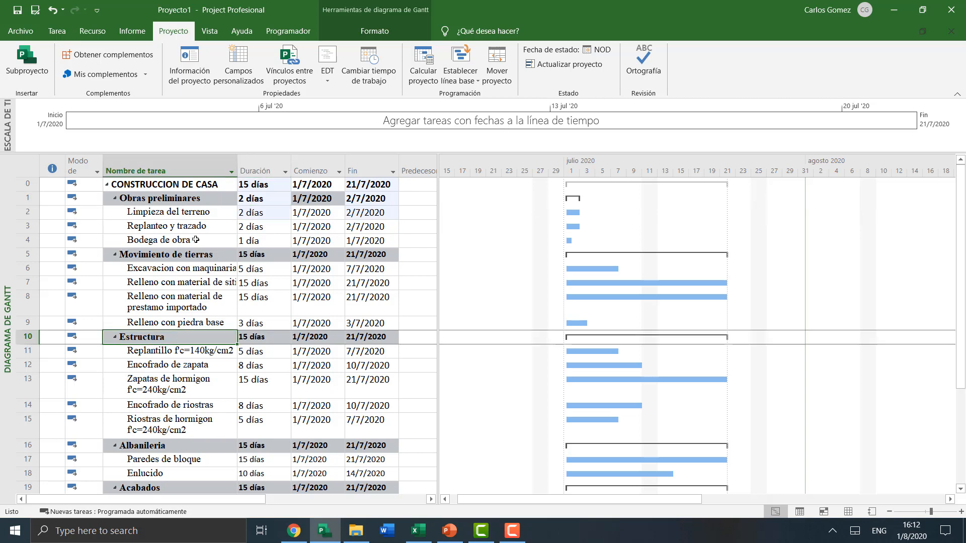
pyautogui.click(178, 212)
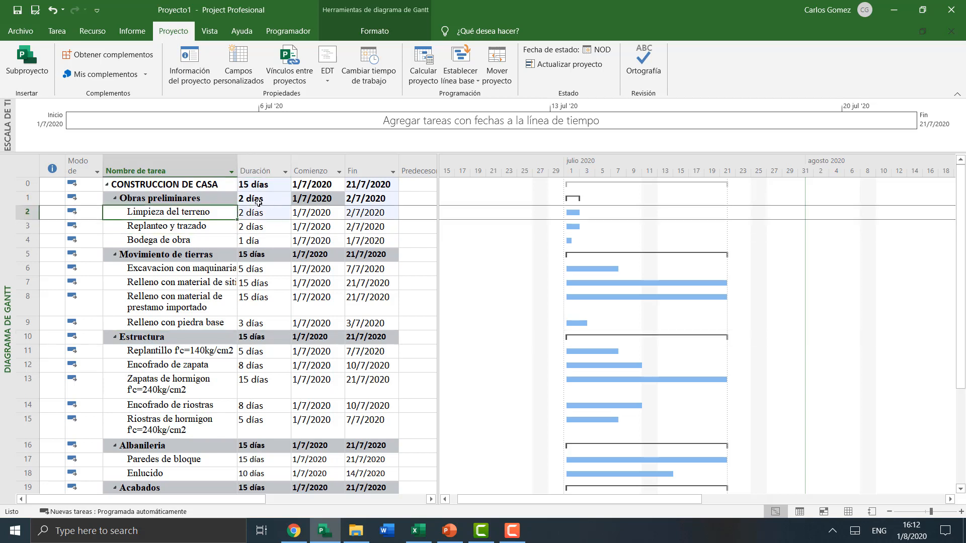
pyautogui.press('Down')
pyautogui.press('Down')
pyautogui.press('Up')
pyautogui.press('Right')
pyautogui.press('Right')
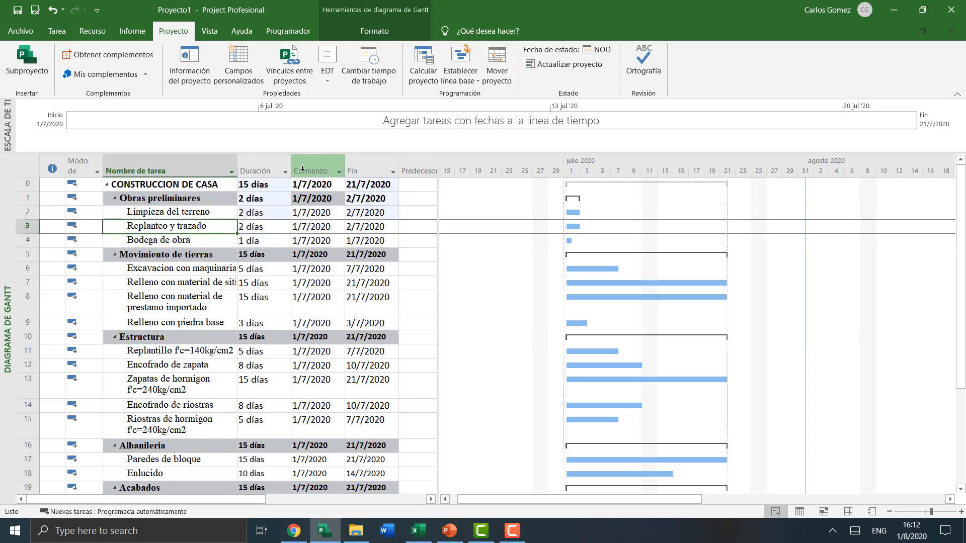
pyautogui.hotkey('ctrl', 'space')
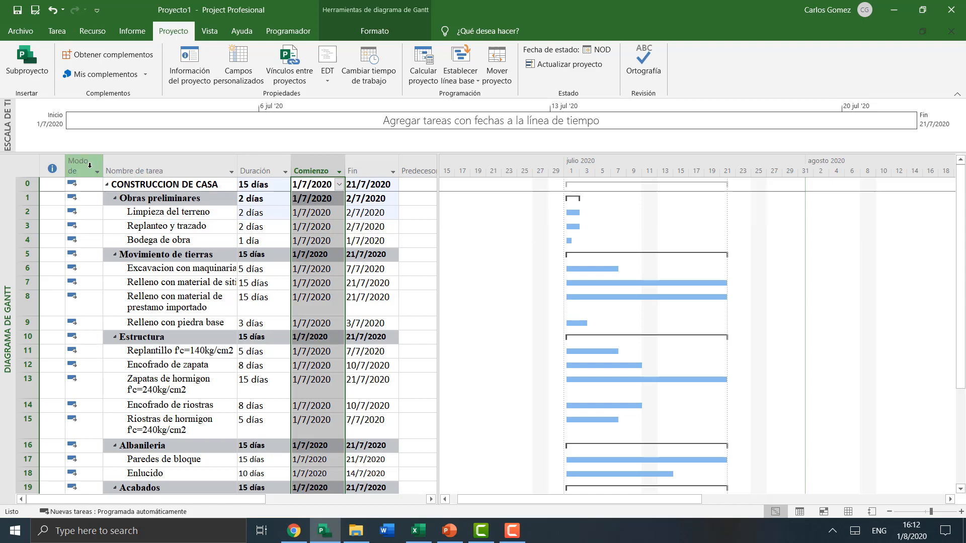
pyautogui.click(174, 227)
pyautogui.click(193, 216)
pyautogui.scroll(-5, 189, 319)
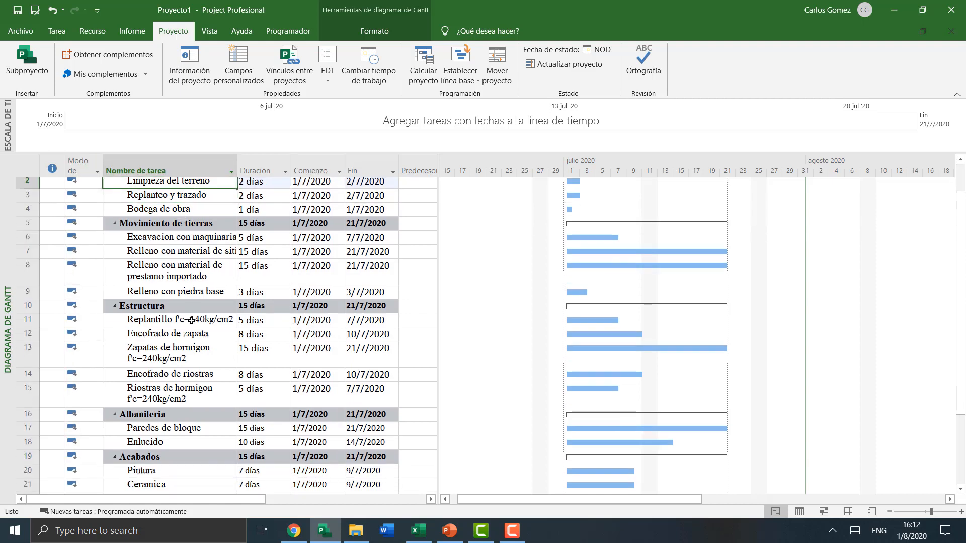
pyautogui.scroll(5, 196, 324)
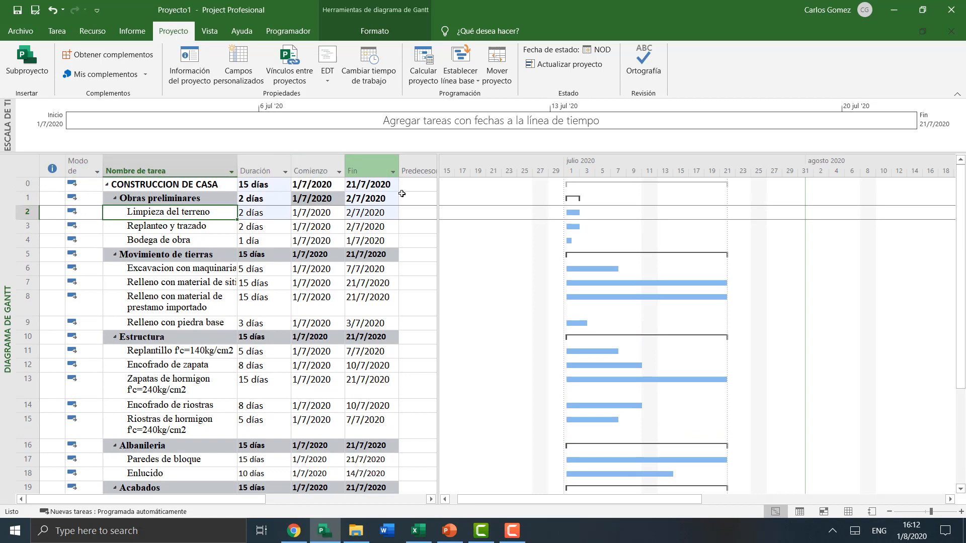
# - Widen the task table to show the whole Predecesoras column, and hide the indicators column
pyautogui.moveTo(439, 211); pyautogui.dragTo(463, 197)
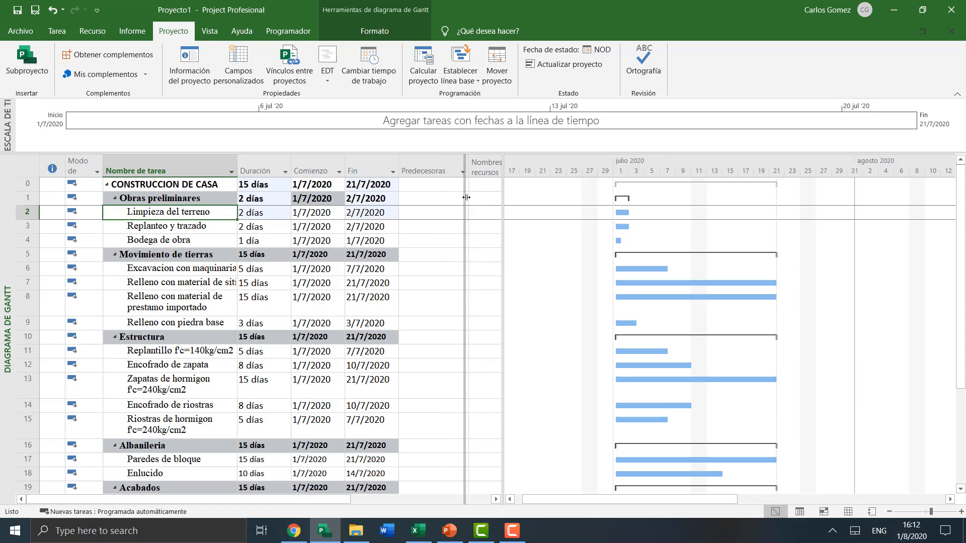
pyautogui.click(85, 164)
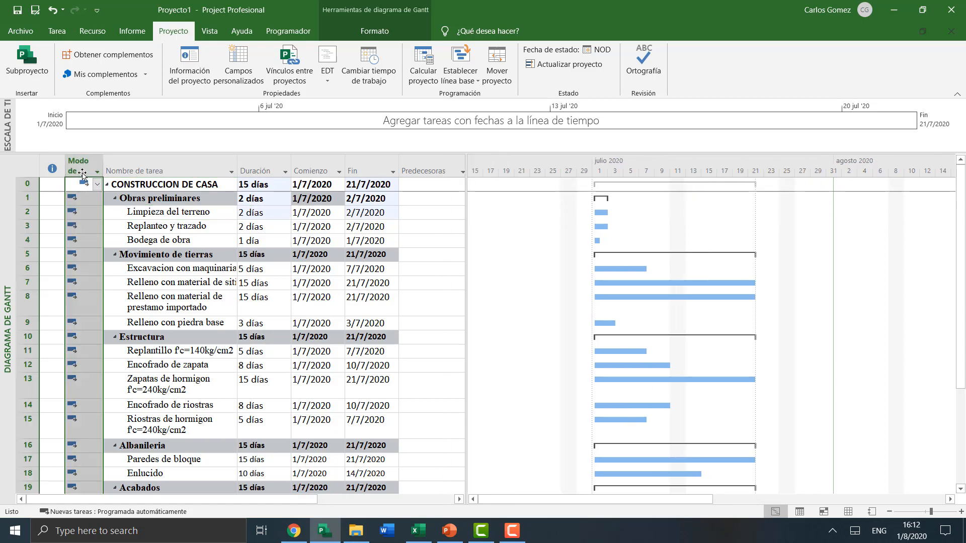
pyautogui.click(57, 167)
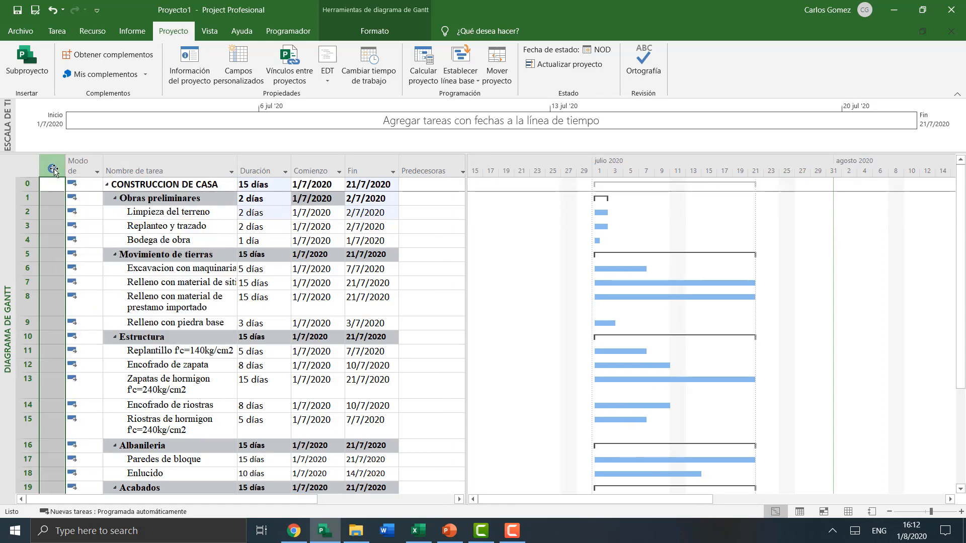
pyautogui.rightClick(56, 166)
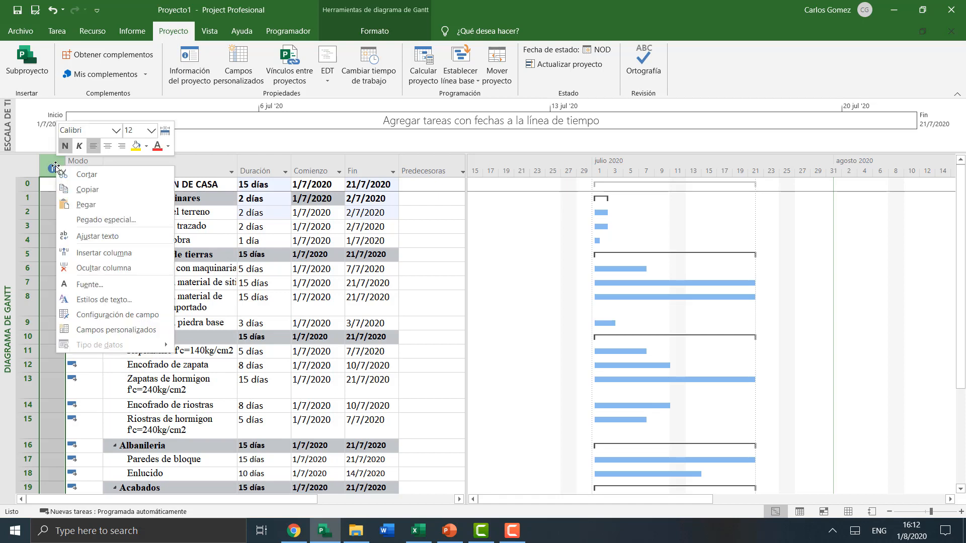
pyautogui.click(105, 270)
pyautogui.click(130, 209)
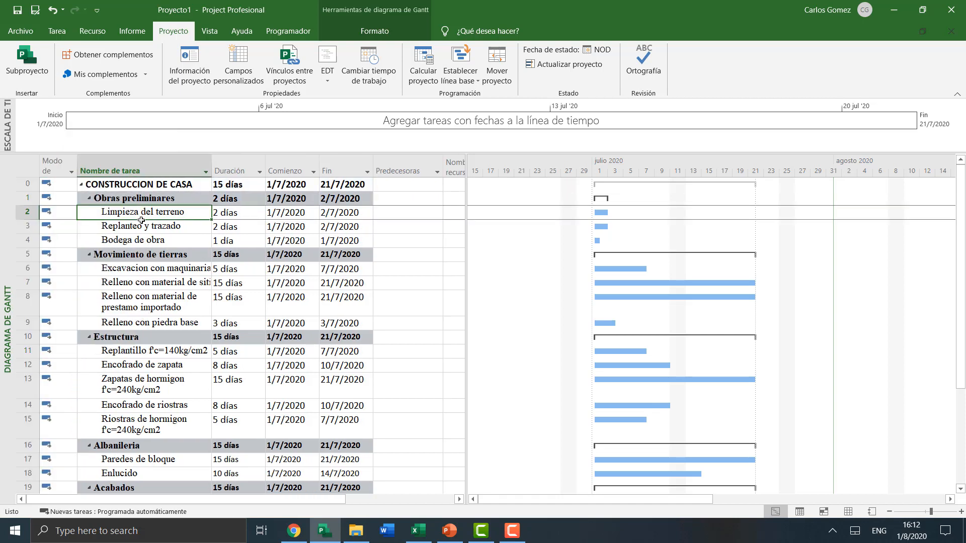
# - Widen the Modo de tarea column to fit its full heading, and hide that column
pyautogui.moveTo(76, 171)
pyautogui.mouseDown()
pyautogui.moveTo(130, 169)
pyautogui.moveTo(80, 165)
pyautogui.mouseUp()
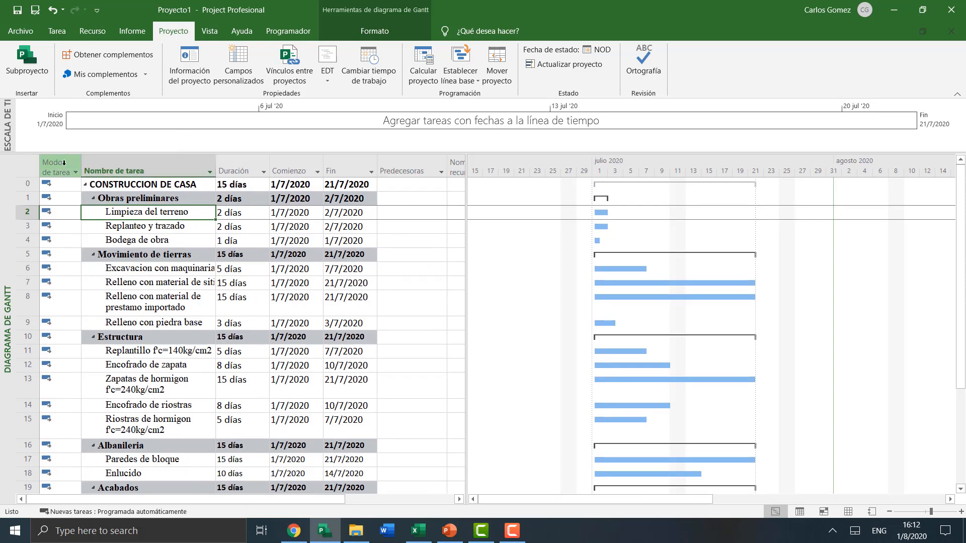
pyautogui.click(64, 163)
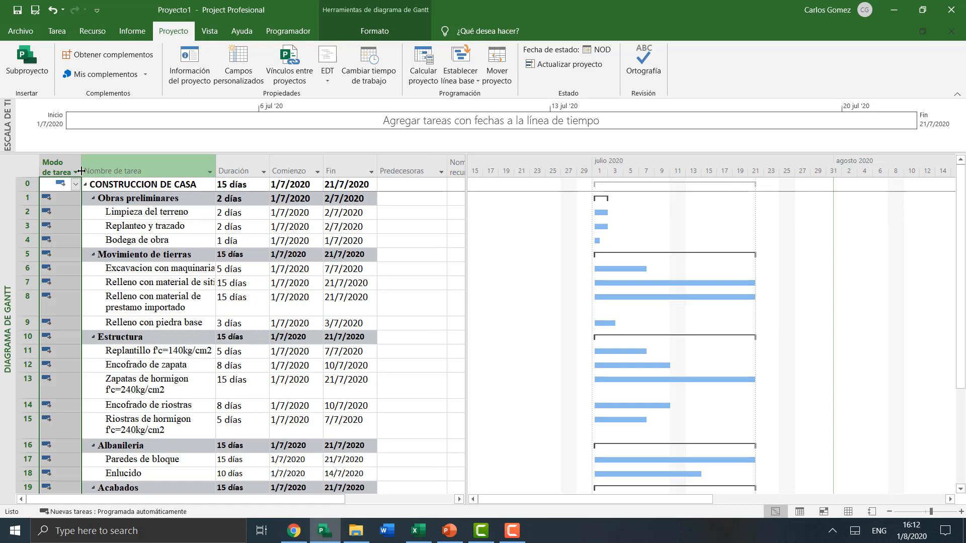
pyautogui.click(153, 233)
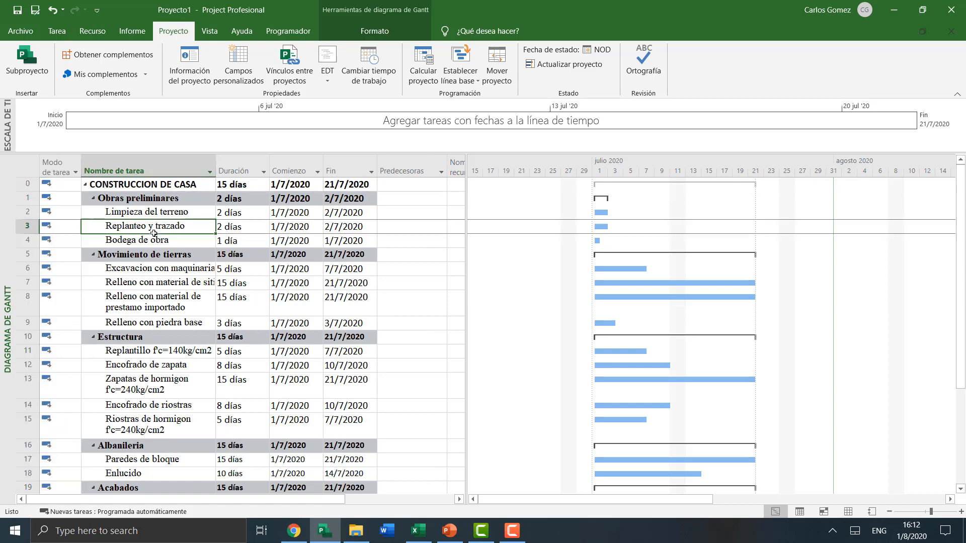
pyautogui.rightClick(65, 165)
pyautogui.click(106, 288)
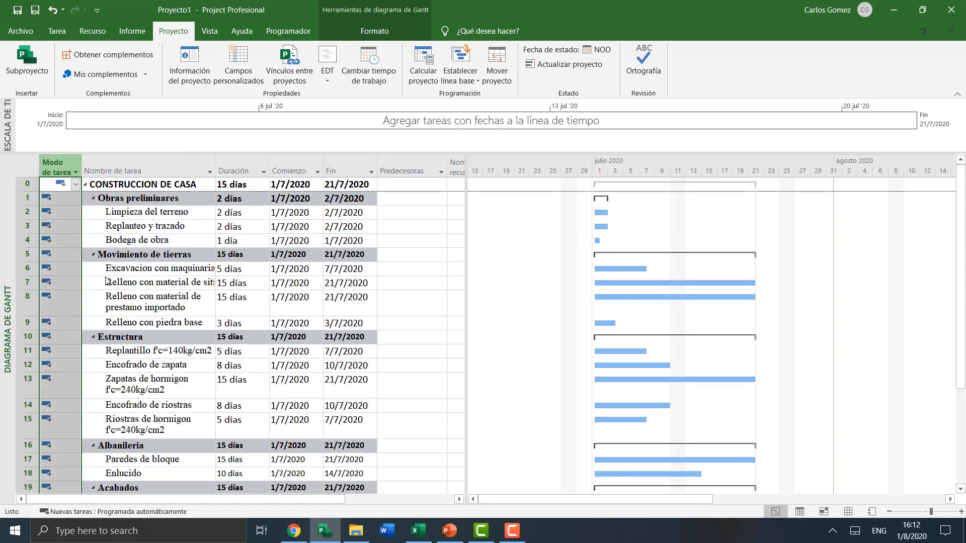
# - Insert the Modo de tarea column in front of the Nombre de tarea column
pyautogui.rightClick(91, 171)
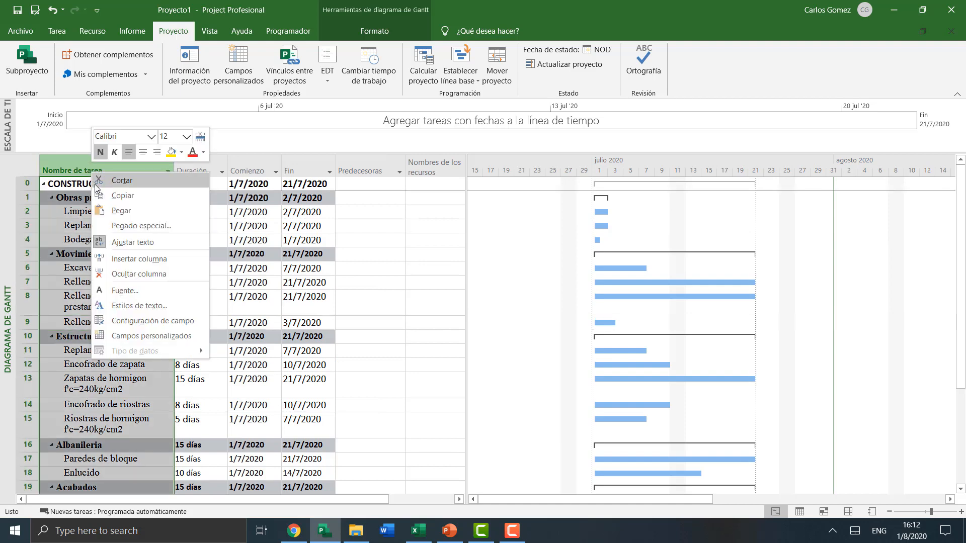
pyautogui.click(125, 259)
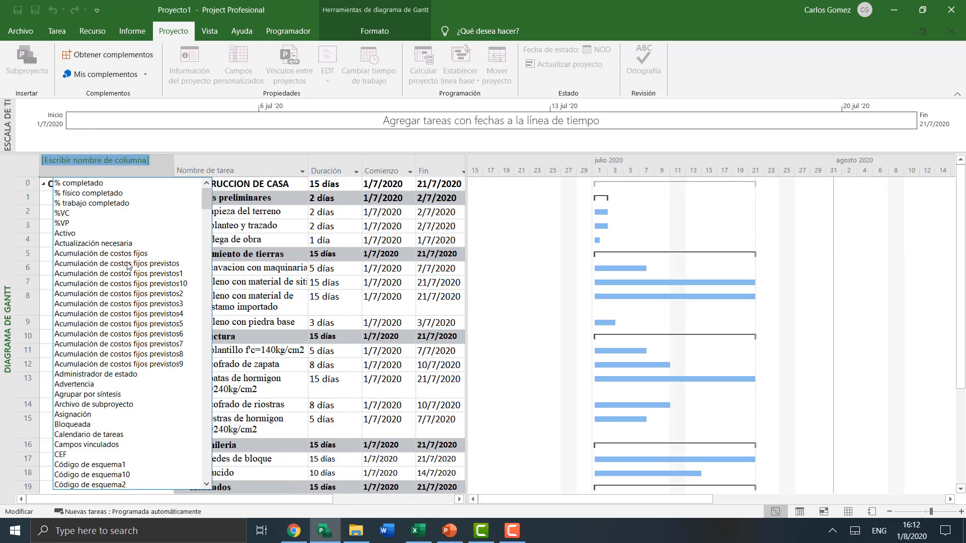
pyautogui.write('MODO de tarea')
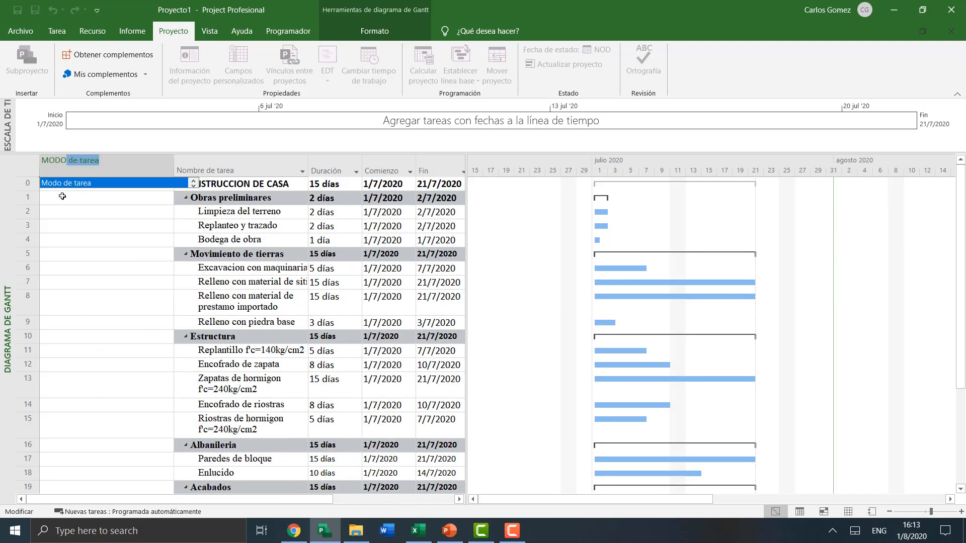
pyautogui.click(73, 184)
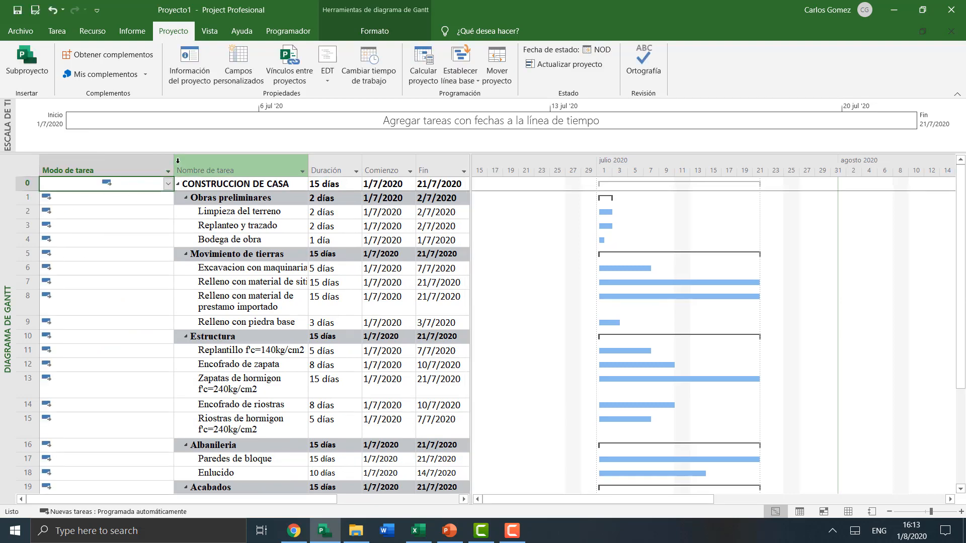
# - Narrow the reinserted Modo de tarea column and hide it again
pyautogui.moveTo(174, 170); pyautogui.dragTo(93, 170)
pyautogui.rightClick(64, 163)
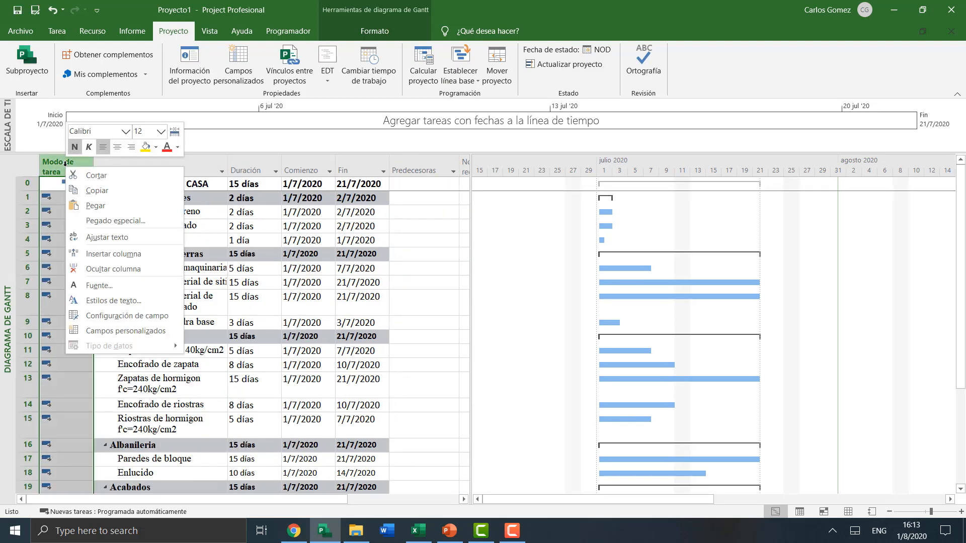
pyautogui.click(106, 268)
pyautogui.click(108, 212)
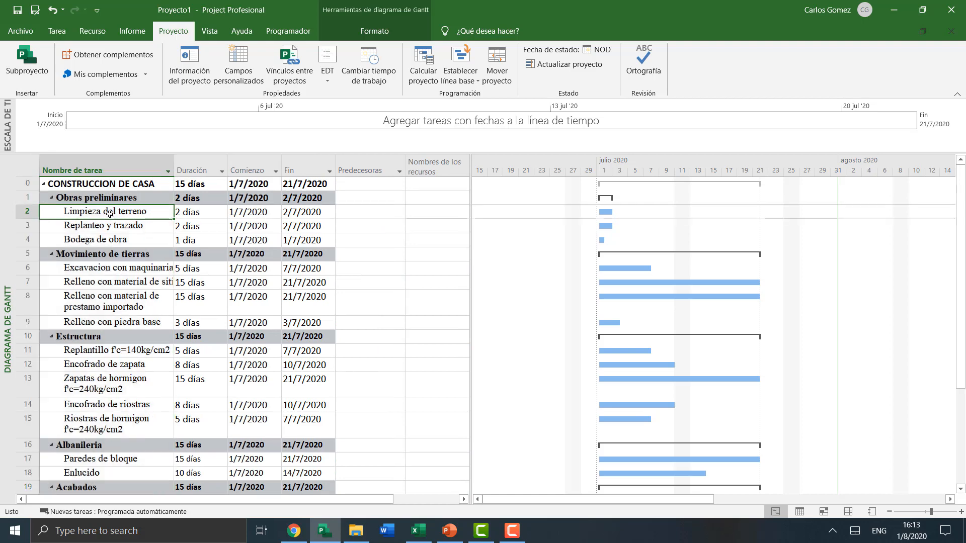
# - Show the outline numbers in front of the task names and widen the Nombre de tarea column
pyautogui.scroll(-3, 150, 278)
pyautogui.scroll(3, 169, 291)
pyautogui.scroll(1, 151, 262)
pyautogui.click(126, 226)
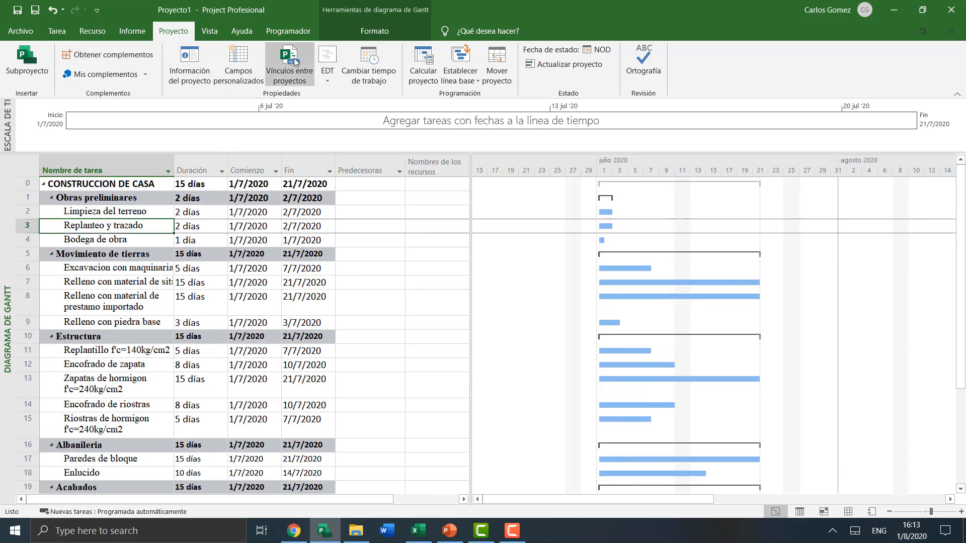
pyautogui.click(359, 31)
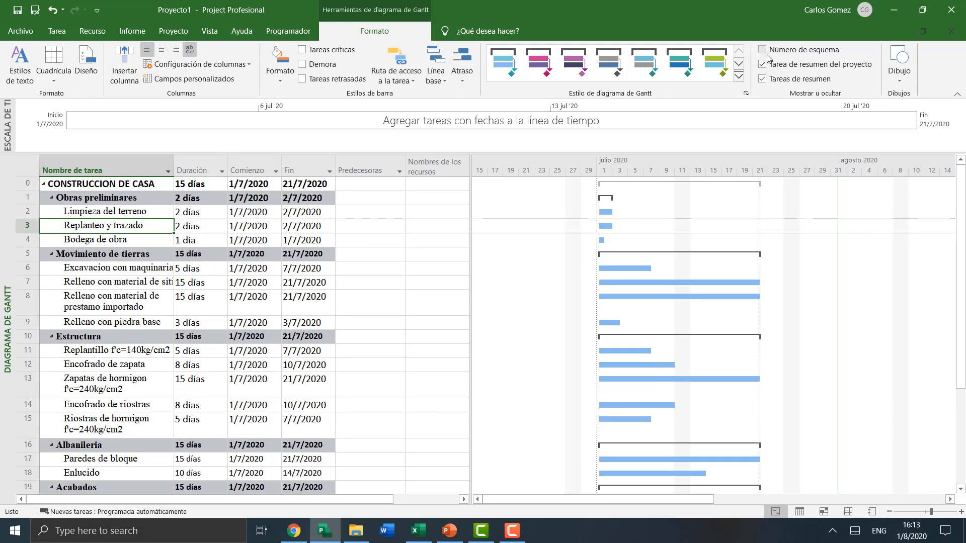
pyautogui.click(763, 49)
pyautogui.click(107, 280)
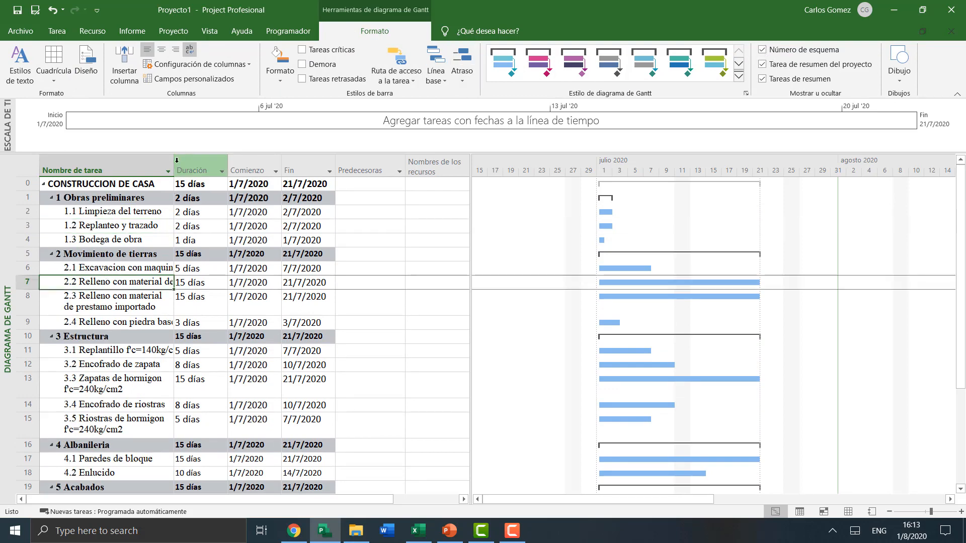
pyautogui.moveTo(174, 166); pyautogui.dragTo(250, 166)
pyautogui.click(156, 227)
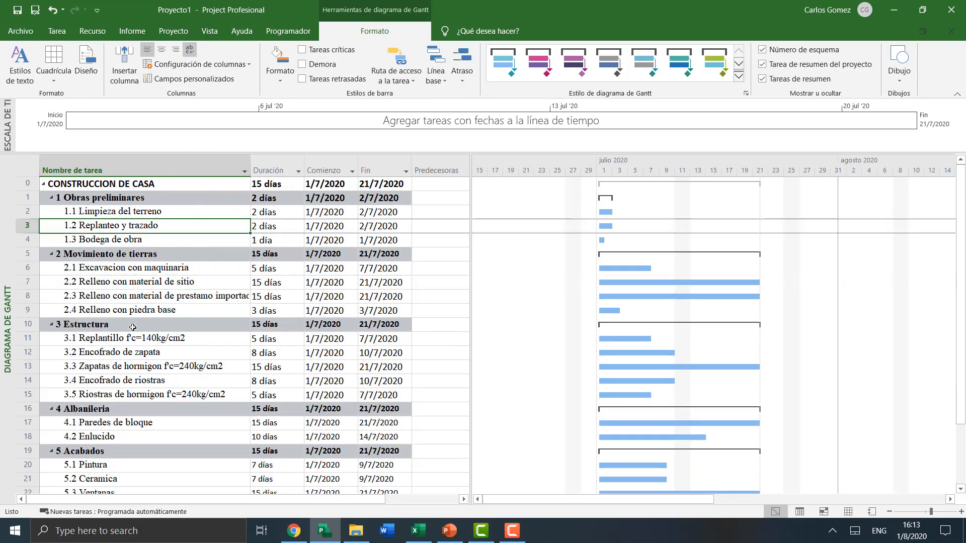
# - Examine the outline numbering of the summary tasks and their subtasks throughout the task list
pyautogui.scroll(-1, 133, 328)
pyautogui.scroll(1, 133, 328)
pyautogui.click(137, 297)
pyautogui.click(132, 216)
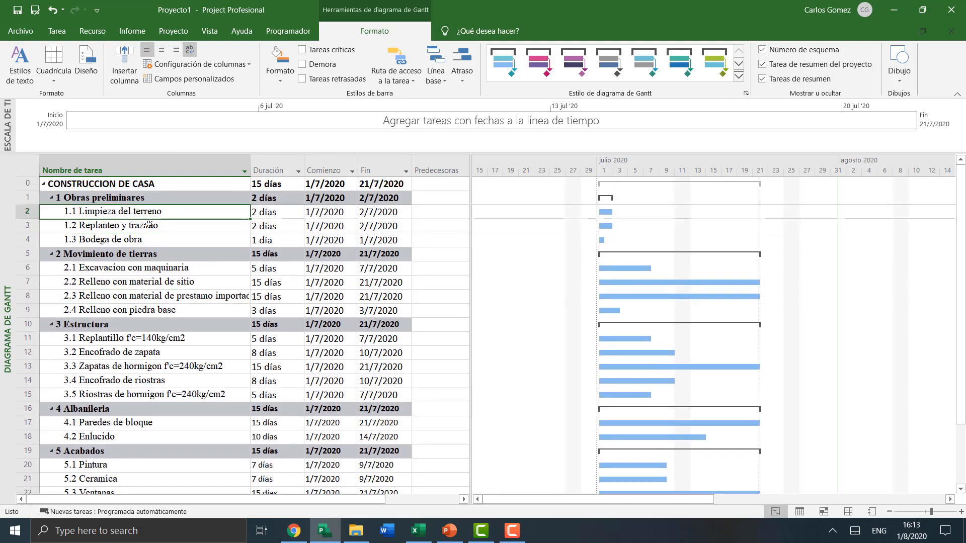
pyautogui.click(148, 225)
pyautogui.click(147, 237)
pyautogui.scroll(-5, 185, 289)
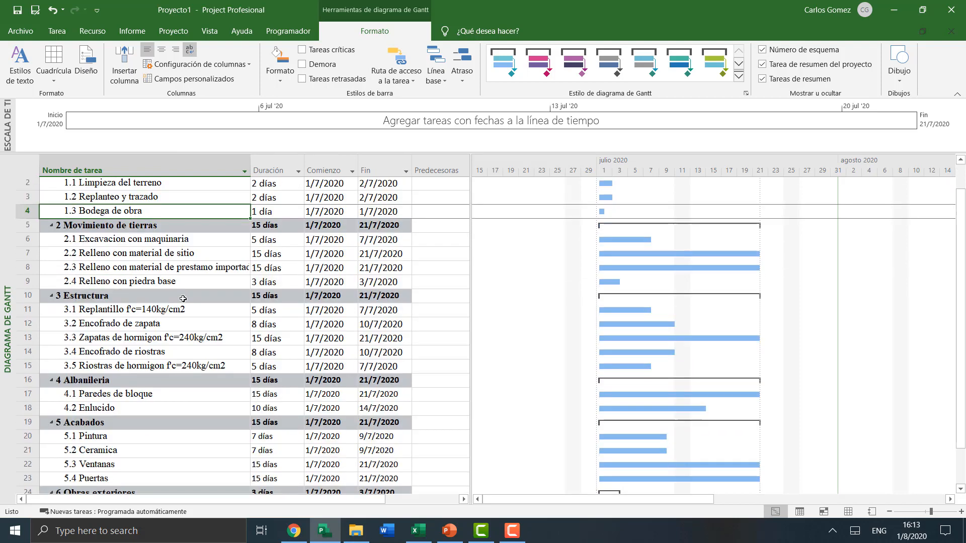
pyautogui.scroll(5, 177, 325)
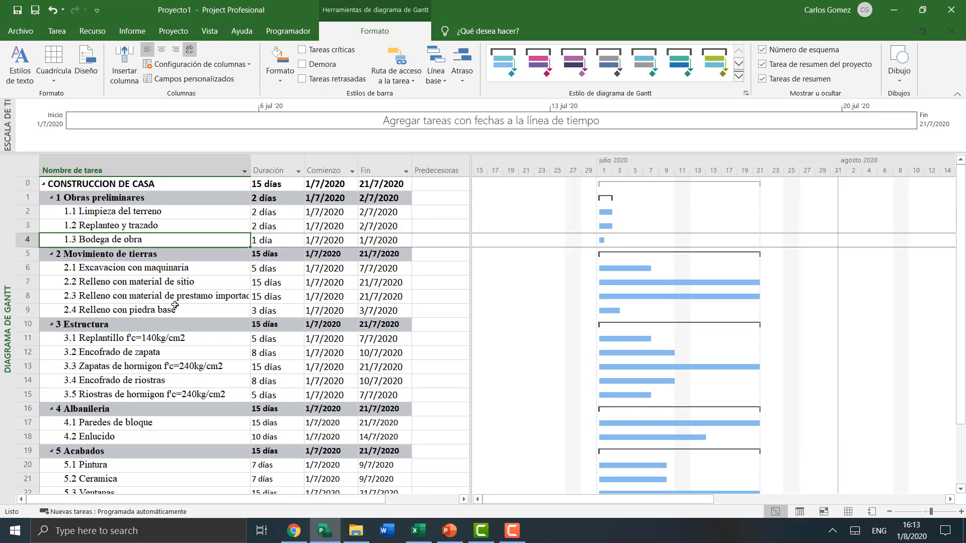
pyautogui.click(127, 214)
# - Fill the CONSTRUCCION DE CASA row from Nombre de tarea to Fin with a light gold background
pyautogui.moveTo(145, 184); pyautogui.dragTo(397, 186)
pyautogui.click(57, 31)
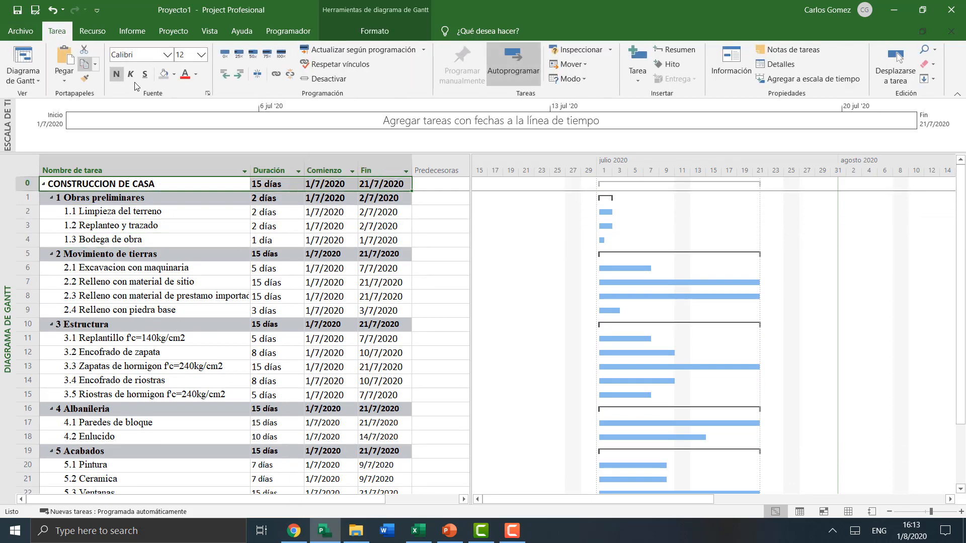
pyautogui.click(173, 74)
pyautogui.click(232, 125)
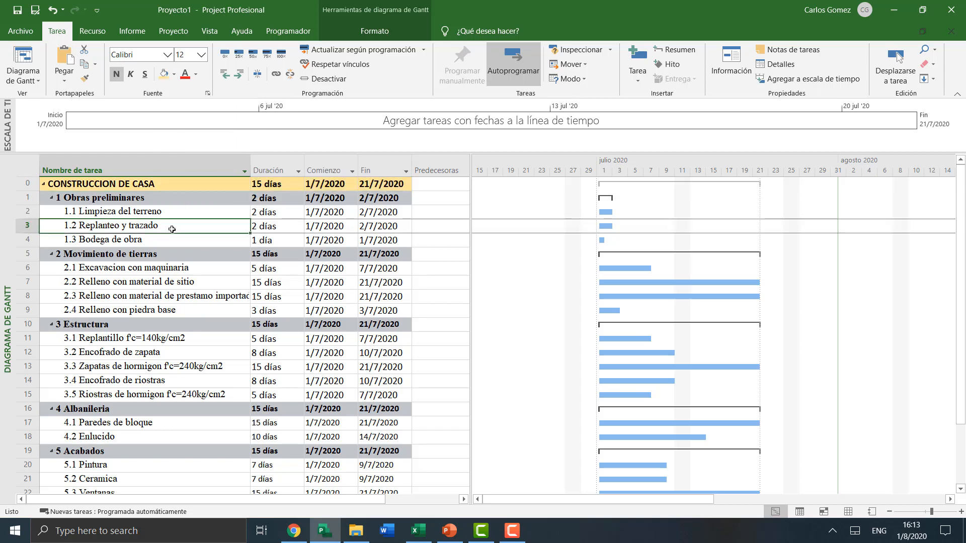
pyautogui.click(244, 226)
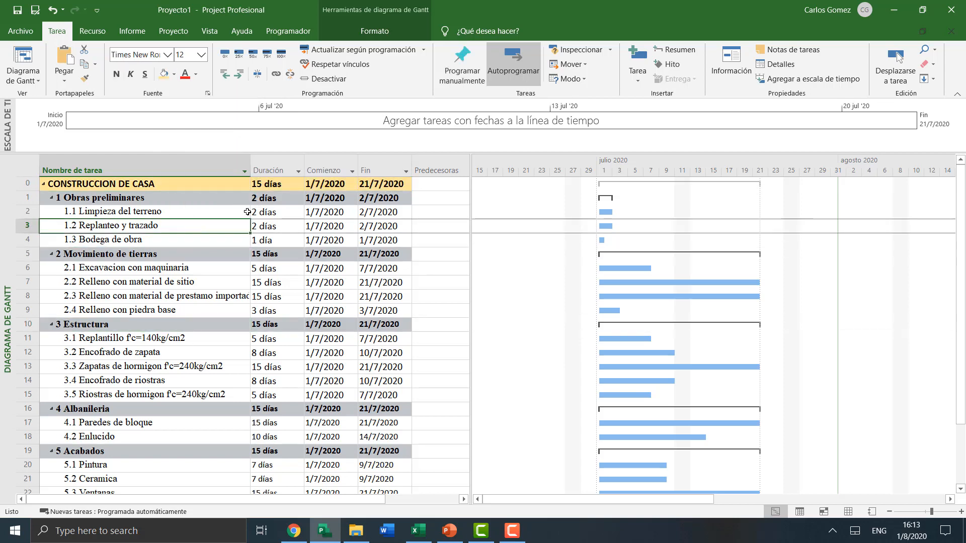
# - Examine the order of the subtasks under Obras preliminares and Movimiento de tierras for possible dependencies
pyautogui.click(198, 212)
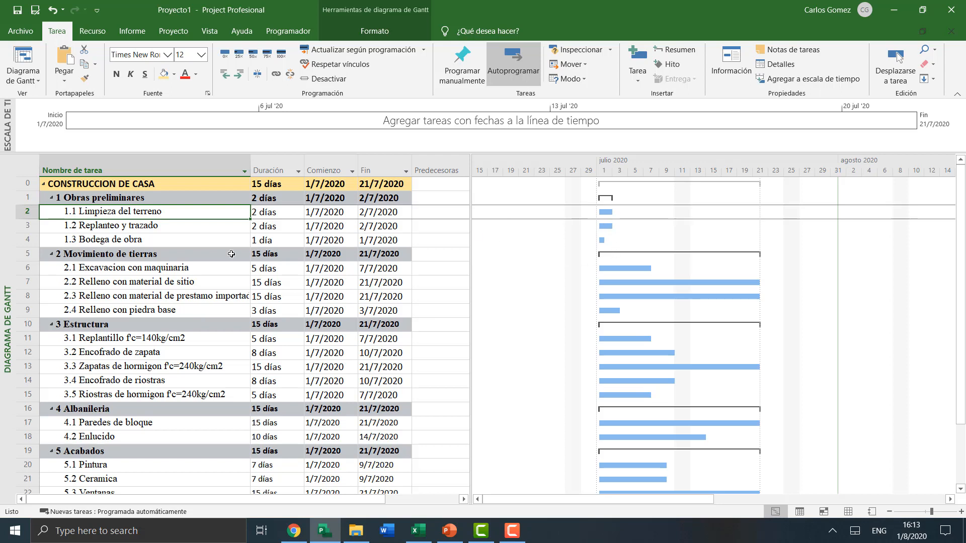
pyautogui.click(151, 227)
pyautogui.click(153, 214)
pyautogui.click(145, 227)
pyautogui.click(153, 214)
pyautogui.click(162, 229)
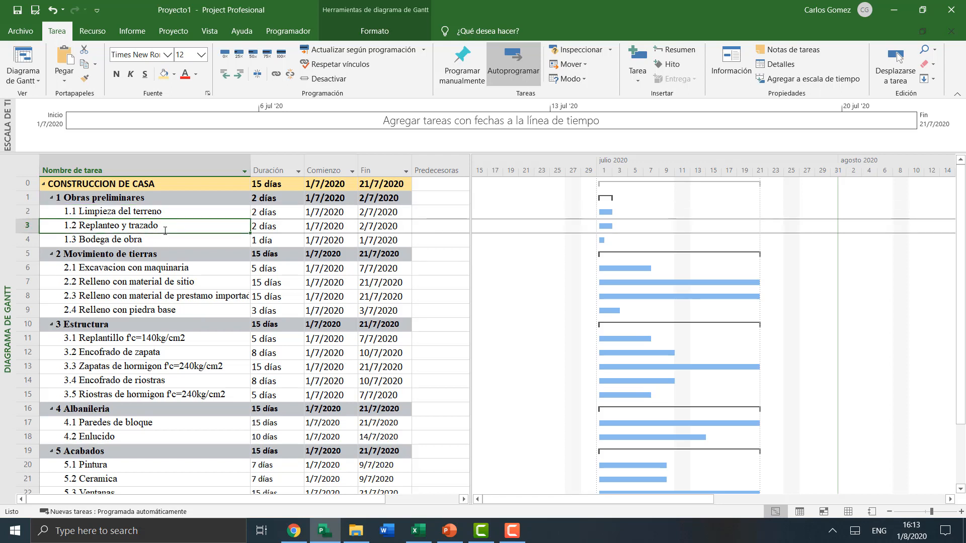
pyautogui.click(140, 243)
pyautogui.click(162, 286)
pyautogui.click(168, 229)
pyautogui.click(147, 285)
pyautogui.click(163, 271)
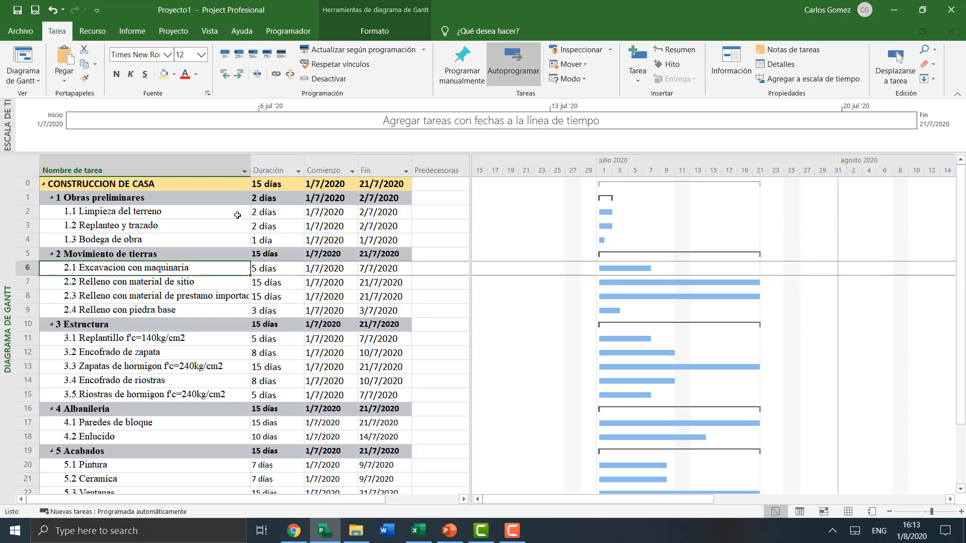
pyautogui.click(169, 213)
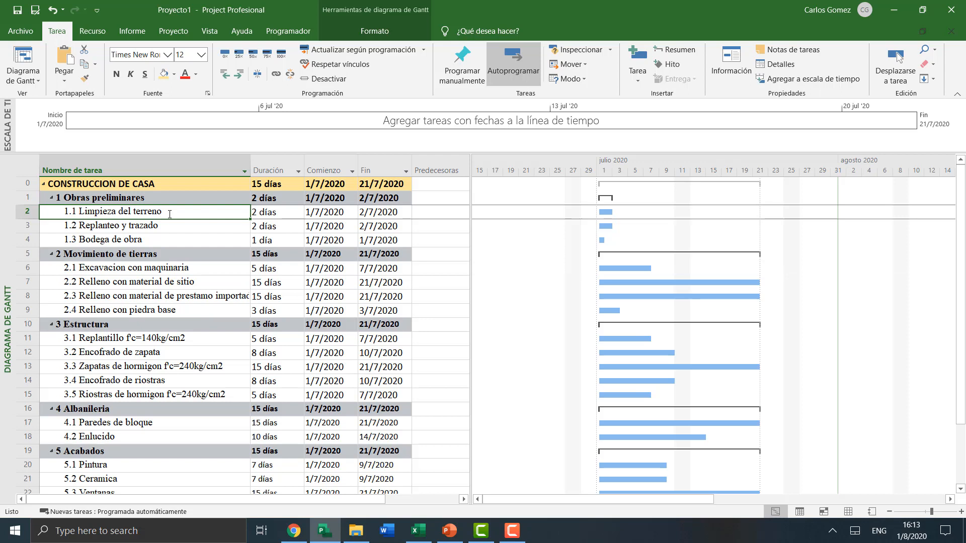
pyautogui.click(158, 241)
# - Link Limpieza del terreno to Replanteo y trazado so that the second task follows the first
pyautogui.moveTo(173, 212); pyautogui.dragTo(174, 223)
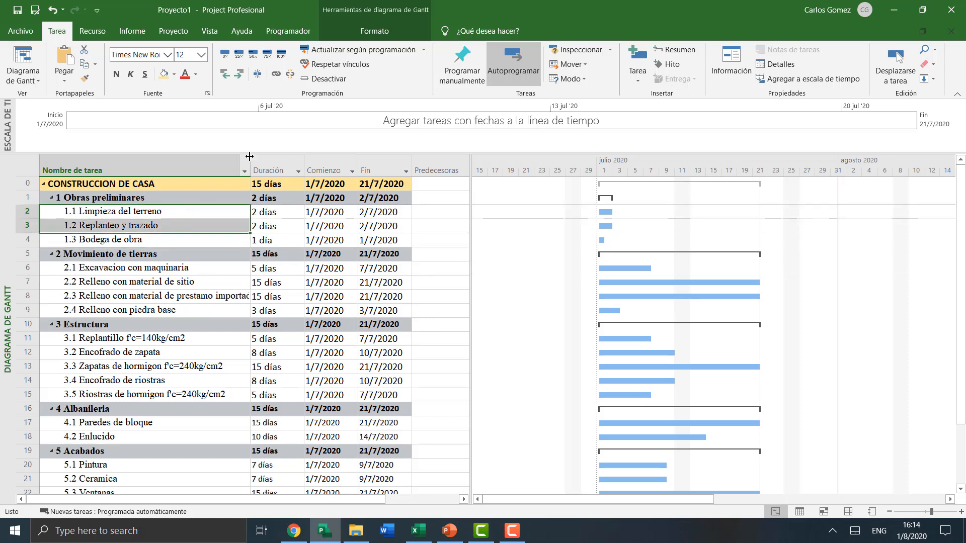
pyautogui.click(154, 250)
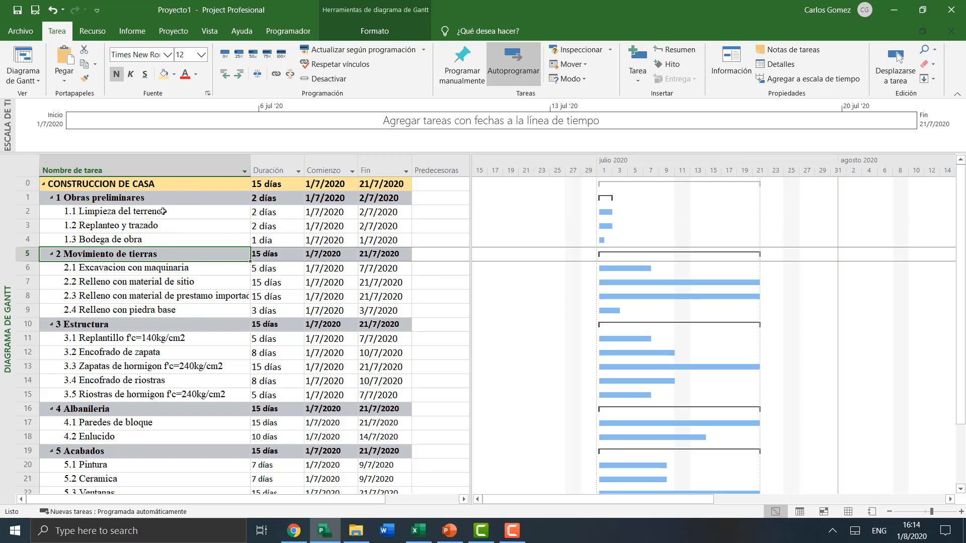
pyautogui.moveTo(163, 212)
pyautogui.mouseDown()
pyautogui.moveTo(162, 223)
pyautogui.moveTo(174, 212)
pyautogui.moveTo(173, 225)
pyautogui.mouseUp()
pyautogui.click(150, 254)
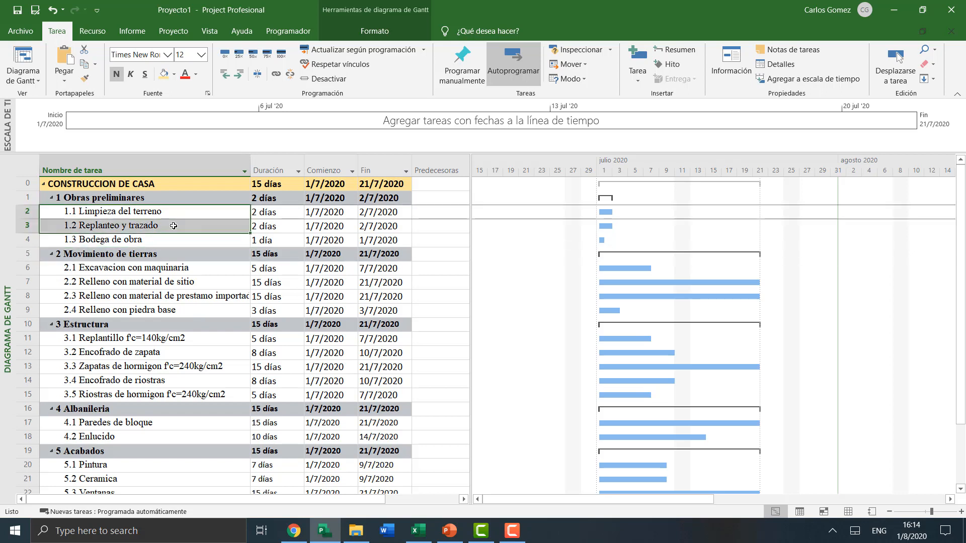
pyautogui.click(277, 75)
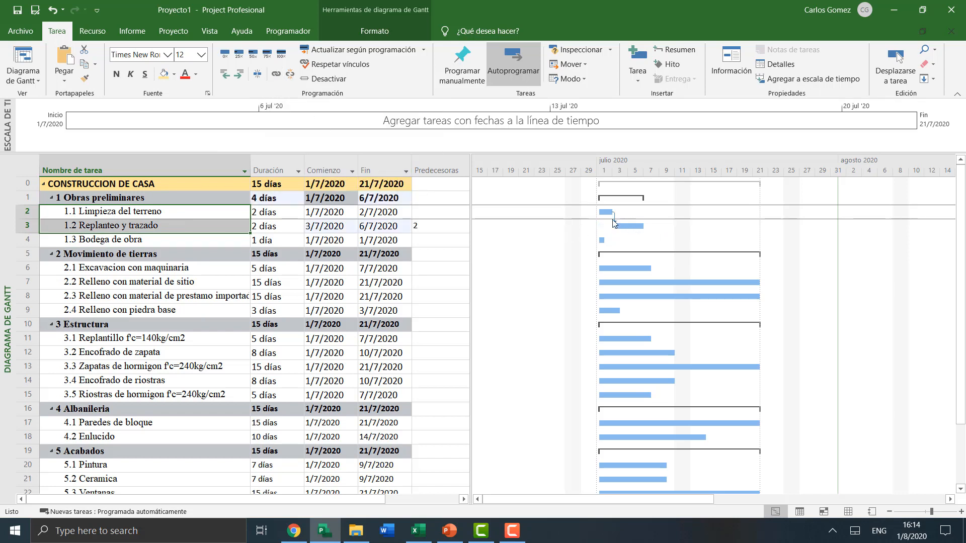
pyautogui.moveTo(616, 225)
# - Link Replanteo y trazado to Bodega de obra so that Bodega de obra follows it
pyautogui.click(193, 238)
pyautogui.click(200, 226)
pyautogui.click(205, 245)
pyautogui.moveTo(200, 230); pyautogui.dragTo(200, 238)
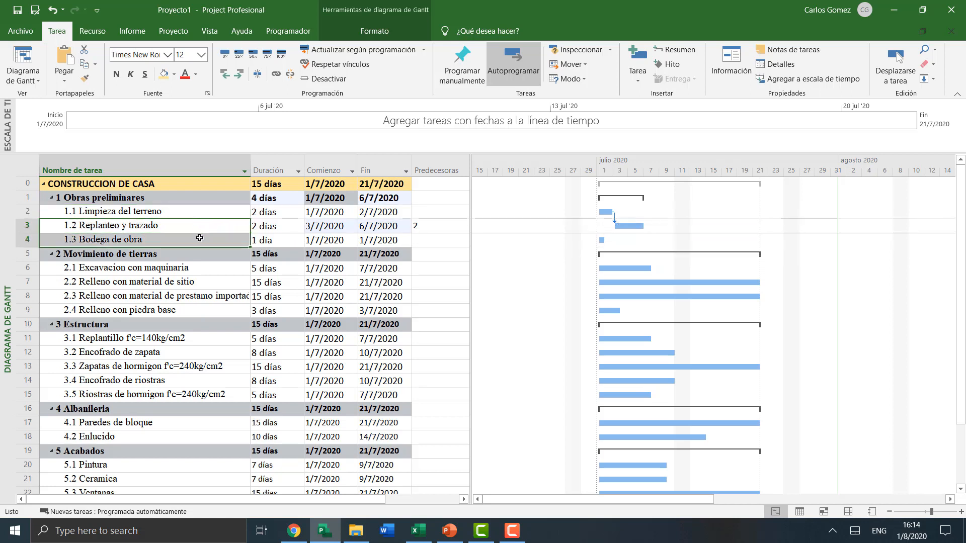
pyautogui.click(276, 74)
pyautogui.click(177, 302)
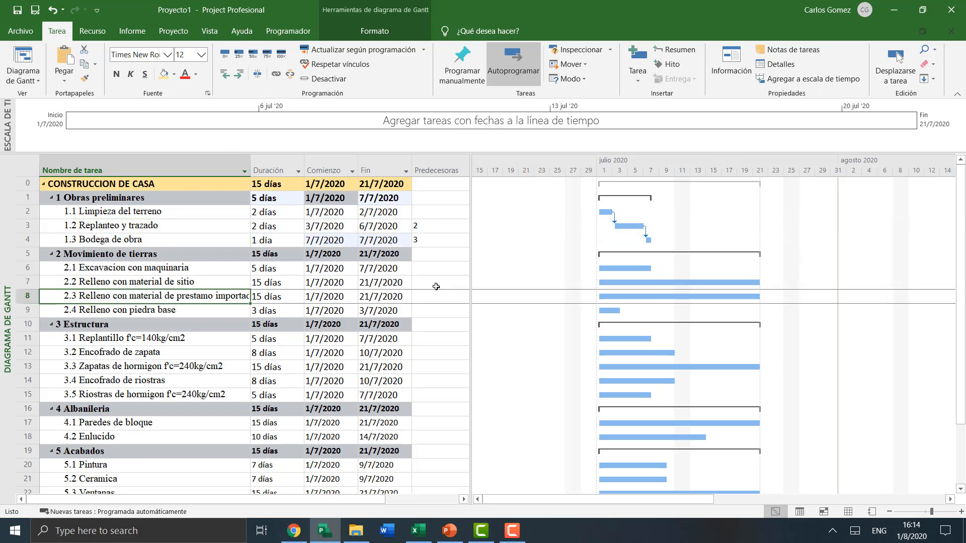
# - Widen the task table to show the whole Predecesoras column
pyautogui.click(184, 210)
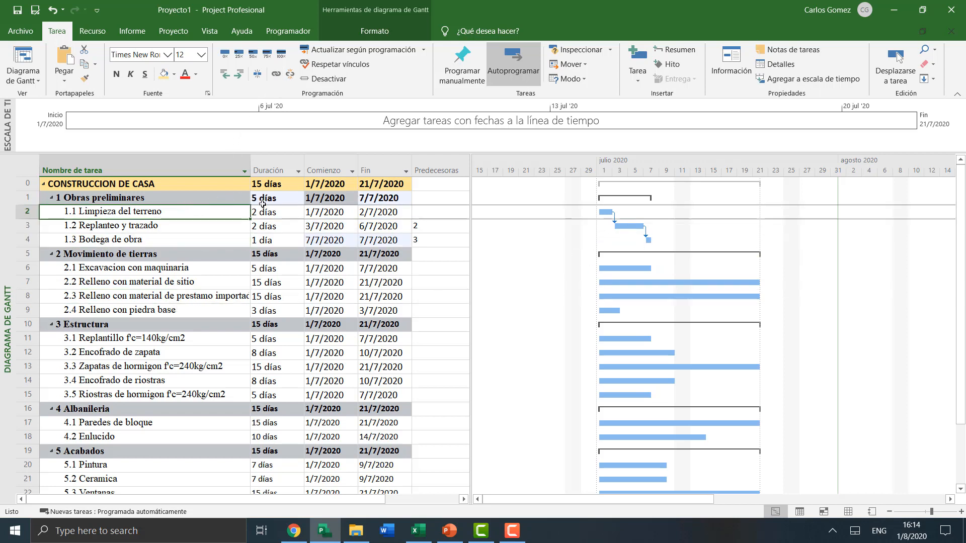
pyautogui.click(171, 270)
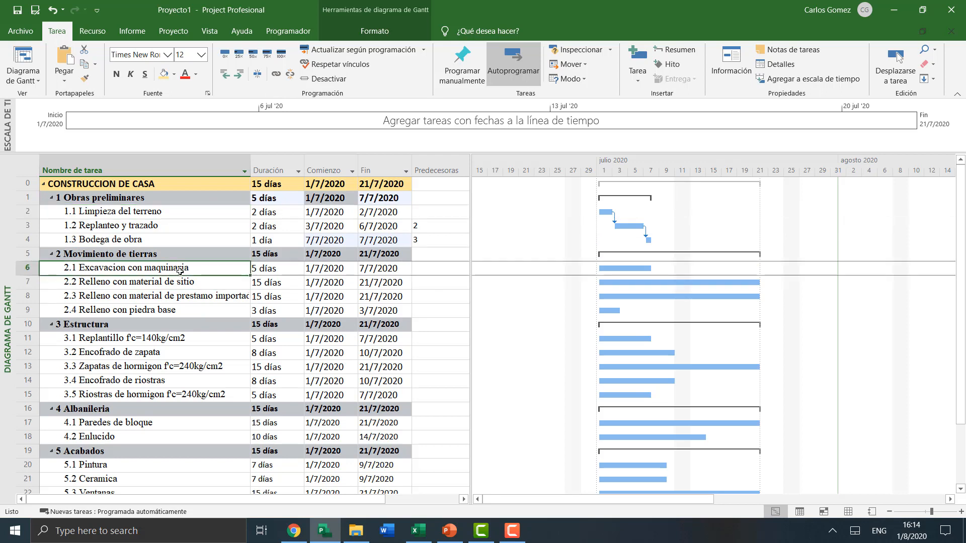
pyautogui.click(220, 231)
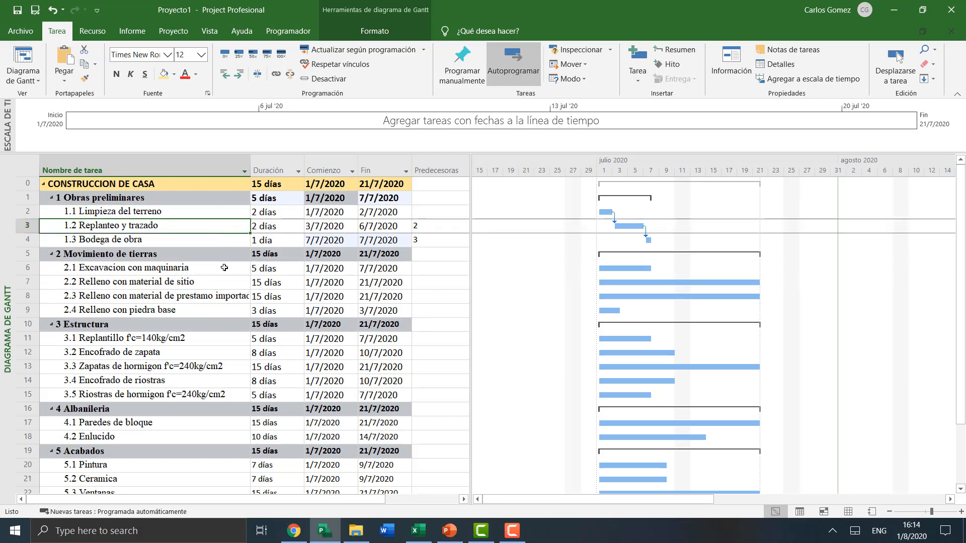
pyautogui.click(200, 296)
pyautogui.click(180, 270)
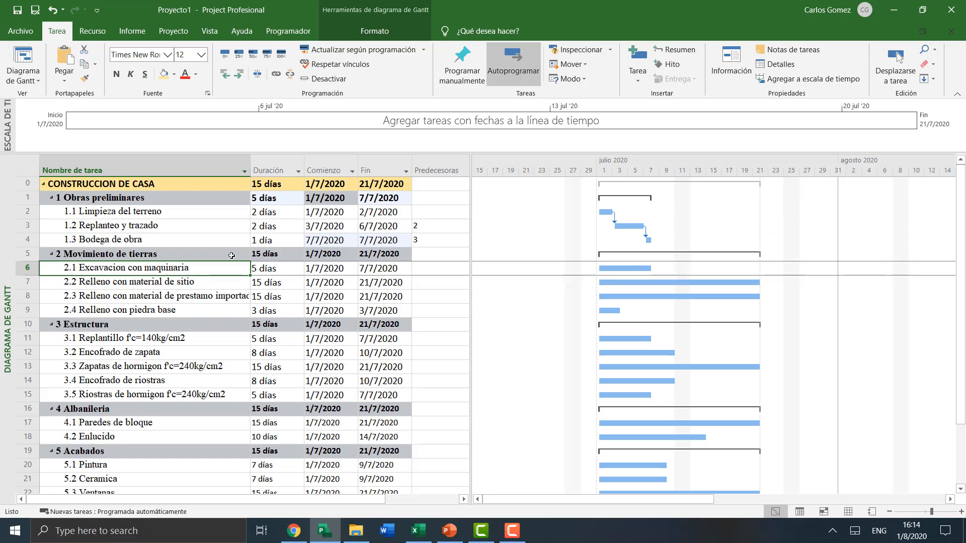
pyautogui.moveTo(471, 271); pyautogui.dragTo(500, 271)
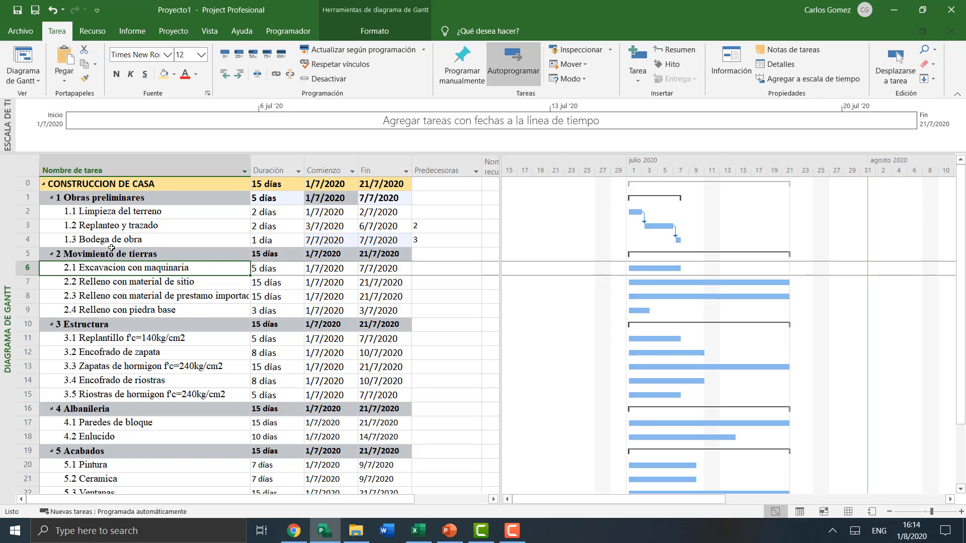
# - Assign Replanteo y trazado as the predecessor of Excavacion con maquinaria
pyautogui.click(455, 270)
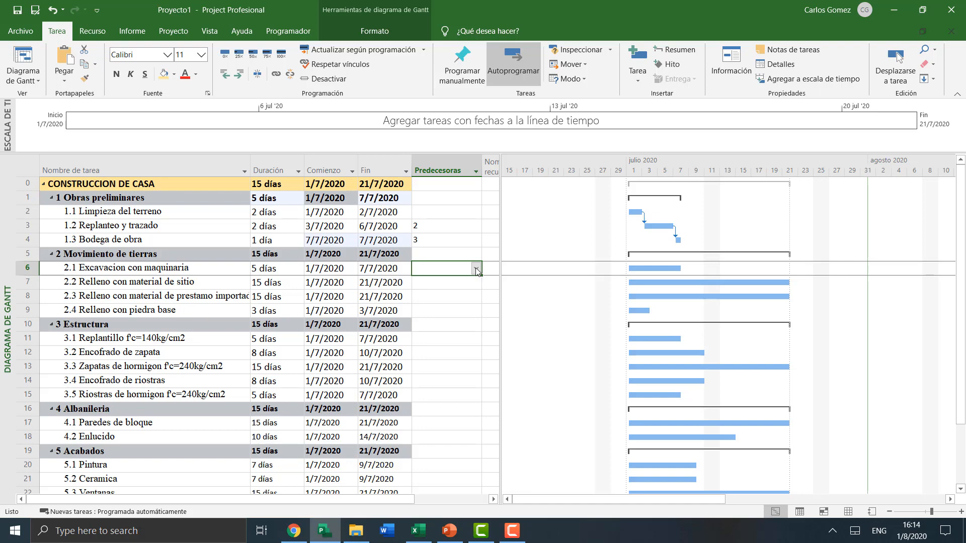
pyautogui.click(476, 270)
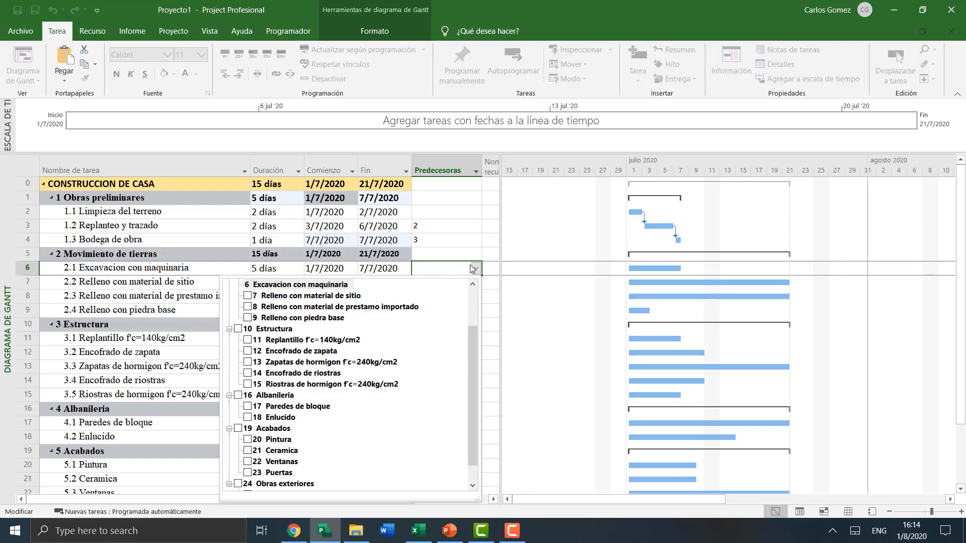
pyautogui.scroll(-1, 278, 324)
pyautogui.scroll(3, 276, 386)
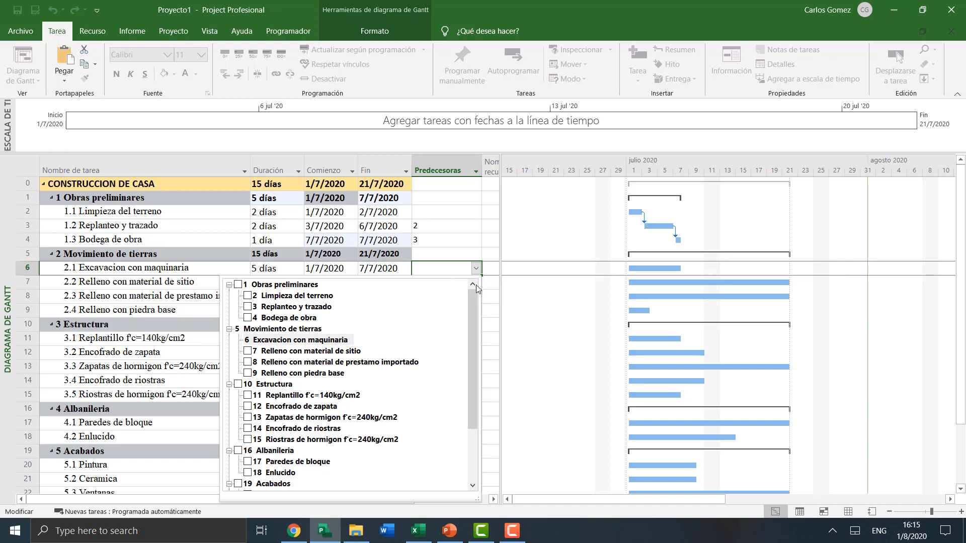
pyautogui.click(250, 310)
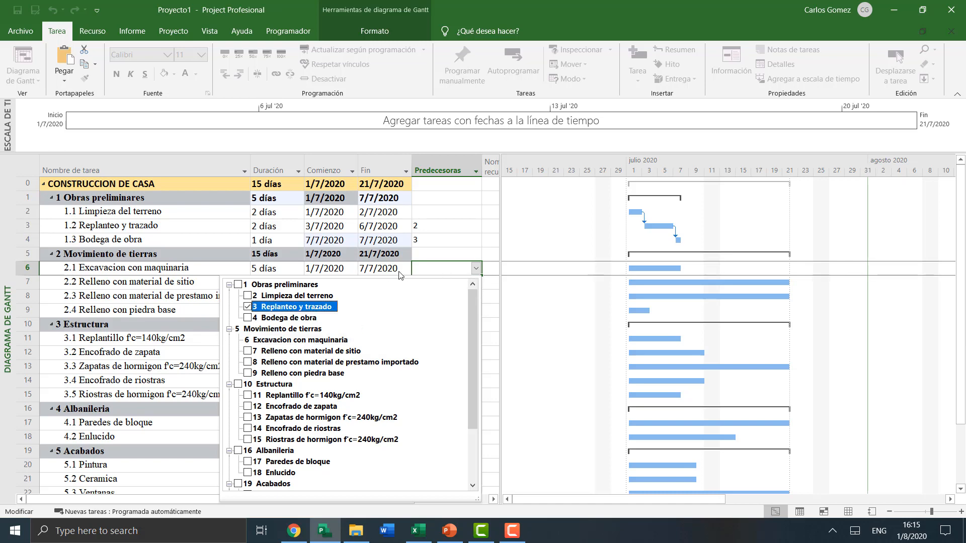
pyautogui.click(553, 248)
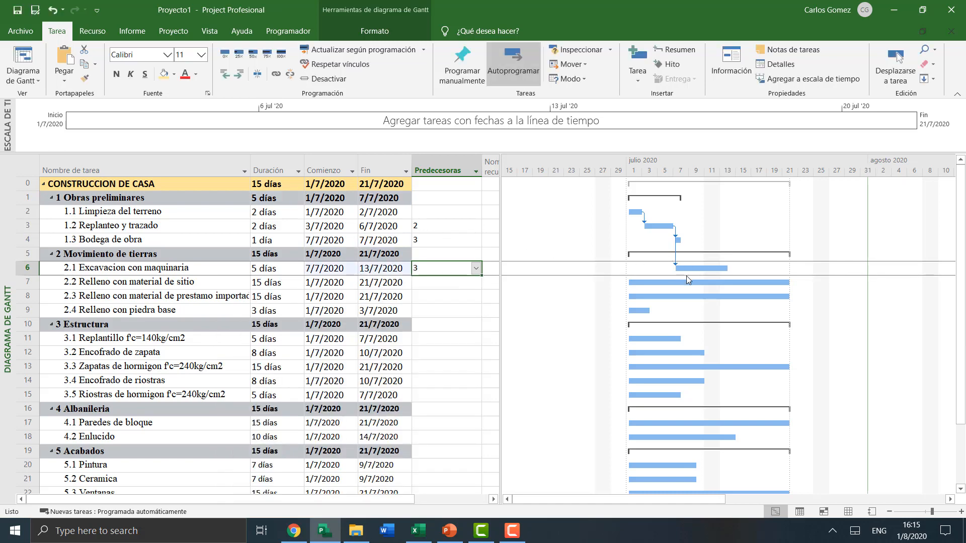
# - Review the predecessor cells of the subtasks from Obras preliminares through Movimiento de tierras
pyautogui.scroll(-1, 603, 287)
pyautogui.click(436, 242)
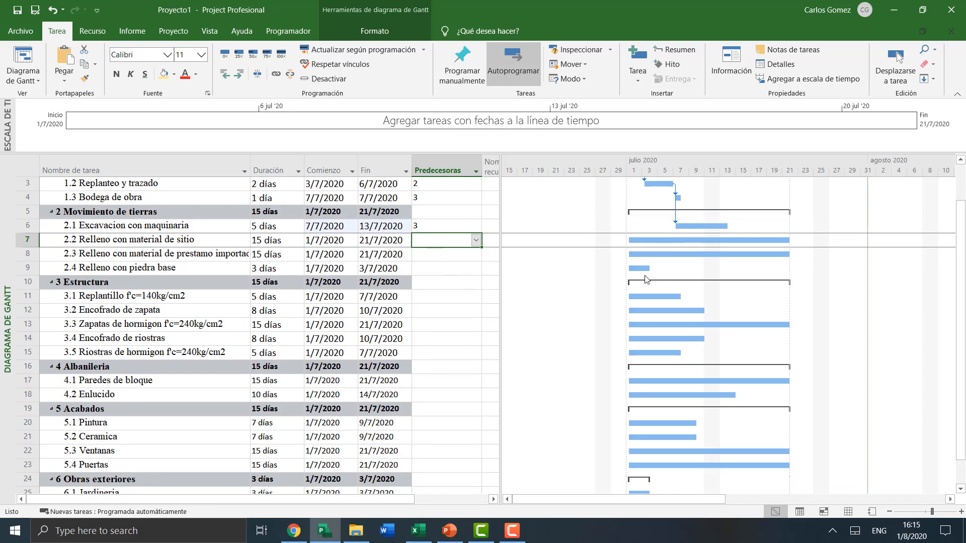
pyautogui.press('Up')
pyautogui.press('Up')
pyautogui.press('Up')
pyautogui.press('Up')
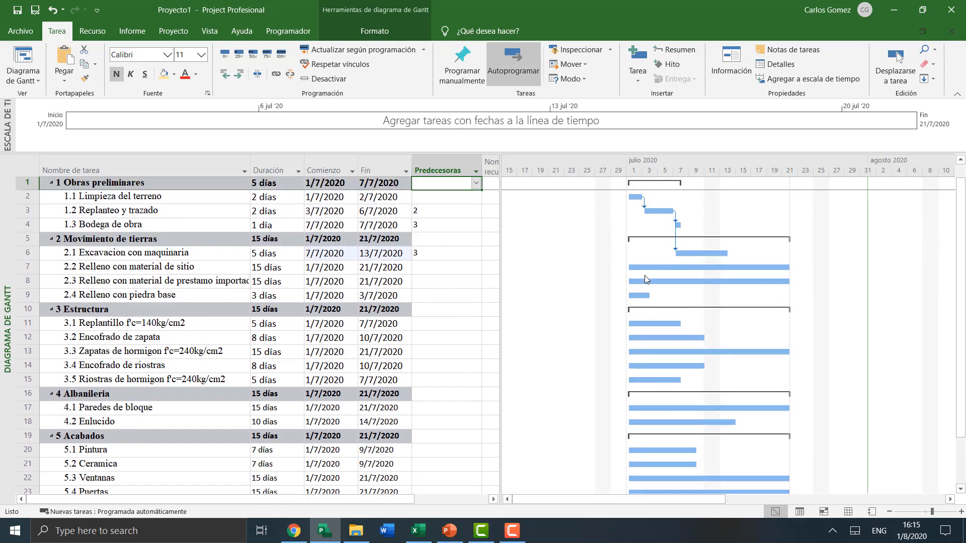
pyautogui.press('Down')
pyautogui.press('Down')
pyautogui.press('Down')
pyautogui.press('Down')
pyautogui.press('Down')
pyautogui.press('Down')
pyautogui.press('Down')
pyautogui.press('Down')
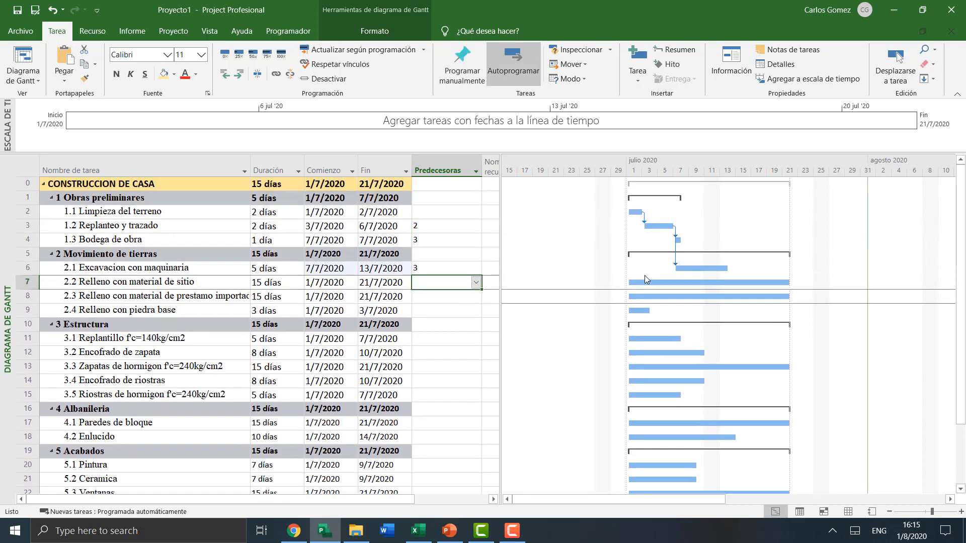
pyautogui.press('Up')
pyautogui.press('Up')
pyautogui.press('Down')
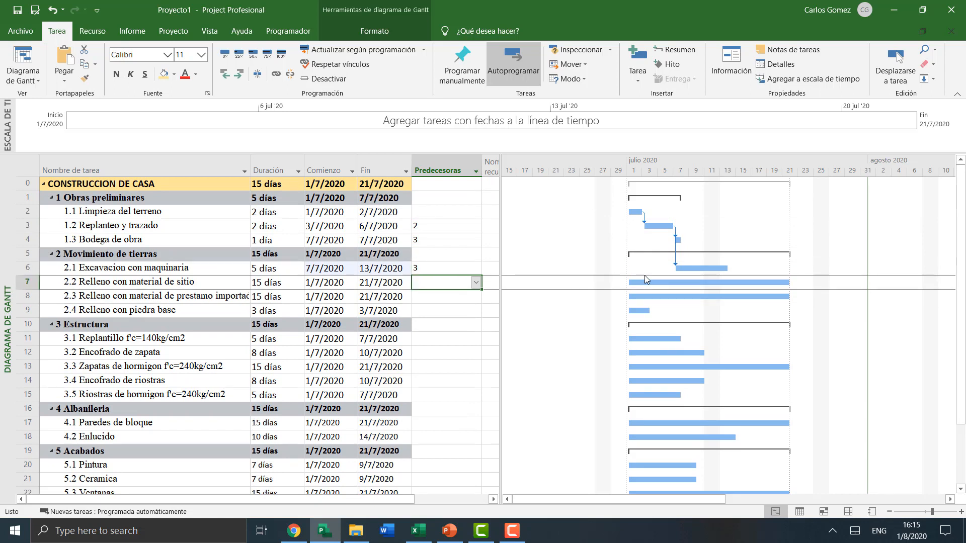
pyautogui.press('Up')
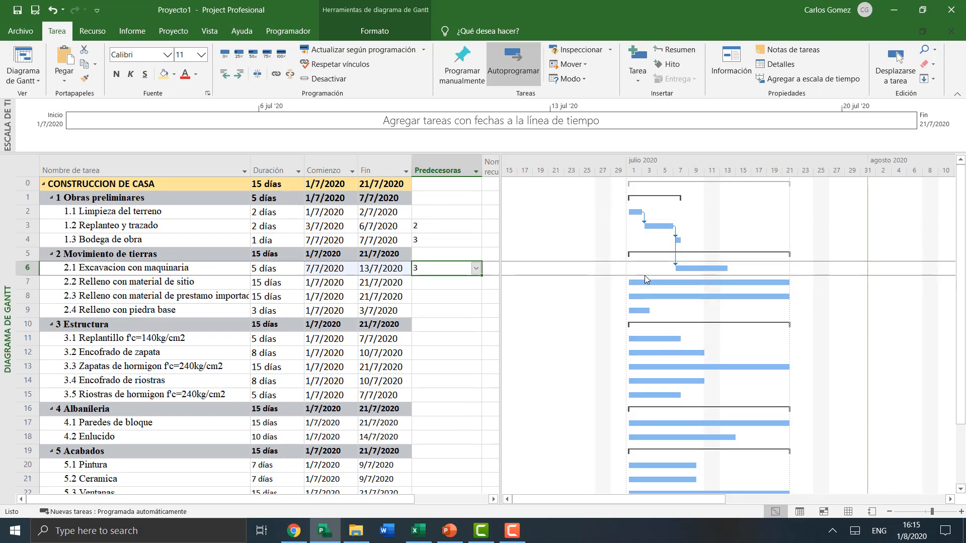
pyautogui.press('Down')
pyautogui.press('Down')
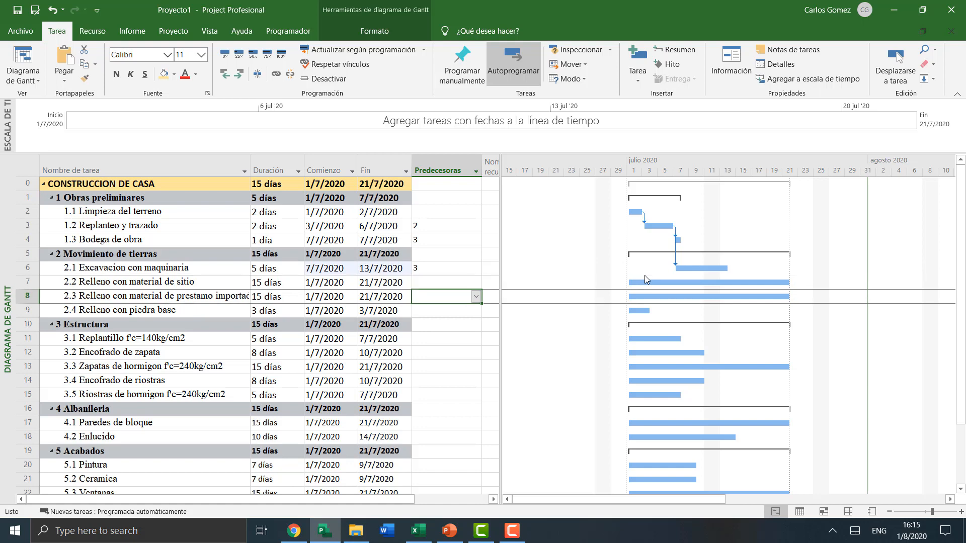
# - Set task 6 as the predecessor of Relleno con material de sitio and Relleno con material de prestamo importado
pyautogui.press('Up')
pyautogui.press('Down')
pyautogui.press('Up')
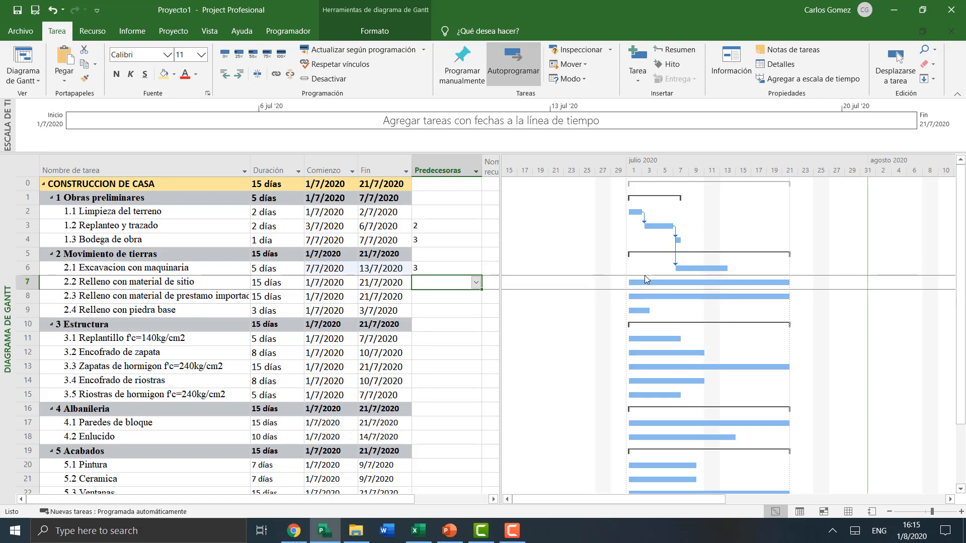
pyautogui.write('6')
pyautogui.press('Return')
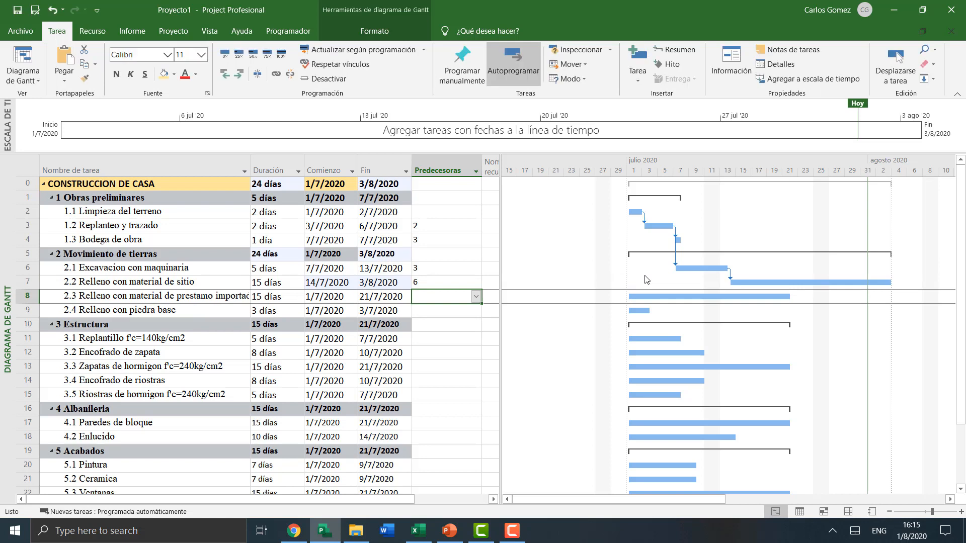
pyautogui.write('6')
pyautogui.press('Return')
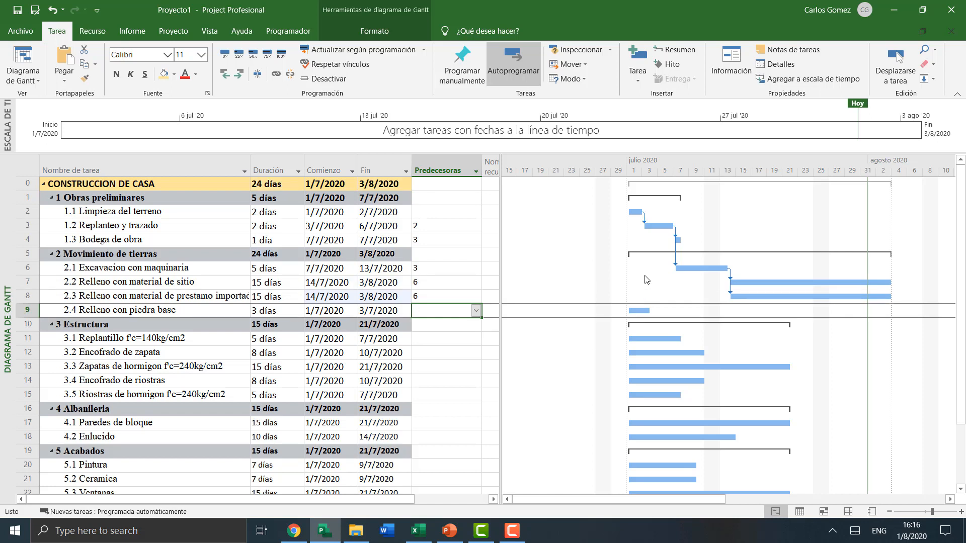
# - Set task 6, Excavacion con maquinaria, as the predecessor of Relleno con piedra base
pyautogui.press('Up')
pyautogui.press('Down')
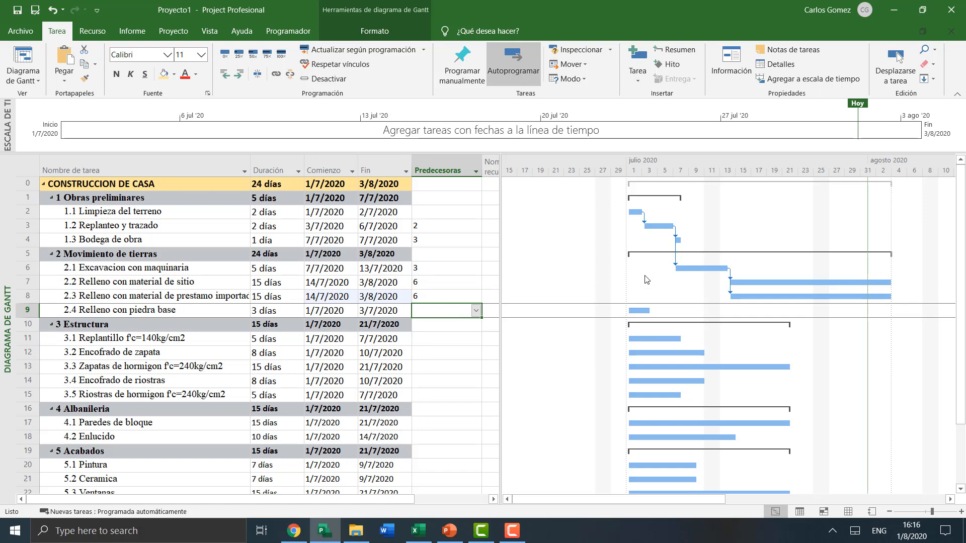
pyautogui.write('6')
pyautogui.press('Return')
# - Change the predecessor of Relleno con material de prestamo importado and Relleno con material de sitio to task 9, Relleno con piedra base
pyautogui.press('Up')
pyautogui.press('Up')
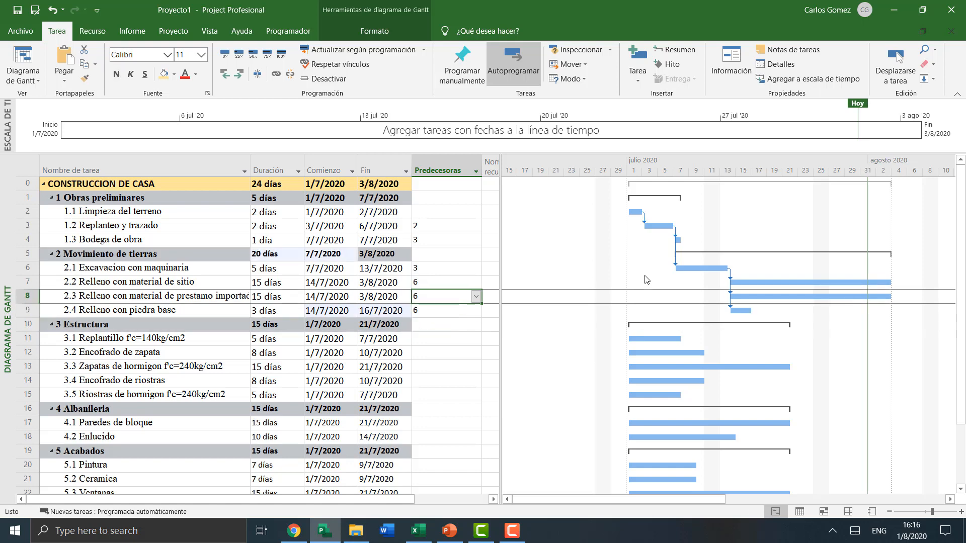
pyautogui.write('9')
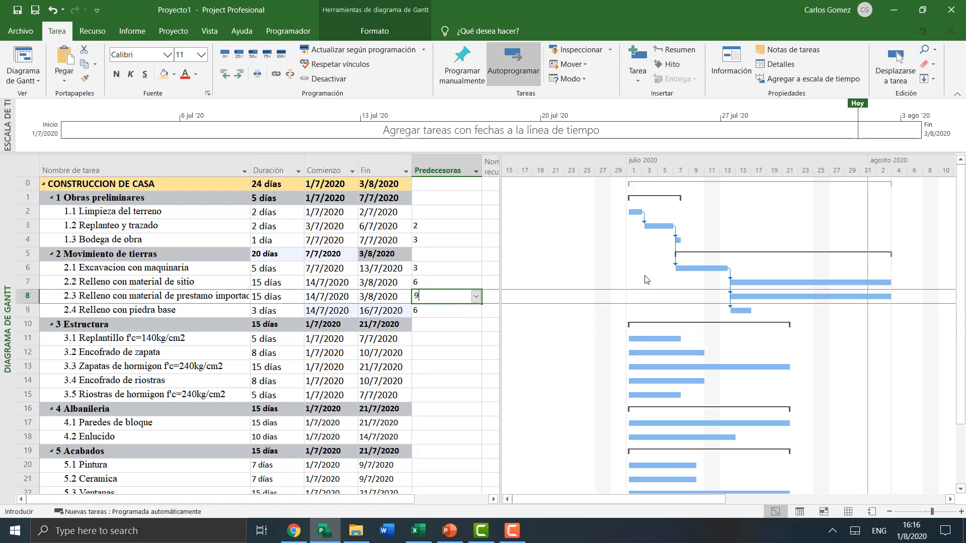
pyautogui.press('Up')
pyautogui.write('9')
pyautogui.press('Up')
pyautogui.press('Down')
pyautogui.press('Down')
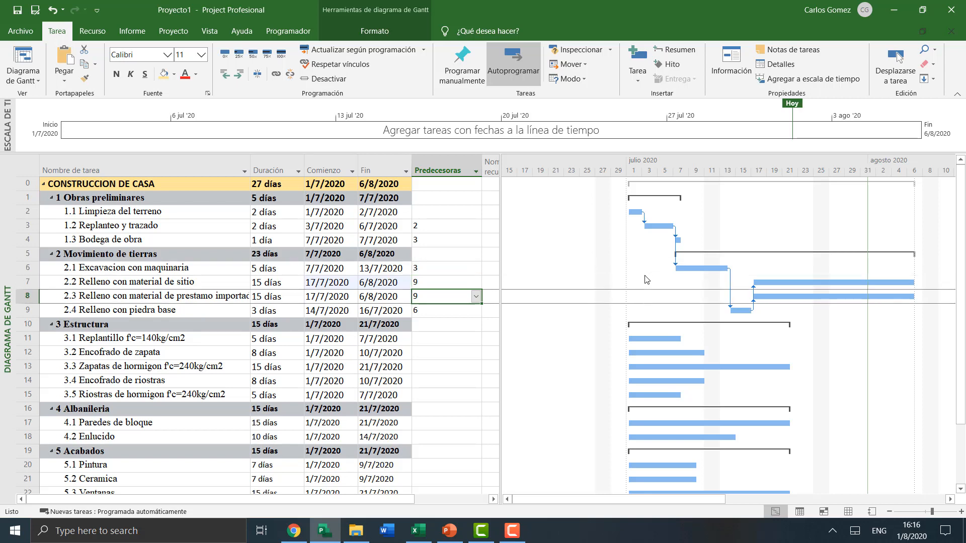
# - Move the task Relleno con piedra base directly below Excavacion con maquinaria, ahead of the other two fill tasks
pyautogui.press('Left')
pyautogui.press('Left')
pyautogui.press('Left')
pyautogui.press('Right')
pyautogui.press('Right')
pyautogui.press('Right')
pyautogui.click(152, 311)
pyautogui.click(26, 310)
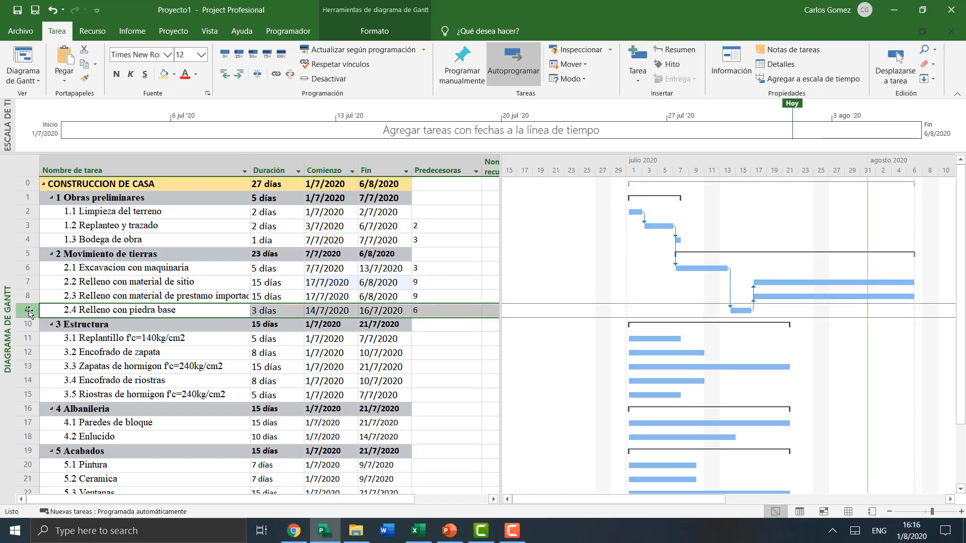
pyautogui.moveTo(29, 311); pyautogui.dragTo(26, 269)
pyautogui.click(160, 277)
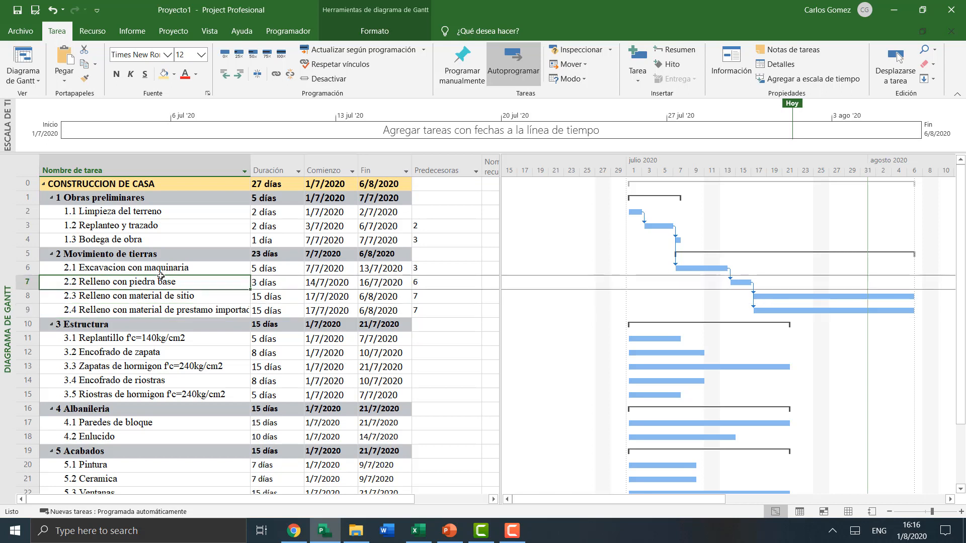
# - Examine the order of the fill subtasks in relation to the first Estructura subtasks
pyautogui.click(185, 296)
pyautogui.click(340, 283)
pyautogui.click(207, 322)
pyautogui.click(122, 309)
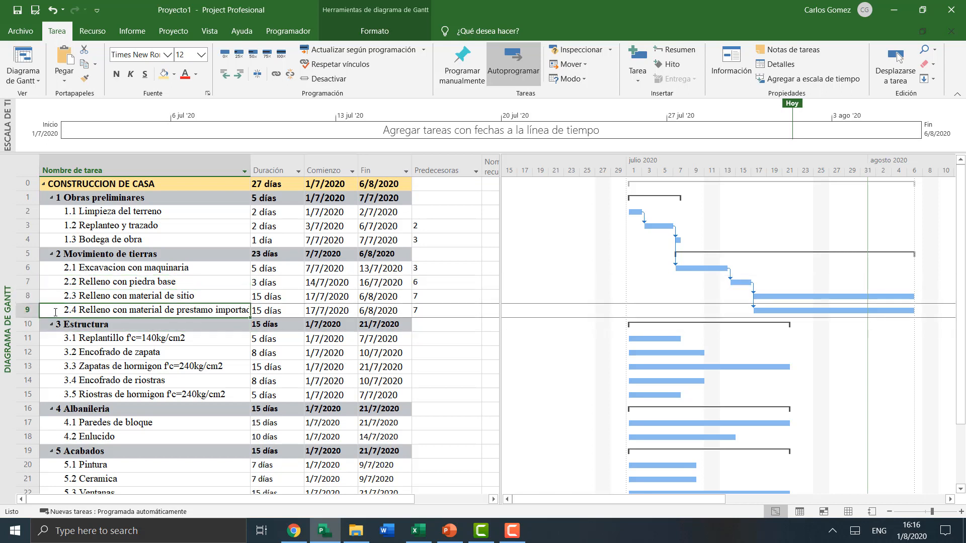
pyautogui.click(29, 310)
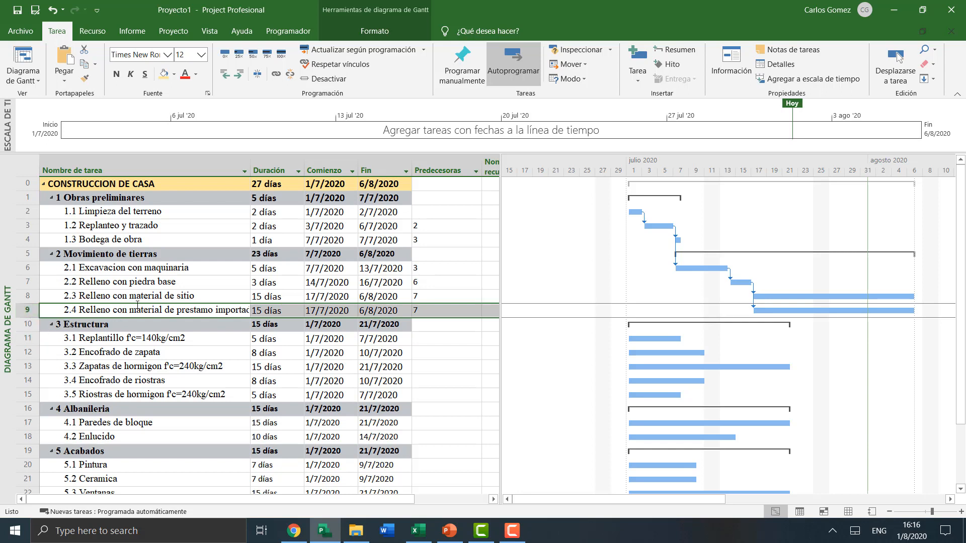
pyautogui.click(142, 284)
pyautogui.click(172, 354)
pyautogui.click(173, 336)
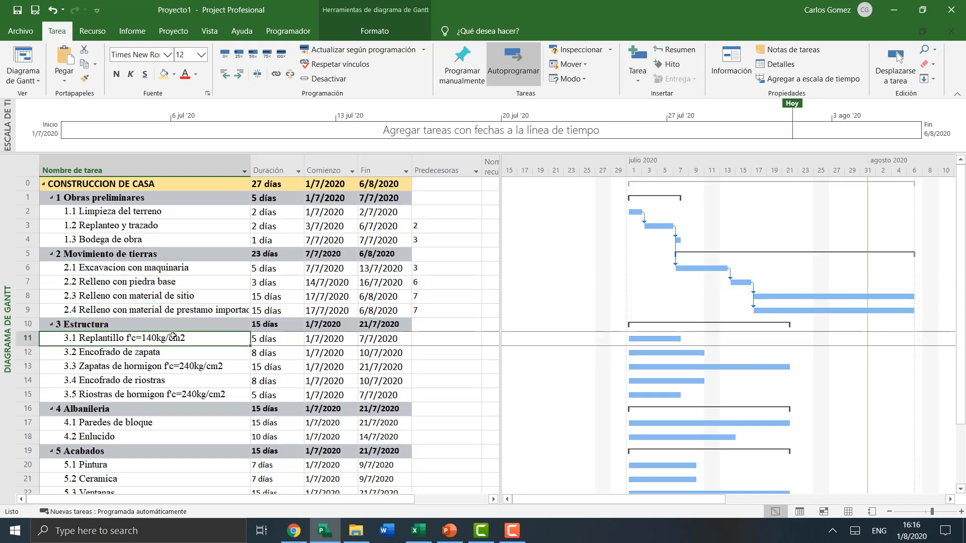
# - Set the durations of Relleno con material de sitio and Relleno con material de prestamo importado to 10 days each
pyautogui.click(271, 295)
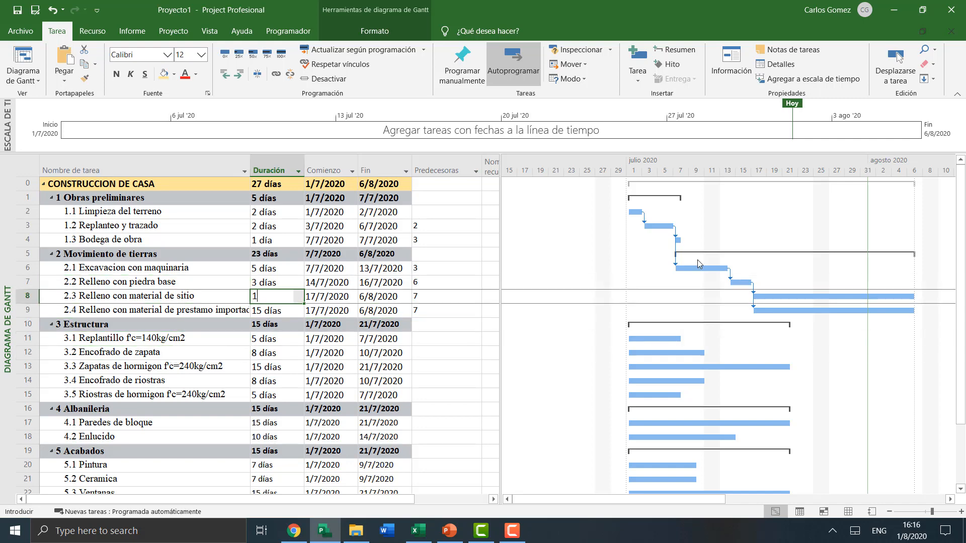
pyautogui.write('10')
pyautogui.press('Return')
pyautogui.write('10')
pyautogui.press('Return')
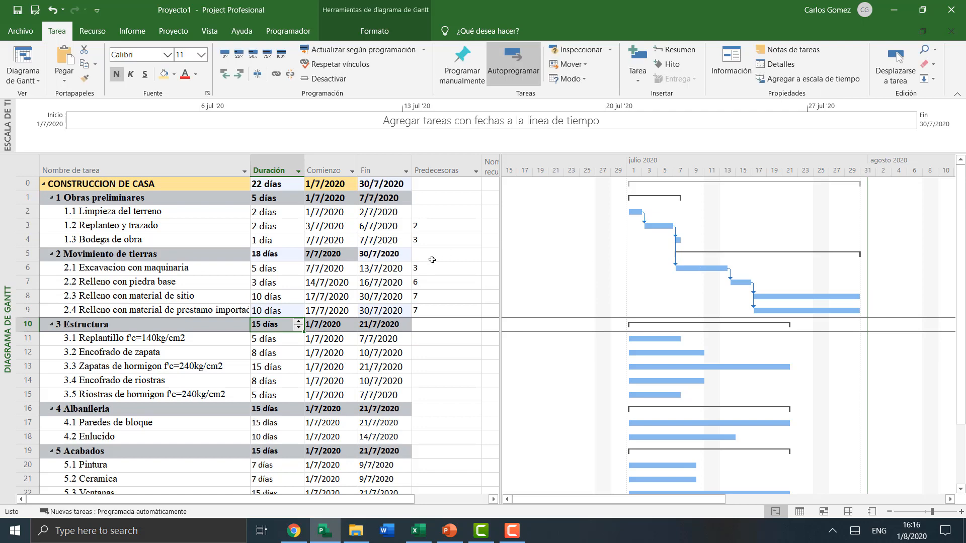
# - Compare the fill subtasks with the Estructura subtasks for possible dependencies between the two groups
pyautogui.click(148, 296)
pyautogui.scroll(-1, 196, 328)
pyautogui.scroll(1, 198, 309)
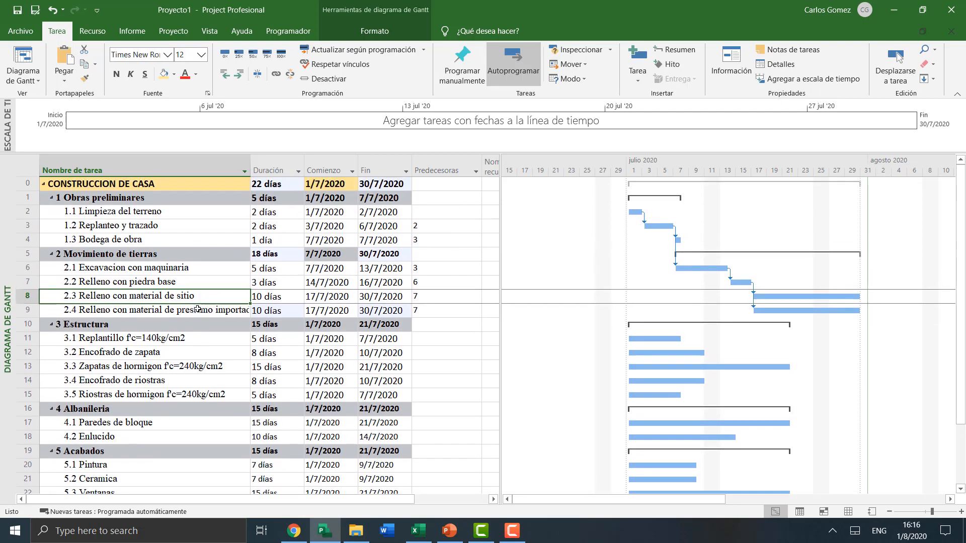
pyautogui.click(171, 313)
pyautogui.click(180, 280)
pyautogui.scroll(-1, 207, 351)
pyautogui.click(208, 353)
pyautogui.click(207, 301)
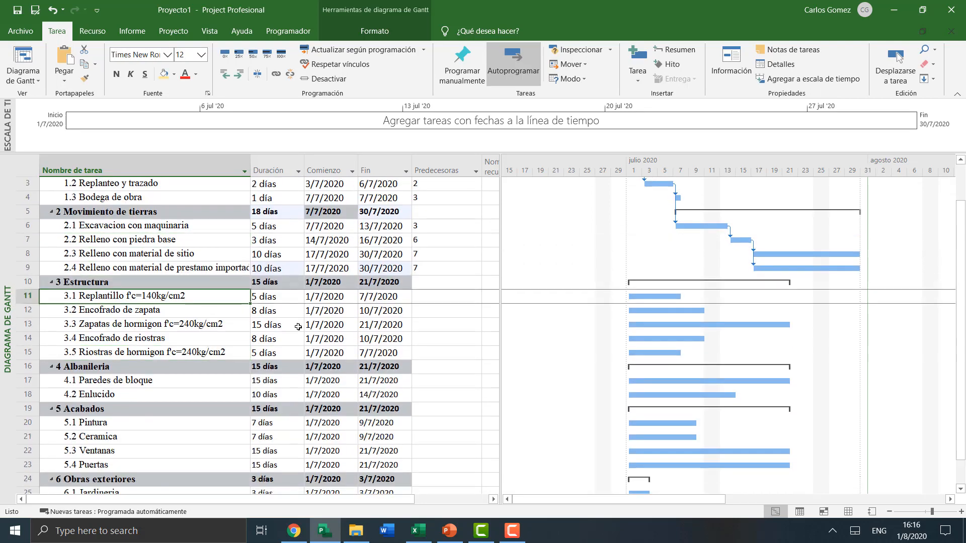
pyautogui.scroll(1, 298, 326)
pyautogui.click(211, 283)
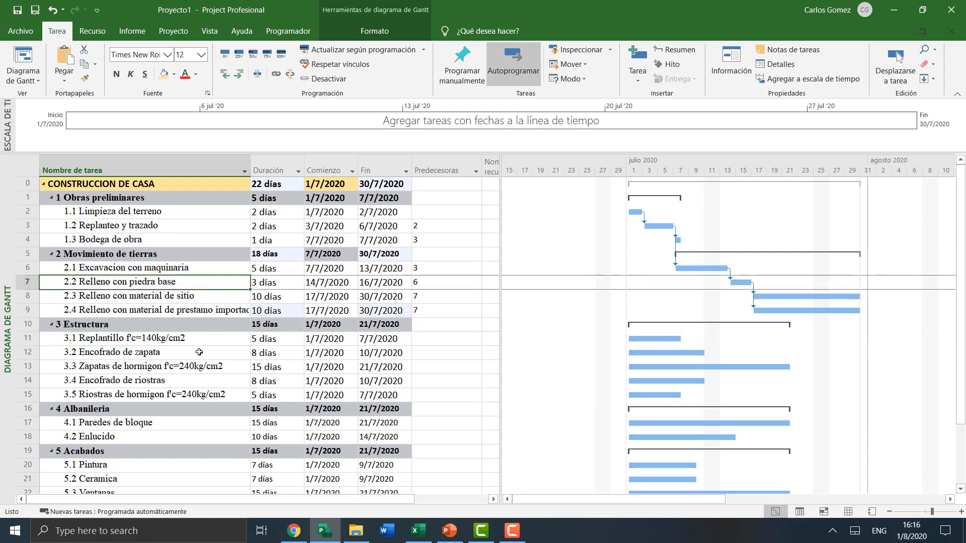
pyautogui.click(199, 378)
pyautogui.click(197, 341)
pyautogui.click(265, 353)
pyautogui.click(284, 337)
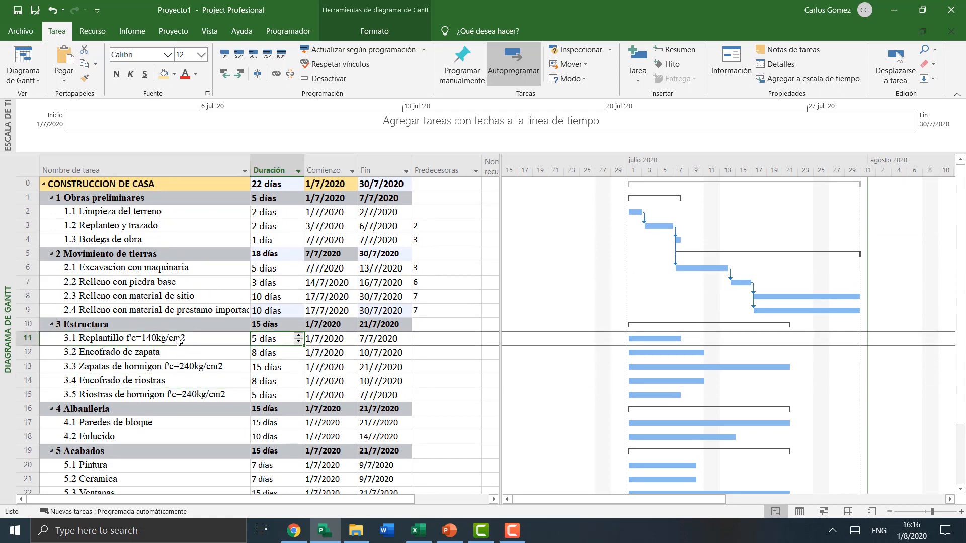
# - Link the five Estructura subtasks in sequence, from Replantillo f'c=140kg/cm2 to Riostras de hormigon f'c=240kg/cm2
pyautogui.moveTo(202, 338); pyautogui.dragTo(195, 396)
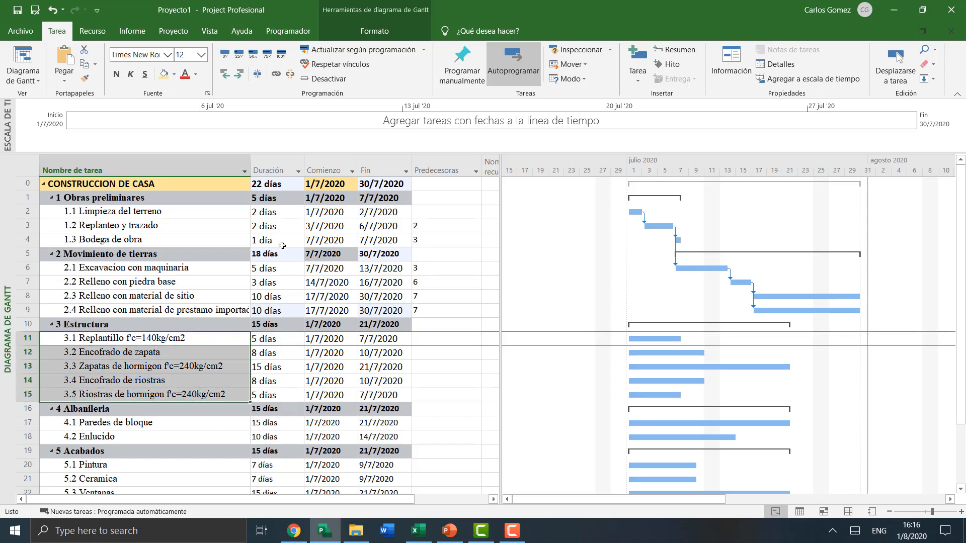
pyautogui.click(276, 74)
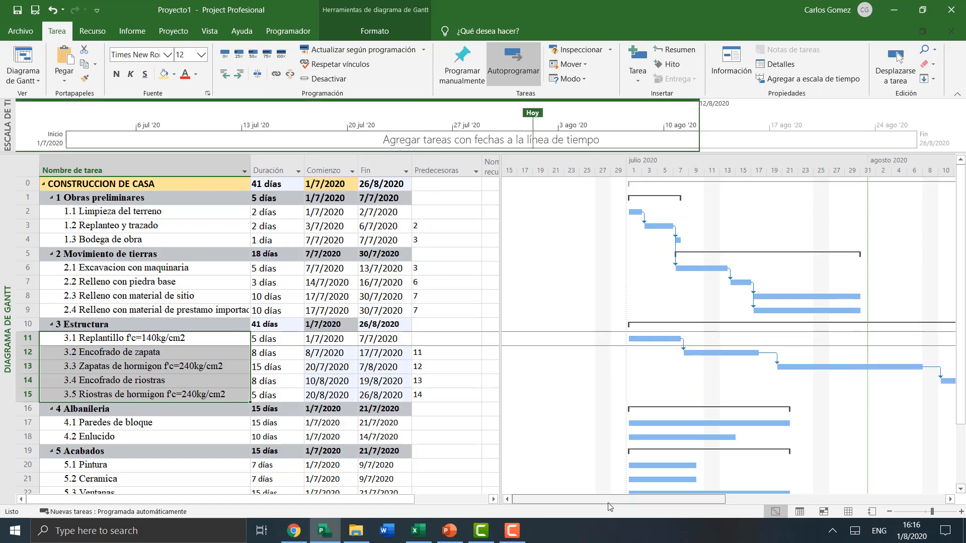
pyautogui.moveTo(623, 503); pyautogui.dragTo(570, 508)
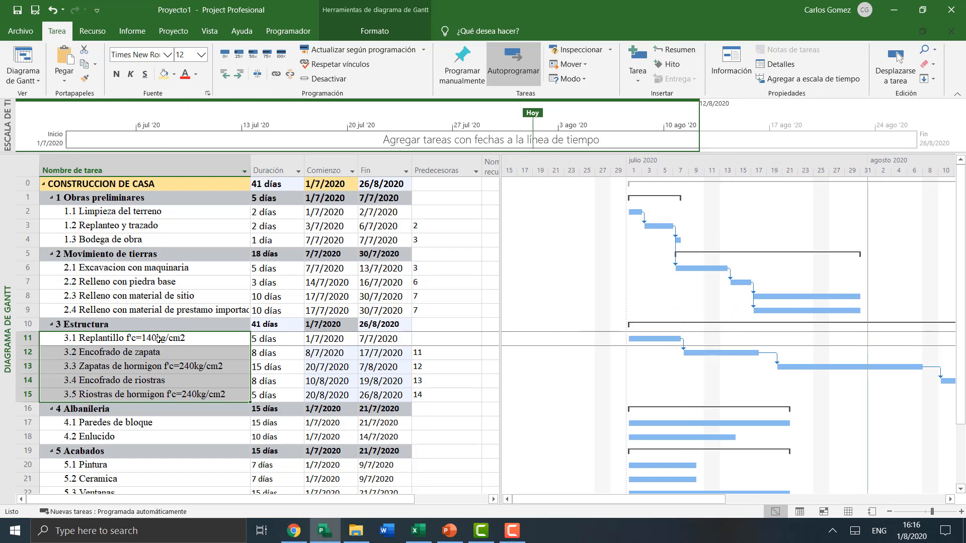
# - Set task 9, Relleno con material de prestamo importado, as the predecessor of Replantillo f'c=140kg/cm2
pyautogui.click(176, 297)
pyautogui.click(159, 357)
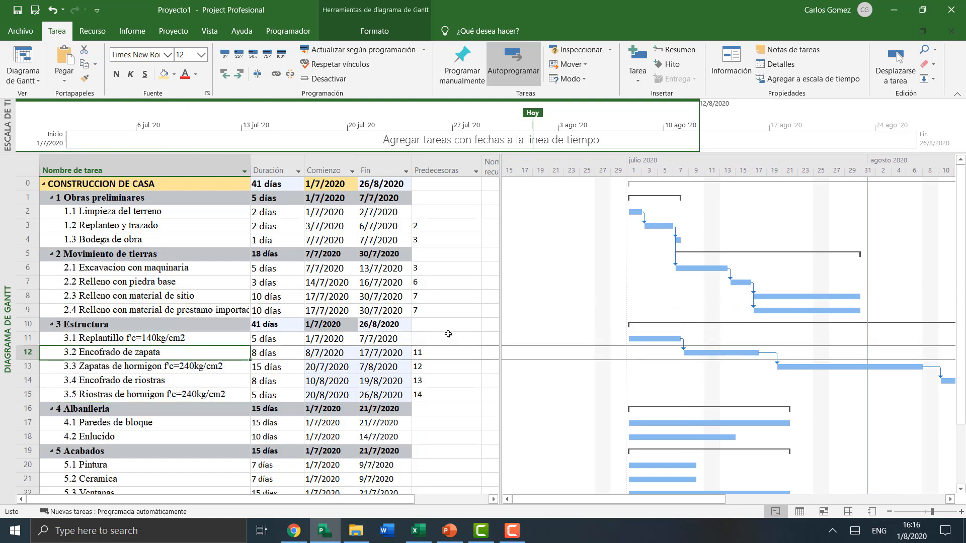
pyautogui.click(131, 337)
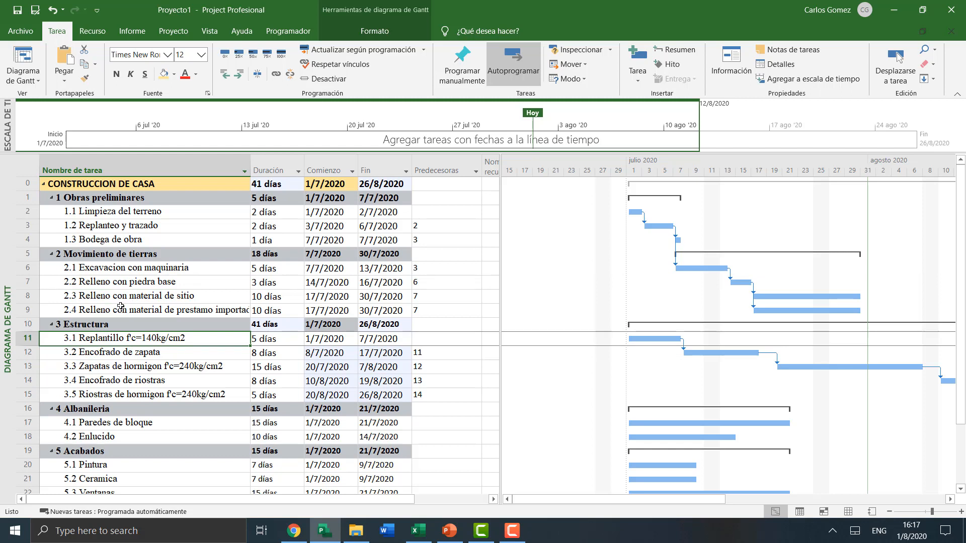
pyautogui.click(173, 312)
pyautogui.click(153, 356)
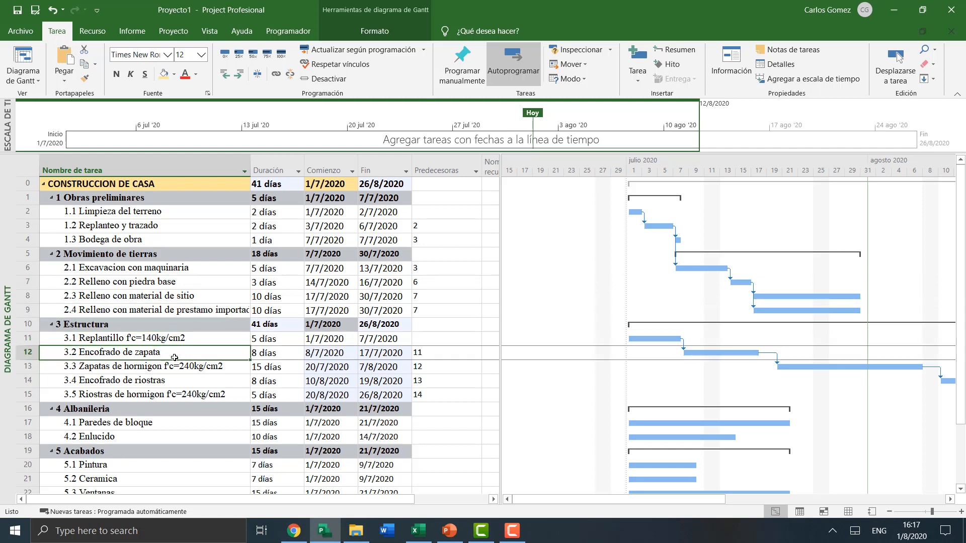
pyautogui.click(477, 337)
pyautogui.write('9')
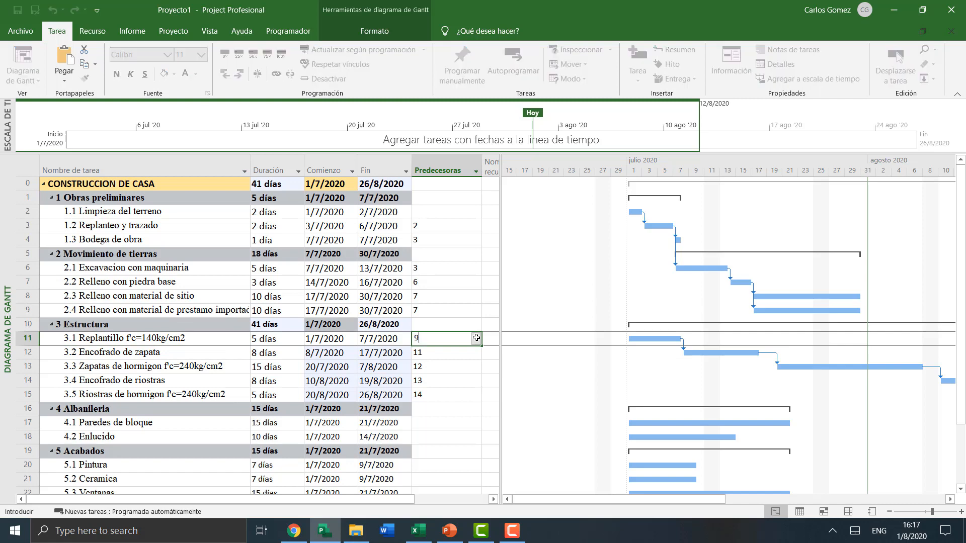
pyautogui.press('Return')
# - Zoom out the Gantt timescale to show the whole project and widen the chart area beside the task table
pyautogui.moveTo(677, 499)
pyautogui.mouseDown()
pyautogui.moveTo(833, 497)
pyautogui.moveTo(679, 484)
pyautogui.mouseUp()
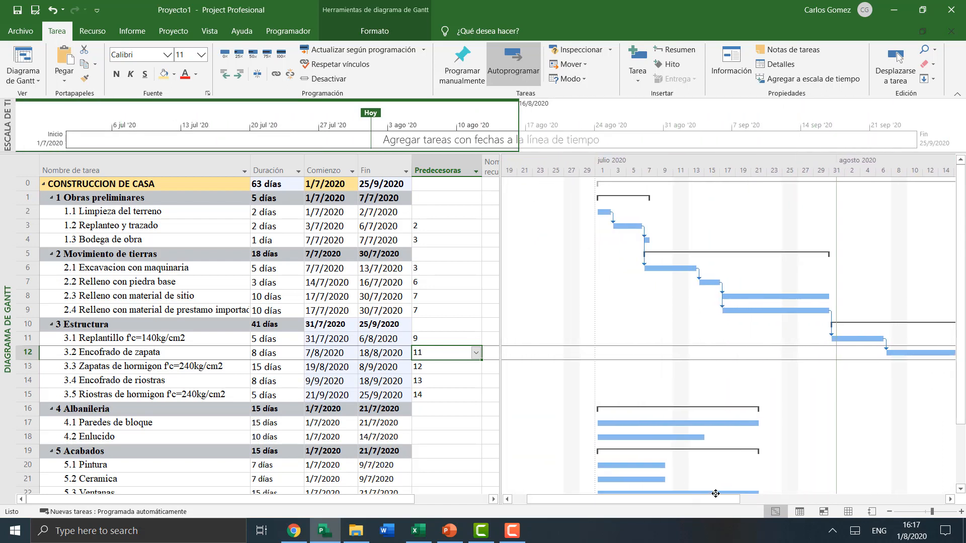
pyautogui.click(886, 513)
pyautogui.moveTo(693, 502); pyautogui.dragTo(728, 500)
pyautogui.moveTo(500, 299); pyautogui.dragTo(452, 299)
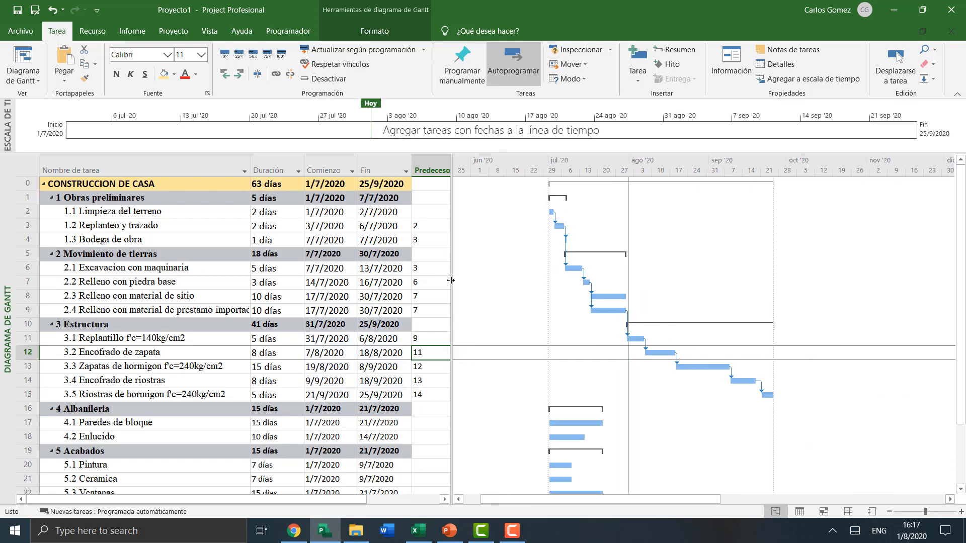
# - Narrow the Nombre de tarea column and give the freed space to the Gantt chart
pyautogui.click(244, 171)
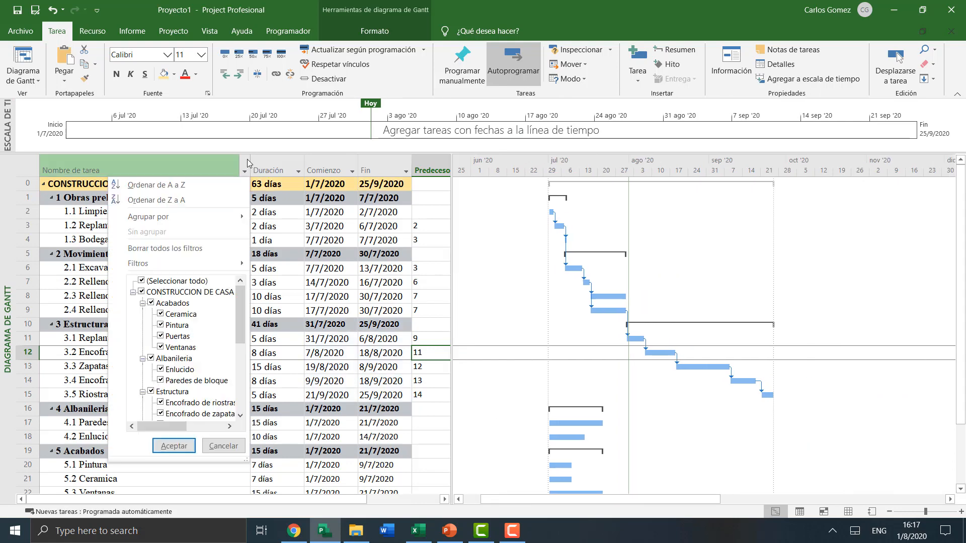
pyautogui.click(82, 283)
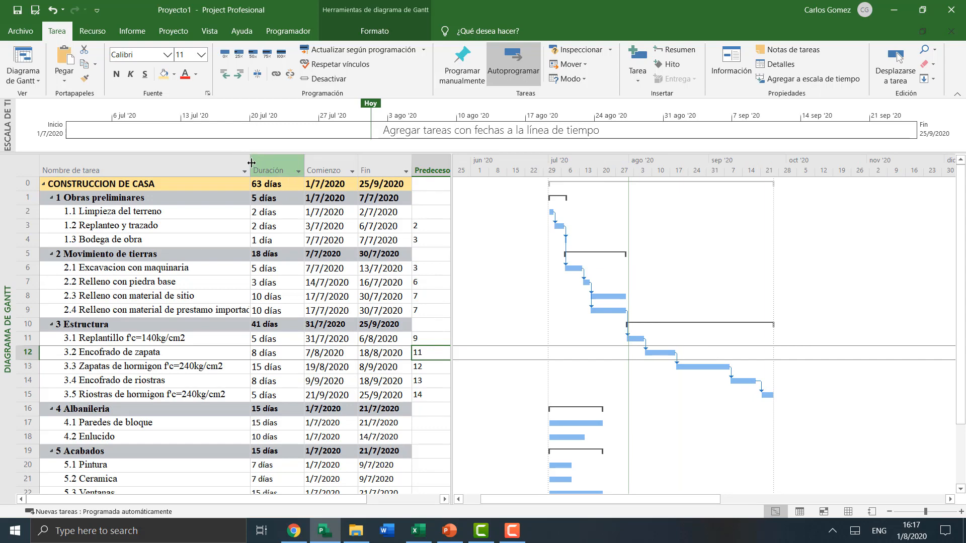
pyautogui.moveTo(250, 163); pyautogui.dragTo(191, 164)
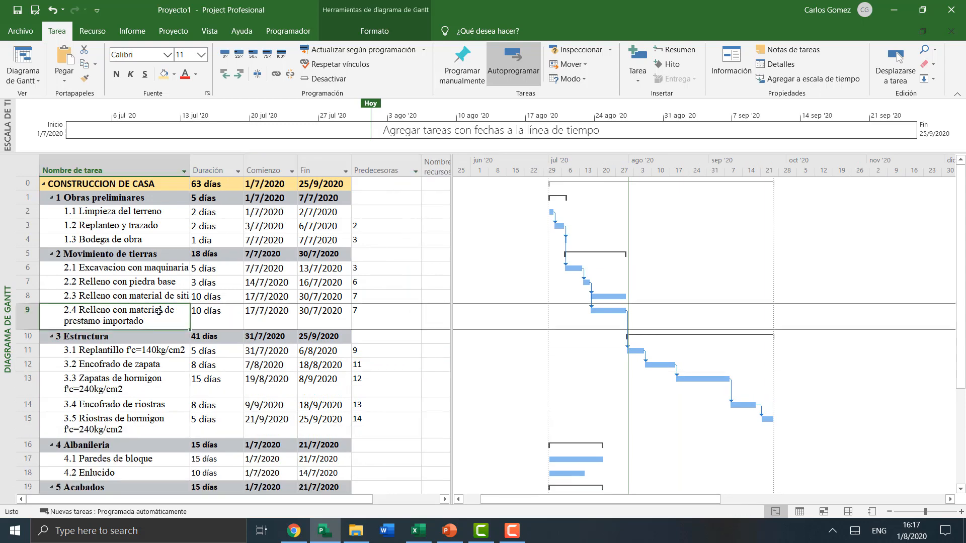
pyautogui.scroll(-4, 161, 332)
pyautogui.scroll(4, 414, 330)
pyautogui.moveTo(452, 301); pyautogui.dragTo(397, 301)
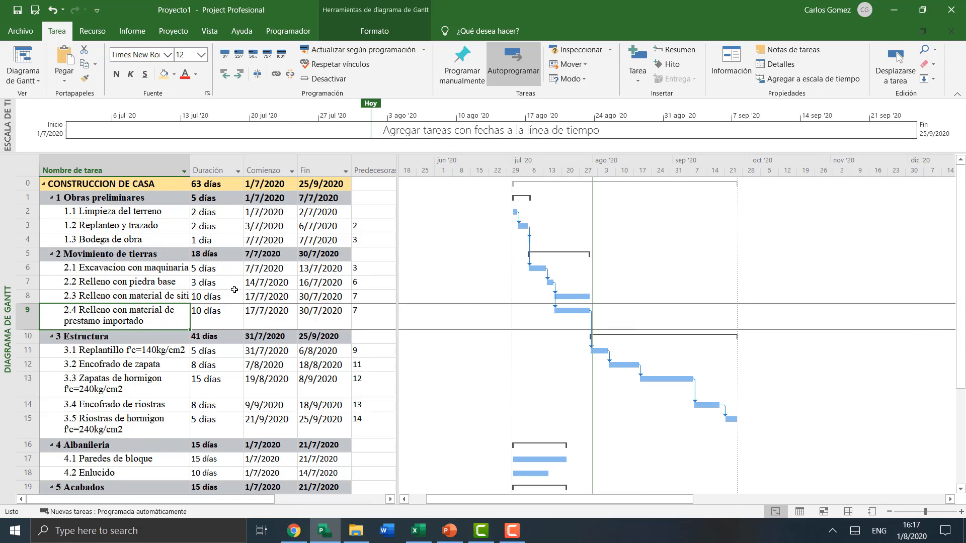
# - Set task 15, Riostras de hormigon f'c=240kg/cm2, as the predecessor of Paredes de bloque
pyautogui.click(140, 225)
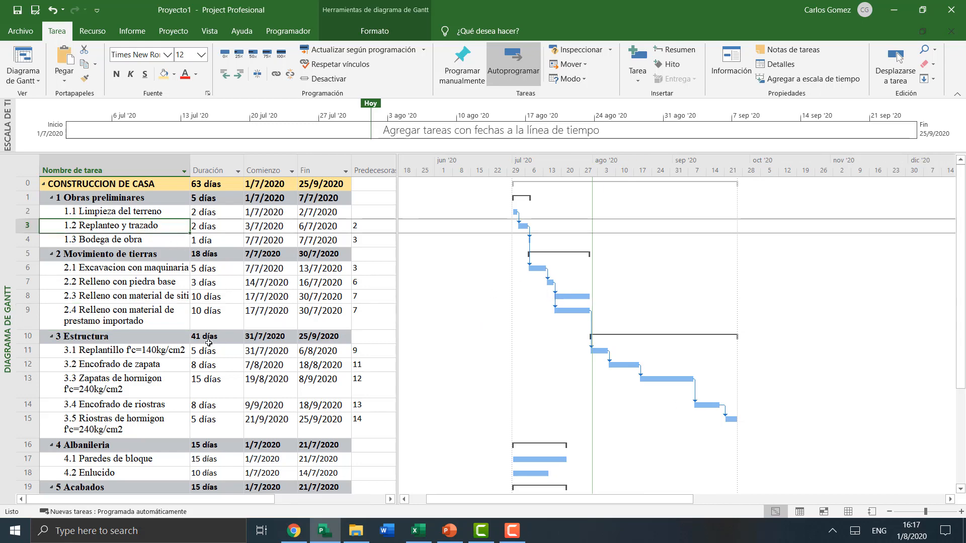
pyautogui.scroll(-1, 160, 381)
pyautogui.click(153, 364)
pyautogui.scroll(-1, 153, 364)
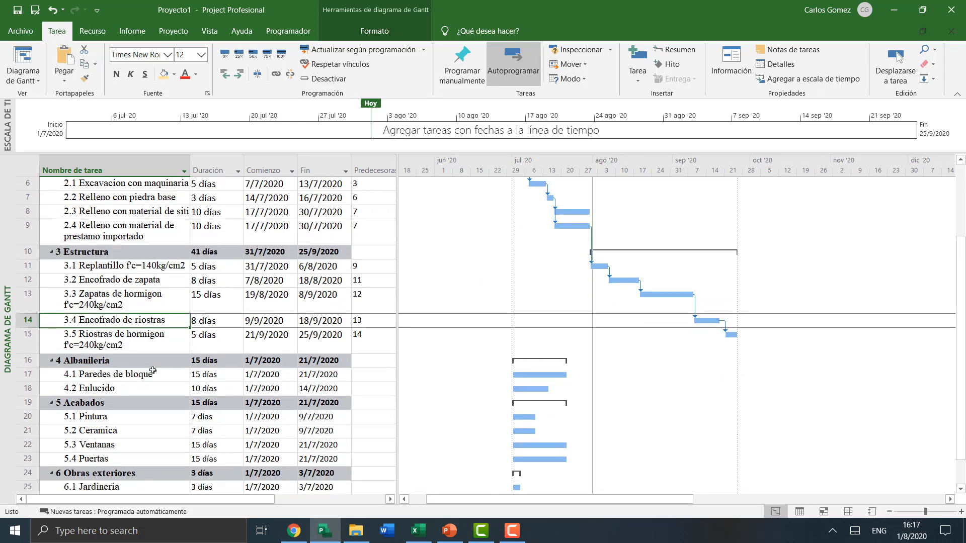
pyautogui.click(153, 388)
pyautogui.click(135, 343)
pyautogui.click(130, 392)
pyautogui.click(143, 376)
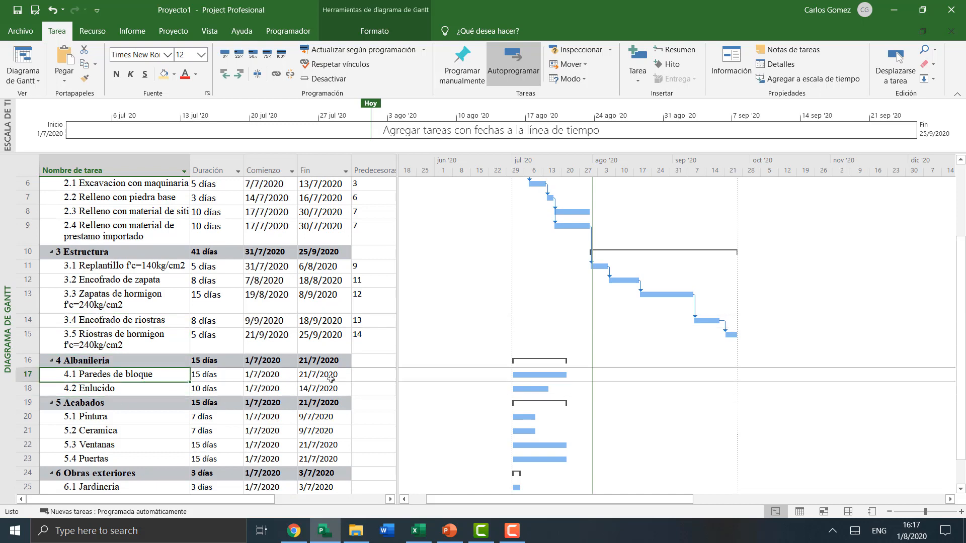
pyautogui.click(378, 374)
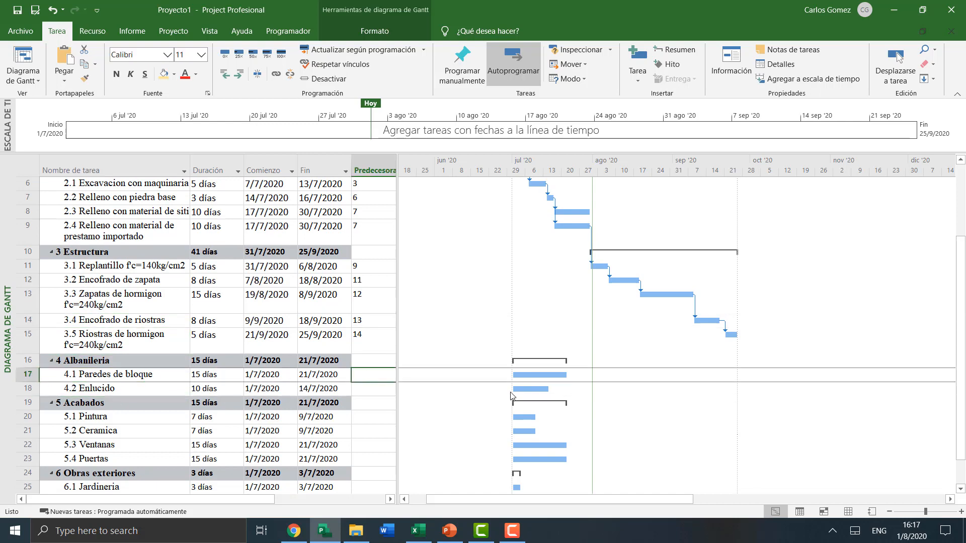
pyautogui.write('15')
pyautogui.press('Return')
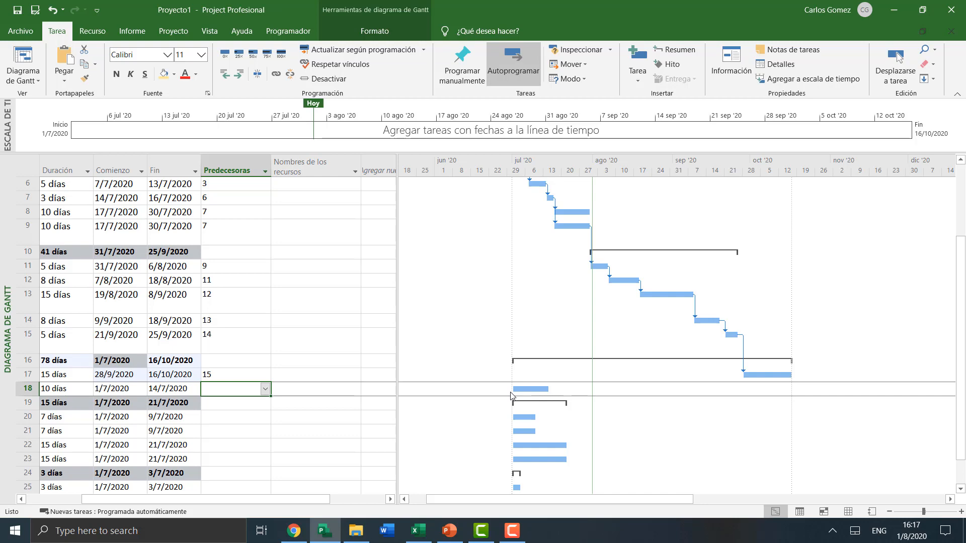
# - Set task 17, Paredes de bloque, as the predecessor of Enlucido
pyautogui.press('Left')
pyautogui.press('Left')
pyautogui.press('Left')
pyautogui.press('Left')
pyautogui.press('Right')
pyautogui.press('Right')
pyautogui.press('Right')
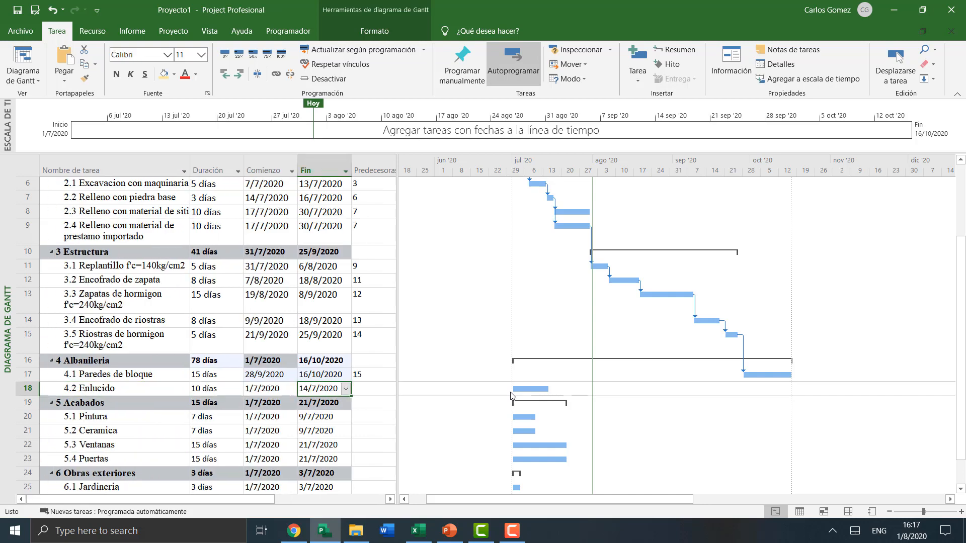
pyautogui.press('Right')
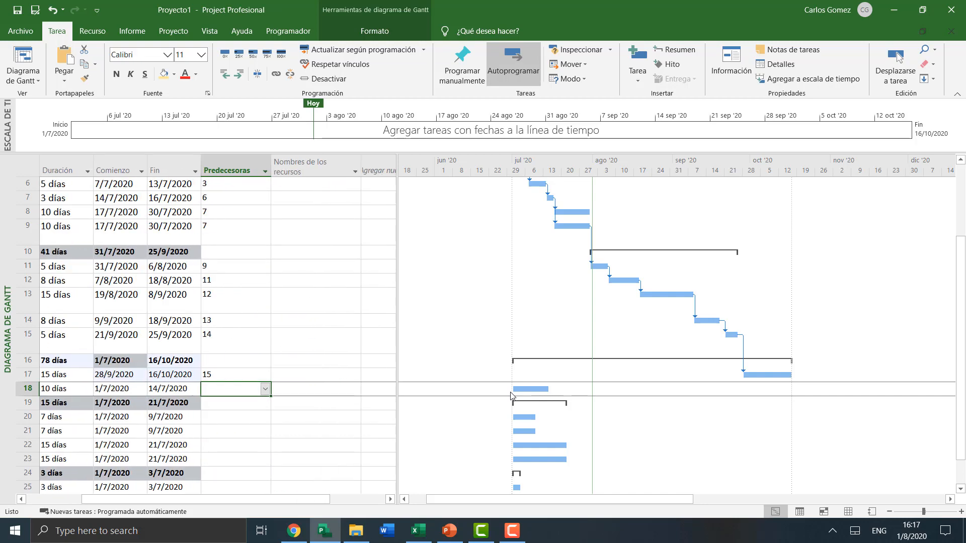
pyautogui.write('17')
pyautogui.press('Return')
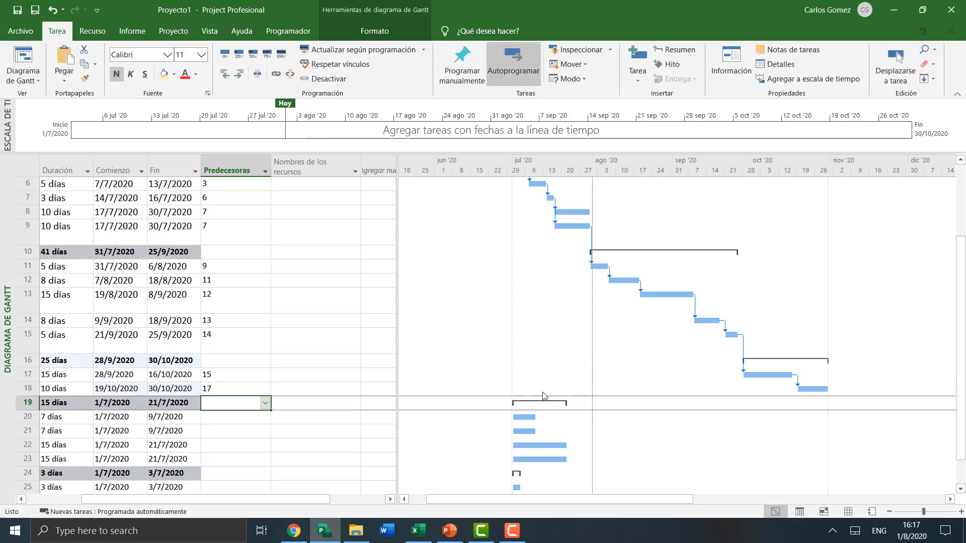
# - Set task 18, Enlucido, as the predecessor of Pintura under Acabados
pyautogui.moveTo(554, 496); pyautogui.dragTo(536, 496)
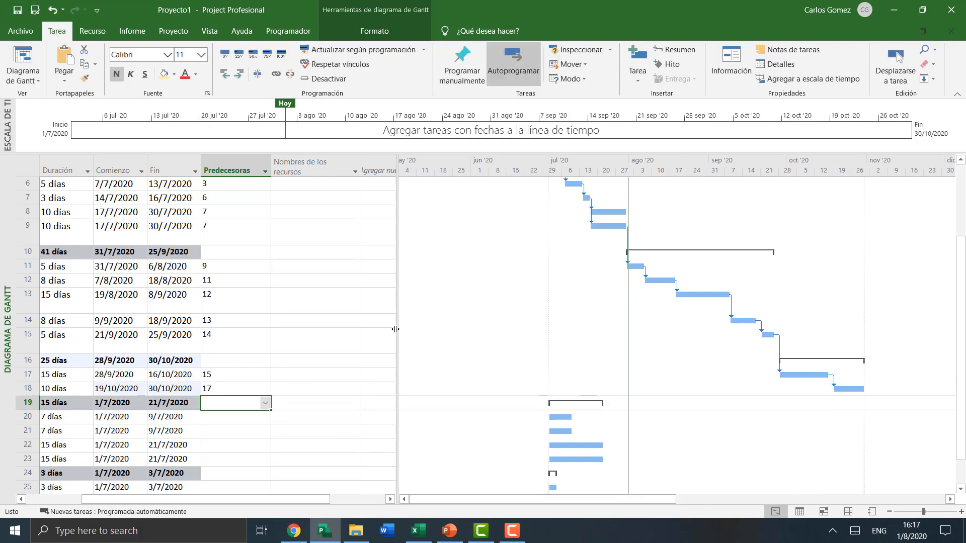
pyautogui.click(21, 499)
pyautogui.scroll(-1, 498, 457)
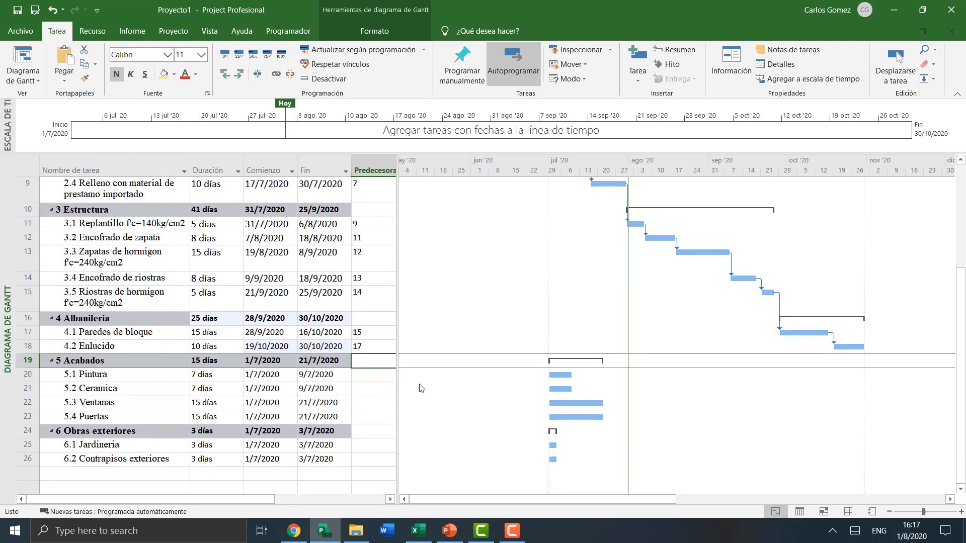
pyautogui.click(375, 372)
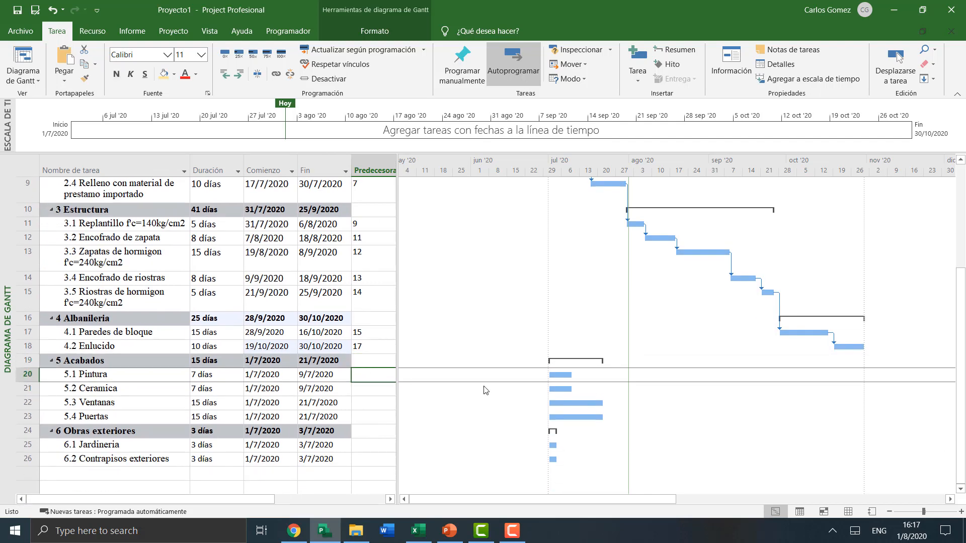
pyautogui.write('18')
pyautogui.press('Return')
pyautogui.press('Left')
pyautogui.press('Left')
pyautogui.press('Left')
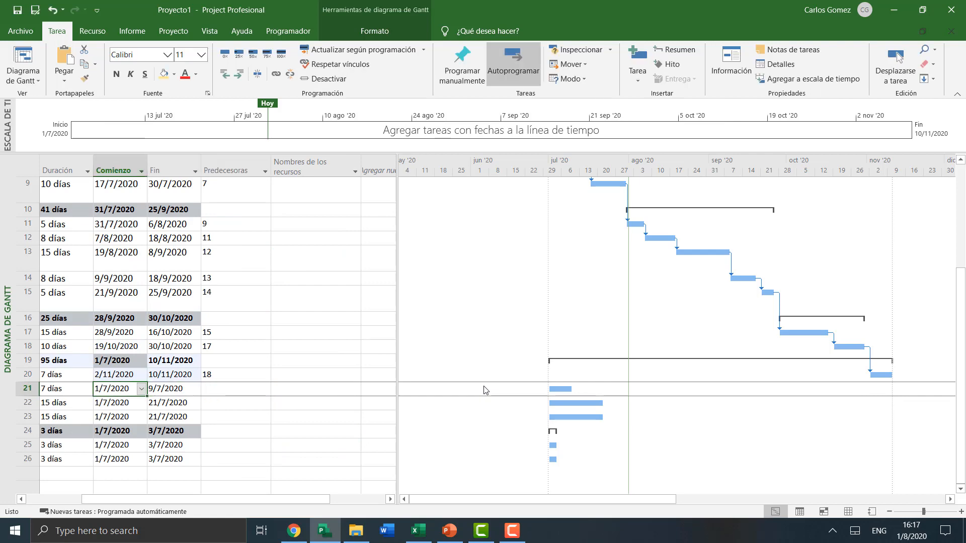
pyautogui.press('Left')
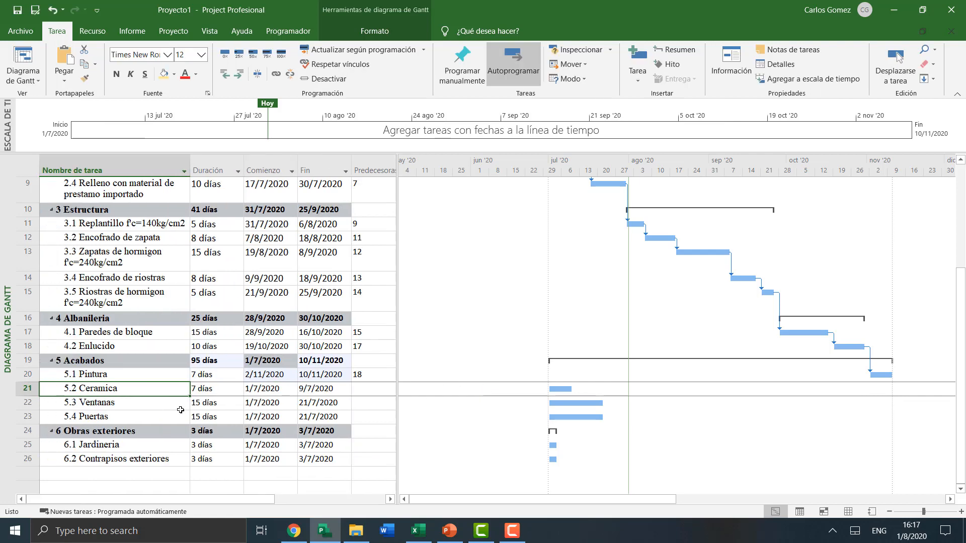
pyautogui.click(137, 405)
pyautogui.click(136, 387)
pyautogui.doubleClick(130, 389)
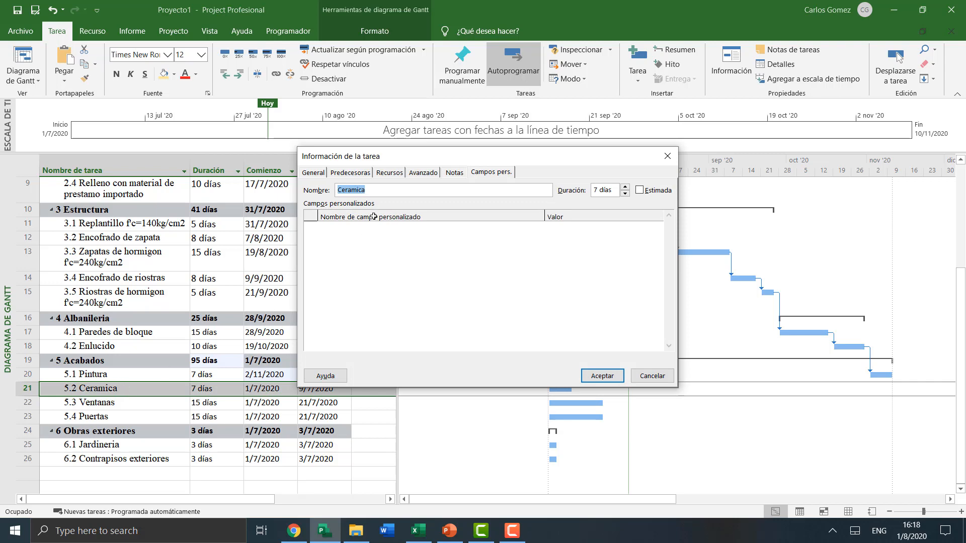
pyautogui.click(350, 172)
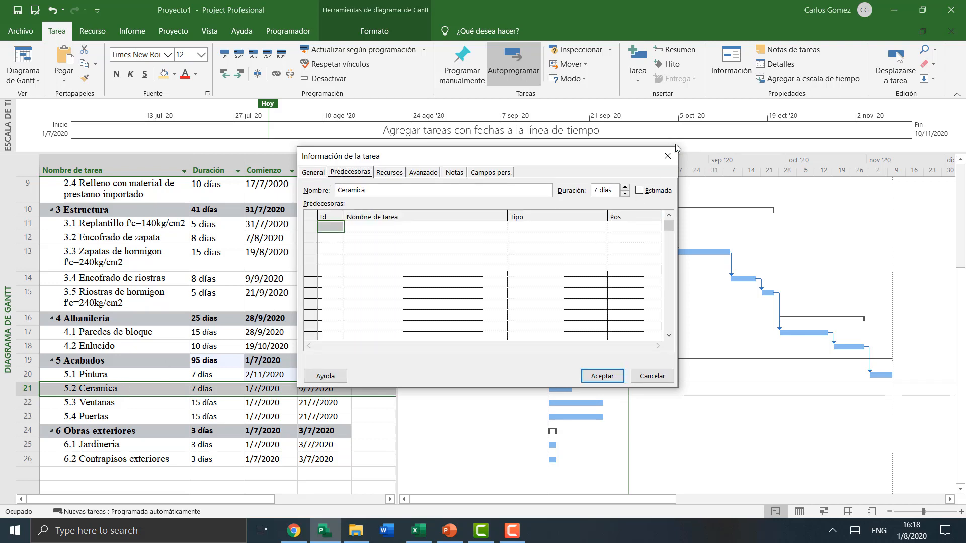
pyautogui.press('Return')
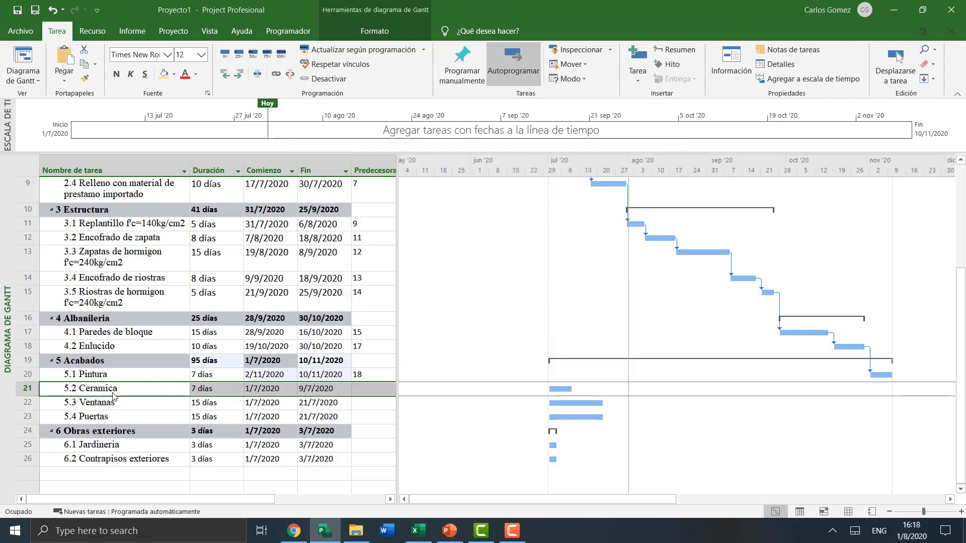
# - Add Enlucido as a Fin a comienzo (FC) predecessor of Ceramica in its task information
pyautogui.doubleClick(121, 391)
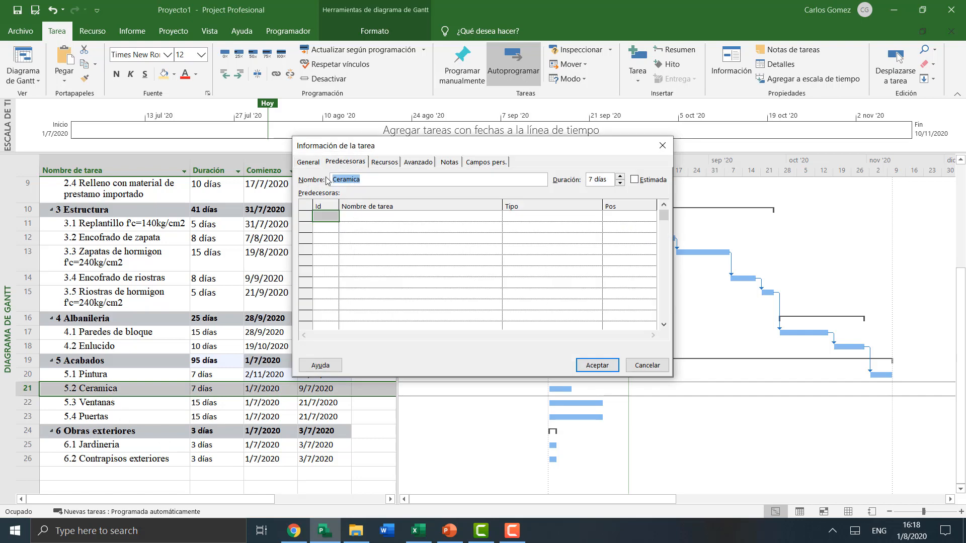
pyautogui.click(383, 162)
pyautogui.click(416, 163)
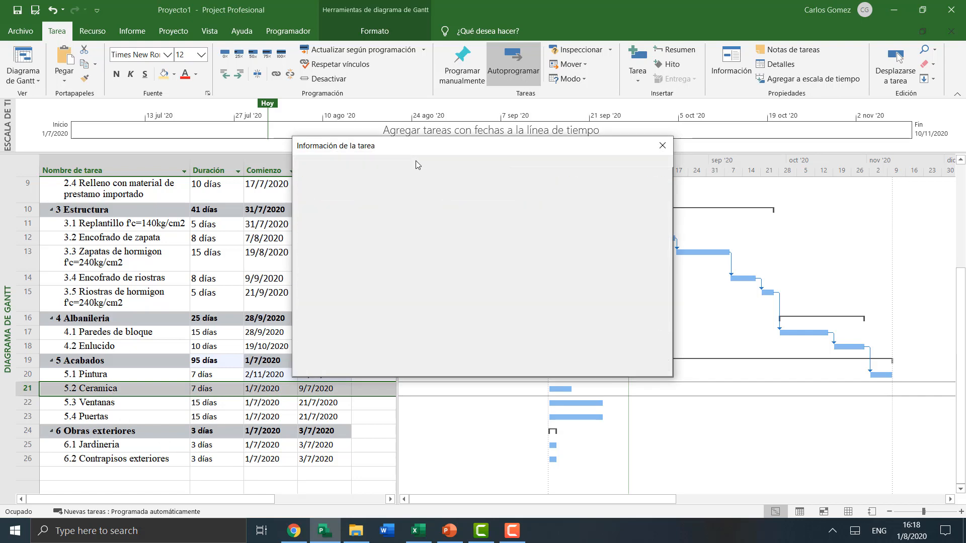
pyautogui.click(457, 162)
pyautogui.click(364, 163)
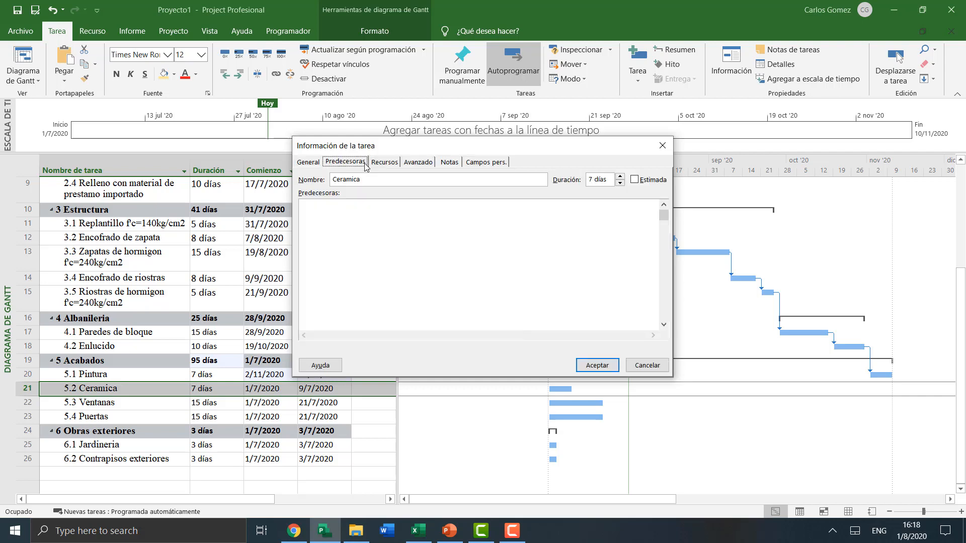
pyautogui.click(378, 162)
pyautogui.click(341, 163)
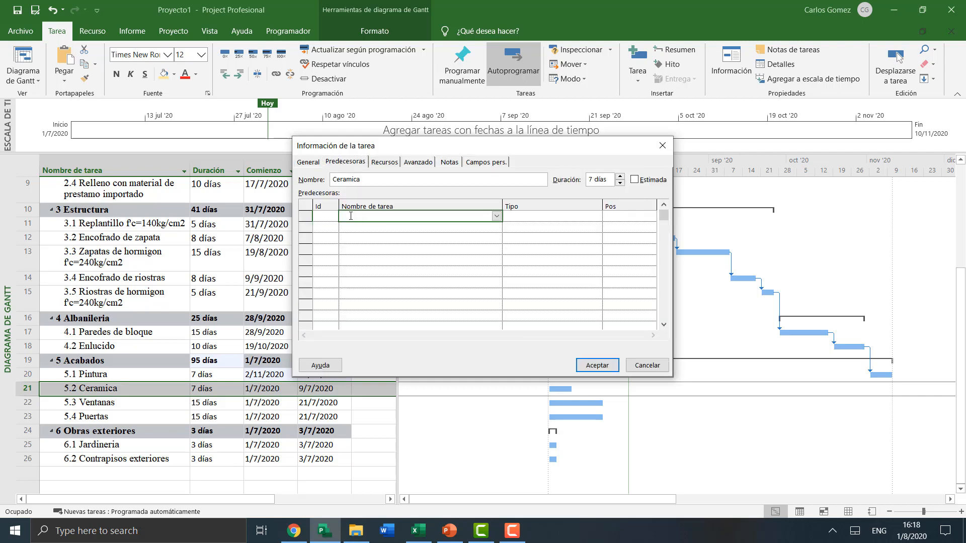
pyautogui.click(498, 218)
pyautogui.click(497, 216)
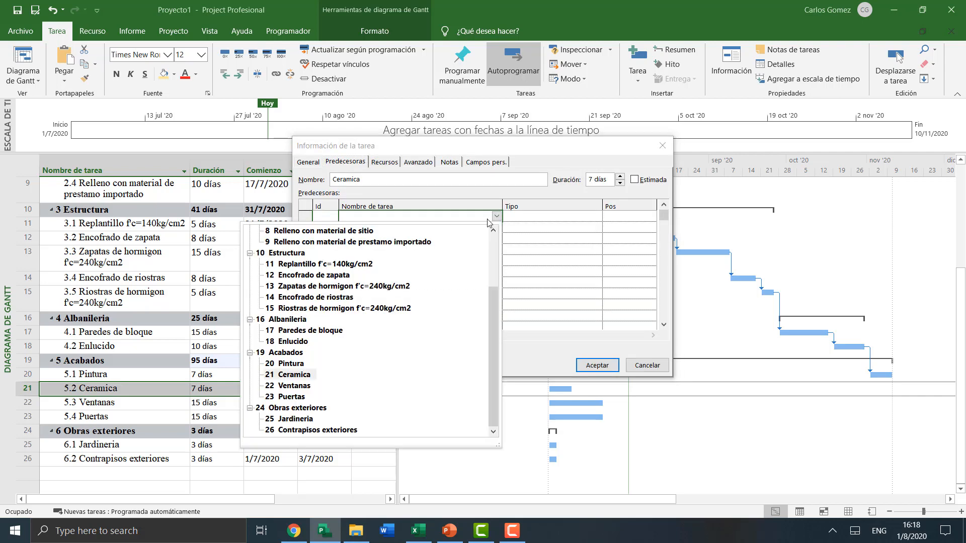
pyautogui.scroll(1, 296, 386)
pyautogui.click(297, 374)
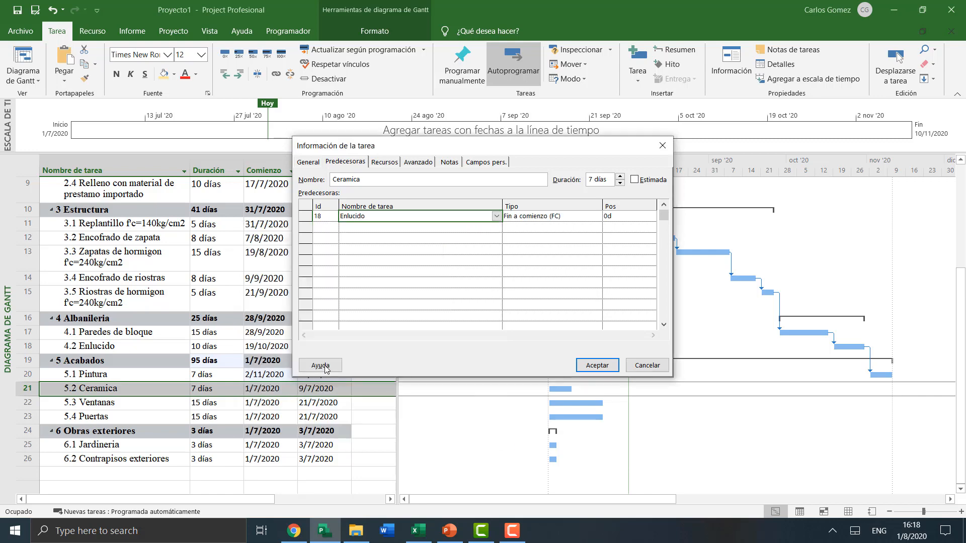
pyautogui.click(613, 370)
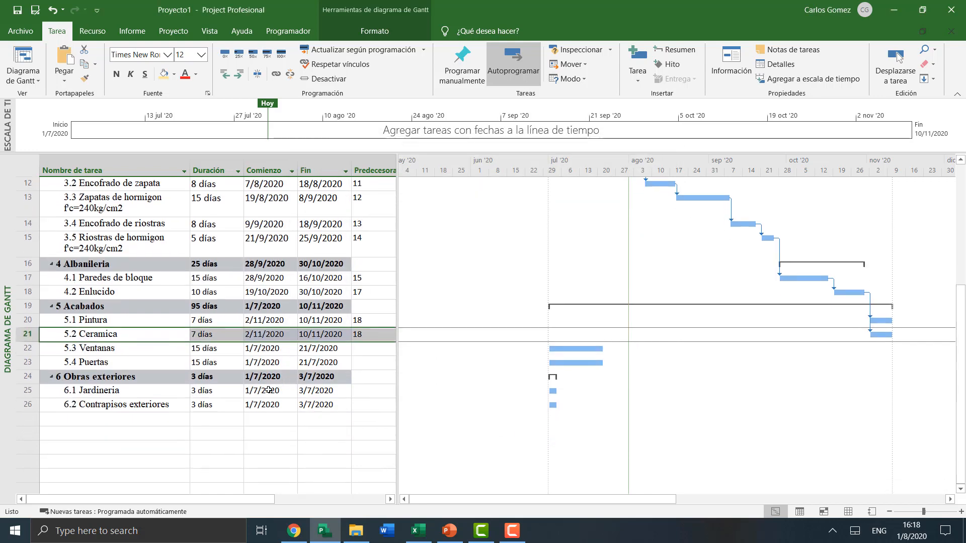
# - Set task 20, Pintura, as the predecessor of Ventanas
pyautogui.scroll(-1, 329, 363)
pyautogui.click(208, 363)
pyautogui.click(223, 347)
pyautogui.click(365, 348)
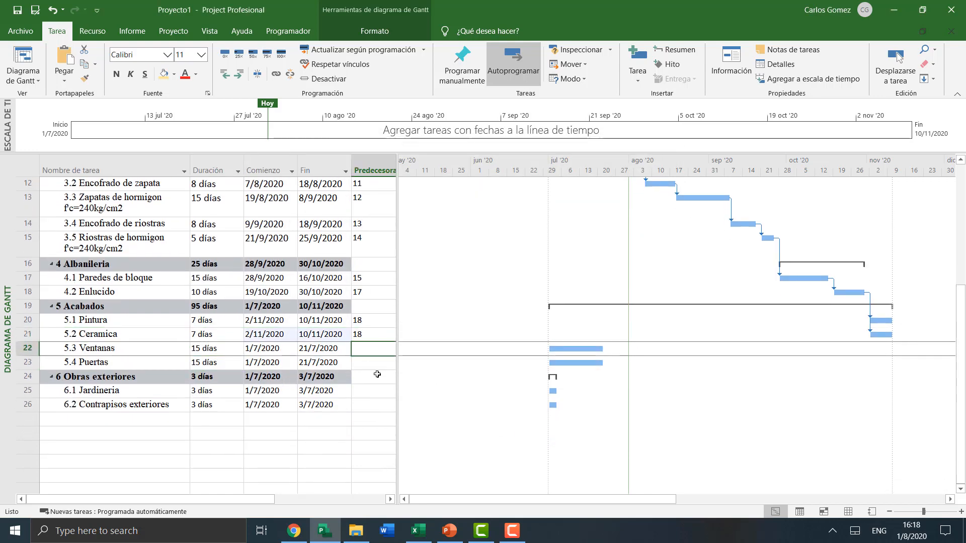
pyautogui.write('20')
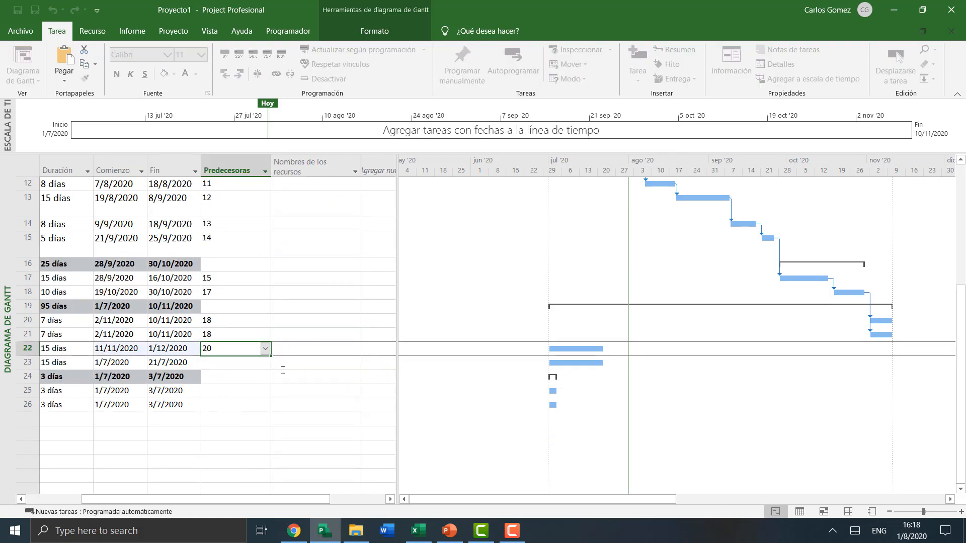
# - Set task 20, Pintura, as the predecessor of Puertas under Acabados
pyautogui.press('Return')
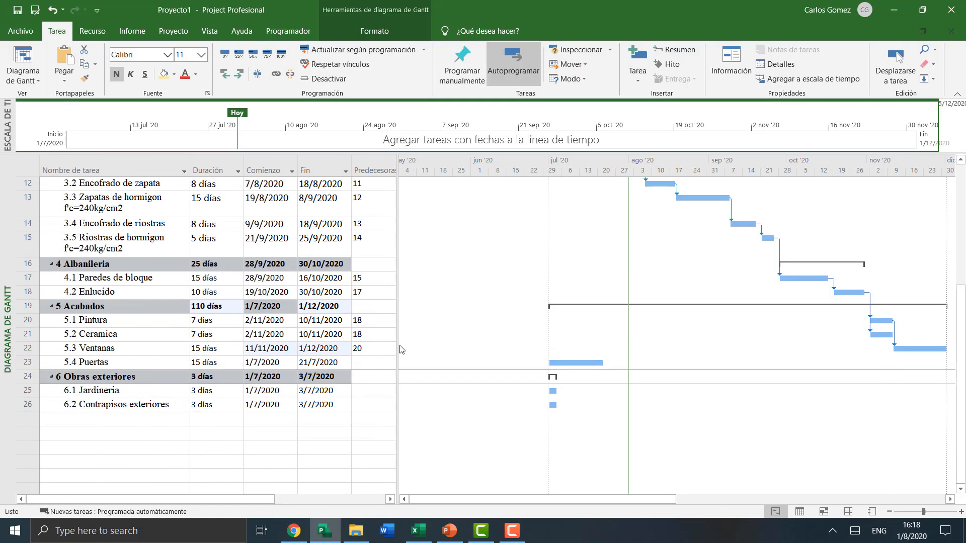
pyautogui.moveTo(398, 340); pyautogui.dragTo(480, 349)
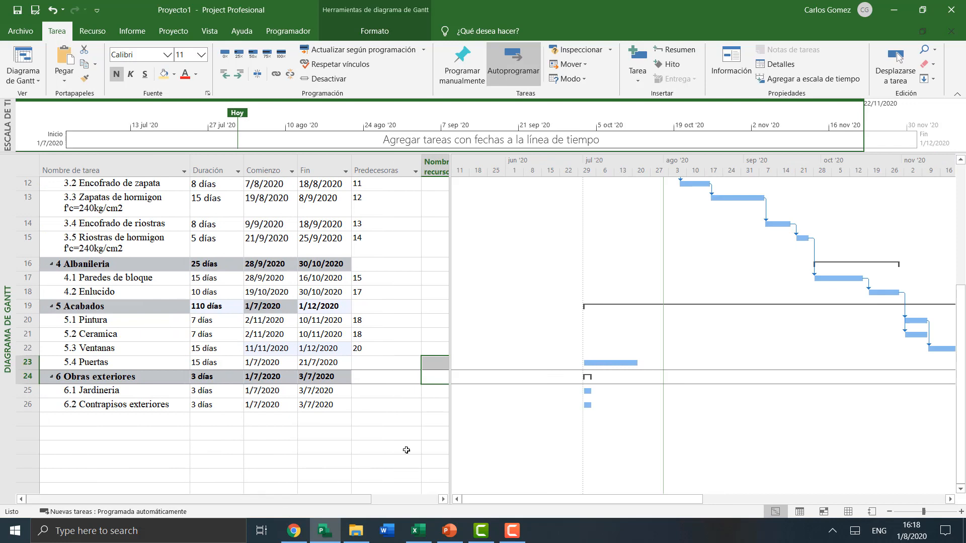
pyautogui.moveTo(452, 303); pyautogui.dragTo(519, 303)
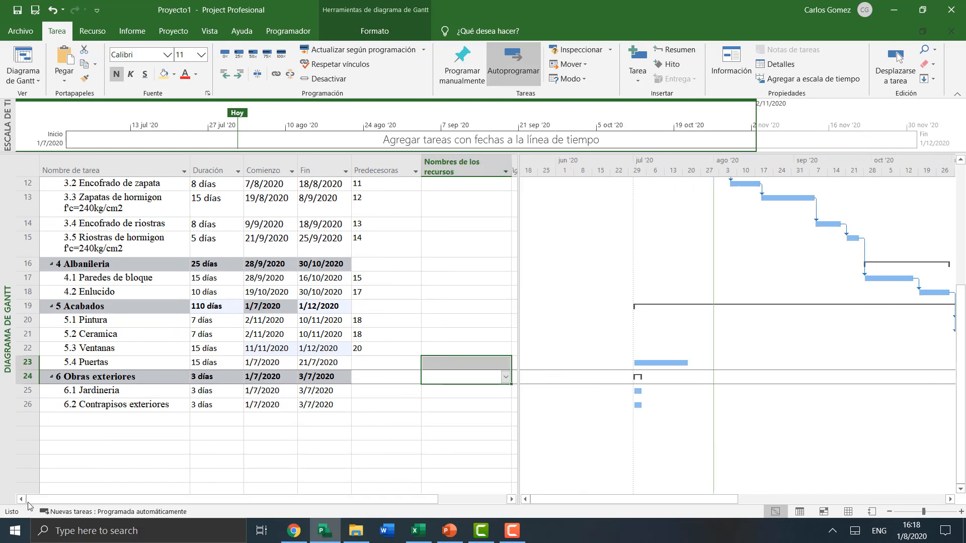
pyautogui.click(402, 422)
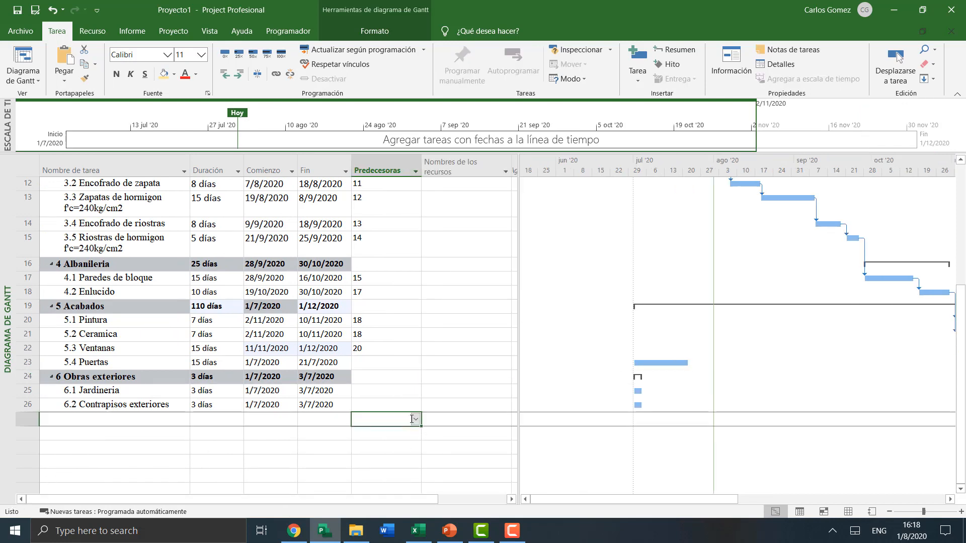
pyautogui.click(186, 363)
pyautogui.click(390, 364)
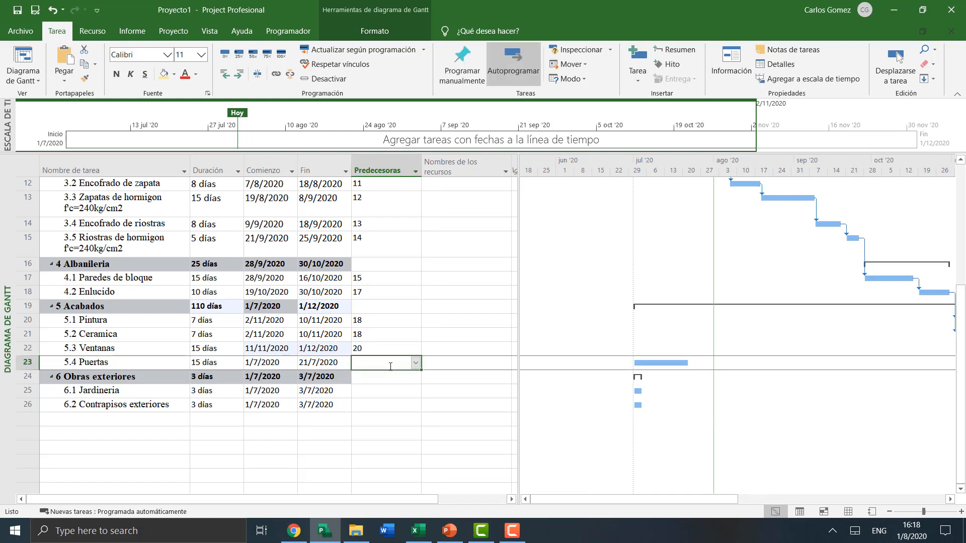
pyautogui.write('20')
pyautogui.press('Return')
# - Try to set task 24, the Obras exteriores summary, as the predecessor of Jardineria
pyautogui.press('Return')
pyautogui.press('Return')
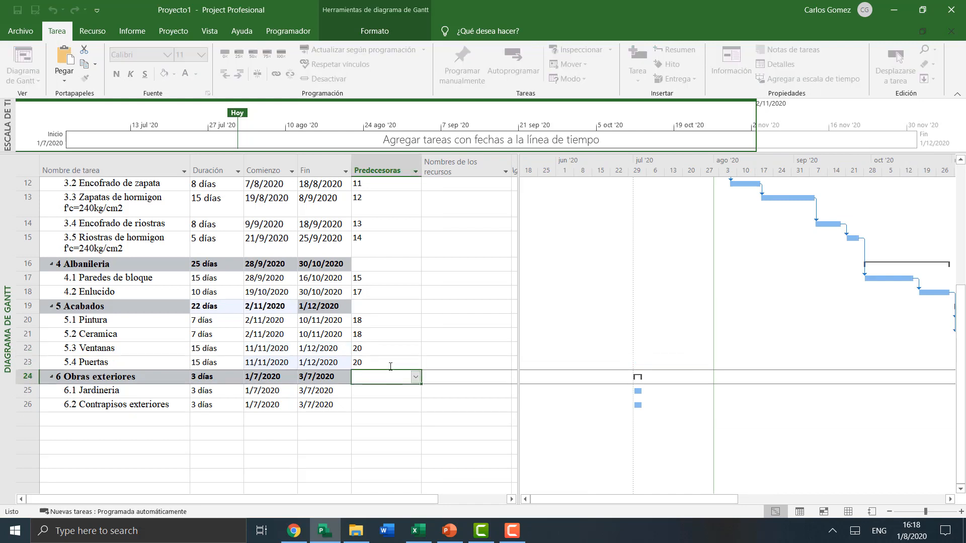
pyautogui.press('Up')
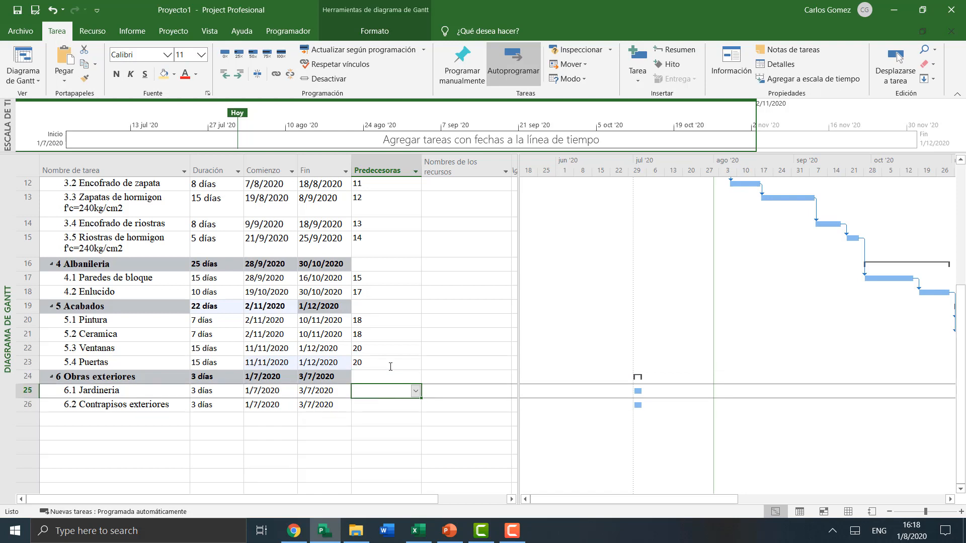
pyautogui.write('24')
pyautogui.press('Return')
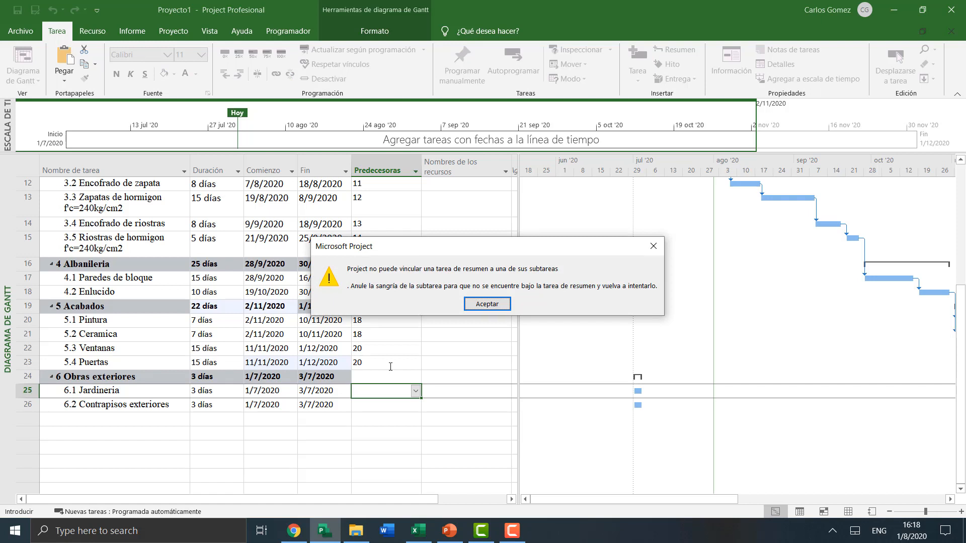
pyautogui.click(653, 245)
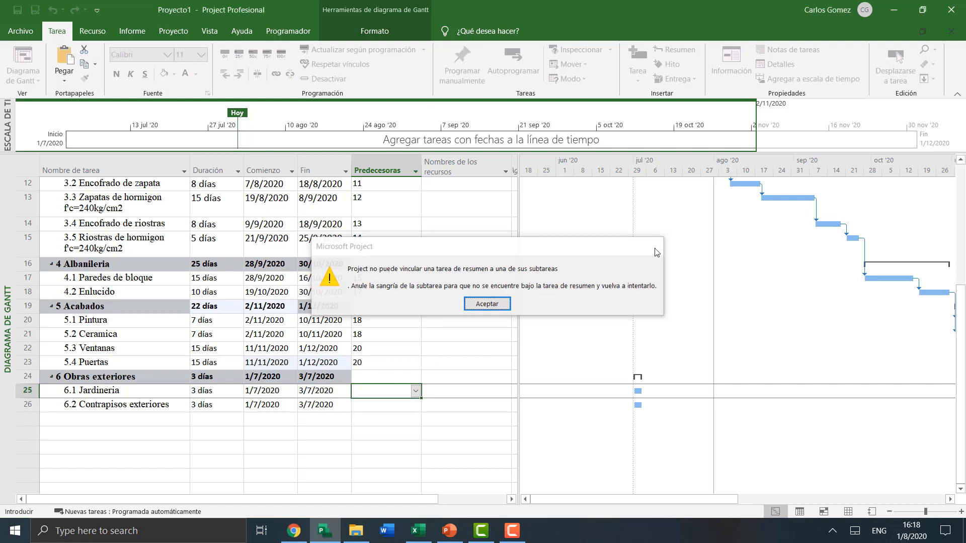
# - Set task 23, Puertas, as the predecessor of Jardineria and task 18, Enlucido, as the predecessor of Contrapisos exteriores
pyautogui.write('23')
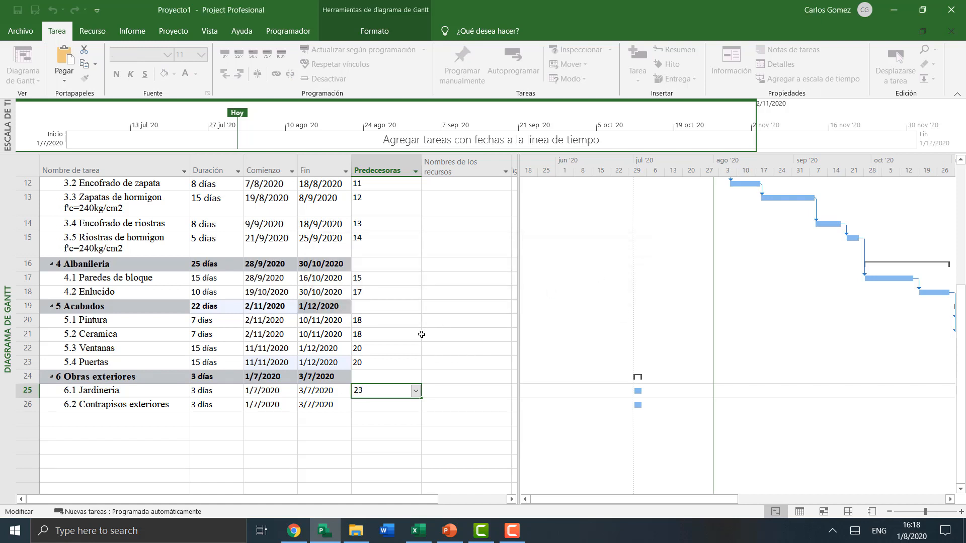
pyautogui.press('Return')
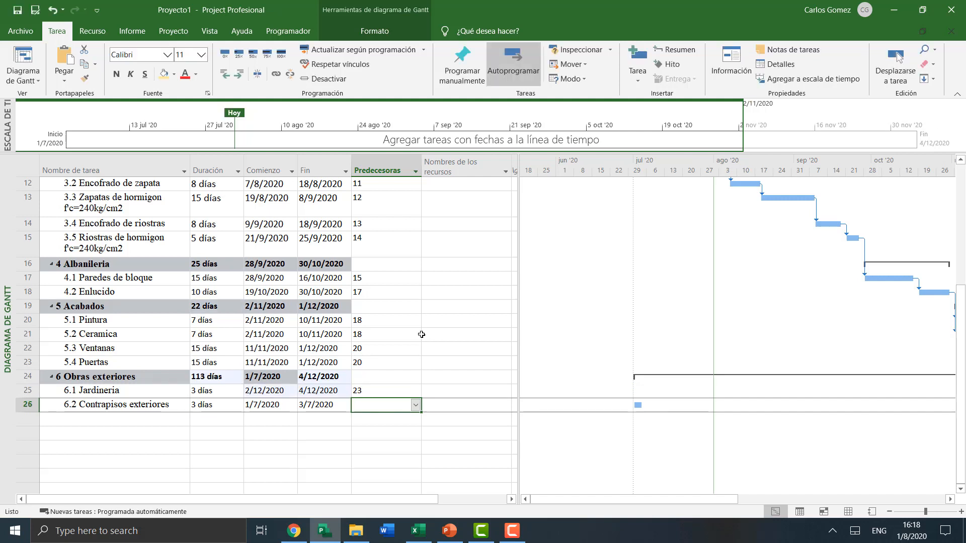
pyautogui.press('Up')
pyautogui.press('Down')
pyautogui.write('18')
pyautogui.press('Return')
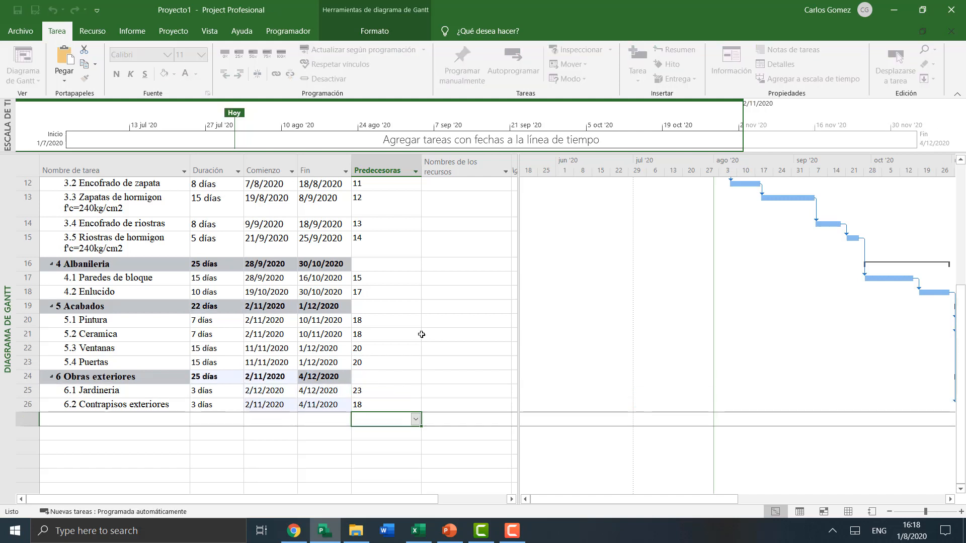
# - Widen the Gantt chart area and examine the linked bars of the whole CONSTRUCCION DE CASA schedule
pyautogui.moveTo(518, 425); pyautogui.dragTo(407, 425)
pyautogui.scroll(1, 558, 407)
pyautogui.scroll(3, 554, 403)
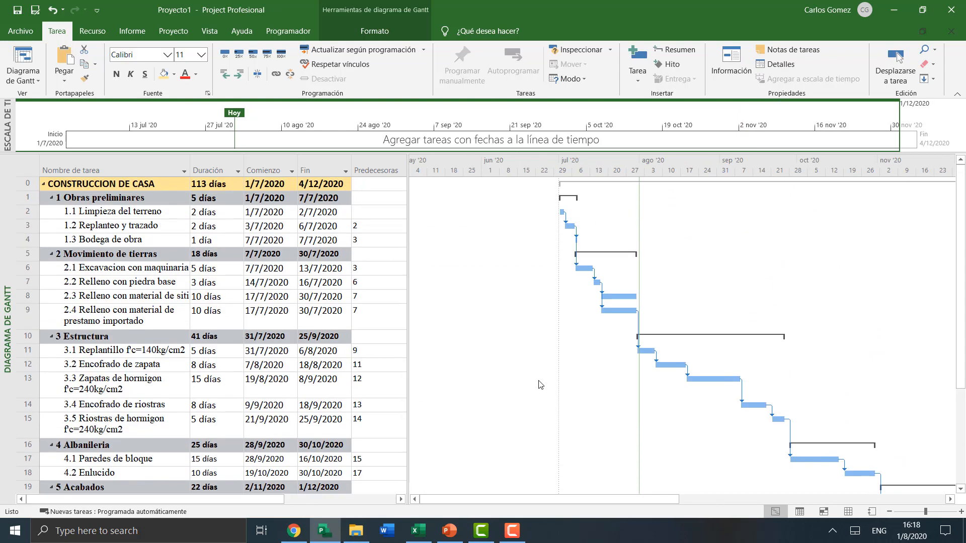
pyautogui.scroll(-5, 538, 384)
pyautogui.scroll(2, 520, 435)
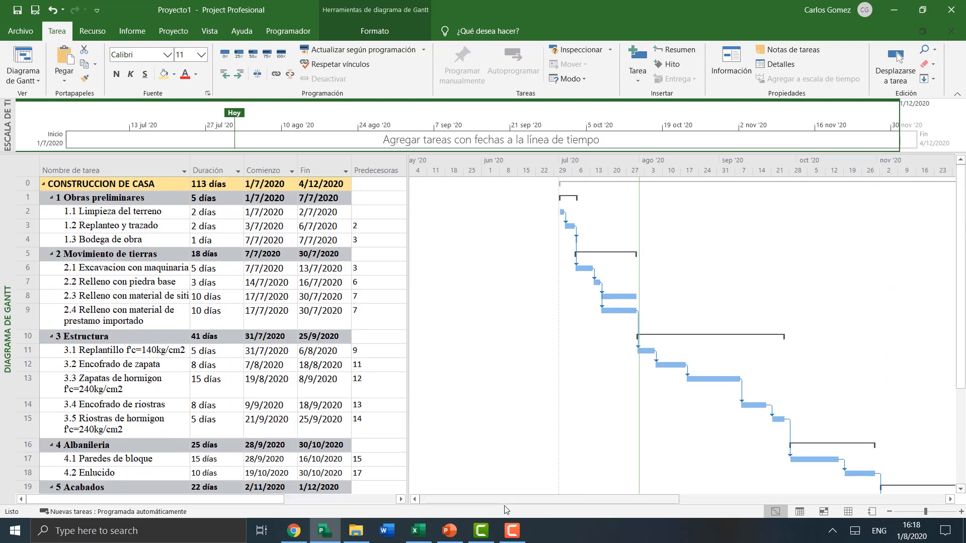
pyautogui.moveTo(520, 499); pyautogui.dragTo(545, 500)
# - Examine the Movimiento de tierras tasks and their order, along with the remaining phases down to Obras exteriores
pyautogui.click(85, 300)
pyautogui.click(109, 281)
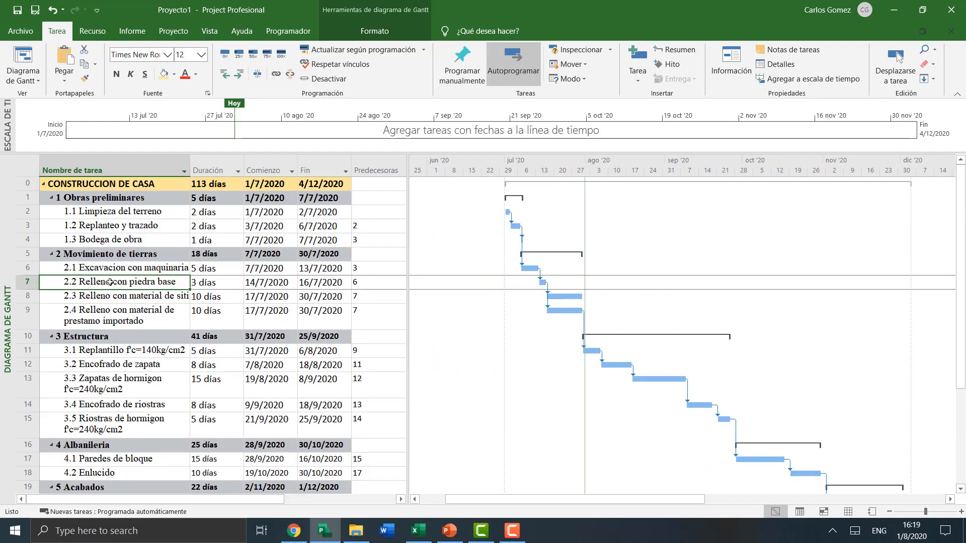
pyautogui.click(148, 271)
pyautogui.click(131, 296)
pyautogui.click(145, 269)
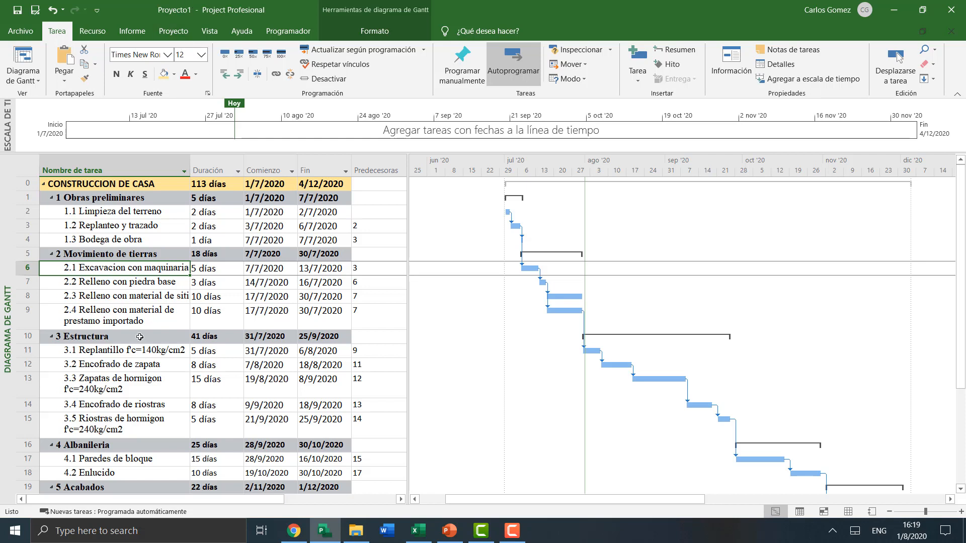
pyautogui.click(142, 308)
pyautogui.moveTo(408, 284); pyautogui.dragTo(386, 284)
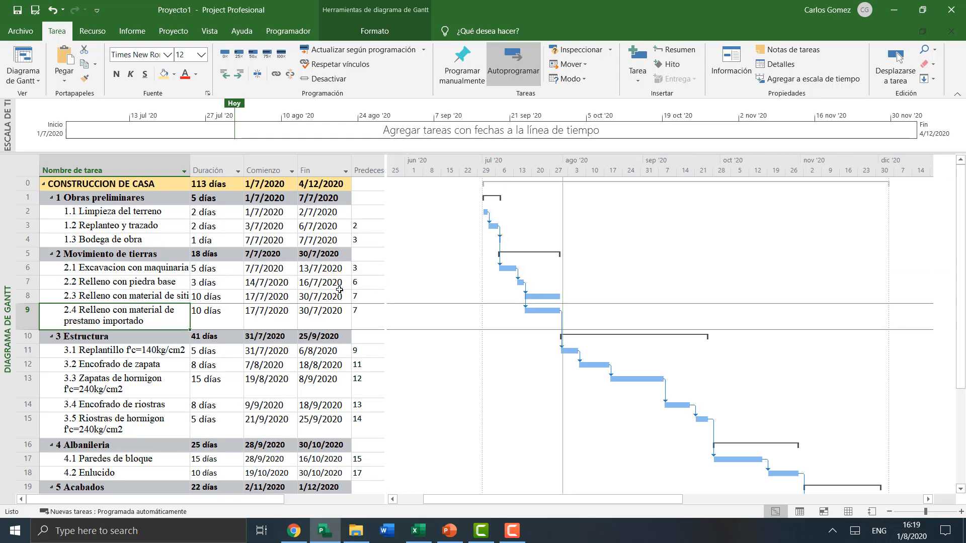
pyautogui.click(143, 314)
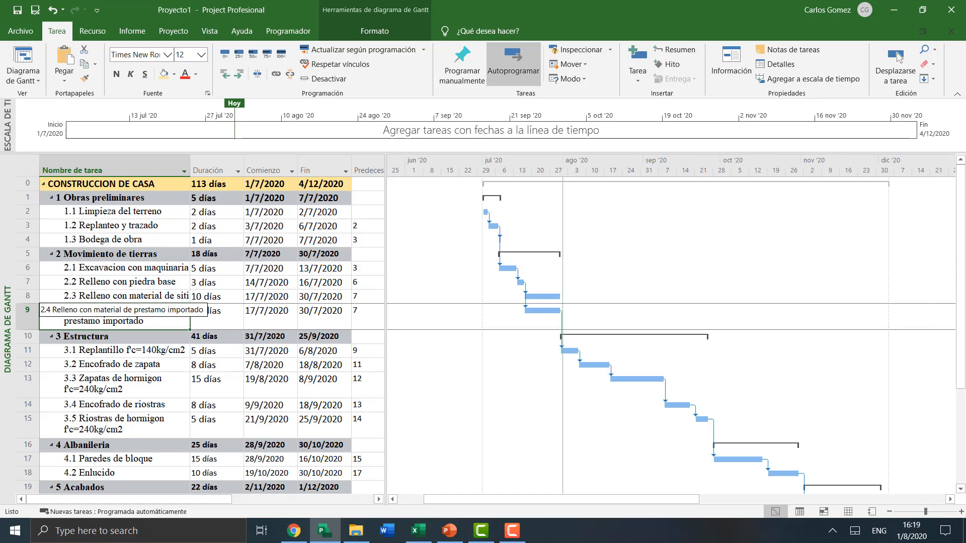
pyautogui.scroll(-4, 140, 405)
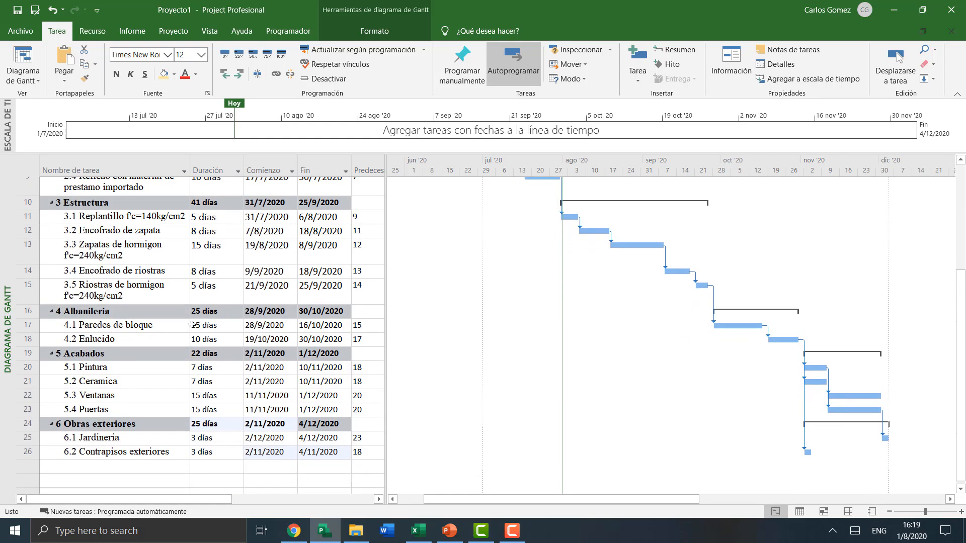
# - Switch to PowerPoint and present slide 13, RELACIONES ENTRE TAREAS, to review the four relationship types between activities
pyautogui.click(452, 539)
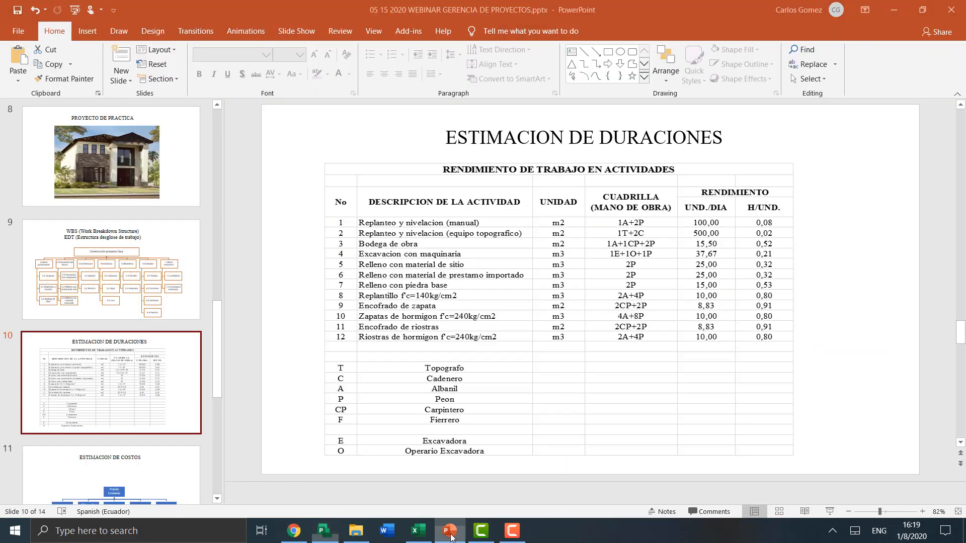
pyautogui.scroll(-3, 119, 432)
pyautogui.scroll(-2, 120, 430)
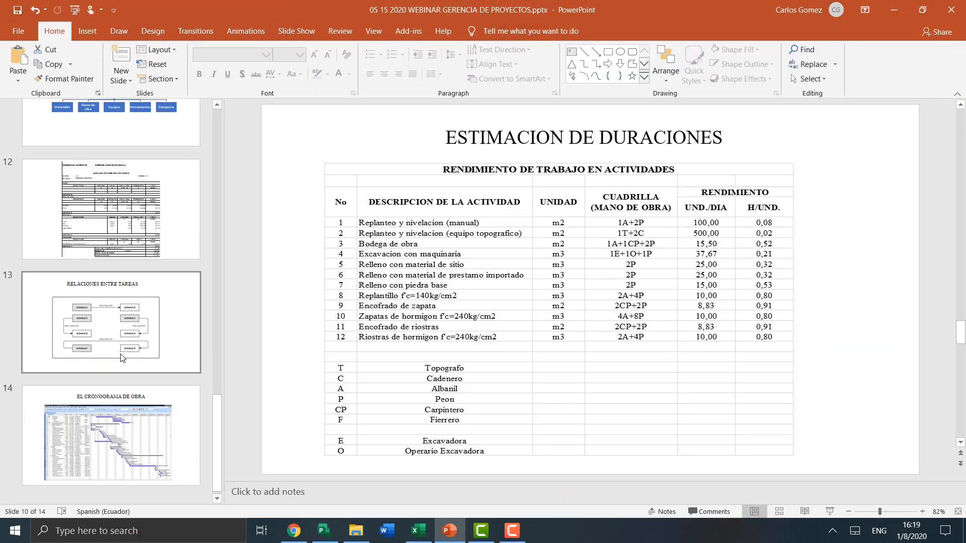
pyautogui.click(111, 322)
pyautogui.click(830, 511)
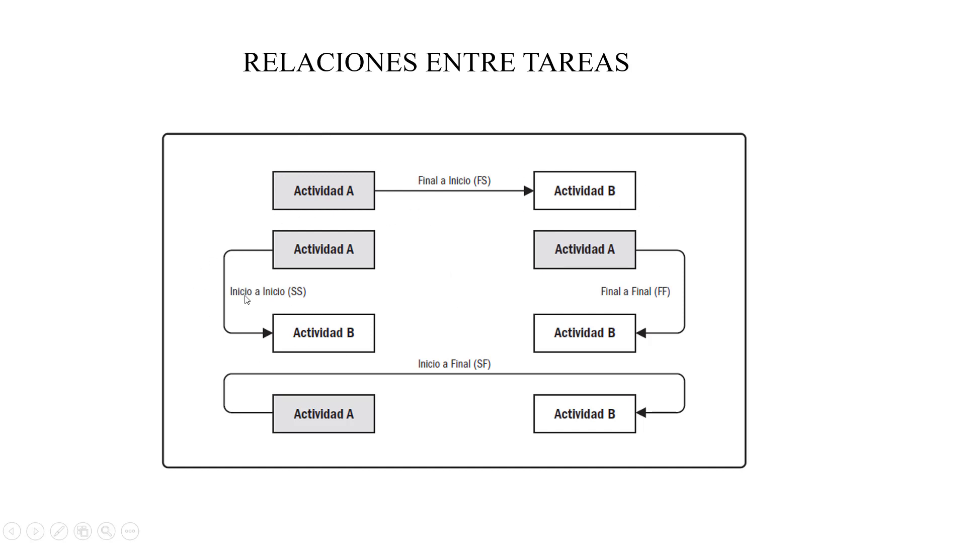
pyautogui.press('Escape')
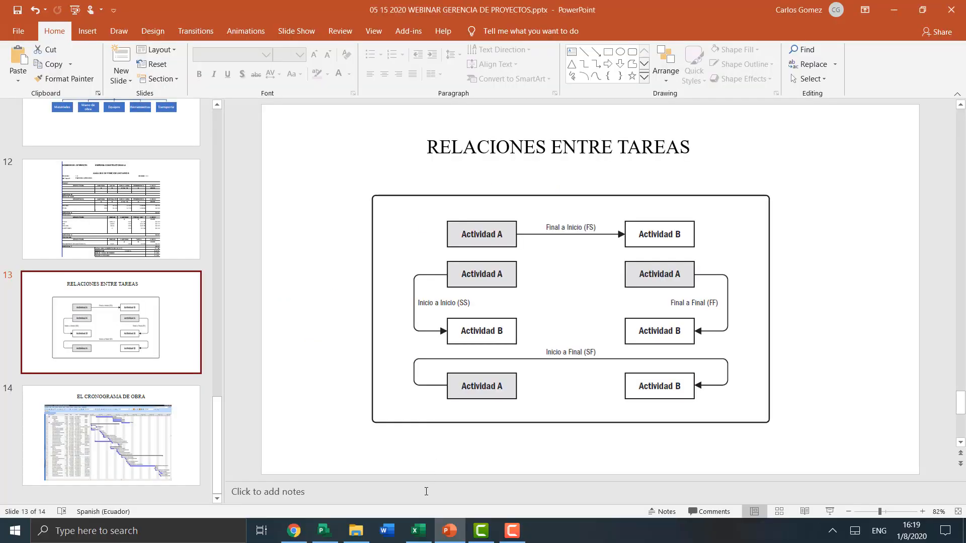
# - Check Relleno con piedra base on the DURACIONES sheet in Excel and return to the schedule in Project
pyautogui.click(418, 531)
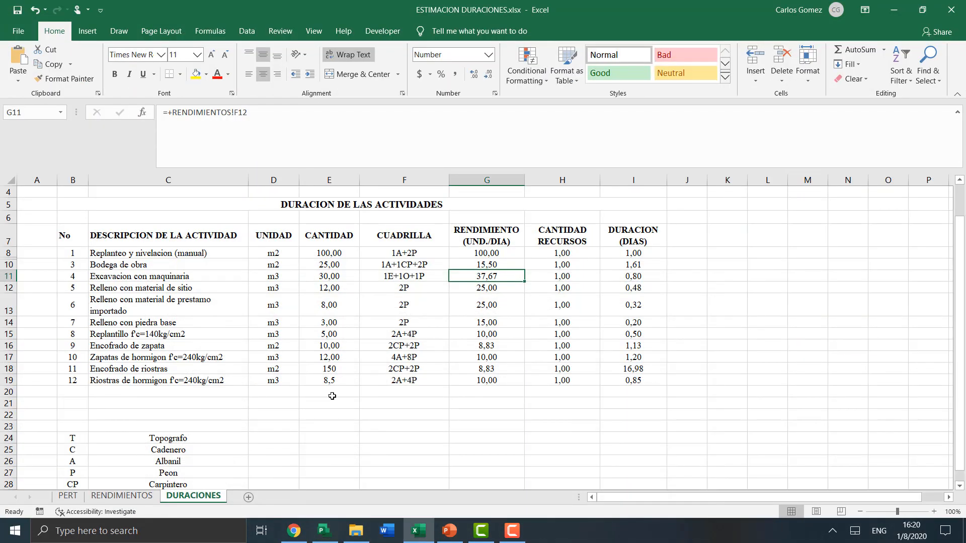
pyautogui.click(167, 323)
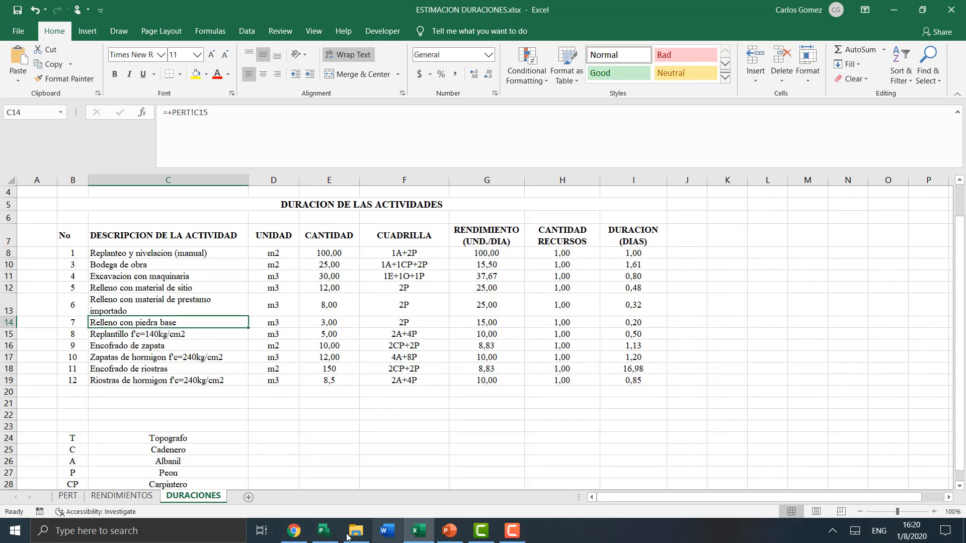
pyautogui.click(324, 531)
pyautogui.click(133, 348)
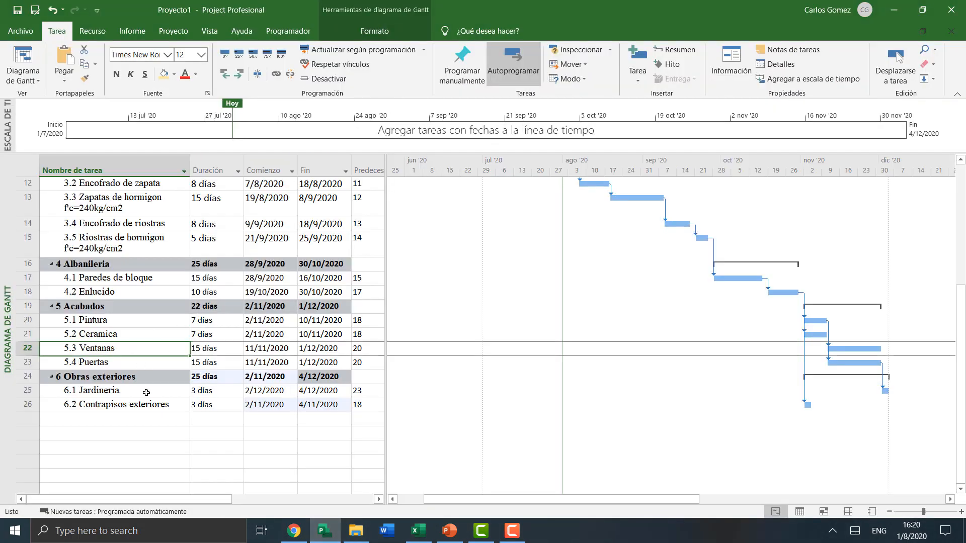
pyautogui.scroll(4, 111, 341)
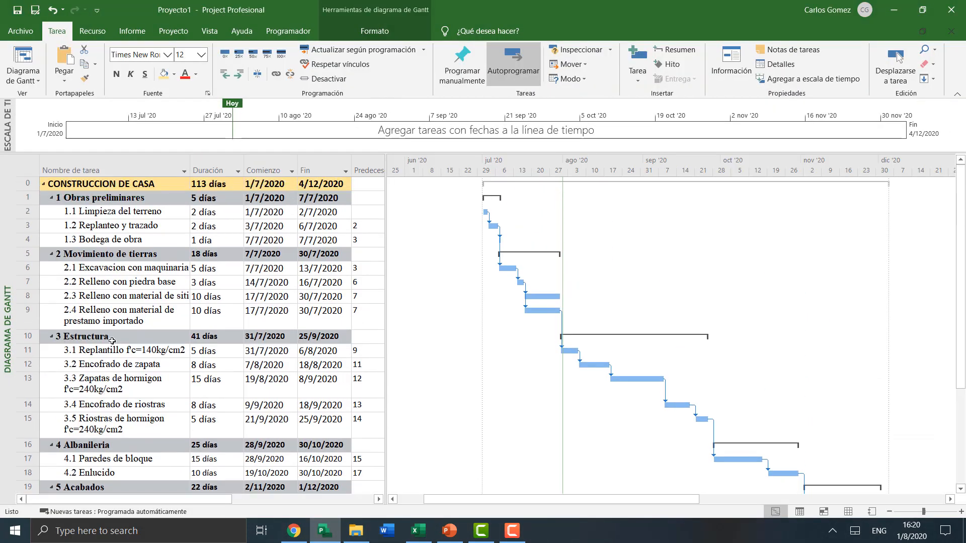
# - Try a Comienzo a comienzo (CC) link from Limpieza del terreno to Replanteo y trazado, and undo it
pyautogui.doubleClick(136, 228)
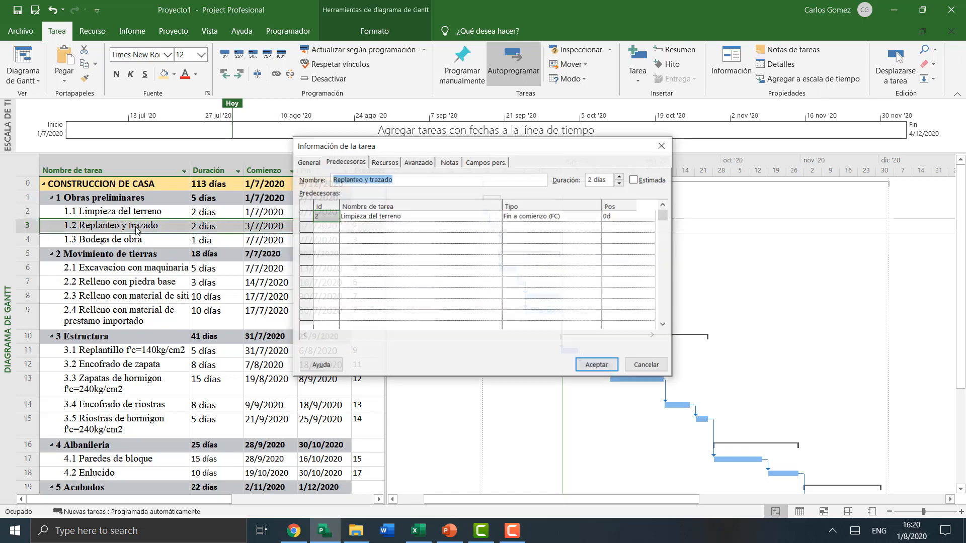
pyautogui.click(351, 163)
pyautogui.click(567, 219)
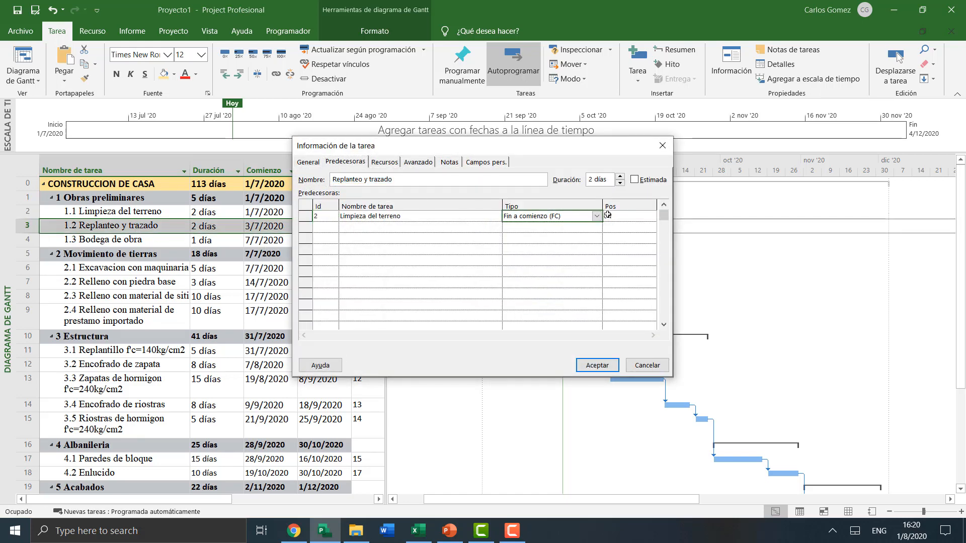
pyautogui.click(597, 216)
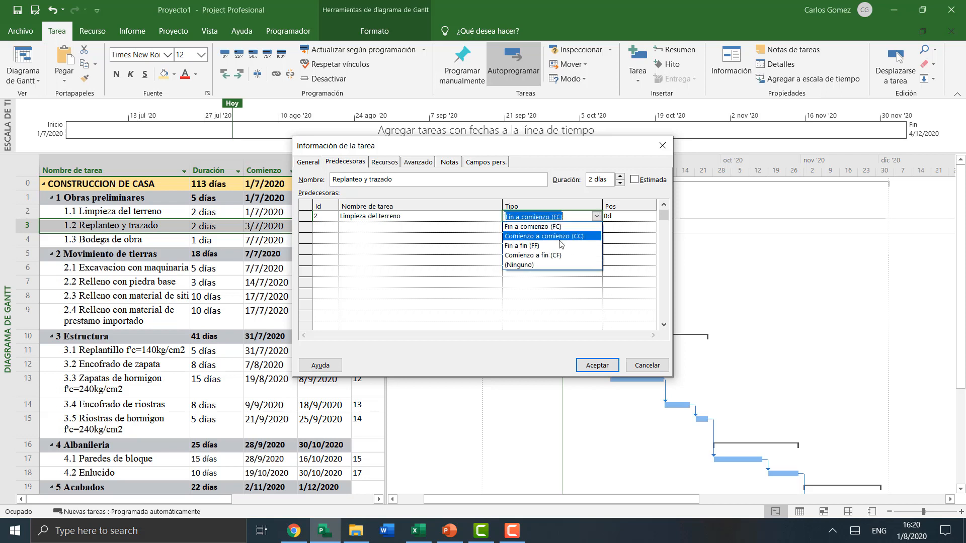
pyautogui.click(532, 240)
pyautogui.click(594, 366)
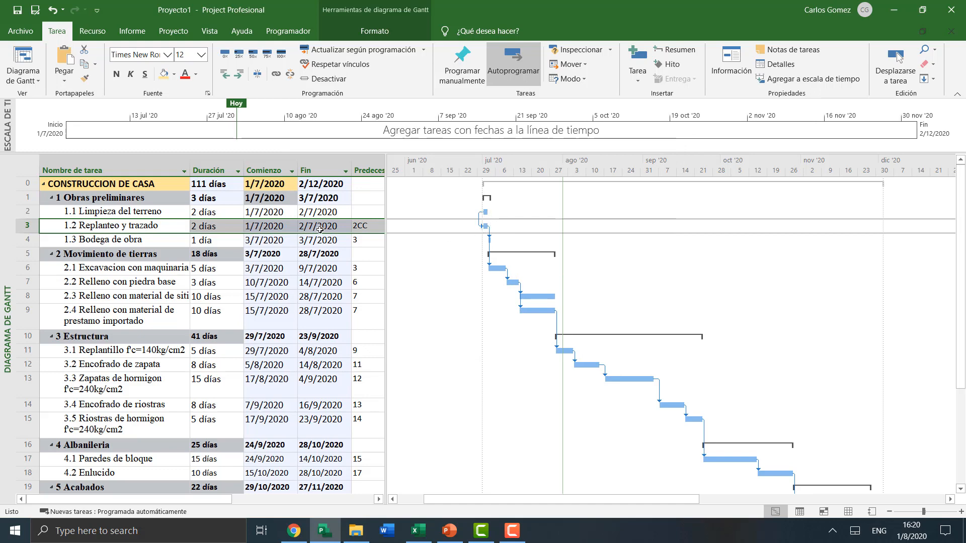
pyautogui.hotkey('ctrl', 'z')
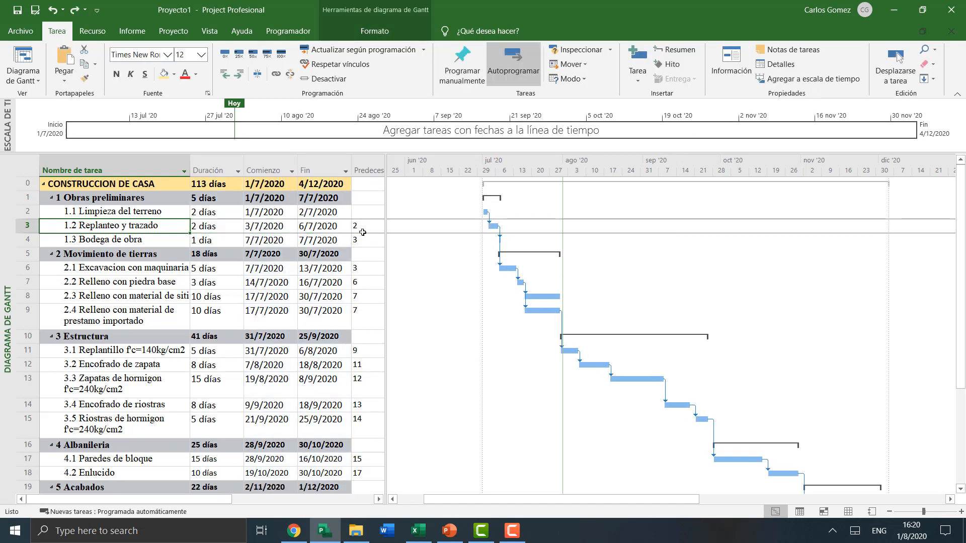
# - Look over the Estructura tasks and select Relleno con material de sitio under Movimiento de tierras
pyautogui.scroll(-2, 151, 267)
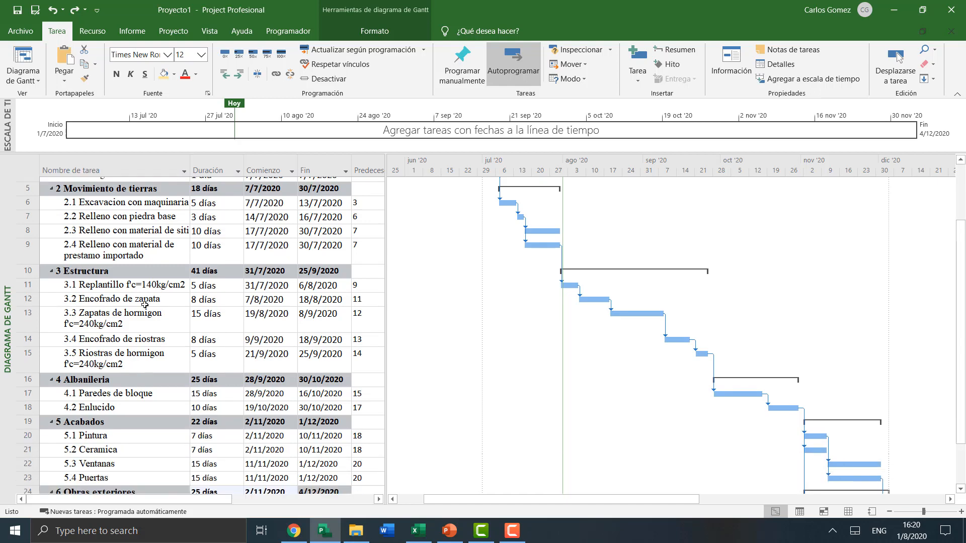
pyautogui.click(141, 309)
pyautogui.scroll(-1, 140, 318)
pyautogui.scroll(2, 141, 318)
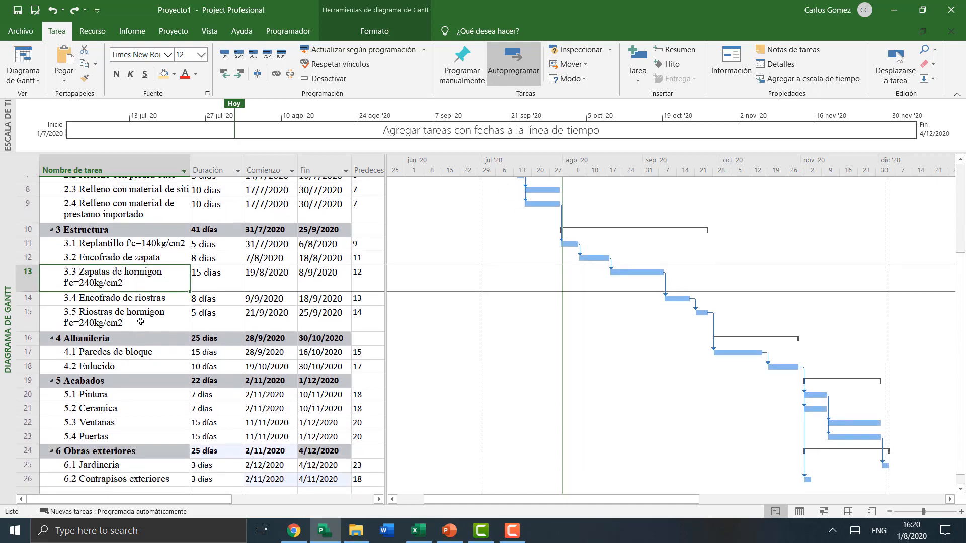
pyautogui.click(146, 251)
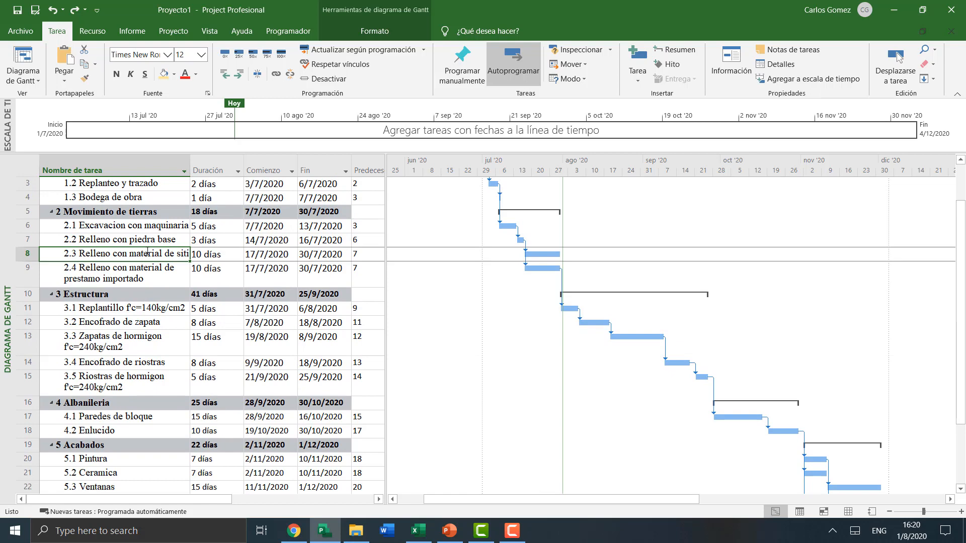
# - Change the link type of Enlucido's predecessor Paredes de bloque to Comienzo a comienzo (CC)
pyautogui.scroll(-2, 141, 272)
pyautogui.click(129, 333)
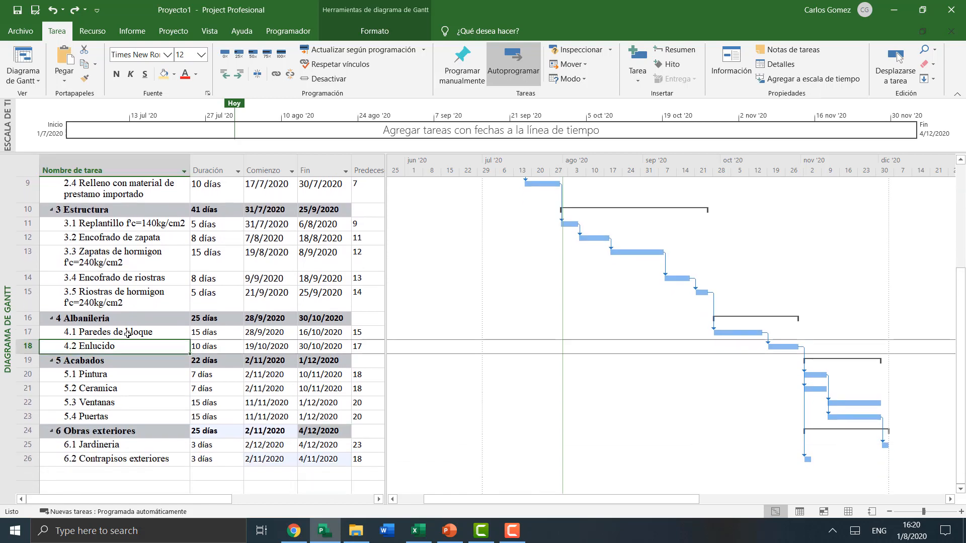
pyautogui.doubleClick(129, 347)
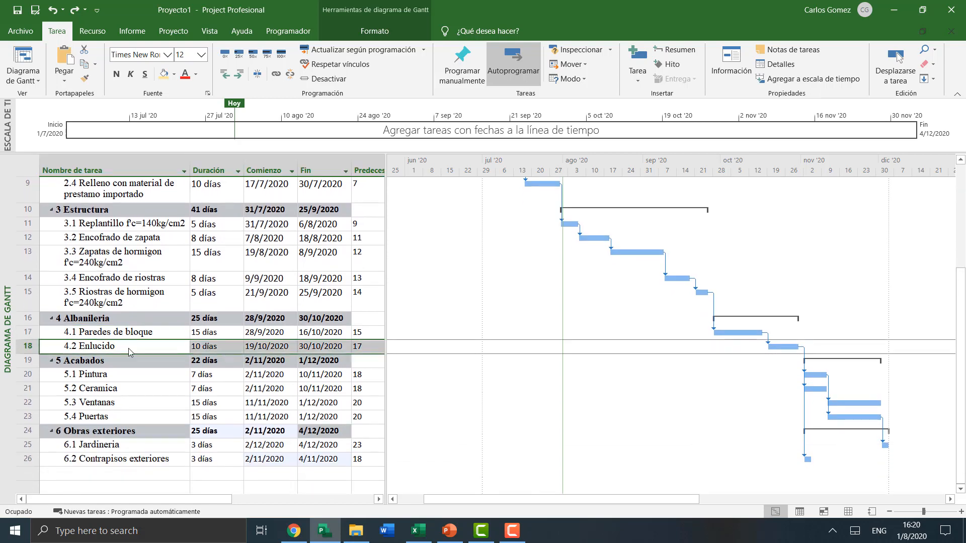
pyautogui.click(417, 217)
pyautogui.click(576, 217)
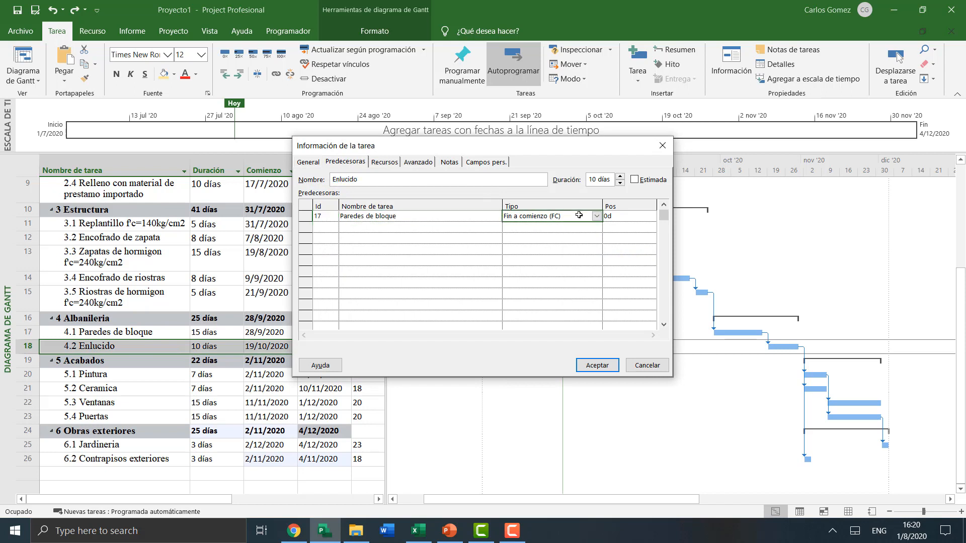
pyautogui.click(597, 217)
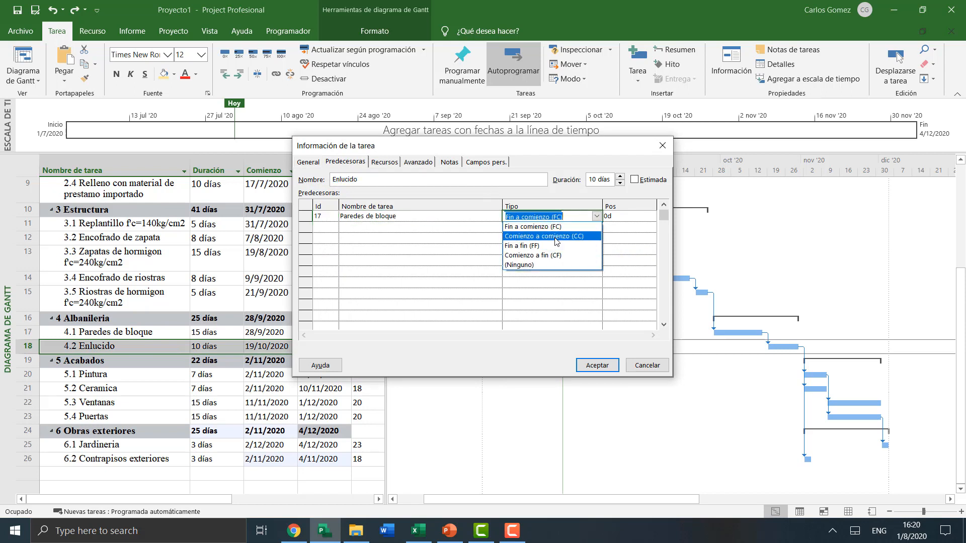
pyautogui.click(415, 247)
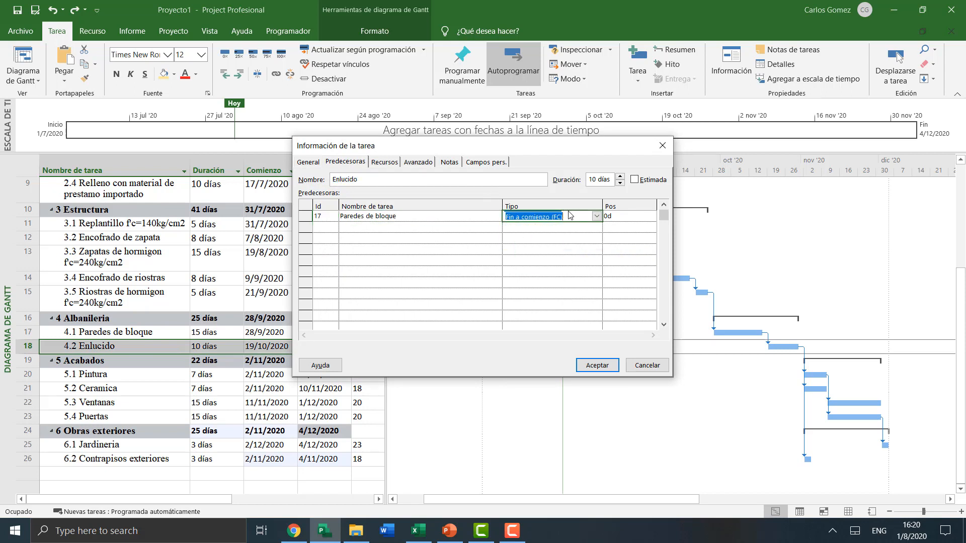
pyautogui.click(597, 217)
pyautogui.click(551, 238)
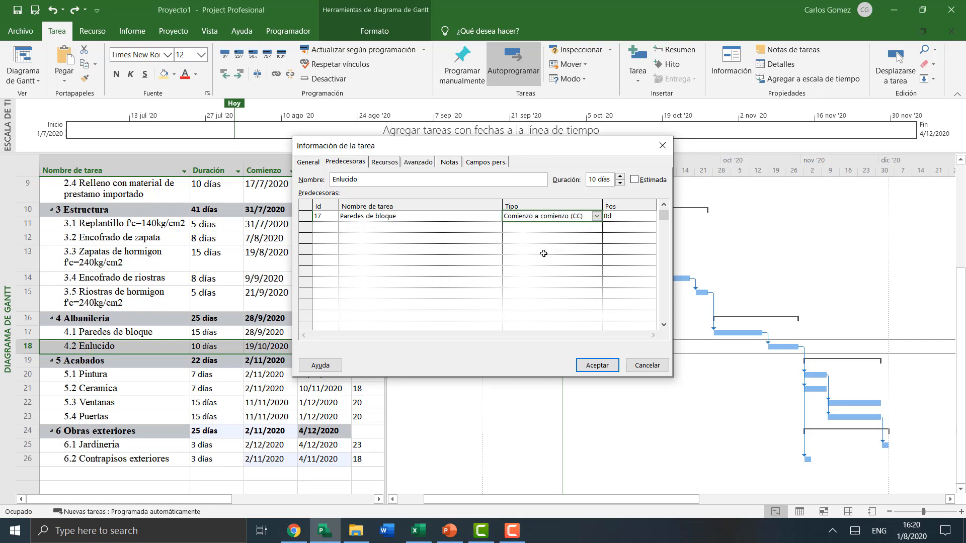
pyautogui.click(597, 365)
# - Widen the task table beside the Gantt chart to show the full Predecesoras column with Enlucido's entry
pyautogui.click(131, 259)
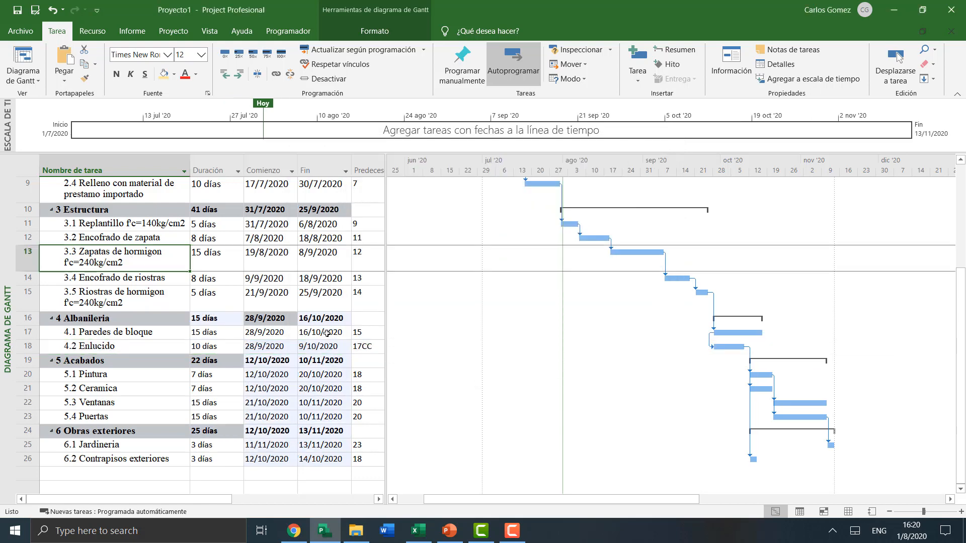
pyautogui.click(372, 348)
pyautogui.moveTo(385, 319); pyautogui.dragTo(436, 319)
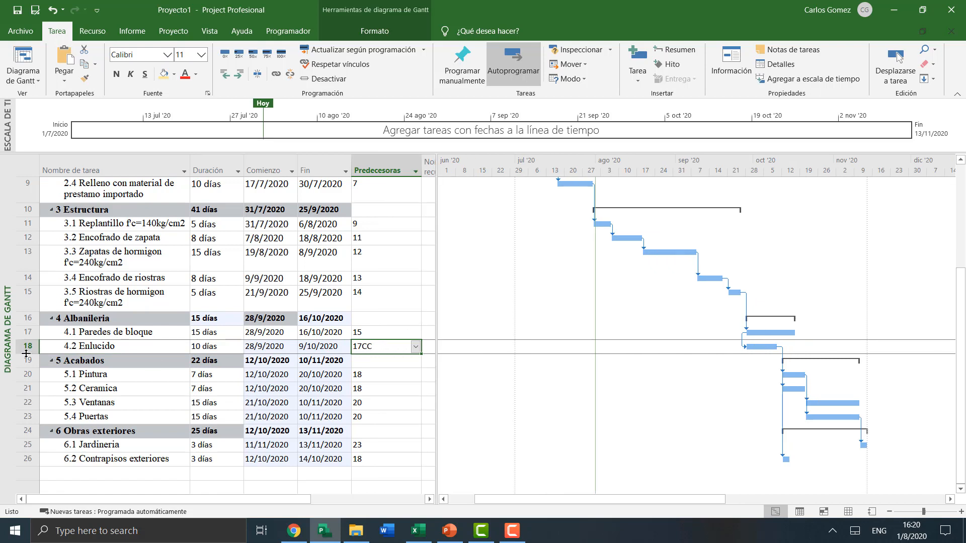
# - Add a 5-day lag (5d) to Enlucido's Comienzo a comienzo (CC) link with Paredes de bloque
pyautogui.click(95, 332)
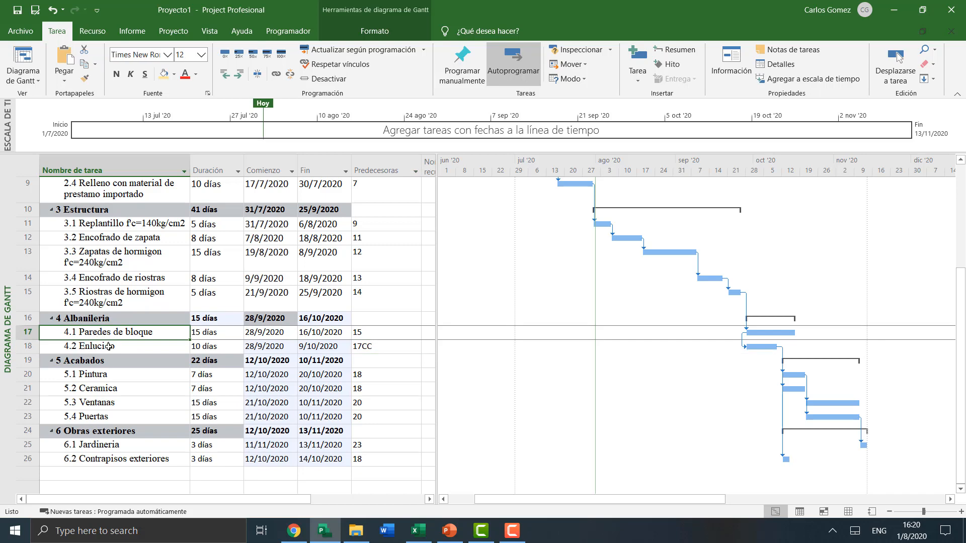
pyautogui.click(109, 347)
pyautogui.doubleClick(109, 347)
pyautogui.click(558, 216)
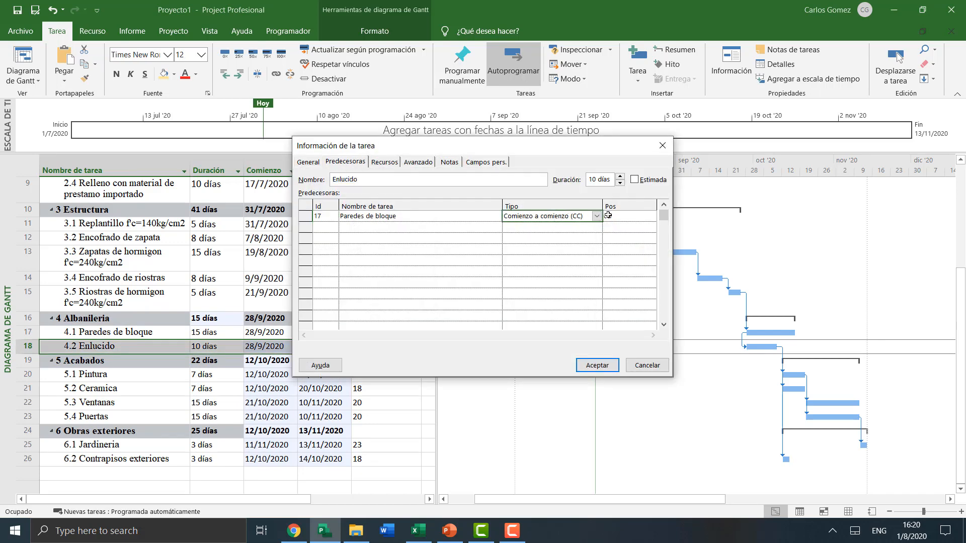
pyautogui.click(625, 216)
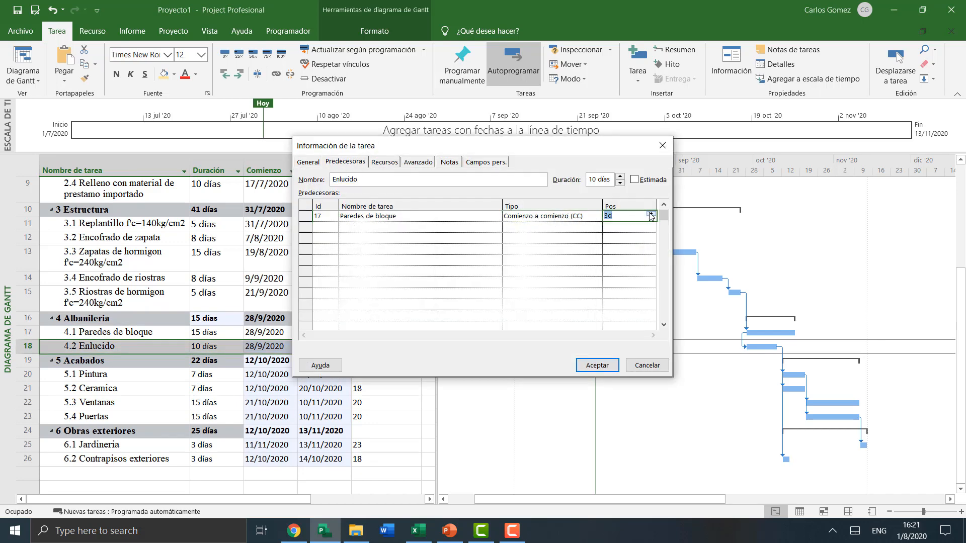
pyautogui.moveTo(554, 150); pyautogui.dragTo(591, 300)
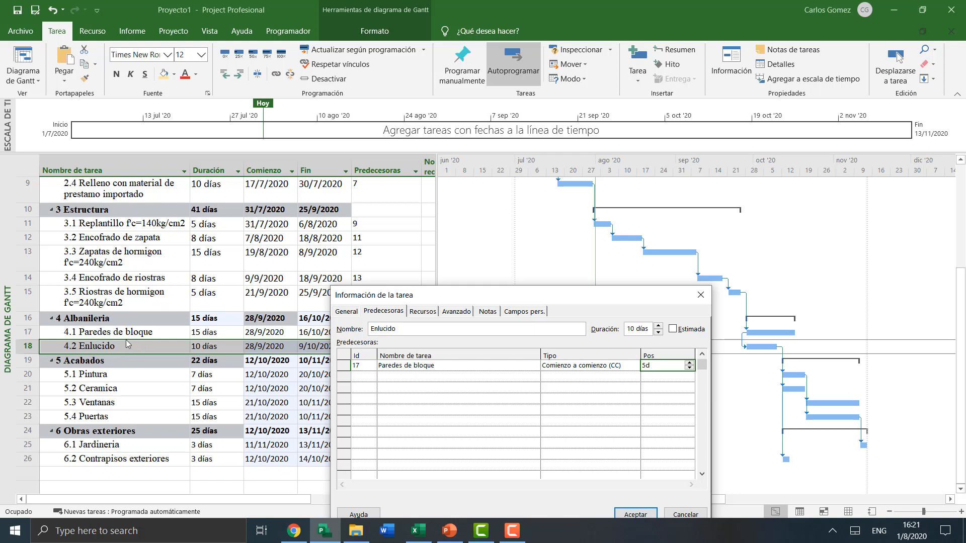
pyautogui.moveTo(505, 298); pyautogui.dragTo(476, 162)
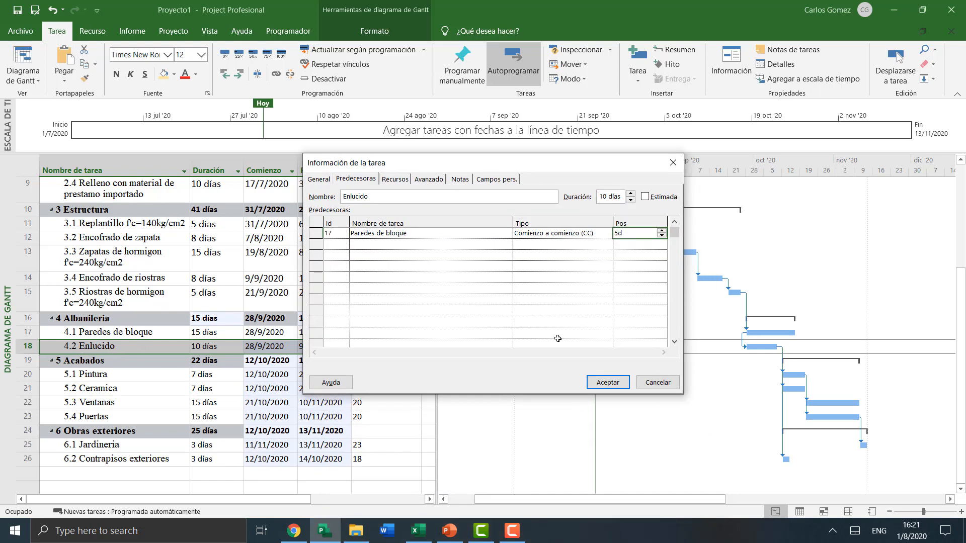
pyautogui.click(610, 383)
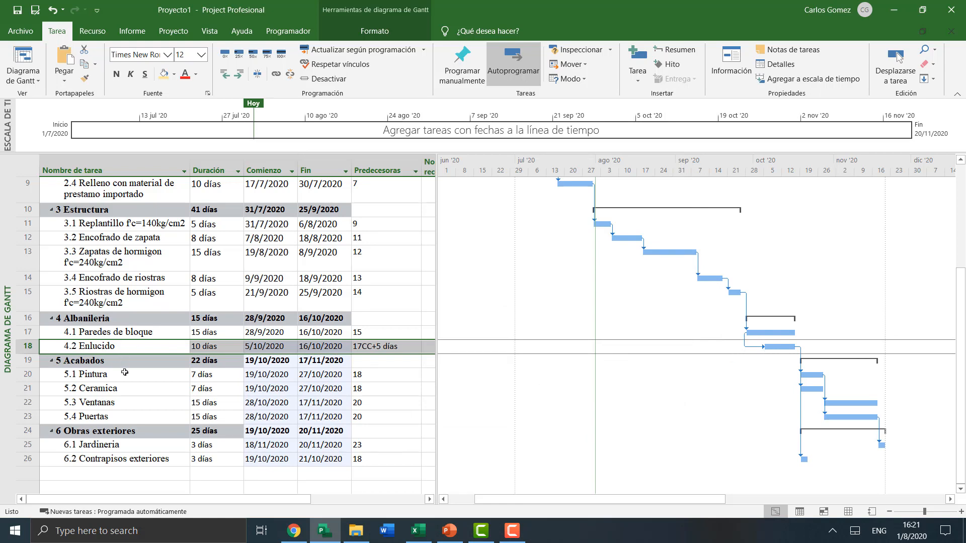
# - Look over the tasks and links under Albanileria, Acabados and Obras exteriores in the schedule
pyautogui.moveTo(124, 373); pyautogui.dragTo(125, 384)
pyautogui.click(144, 345)
pyautogui.click(124, 411)
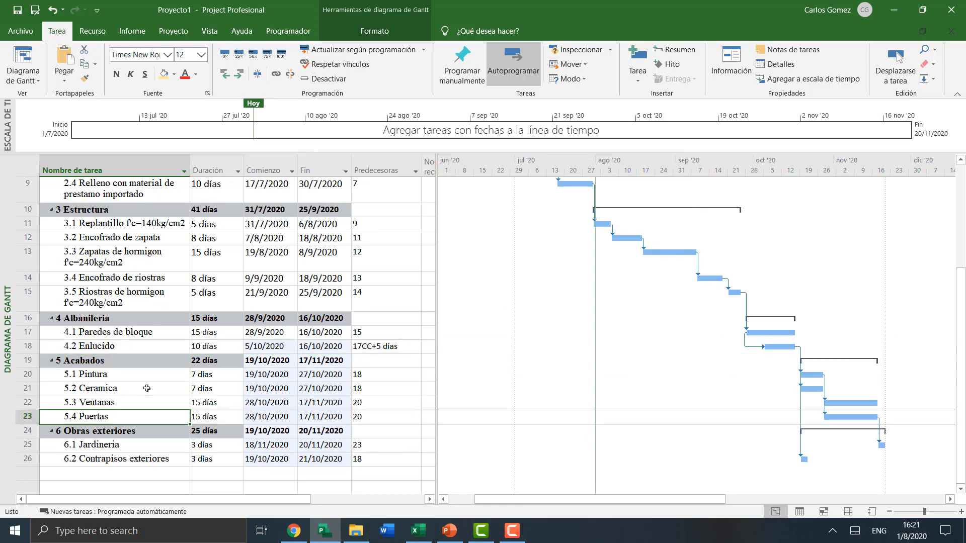
pyautogui.scroll(-1, 147, 388)
pyautogui.scroll(2, 181, 392)
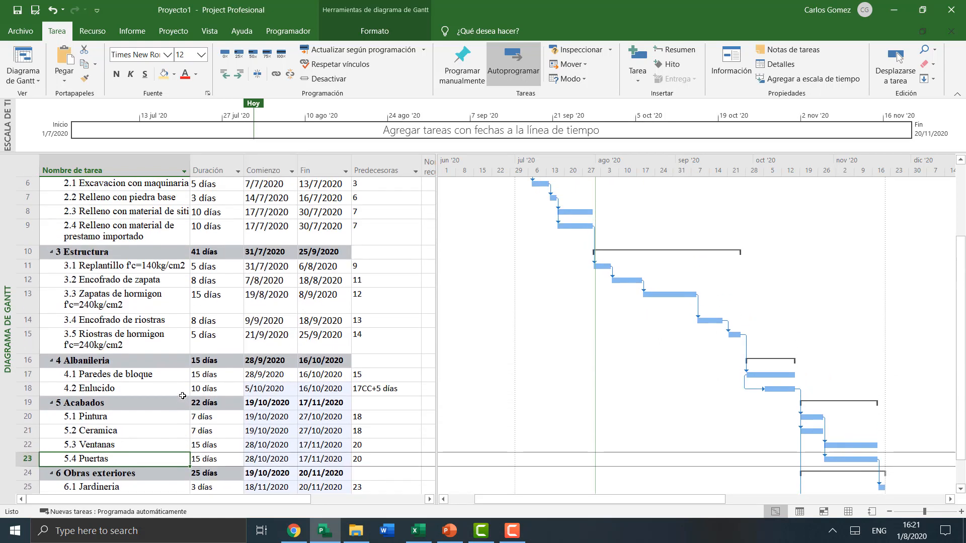
pyautogui.scroll(-1, 246, 360)
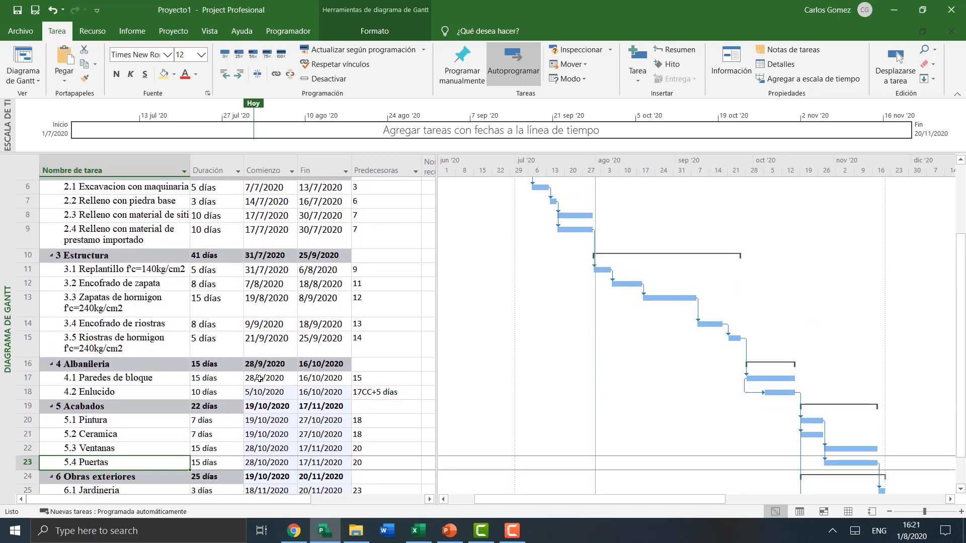
pyautogui.click(98, 458)
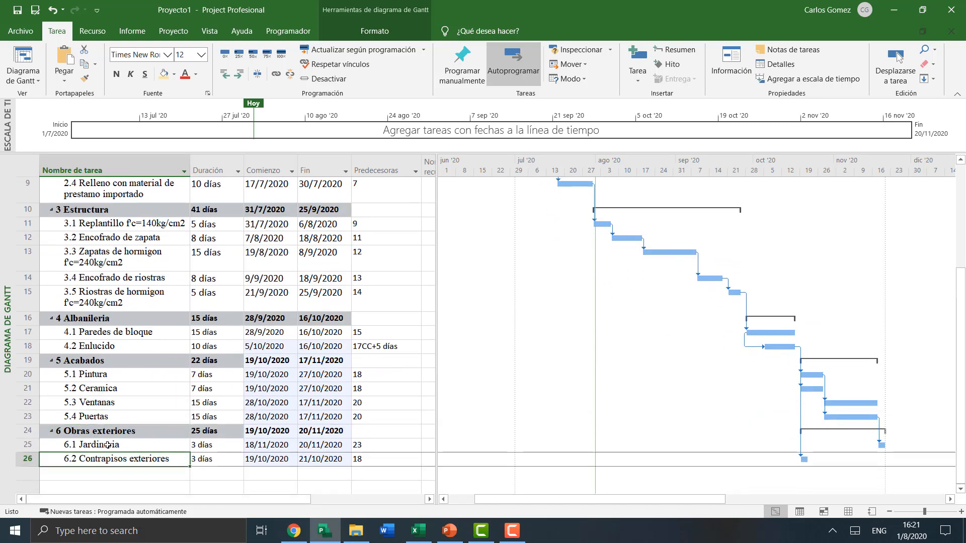
pyautogui.click(108, 445)
pyautogui.click(117, 419)
pyautogui.click(124, 402)
pyautogui.click(137, 374)
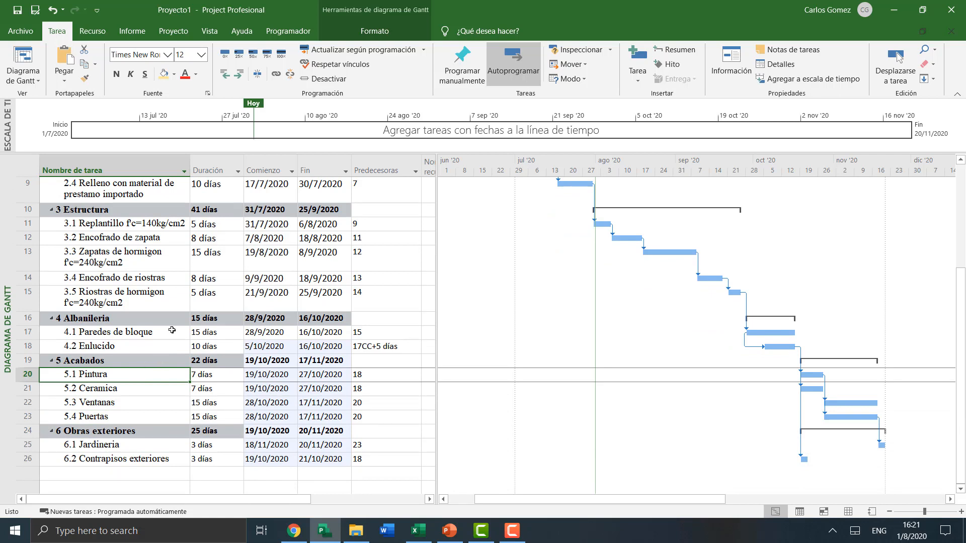
# - Widen the Nombre de tarea column to fit the task names on one line, and enlarge the table to show Predecesoras
pyautogui.moveTo(191, 170); pyautogui.dragTo(266, 170)
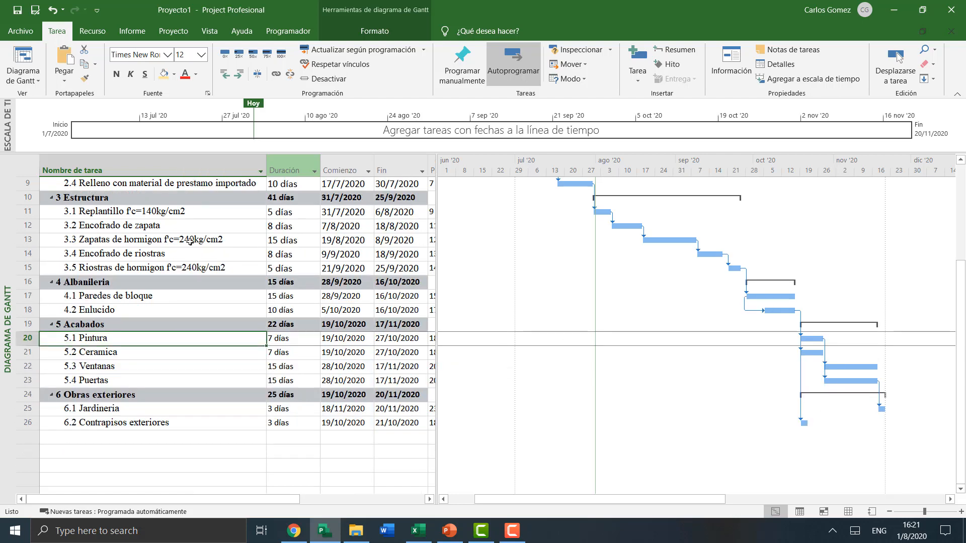
pyautogui.click(248, 251)
pyautogui.scroll(3, 249, 251)
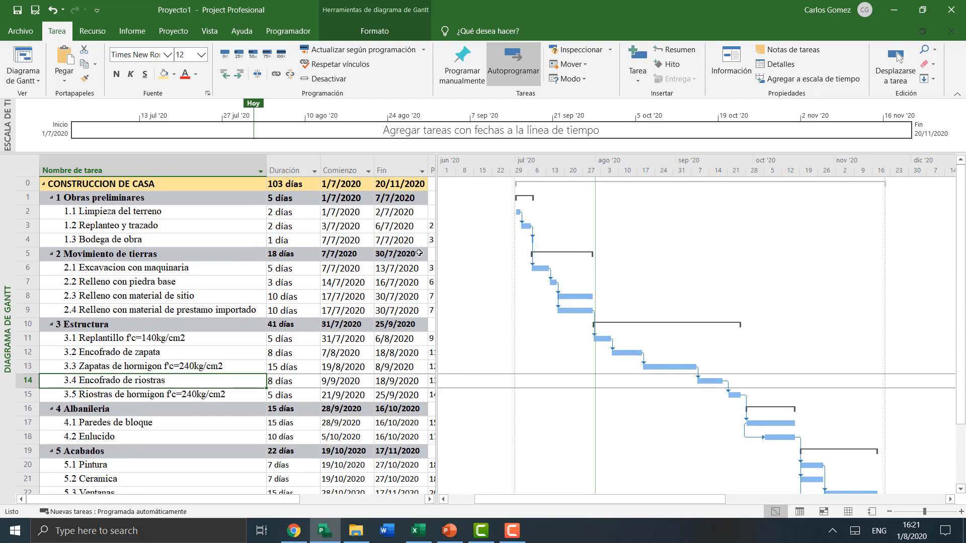
pyautogui.moveTo(439, 225); pyautogui.dragTo(479, 225)
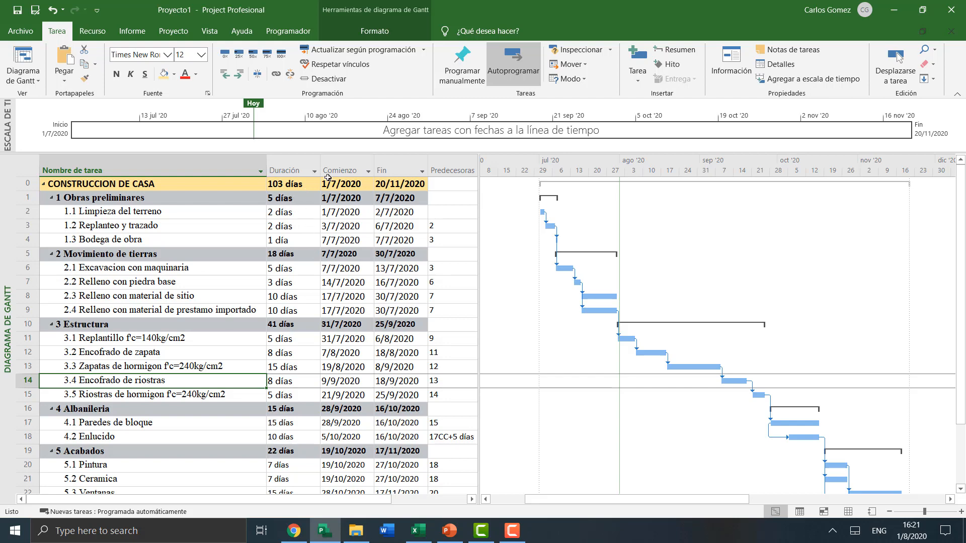
pyautogui.click(341, 165)
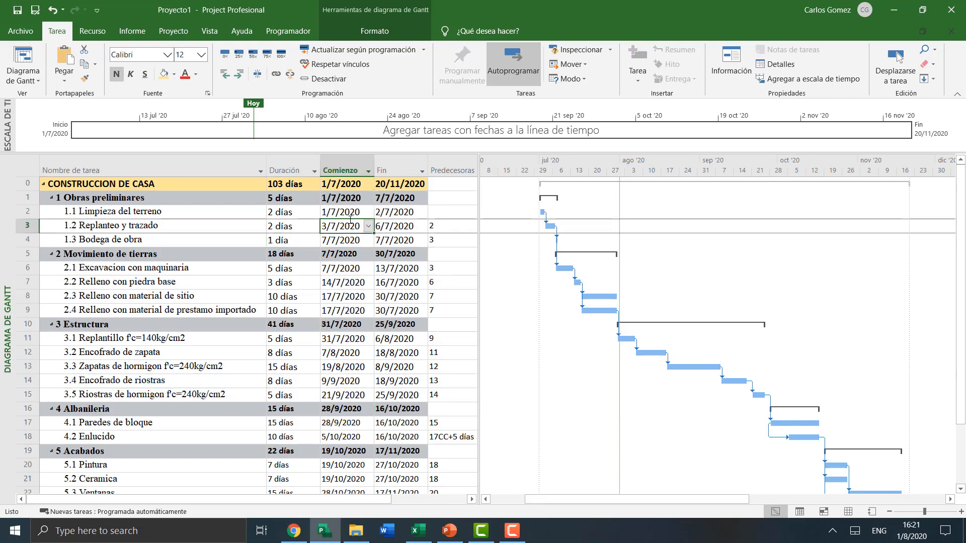
pyautogui.rightClick(353, 169)
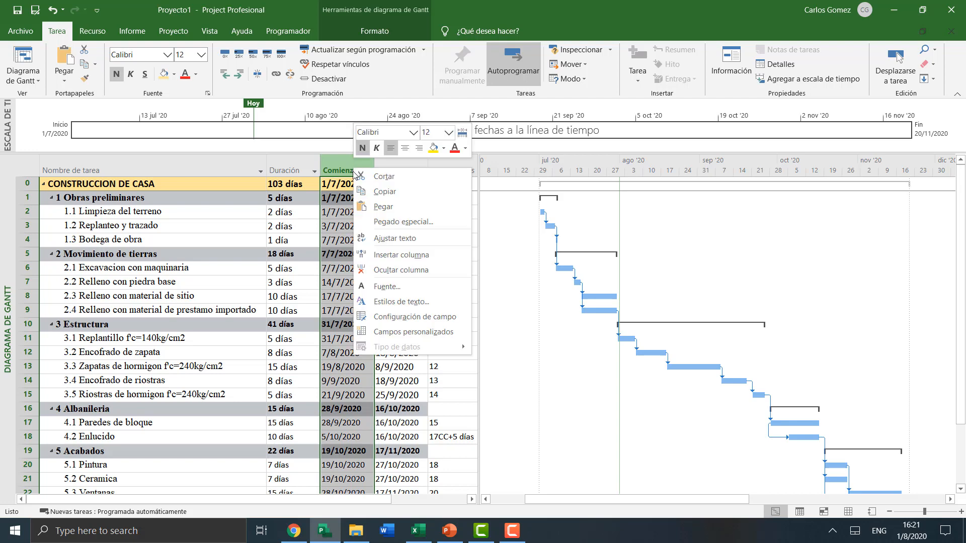
pyautogui.click(332, 237)
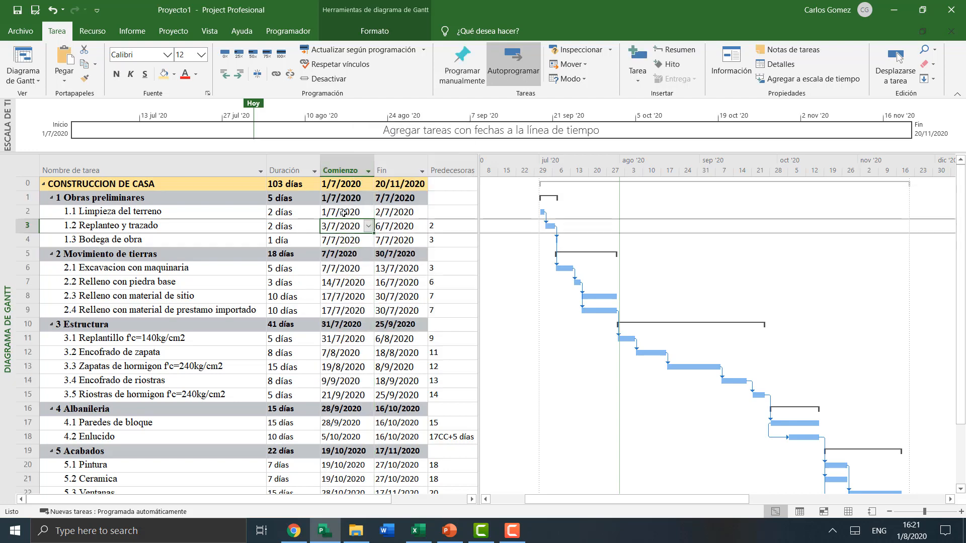
# - Insert a Costo column before Comienzo in the task table and widen it slightly
pyautogui.click(343, 171)
pyautogui.rightClick(345, 170)
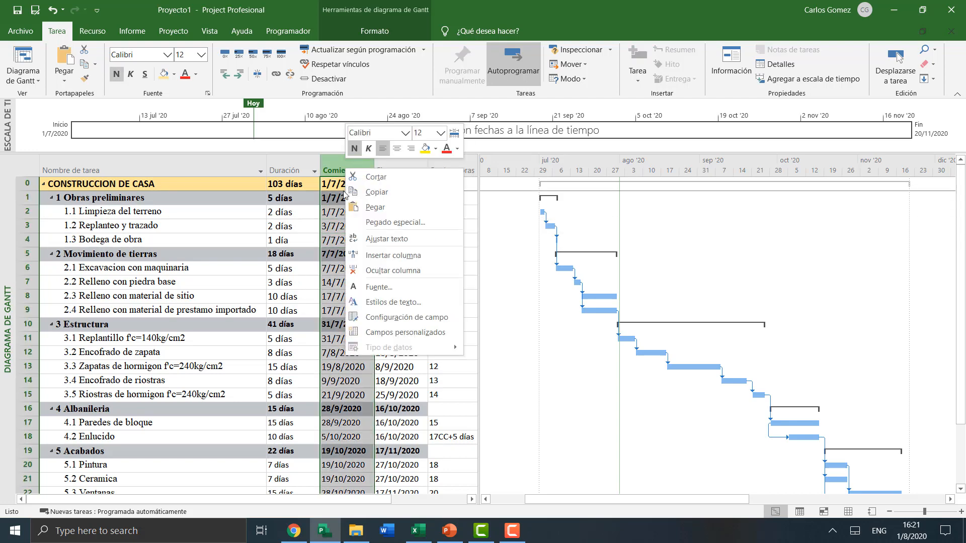
pyautogui.click(389, 255)
pyautogui.write('COS')
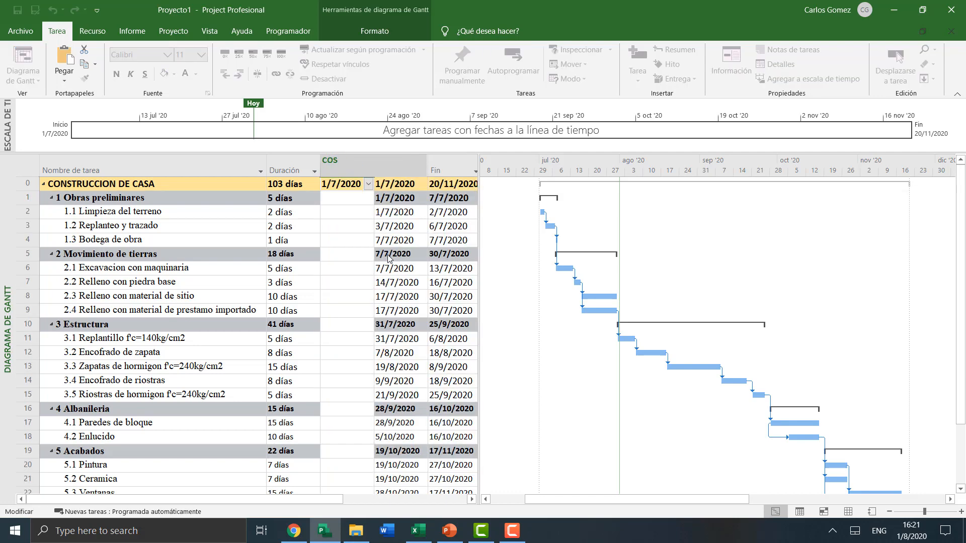
pyautogui.write('Os')
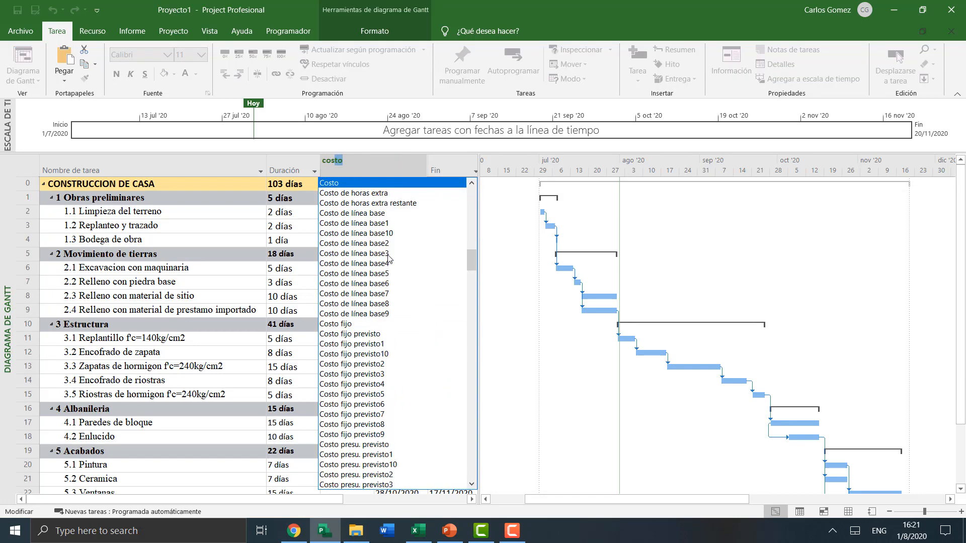
pyautogui.press('Return')
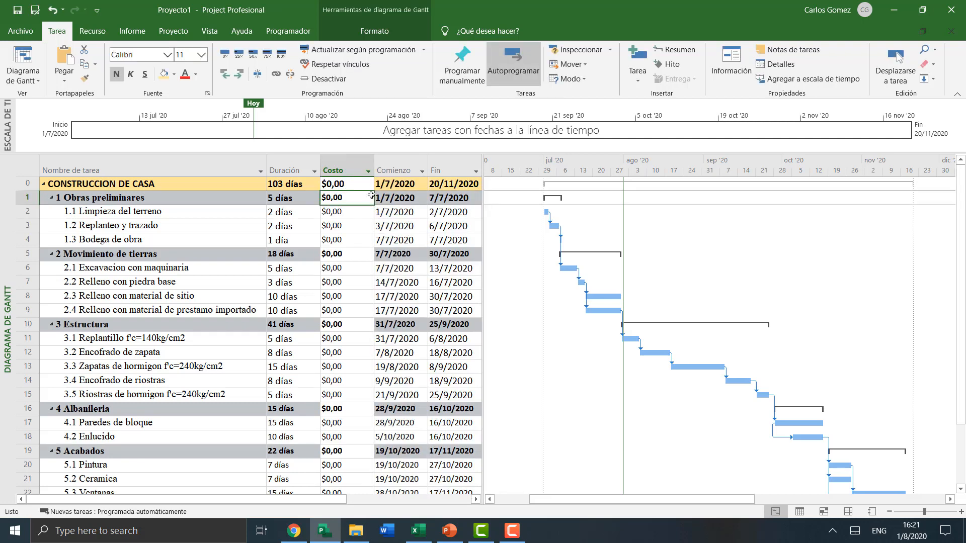
pyautogui.moveTo(373, 161); pyautogui.dragTo(377, 161)
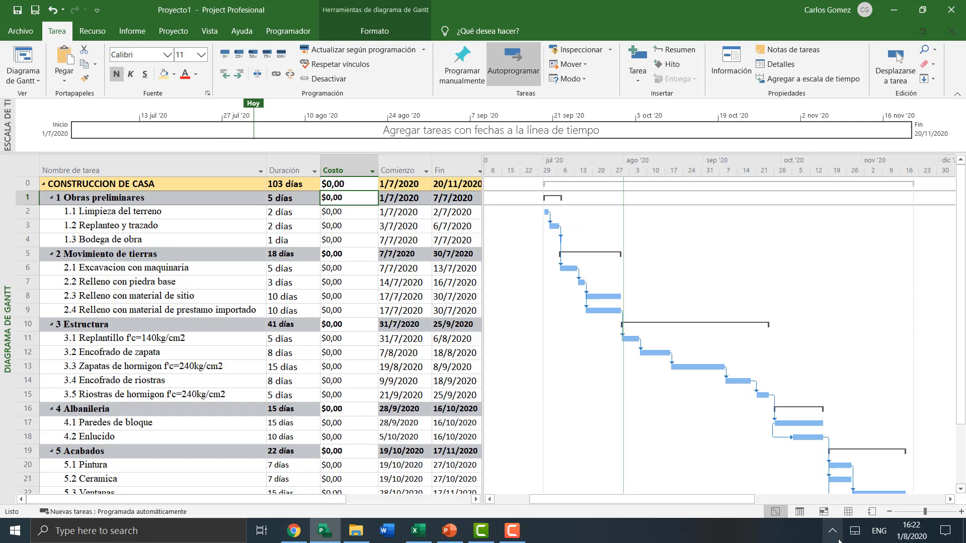
# - Look over the whole task list and its Costo column, from Obras preliminares through Obras exteriores
pyautogui.click(832, 530)
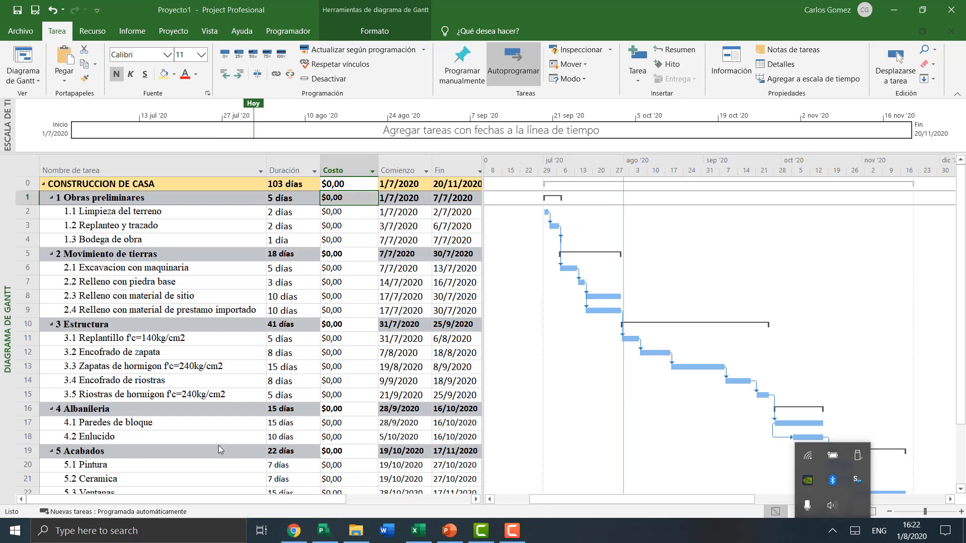
pyautogui.click(177, 394)
pyautogui.click(175, 352)
pyautogui.click(173, 267)
pyautogui.press('Right')
pyautogui.press('Right')
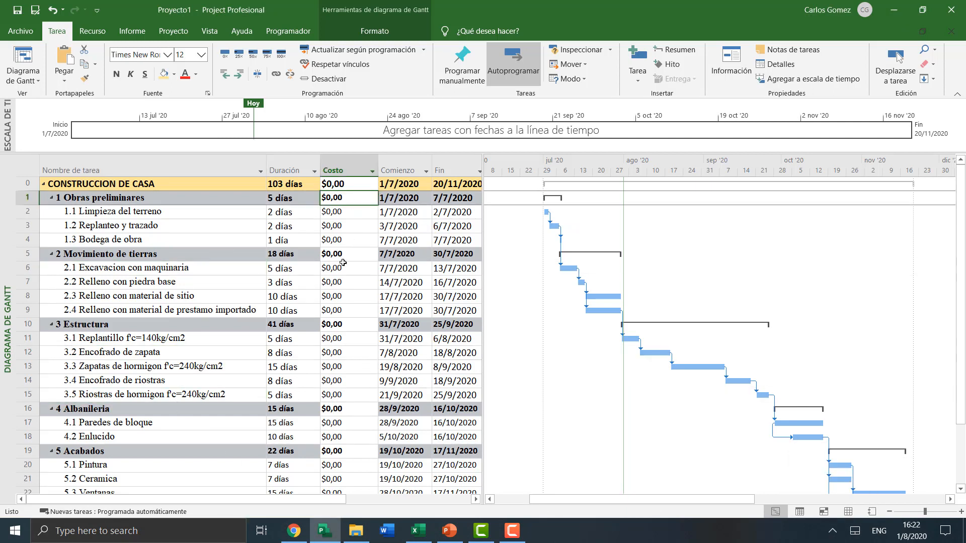
pyautogui.press('Up')
pyautogui.press('Up')
pyautogui.press('Up')
pyautogui.press('Up')
pyautogui.click(169, 225)
pyautogui.click(169, 211)
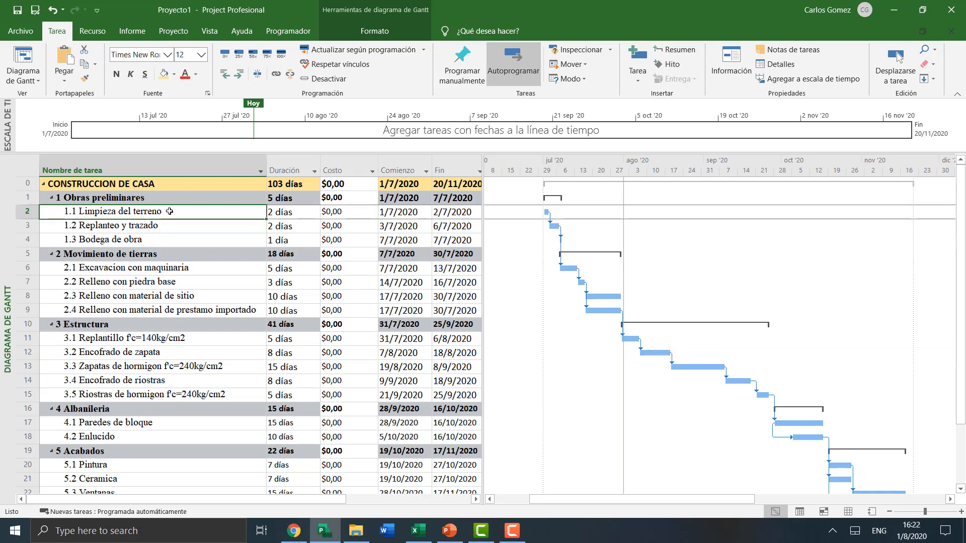
pyautogui.scroll(-3, 327, 286)
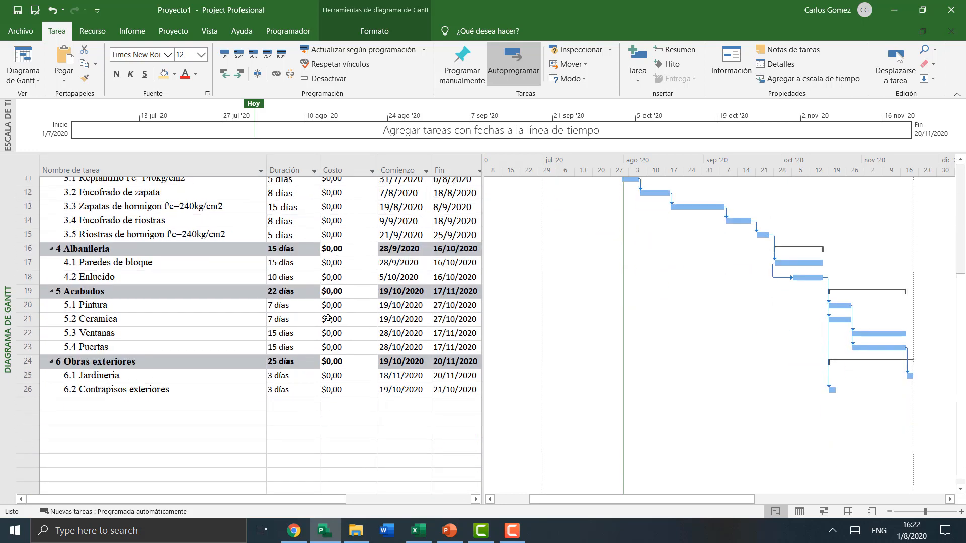
pyautogui.scroll(3, 329, 321)
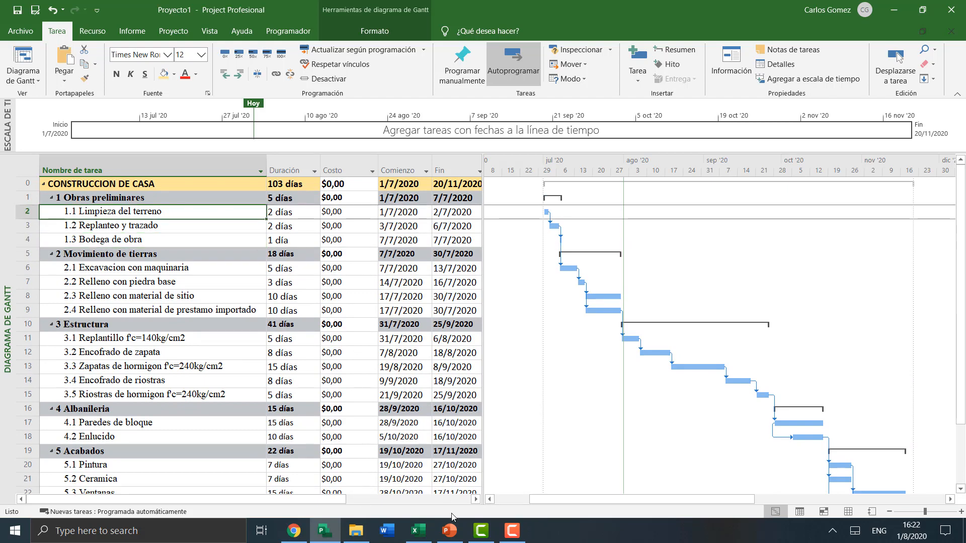
# - Switch to the PowerPoint presentation and view the ESTIMACION DE COSTOS slide full screen, examining the components of Precio Unitario
pyautogui.click(455, 530)
pyautogui.click(151, 246)
pyautogui.scroll(2, 126, 242)
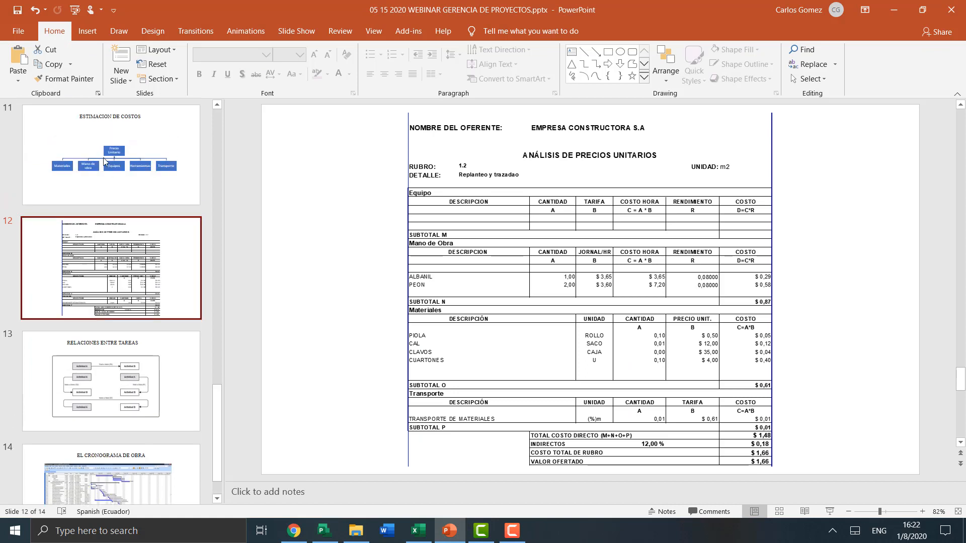
pyautogui.click(110, 165)
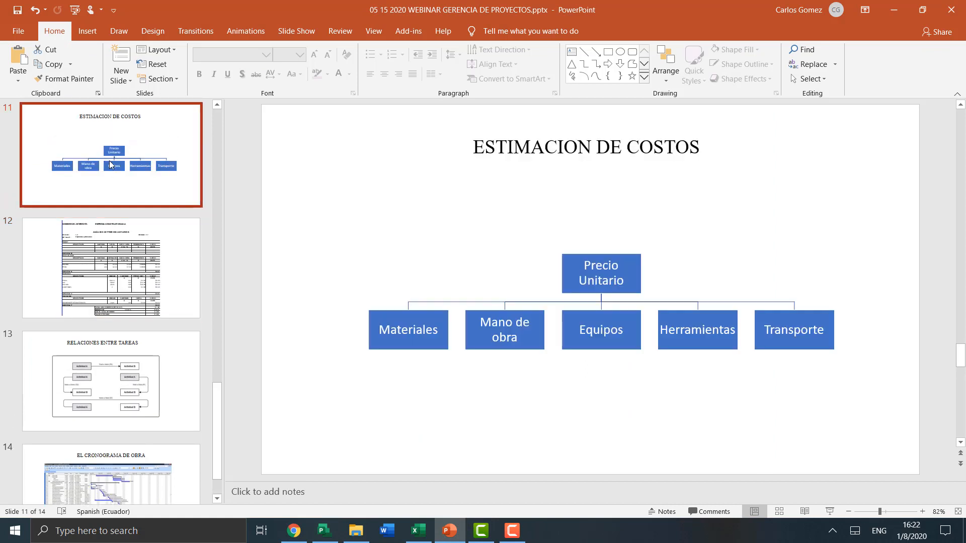
pyautogui.click(831, 513)
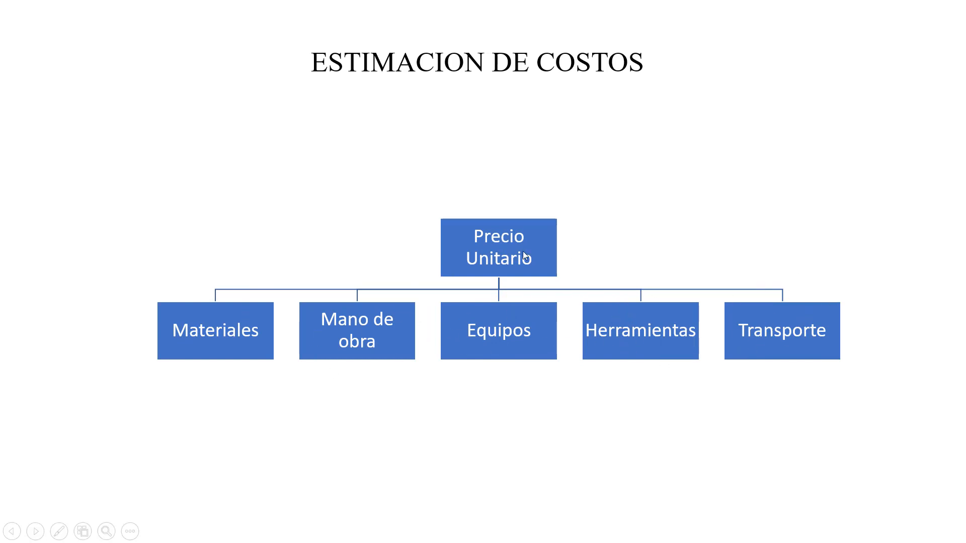
pyautogui.press('Escape')
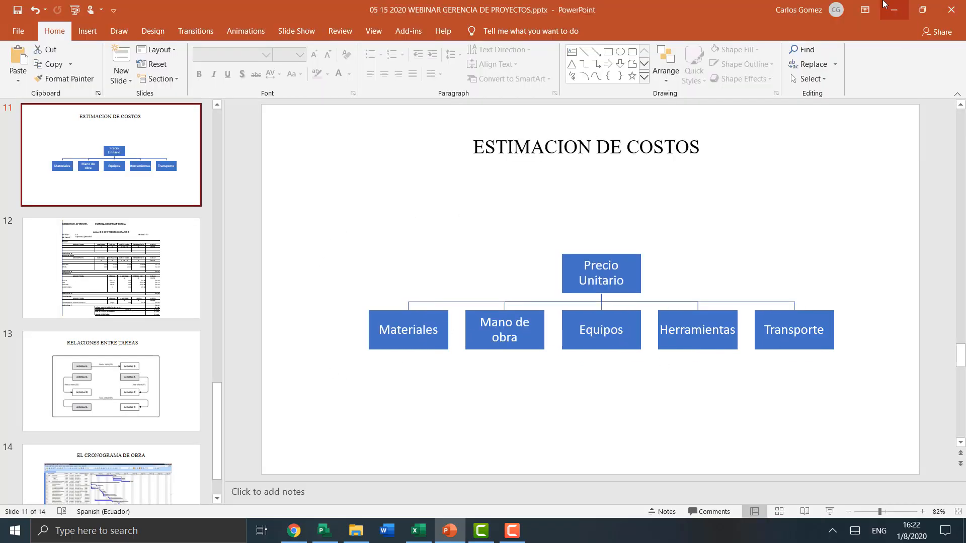
# - View the ANÁLISIS DE PRECIOS UNITARIOS slide for rubro 1.2 full screen, and return to the project schedule
pyautogui.click(185, 276)
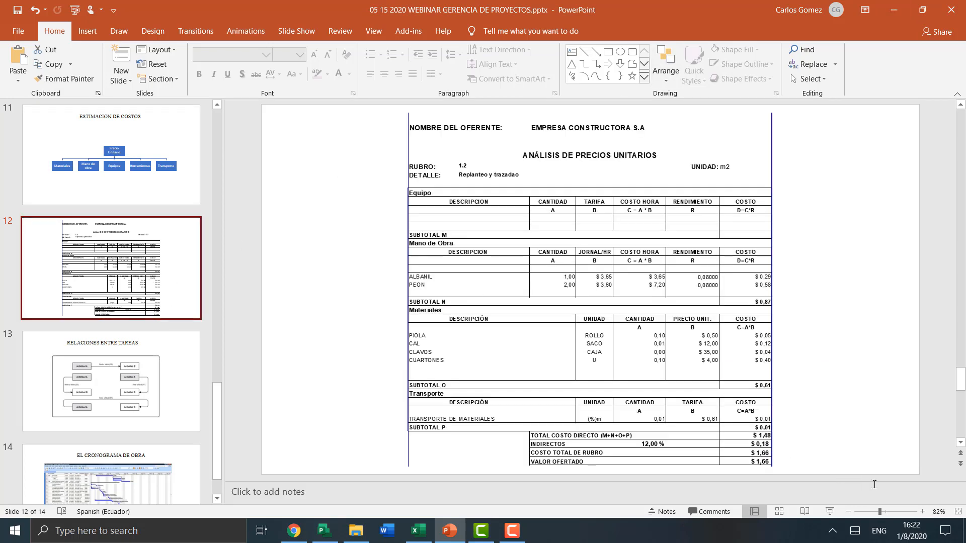
pyautogui.click(829, 511)
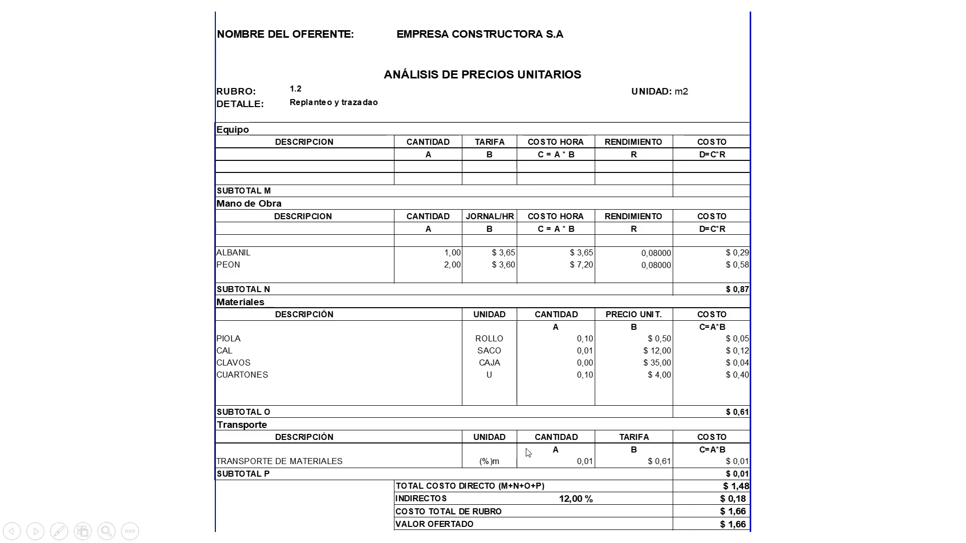
pyautogui.press('Escape')
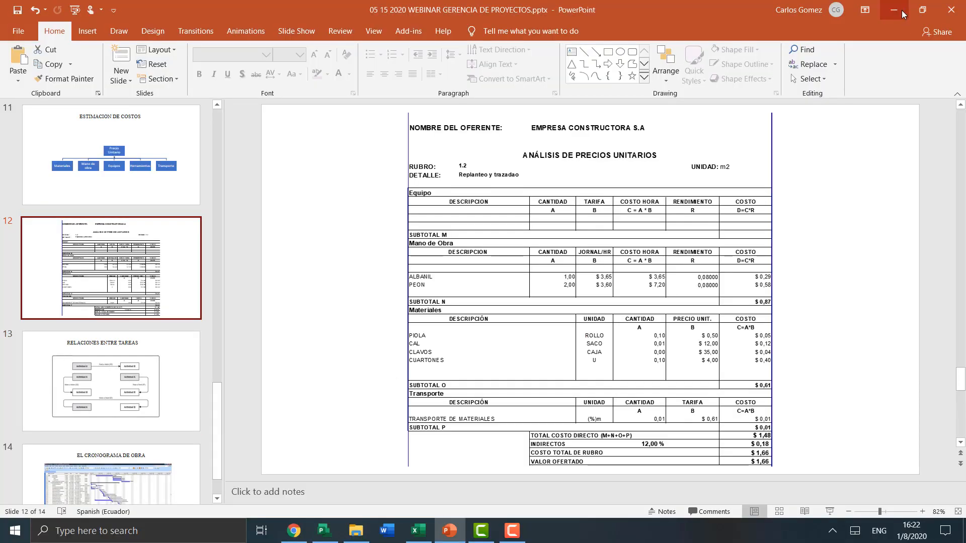
pyautogui.click(902, 14)
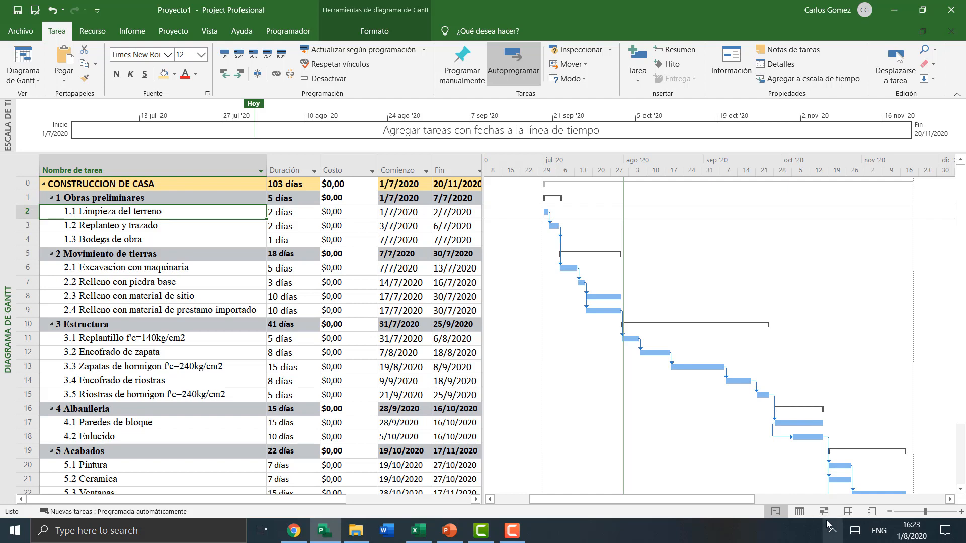
# - Examine the Hoja de recursos view and its columns, alternating with the Diagrama de Gantt view
pyautogui.click(850, 511)
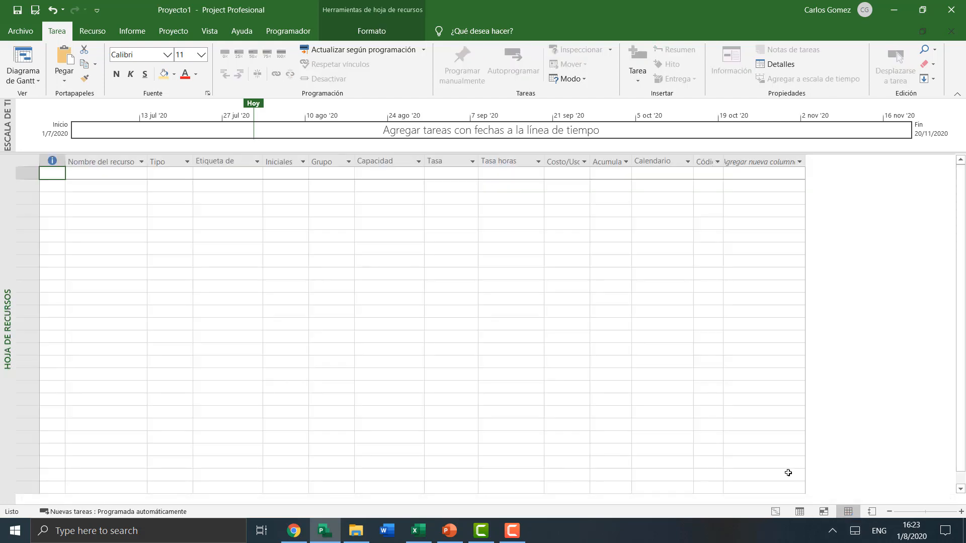
pyautogui.click(773, 514)
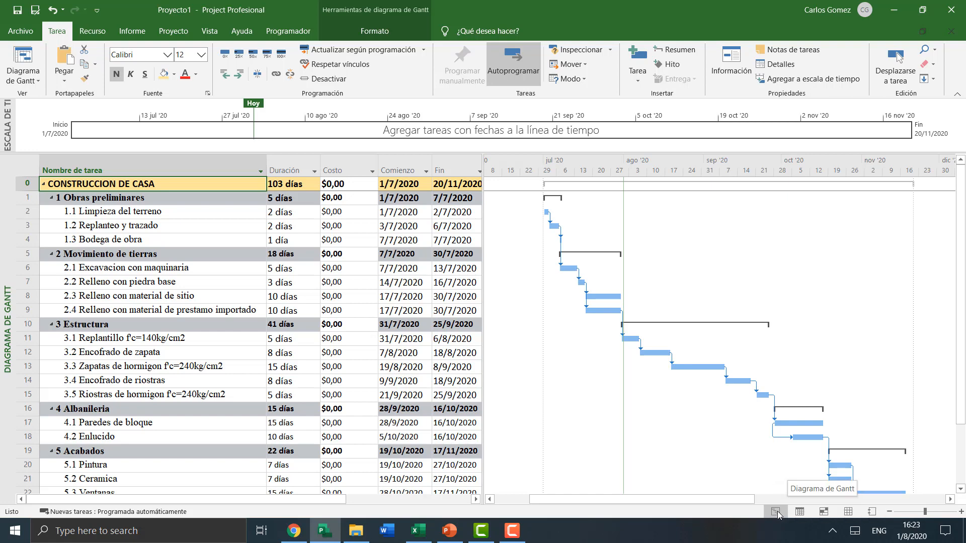
pyautogui.click(848, 512)
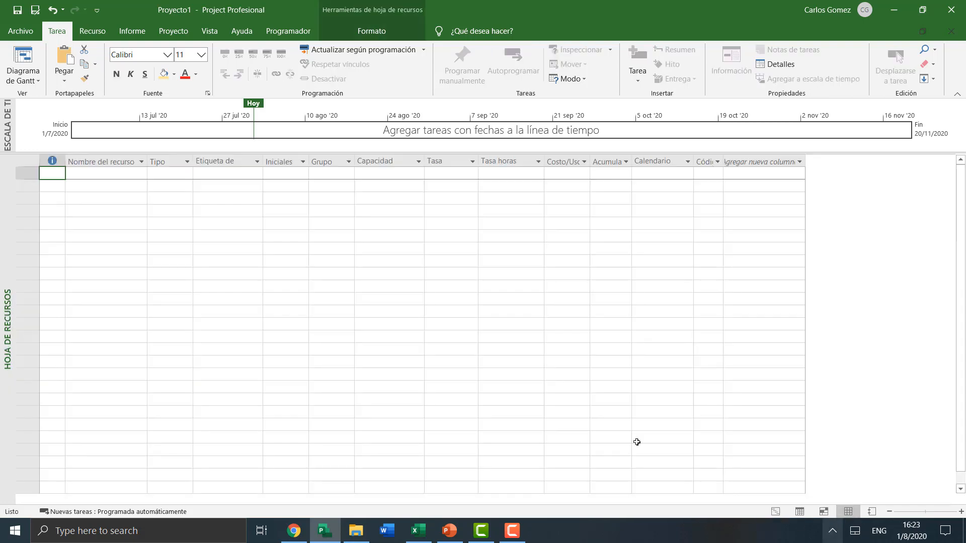
pyautogui.click(157, 260)
pyautogui.click(101, 174)
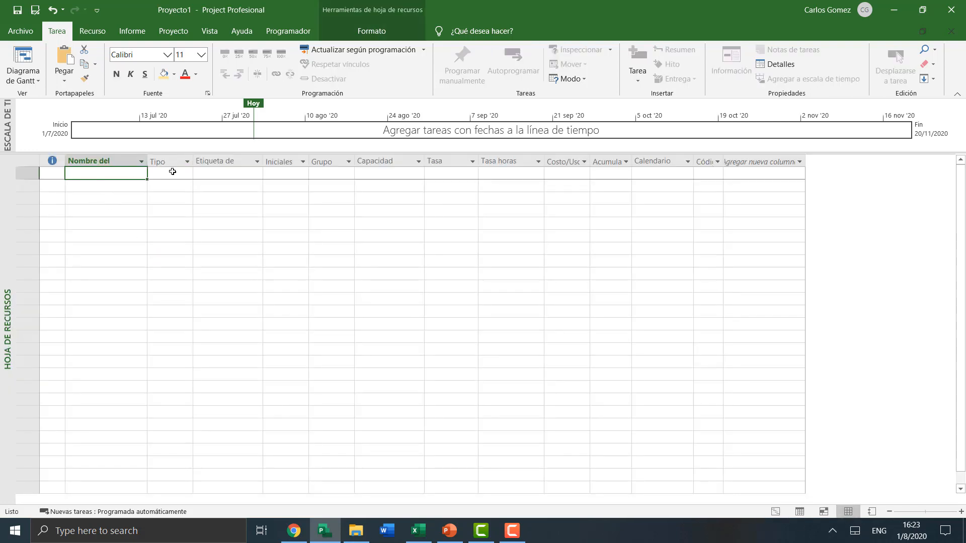
pyautogui.click(770, 516)
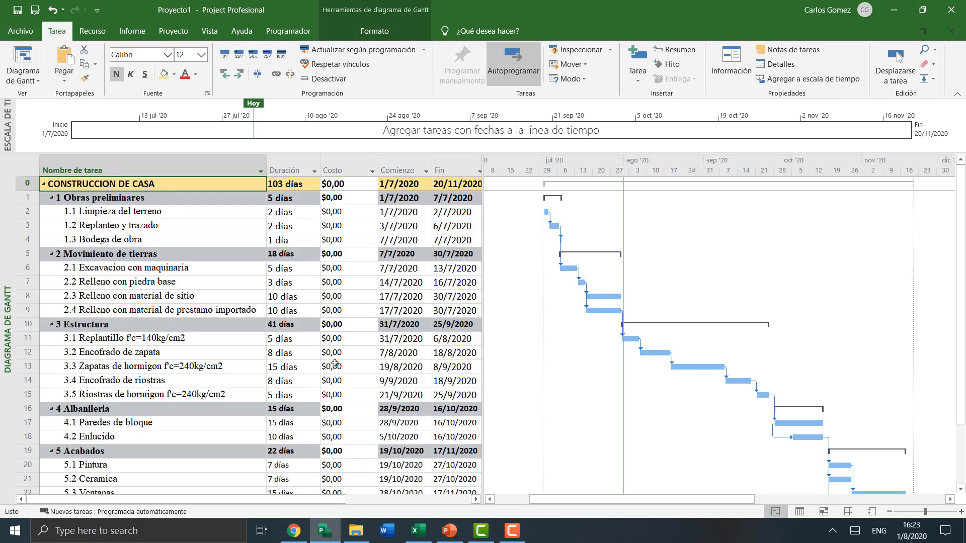
# - Look over the schedule's tasks from Obras preliminares to Obras exteriores, ending at the Costo of 3.1 Replantillo f'c=140kg/cm2
pyautogui.scroll(-4, 299, 337)
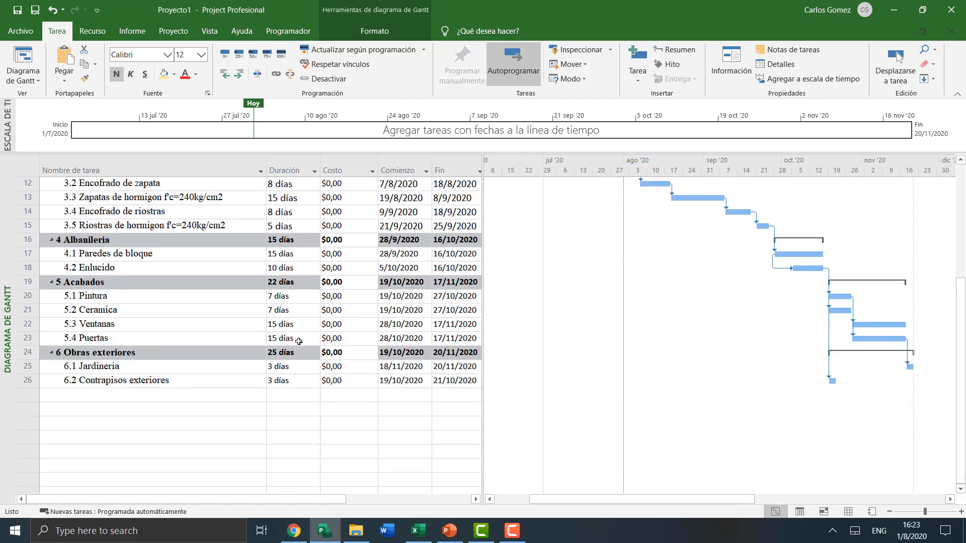
pyautogui.scroll(4, 298, 338)
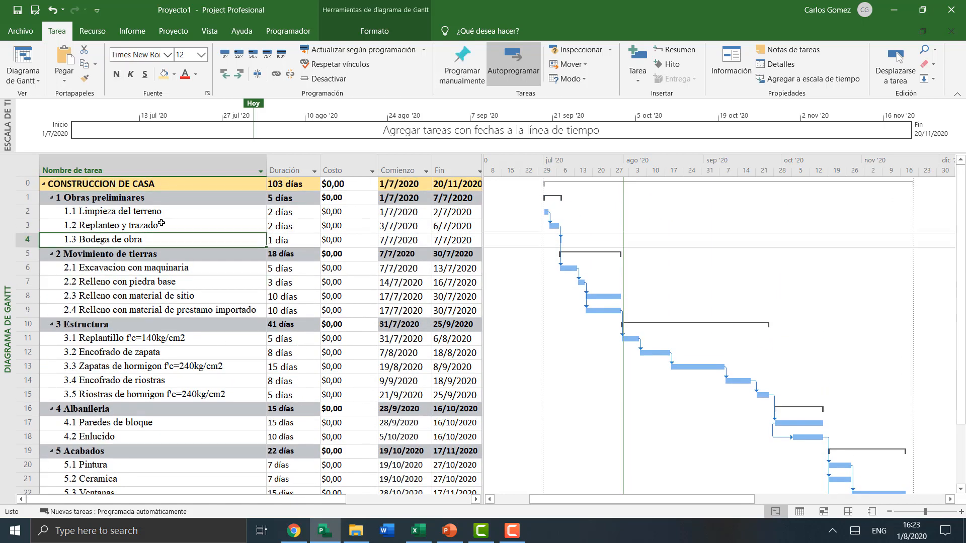
pyautogui.click(170, 225)
pyautogui.click(177, 204)
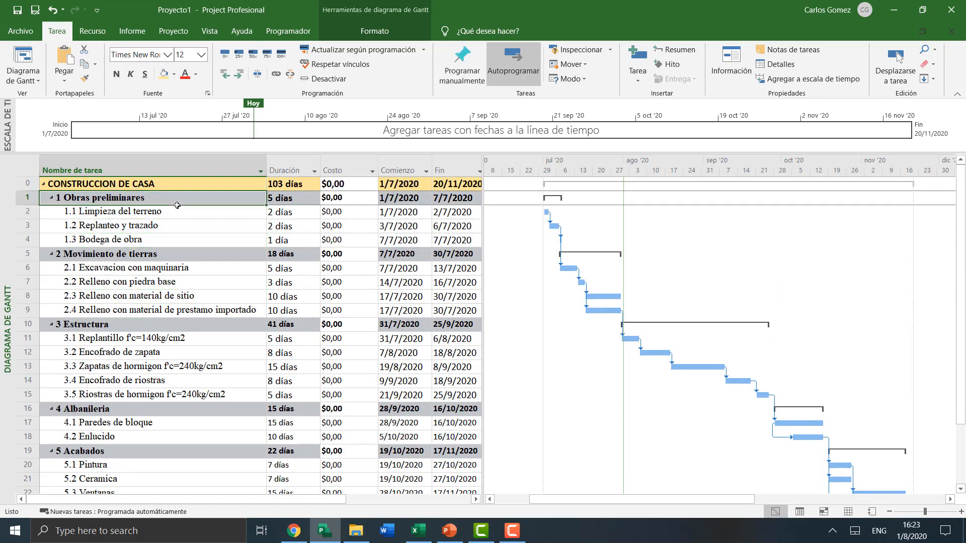
pyautogui.scroll(-1, 191, 293)
pyautogui.click(162, 337)
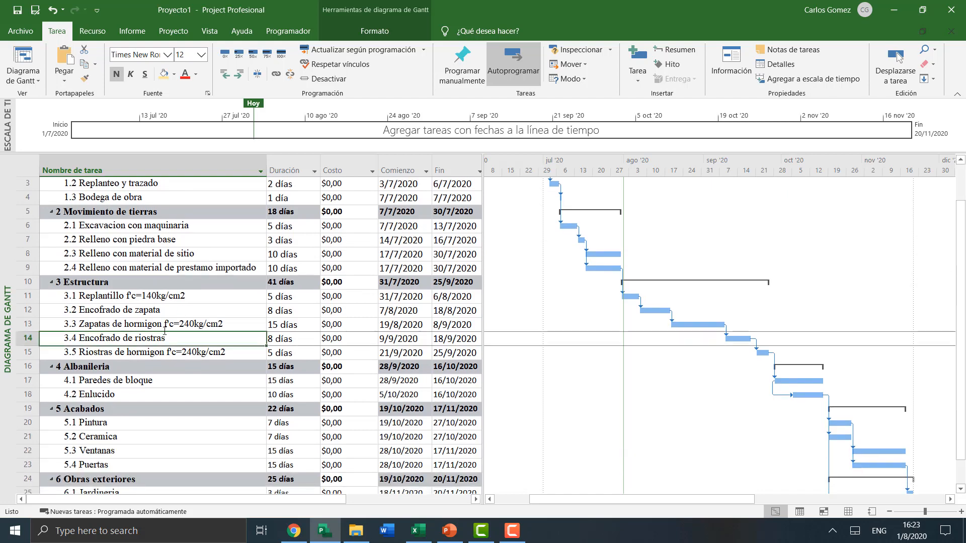
pyautogui.click(157, 266)
pyautogui.click(175, 225)
pyautogui.scroll(1, 317, 286)
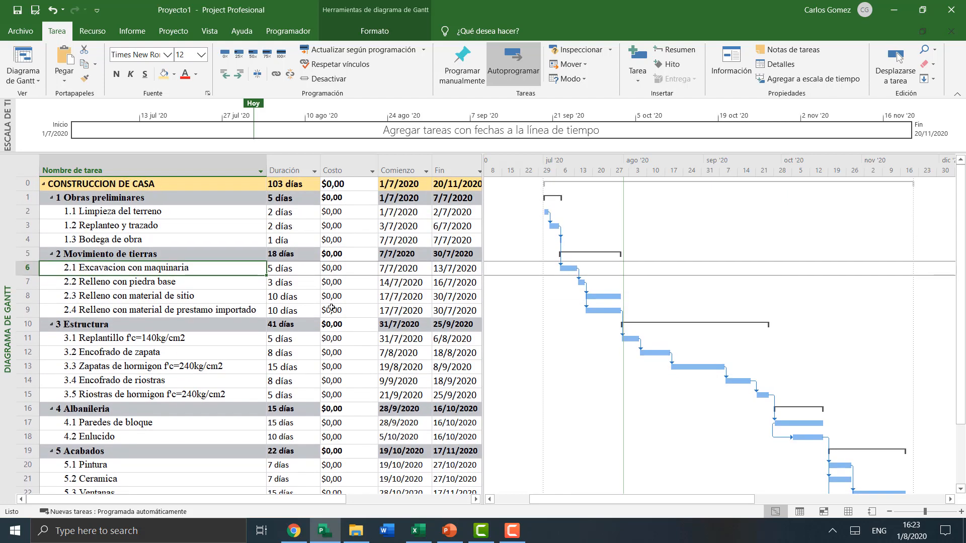
pyautogui.scroll(-1, 190, 368)
pyautogui.click(185, 296)
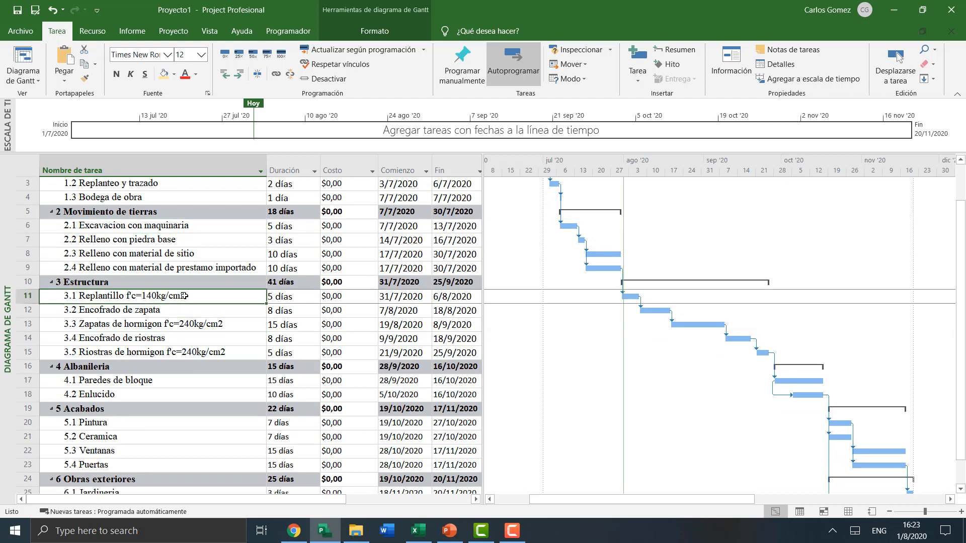
pyautogui.click(346, 296)
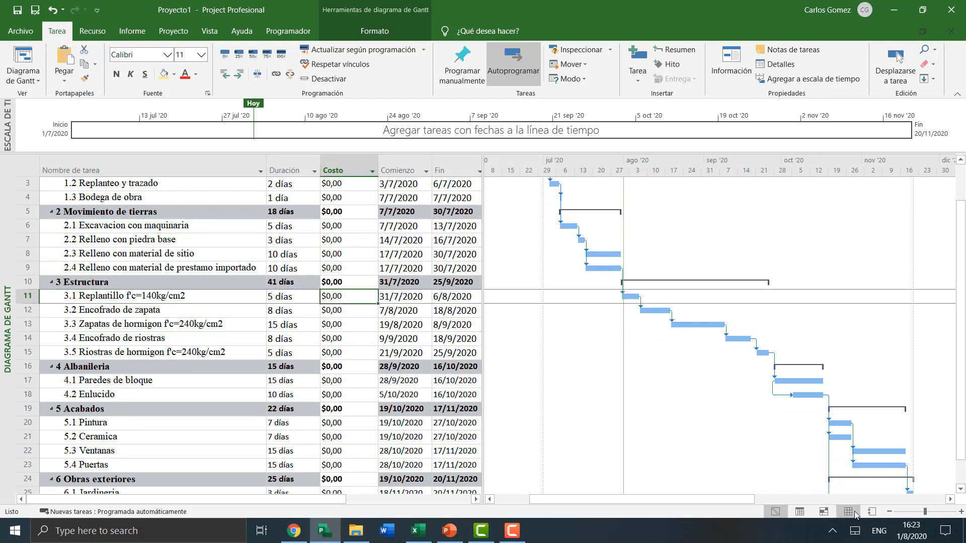
# - Open the Hoja de recursos view and add a first resource named Hormigon f'c=140kg/cm2
pyautogui.click(854, 512)
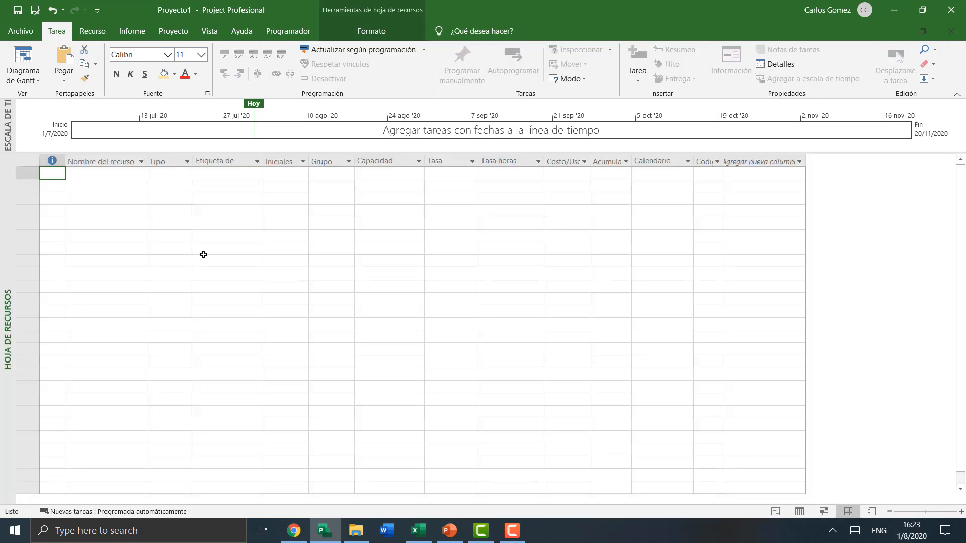
pyautogui.click(97, 175)
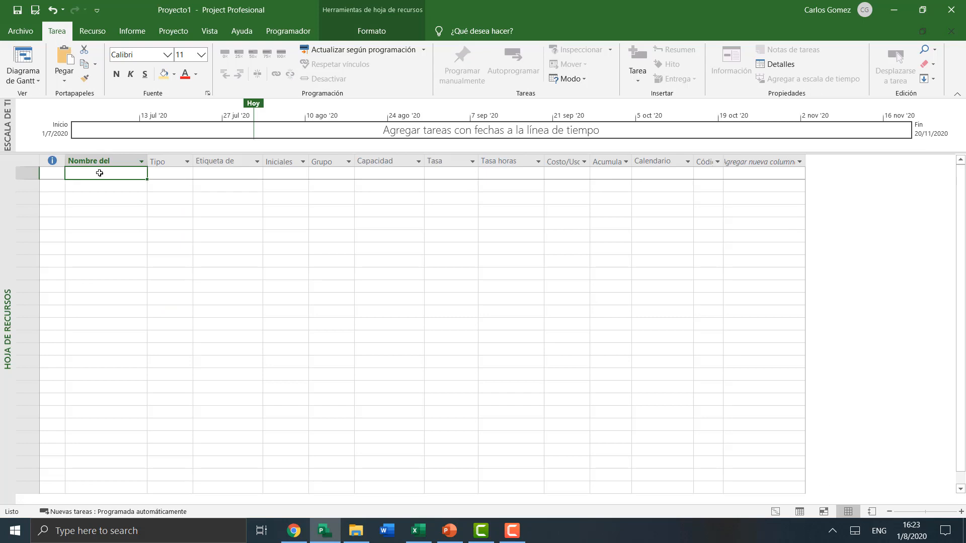
pyautogui.write('Hom')
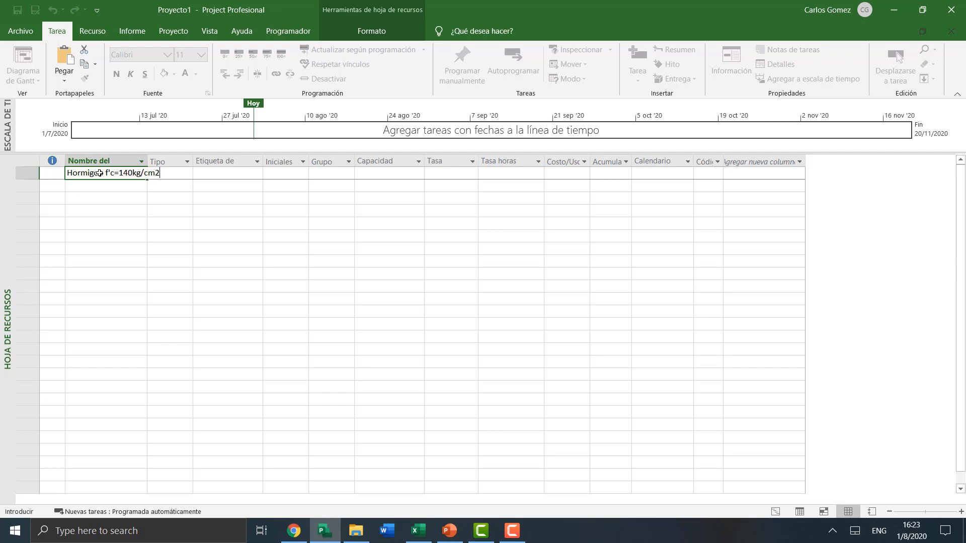
pyautogui.press('Return')
# - Set the type of the Hormigon f'c=140kg/cm2 resource to Material
pyautogui.click(178, 177)
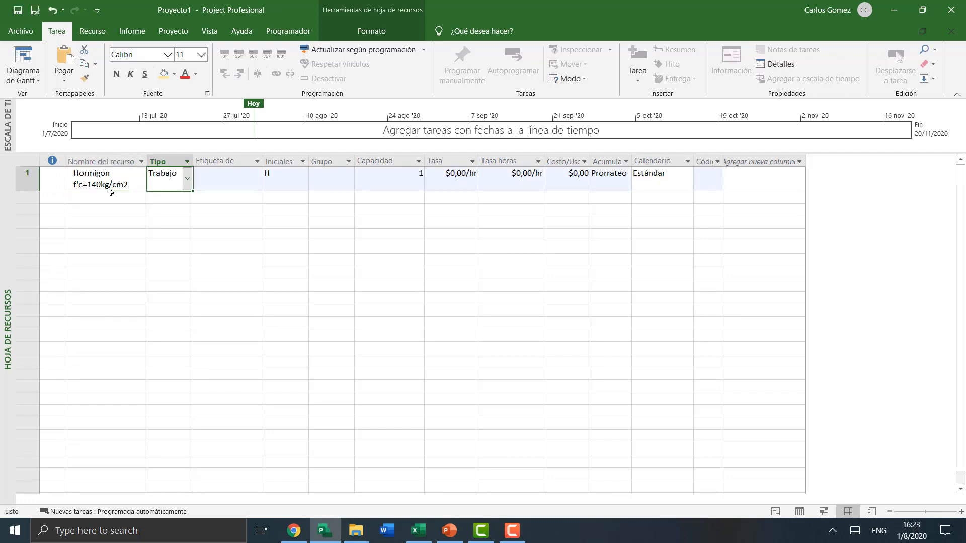
pyautogui.click(85, 205)
pyautogui.click(174, 178)
pyautogui.click(188, 177)
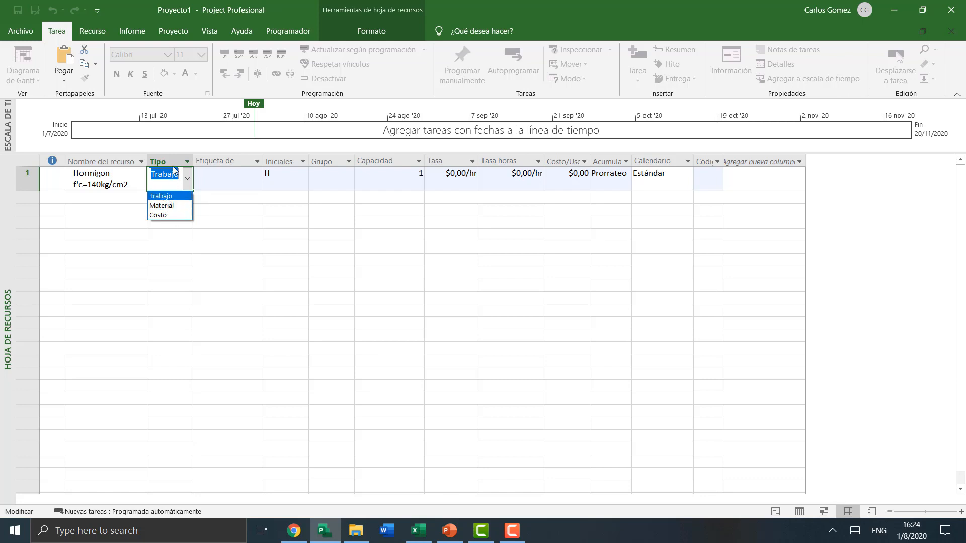
pyautogui.click(160, 205)
pyautogui.click(113, 256)
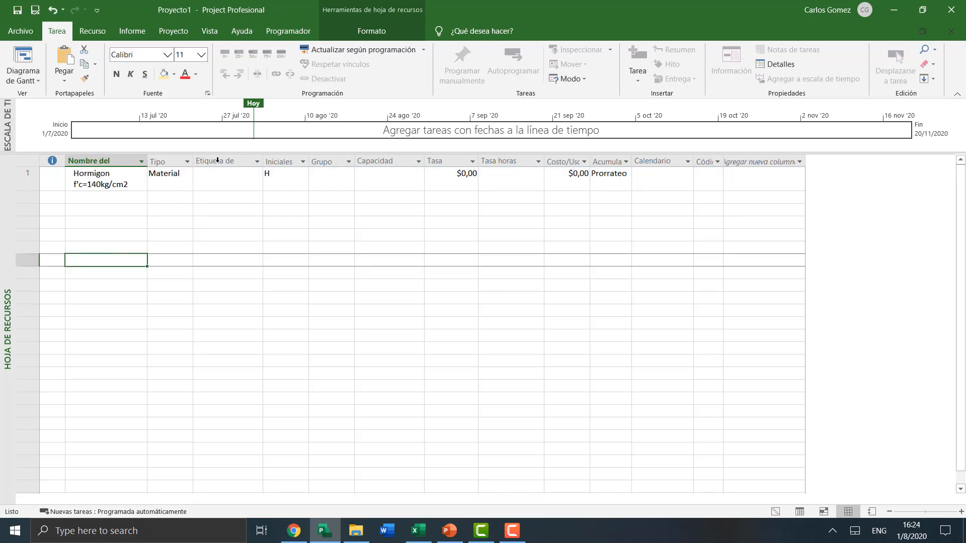
# - Enter m3 as the material label of the Hormigon f'c=140kg/cm2 resource
pyautogui.click(223, 184)
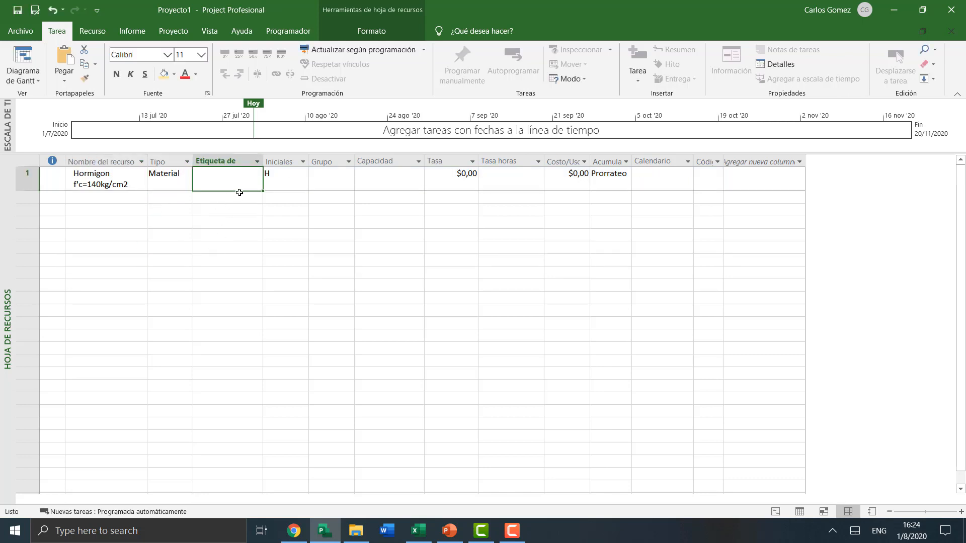
pyautogui.write('m3')
pyautogui.press('Return')
pyautogui.press('Up')
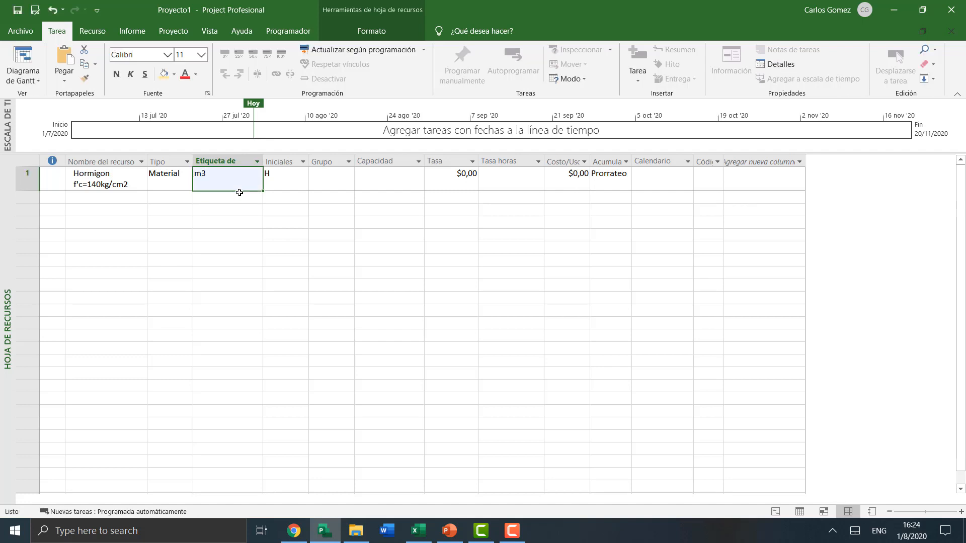
# - Set the standard rate (Tasa) of the Hormigon f'c=140kg/cm2 resource to $105,00
pyautogui.press('Right')
pyautogui.press('Right')
pyautogui.press('Right')
pyautogui.press('Right')
pyautogui.write('12')
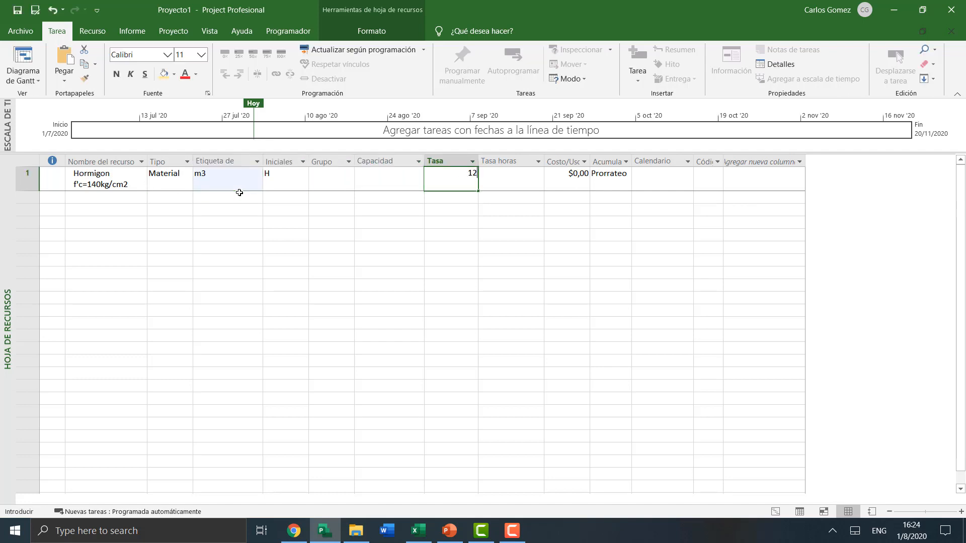
pyautogui.press('Return')
pyautogui.press('Up')
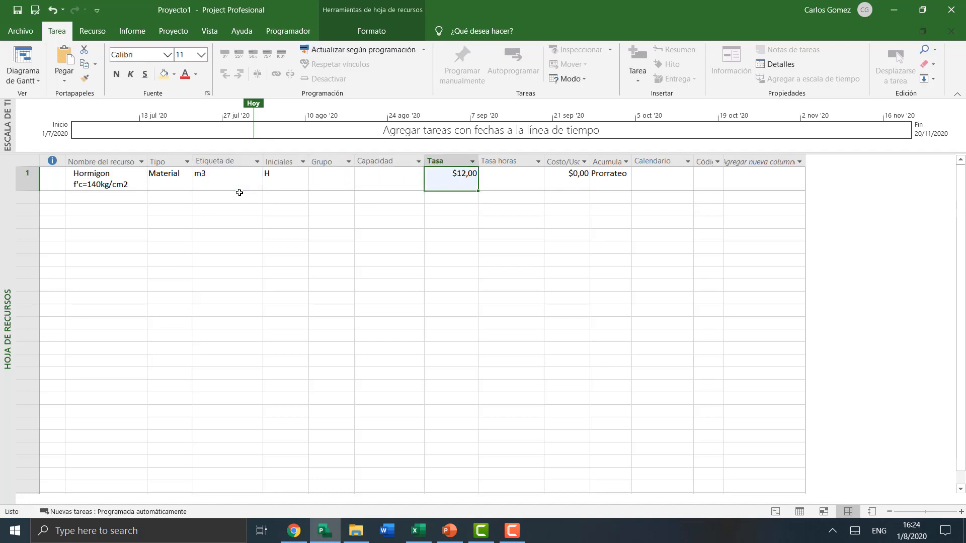
pyautogui.write('105')
pyautogui.press('Return')
pyautogui.press('Up')
# - Add a second resource named Cuartones below the Hormigon f'c=140kg/cm2 resource
pyautogui.press('Left')
pyautogui.press('Left')
pyautogui.press('Left')
pyautogui.press('Left')
pyautogui.press('Left')
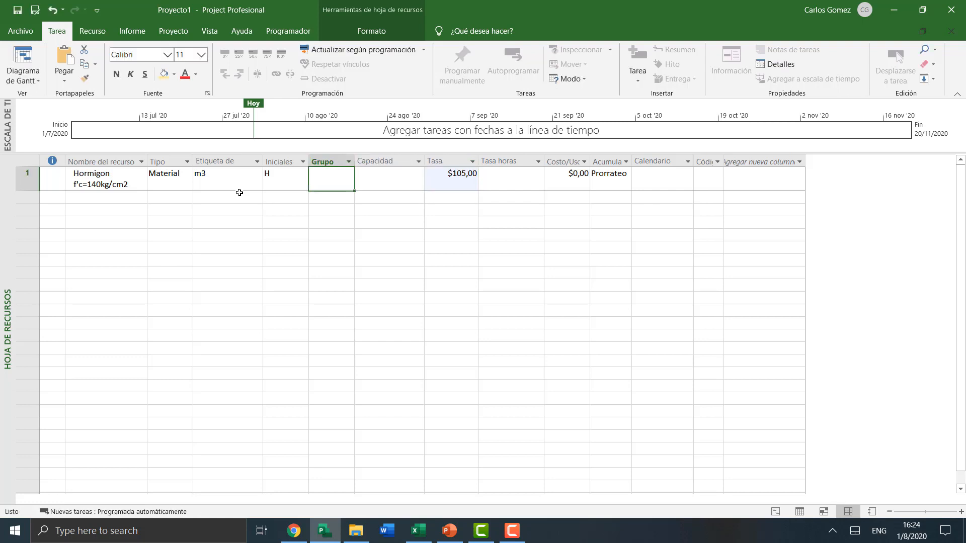
pyautogui.press('Down')
pyautogui.press('Left')
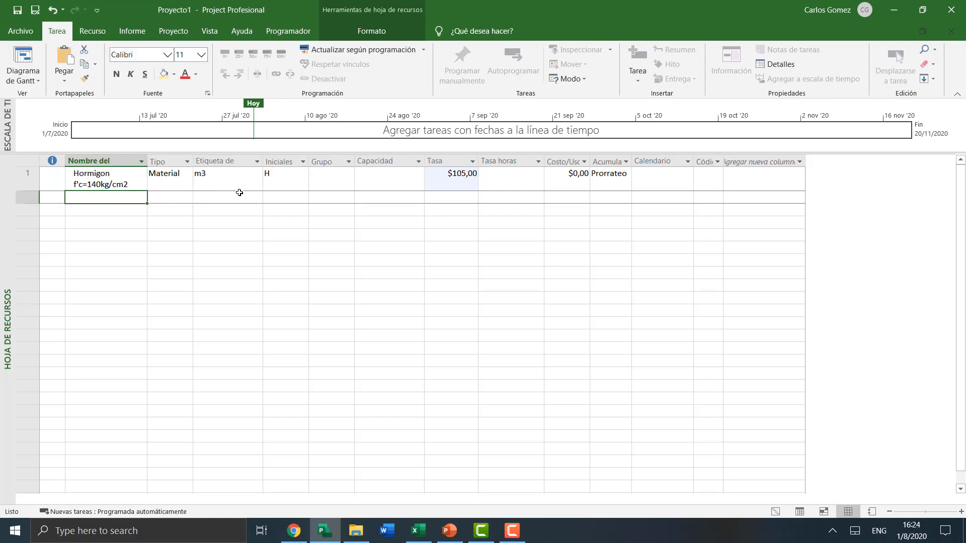
pyautogui.write('M')
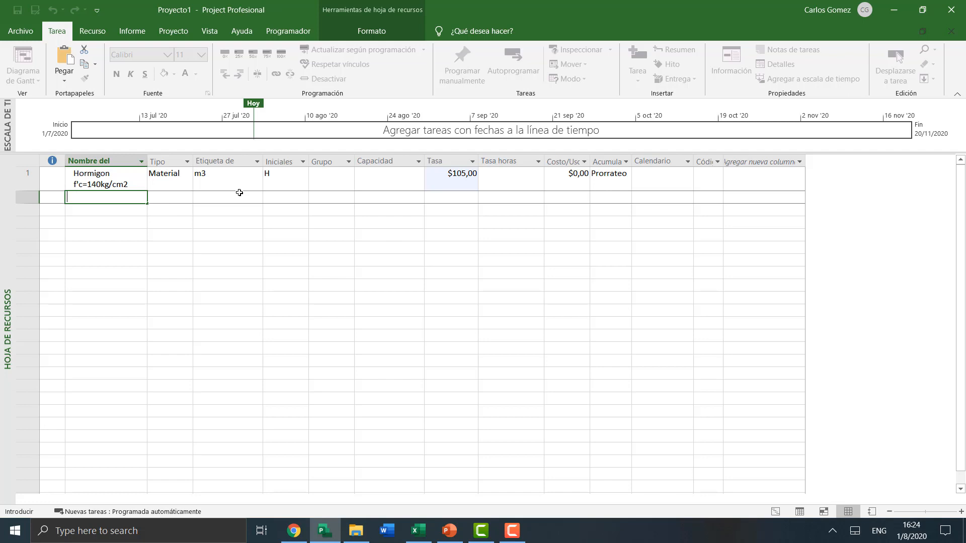
pyautogui.write('uartones')
pyautogui.press('Return')
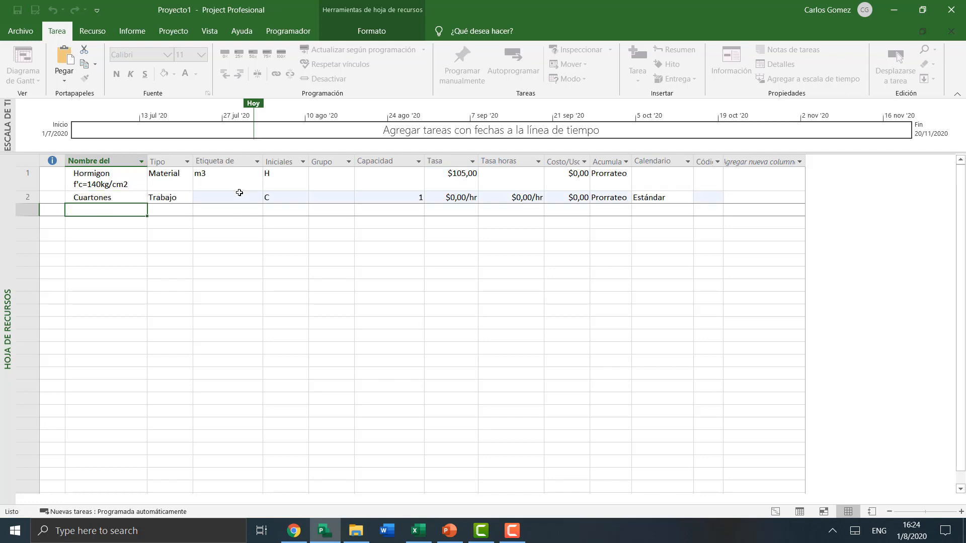
# - Add two more resources below Cuartones, named Tiras and Clavos
pyautogui.write('T')
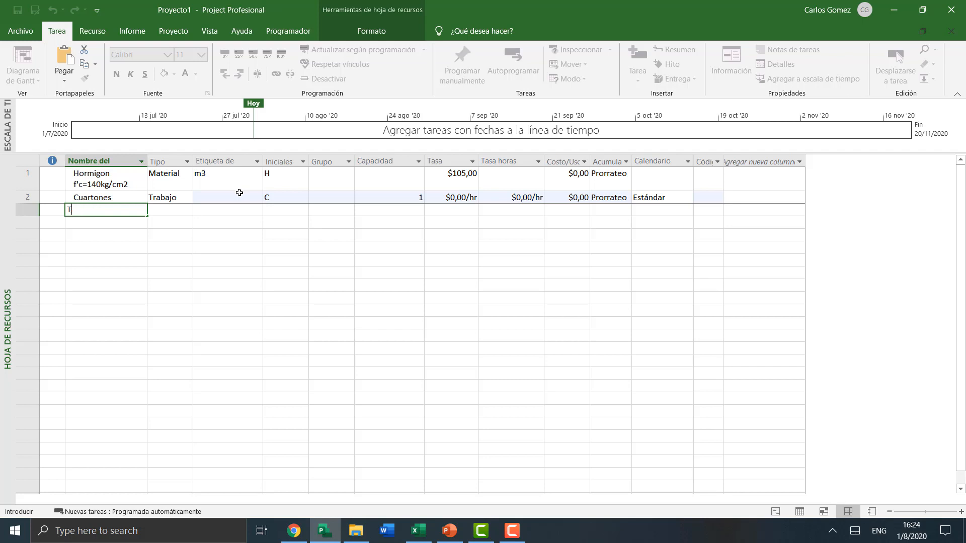
pyautogui.write('abas')
pyautogui.press('Return')
pyautogui.write('Cla')
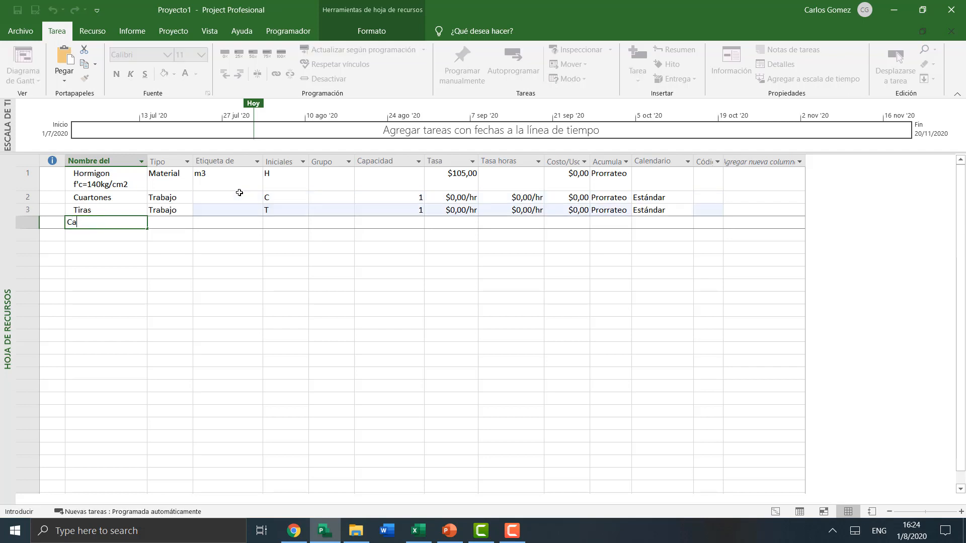
pyautogui.write('vos')
pyautogui.press('Return')
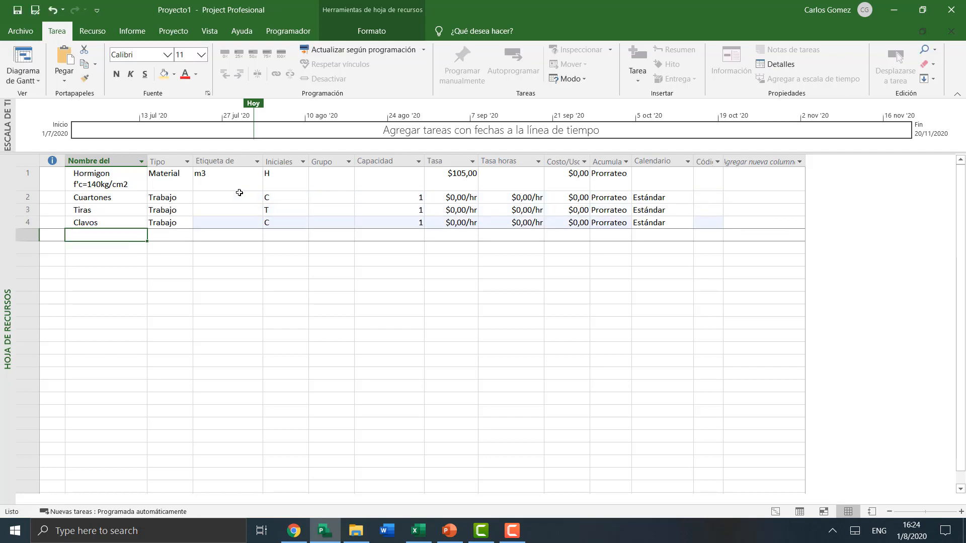
# - Add the labour resources Maestro obra, Albanil and Peon below Clavos
pyautogui.write('Maed')
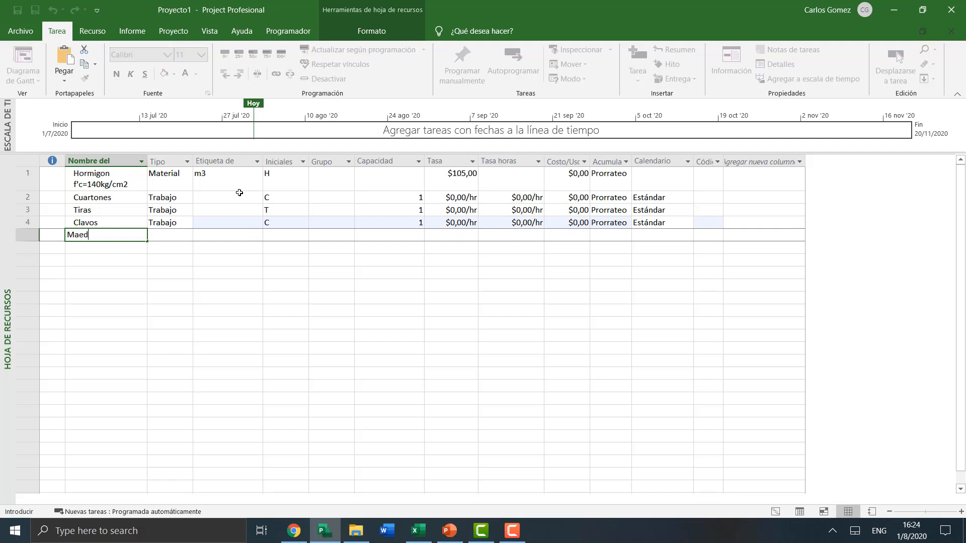
pyautogui.press('BackSpace')
pyautogui.write('stro obra')
pyautogui.press('Return')
pyautogui.write('AL')
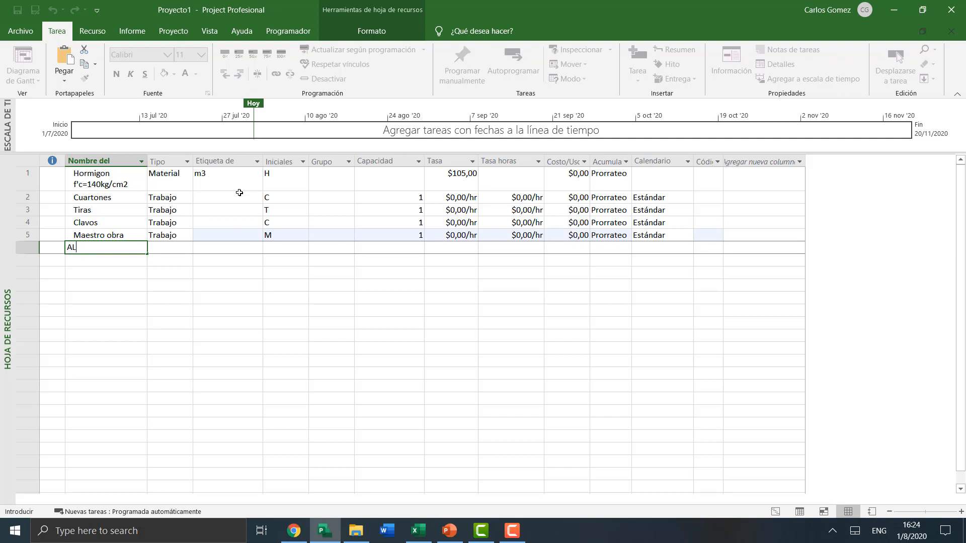
pyautogui.write('bail')
pyautogui.press('Return')
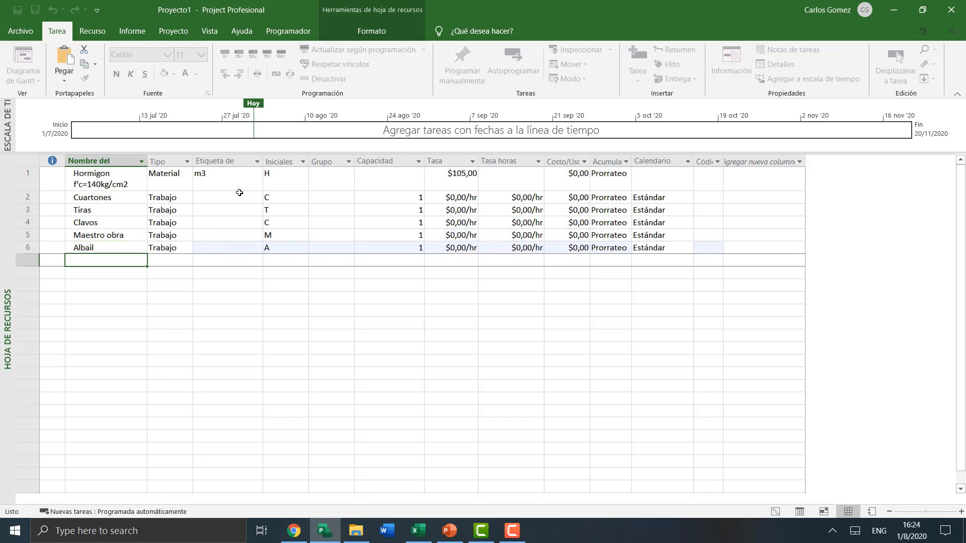
pyautogui.press('Up')
pyautogui.write('Alba')
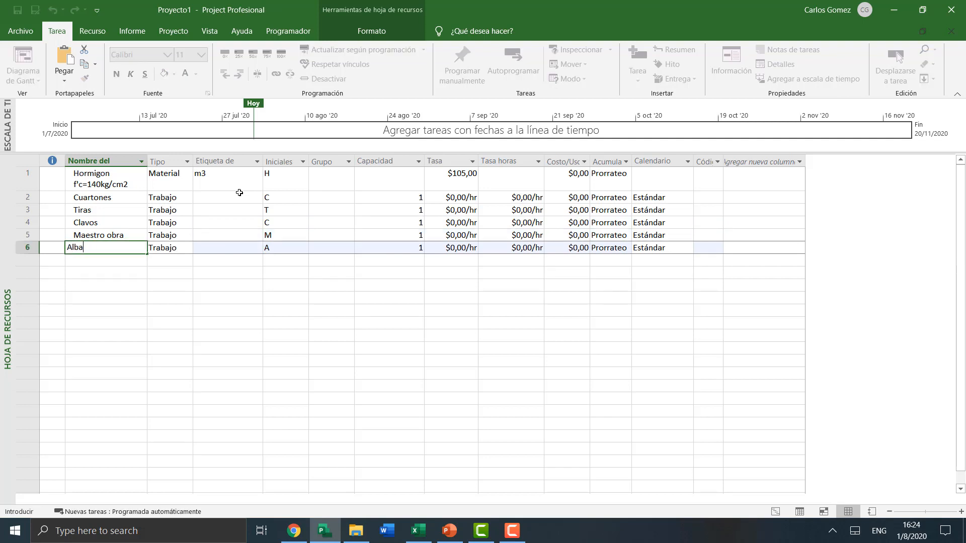
pyautogui.press('Return')
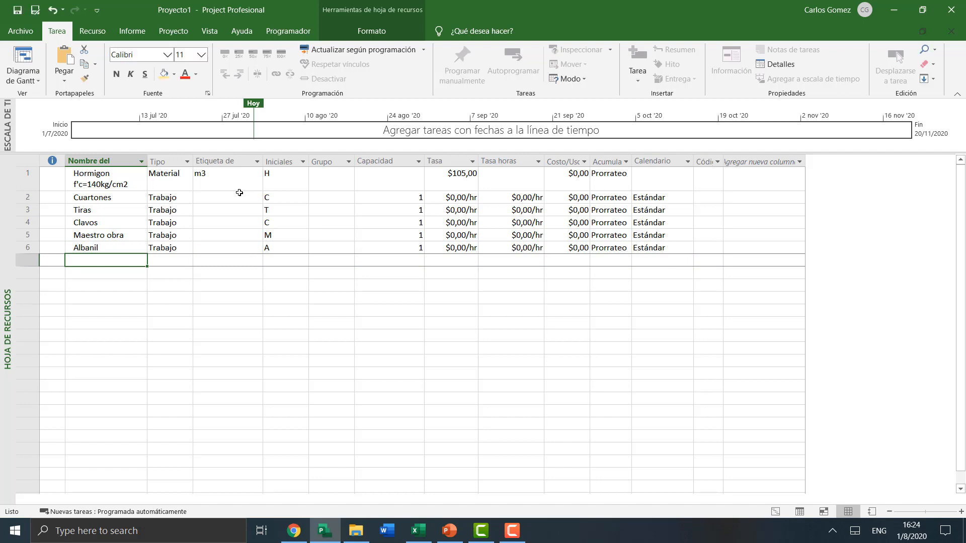
pyautogui.write('Penn')
pyautogui.press('Return')
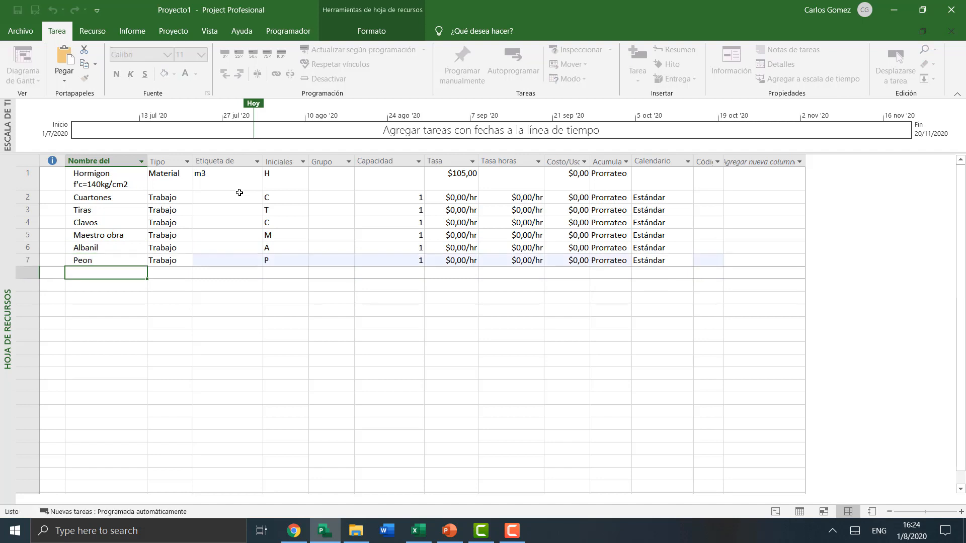
# - Set the type of the Cuartones, Tiras and Clavos resources to Material
pyautogui.click(119, 222)
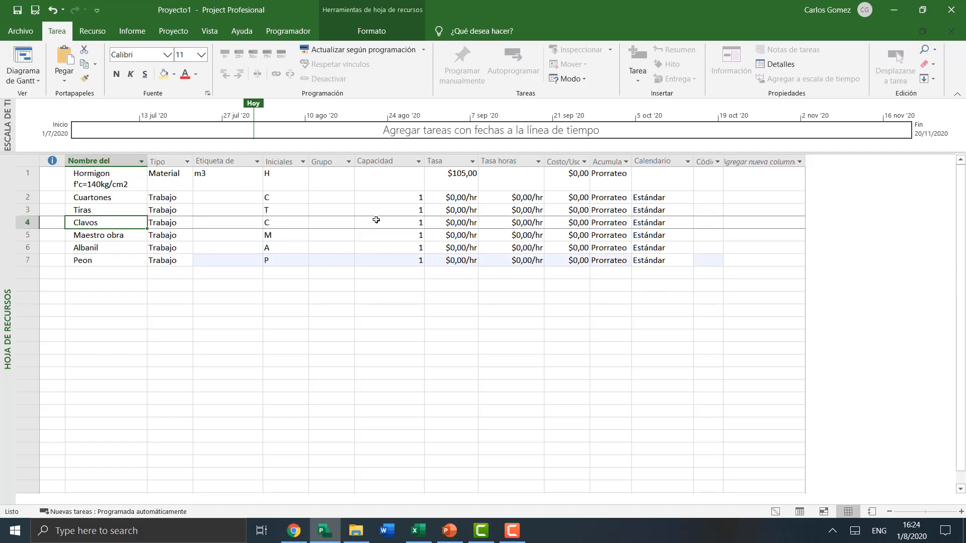
pyautogui.click(103, 197)
pyautogui.click(166, 197)
pyautogui.click(187, 196)
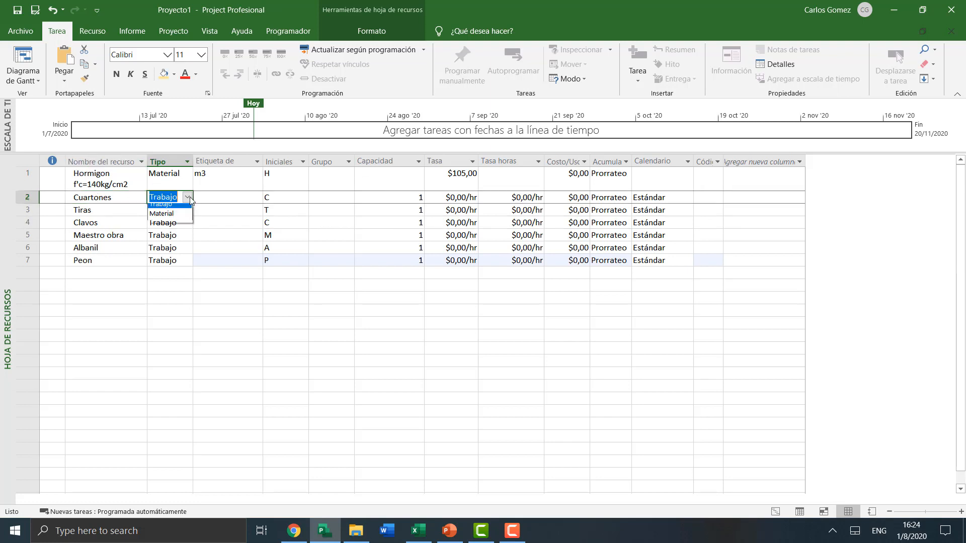
pyautogui.click(176, 217)
pyautogui.click(166, 209)
pyautogui.click(187, 210)
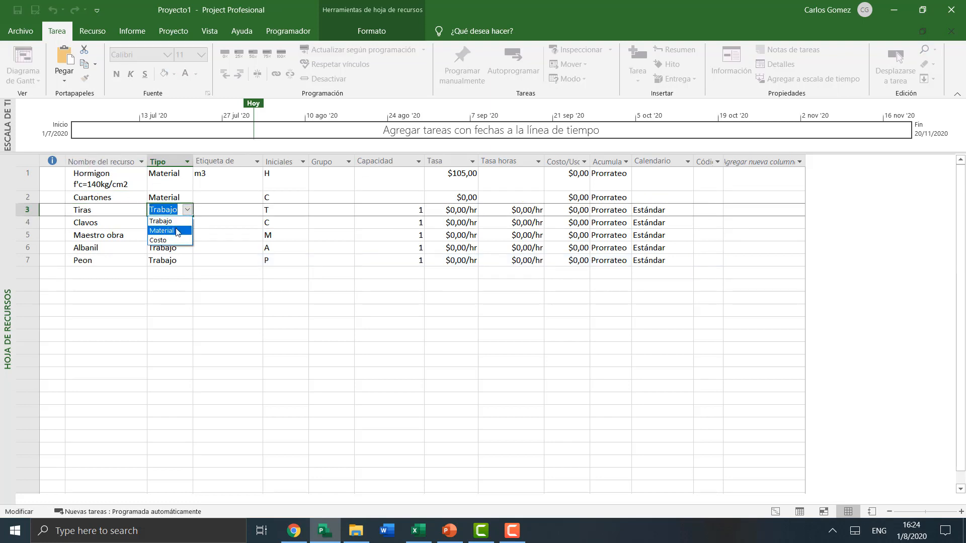
pyautogui.click(171, 231)
pyautogui.click(172, 223)
pyautogui.click(187, 223)
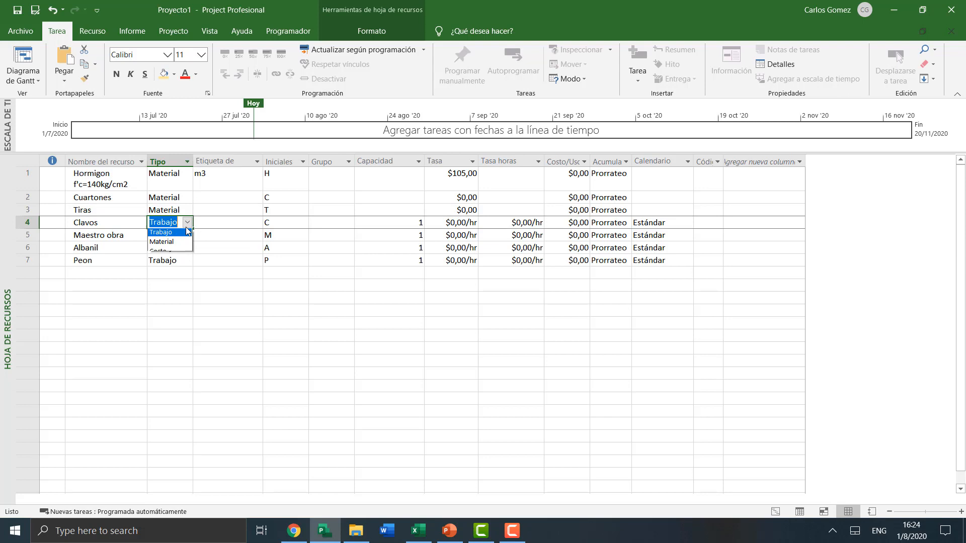
pyautogui.click(159, 249)
# - Enter the material labels caja for Clavos and unidad for both Tiras and Cuartones
pyautogui.click(225, 226)
pyautogui.write('caja')
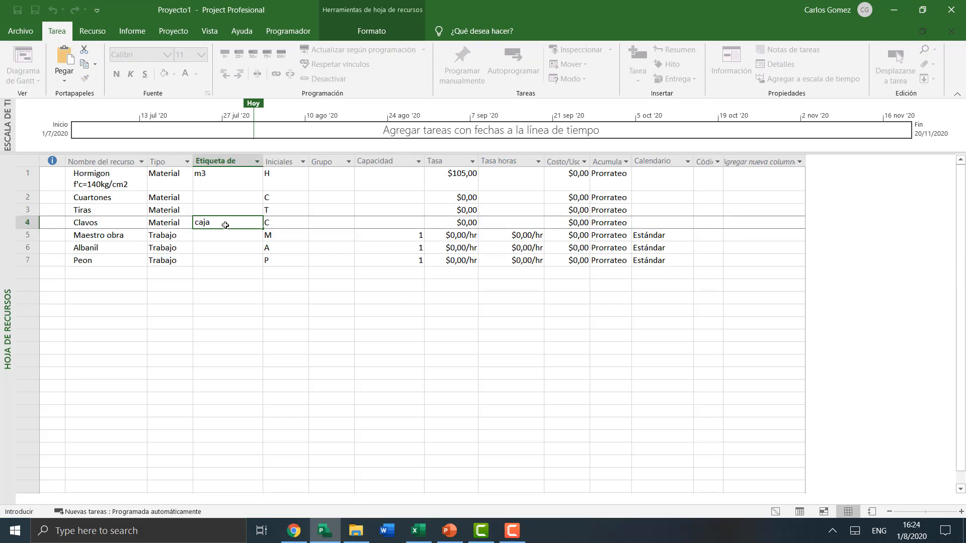
pyautogui.press('Up')
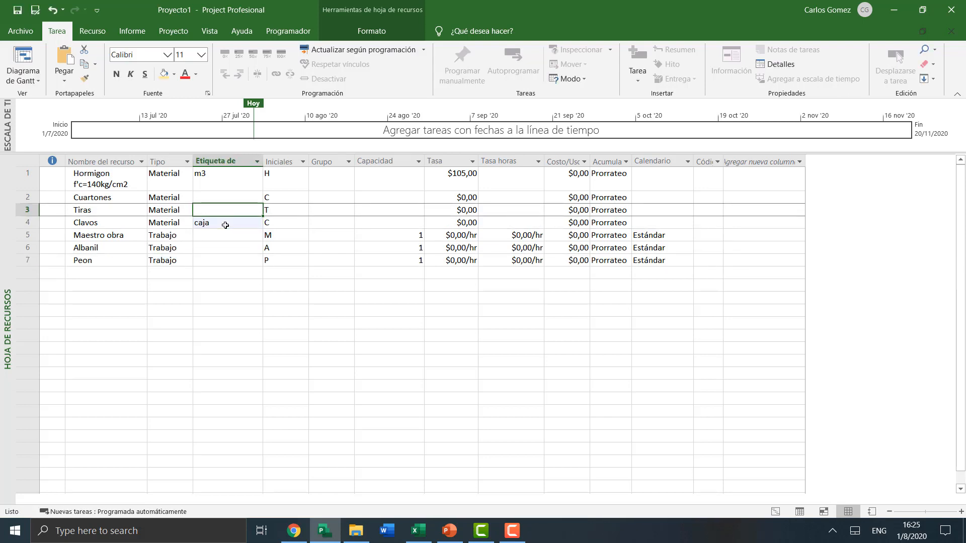
pyautogui.write('unidad')
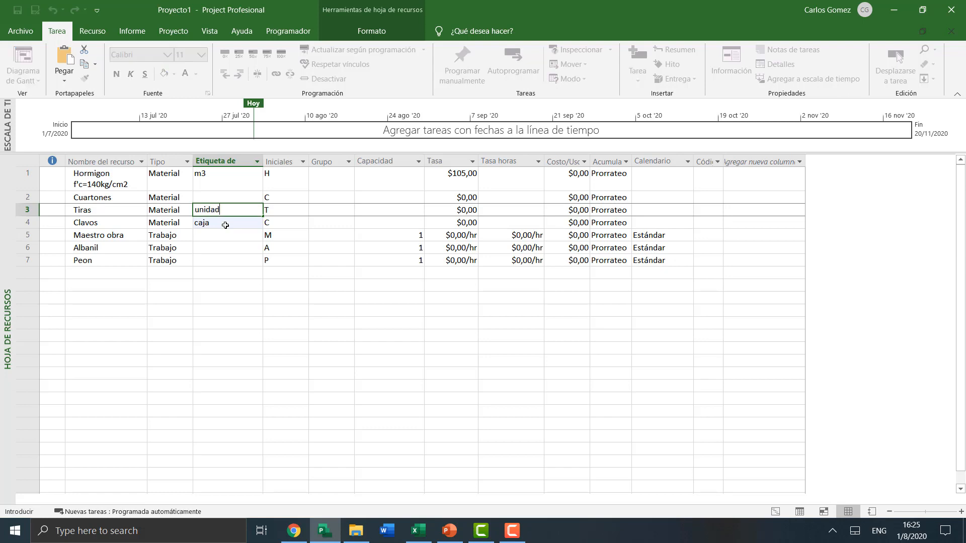
pyautogui.press('Up')
pyautogui.write('uni')
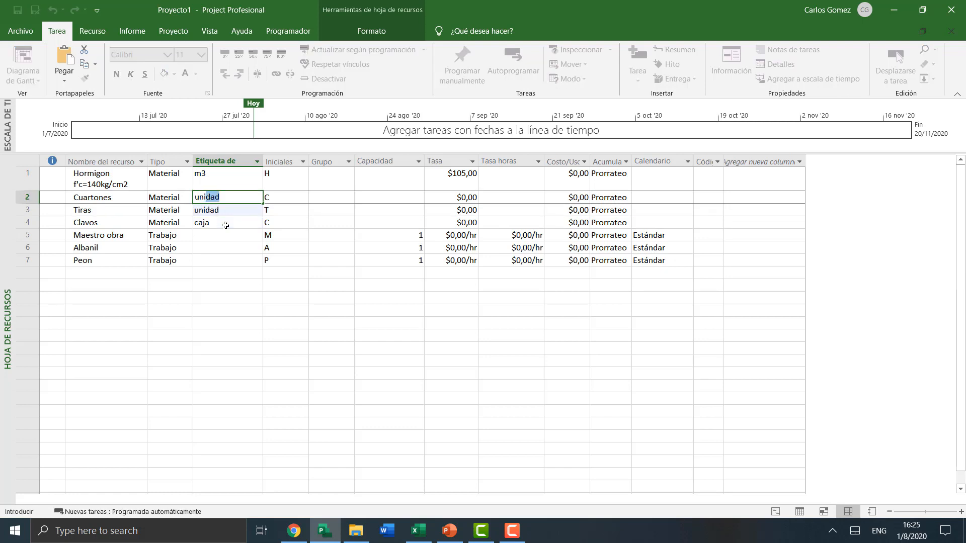
pyautogui.press('Return')
# - Set the standard rate (Tasa) of the Cuartones resource to $5,00
pyautogui.press('Up')
pyautogui.press('Down')
pyautogui.press('Right')
pyautogui.press('Right')
pyautogui.press('Right')
pyautogui.press('Right')
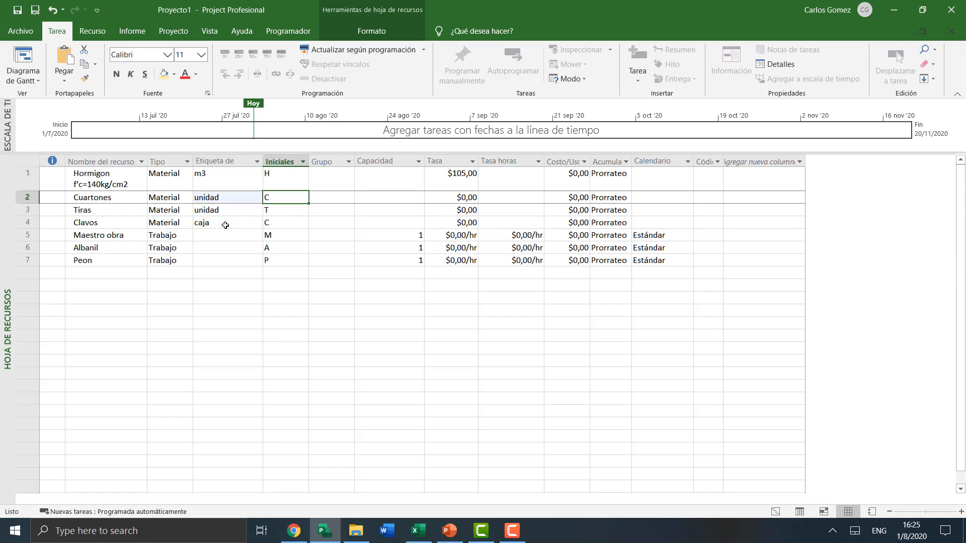
pyautogui.write('5')
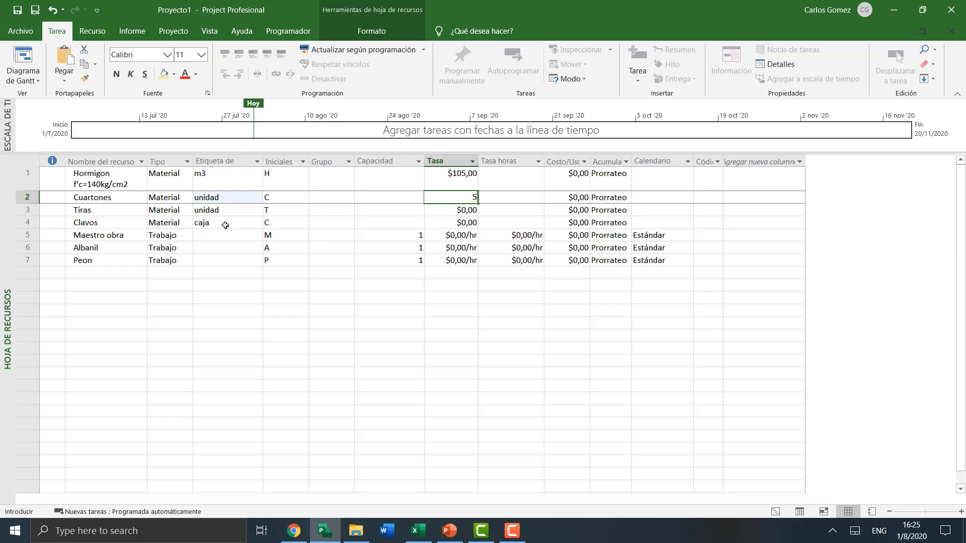
pyautogui.press('Return')
# - Set the standard rates (Tasa) of Tiras to $4,00 and Clavos to $35,00
pyautogui.press('Up')
pyautogui.press('Up')
pyautogui.press('Down')
pyautogui.press('Down')
pyautogui.press('Down')
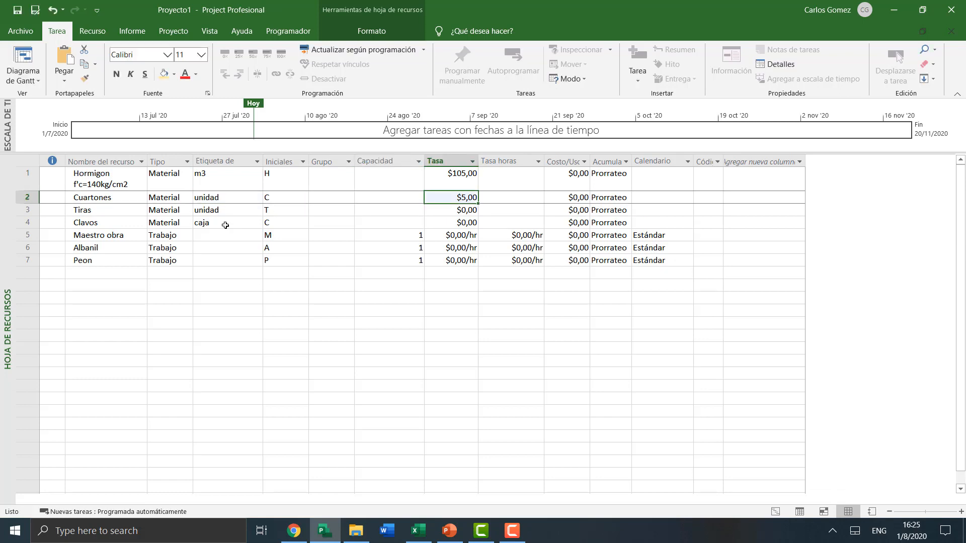
pyautogui.press('Up')
pyautogui.press('Up')
pyautogui.press('Up')
pyautogui.press('Down')
pyautogui.press('Down')
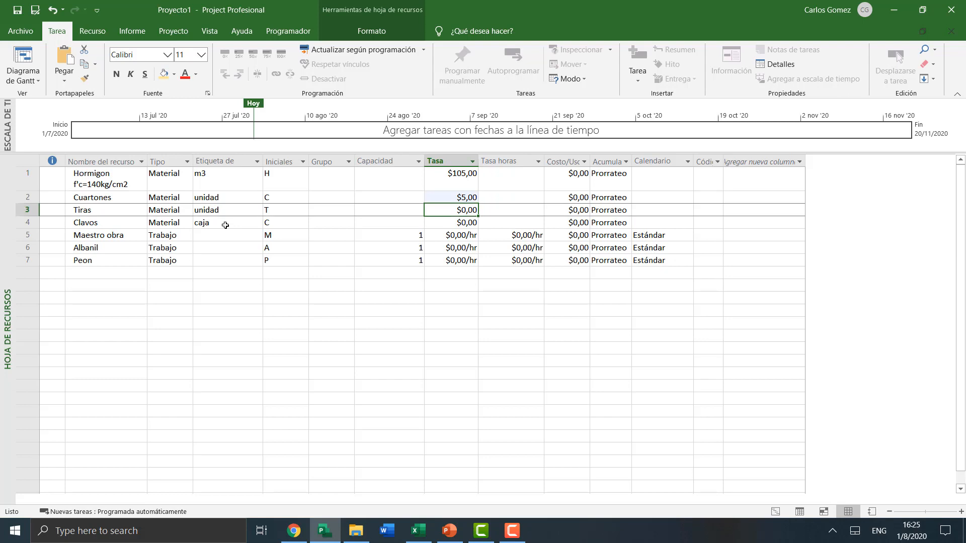
pyautogui.write('4')
pyautogui.press('Return')
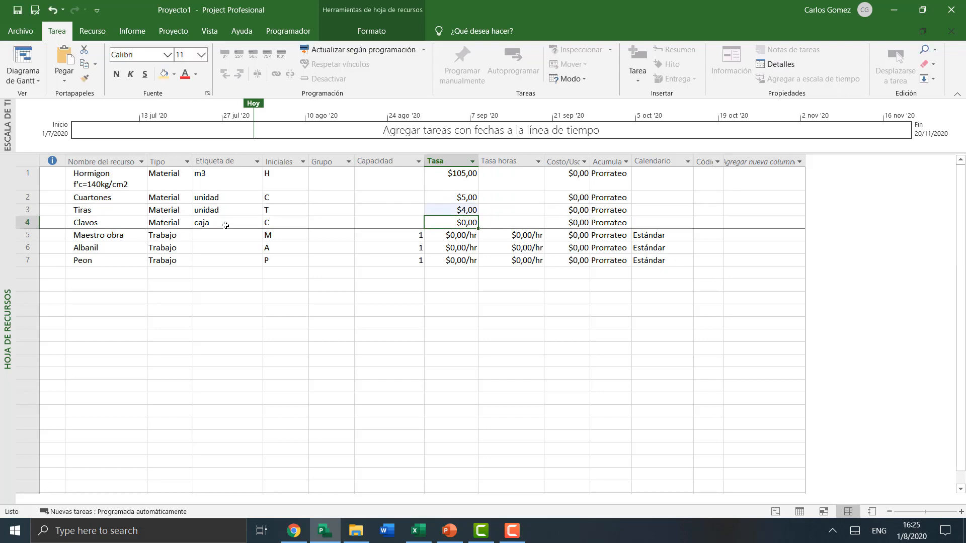
pyautogui.write('35')
pyautogui.press('Return')
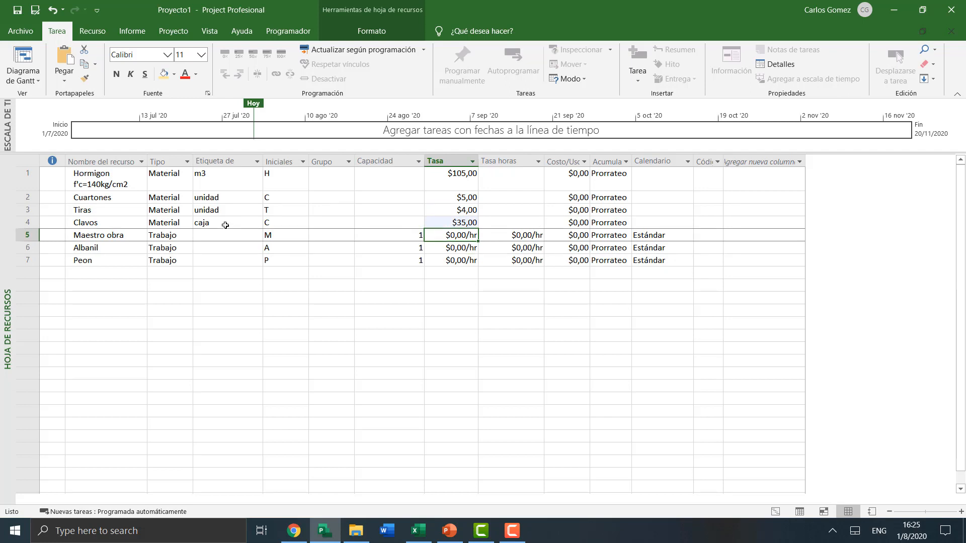
# - Set the hourly standard rates to $5,00 for Maestro obra, $4,00 for Albanil and $3,50 for Peon
pyautogui.write('5')
pyautogui.press('Return')
pyautogui.write('4')
pyautogui.press('Return')
pyautogui.write('3')
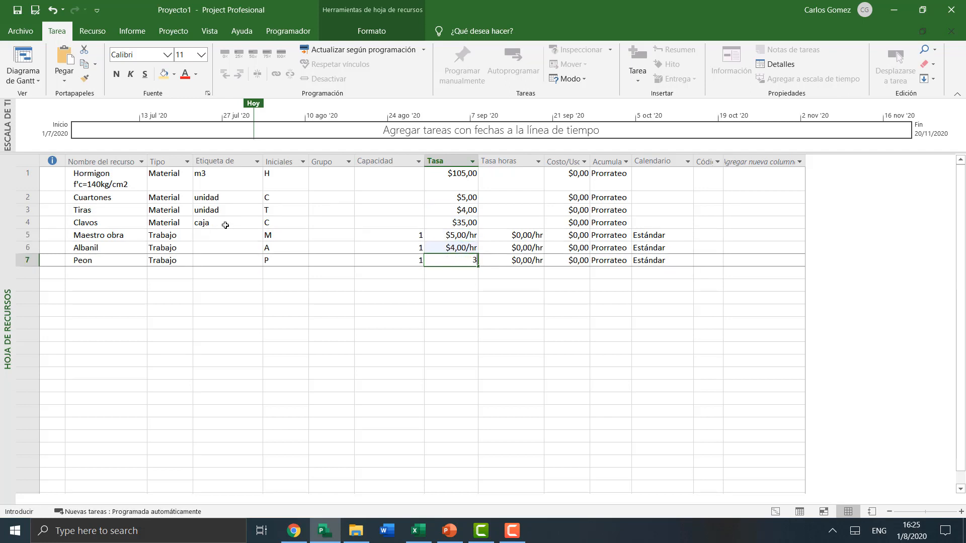
pyautogui.write(',5')
pyautogui.press('Return')
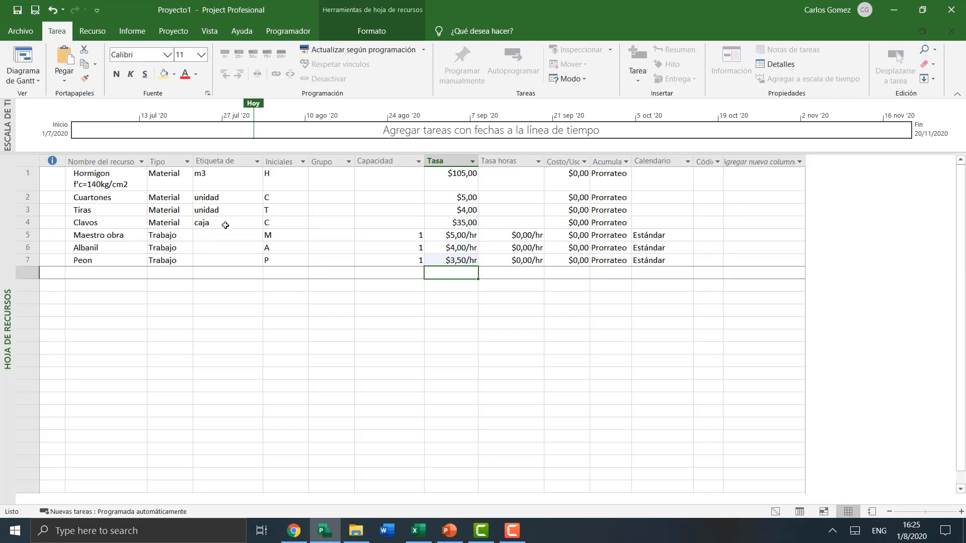
# - Return to the Diagrama de Gantt view and look over the Estructura tasks from 3.1 Replantillo to 3.5 Riostras de hormigon
pyautogui.click(123, 236)
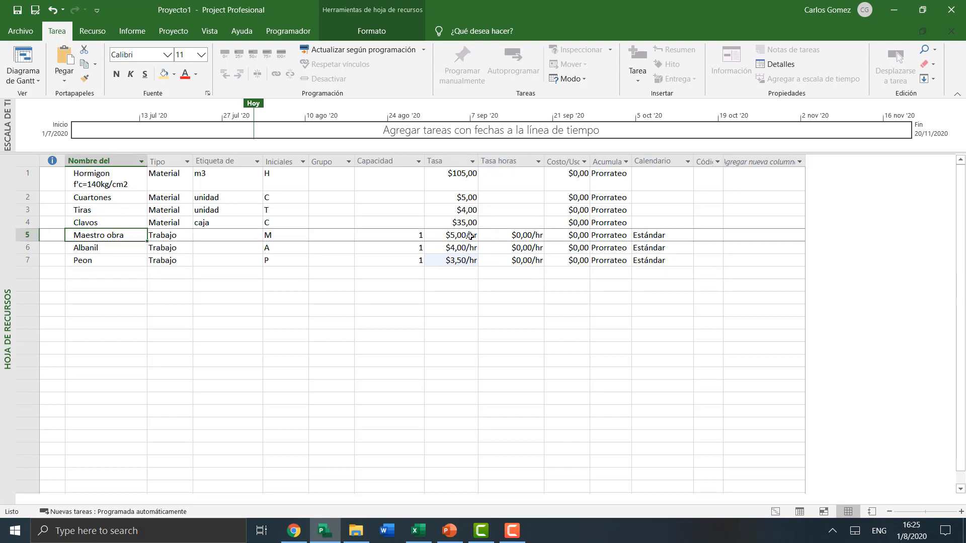
pyautogui.click(458, 260)
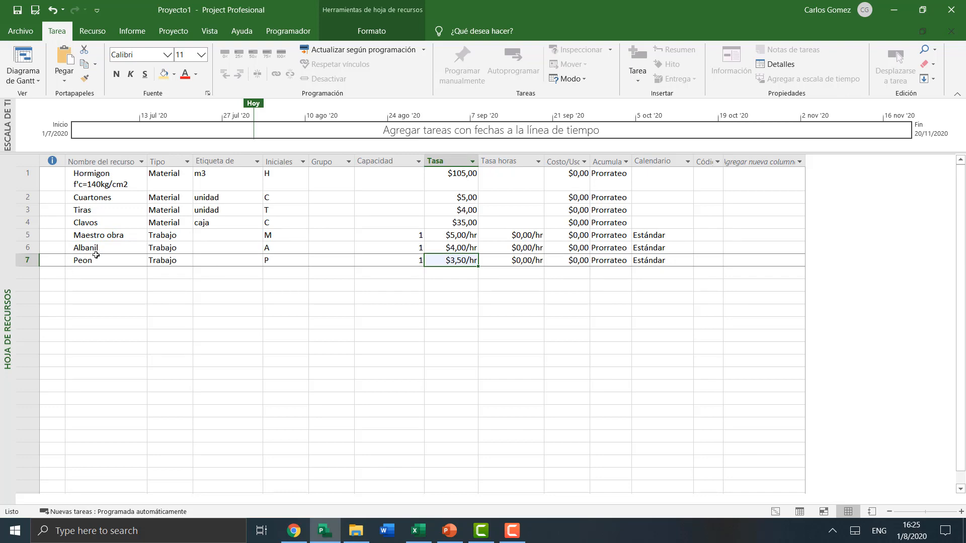
pyautogui.click(98, 236)
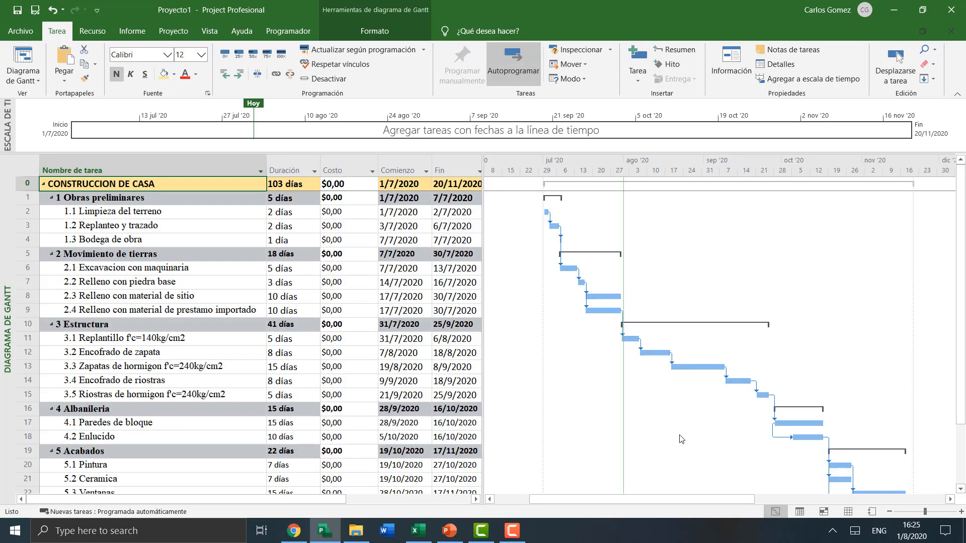
pyautogui.click(212, 239)
pyautogui.scroll(-1, 170, 338)
pyautogui.click(144, 354)
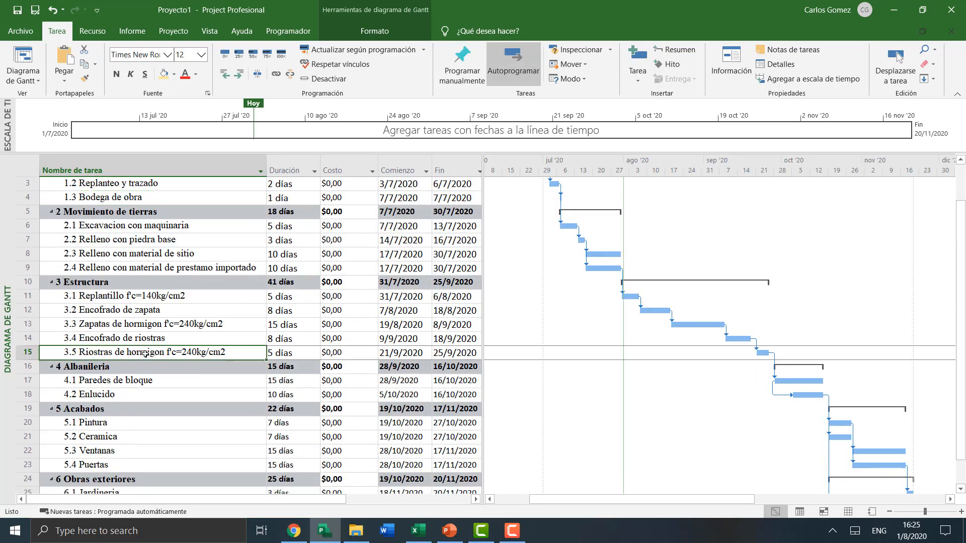
pyautogui.click(151, 329)
pyautogui.click(159, 296)
pyautogui.click(165, 338)
pyautogui.click(170, 308)
pyautogui.click(178, 298)
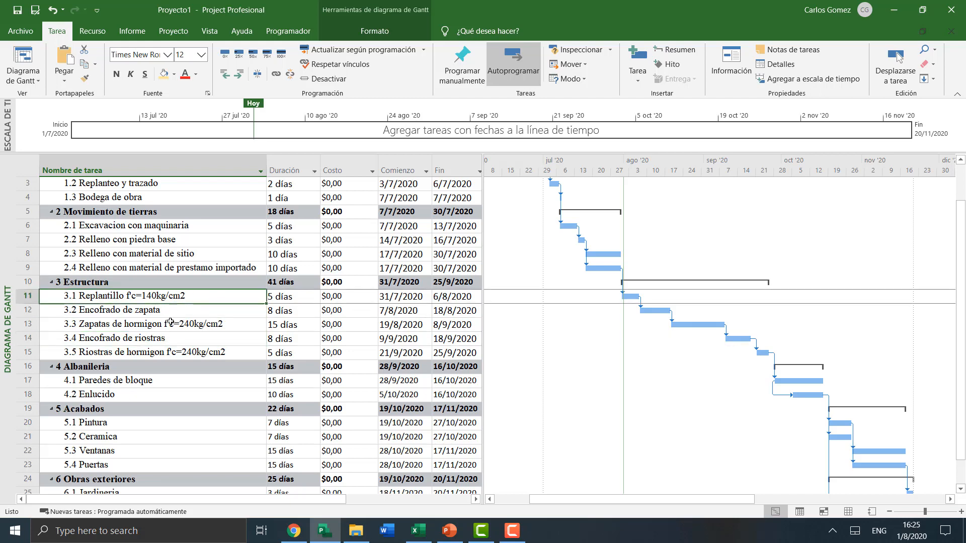
pyautogui.click(197, 322)
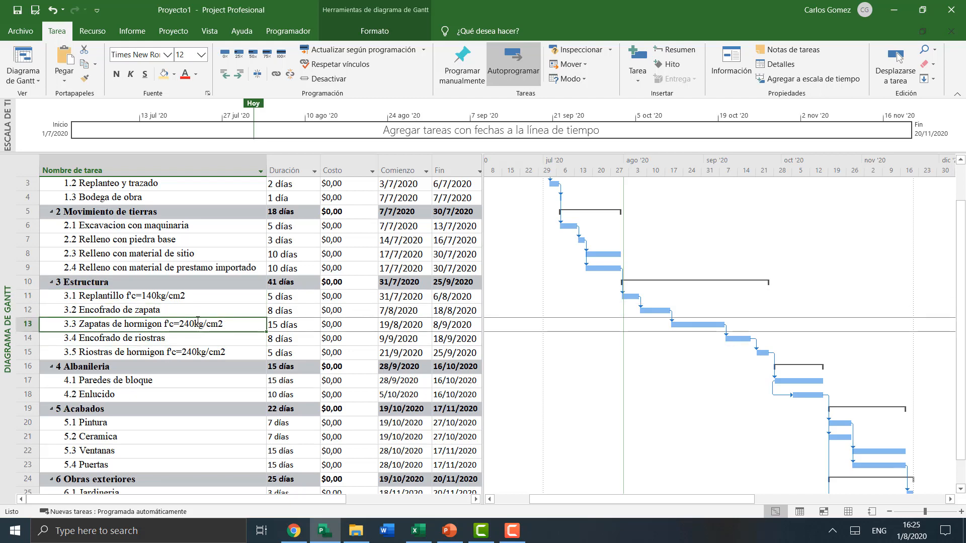
# - Assign the Maestro obra resource to task 3.1 Replantillo f'c=140kg/cm2 in its task information
pyautogui.click(183, 295)
pyautogui.click(167, 314)
pyautogui.doubleClick(184, 296)
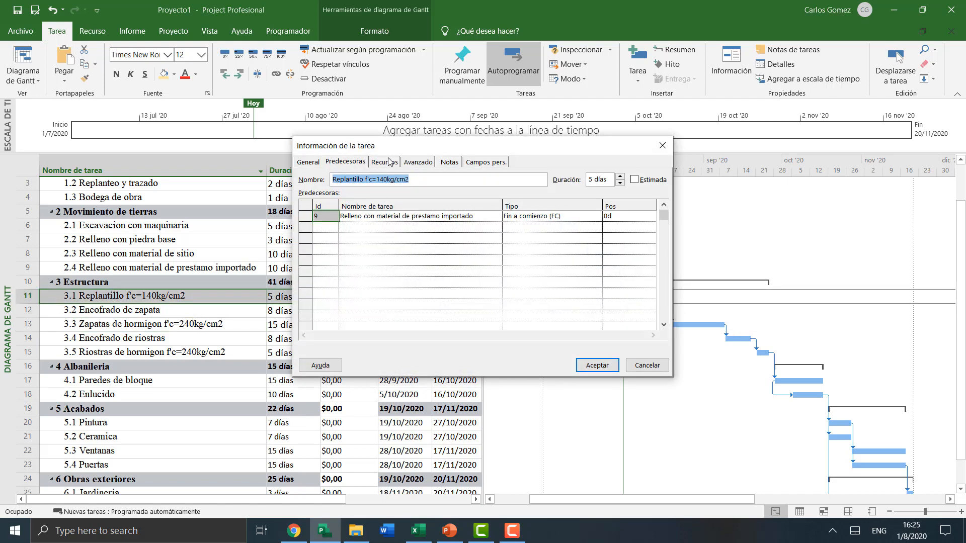
pyautogui.click(389, 161)
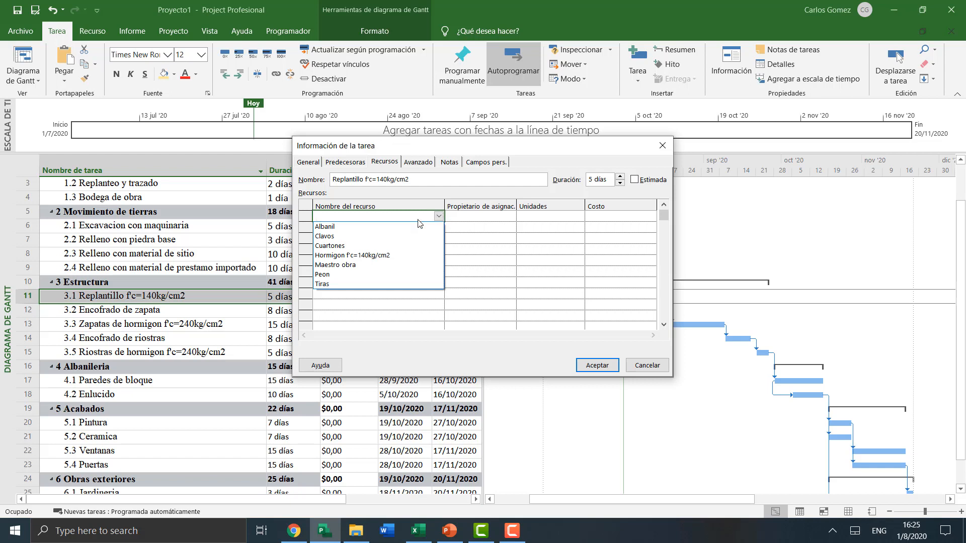
pyautogui.click(346, 265)
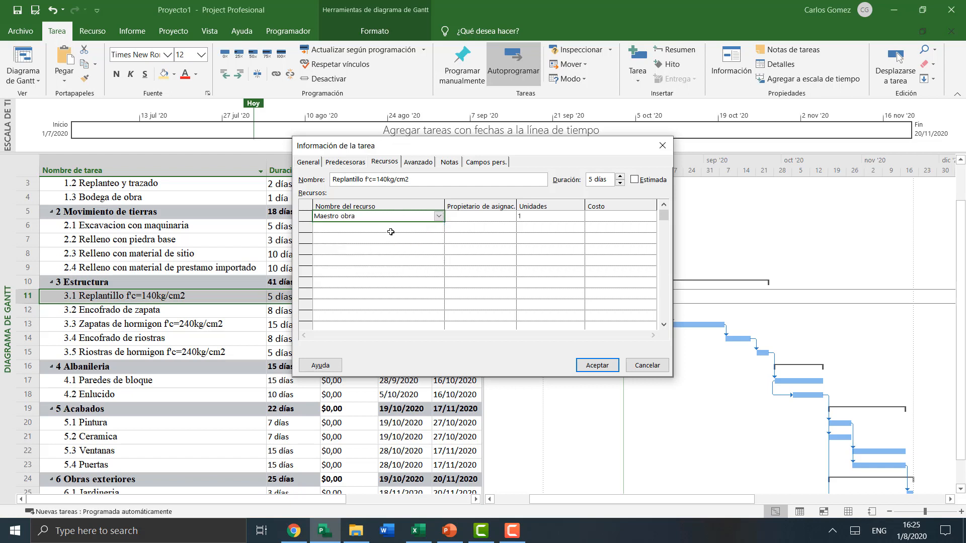
# - Add Albanil and Peon to the resources assigned to task 3.1 Replantillo
pyautogui.click(432, 226)
pyautogui.click(438, 227)
pyautogui.click(379, 238)
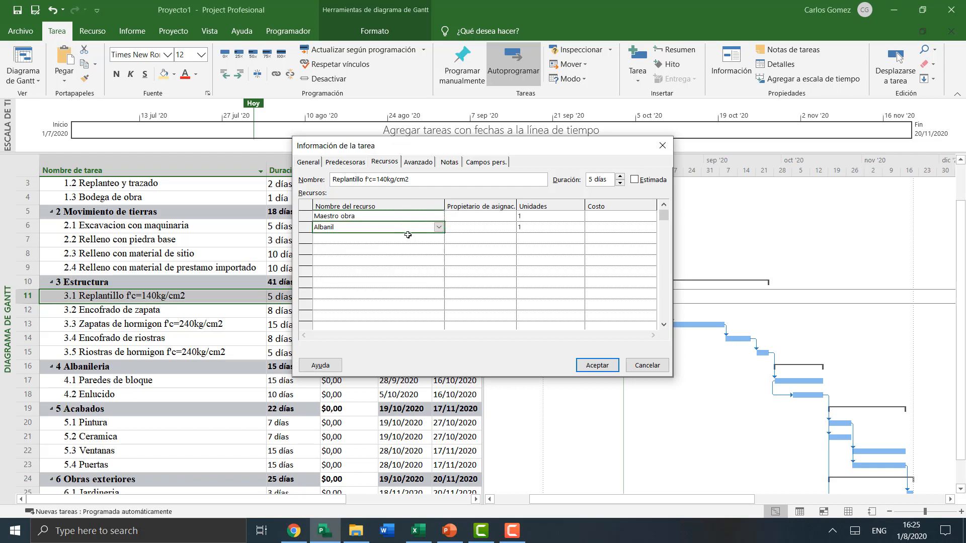
pyautogui.click(432, 238)
pyautogui.click(438, 238)
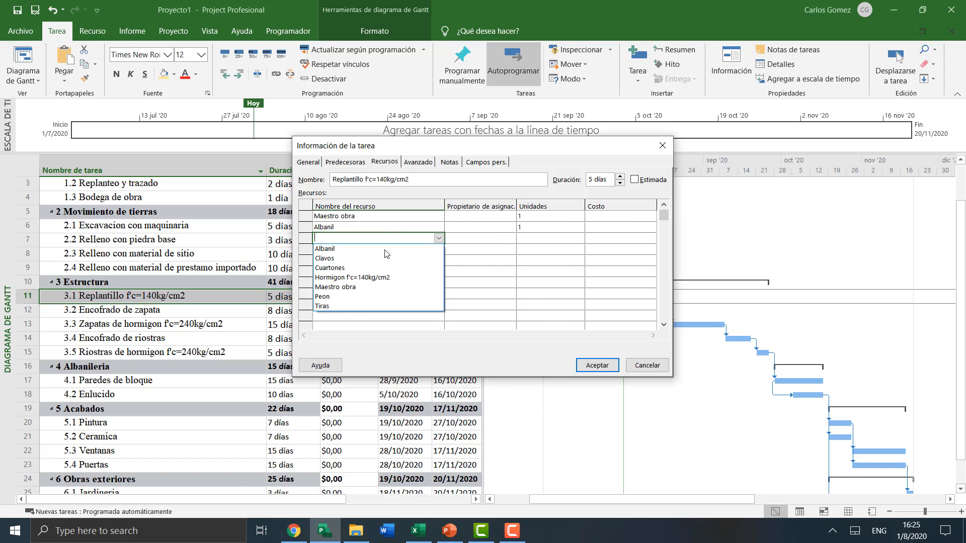
pyautogui.click(337, 296)
# - Add the materials Hormigon f'c=140kg/cm2, Cuartones and Clavos to the resources of task 3.1 Replantillo
pyautogui.click(437, 250)
pyautogui.click(438, 250)
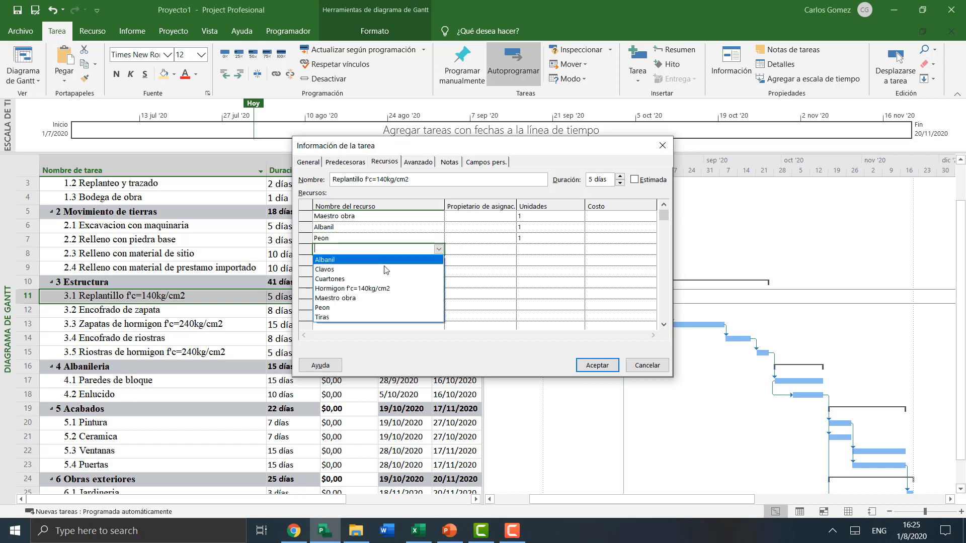
pyautogui.click(358, 296)
pyautogui.click(419, 259)
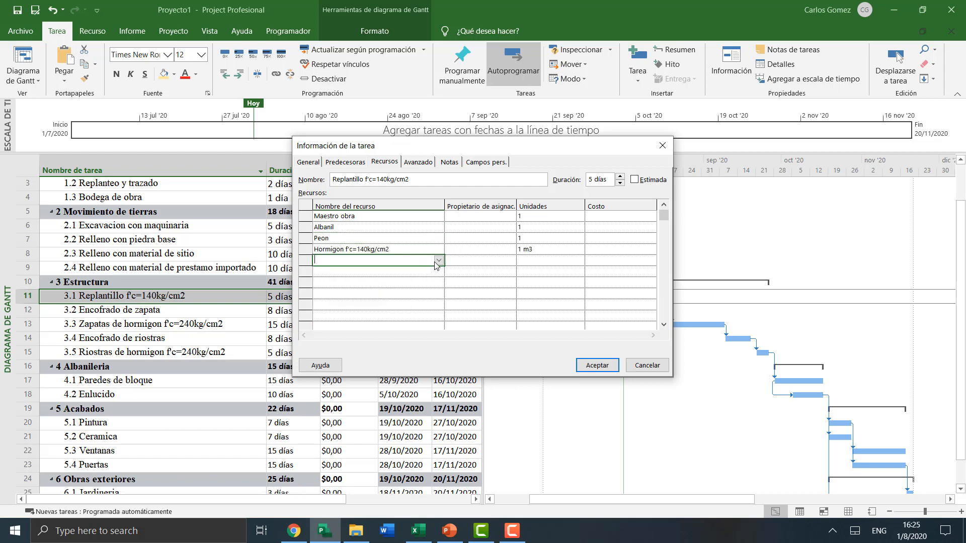
pyautogui.click(438, 260)
pyautogui.click(371, 290)
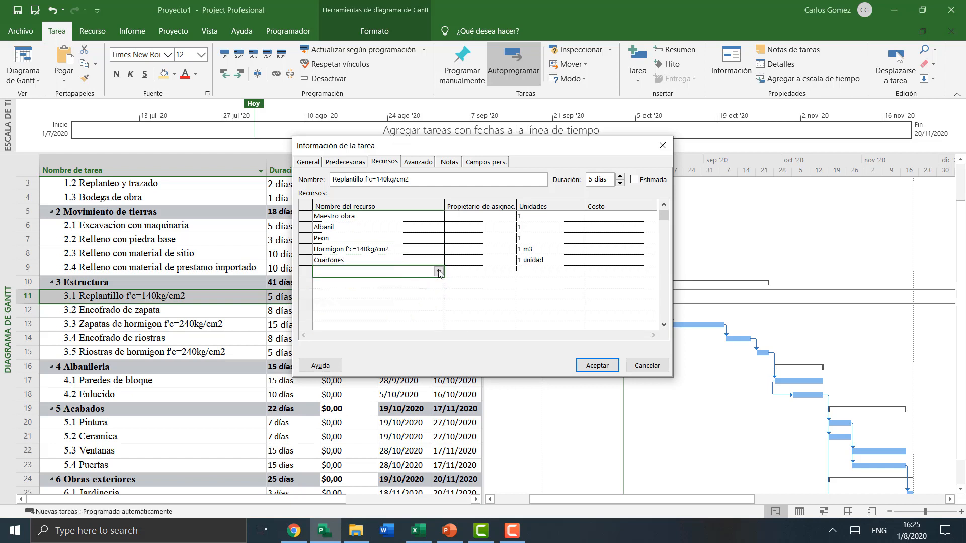
pyautogui.click(438, 271)
pyautogui.click(359, 292)
pyautogui.click(423, 286)
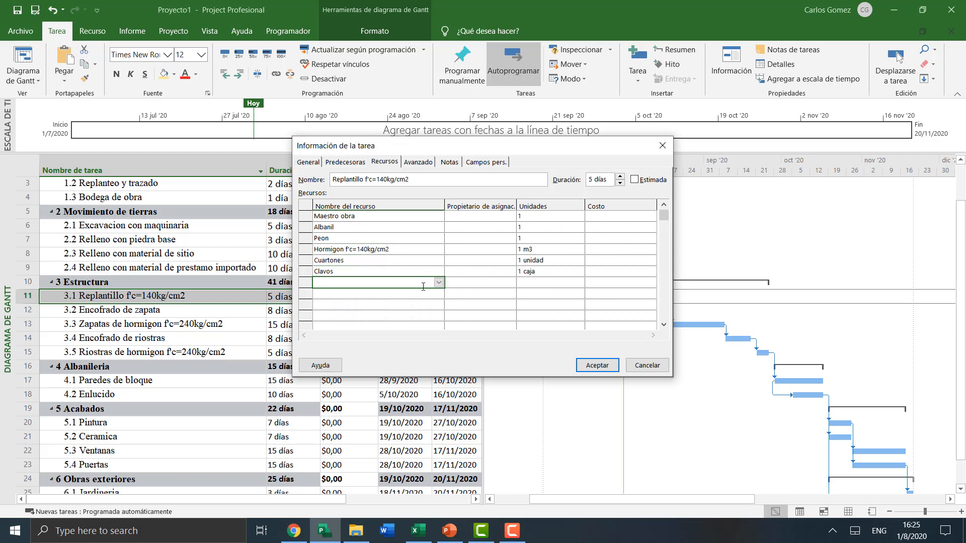
# - Set the assigned labour units (Unidades) to 0,10 for Maestro obra, 2 for Albanil and 2 for Peon
pyautogui.click(528, 230)
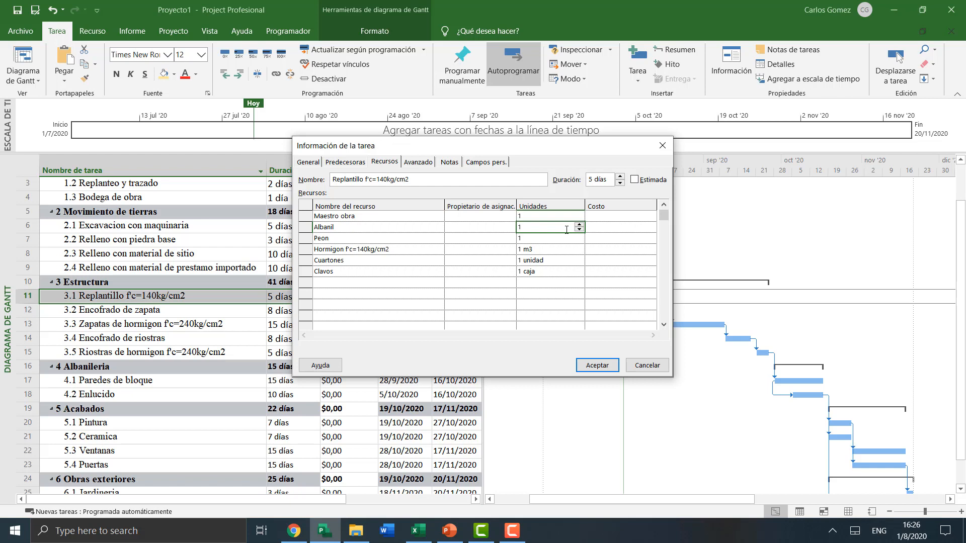
pyautogui.press('Up')
pyautogui.write('0,10')
pyautogui.press('Return')
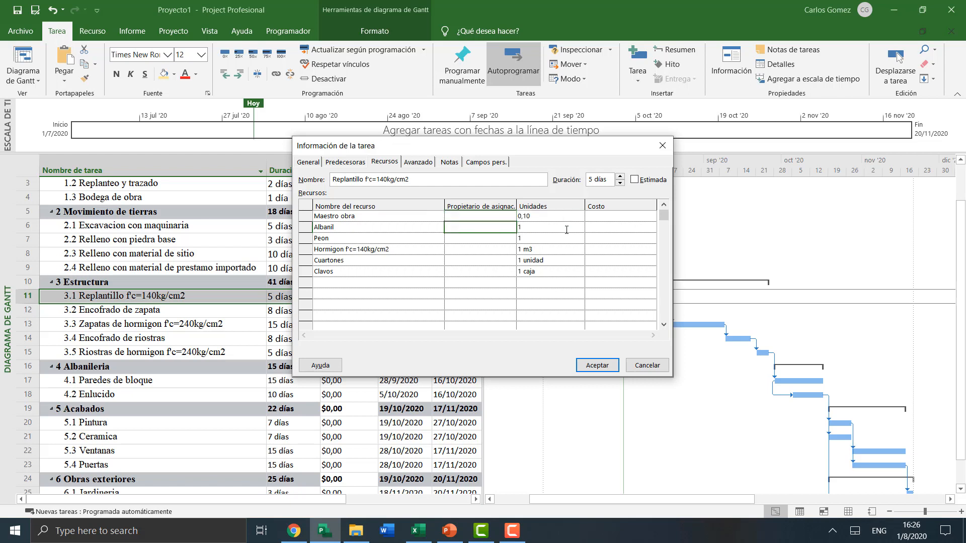
pyautogui.write('2')
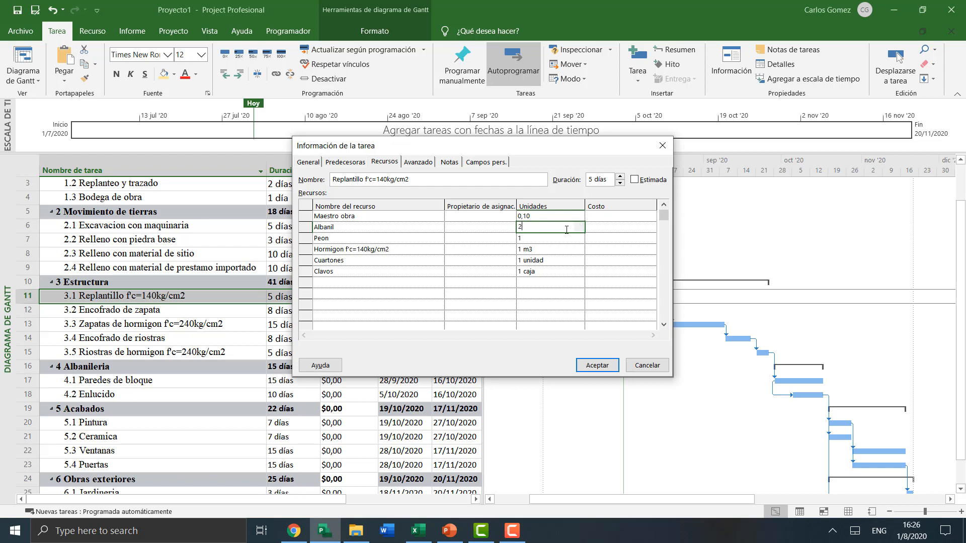
pyautogui.press('Return')
pyautogui.write('2')
pyautogui.press('Return')
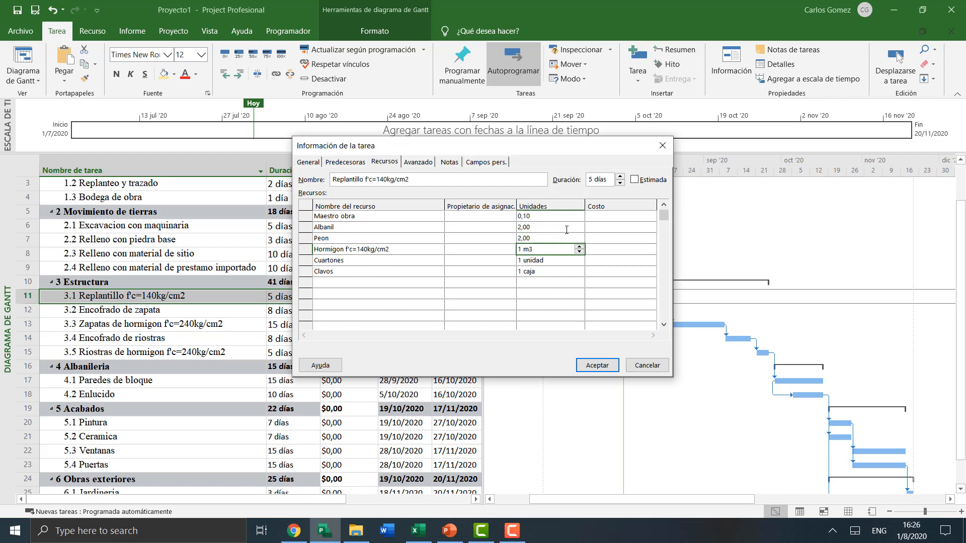
# - Set the material quantities to 8 m3 of Hormigon, 10 unidad of Cuartones and 2 caja of Clavos, and accept the task information
pyautogui.write('8')
pyautogui.press('Return')
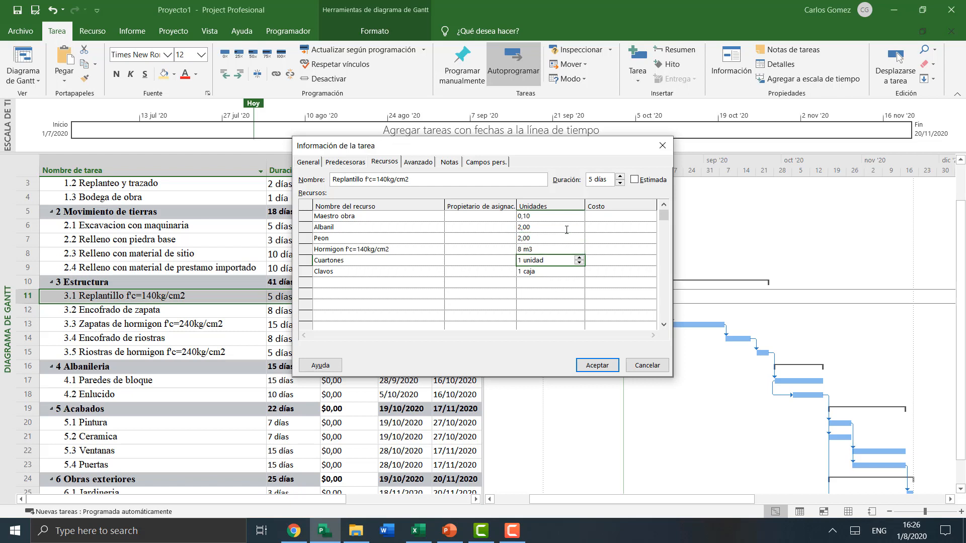
pyautogui.write('10')
pyautogui.press('Return')
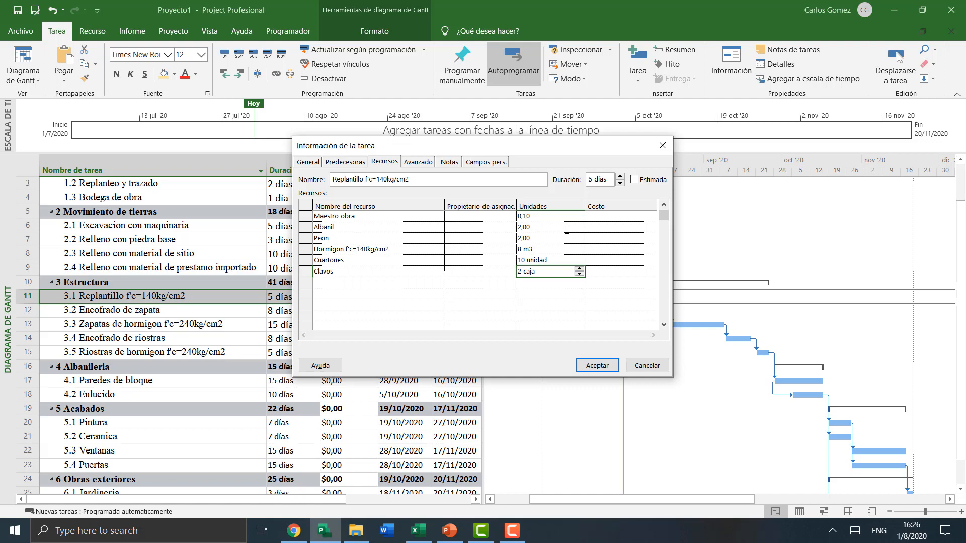
pyautogui.press('Up')
pyautogui.press('Down')
pyautogui.click(597, 366)
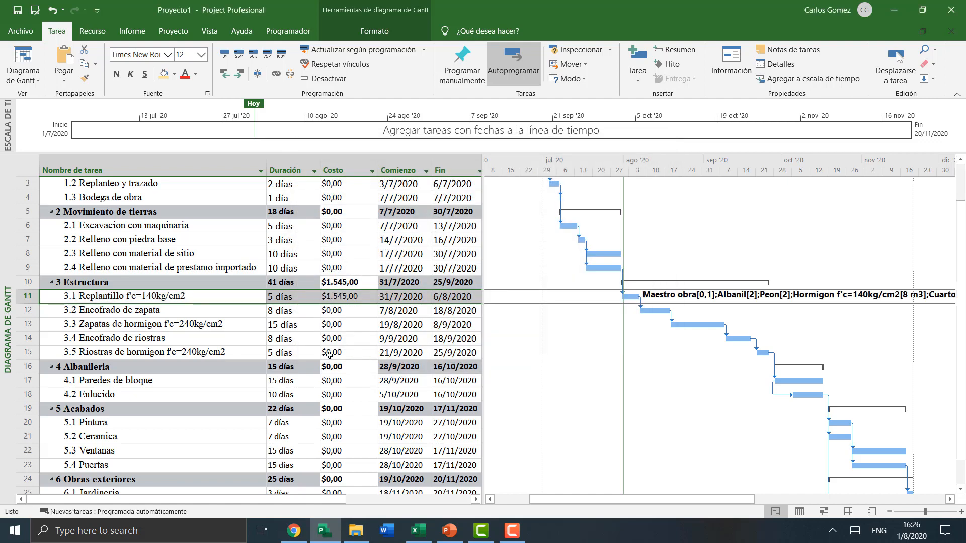
# - Examine the cost of task 3.1 Replantillo and how it carries into 3 Estructura and the CONSTRUCCION DE CASA summary
pyautogui.click(196, 341)
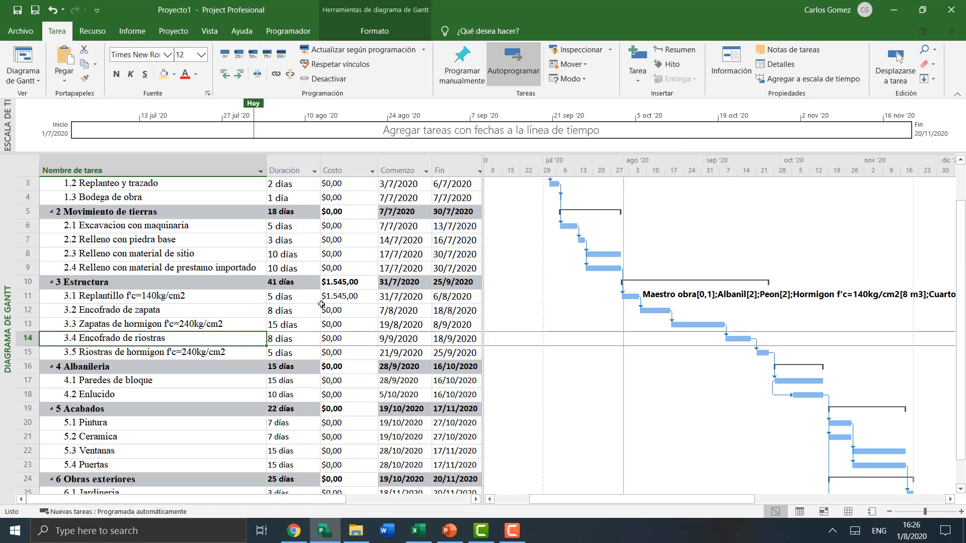
pyautogui.click(350, 297)
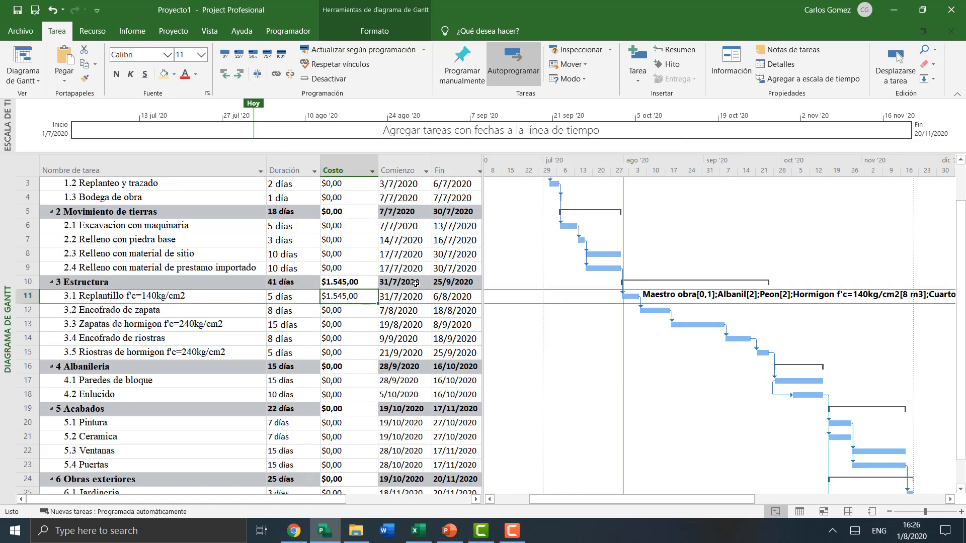
pyautogui.scroll(1, 533, 304)
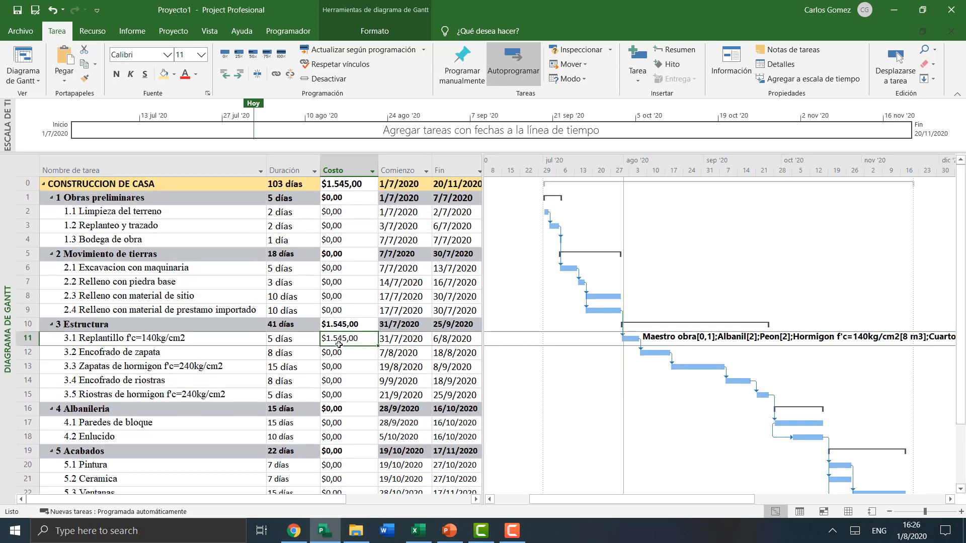
pyautogui.scroll(-1, 339, 344)
pyautogui.click(340, 339)
pyautogui.click(353, 297)
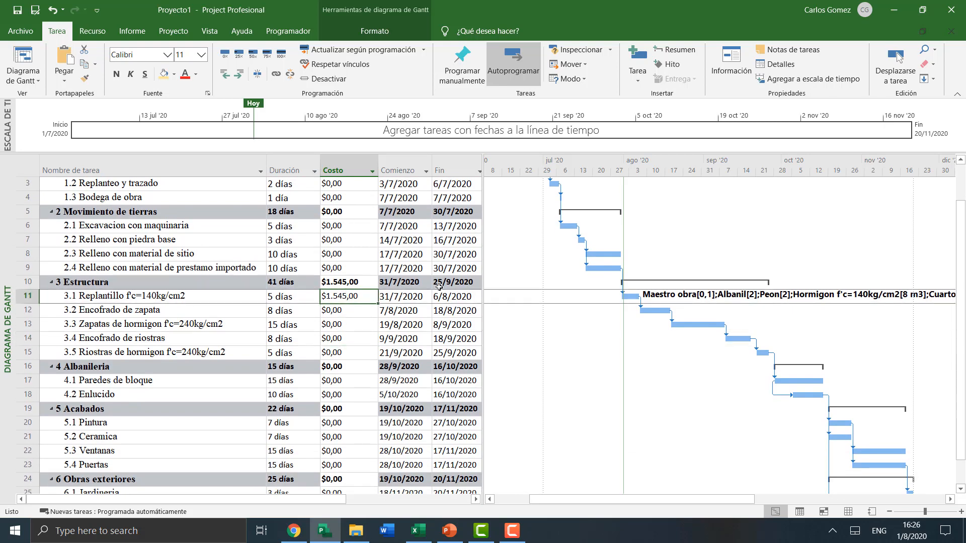
pyautogui.press('Left')
pyautogui.press('Left')
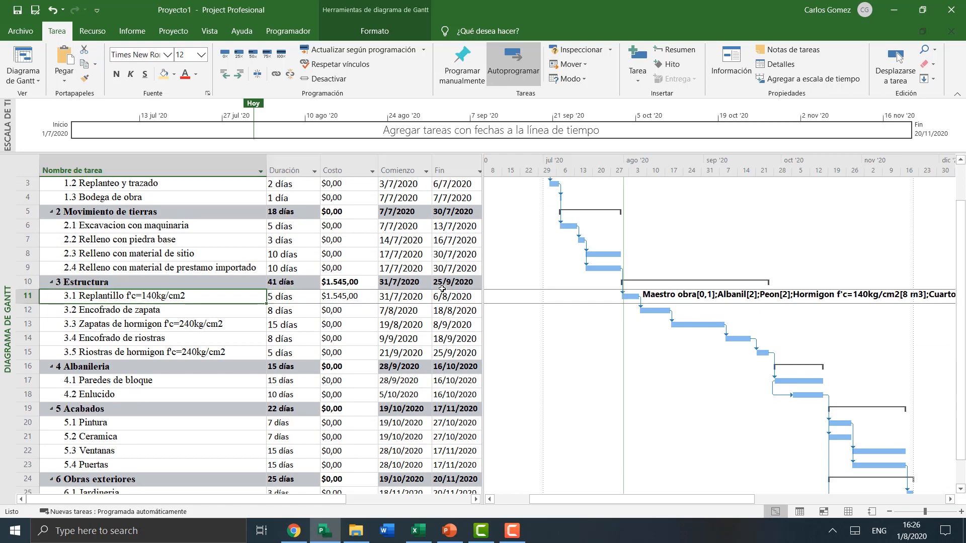
# - Look through the Costo column across the Obras preliminares, Movimiento de tierras and Estructura tasks, including 3.2 Encofrado de zapata
pyautogui.press('Right')
pyautogui.press('Right')
pyautogui.press('Down')
pyautogui.press('Down')
pyautogui.press('Down')
pyautogui.press('Down')
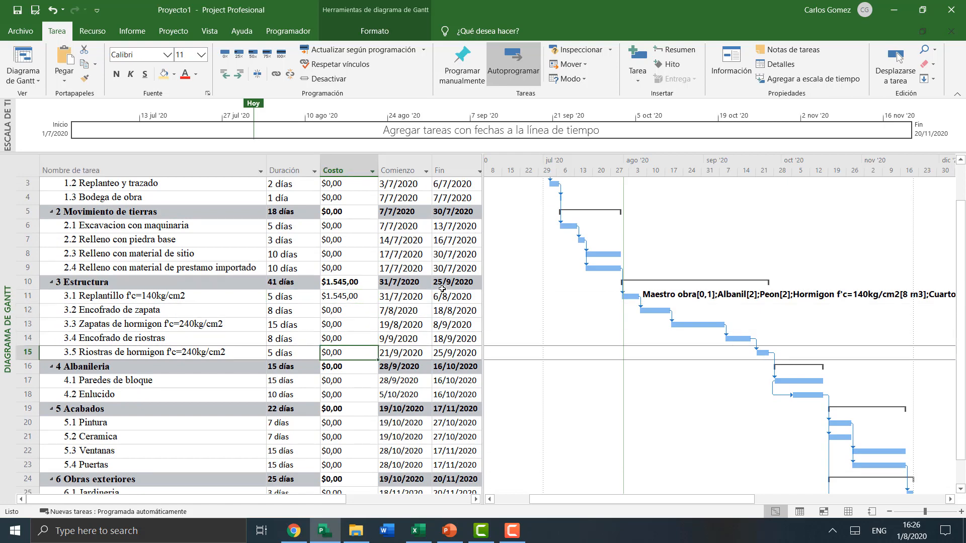
pyautogui.press('Up')
pyautogui.press('Up')
pyautogui.press('Up')
pyautogui.press('Up')
pyautogui.press('Up')
pyautogui.press('Up')
pyautogui.press('Up')
pyautogui.press('Up')
pyautogui.press('Up')
pyautogui.press('Up')
pyautogui.press('Up')
pyautogui.press('Up')
pyautogui.press('Up')
pyautogui.press('Up')
pyautogui.press('Up')
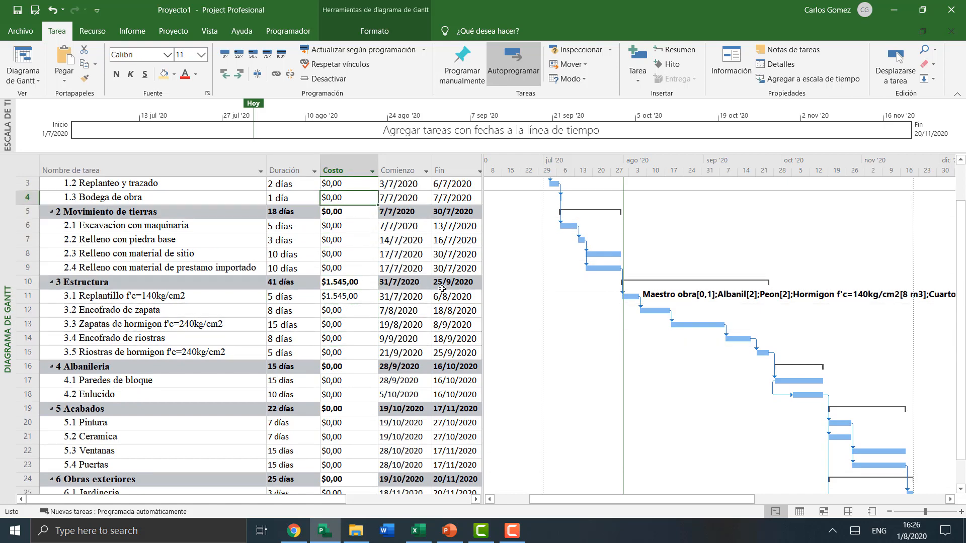
pyautogui.press('Down')
pyautogui.press('Down')
pyautogui.press('Down')
pyautogui.press('Down')
pyautogui.press('Down')
pyautogui.press('Down')
pyautogui.press('Down')
pyautogui.press('Down')
pyautogui.press('Down')
pyautogui.press('Down')
pyautogui.press('Down')
pyautogui.press('Down')
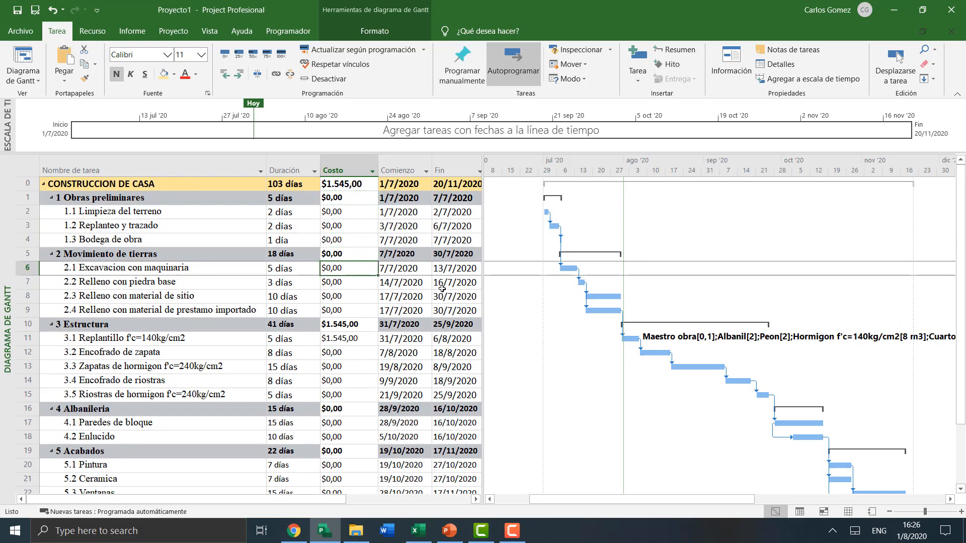
pyautogui.press('Left')
pyautogui.press('Up')
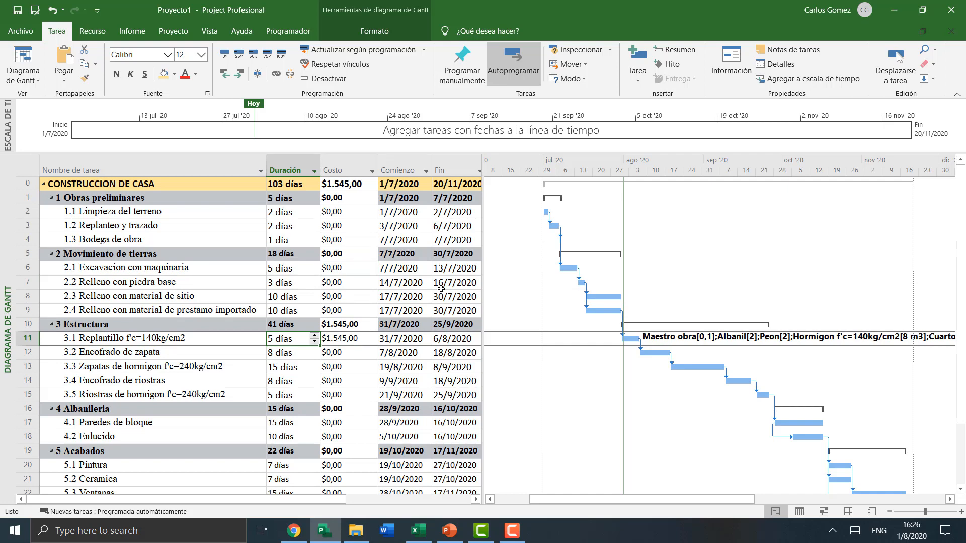
pyautogui.click(200, 352)
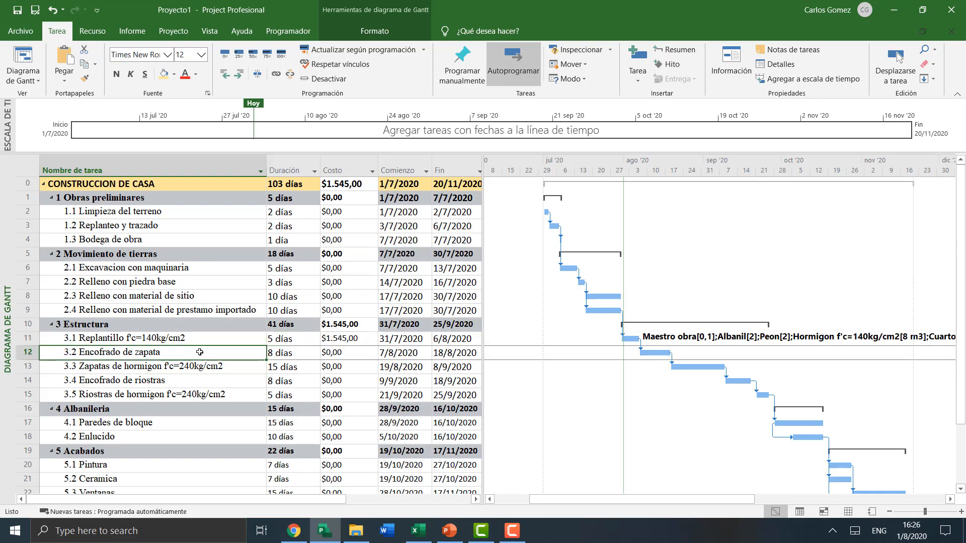
pyautogui.click(320, 350)
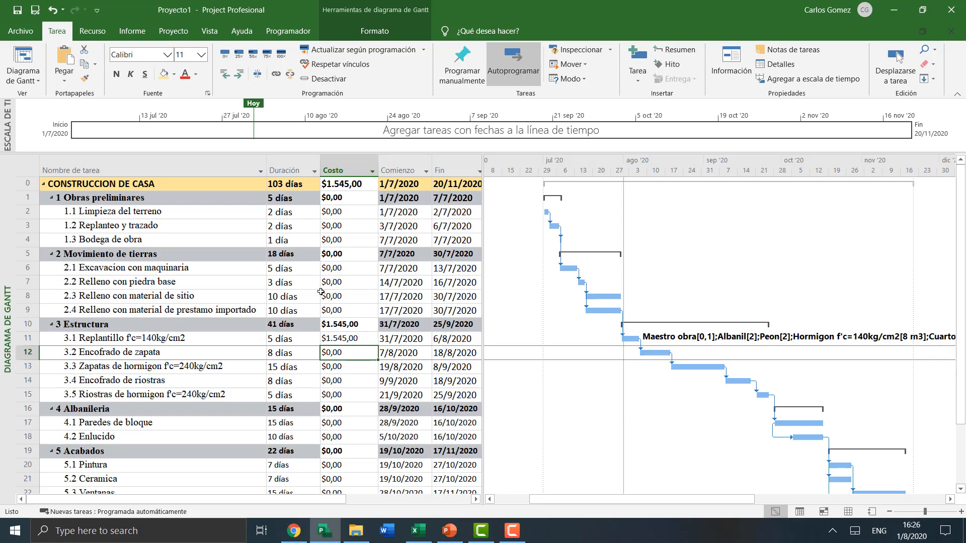
pyautogui.click(177, 338)
# - Switch to the ESTIMACION DURACIONES.xlsx workbook in Excel and examine the crews, yields and durations of the activities
pyautogui.click(417, 531)
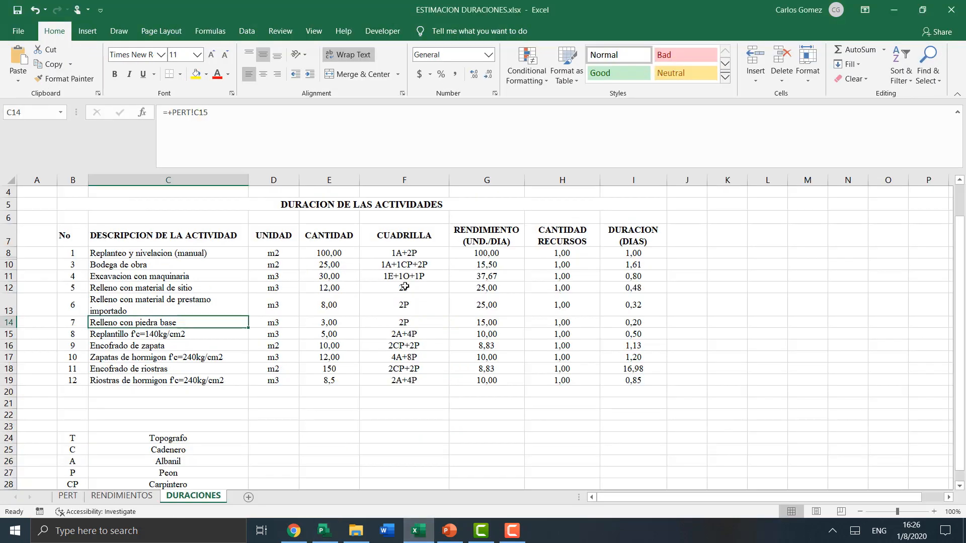
pyautogui.click(228, 288)
pyautogui.click(187, 274)
pyautogui.click(224, 252)
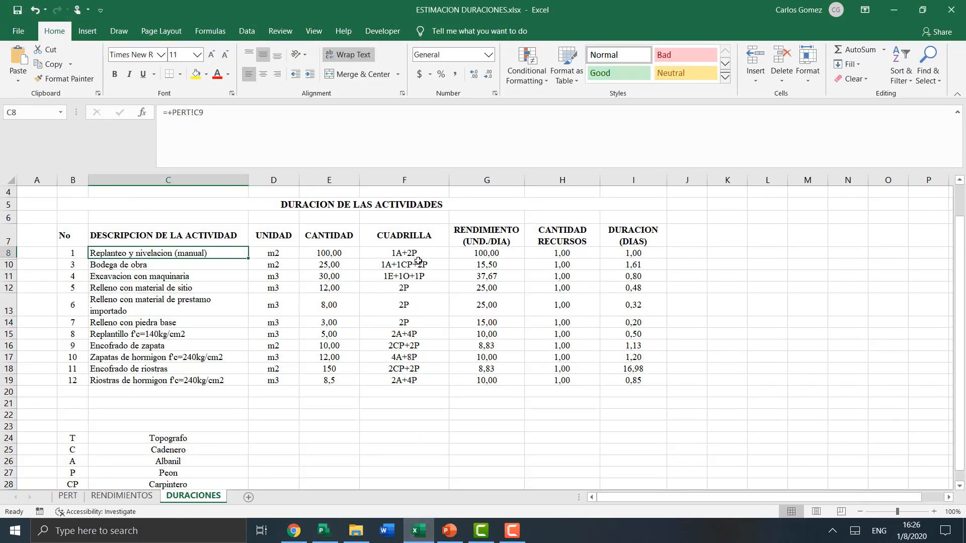
pyautogui.click(504, 276)
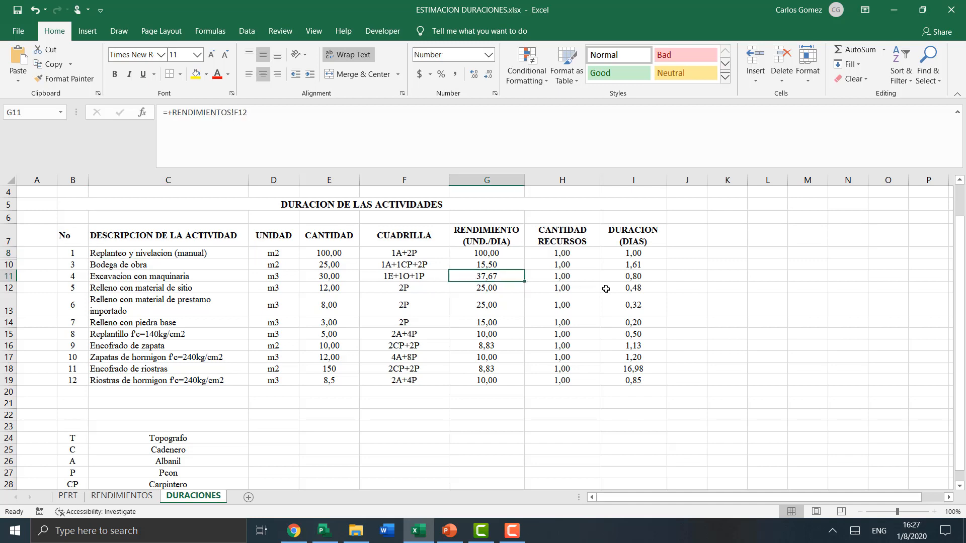
pyautogui.click(415, 258)
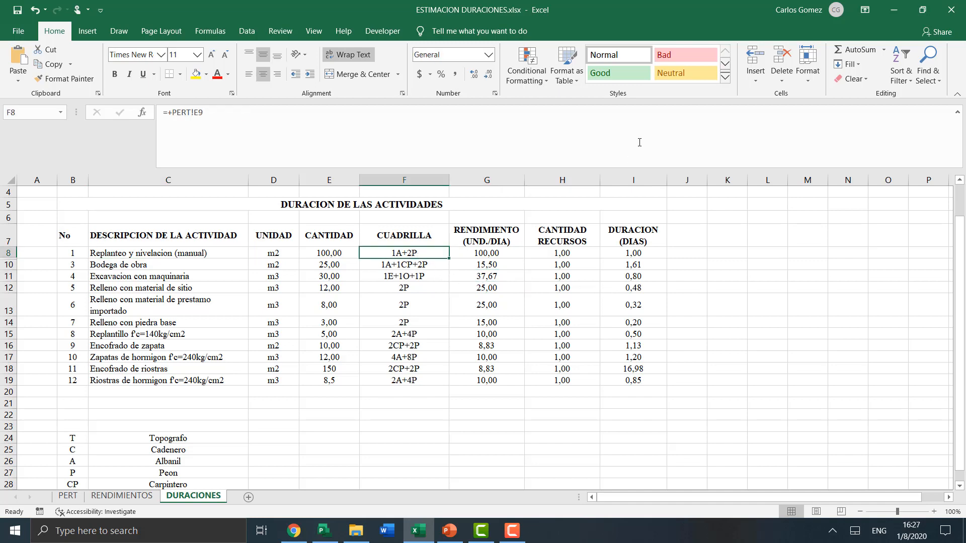
# - Return to the schedule in Project and look through the Costo column from 1.1 Limpieza del terreno to the end of the task list
pyautogui.click(904, 8)
pyautogui.click(203, 227)
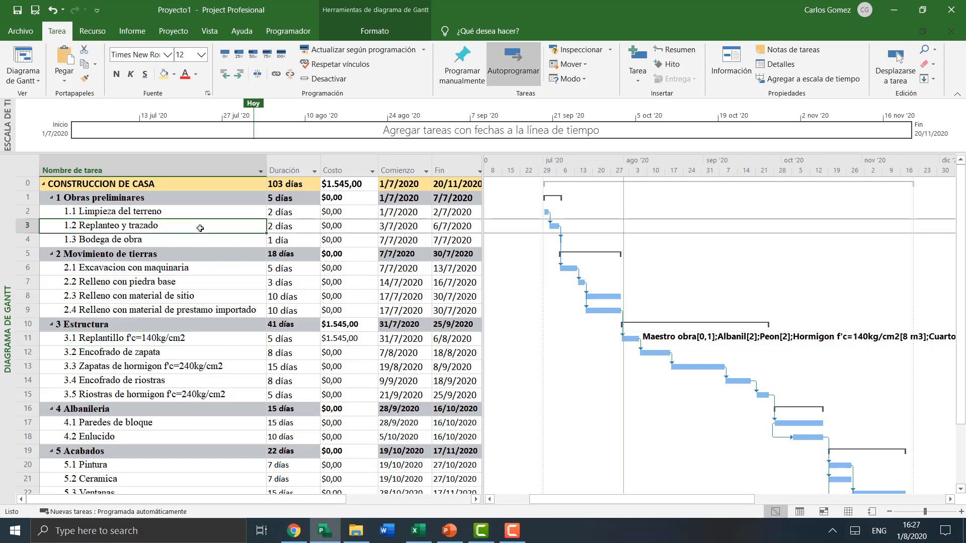
pyautogui.click(353, 214)
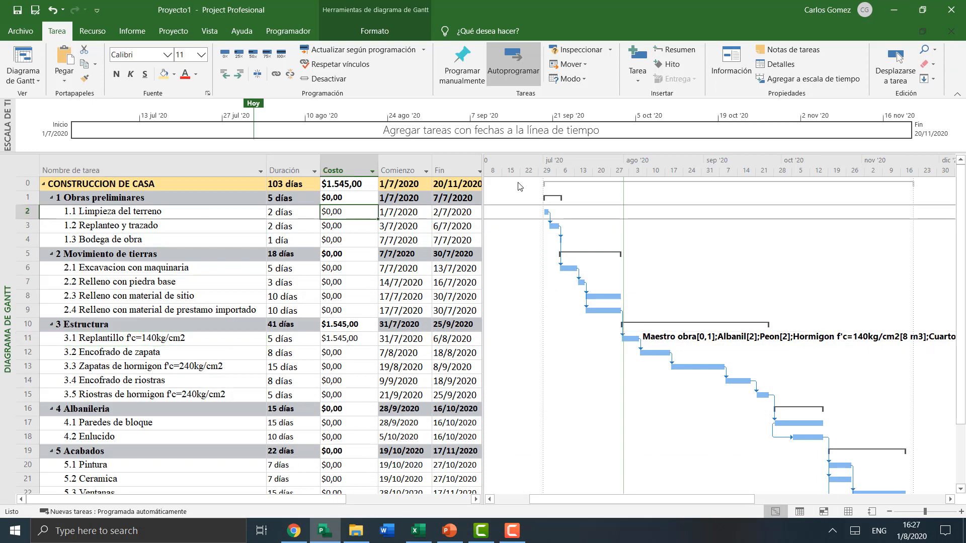
pyautogui.press('Down')
pyautogui.press('Down')
pyautogui.press('Down')
pyautogui.press('Down')
pyautogui.press('Down')
pyautogui.press('Down')
pyautogui.press('Down')
pyautogui.press('Down')
pyautogui.press('Down')
pyautogui.press('Down')
pyautogui.press('Down')
pyautogui.press('Down')
pyautogui.press('Down')
pyautogui.press('Down')
pyautogui.press('Down')
pyautogui.press('Down')
pyautogui.press('Down')
pyautogui.press('Down')
pyautogui.press('Down')
pyautogui.press('Down')
pyautogui.press('Down')
pyautogui.press('Down')
pyautogui.press('Down')
pyautogui.press('Down')
pyautogui.press('Down')
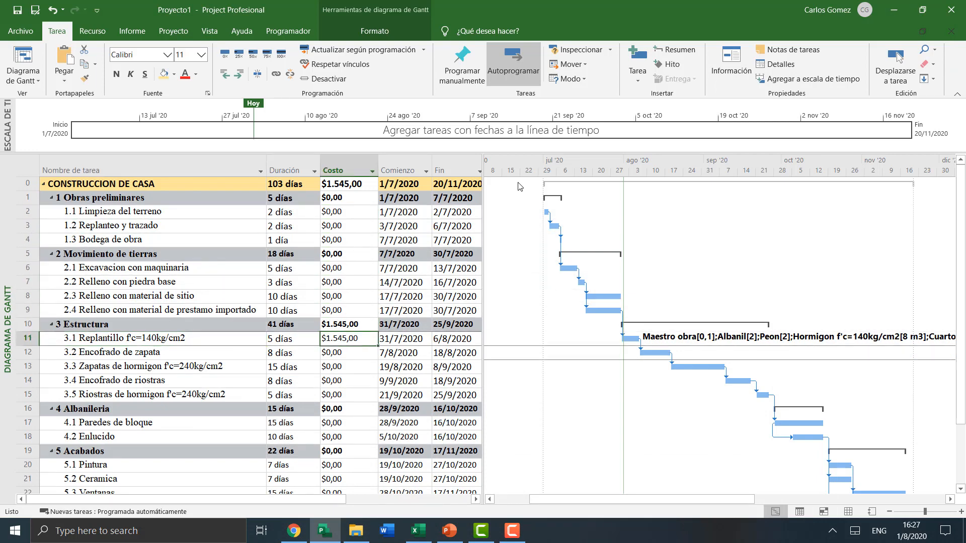
pyautogui.press('Down')
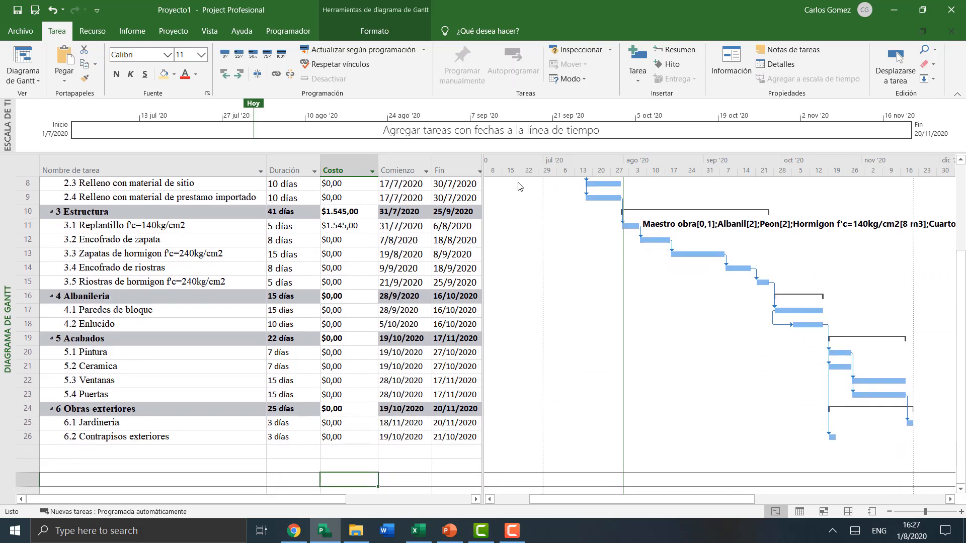
# - Set the cost of task 1.1 Limpieza del terreno to $500
pyautogui.click(520, 537)
pyautogui.click(520, 538)
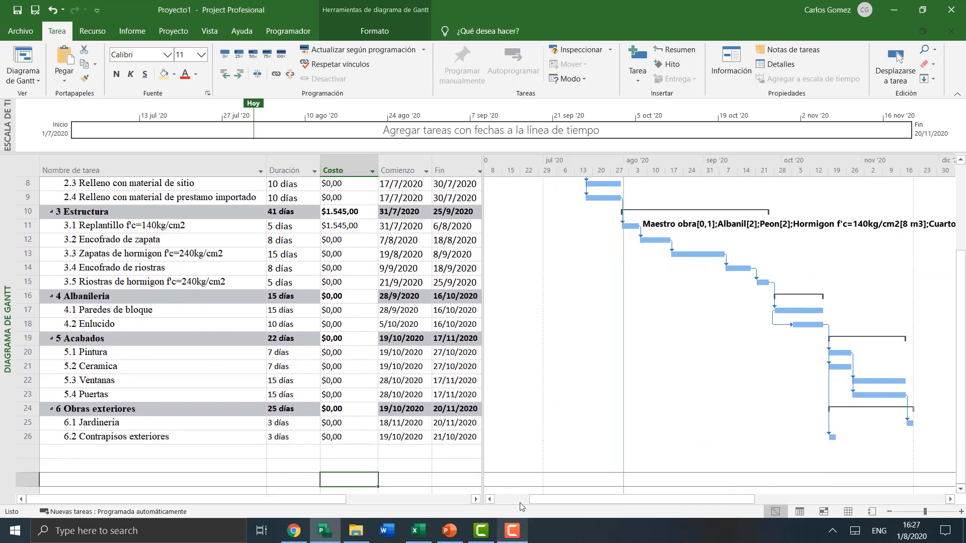
pyautogui.click(207, 352)
pyautogui.click(248, 328)
pyautogui.scroll(3, 317, 293)
pyautogui.click(342, 267)
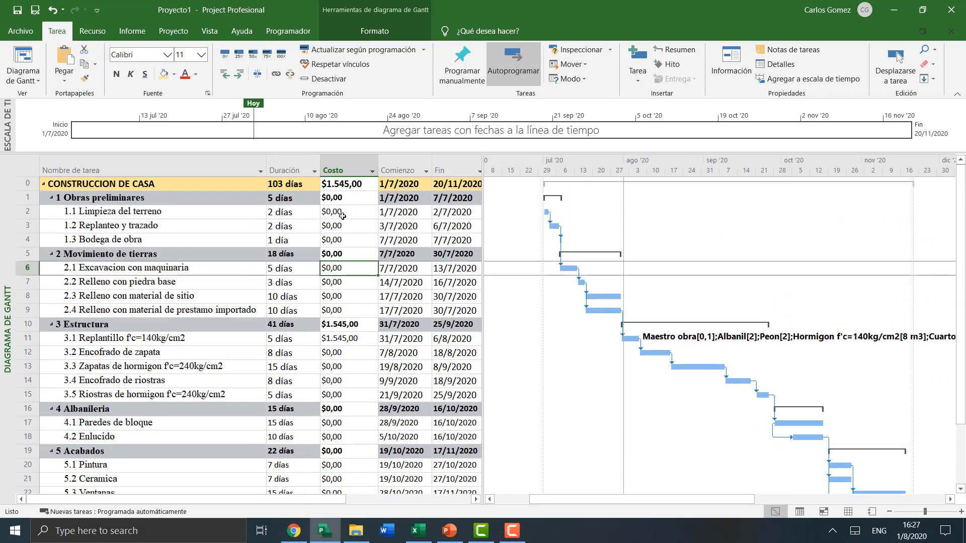
pyautogui.click(370, 212)
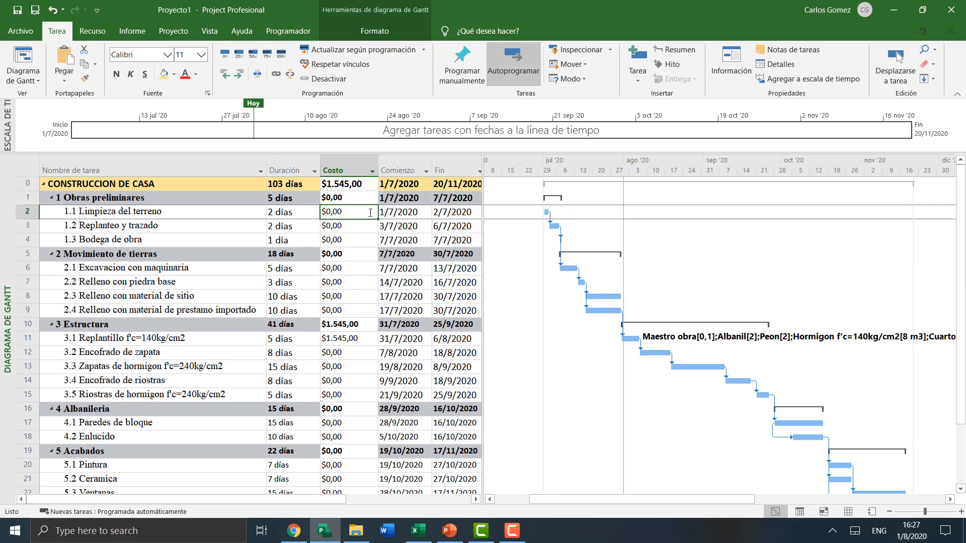
pyautogui.write('500')
pyautogui.press('Return')
pyautogui.press('Up')
pyautogui.press('Up')
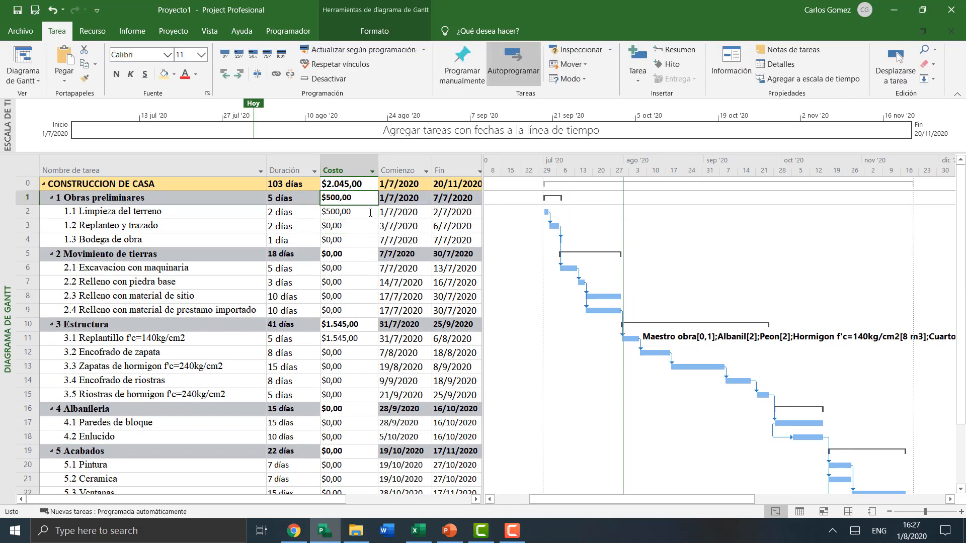
# - Set the cost of task 1.2 Replanteo y trazado to $300
pyautogui.press('Down')
pyautogui.press('Down')
pyautogui.press('Down')
pyautogui.press('Up')
pyautogui.press('Up')
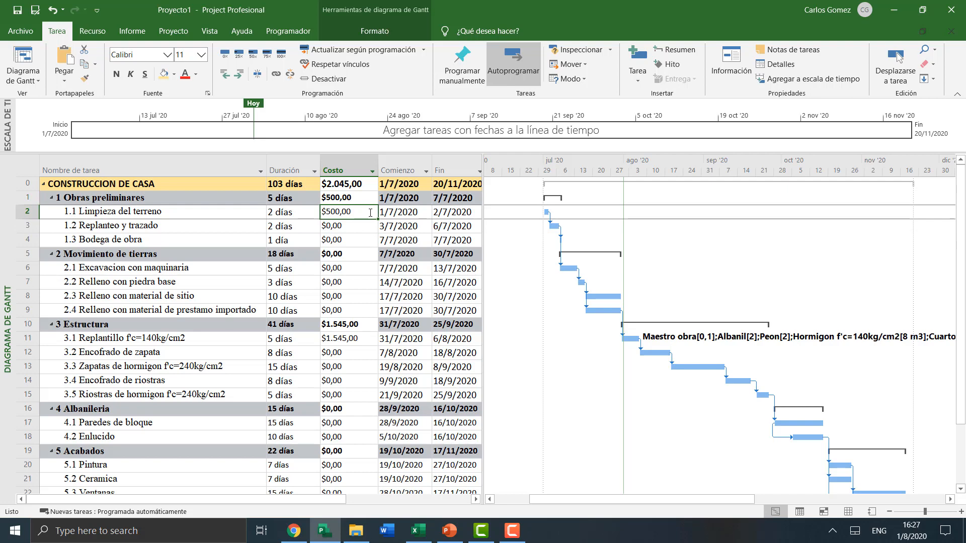
pyautogui.press('Down')
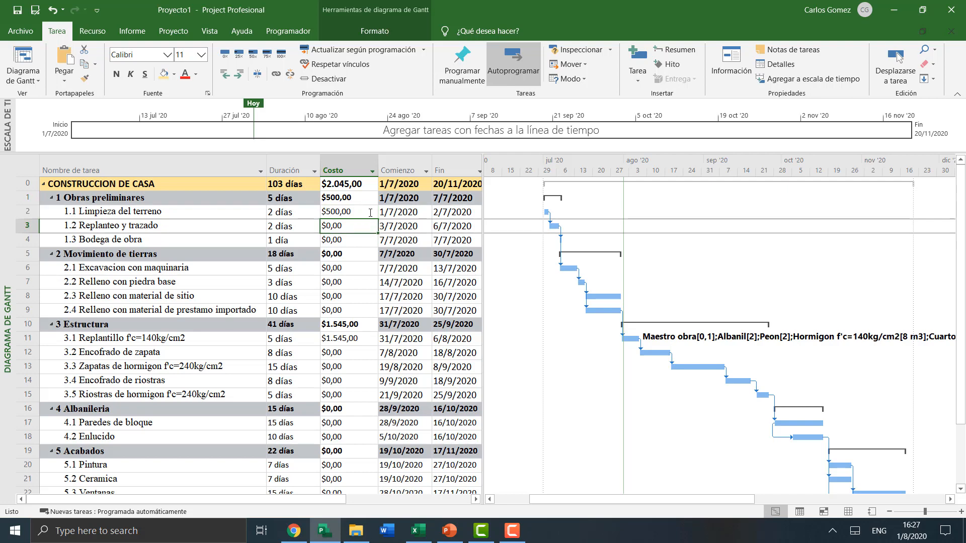
pyautogui.press('Down')
pyautogui.press('Down')
pyautogui.press('Up')
pyautogui.press('Up')
pyautogui.press('Up')
pyautogui.press('Up')
pyautogui.press('Down')
pyautogui.press('Down')
pyautogui.write('300')
pyautogui.press('Return')
# - Set the cost of task 1.3 Bodega de obra to $250
pyautogui.write('25')
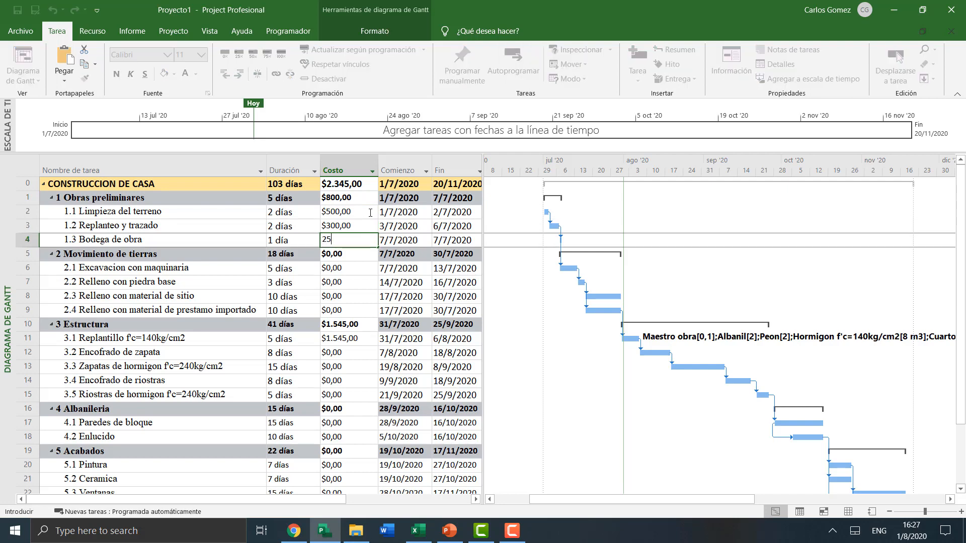
pyautogui.write('0')
pyautogui.press('Return')
pyautogui.press('Down')
pyautogui.press('Down')
pyautogui.press('Up')
pyautogui.press('Up')
pyautogui.press('Up')
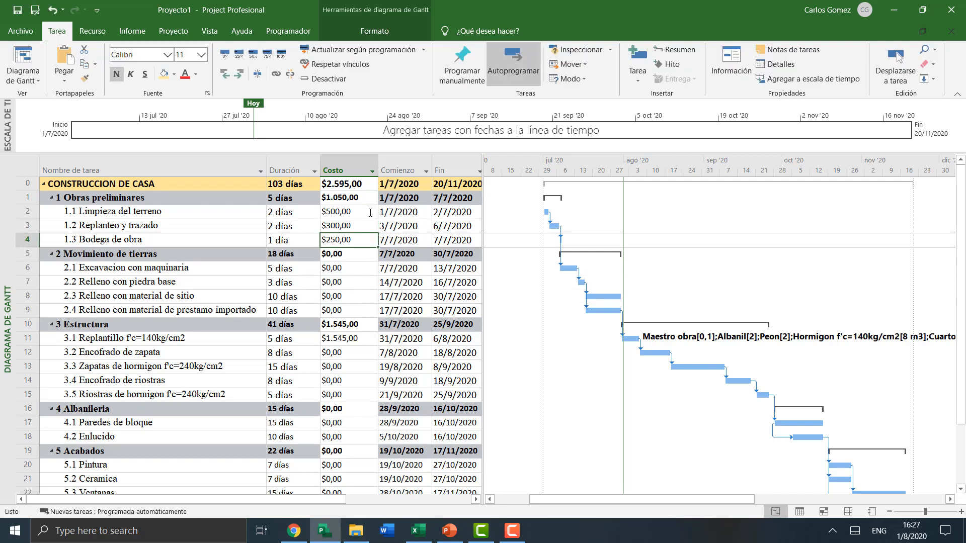
# - Check the summary costs of CONSTRUCCION DE CASA and Obras preliminares, and set the cost of 2.1 Excavacion con maquinaria to $2.000
pyautogui.click(361, 187)
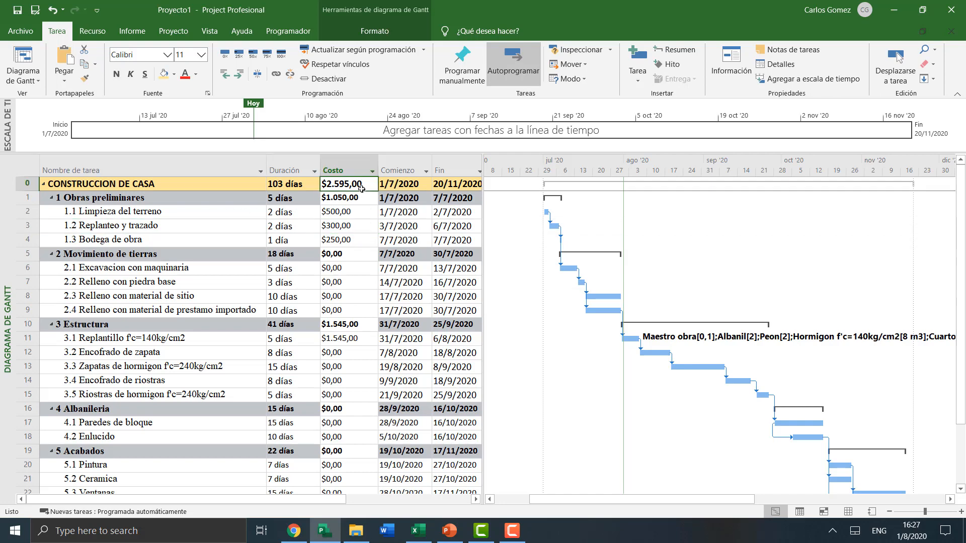
pyautogui.click(352, 201)
pyautogui.click(349, 236)
pyautogui.click(350, 185)
pyautogui.click(347, 279)
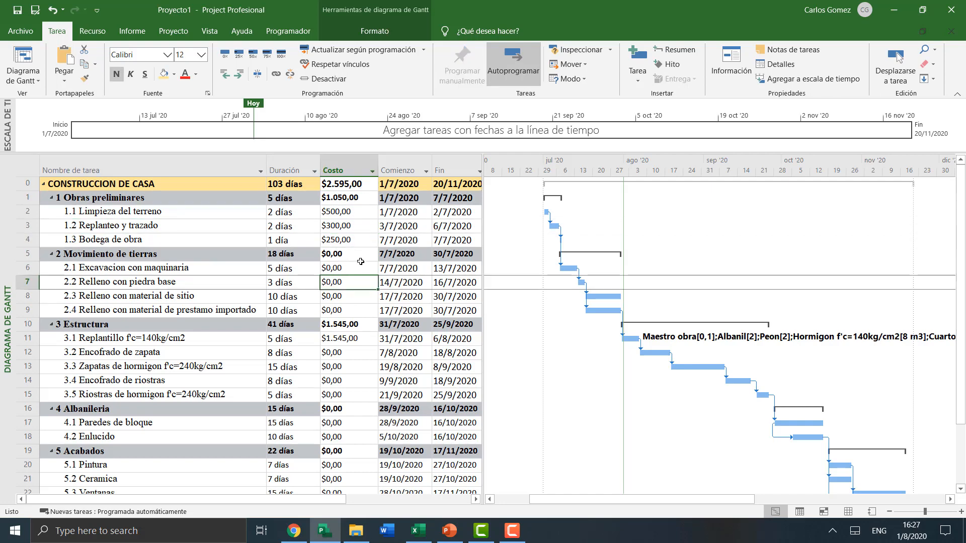
pyautogui.click(361, 262)
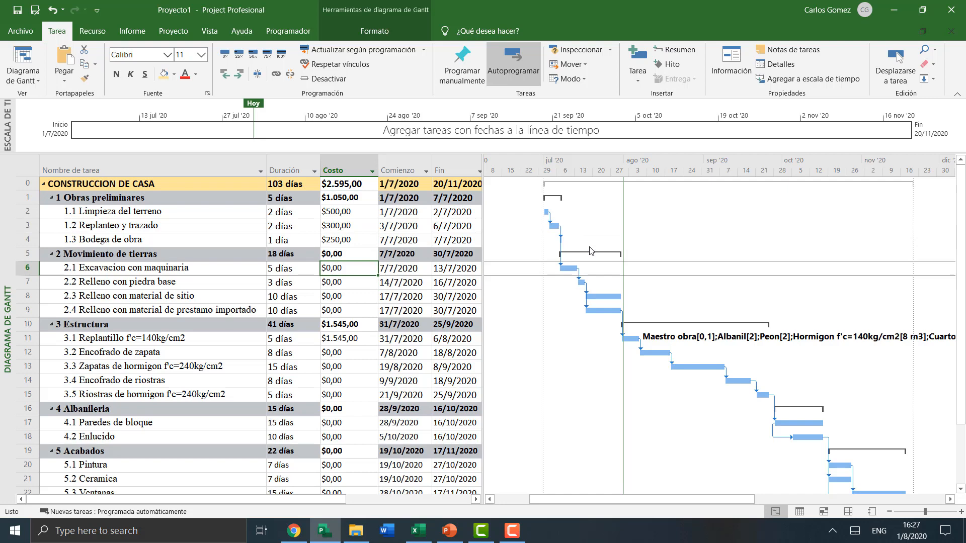
pyautogui.write('2.000')
pyautogui.press('Return')
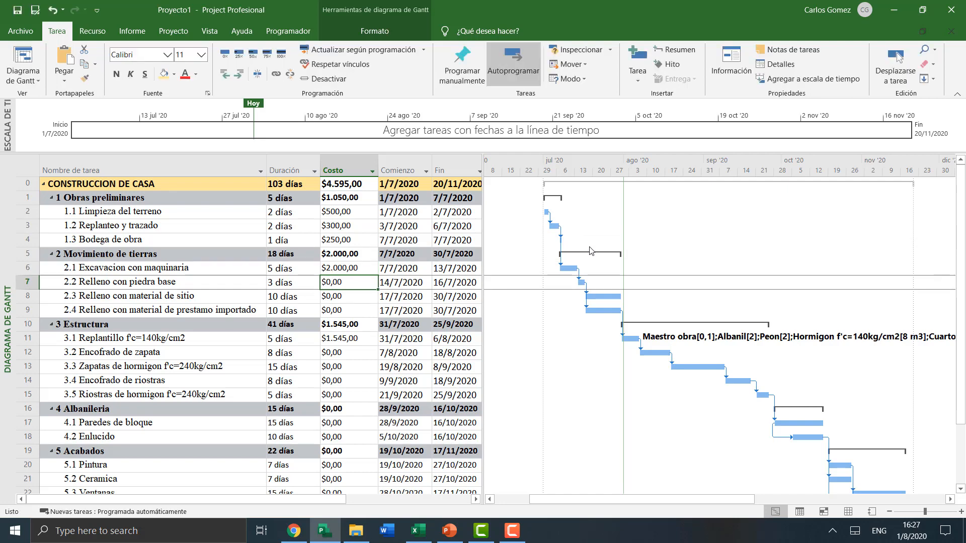
# - Set the cost of 2.2 Relleno con piedra base to $500 and of 2.3 Relleno con material de sitio to $1.000
pyautogui.press('Up')
pyautogui.press('Down')
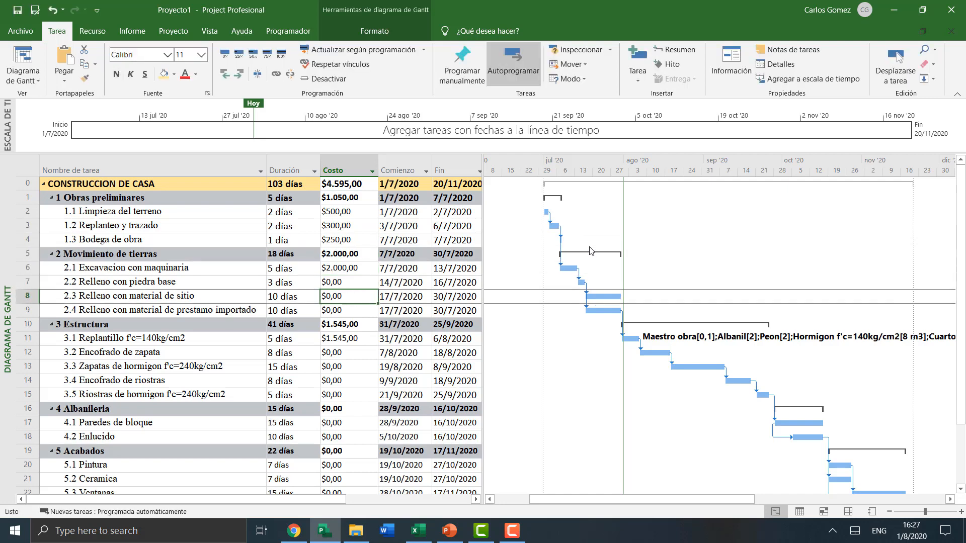
pyautogui.write('500')
pyautogui.press('Return')
pyautogui.write('25')
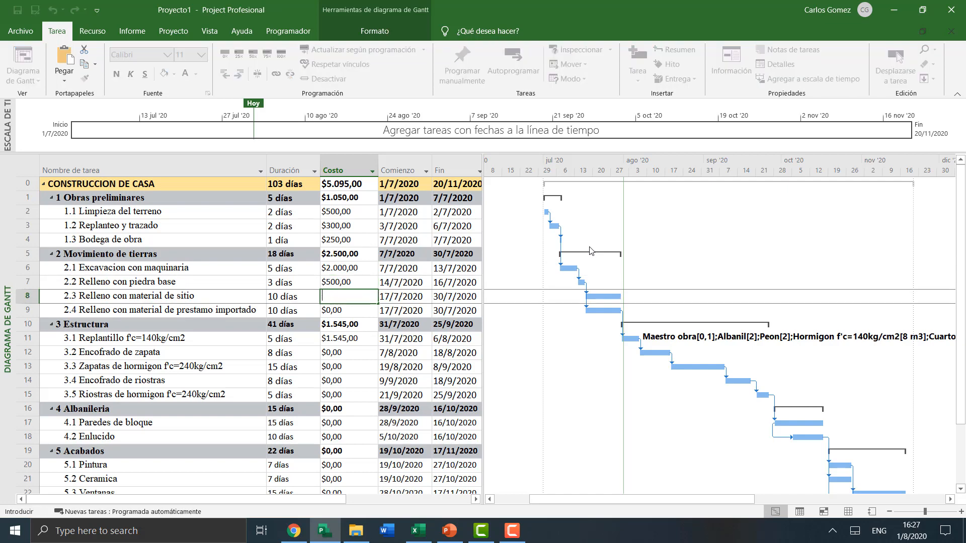
pyautogui.write('0,0')
pyautogui.press('Return')
pyautogui.press('Up')
pyautogui.press('Up')
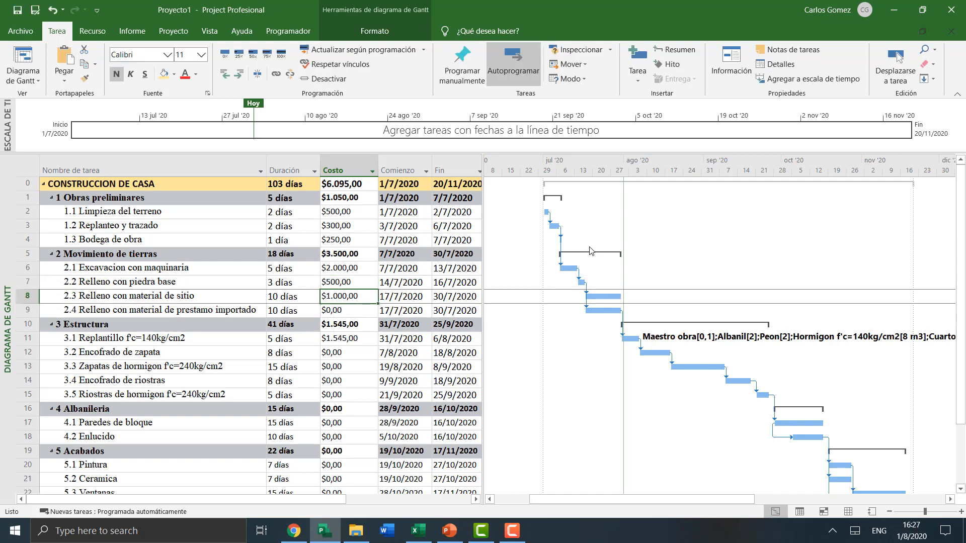
# - Set the cost of task 2.4 Relleno con material de prestamo importado to $500
pyautogui.press('Down')
pyautogui.press('Down')
pyautogui.write('500')
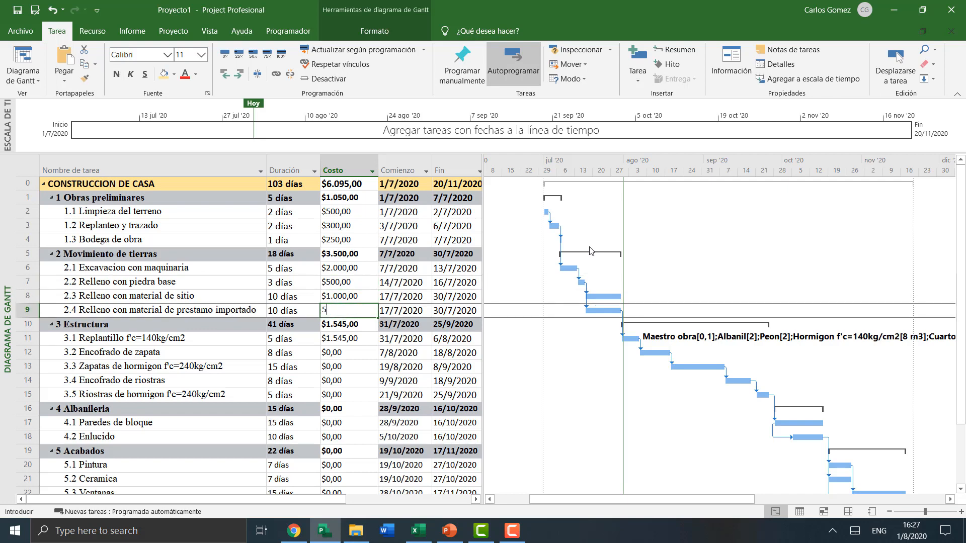
pyautogui.press('Return')
# - Set the cost of 3.2 Encofrado de zapata to $250 and of 3.3 Zapatas de hormigon to $5.000
pyautogui.press('Down')
pyautogui.press('Down')
pyautogui.press('Down')
pyautogui.press('Down')
pyautogui.press('Down')
pyautogui.press('Up')
pyautogui.press('Up')
pyautogui.press('Up')
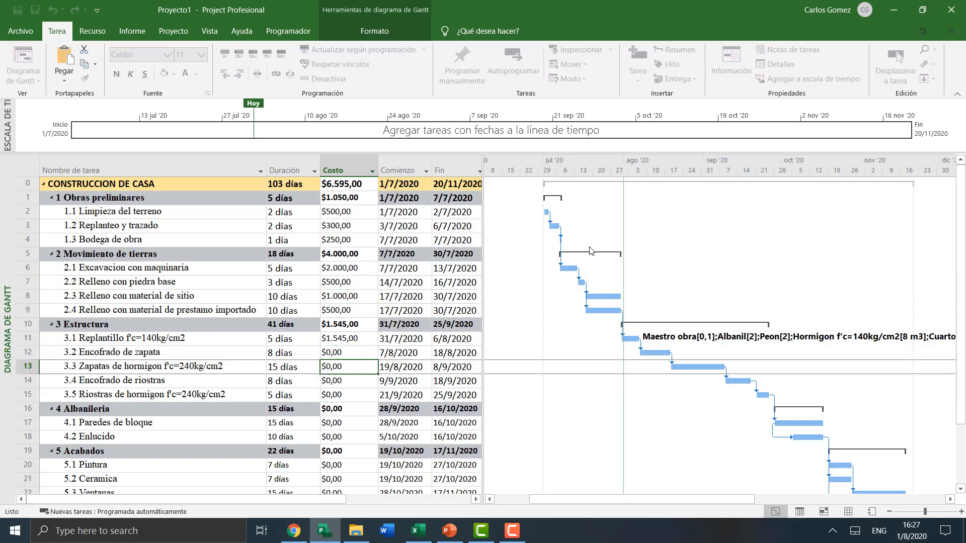
pyautogui.write('250')
pyautogui.press('Return')
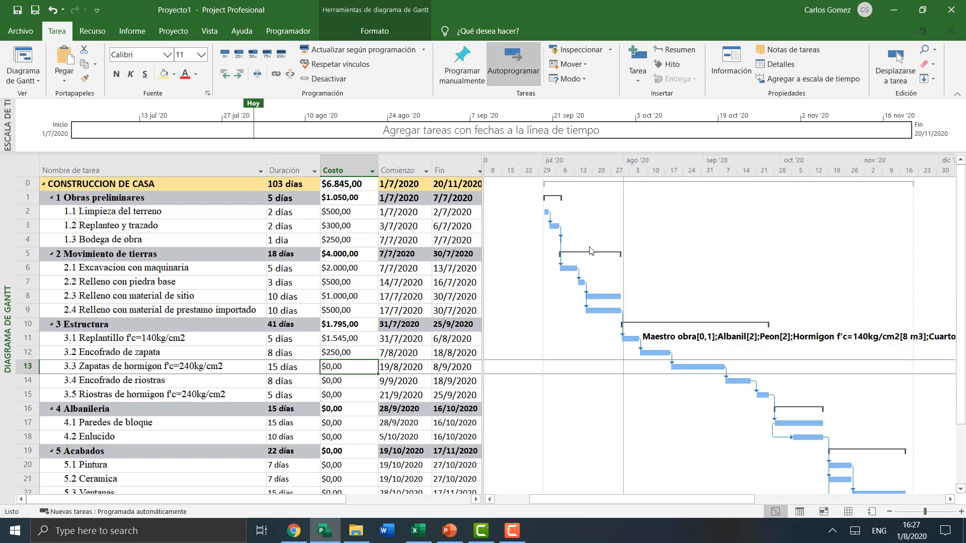
pyautogui.write('5000')
pyautogui.press('Return')
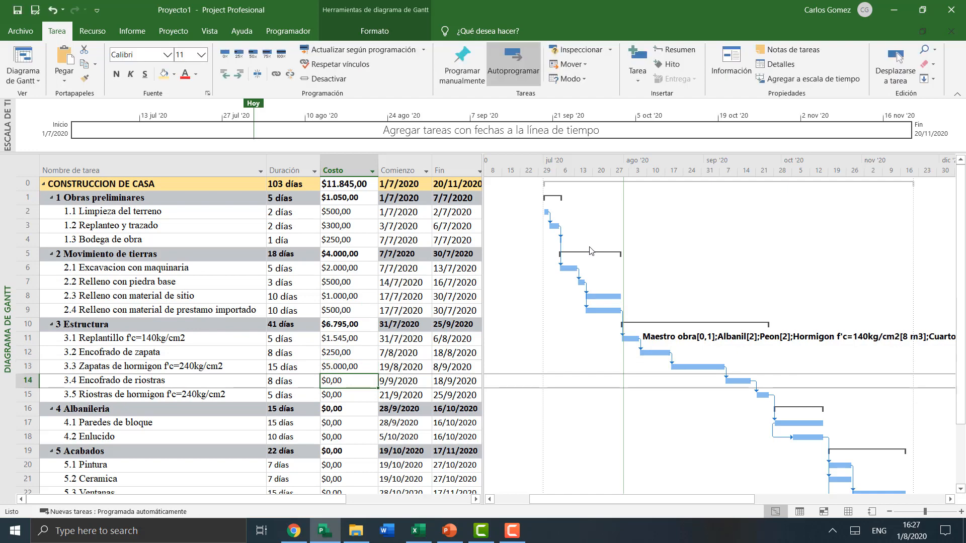
# - Set the cost of 3.4 Encofrado de riostras to $2.500 and of 3.5 Riostras de hormigon to $3.000
pyautogui.write('2500')
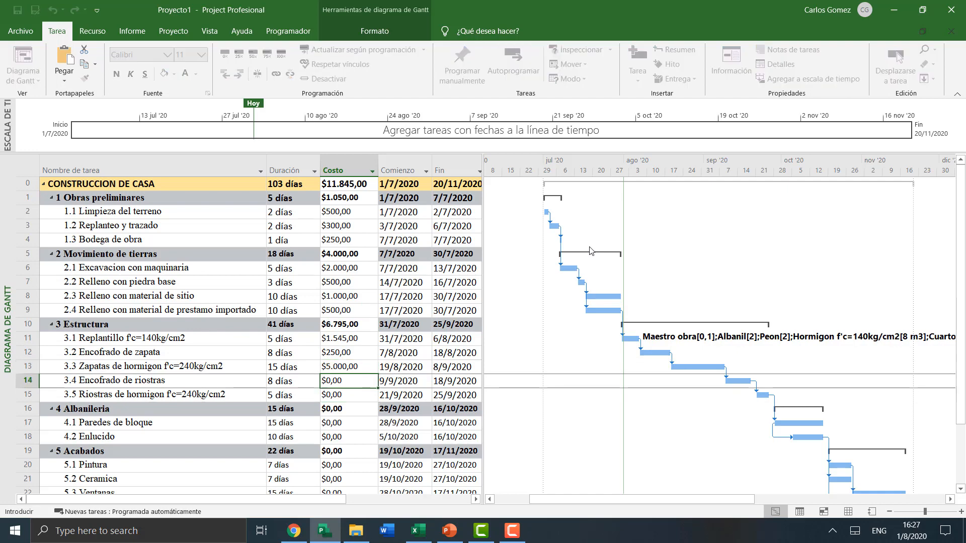
pyautogui.press('Return')
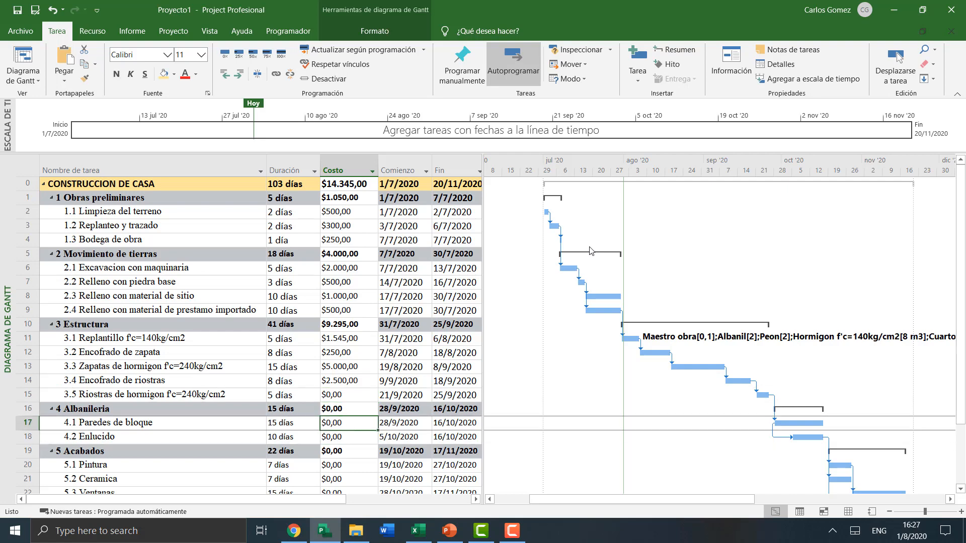
pyautogui.write('3.000')
pyautogui.press('Return')
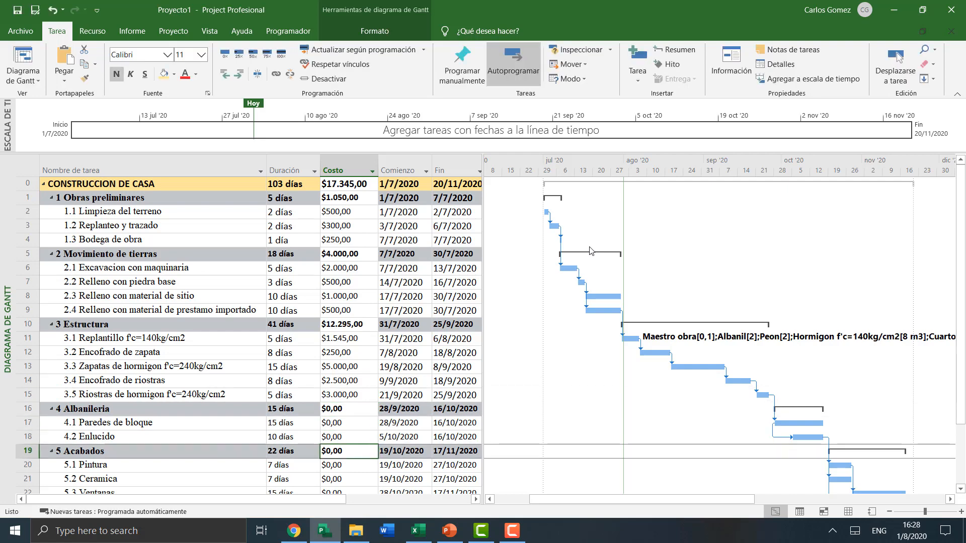
# - Set the costs of 4.1 Paredes de bloque and 4.2 Enlucido to $6.000 each
pyautogui.press('Down')
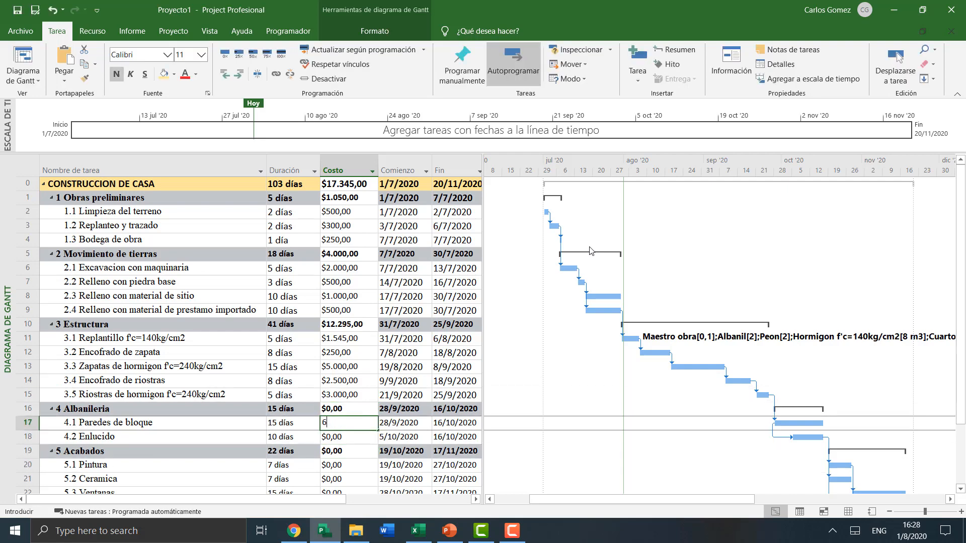
pyautogui.write('6000')
pyautogui.press('Return')
pyautogui.write('60000')
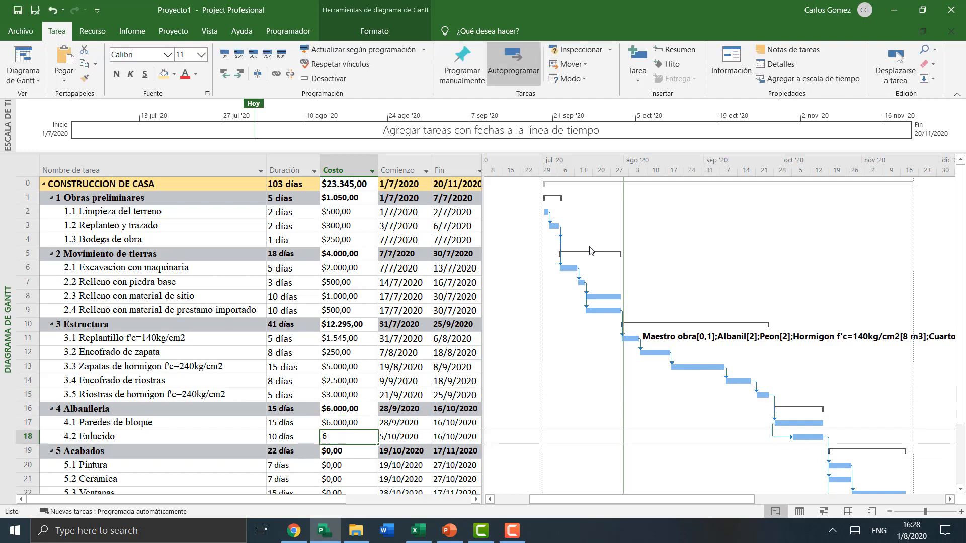
pyautogui.press('Return')
pyautogui.write('6000')
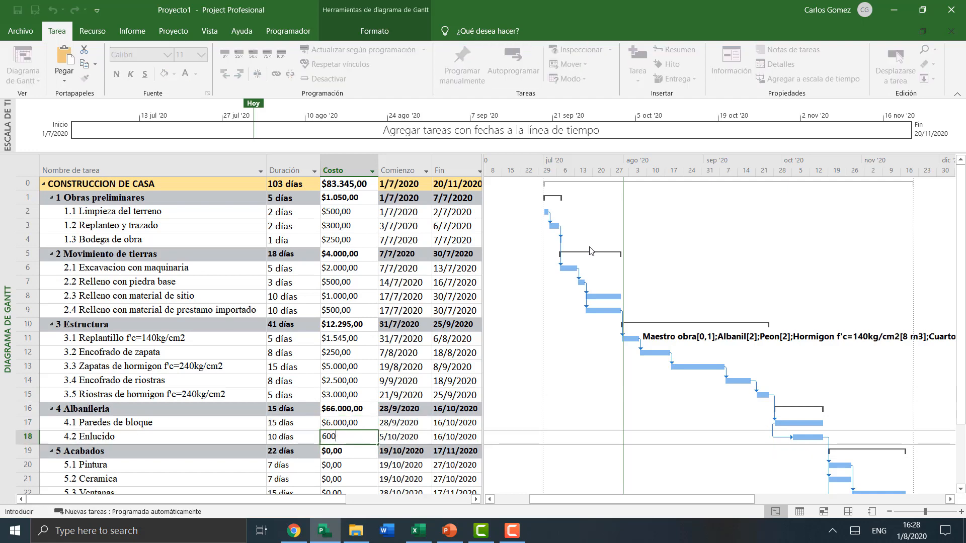
pyautogui.press('Return')
# - Set the cost of 5.1 Pintura to $5.000 and of 5.2 Ceramica to $4.500
pyautogui.press('Down')
pyautogui.press('Down')
pyautogui.press('Down')
pyautogui.press('Down')
pyautogui.press('Down')
pyautogui.press('Down')
pyautogui.press('Down')
pyautogui.press('Up')
pyautogui.press('Up')
pyautogui.press('Up')
pyautogui.press('Up')
pyautogui.press('Up')
pyautogui.press('Up')
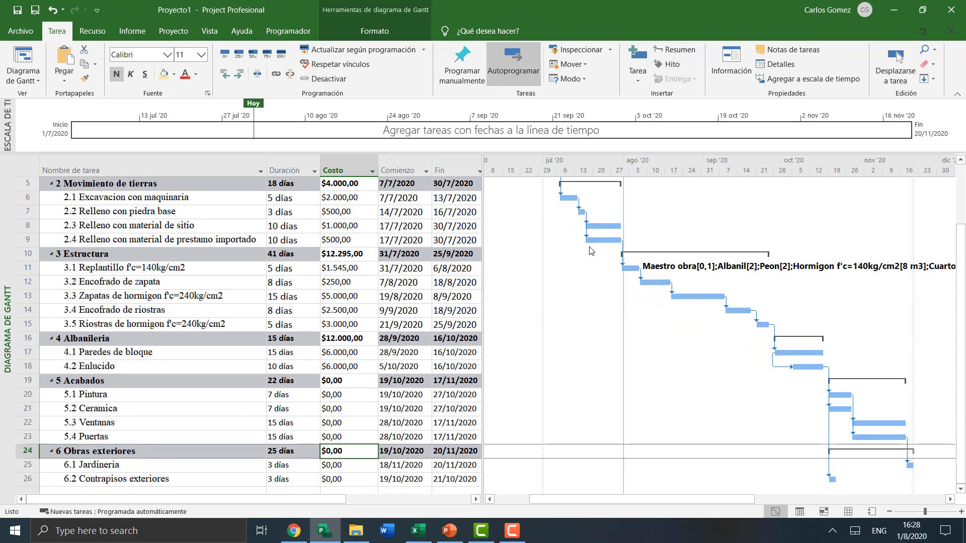
pyautogui.write('5000')
pyautogui.press('Return')
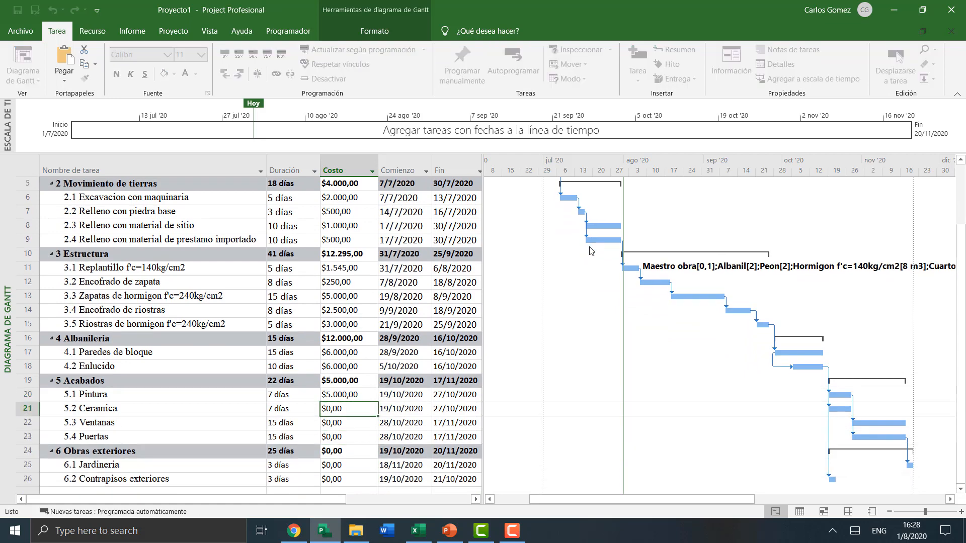
pyautogui.write('4.500')
pyautogui.press('Return')
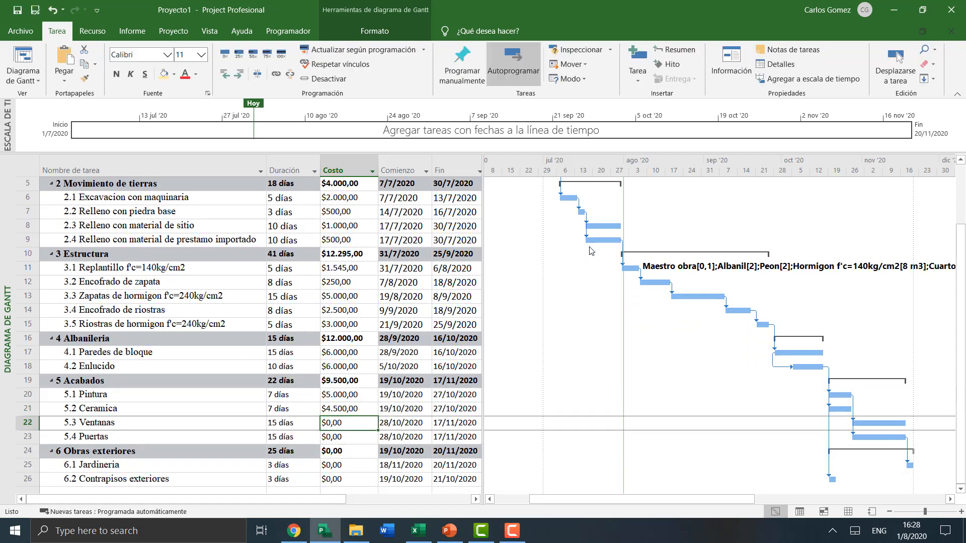
# - Set the cost of 5.3 Ventanas to $15.000 and of 5.4 Puertas to $10.000
pyautogui.write('15000')
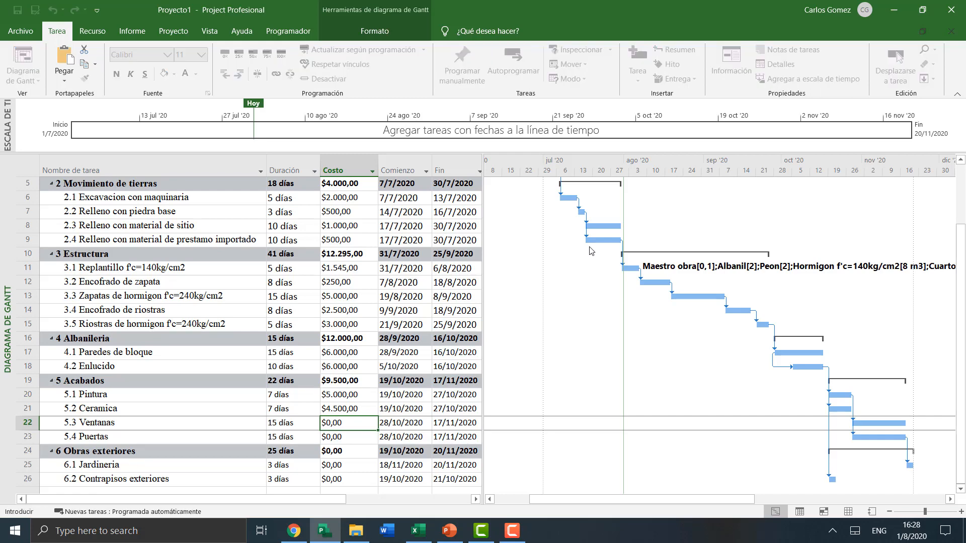
pyautogui.press('Return')
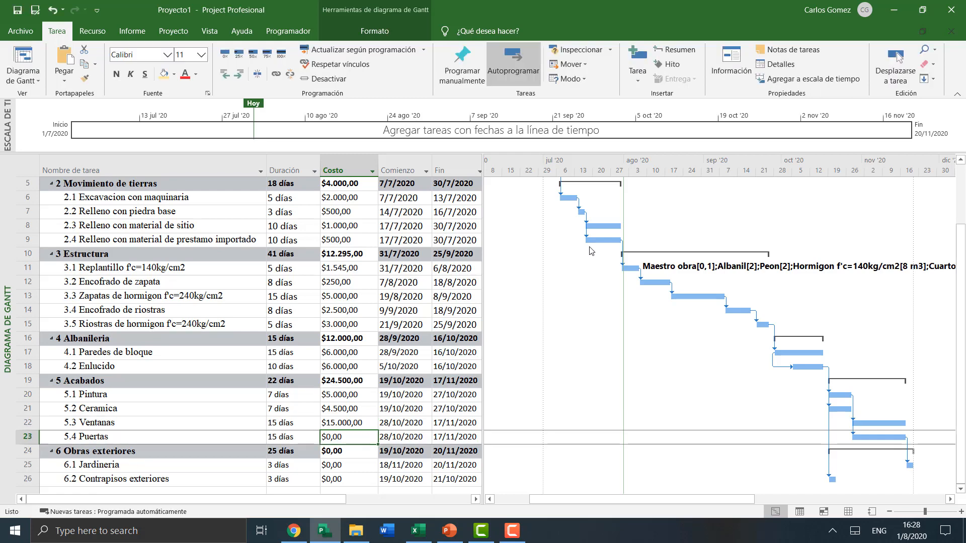
pyautogui.write('10000')
pyautogui.press('Return')
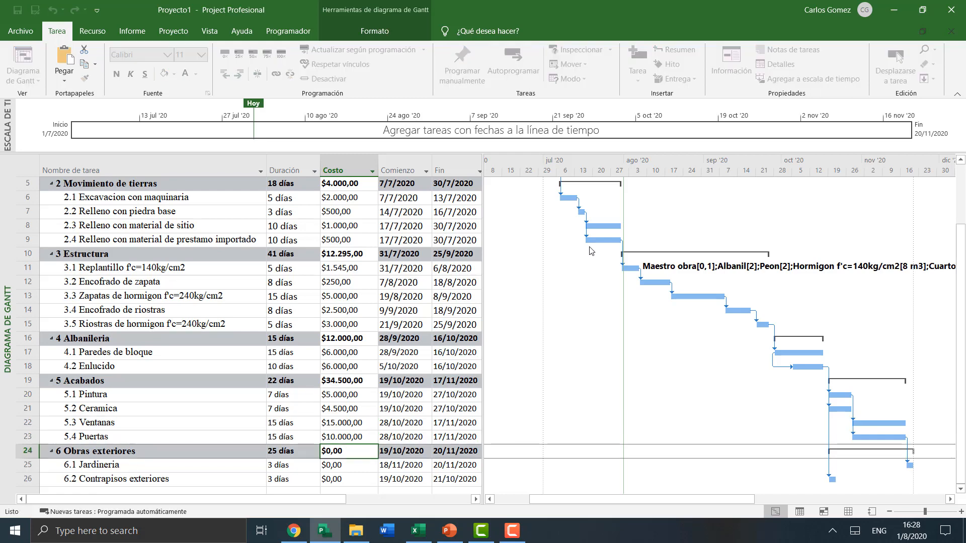
# - Set the cost of 6.1 Jardineria to $500 and of 6.2 Contrapisos exteriores to $250
pyautogui.press('Up')
pyautogui.press('Up')
pyautogui.write('500')
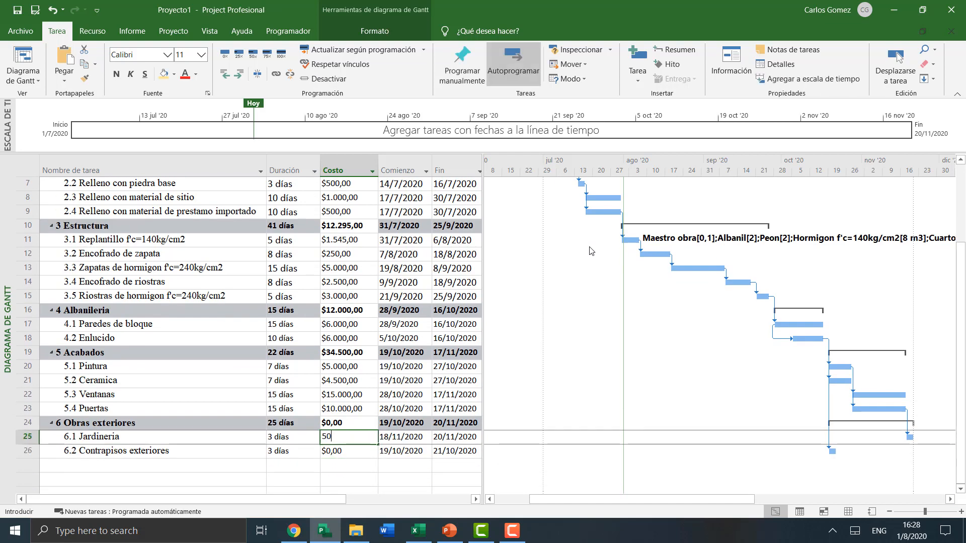
pyautogui.press('Return')
pyautogui.write('250')
pyautogui.press('Return')
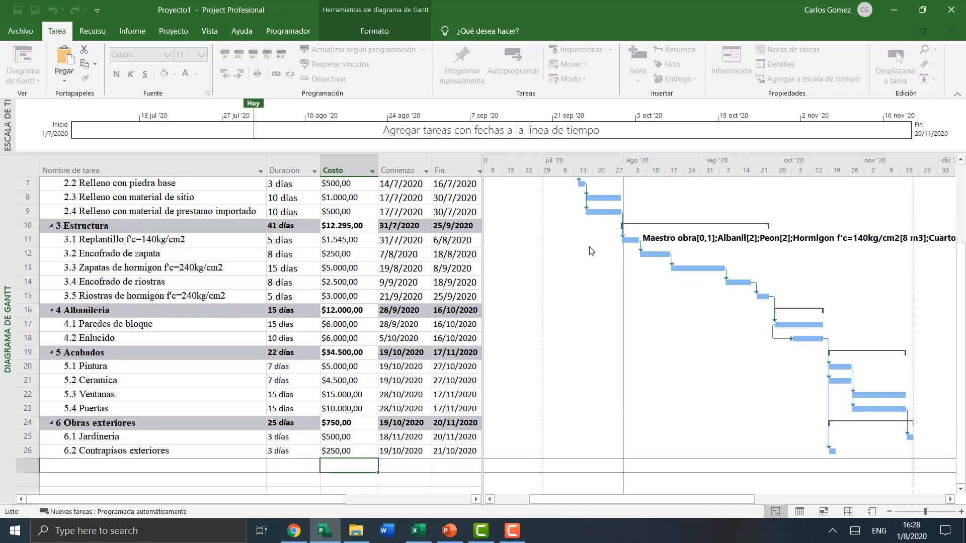
# - Return to the start of the task list and check the total cost of the CONSTRUCCION DE CASA summary
pyautogui.press('Up')
pyautogui.press('Up')
pyautogui.scroll(3, 509, 225)
pyautogui.click(201, 236)
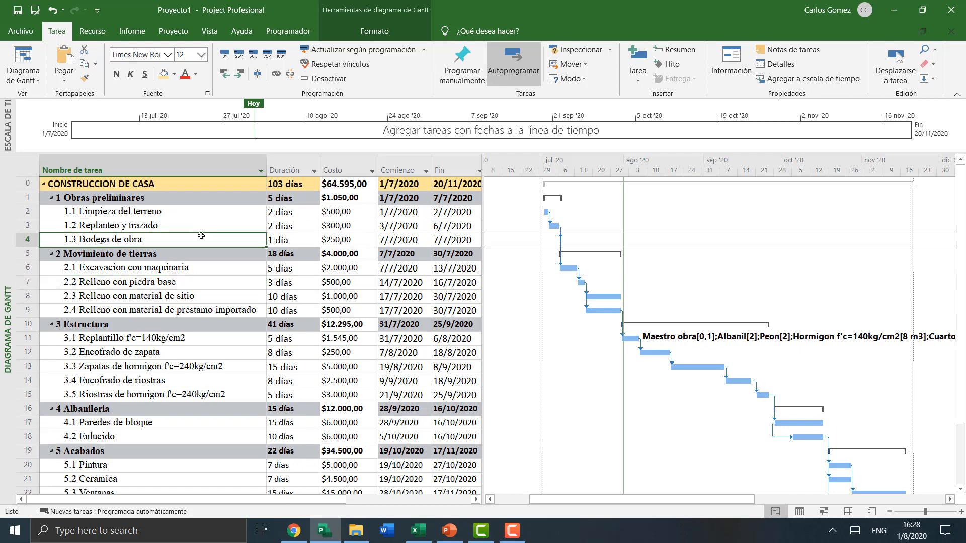
pyautogui.click(348, 187)
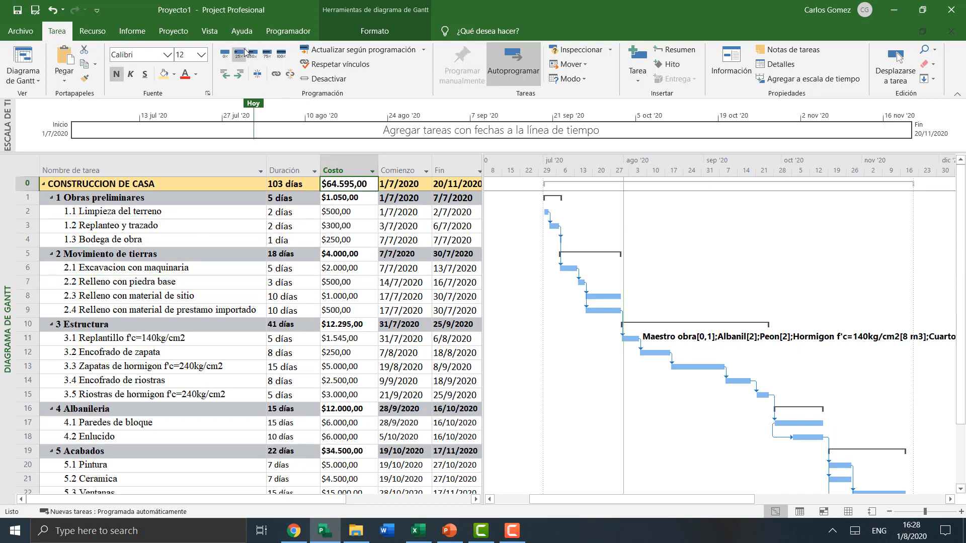
# - Review the project statistics for the overall dates, duration, work and cost, and close them
pyautogui.click(173, 31)
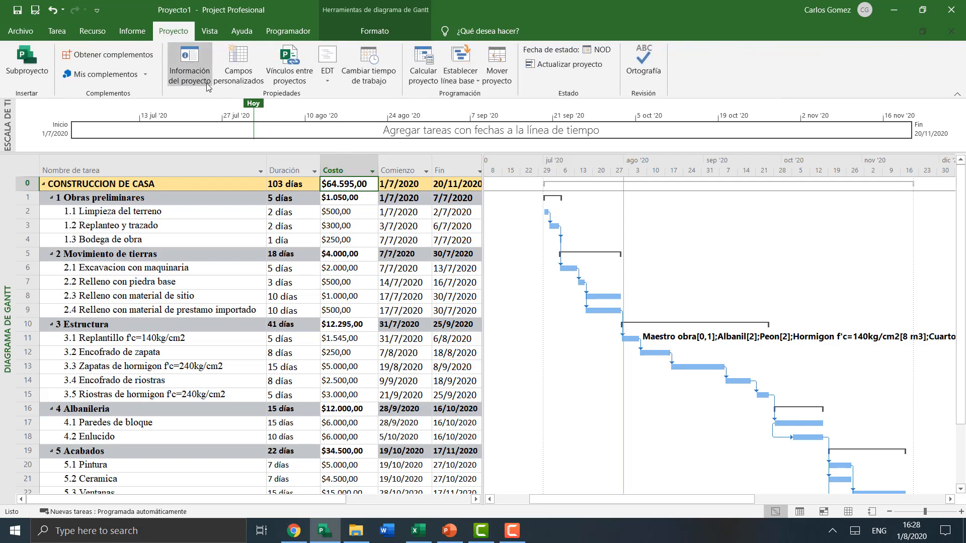
pyautogui.click(189, 64)
pyautogui.click(383, 364)
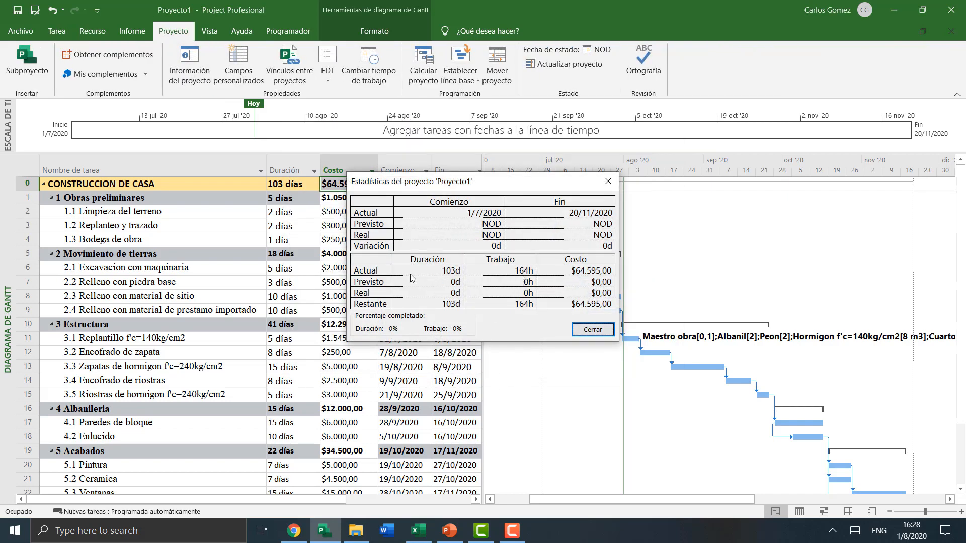
pyautogui.moveTo(456, 184); pyautogui.dragTo(499, 199)
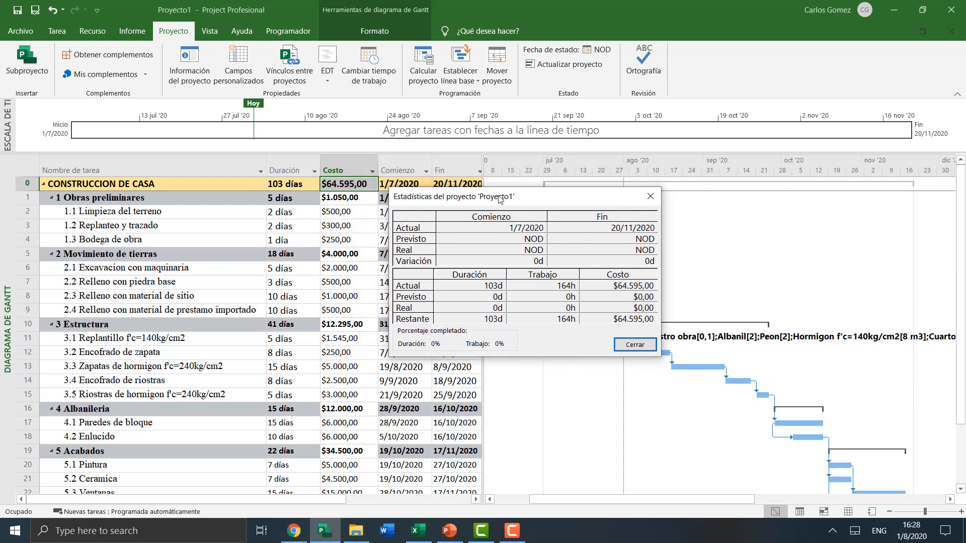
pyautogui.click(635, 344)
pyautogui.click(208, 311)
pyautogui.click(139, 244)
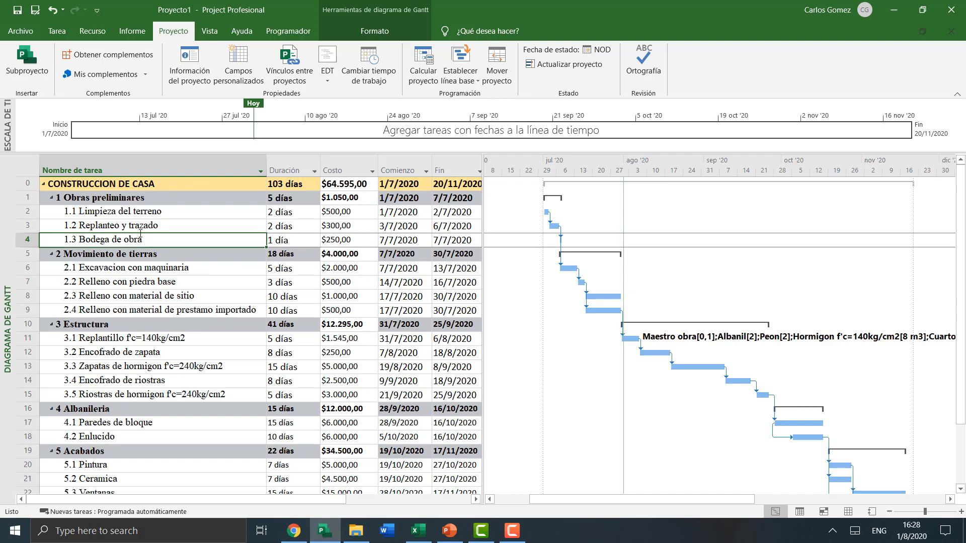
pyautogui.click(146, 226)
pyautogui.click(151, 212)
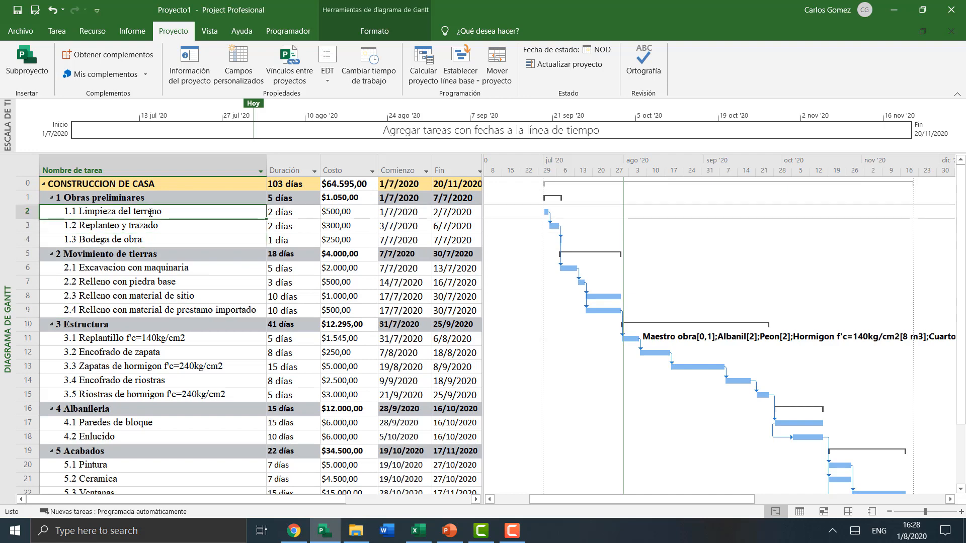
pyautogui.click(210, 317)
pyautogui.click(207, 254)
pyautogui.click(189, 215)
pyautogui.scroll(-4, 377, 297)
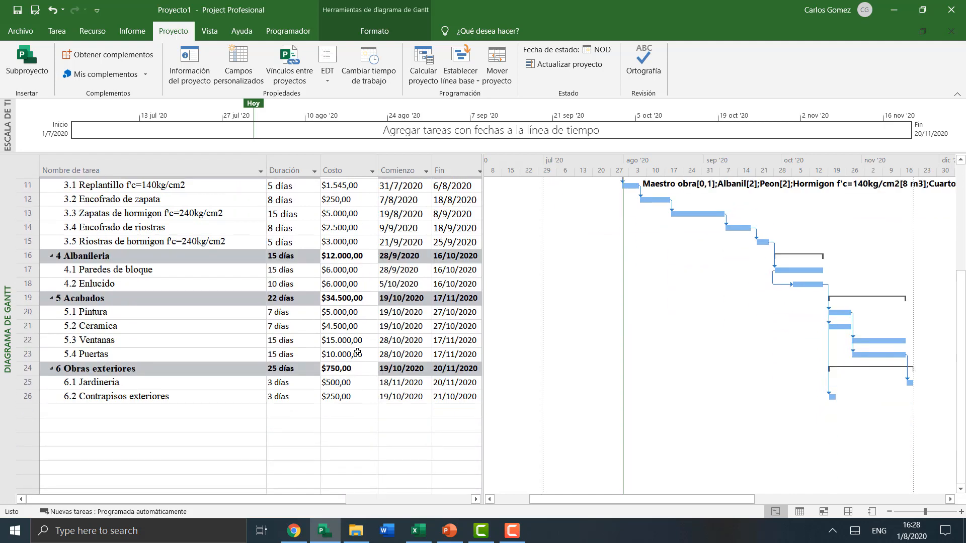
pyautogui.scroll(2, 357, 350)
pyautogui.click(177, 296)
pyautogui.click(173, 245)
pyautogui.scroll(2, 202, 283)
pyautogui.click(198, 295)
pyautogui.click(161, 245)
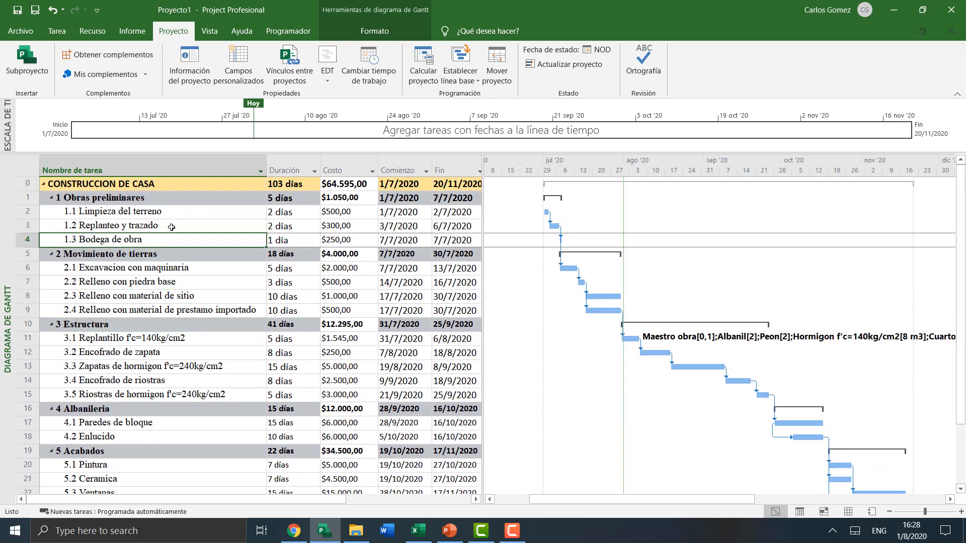
pyautogui.click(171, 227)
pyautogui.click(179, 214)
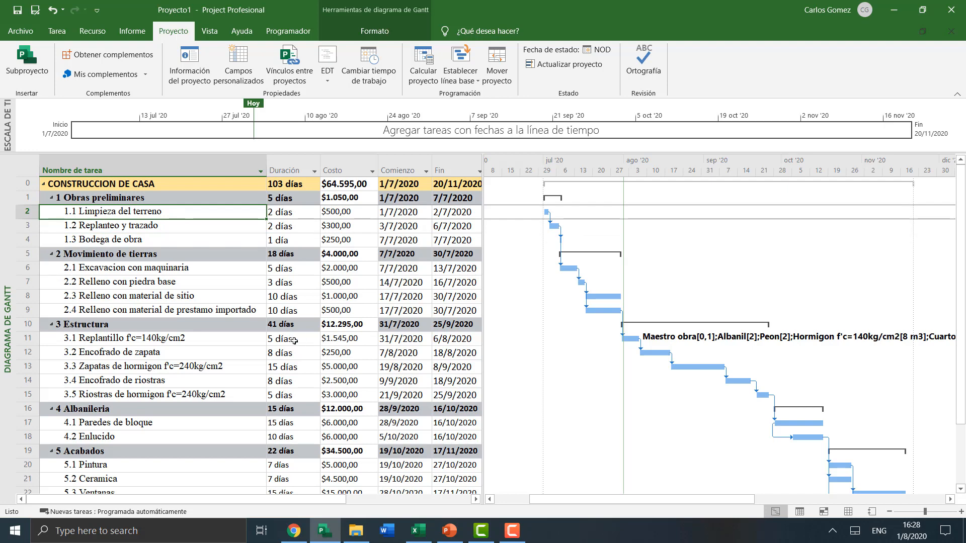
pyautogui.click(198, 285)
pyautogui.click(182, 240)
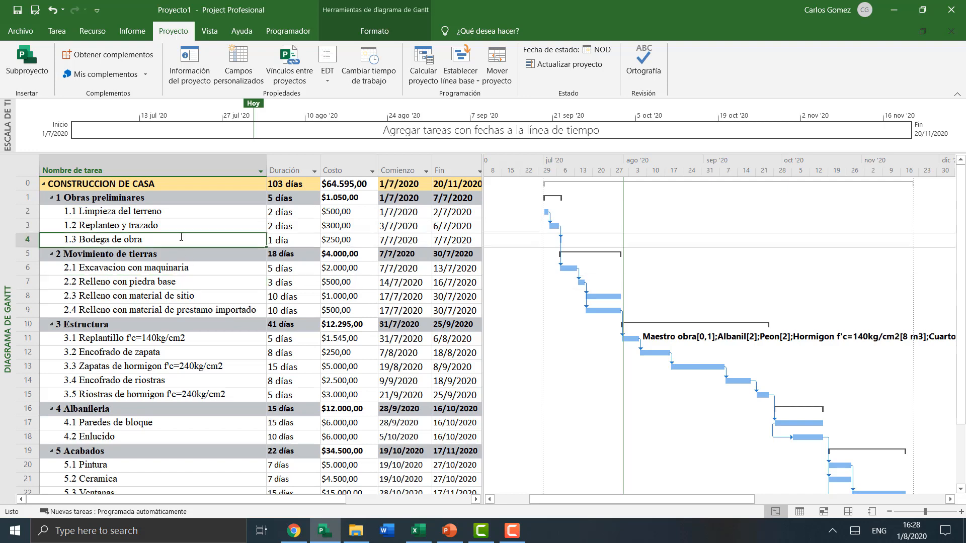
pyautogui.click(184, 227)
pyautogui.click(209, 211)
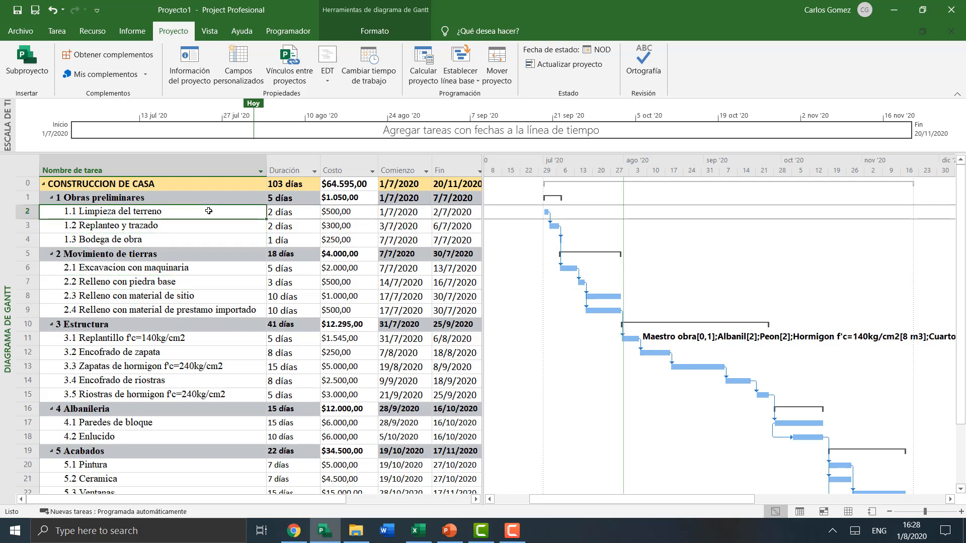
# - Go through the task list from 1.1 Limpieza del terreno down to 6.1 Jardineria, reviewing durations, costs and dates
pyautogui.press('Down')
pyautogui.press('Down')
pyautogui.press('Down')
pyautogui.press('Down')
pyautogui.press('Down')
pyautogui.press('Down')
pyautogui.press('Down')
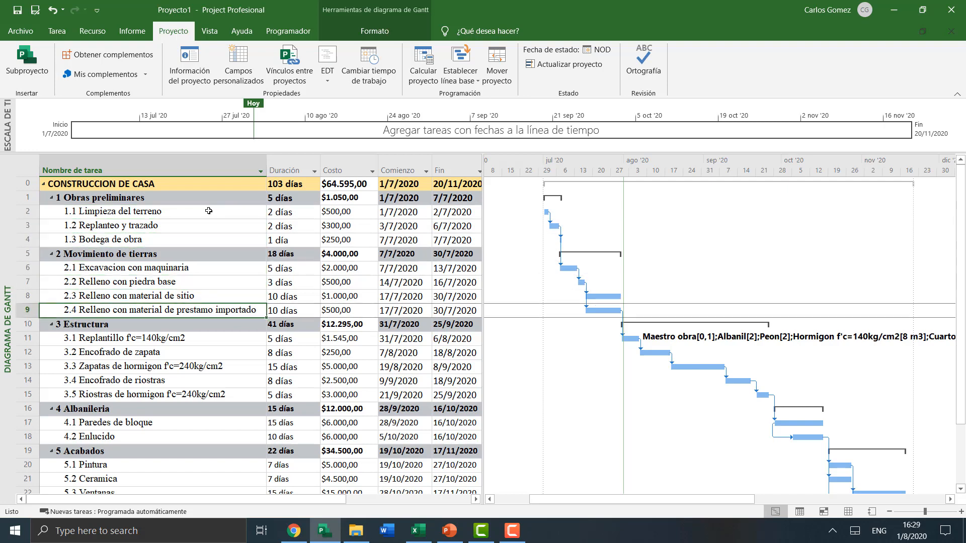
pyautogui.press('Down')
pyautogui.press('Down')
pyautogui.press('Down')
pyautogui.press('Down')
pyautogui.press('Down')
pyautogui.press('Down')
pyautogui.press('Down')
pyautogui.press('Down')
pyautogui.press('Down')
pyautogui.press('Down')
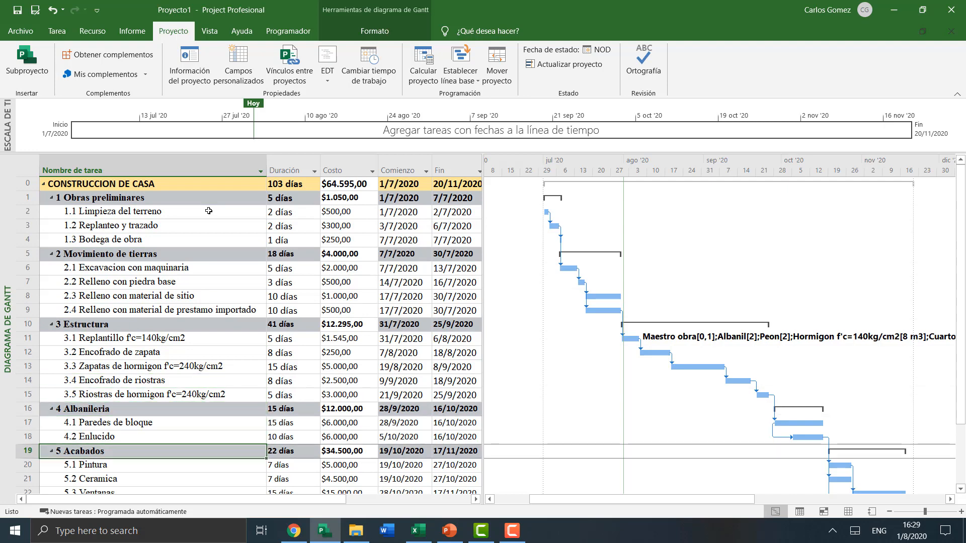
pyautogui.press('Down')
pyautogui.press('Down')
pyautogui.press('Down')
pyautogui.press('Down')
pyautogui.press('Down')
pyautogui.scroll(-2, 209, 211)
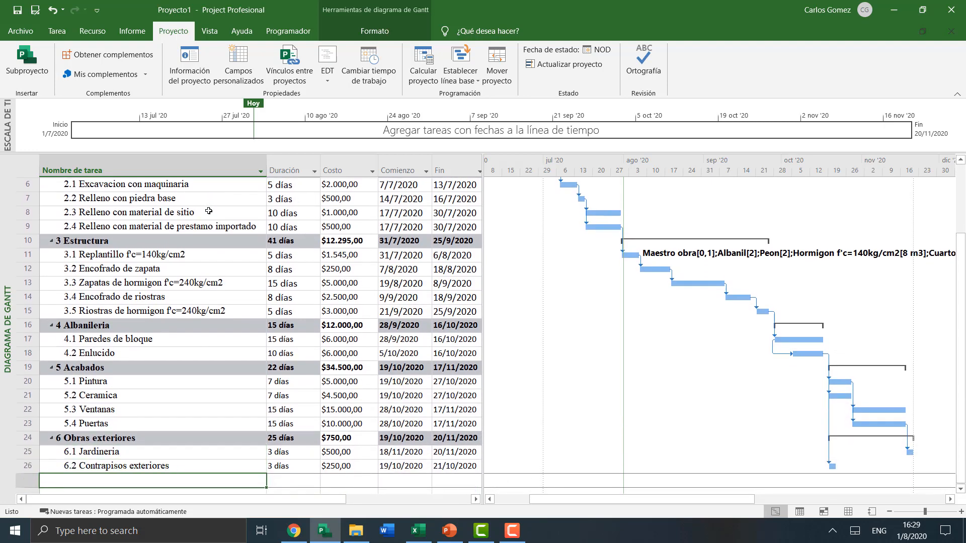
pyautogui.press('Down')
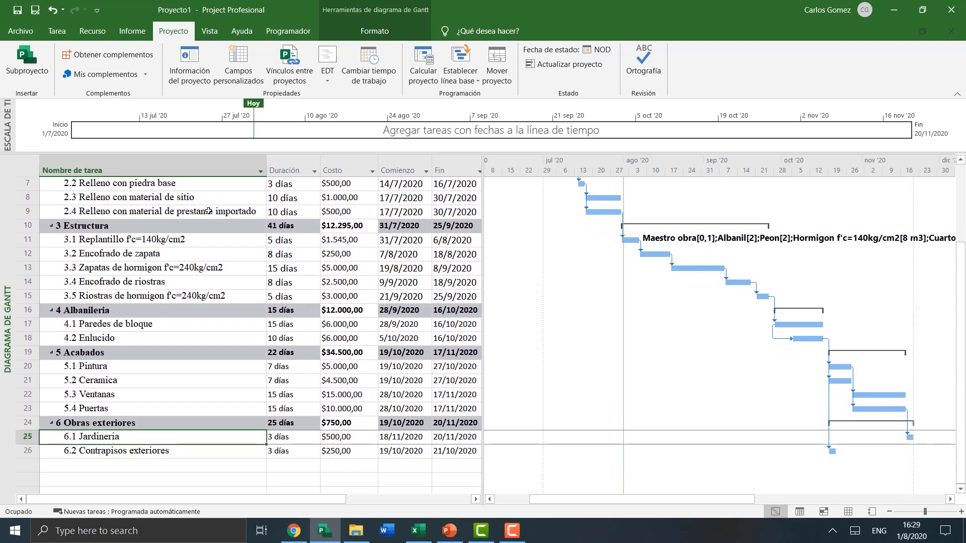
# - Set the paper size for printing the Gantt chart to A4 and return to the schedule
pyautogui.hotkey('ctrl', 'p')
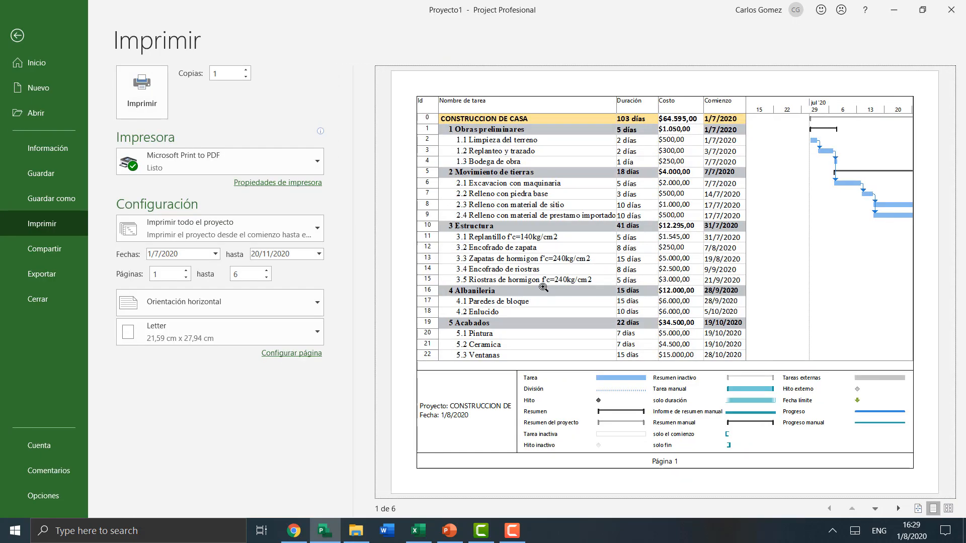
pyautogui.click(261, 309)
pyautogui.click(250, 344)
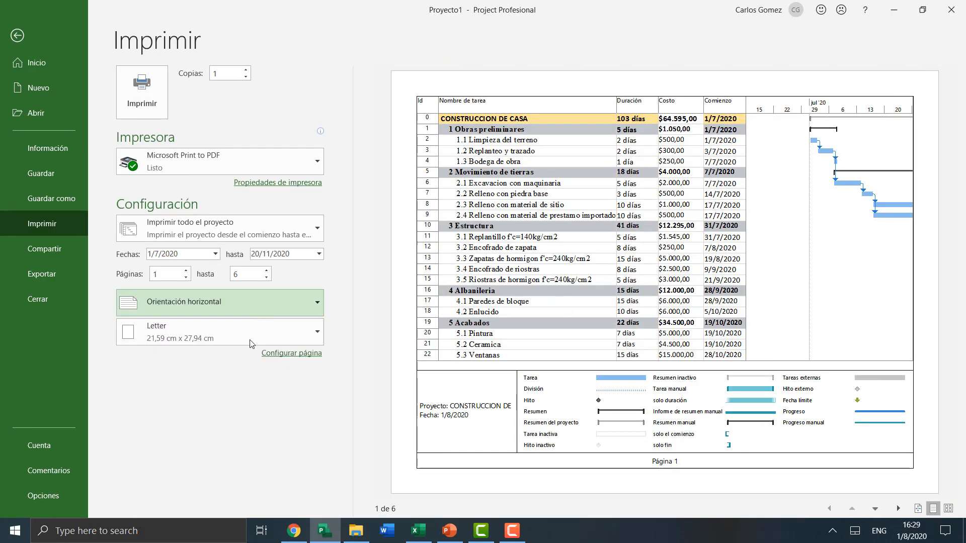
pyautogui.click(250, 344)
pyautogui.press('Escape')
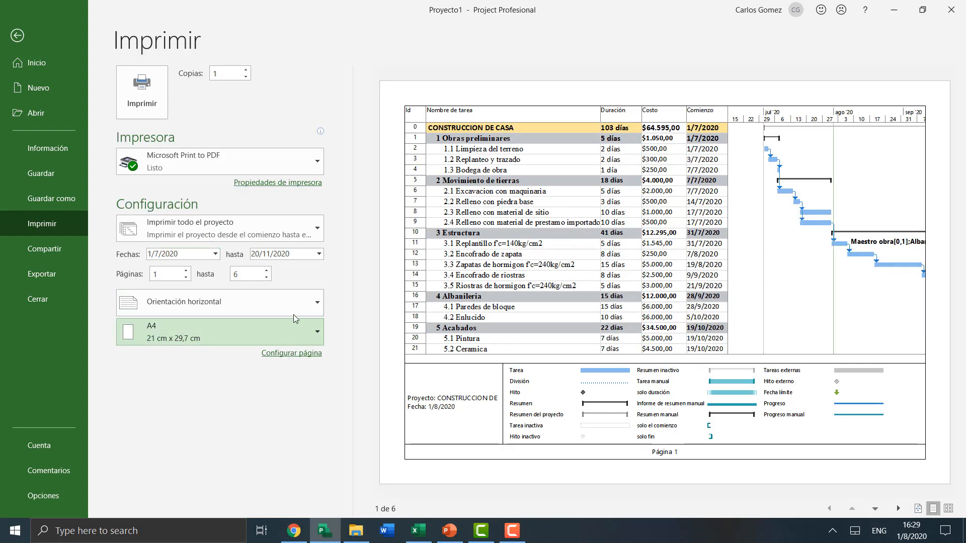
pyautogui.press('Escape')
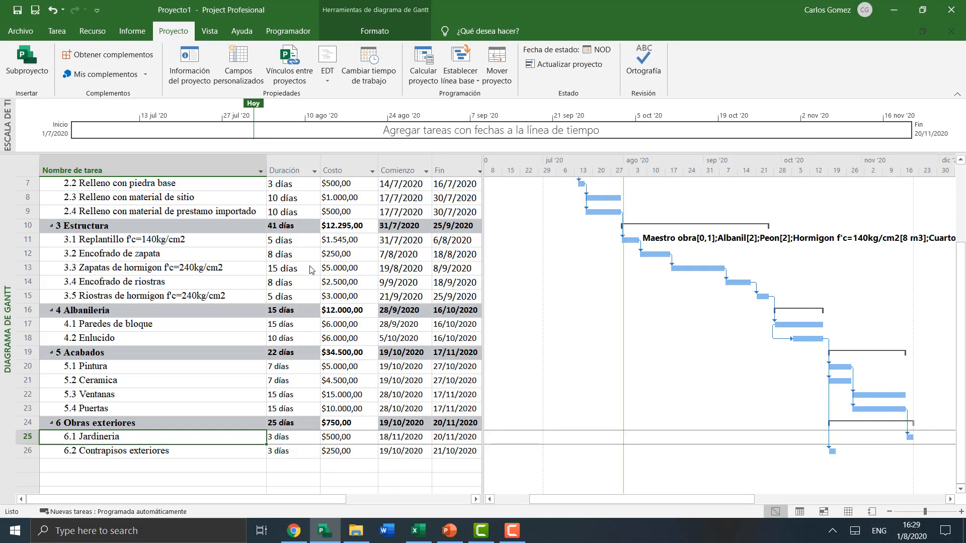
# - Scale the Gantt chart printout to fit 1 page wide by 1 page tall and return to the schedule
pyautogui.hotkey('ctrl', 'p')
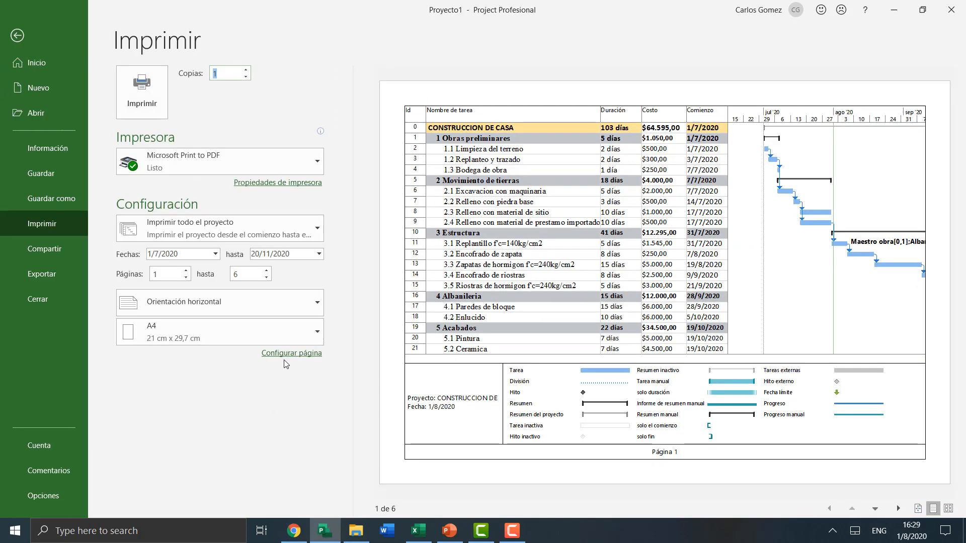
pyautogui.click(286, 358)
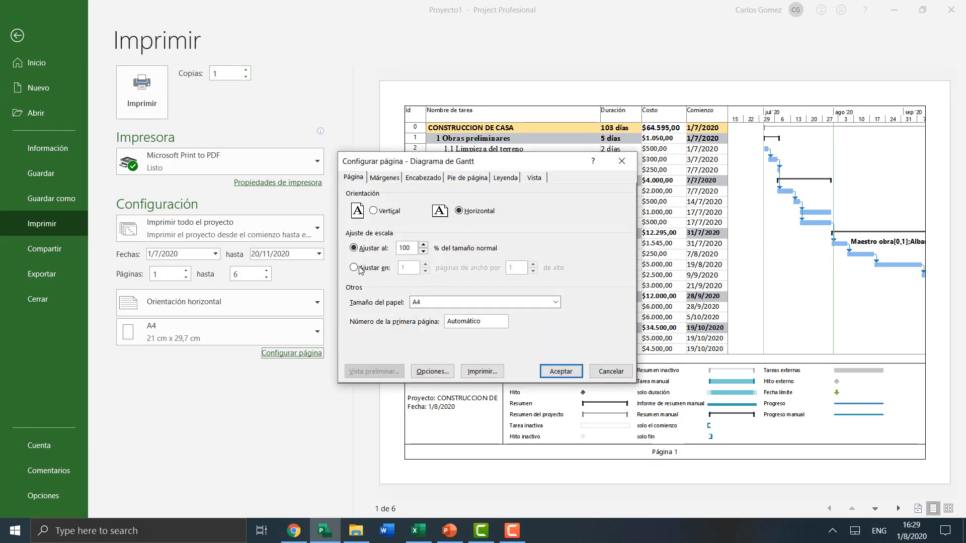
pyautogui.click(355, 267)
pyautogui.click(548, 372)
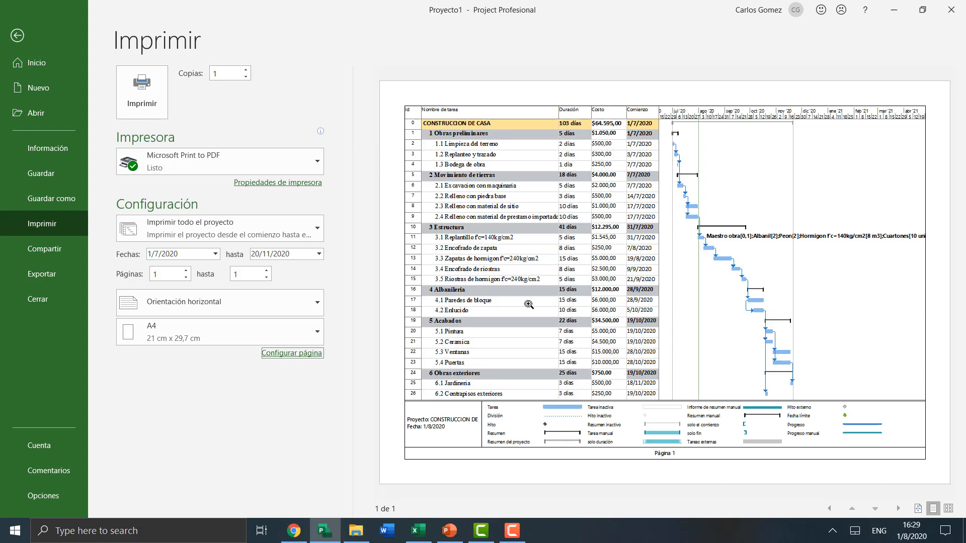
pyautogui.press('Escape')
pyautogui.scroll(3, 173, 282)
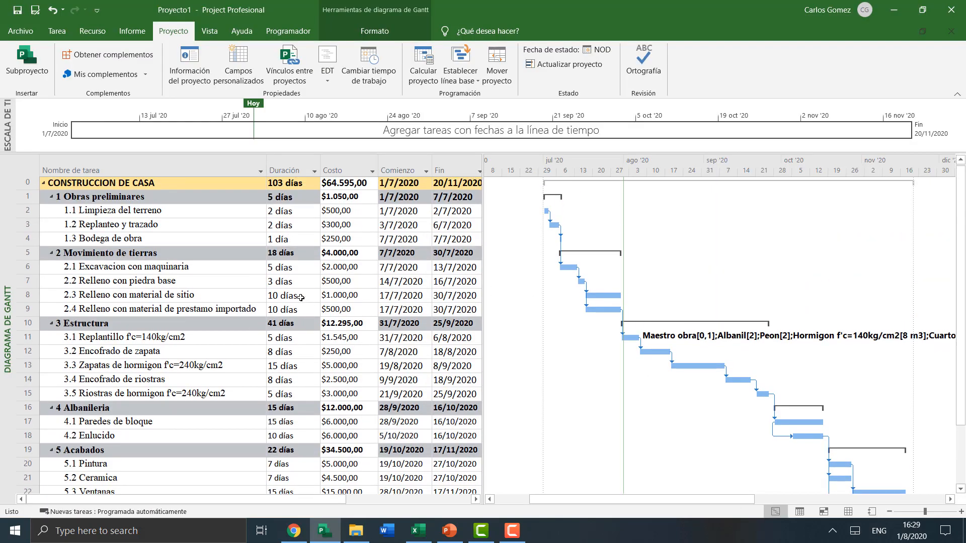
pyautogui.click(173, 282)
pyautogui.click(173, 240)
pyautogui.click(173, 215)
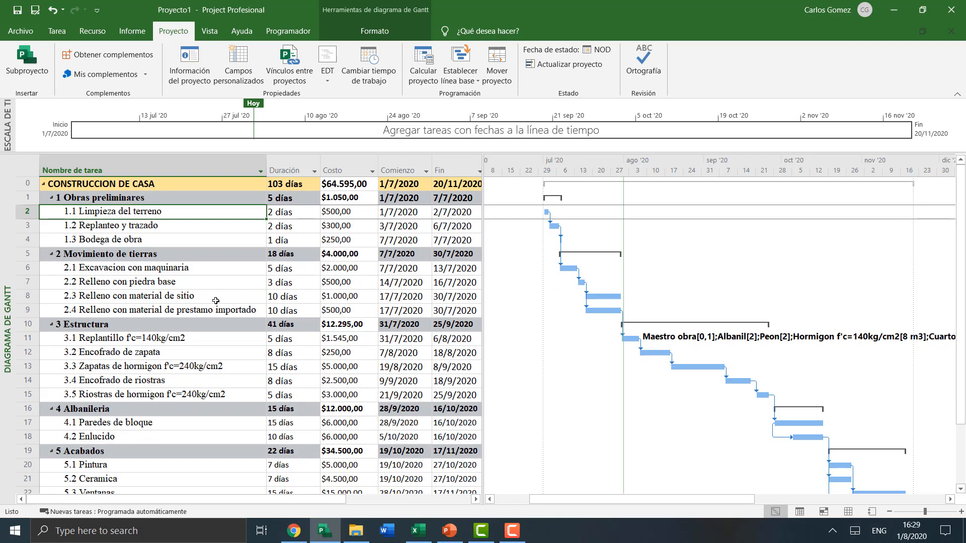
pyautogui.scroll(-3, 217, 302)
pyautogui.scroll(3, 217, 315)
pyautogui.click(55, 33)
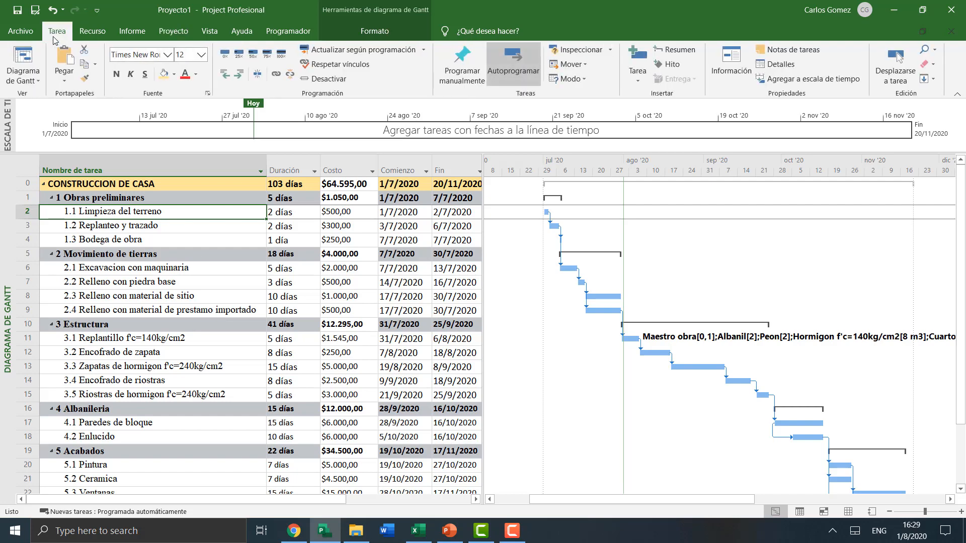
pyautogui.click(38, 81)
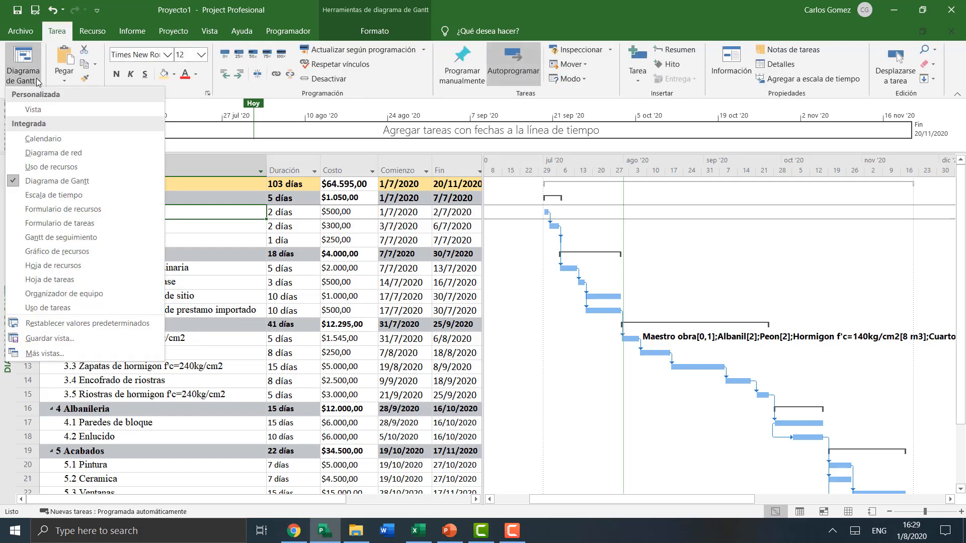
pyautogui.click(38, 81)
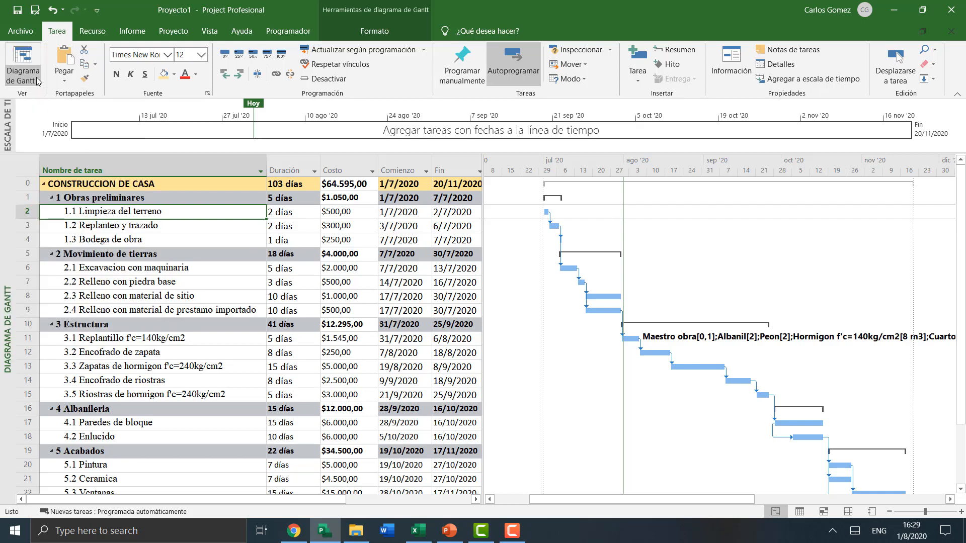
pyautogui.click(132, 305)
pyautogui.click(181, 239)
pyautogui.click(197, 230)
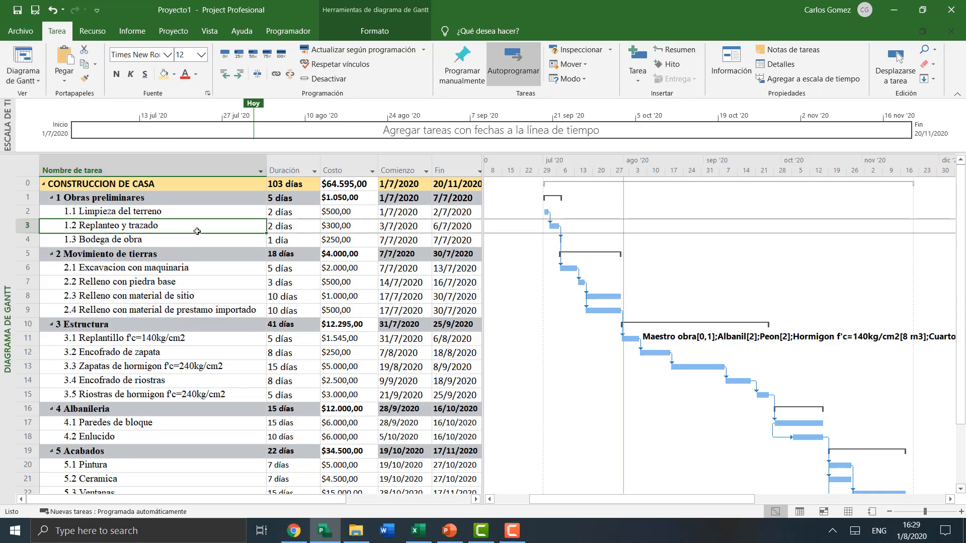
pyautogui.click(213, 212)
pyautogui.click(154, 279)
pyautogui.click(162, 324)
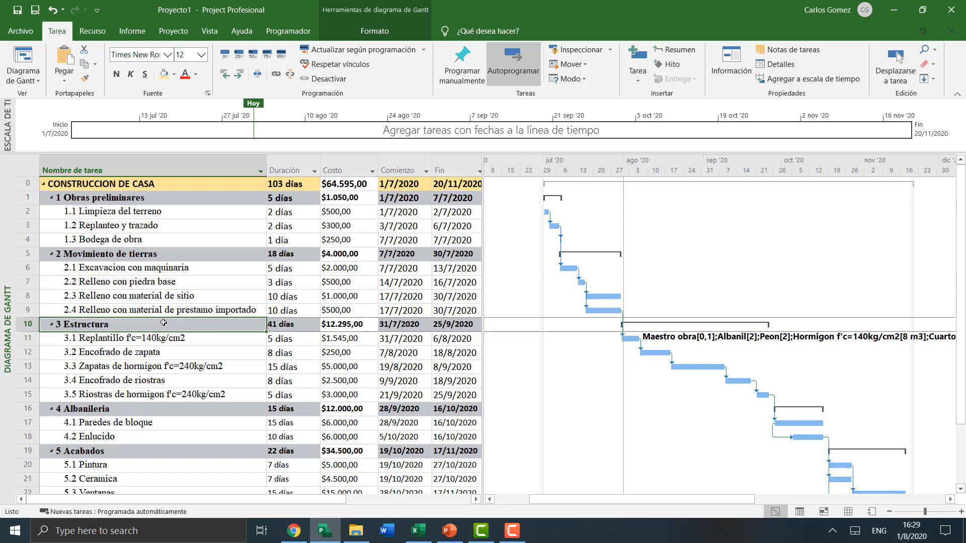
pyautogui.click(157, 344)
pyautogui.click(159, 387)
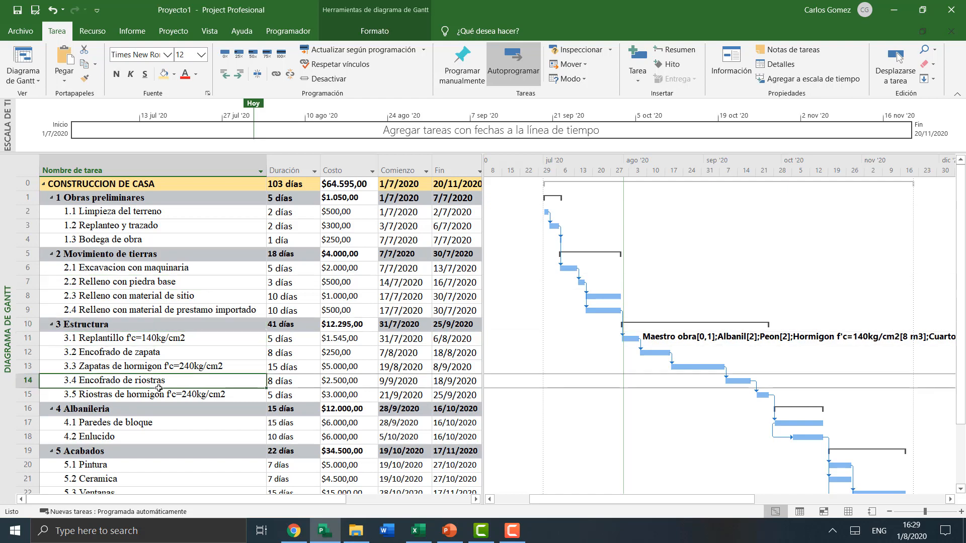
pyautogui.click(185, 292)
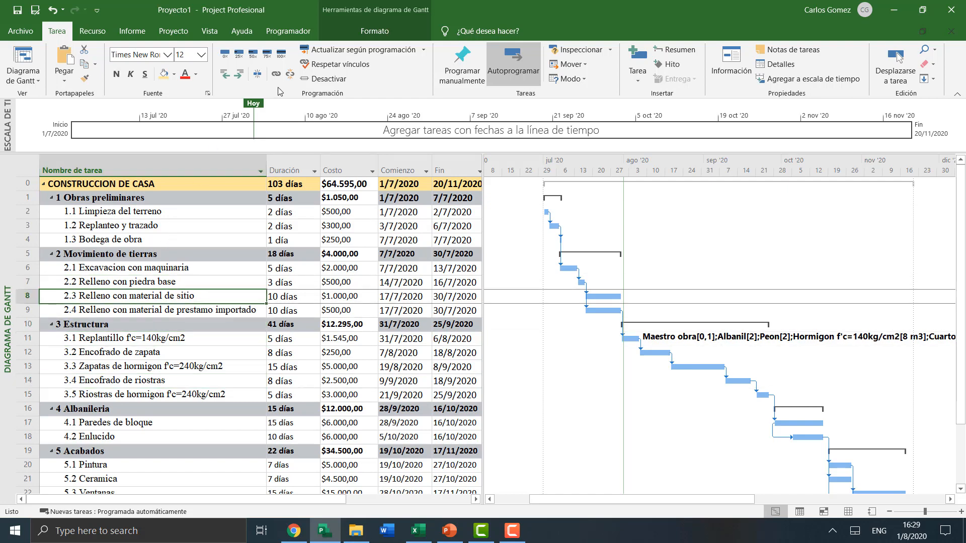
pyautogui.click(378, 32)
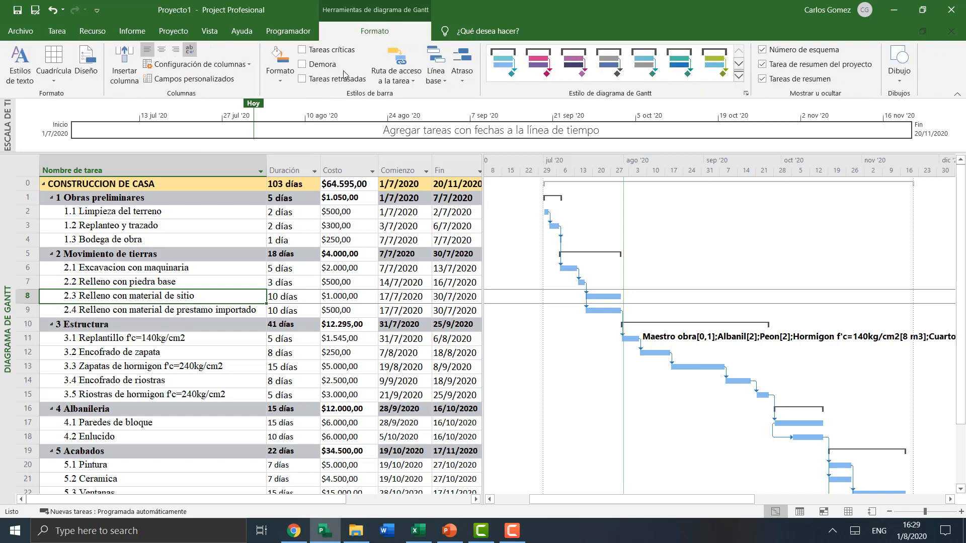
pyautogui.click(131, 31)
pyautogui.click(57, 31)
pyautogui.click(161, 271)
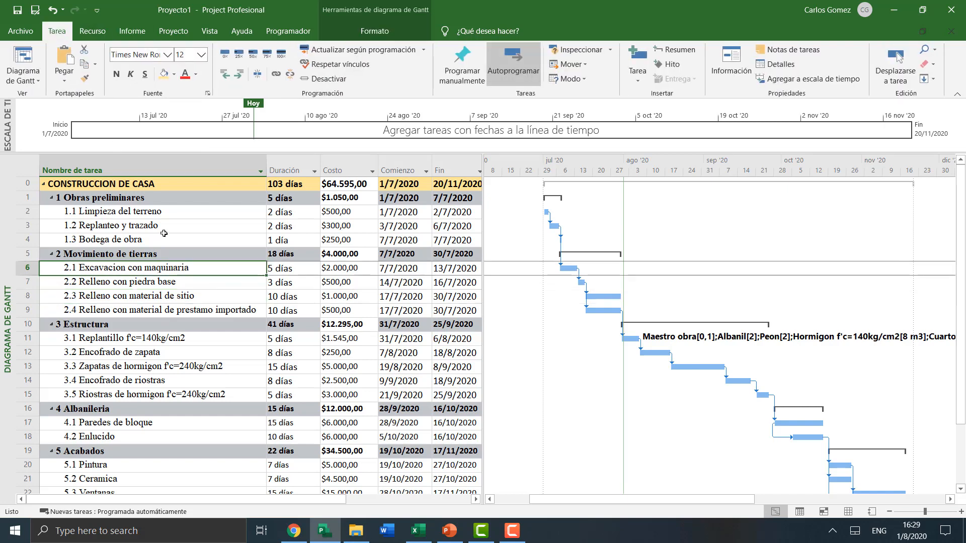
pyautogui.click(164, 223)
pyautogui.click(160, 239)
pyautogui.click(161, 215)
pyautogui.click(173, 226)
pyautogui.click(181, 213)
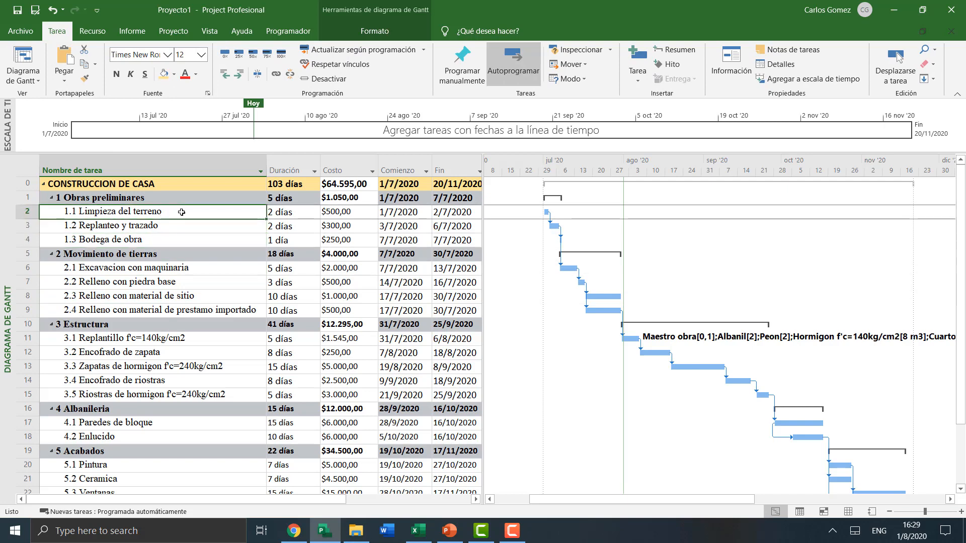
pyautogui.click(183, 256)
pyautogui.scroll(-3, 183, 256)
pyautogui.scroll(3, 155, 291)
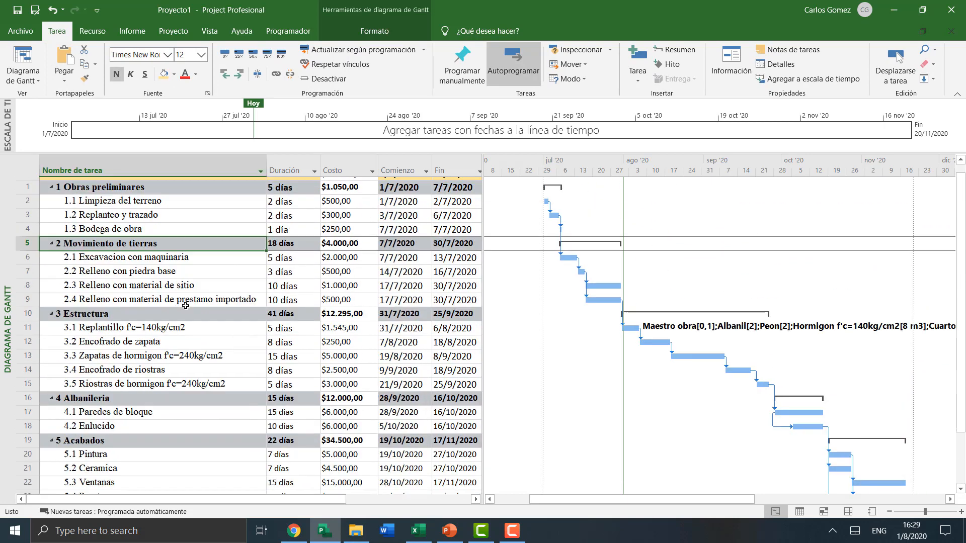
pyautogui.click(154, 291)
pyautogui.click(160, 268)
pyautogui.click(169, 224)
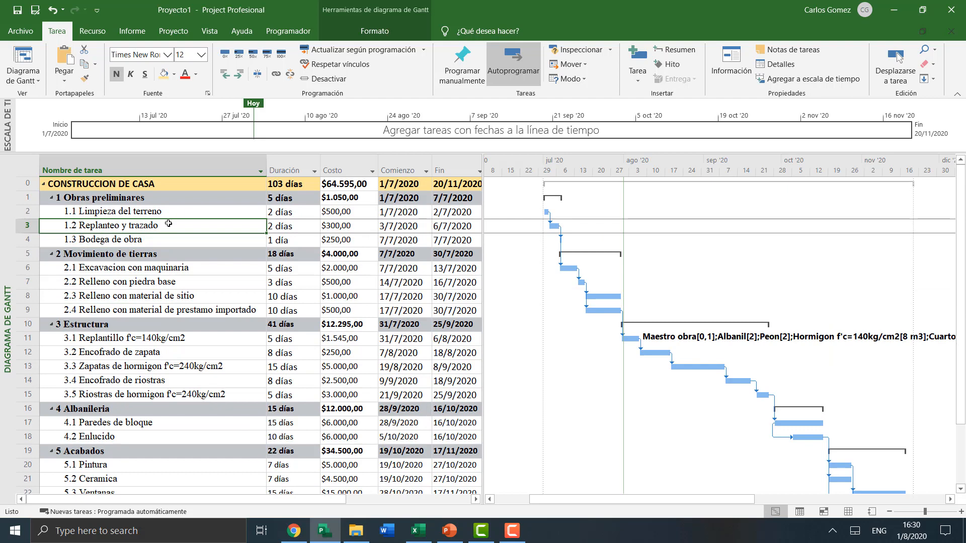